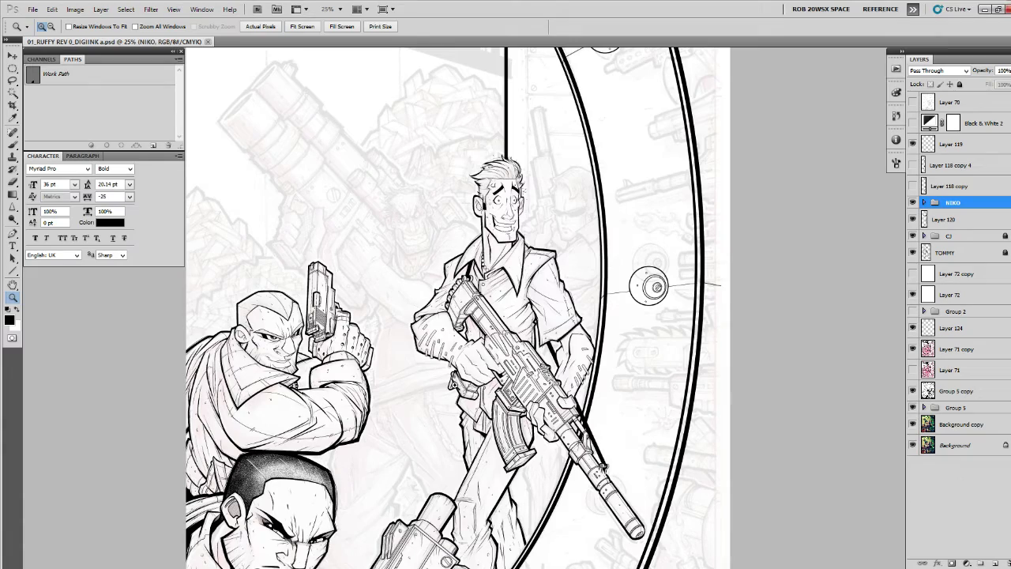
# Add a new layer above the NIKO group for inking the faded grinning figure in the background.
pyautogui.click(981, 562)
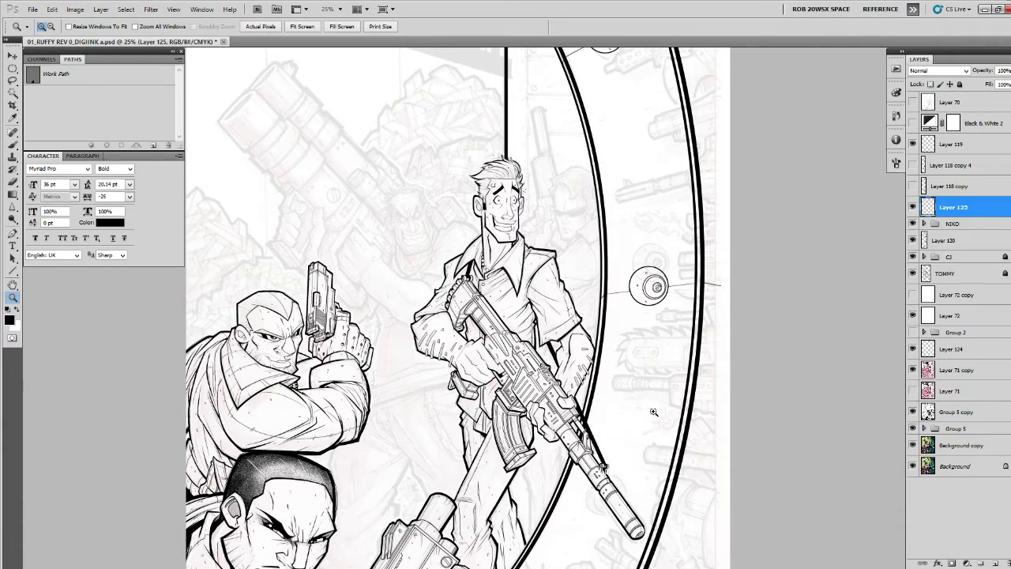
pyautogui.click(420, 235)
pyautogui.click(420, 235)
pyautogui.moveTo(451, 248); pyautogui.dragTo(510, 323)
pyautogui.click(482, 289)
pyautogui.click(482, 289)
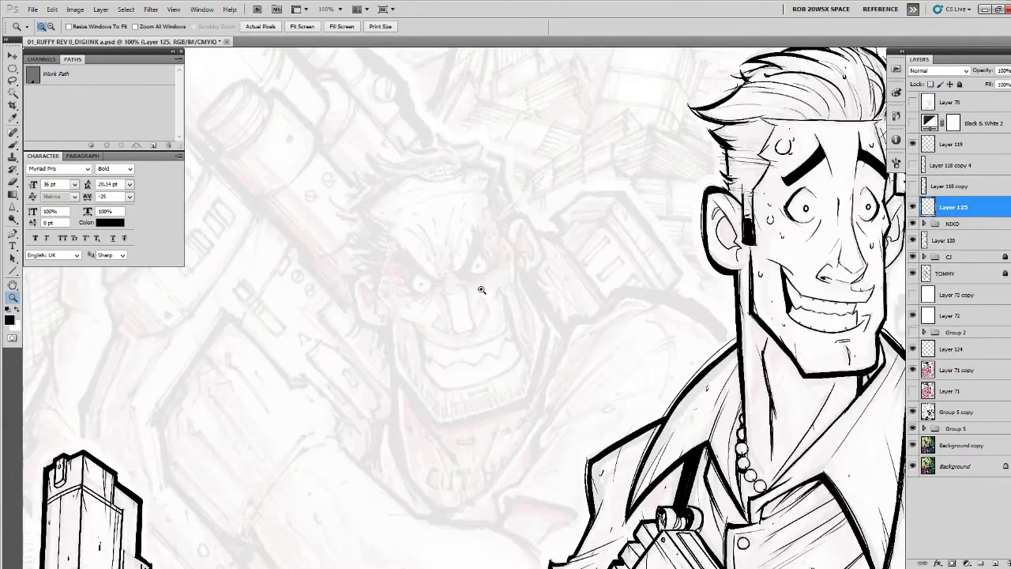
# Choose the ROB DRAW brush preset for inking the grinning face.
pyautogui.press('v')
pyautogui.press('b')
pyautogui.rightClick(476, 286)
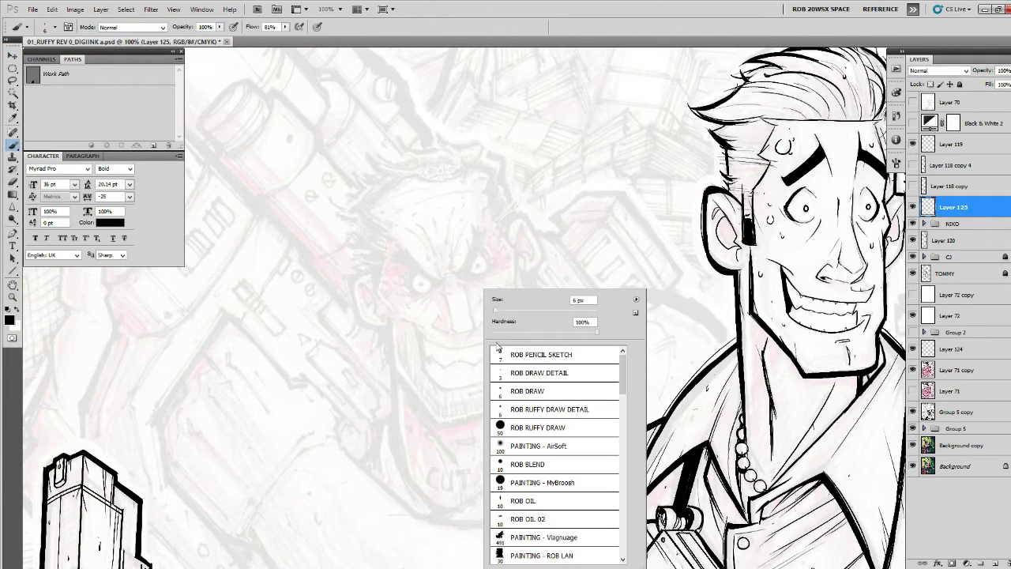
pyautogui.doubleClick(510, 391)
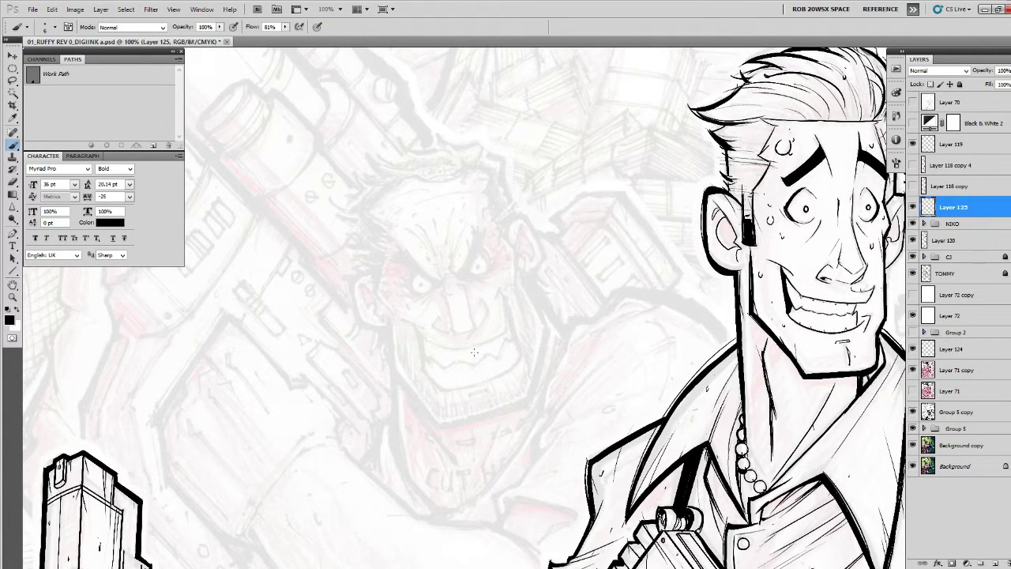
pyautogui.press('z')
pyautogui.click(467, 294)
pyautogui.click(477, 299)
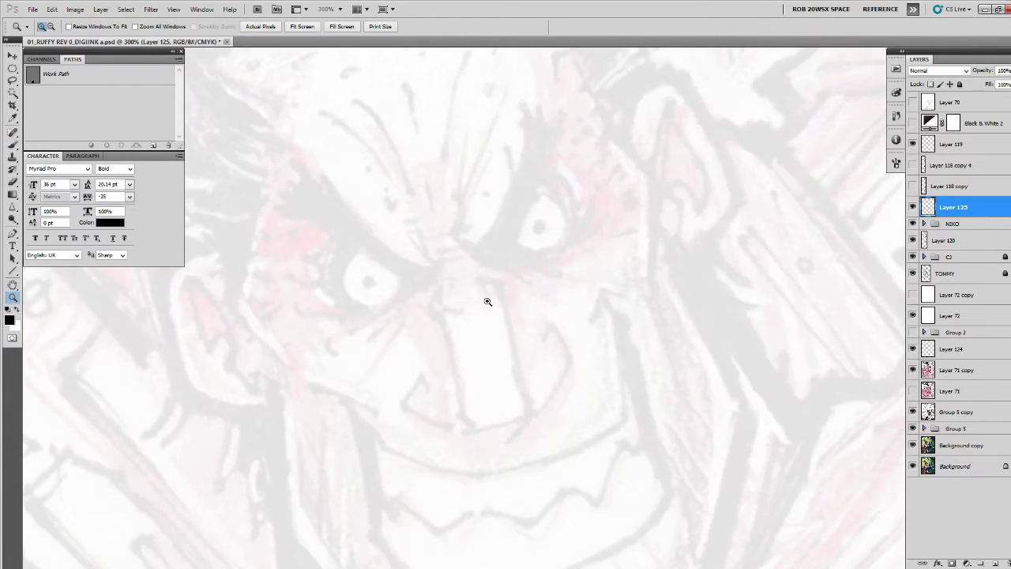
pyautogui.press('b')
pyautogui.moveTo(485, 322); pyautogui.dragTo(517, 331)
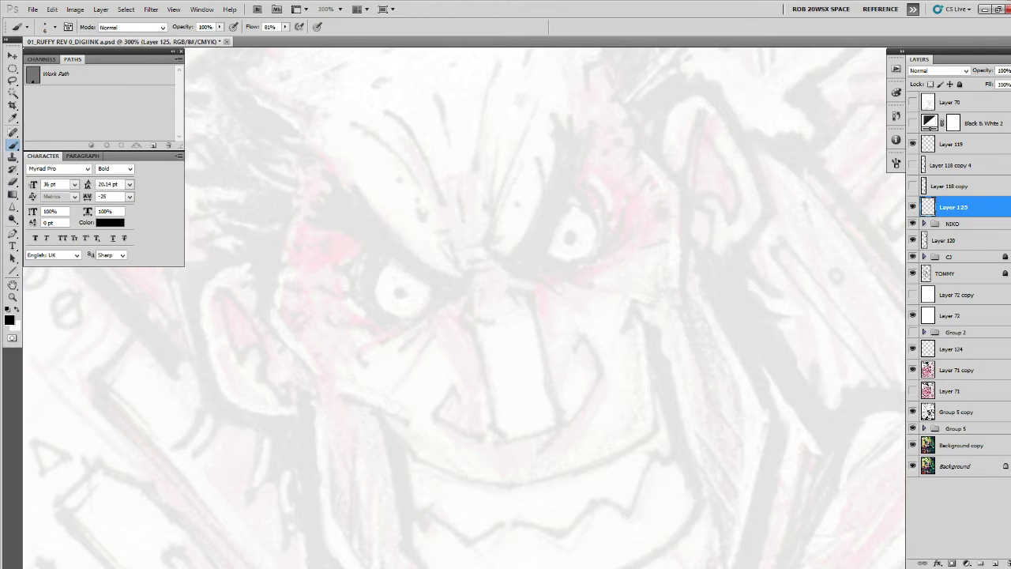
pyautogui.hotkey('ctrl', 'Tab')
pyautogui.hotkey('ctrl', 'Tab')
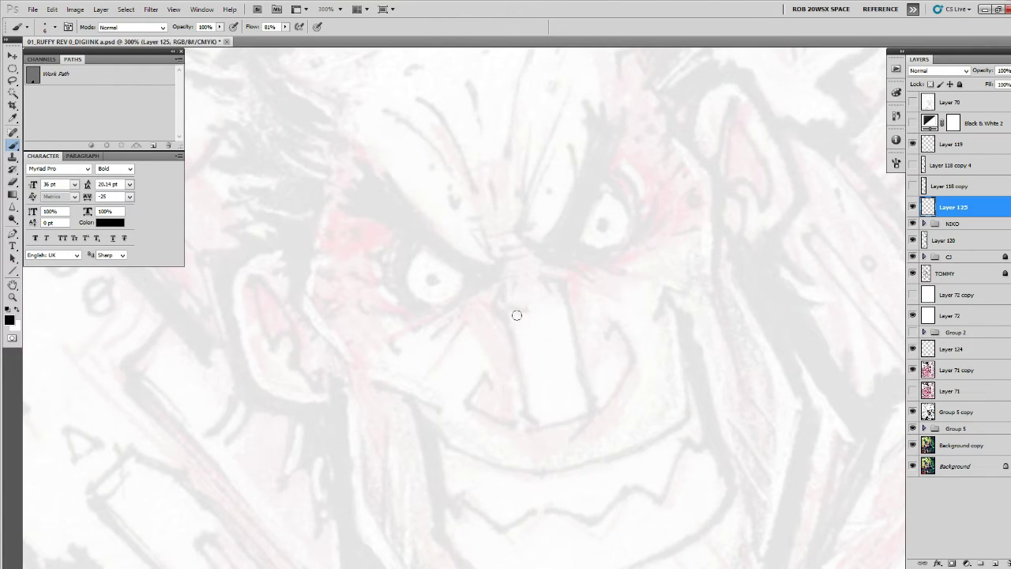
# Reduce the brush size and ink both sides of the nose bridge along the sketch.
pyautogui.rightClick(516, 315)
pyautogui.press('Escape')
pyautogui.press('[')
pyautogui.press('[')
pyautogui.moveTo(544, 337); pyautogui.dragTo(542, 345)
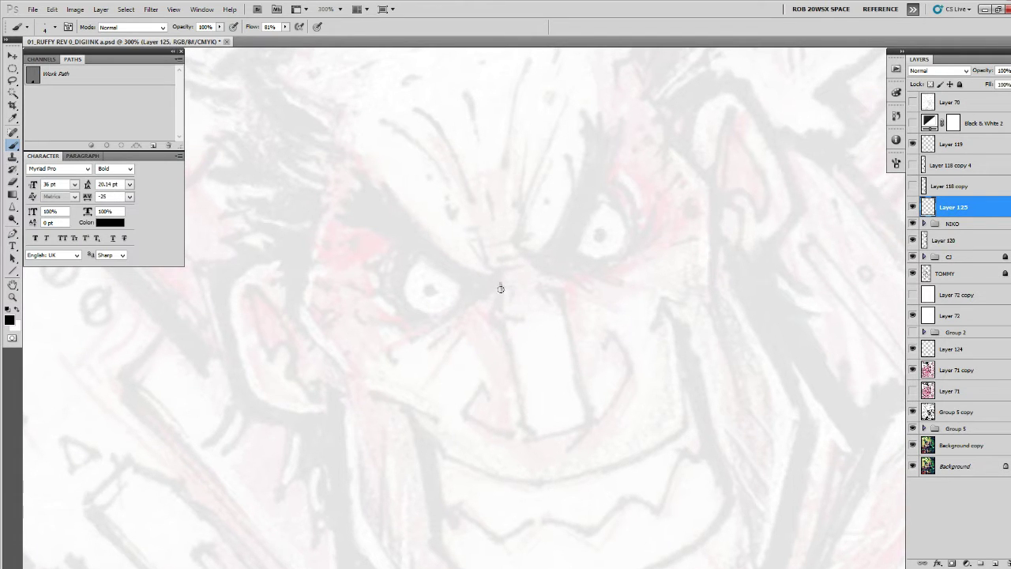
pyautogui.moveTo(501, 289)
pyautogui.mouseDown()
pyautogui.moveTo(517, 395)
pyautogui.moveTo(510, 360)
pyautogui.moveTo(519, 407)
pyautogui.mouseUp()
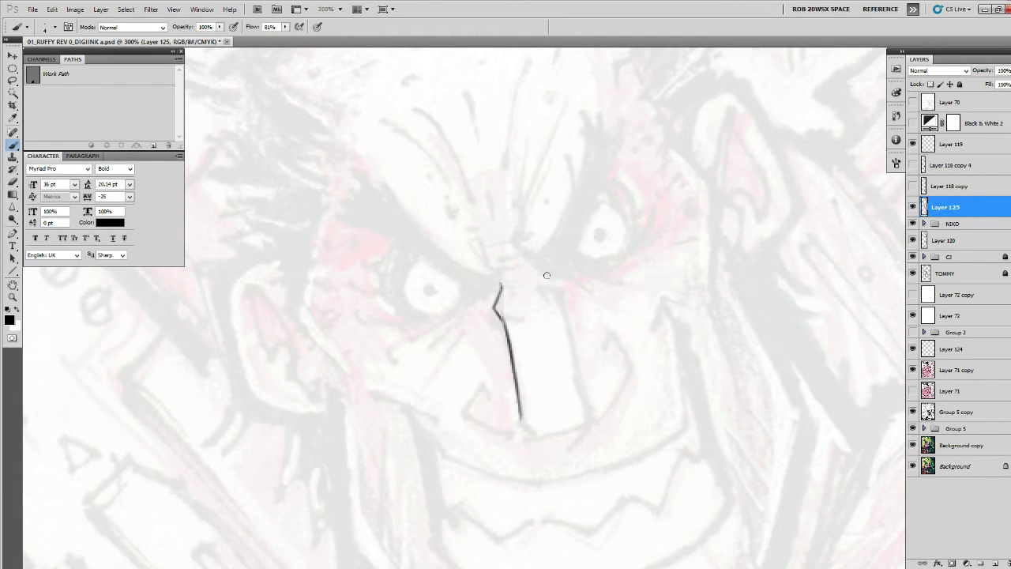
pyautogui.moveTo(547, 274); pyautogui.dragTo(574, 382)
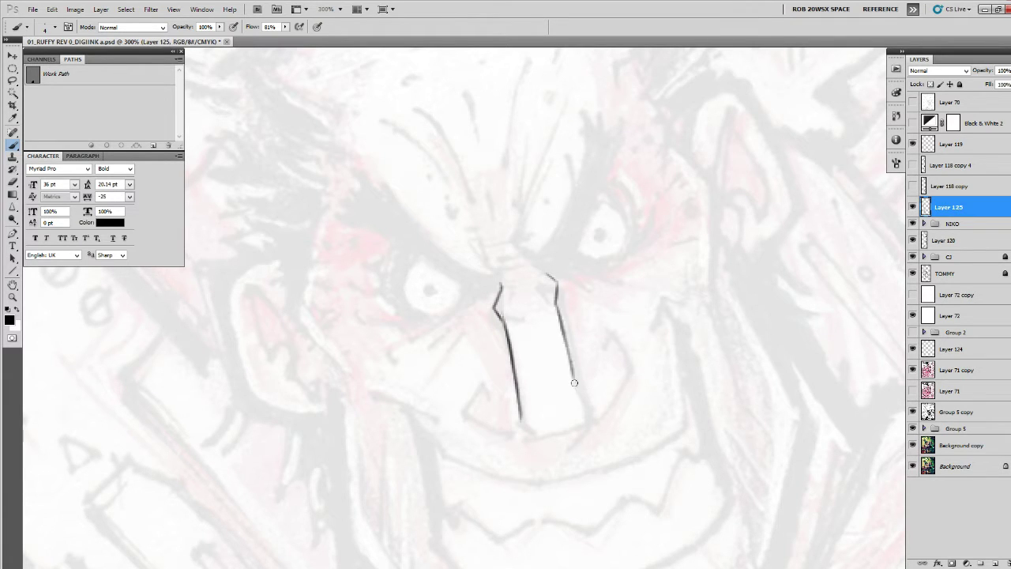
pyautogui.moveTo(558, 318); pyautogui.dragTo(576, 389)
# Extend the nose side lines downward and close the outline with an angular nose tip.
pyautogui.moveTo(569, 354)
pyautogui.mouseDown()
pyautogui.moveTo(588, 411)
pyautogui.moveTo(574, 429)
pyautogui.moveTo(623, 409)
pyautogui.mouseUp()
pyautogui.moveTo(557, 375)
pyautogui.mouseDown()
pyautogui.moveTo(566, 425)
pyautogui.moveTo(555, 416)
pyautogui.moveTo(570, 429)
pyautogui.moveTo(614, 418)
pyautogui.moveTo(627, 398)
pyautogui.moveTo(611, 419)
pyautogui.moveTo(578, 425)
pyautogui.mouseUp()
pyautogui.moveTo(562, 361); pyautogui.dragTo(559, 405)
pyautogui.press('e')
pyautogui.press('b')
pyautogui.moveTo(558, 367)
pyautogui.mouseDown()
pyautogui.moveTo(553, 414)
pyautogui.moveTo(579, 424)
pyautogui.moveTo(613, 418)
pyautogui.moveTo(589, 432)
pyautogui.mouseUp()
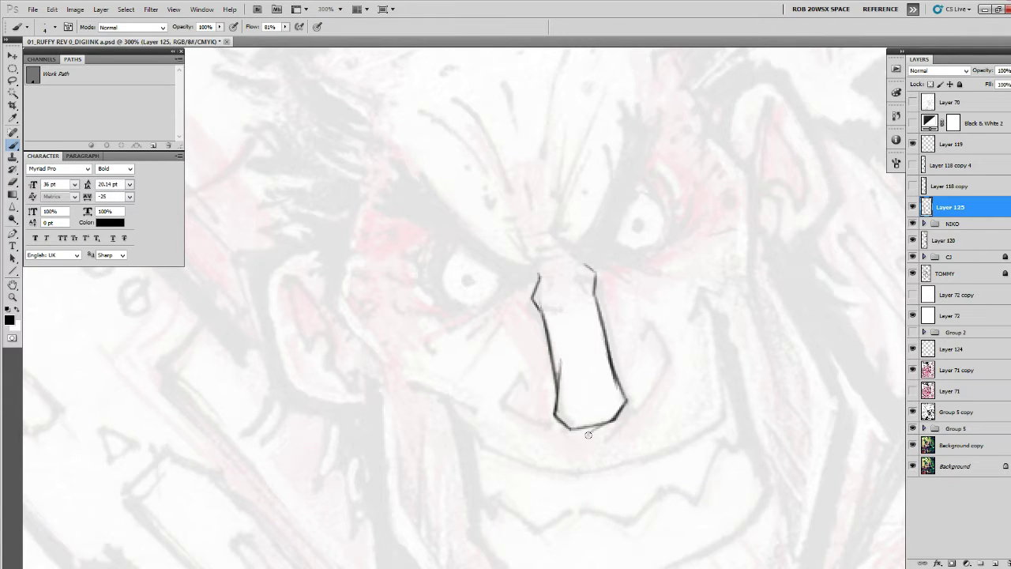
# Ink the outlines of both nostrils on either side of the nose tip.
pyautogui.moveTo(650, 404)
pyautogui.mouseDown()
pyautogui.moveTo(615, 414)
pyautogui.moveTo(623, 397)
pyautogui.mouseUp()
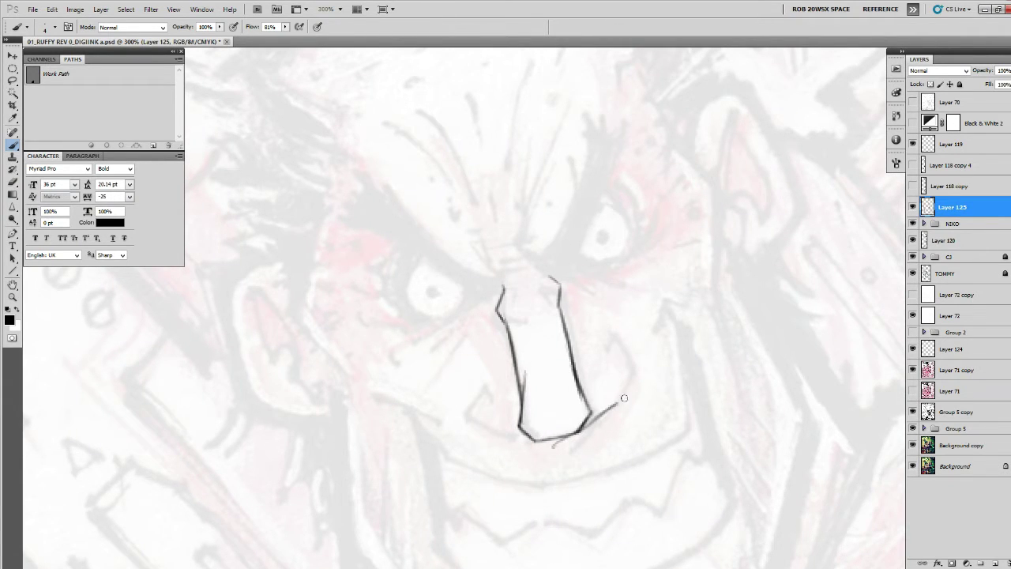
pyautogui.moveTo(583, 426)
pyautogui.mouseDown()
pyautogui.moveTo(625, 390)
pyautogui.moveTo(606, 356)
pyautogui.moveTo(634, 392)
pyautogui.moveTo(715, 368)
pyautogui.moveTo(699, 378)
pyautogui.mouseUp()
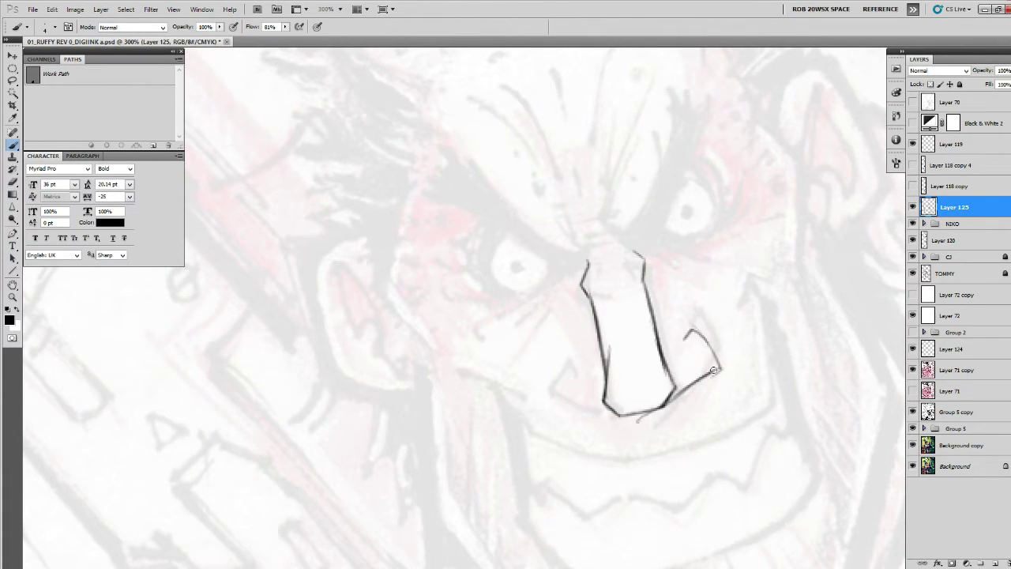
pyautogui.moveTo(587, 363)
pyautogui.mouseDown()
pyautogui.moveTo(552, 388)
pyautogui.moveTo(545, 413)
pyautogui.moveTo(475, 424)
pyautogui.moveTo(521, 451)
pyautogui.mouseUp()
pyautogui.moveTo(633, 428)
pyautogui.mouseDown()
pyautogui.moveTo(712, 434)
pyautogui.moveTo(699, 390)
pyautogui.moveTo(684, 419)
pyautogui.mouseUp()
# Erase the outer nostril lines and redraw both nostrils narrower and closer to the nose.
pyautogui.press('e')
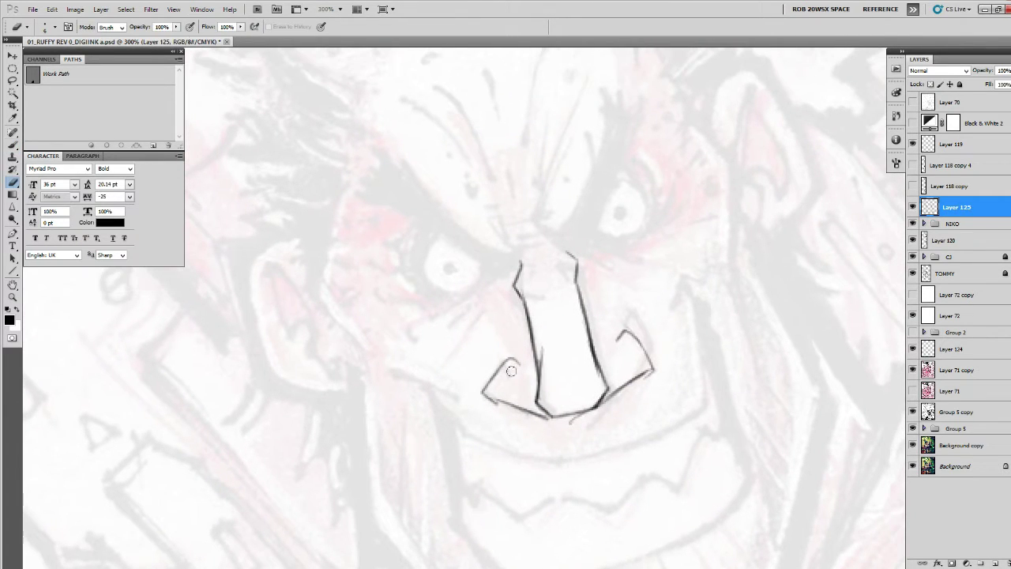
pyautogui.moveTo(511, 370); pyautogui.dragTo(482, 402)
pyautogui.press('b')
pyautogui.moveTo(517, 363)
pyautogui.mouseDown()
pyautogui.moveTo(494, 393)
pyautogui.moveTo(512, 406)
pyautogui.mouseUp()
pyautogui.press('e')
pyautogui.moveTo(623, 374)
pyautogui.mouseDown()
pyautogui.moveTo(638, 347)
pyautogui.moveTo(648, 368)
pyautogui.mouseUp()
pyautogui.press('b')
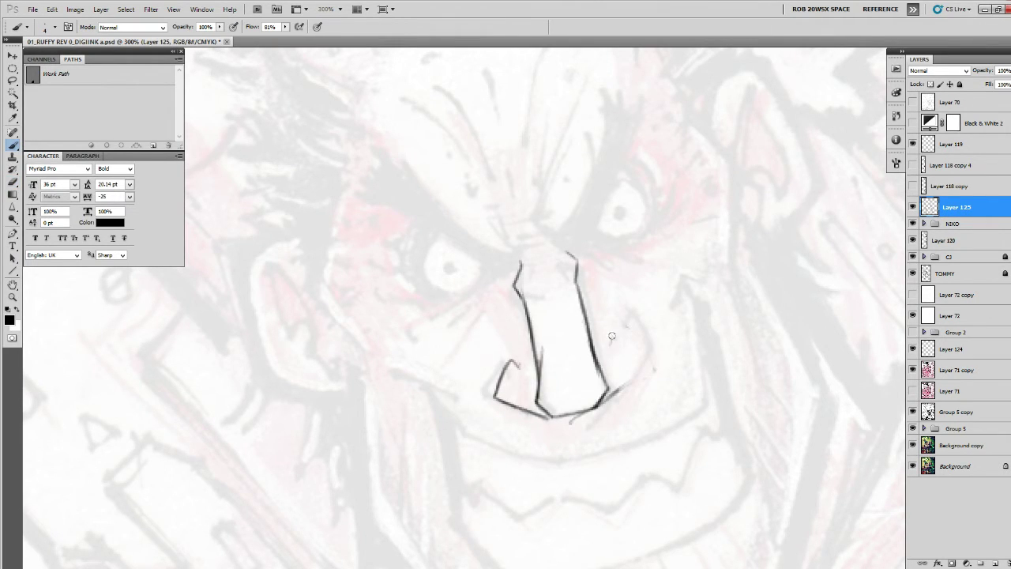
pyautogui.moveTo(611, 336)
pyautogui.mouseDown()
pyautogui.moveTo(637, 372)
pyautogui.moveTo(614, 392)
pyautogui.mouseUp()
pyautogui.moveTo(623, 428); pyautogui.dragTo(573, 447)
# Clean up the nostril lines and thicken the lower edges of both nostrils.
pyautogui.press('e')
pyautogui.moveTo(470, 429)
pyautogui.mouseDown()
pyautogui.moveTo(401, 422)
pyautogui.moveTo(375, 402)
pyautogui.mouseUp()
pyautogui.press('b')
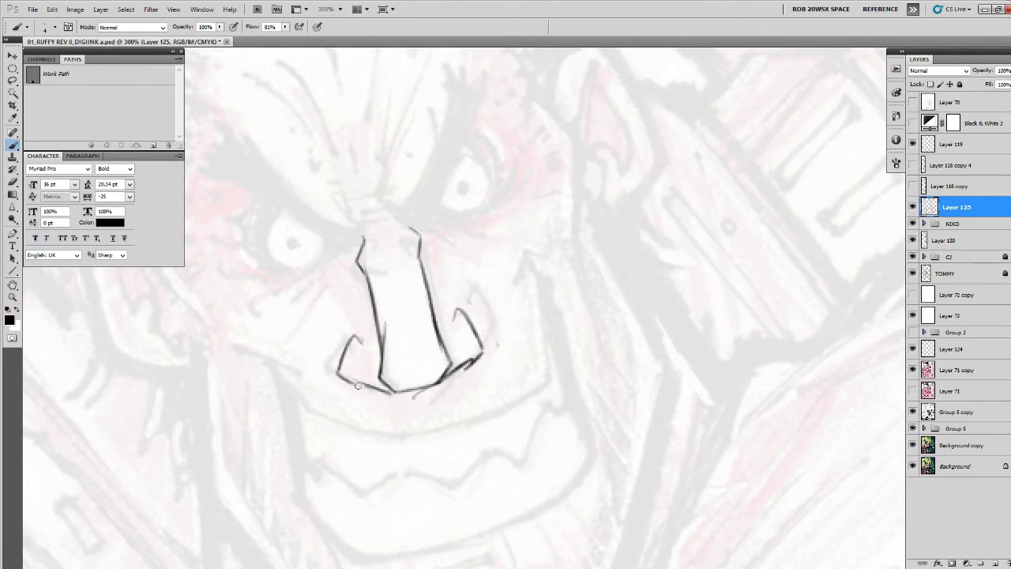
pyautogui.press('e')
pyautogui.moveTo(339, 375)
pyautogui.mouseDown()
pyautogui.moveTo(392, 393)
pyautogui.moveTo(372, 385)
pyautogui.mouseUp()
pyautogui.press('v')
pyautogui.hotkey('ctrl', 'z')
pyautogui.press('b')
pyautogui.press('e')
pyautogui.press('v')
pyautogui.press('b')
pyautogui.moveTo(502, 323); pyautogui.dragTo(598, 373)
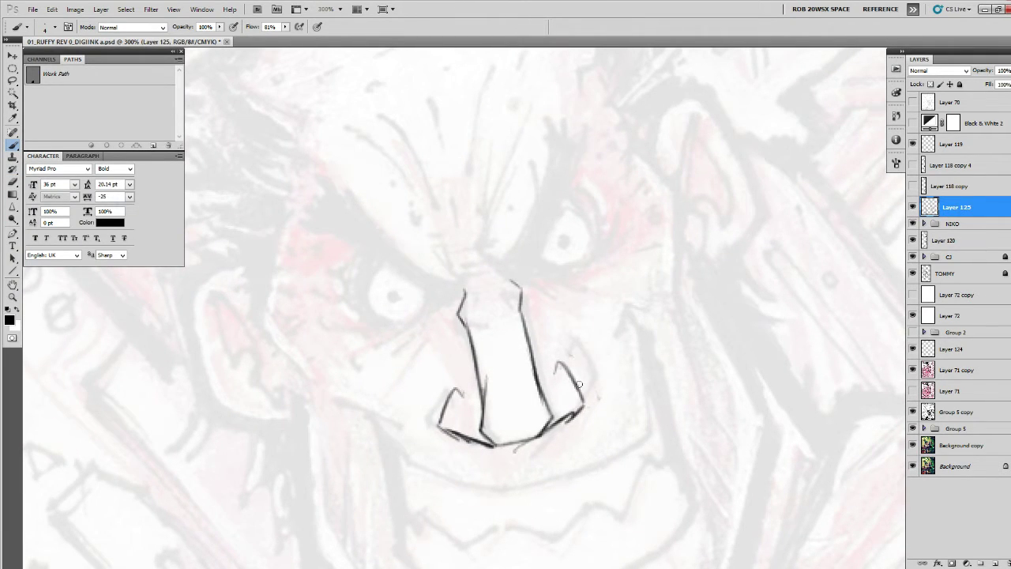
pyautogui.scroll(-1, 584, 340)
pyautogui.hscroll(-1, 585, 335)
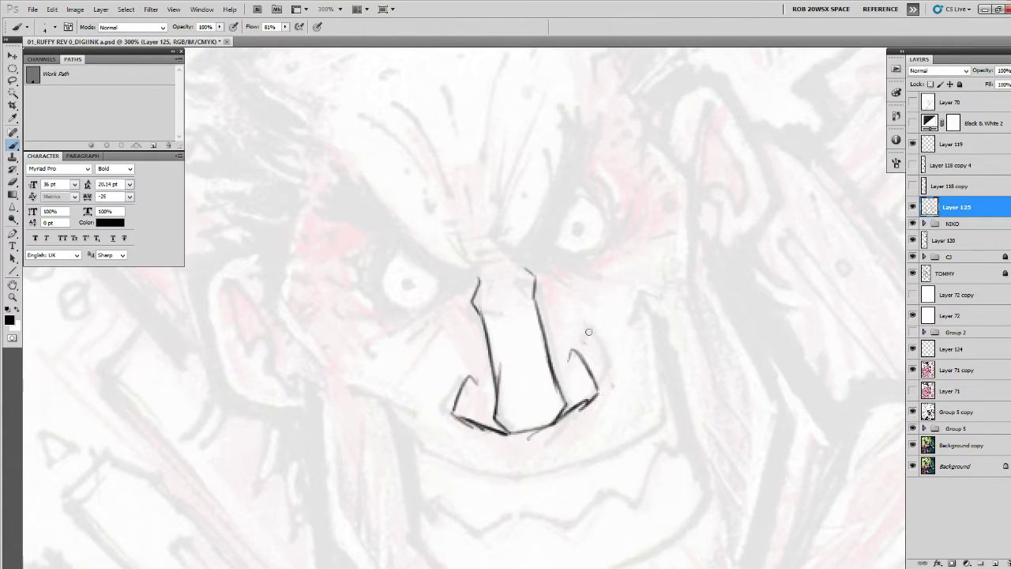
pyautogui.moveTo(566, 310); pyautogui.dragTo(585, 339)
pyautogui.press('e')
pyautogui.moveTo(495, 297); pyautogui.dragTo(553, 295)
# Examine the inked nose against the rest of the figure at a smaller scale and up close.
pyautogui.scroll(-4, 681, 424)
pyautogui.hscroll(-2, 719, 291)
pyautogui.press('z')
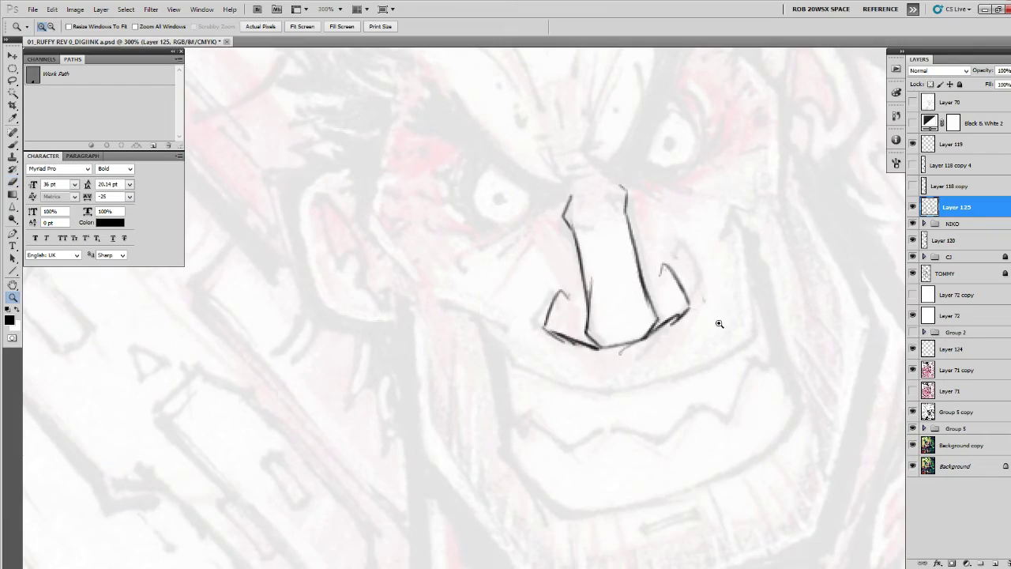
pyautogui.keyDown('alt'); pyautogui.click(715, 323); pyautogui.keyUp('alt')
pyautogui.keyDown('alt'); pyautogui.click(719, 327); pyautogui.keyUp('alt')
pyautogui.keyDown('alt'); pyautogui.click(721, 332); pyautogui.keyUp('alt')
pyautogui.keyDown('alt'); pyautogui.click(724, 336); pyautogui.keyUp('alt')
pyautogui.moveTo(728, 339); pyautogui.dragTo(565, 368)
pyautogui.click(547, 352)
pyautogui.click(547, 352)
pyautogui.click(548, 352)
pyautogui.click(550, 355)
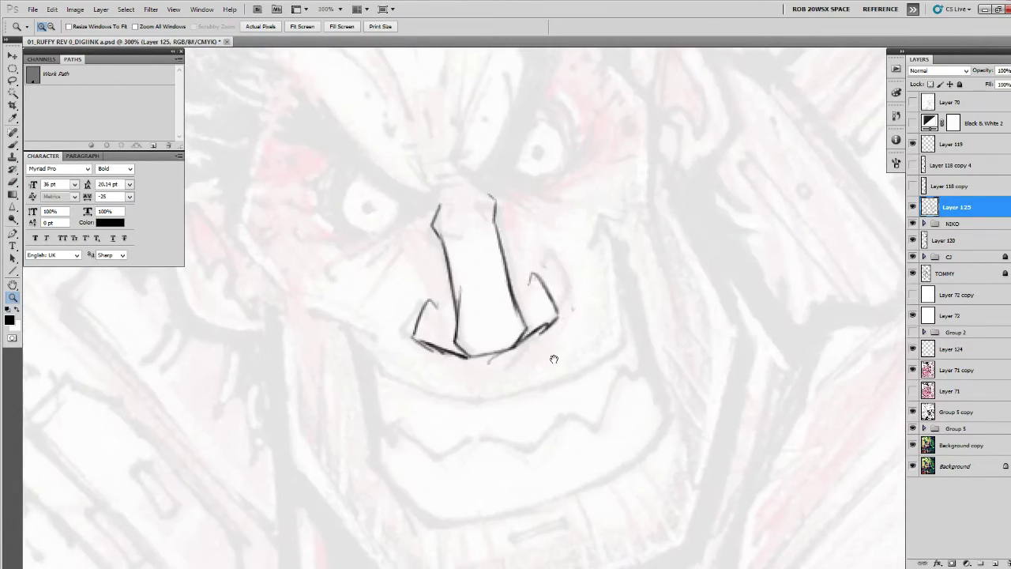
# Hide Layer 71 copy and Layer 125, and add a new layer for redrawing the nose over the rough sketch.
pyautogui.click(913, 371)
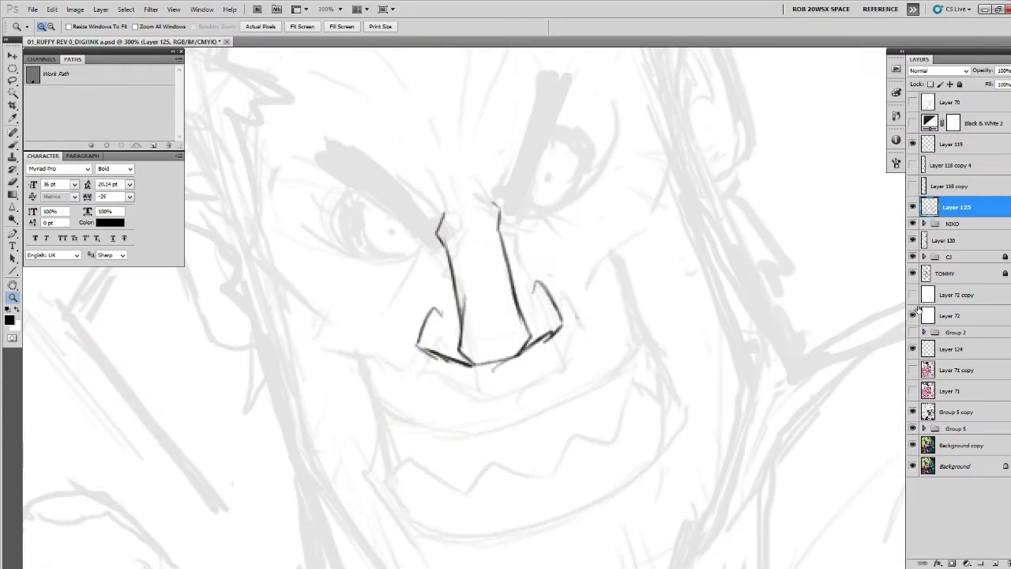
pyautogui.click(913, 208)
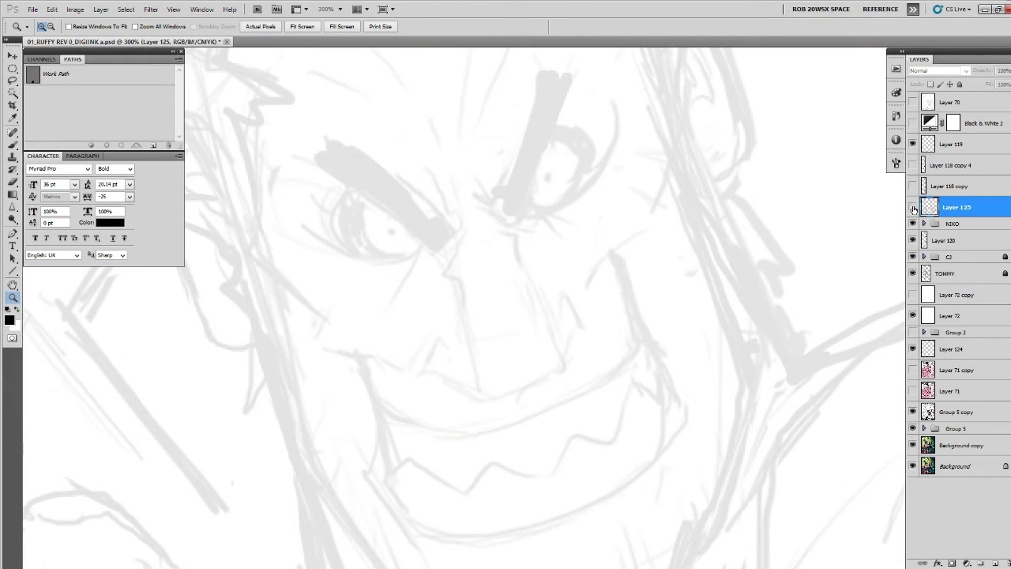
pyautogui.click(995, 563)
pyautogui.moveTo(697, 451); pyautogui.dragTo(673, 441)
pyautogui.click(543, 370)
# Ink the angular left and right sides of the nose bridge on the new layer.
pyautogui.press('b')
pyautogui.moveTo(396, 185)
pyautogui.mouseDown()
pyautogui.moveTo(390, 231)
pyautogui.moveTo(382, 223)
pyautogui.moveTo(394, 234)
pyautogui.moveTo(416, 322)
pyautogui.mouseUp()
pyautogui.moveTo(405, 269); pyautogui.dragTo(423, 384)
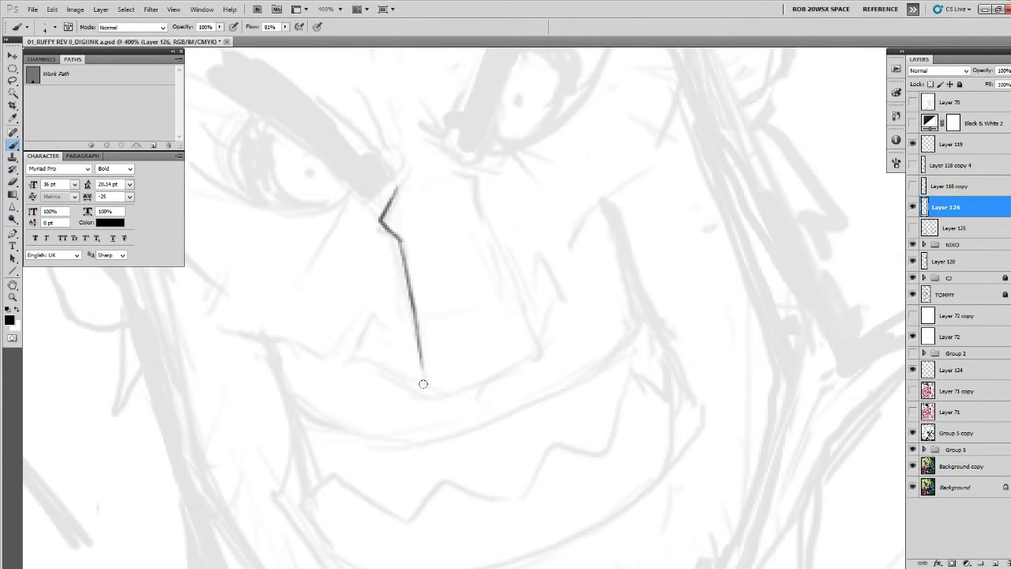
pyautogui.moveTo(480, 267); pyautogui.dragTo(477, 304)
pyautogui.moveTo(454, 203); pyautogui.dragTo(517, 339)
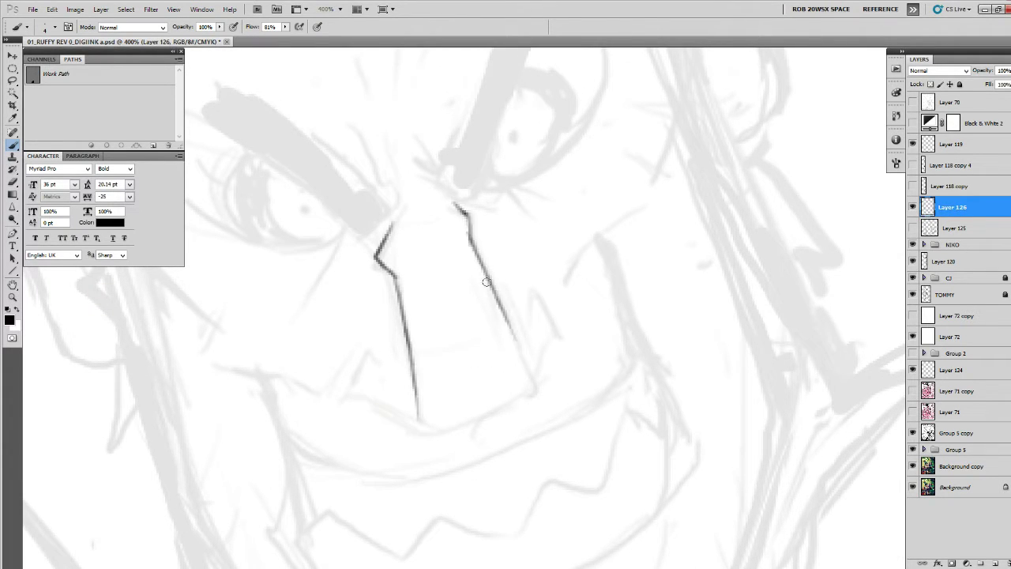
pyautogui.moveTo(488, 282); pyautogui.dragTo(531, 393)
pyautogui.moveTo(532, 395)
pyautogui.mouseDown()
pyautogui.moveTo(641, 368)
pyautogui.moveTo(558, 405)
pyautogui.moveTo(520, 402)
pyautogui.moveTo(533, 411)
pyautogui.moveTo(605, 402)
pyautogui.moveTo(505, 449)
pyautogui.moveTo(571, 425)
pyautogui.mouseUp()
# Ink the bottom edge of the nose tip, joining the two side lines.
pyautogui.press('e')
pyautogui.press('b')
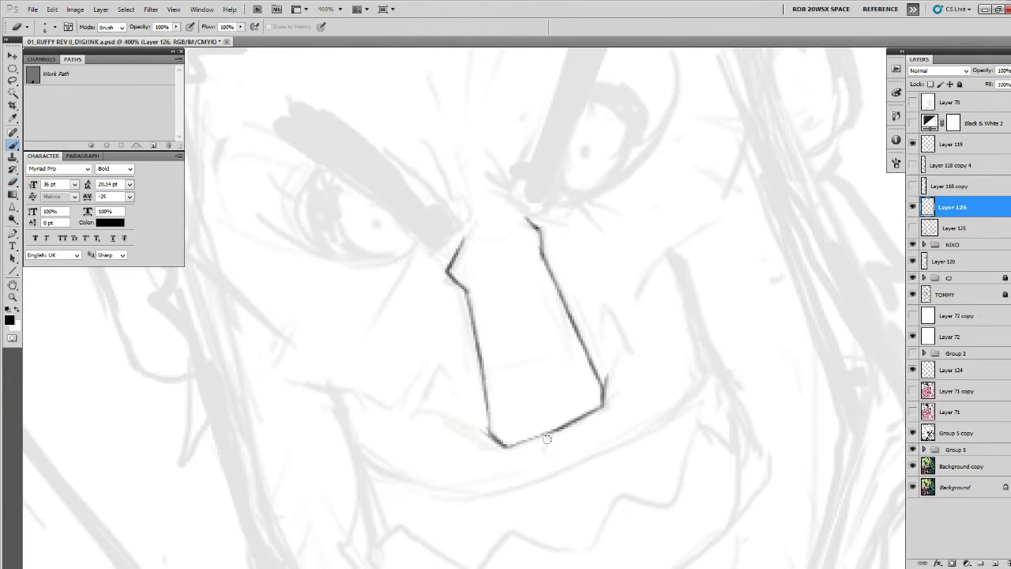
pyautogui.moveTo(499, 444); pyautogui.dragTo(564, 424)
pyautogui.moveTo(605, 386); pyautogui.dragTo(595, 397)
# Ink the right and left nostrils and connect them to the corners of the nose tip.
pyautogui.moveTo(577, 334)
pyautogui.mouseDown()
pyautogui.moveTo(604, 339)
pyautogui.moveTo(617, 362)
pyautogui.moveTo(588, 406)
pyautogui.mouseUp()
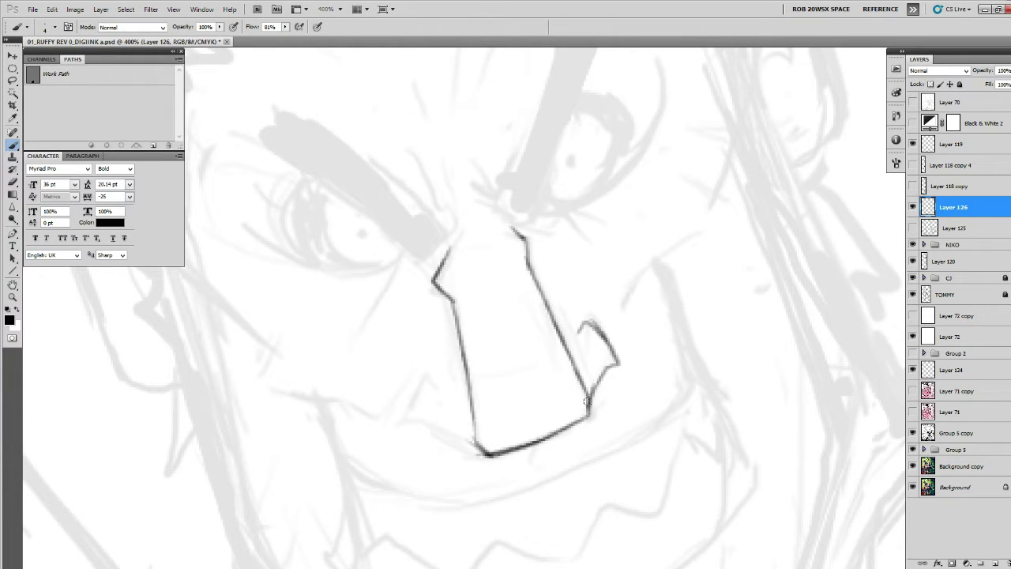
pyautogui.moveTo(605, 369); pyautogui.dragTo(589, 404)
pyautogui.moveTo(588, 403); pyautogui.dragTo(611, 406)
pyautogui.moveTo(455, 389)
pyautogui.mouseDown()
pyautogui.moveTo(435, 416)
pyautogui.moveTo(451, 436)
pyautogui.moveTo(415, 436)
pyautogui.moveTo(458, 453)
pyautogui.moveTo(431, 443)
pyautogui.moveTo(401, 383)
pyautogui.mouseUp()
pyautogui.moveTo(612, 371); pyautogui.dragTo(582, 394)
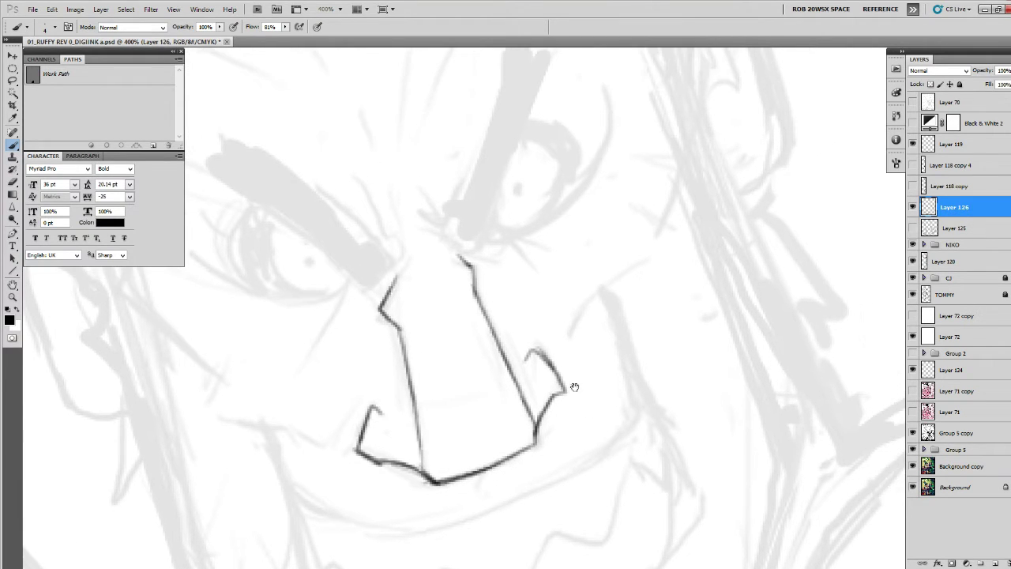
pyautogui.moveTo(531, 347); pyautogui.dragTo(548, 417)
# Thicken the right notch of the nose bridge, then erase and redraw the upper end of its left side.
pyautogui.moveTo(466, 318); pyautogui.dragTo(485, 373)
pyautogui.press('e')
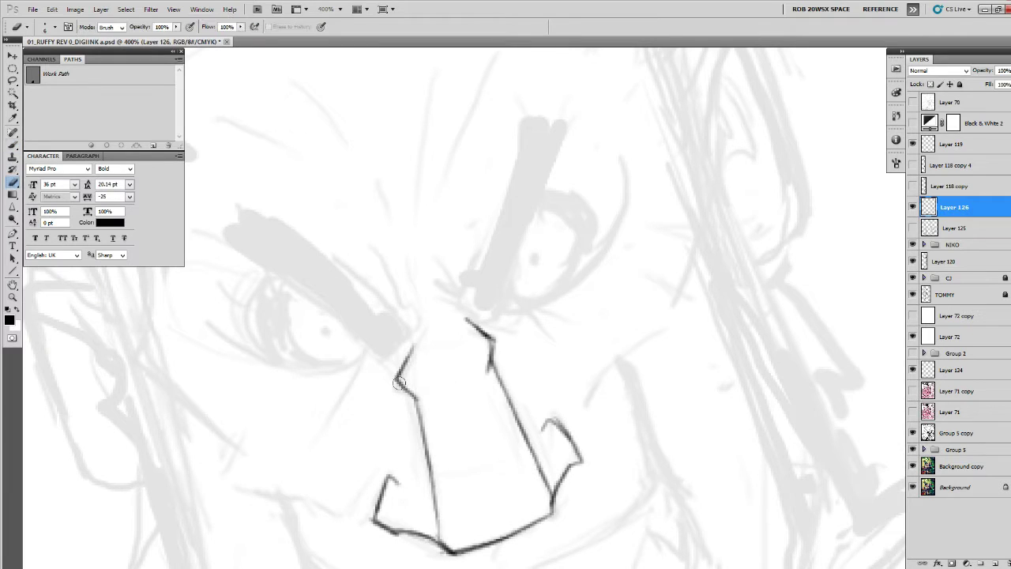
pyautogui.moveTo(410, 394)
pyautogui.mouseDown()
pyautogui.moveTo(410, 340)
pyautogui.moveTo(403, 371)
pyautogui.moveTo(419, 305)
pyautogui.mouseUp()
pyautogui.press('v')
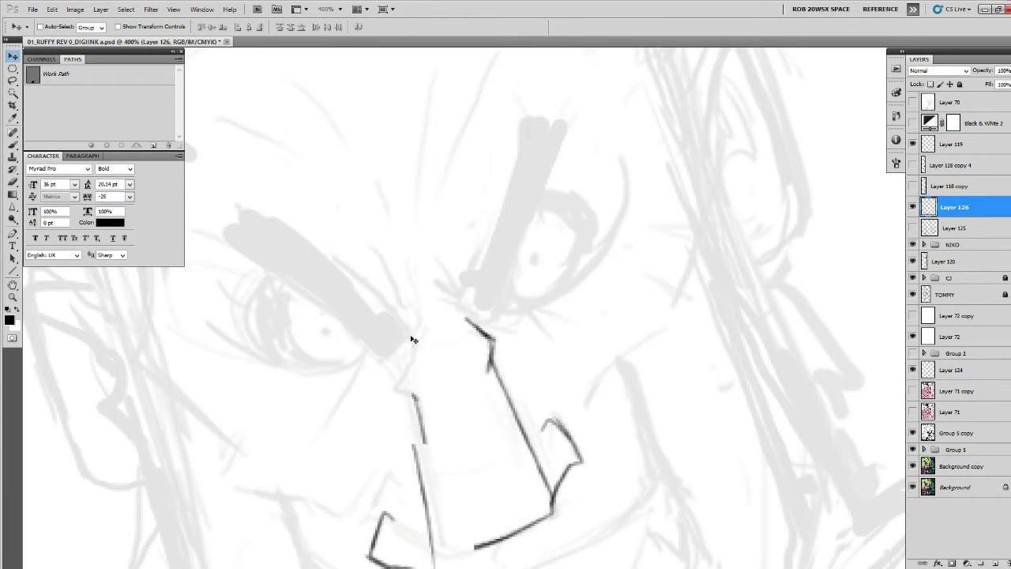
pyautogui.press('b')
pyautogui.moveTo(417, 341)
pyautogui.mouseDown()
pyautogui.moveTo(398, 368)
pyautogui.moveTo(413, 379)
pyautogui.moveTo(416, 414)
pyautogui.mouseUp()
pyautogui.moveTo(417, 363); pyautogui.dragTo(592, 428)
pyautogui.moveTo(595, 387)
pyautogui.mouseDown()
pyautogui.moveTo(559, 422)
pyautogui.moveTo(430, 461)
pyautogui.mouseUp()
# Ink the lower edges of both angry eyebrows and the short creases at their inner ends.
pyautogui.moveTo(452, 423); pyautogui.dragTo(484, 438)
pyautogui.moveTo(444, 462); pyautogui.dragTo(461, 366)
pyautogui.moveTo(530, 264); pyautogui.dragTo(445, 458)
pyautogui.moveTo(450, 452); pyautogui.dragTo(526, 405)
pyautogui.moveTo(346, 381); pyautogui.dragTo(408, 453)
pyautogui.moveTo(239, 328); pyautogui.dragTo(361, 411)
pyautogui.moveTo(314, 378); pyautogui.dragTo(381, 432)
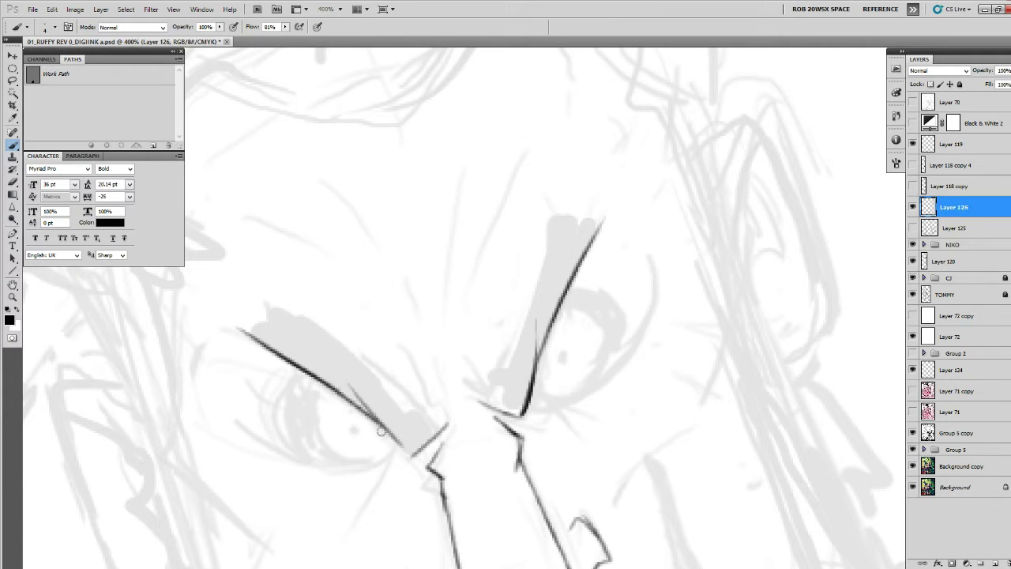
pyautogui.moveTo(344, 395); pyautogui.dragTo(406, 451)
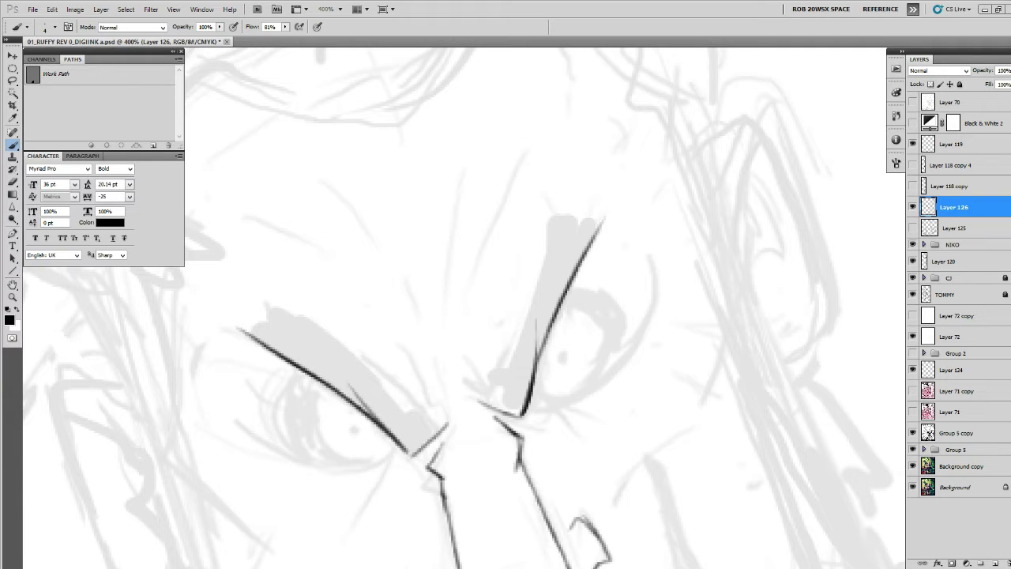
# Undo the last stroke and ink the lower eyelid beneath the right eyebrow.
pyautogui.moveTo(599, 389); pyautogui.dragTo(600, 403)
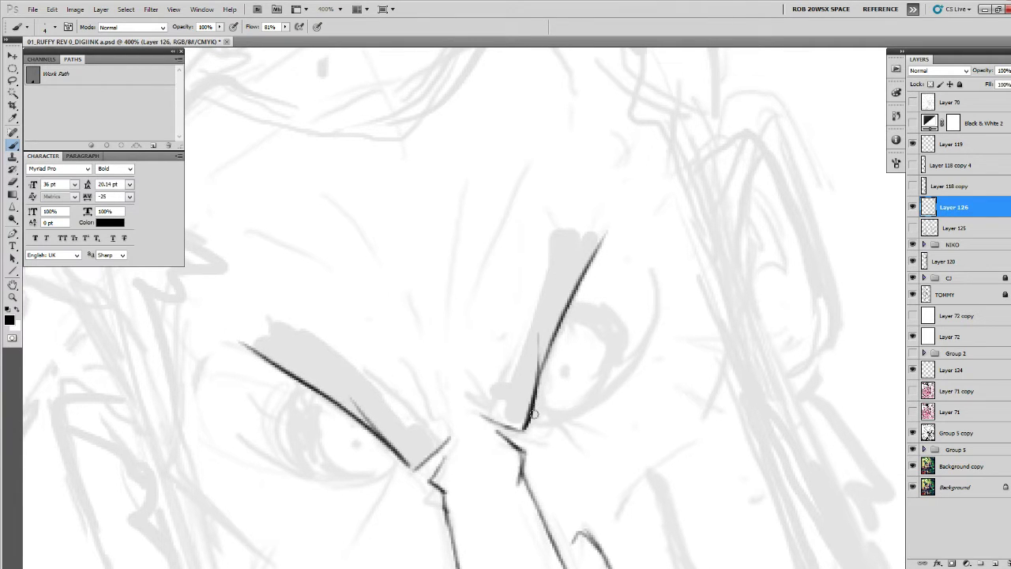
pyautogui.hotkey('ctrl', 'z')
pyautogui.moveTo(527, 423); pyautogui.dragTo(612, 405)
pyautogui.moveTo(657, 401); pyautogui.dragTo(646, 427)
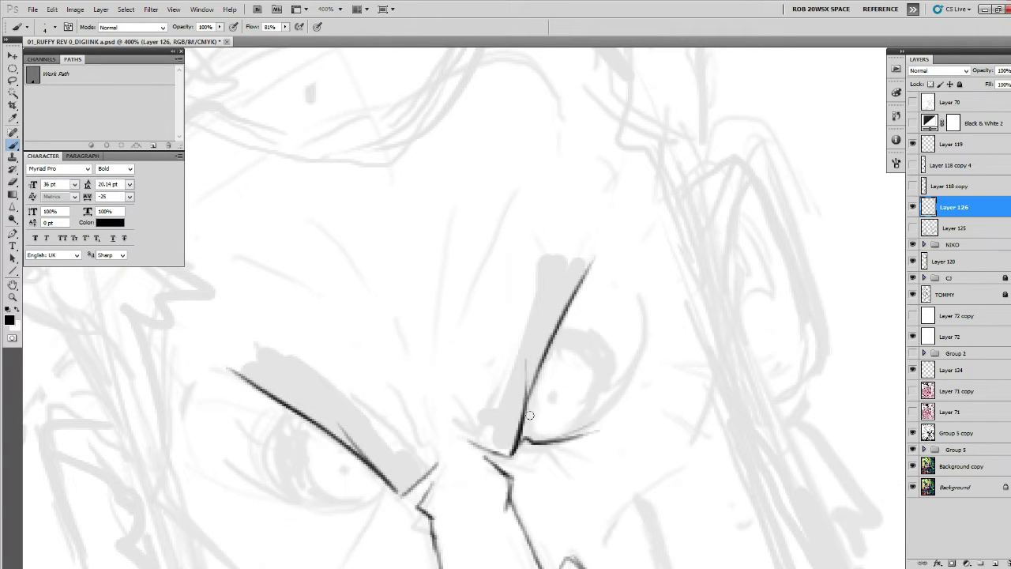
# Outline the right eyeball, fill the dark area around its outer side with black and add a small pupil dot.
pyautogui.moveTo(520, 425)
pyautogui.mouseDown()
pyautogui.moveTo(528, 442)
pyautogui.moveTo(592, 398)
pyautogui.mouseUp()
pyautogui.moveTo(552, 351)
pyautogui.mouseDown()
pyautogui.moveTo(589, 379)
pyautogui.moveTo(570, 432)
pyautogui.moveTo(545, 357)
pyautogui.moveTo(593, 355)
pyautogui.moveTo(603, 387)
pyautogui.moveTo(555, 445)
pyautogui.mouseUp()
pyautogui.moveTo(555, 445); pyautogui.dragTo(581, 423)
pyautogui.moveTo(554, 343)
pyautogui.mouseDown()
pyautogui.moveTo(538, 361)
pyautogui.moveTo(554, 345)
pyautogui.moveTo(585, 365)
pyautogui.moveTo(565, 363)
pyautogui.moveTo(589, 359)
pyautogui.moveTo(591, 404)
pyautogui.moveTo(601, 374)
pyautogui.moveTo(580, 405)
pyautogui.moveTo(568, 366)
pyautogui.moveTo(561, 429)
pyautogui.mouseUp()
pyautogui.moveTo(547, 396); pyautogui.dragTo(550, 396)
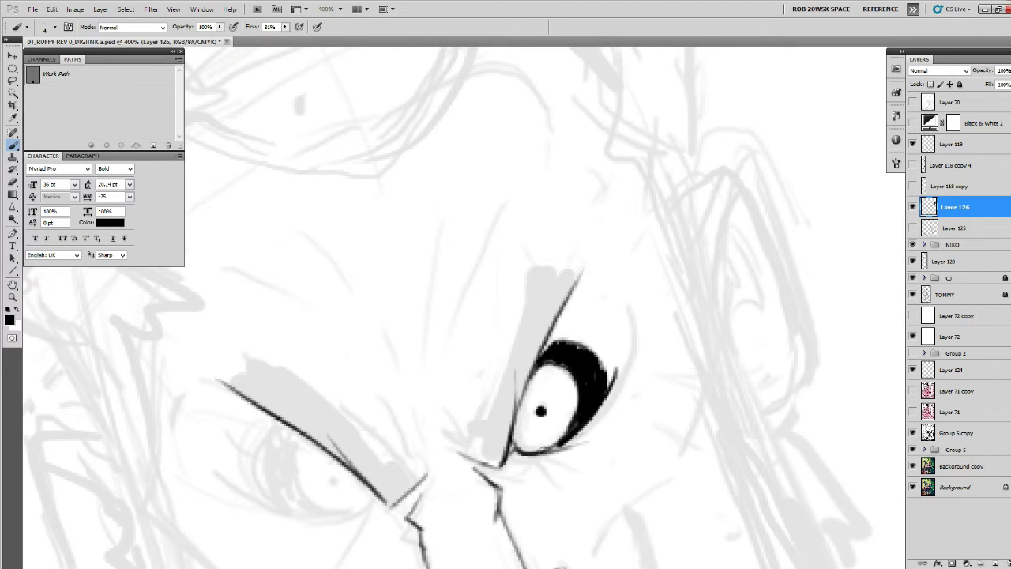
# Thicken the right eye's lower lid and outer corner, and strengthen the upper part of the brow line.
pyautogui.moveTo(514, 447)
pyautogui.mouseDown()
pyautogui.moveTo(578, 455)
pyautogui.moveTo(548, 447)
pyautogui.mouseUp()
pyautogui.moveTo(619, 350); pyautogui.dragTo(592, 414)
pyautogui.moveTo(586, 405); pyautogui.dragTo(579, 416)
pyautogui.moveTo(583, 273); pyautogui.dragTo(541, 348)
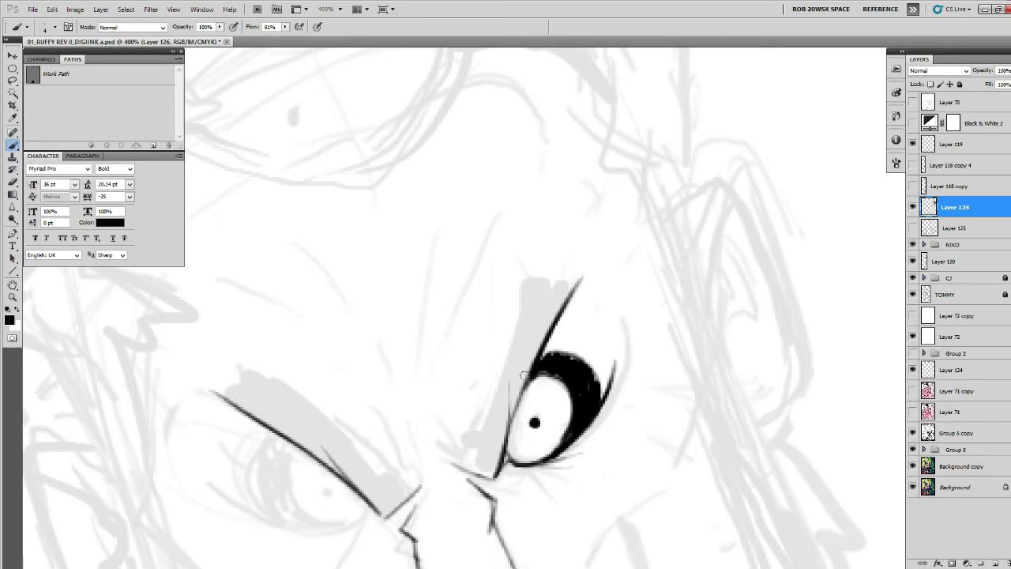
# Ink the upper edge of the right eyebrow and close its outer end with jagged hair spikes.
pyautogui.moveTo(517, 434); pyautogui.dragTo(481, 437)
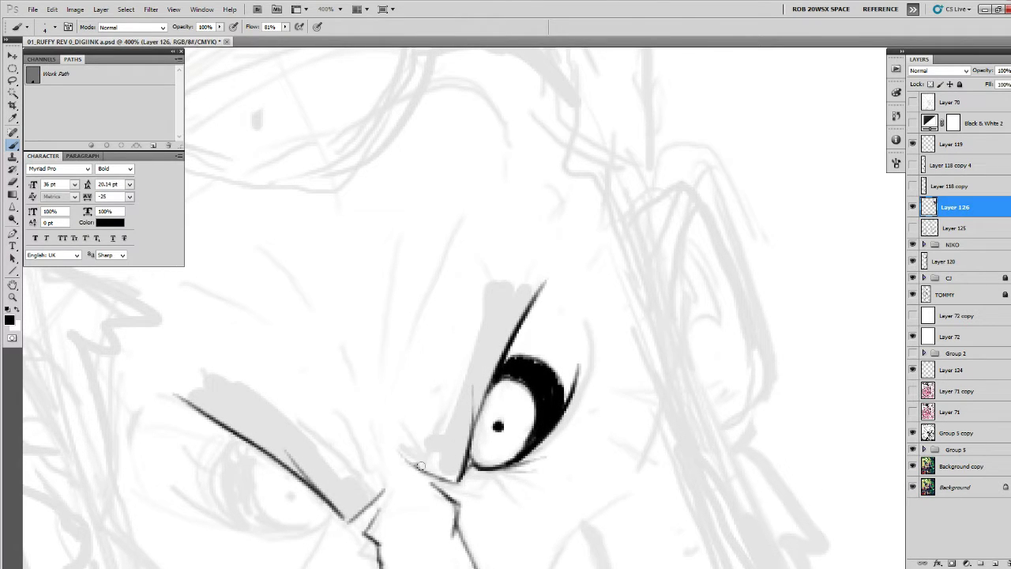
pyautogui.moveTo(483, 279)
pyautogui.mouseDown()
pyautogui.moveTo(444, 450)
pyautogui.moveTo(493, 298)
pyautogui.moveTo(602, 295)
pyautogui.moveTo(591, 262)
pyautogui.moveTo(599, 294)
pyautogui.moveTo(647, 274)
pyautogui.moveTo(599, 307)
pyautogui.mouseUp()
pyautogui.moveTo(570, 272); pyautogui.dragTo(563, 354)
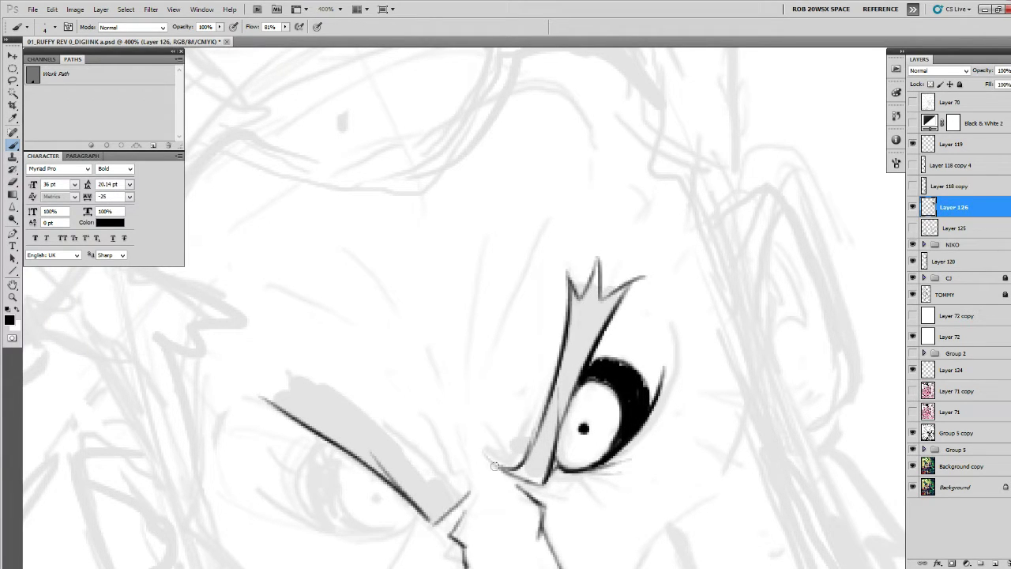
# Ink the short furrow lines beside the right eyebrow's inner end, undoing the misplaced stroke.
pyautogui.moveTo(496, 467); pyautogui.dragTo(522, 385)
pyautogui.moveTo(499, 444); pyautogui.dragTo(495, 386)
pyautogui.moveTo(506, 373); pyautogui.dragTo(545, 349)
pyautogui.hotkey('ctrl', 'z')
pyautogui.moveTo(510, 471)
pyautogui.mouseDown()
pyautogui.moveTo(460, 444)
pyautogui.moveTo(504, 472)
pyautogui.mouseUp()
pyautogui.moveTo(477, 398); pyautogui.dragTo(496, 461)
pyautogui.moveTo(505, 440); pyautogui.dragTo(507, 447)
# Ink the left eyebrow's upper edge, spiky outer end and the crease at its inner end.
pyautogui.moveTo(341, 345); pyautogui.dragTo(461, 456)
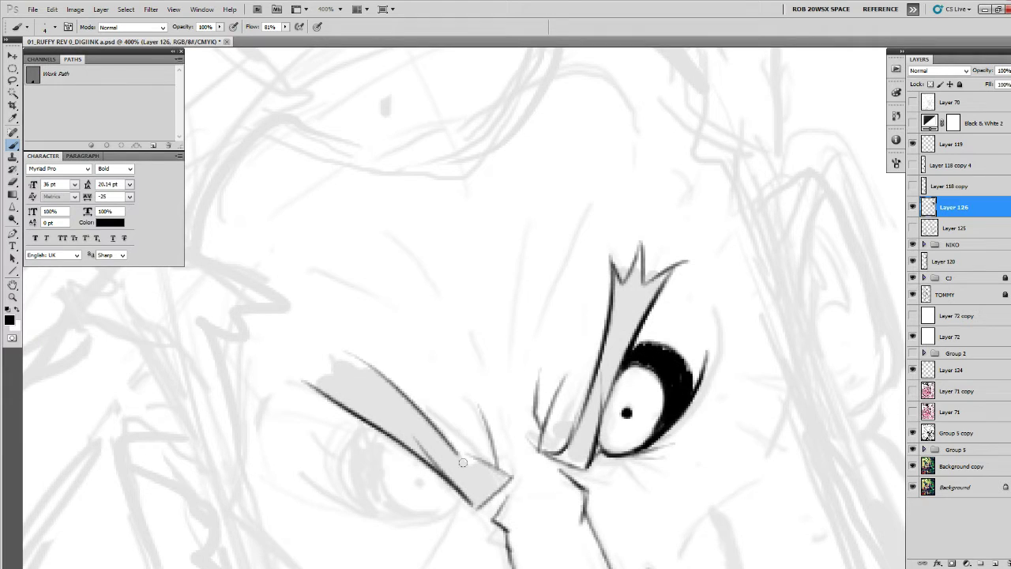
pyautogui.moveTo(339, 342)
pyautogui.mouseDown()
pyautogui.moveTo(360, 373)
pyautogui.moveTo(311, 352)
pyautogui.moveTo(297, 379)
pyautogui.moveTo(372, 393)
pyautogui.mouseUp()
pyautogui.moveTo(463, 465); pyautogui.dragTo(513, 475)
pyautogui.press('e')
pyautogui.press('v')
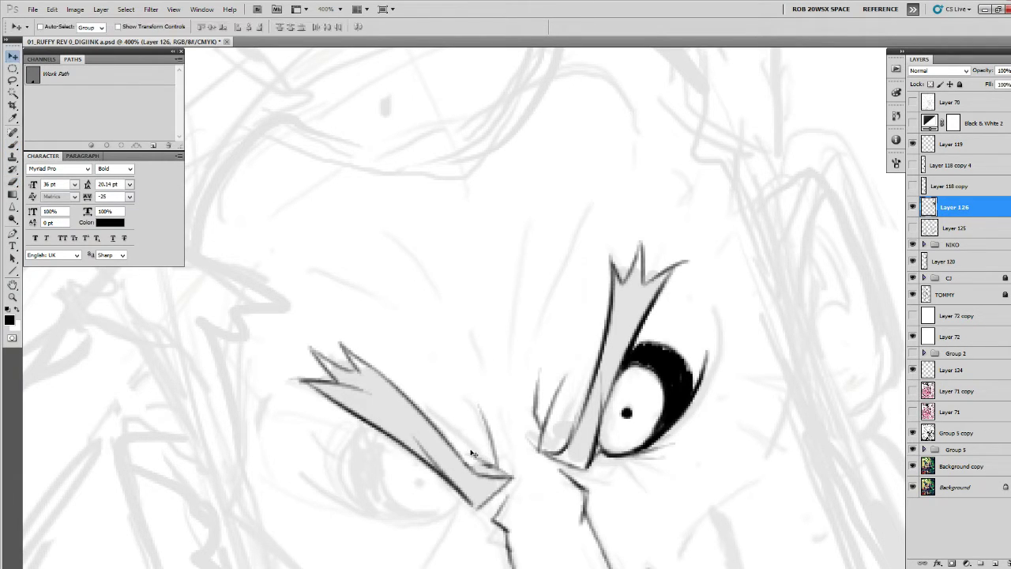
pyautogui.press('b')
pyautogui.moveTo(468, 452); pyautogui.dragTo(503, 474)
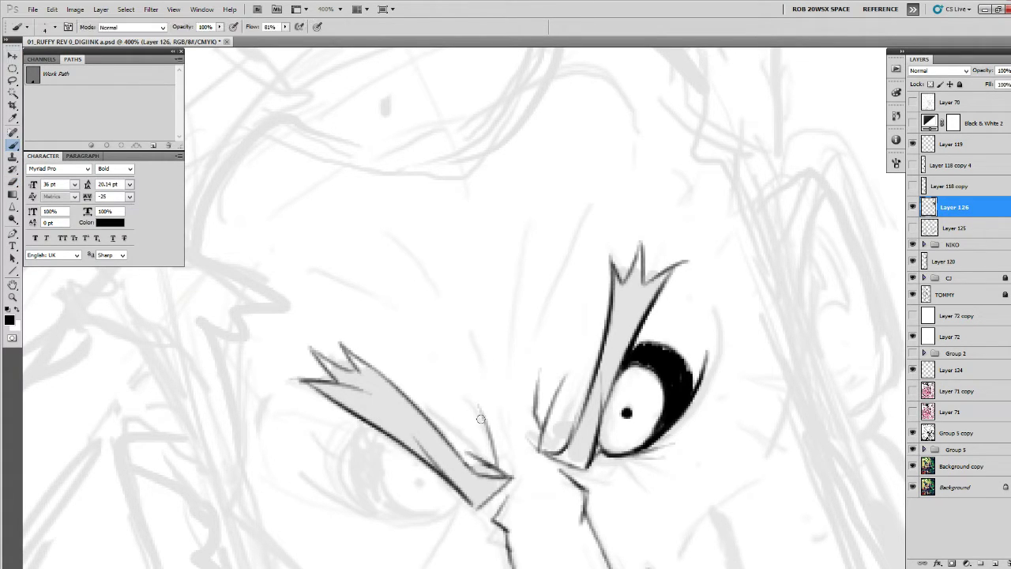
# Ink the frown wrinkles between the eyebrows and the long forehead crease rising beside the right eyebrow.
pyautogui.moveTo(459, 386); pyautogui.dragTo(509, 444)
pyautogui.moveTo(473, 331); pyautogui.dragTo(479, 349)
pyautogui.moveTo(537, 365); pyautogui.dragTo(529, 387)
pyautogui.moveTo(583, 221)
pyautogui.mouseDown()
pyautogui.moveTo(557, 267)
pyautogui.moveTo(511, 418)
pyautogui.mouseUp()
pyautogui.moveTo(516, 442)
pyautogui.mouseDown()
pyautogui.moveTo(510, 351)
pyautogui.moveTo(518, 385)
pyautogui.mouseUp()
pyautogui.moveTo(524, 424); pyautogui.dragTo(553, 357)
pyautogui.moveTo(535, 383); pyautogui.dragTo(670, 427)
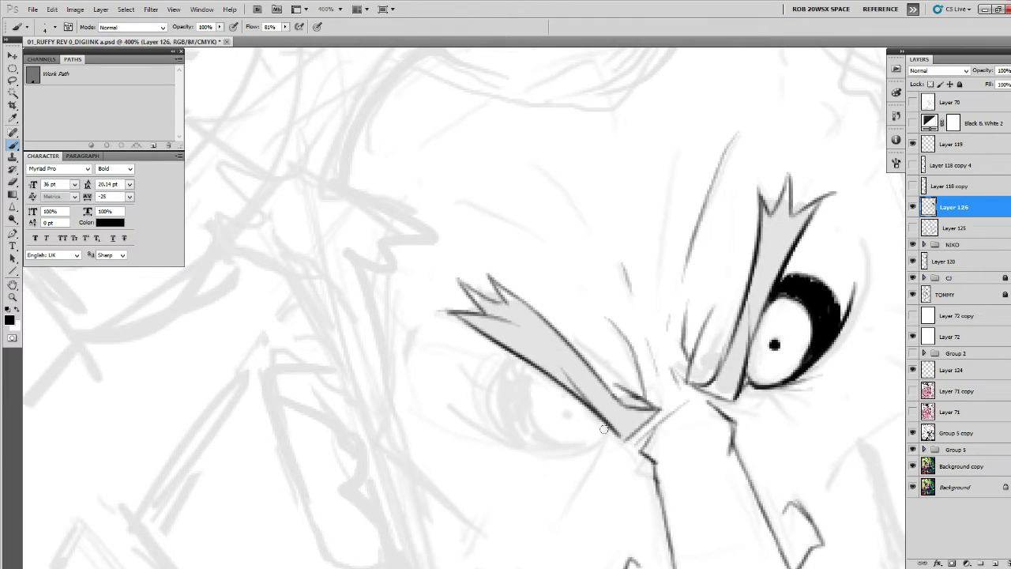
# Ink the left eye with a solid black outer area and small pupil dot, and add crease lines beneath both eyes.
pyautogui.moveTo(603, 429)
pyautogui.mouseDown()
pyautogui.moveTo(556, 446)
pyautogui.moveTo(534, 368)
pyautogui.moveTo(497, 384)
pyautogui.moveTo(525, 435)
pyautogui.moveTo(511, 379)
pyautogui.moveTo(508, 395)
pyautogui.moveTo(521, 383)
pyautogui.moveTo(516, 369)
pyautogui.moveTo(497, 436)
pyautogui.mouseUp()
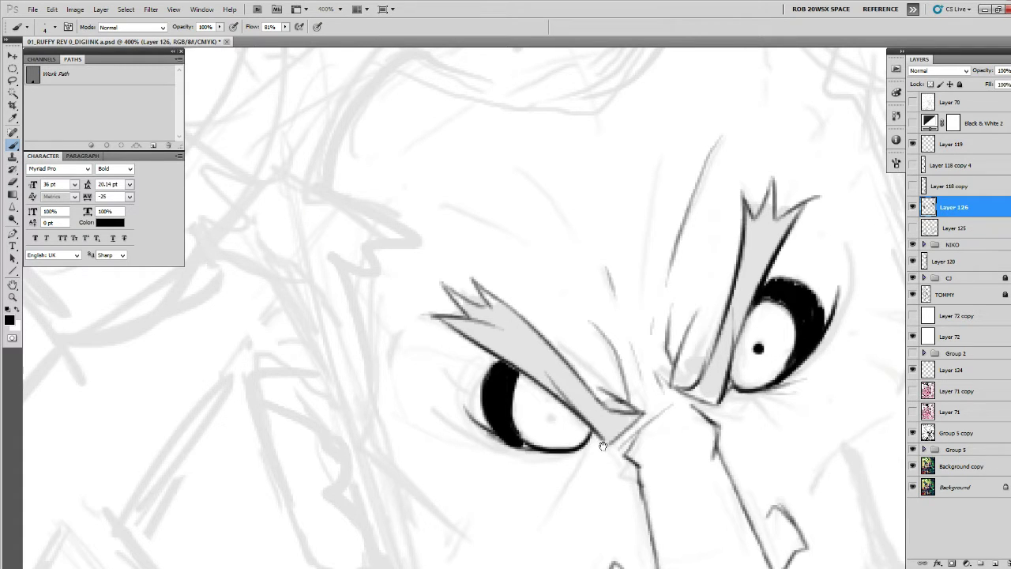
pyautogui.moveTo(602, 446); pyautogui.dragTo(521, 454)
pyautogui.moveTo(381, 413)
pyautogui.mouseDown()
pyautogui.moveTo(399, 438)
pyautogui.moveTo(446, 454)
pyautogui.moveTo(408, 438)
pyautogui.mouseUp()
pyautogui.moveTo(715, 460)
pyautogui.mouseDown()
pyautogui.moveTo(692, 395)
pyautogui.moveTo(584, 424)
pyautogui.mouseUp()
pyautogui.moveTo(536, 387); pyautogui.dragTo(629, 397)
pyautogui.moveTo(574, 431)
pyautogui.mouseDown()
pyautogui.moveTo(674, 440)
pyautogui.moveTo(682, 315)
pyautogui.mouseUp()
pyautogui.moveTo(692, 371)
pyautogui.mouseDown()
pyautogui.moveTo(676, 330)
pyautogui.moveTo(661, 410)
pyautogui.mouseUp()
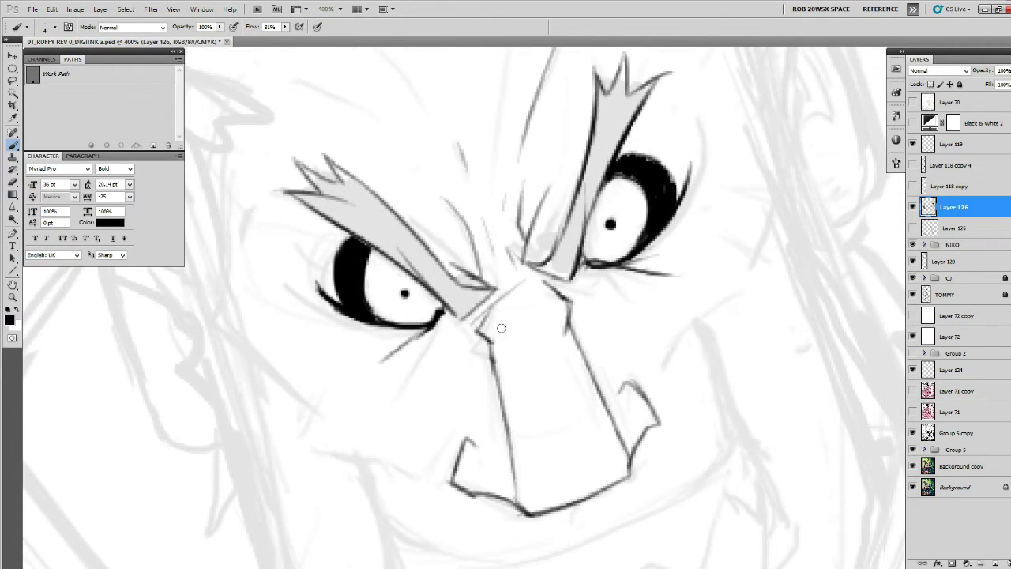
# Thicken the left edge of the nose bridge and clean up its outer side with the eraser.
pyautogui.moveTo(483, 333); pyautogui.dragTo(508, 442)
pyautogui.moveTo(498, 379); pyautogui.dragTo(511, 477)
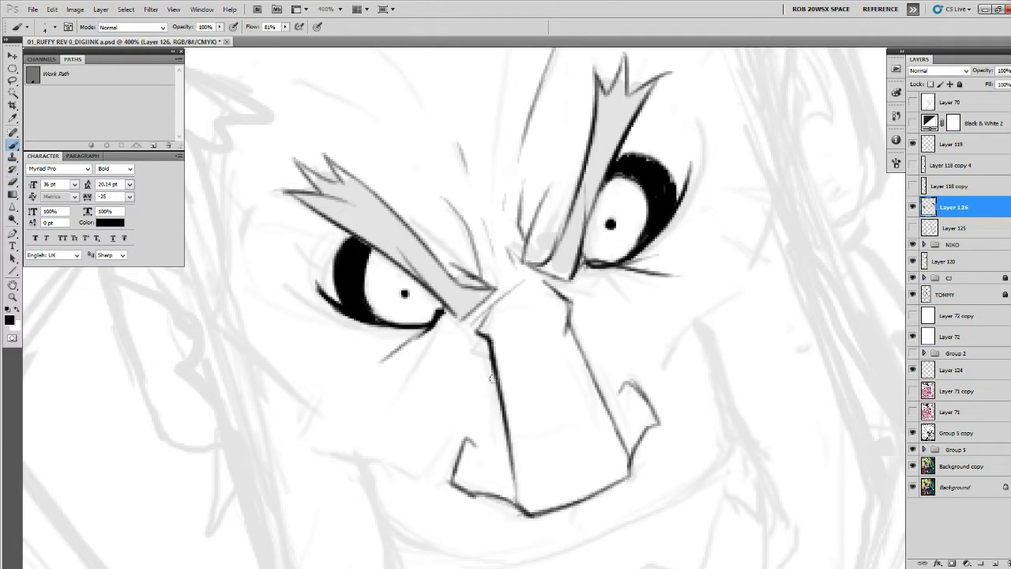
pyautogui.press('e')
pyautogui.moveTo(485, 349); pyautogui.dragTo(493, 404)
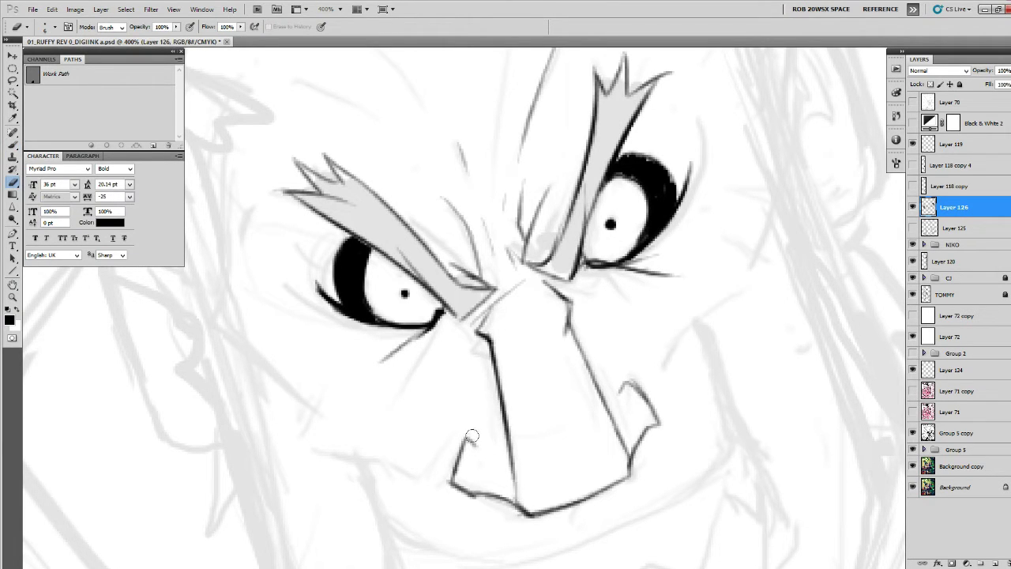
# Refine the left nostril's top and ink the angular cheek fold running outward from it.
pyautogui.press('b')
pyautogui.moveTo(466, 439)
pyautogui.mouseDown()
pyautogui.moveTo(486, 461)
pyautogui.moveTo(632, 378)
pyautogui.moveTo(562, 393)
pyautogui.moveTo(502, 373)
pyautogui.mouseUp()
pyautogui.press('e')
pyautogui.press('b')
# Ink the right cheek fold and the line descending to the right mouth corner, undoing the faulty stroke.
pyautogui.moveTo(744, 435); pyautogui.dragTo(573, 476)
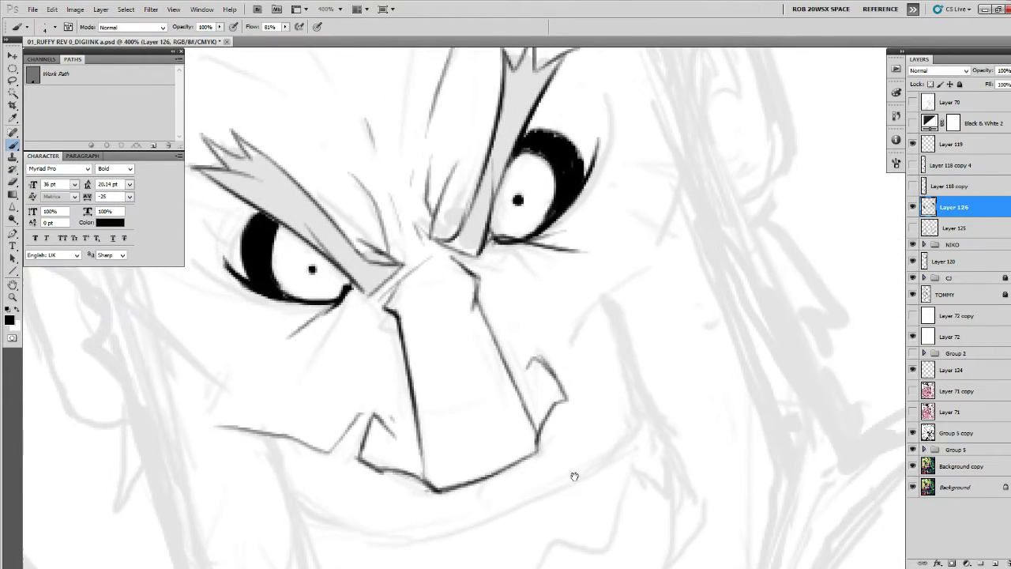
pyautogui.moveTo(570, 341); pyautogui.dragTo(630, 276)
pyautogui.moveTo(588, 310)
pyautogui.mouseDown()
pyautogui.moveTo(631, 275)
pyautogui.moveTo(616, 350)
pyautogui.moveTo(636, 411)
pyautogui.moveTo(748, 374)
pyautogui.moveTo(521, 447)
pyautogui.moveTo(466, 446)
pyautogui.mouseUp()
pyautogui.hotkey('ctrl', 'z')
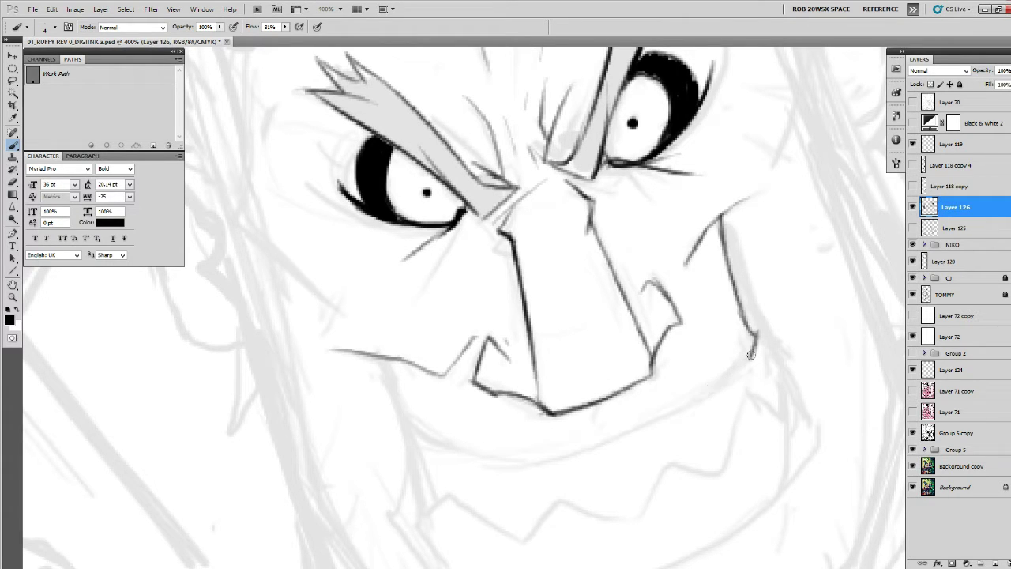
# Ink the wide curved upper lip line of the grin and its left corner line.
pyautogui.moveTo(754, 353)
pyautogui.mouseDown()
pyautogui.moveTo(706, 388)
pyautogui.moveTo(478, 453)
pyautogui.mouseUp()
pyautogui.moveTo(376, 359)
pyautogui.mouseDown()
pyautogui.moveTo(409, 417)
pyautogui.moveTo(449, 442)
pyautogui.moveTo(503, 450)
pyautogui.mouseUp()
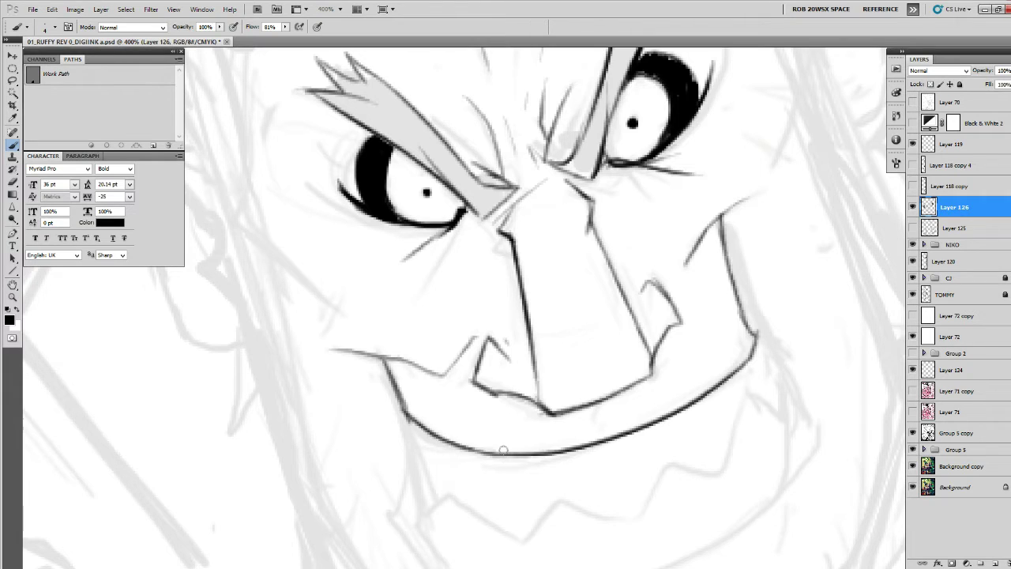
pyautogui.moveTo(704, 428); pyautogui.dragTo(564, 452)
# Add plane lines along both lower sides of the nose and a short, trimmed lip mark beneath its tip.
pyautogui.moveTo(512, 433)
pyautogui.mouseDown()
pyautogui.moveTo(496, 451)
pyautogui.moveTo(530, 441)
pyautogui.moveTo(531, 421)
pyautogui.mouseUp()
pyautogui.moveTo(443, 373); pyautogui.dragTo(437, 438)
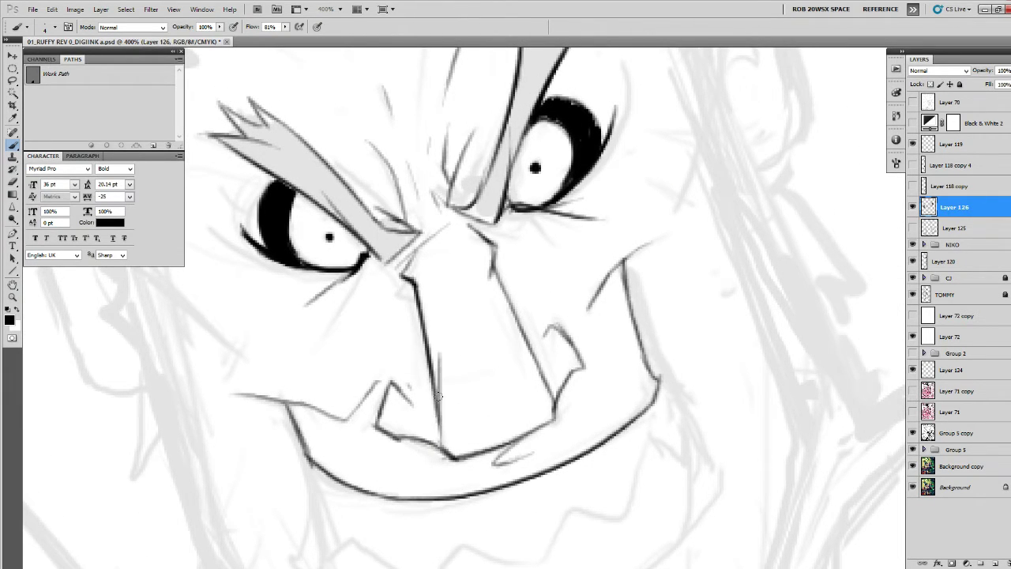
pyautogui.moveTo(438, 392); pyautogui.dragTo(453, 456)
pyautogui.moveTo(503, 334); pyautogui.dragTo(549, 400)
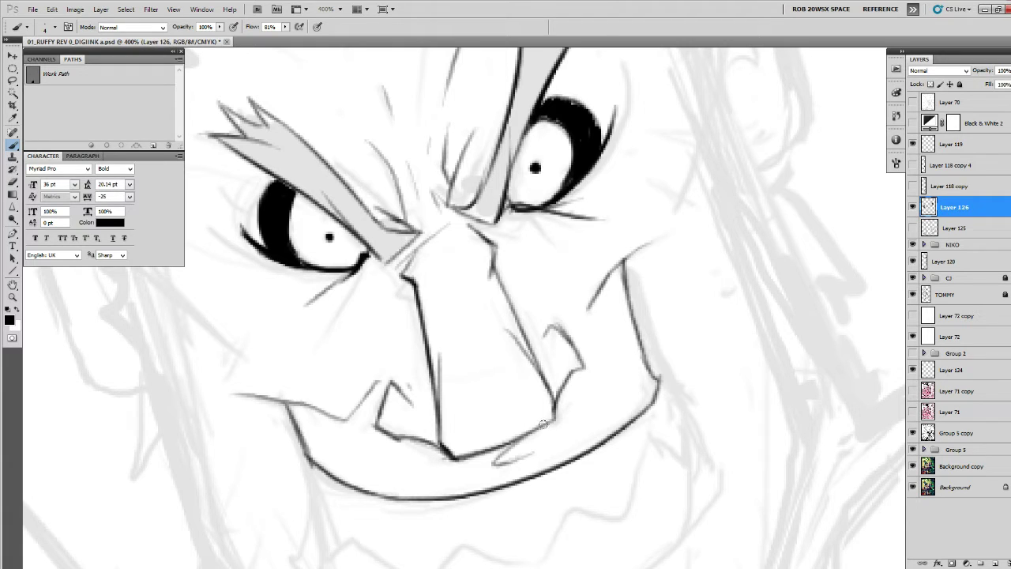
pyautogui.press('e')
pyautogui.moveTo(527, 447)
pyautogui.mouseDown()
pyautogui.moveTo(501, 458)
pyautogui.moveTo(531, 450)
pyautogui.mouseUp()
pyautogui.press('b')
pyautogui.moveTo(591, 412); pyautogui.dragTo(588, 409)
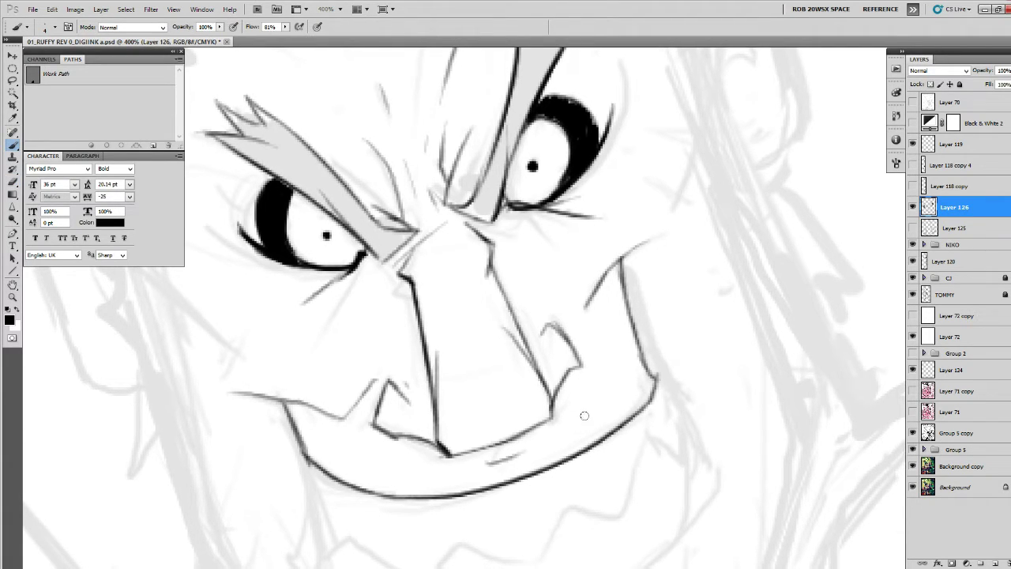
# Show Layer 71 copy as a reference, ink the left temple, cheekbone and side of the face, and hide the layer again.
pyautogui.moveTo(562, 466); pyautogui.dragTo(584, 497)
pyautogui.moveTo(427, 355); pyautogui.dragTo(535, 437)
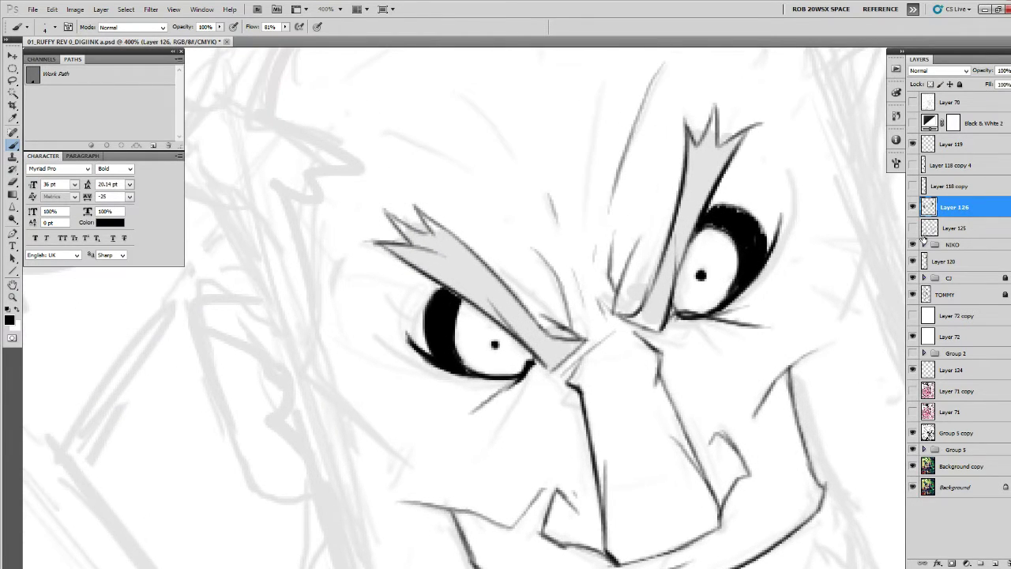
pyautogui.click(913, 392)
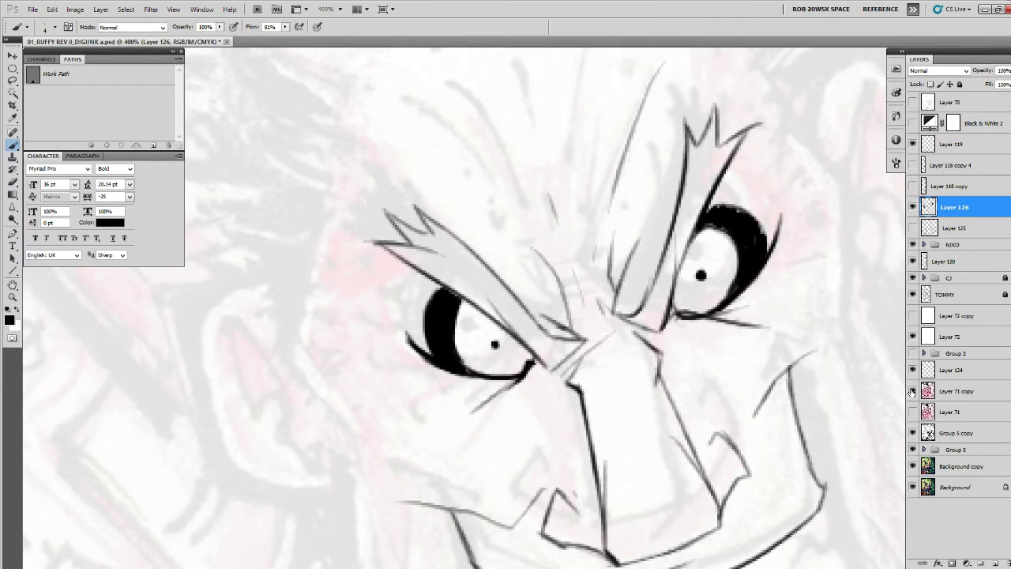
pyautogui.moveTo(312, 284); pyautogui.dragTo(329, 336)
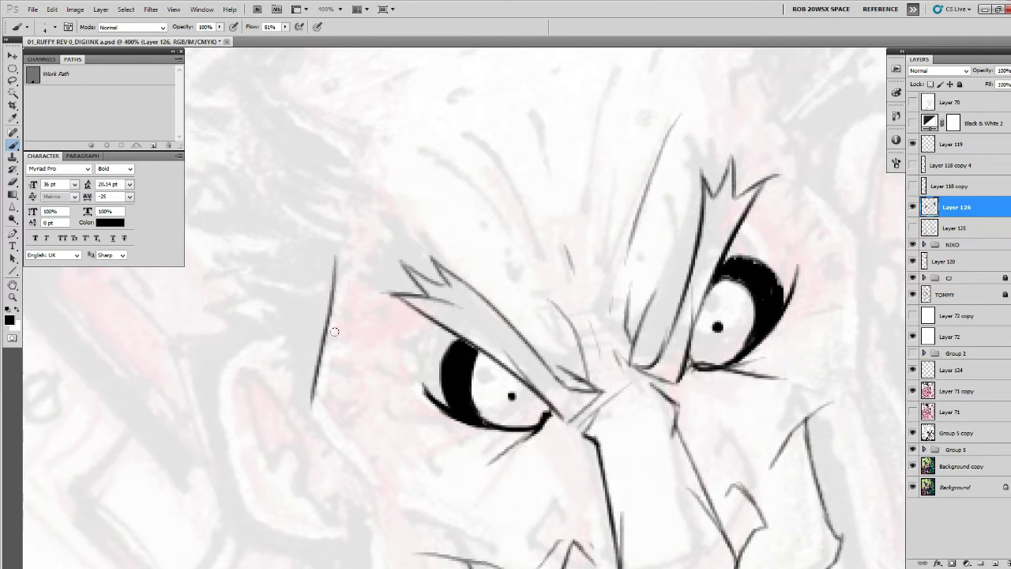
pyautogui.moveTo(346, 244)
pyautogui.mouseDown()
pyautogui.moveTo(308, 395)
pyautogui.moveTo(375, 486)
pyautogui.moveTo(376, 231)
pyautogui.moveTo(344, 272)
pyautogui.moveTo(338, 420)
pyautogui.moveTo(471, 273)
pyautogui.moveTo(396, 316)
pyautogui.mouseUp()
pyautogui.click(910, 394)
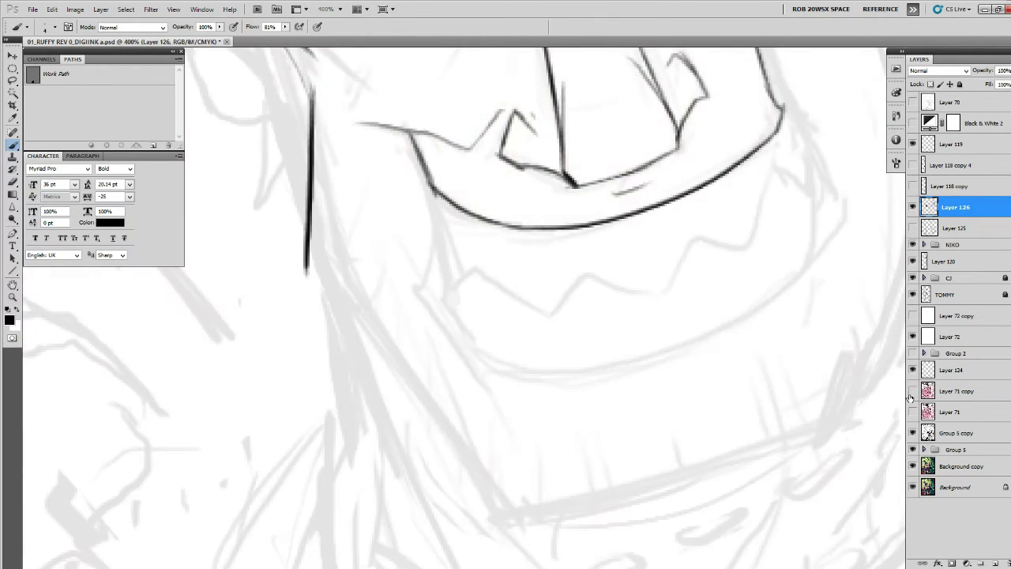
# Ink the left jawline diagonally down to the chin, with a short accent line near its lower end.
pyautogui.moveTo(310, 246)
pyautogui.mouseDown()
pyautogui.moveTo(340, 300)
pyautogui.moveTo(497, 493)
pyautogui.mouseUp()
pyautogui.moveTo(428, 365); pyautogui.dragTo(487, 488)
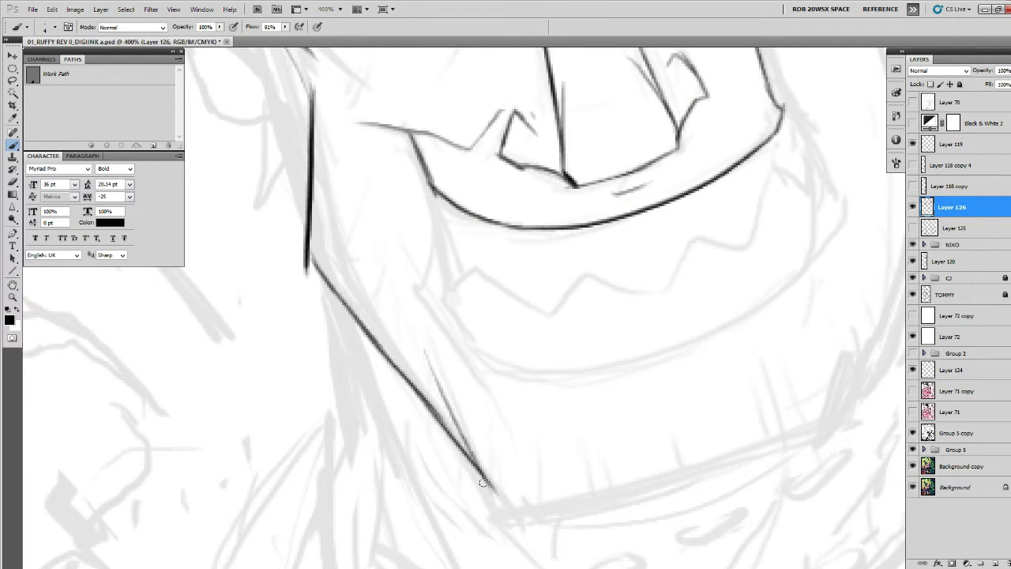
pyautogui.moveTo(456, 422); pyautogui.dragTo(499, 509)
pyautogui.moveTo(474, 461); pyautogui.dragTo(495, 499)
# Erase the left temple and cheekbone lines and redraw them with a cleaner contour.
pyautogui.moveTo(498, 380); pyautogui.dragTo(529, 528)
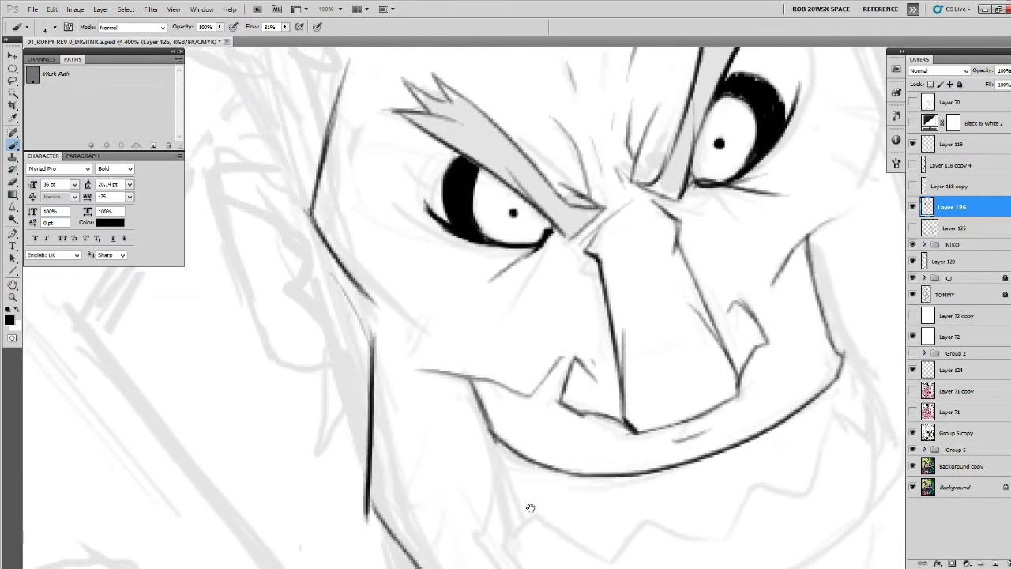
pyautogui.press('e')
pyautogui.moveTo(343, 100); pyautogui.dragTo(327, 160)
pyautogui.moveTo(318, 239); pyautogui.dragTo(393, 332)
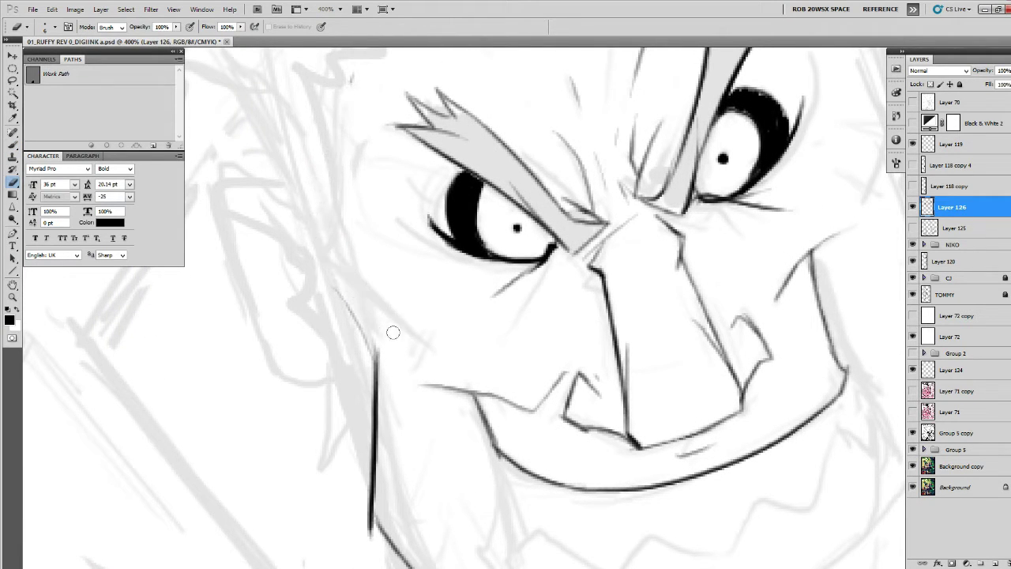
pyautogui.moveTo(398, 258); pyautogui.dragTo(424, 374)
pyautogui.press('b')
pyautogui.moveTo(360, 226)
pyautogui.mouseDown()
pyautogui.moveTo(373, 299)
pyautogui.moveTo(359, 367)
pyautogui.moveTo(423, 445)
pyautogui.mouseUp()
pyautogui.moveTo(357, 366); pyautogui.dragTo(449, 474)
pyautogui.moveTo(479, 471); pyautogui.dragTo(465, 293)
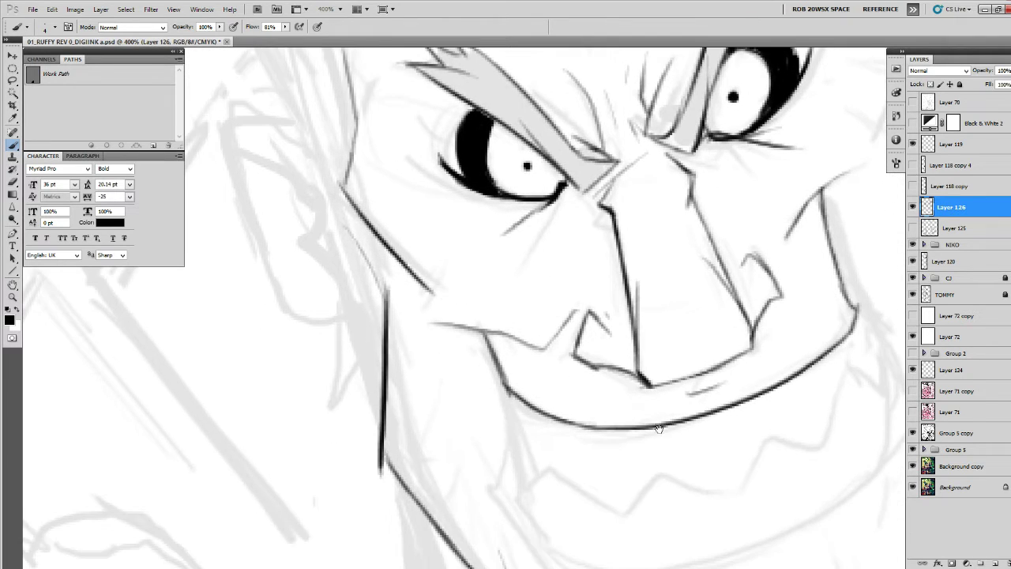
# Extend the left jawline to the chin corner and ink the angular right cheekbone contour.
pyautogui.moveTo(733, 458); pyautogui.dragTo(573, 292)
pyautogui.moveTo(360, 452); pyautogui.dragTo(426, 544)
pyautogui.moveTo(383, 495); pyautogui.dragTo(427, 545)
pyautogui.moveTo(426, 531)
pyautogui.mouseDown()
pyautogui.moveTo(388, 463)
pyautogui.moveTo(422, 474)
pyautogui.moveTo(481, 466)
pyautogui.mouseUp()
pyautogui.moveTo(413, 476); pyautogui.dragTo(648, 418)
pyautogui.moveTo(729, 377); pyautogui.dragTo(618, 498)
pyautogui.moveTo(656, 353); pyautogui.dragTo(616, 505)
pyautogui.moveTo(631, 371); pyautogui.dragTo(619, 466)
pyautogui.moveTo(587, 316); pyautogui.dragTo(602, 412)
pyautogui.moveTo(514, 212)
pyautogui.mouseDown()
pyautogui.moveTo(555, 291)
pyautogui.moveTo(518, 376)
pyautogui.moveTo(511, 269)
pyautogui.moveTo(537, 316)
pyautogui.mouseUp()
pyautogui.press('e')
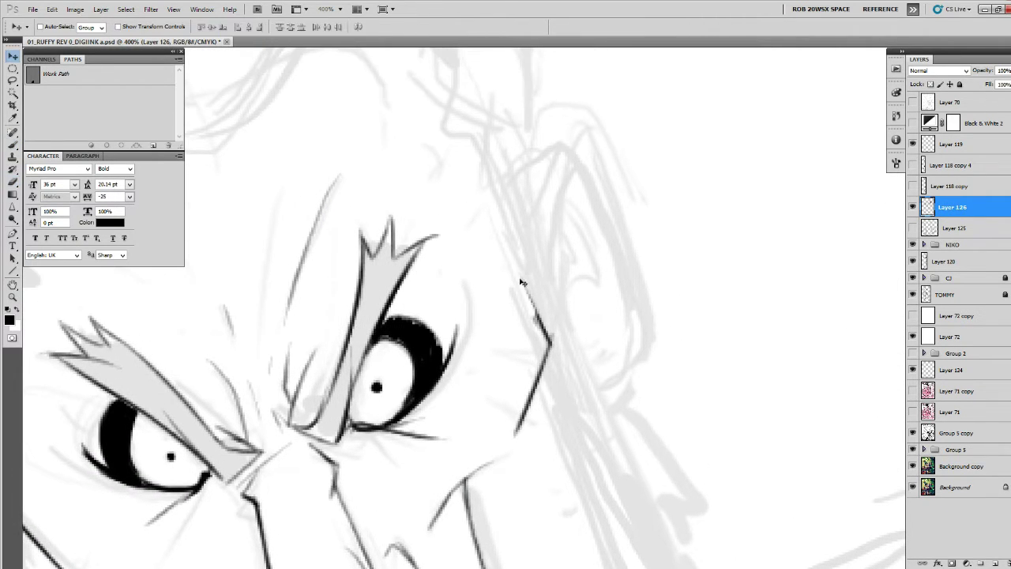
pyautogui.moveTo(521, 282); pyautogui.dragTo(548, 327)
pyautogui.hotkey('ctrl', 'z')
pyautogui.press('b')
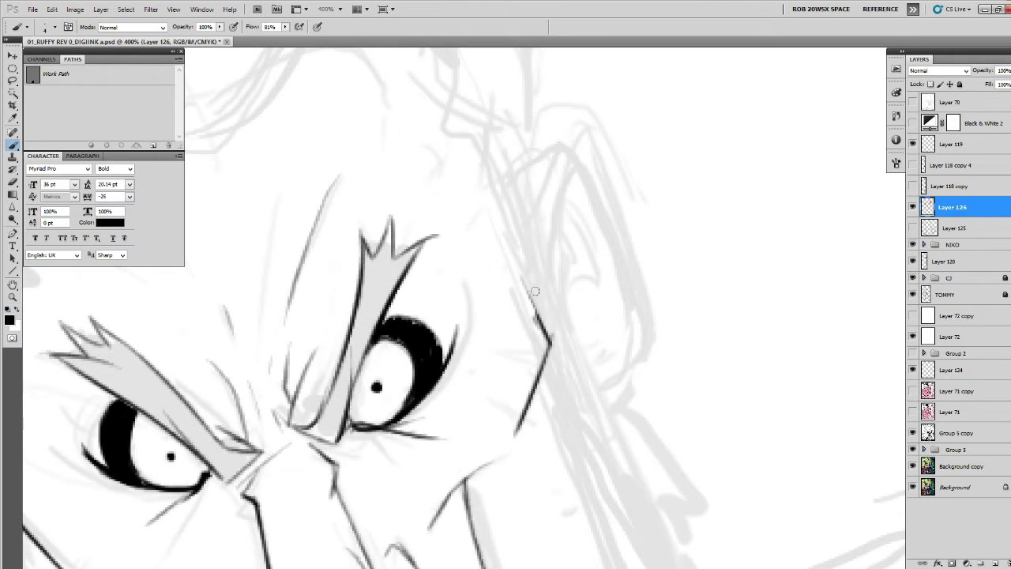
# Ink the right temple contour and continue the right side of the face down toward the jaw.
pyautogui.scroll(1, 536, 292)
pyautogui.moveTo(499, 244); pyautogui.dragTo(544, 335)
pyautogui.moveTo(551, 360)
pyautogui.mouseDown()
pyautogui.moveTo(514, 221)
pyautogui.moveTo(525, 262)
pyautogui.mouseUp()
pyautogui.moveTo(501, 221)
pyautogui.mouseDown()
pyautogui.moveTo(523, 303)
pyautogui.moveTo(624, 527)
pyautogui.mouseUp()
# Undo the stray chin stroke and ink the right jawline and the chin's bottom edge with heavy lines.
pyautogui.moveTo(621, 507)
pyautogui.mouseDown()
pyautogui.moveTo(600, 389)
pyautogui.moveTo(607, 186)
pyautogui.moveTo(606, 218)
pyautogui.moveTo(514, 488)
pyautogui.mouseUp()
pyautogui.moveTo(513, 488)
pyautogui.mouseDown()
pyautogui.moveTo(659, 435)
pyautogui.moveTo(645, 448)
pyautogui.mouseUp()
pyautogui.hotkey('ctrl', 'z')
pyautogui.moveTo(729, 154); pyautogui.dragTo(637, 441)
pyautogui.moveTo(695, 273); pyautogui.dragTo(649, 433)
pyautogui.moveTo(647, 440)
pyautogui.mouseDown()
pyautogui.moveTo(685, 405)
pyautogui.moveTo(427, 496)
pyautogui.mouseUp()
# Erase the doubled lines at the right chin corner and add a thin accent line inside the jaw.
pyautogui.press('e')
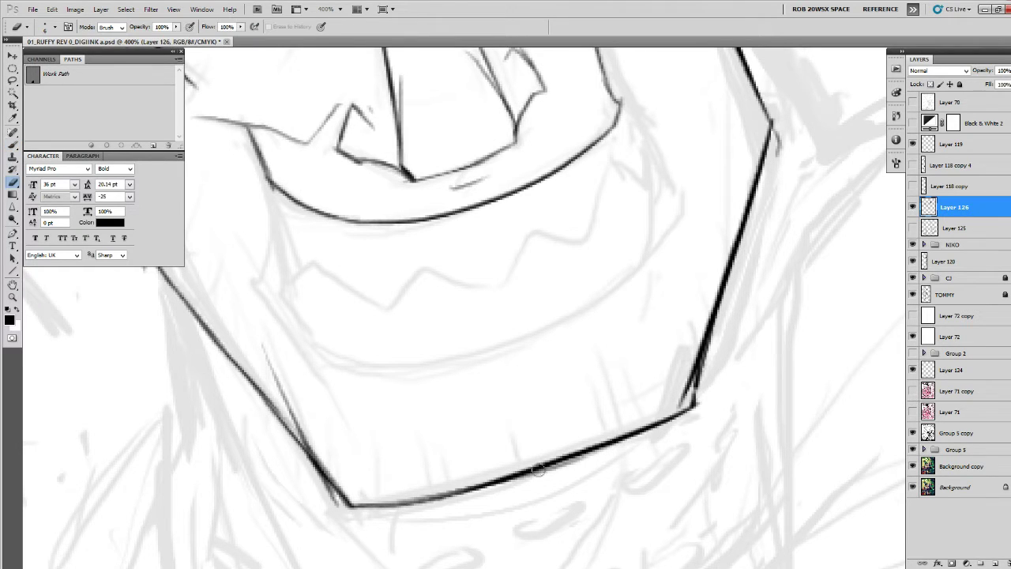
pyautogui.moveTo(679, 389)
pyautogui.mouseDown()
pyautogui.moveTo(712, 298)
pyautogui.moveTo(681, 390)
pyautogui.mouseUp()
pyautogui.moveTo(700, 278); pyautogui.dragTo(690, 423)
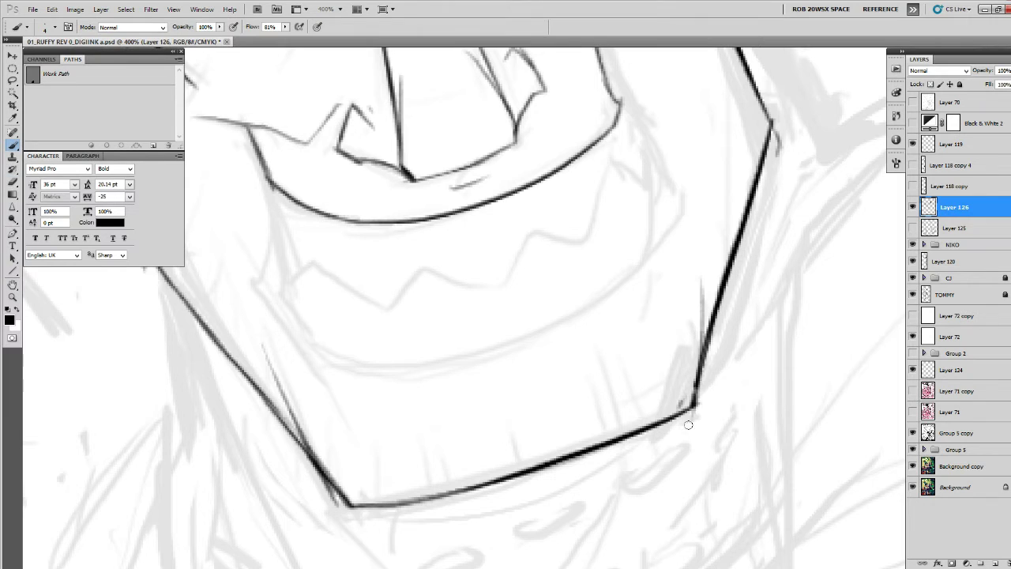
pyautogui.moveTo(688, 312); pyautogui.dragTo(685, 440)
# Ink the thick smile creases down both sides of the mouth, angling the left one inward toward the lower lip.
pyautogui.moveTo(582, 354); pyautogui.dragTo(641, 356)
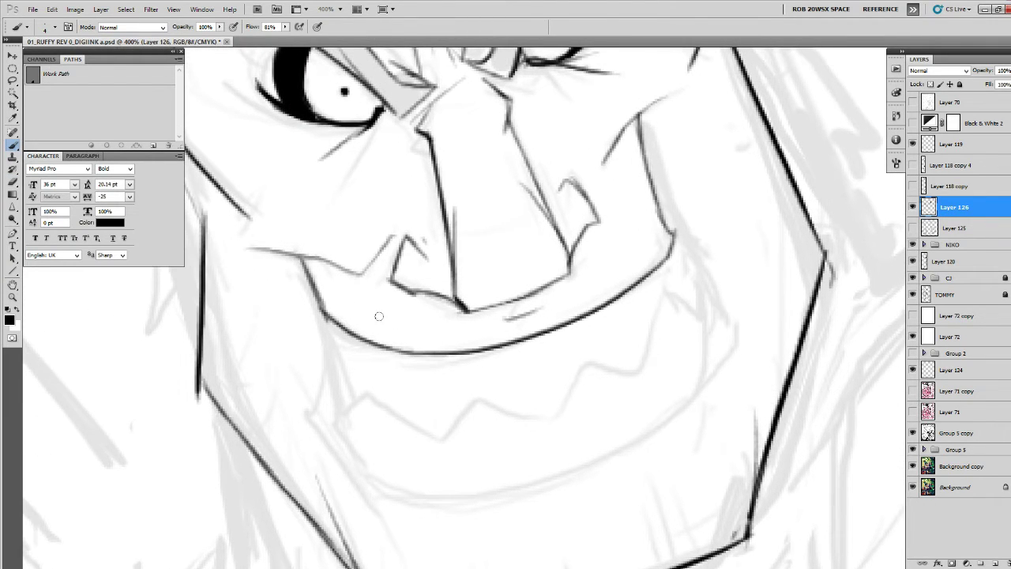
pyautogui.moveTo(294, 254)
pyautogui.mouseDown()
pyautogui.moveTo(316, 310)
pyautogui.moveTo(335, 431)
pyautogui.mouseUp()
pyautogui.moveTo(666, 375); pyautogui.dragTo(653, 390)
pyautogui.moveTo(629, 140)
pyautogui.mouseDown()
pyautogui.moveTo(649, 216)
pyautogui.moveTo(641, 191)
pyautogui.moveTo(680, 276)
pyautogui.mouseUp()
pyautogui.moveTo(658, 232); pyautogui.dragTo(713, 332)
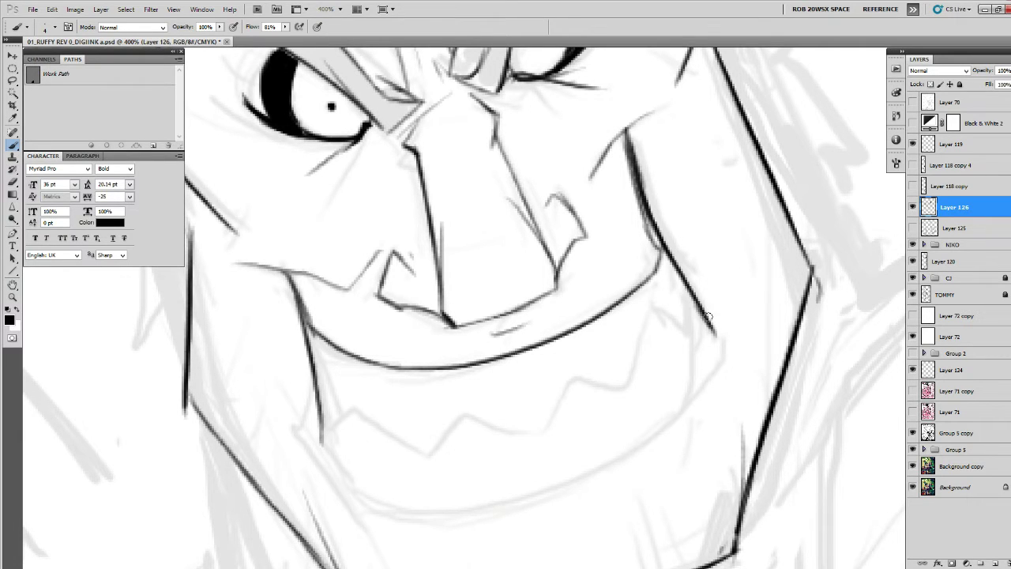
pyautogui.moveTo(632, 413); pyautogui.dragTo(635, 389)
pyautogui.moveTo(318, 406)
pyautogui.mouseDown()
pyautogui.moveTo(363, 474)
pyautogui.moveTo(347, 456)
pyautogui.moveTo(376, 470)
pyautogui.mouseUp()
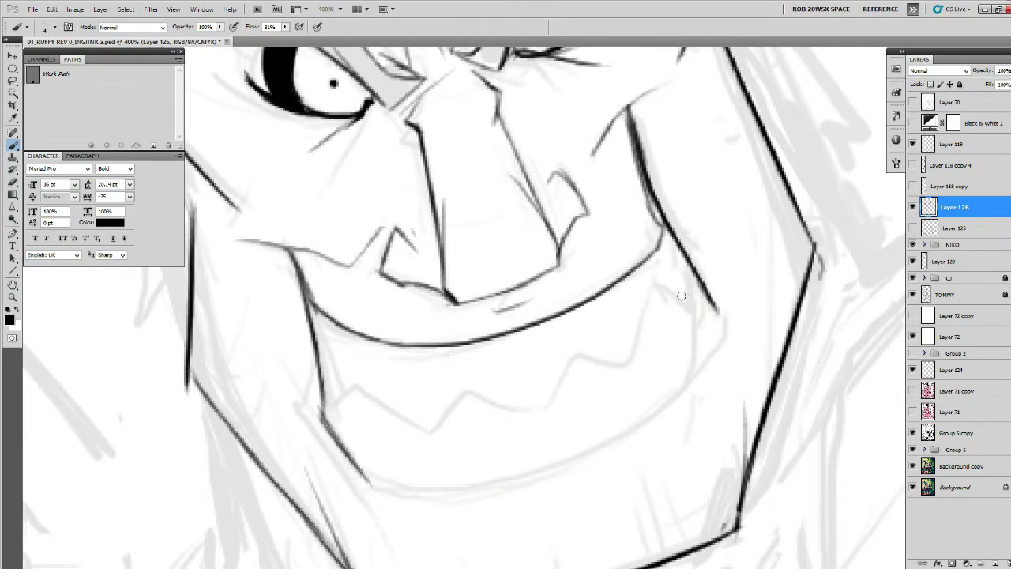
pyautogui.moveTo(699, 264)
pyautogui.mouseDown()
pyautogui.moveTo(724, 350)
pyautogui.moveTo(788, 341)
pyautogui.mouseUp()
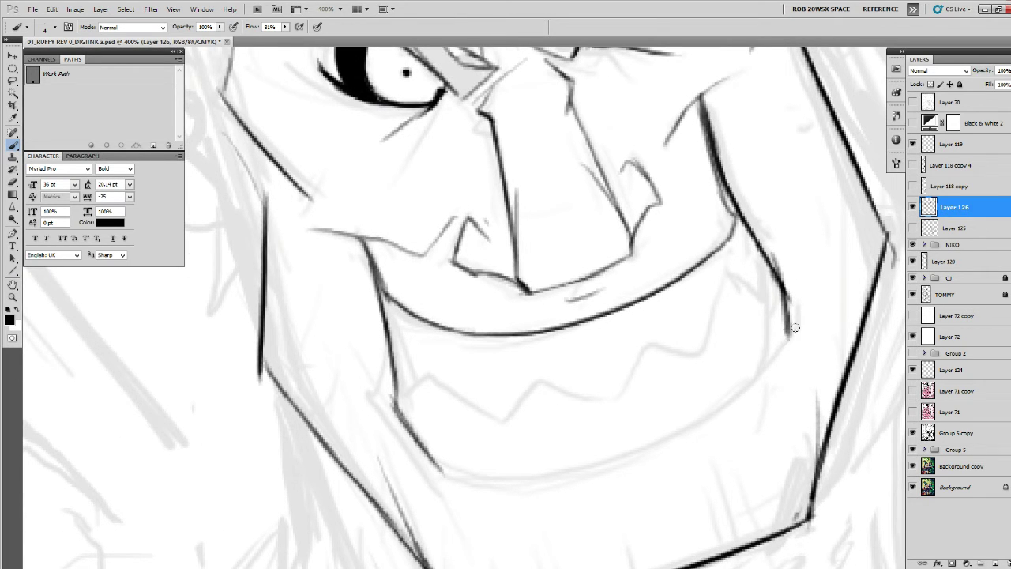
# Show Layer 71 copy, erase the lower part of the left mouth crease and redraw it following the reference.
pyautogui.click(914, 393)
pyautogui.press('e')
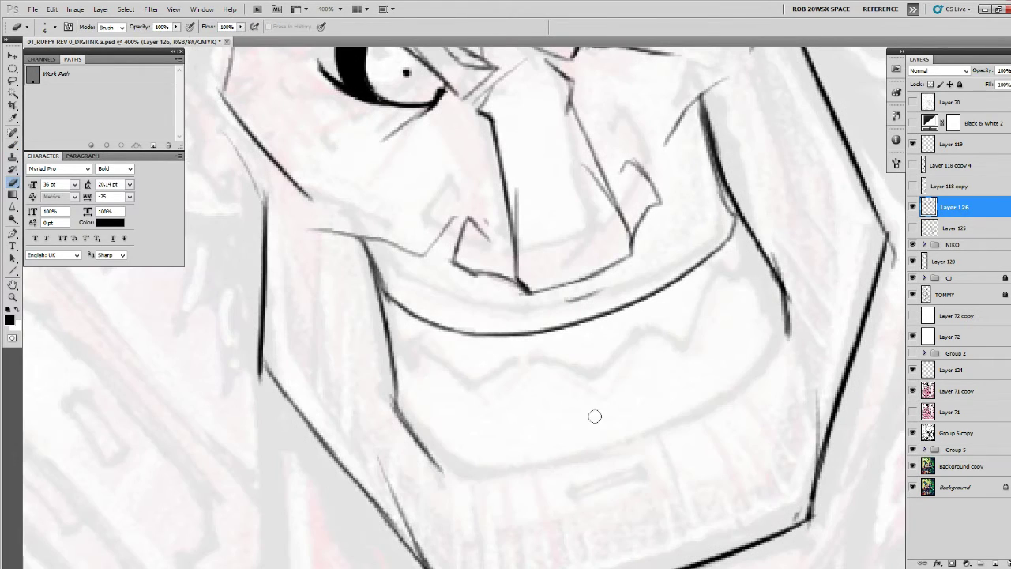
pyautogui.moveTo(393, 405); pyautogui.dragTo(386, 360)
pyautogui.press('v')
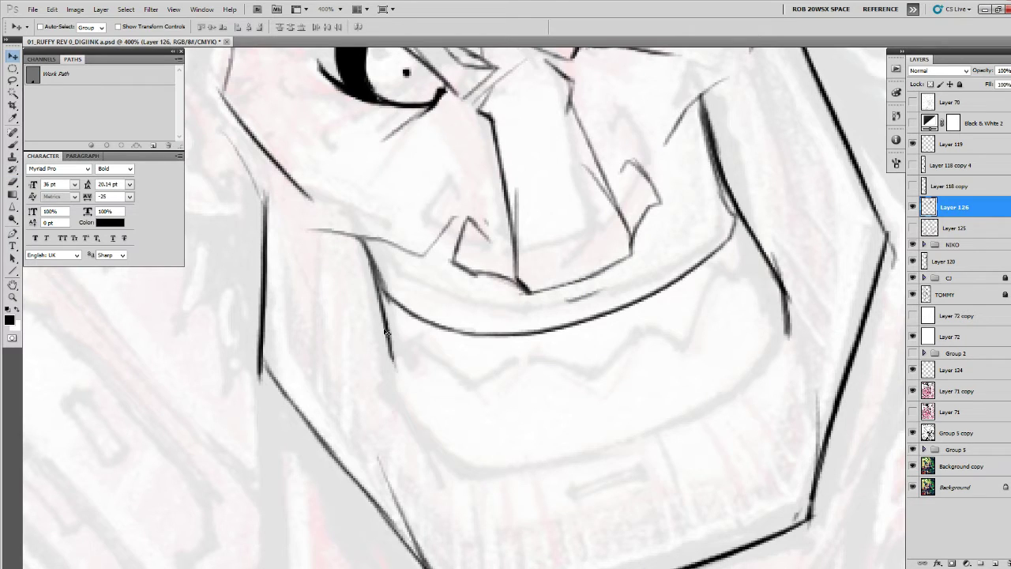
pyautogui.press('b')
pyautogui.moveTo(385, 316)
pyautogui.mouseDown()
pyautogui.moveTo(393, 388)
pyautogui.moveTo(440, 452)
pyautogui.mouseUp()
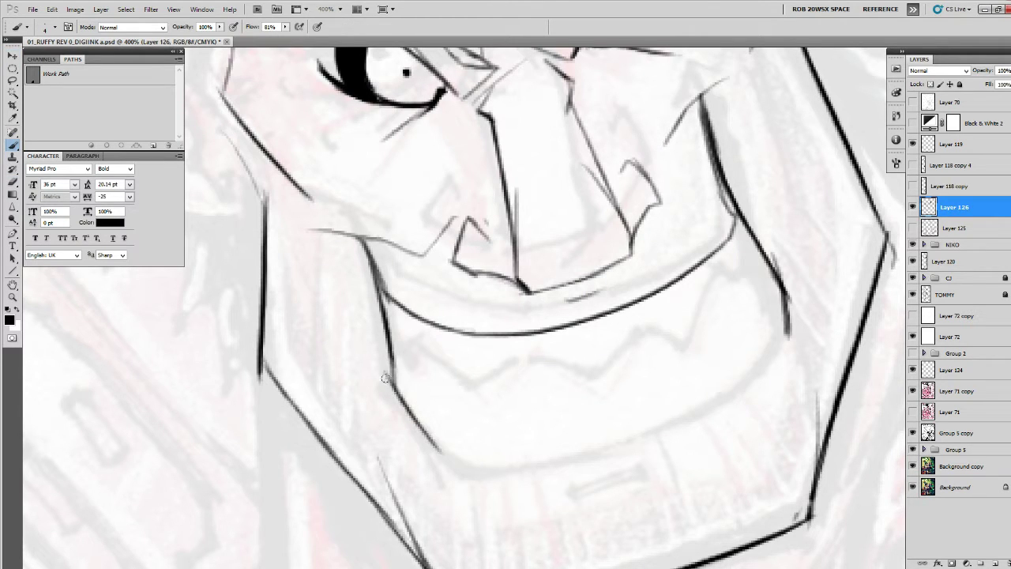
# Extend the left mouth crease down to the lower lip, erase the right crease's lower end and re-ink it thinner.
pyautogui.moveTo(385, 377); pyautogui.dragTo(455, 465)
pyautogui.press('e')
pyautogui.moveTo(778, 245); pyautogui.dragTo(736, 310)
pyautogui.moveTo(732, 352); pyautogui.dragTo(703, 296)
pyautogui.press('b')
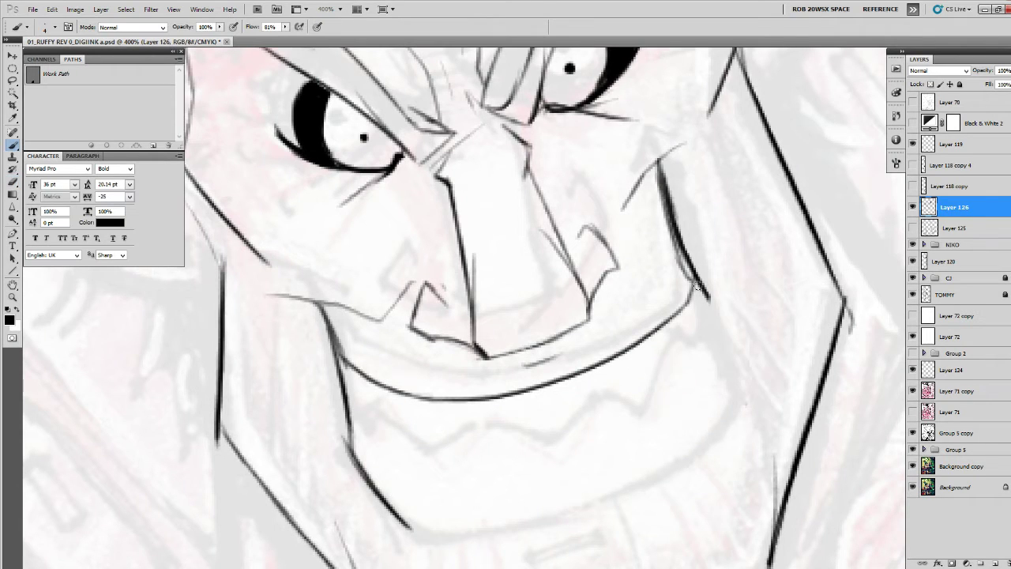
pyautogui.moveTo(684, 251); pyautogui.dragTo(728, 335)
pyautogui.moveTo(708, 281); pyautogui.dragTo(746, 387)
pyautogui.moveTo(746, 387)
pyautogui.mouseDown()
pyautogui.moveTo(754, 348)
pyautogui.moveTo(781, 307)
pyautogui.moveTo(751, 203)
pyautogui.moveTo(594, 317)
pyautogui.mouseUp()
# Hide Layer 71 copy, clean up the doubled lines on the right smile crease and redraw its lower stretch.
pyautogui.click(912, 391)
pyautogui.press('e')
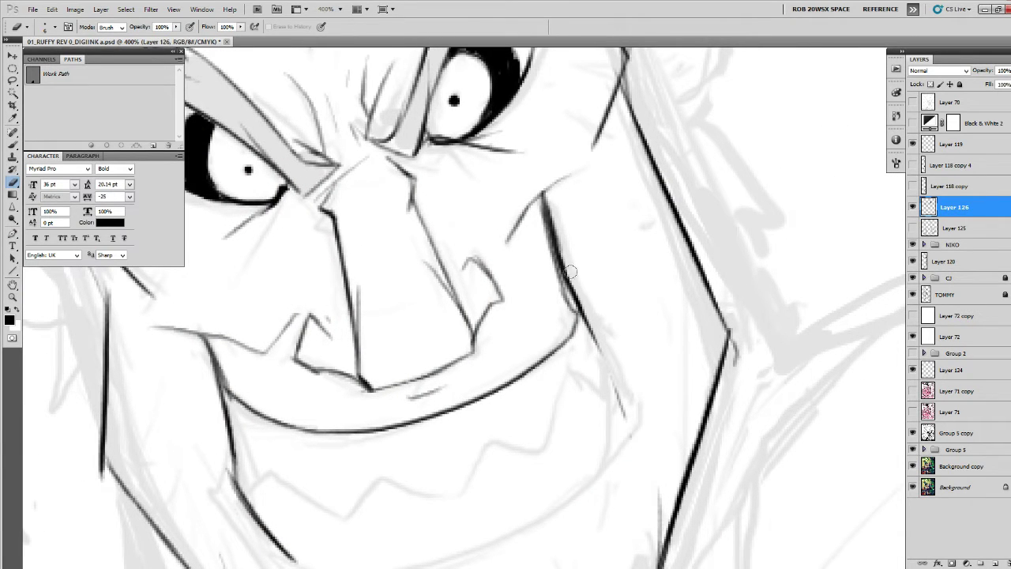
pyautogui.moveTo(570, 271)
pyautogui.mouseDown()
pyautogui.moveTo(622, 400)
pyautogui.moveTo(550, 201)
pyautogui.moveTo(564, 268)
pyautogui.moveTo(553, 248)
pyautogui.moveTo(543, 195)
pyautogui.moveTo(581, 316)
pyautogui.moveTo(623, 401)
pyautogui.mouseUp()
pyautogui.press('b')
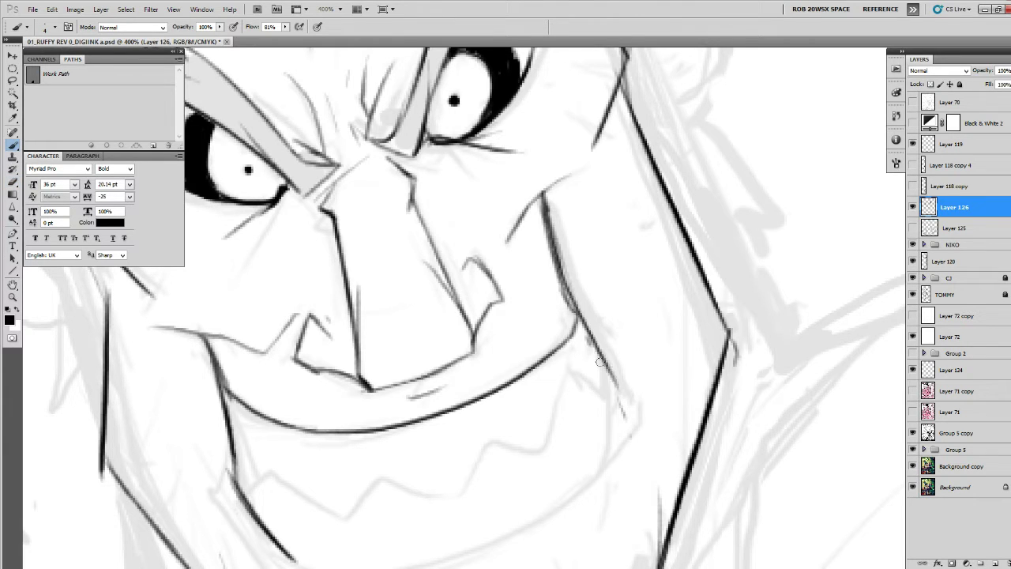
pyautogui.moveTo(600, 362); pyautogui.dragTo(636, 419)
# Thin the right smile crease, add a short vertical stroke at the mouth corner and erase its overshooting ends.
pyautogui.press('e')
pyautogui.moveTo(548, 194)
pyautogui.mouseDown()
pyautogui.moveTo(587, 337)
pyautogui.moveTo(579, 322)
pyautogui.moveTo(661, 325)
pyautogui.moveTo(669, 370)
pyautogui.mouseUp()
pyautogui.press('b')
pyautogui.moveTo(663, 303); pyautogui.dragTo(669, 369)
pyautogui.press('e')
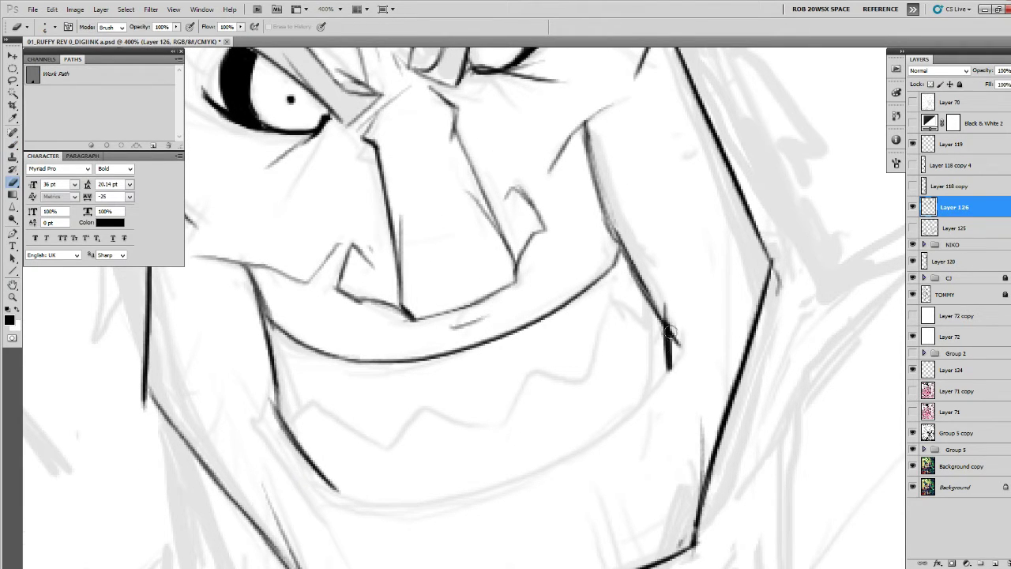
pyautogui.moveTo(671, 320); pyautogui.dragTo(674, 357)
pyautogui.moveTo(670, 306); pyautogui.dragTo(677, 352)
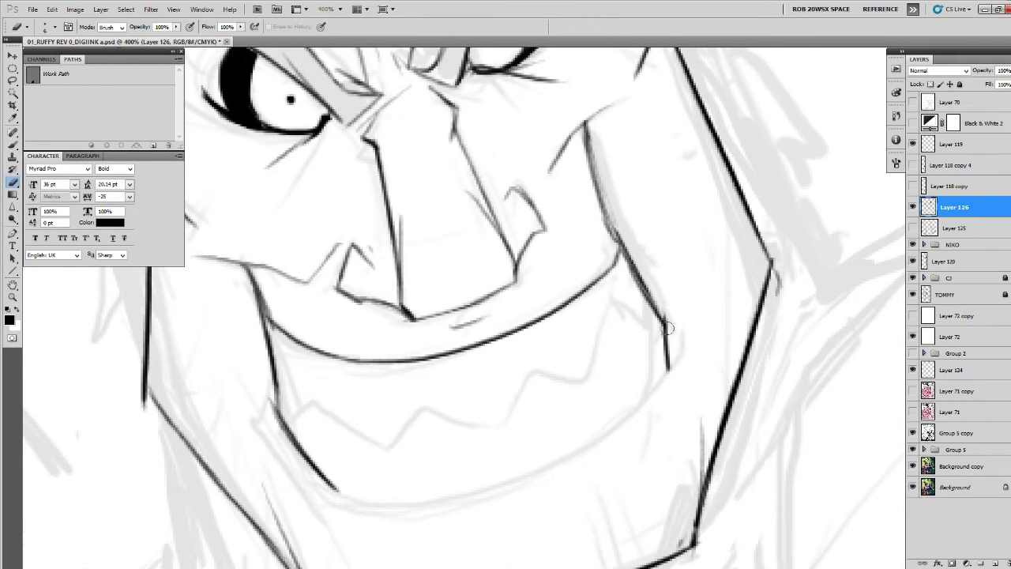
# Ink the heavy curved lower lip line from the right mouth corner across to the left crease.
pyautogui.press('b')
pyautogui.moveTo(665, 317)
pyautogui.mouseDown()
pyautogui.moveTo(665, 368)
pyautogui.moveTo(675, 330)
pyautogui.moveTo(669, 345)
pyautogui.moveTo(389, 460)
pyautogui.moveTo(347, 452)
pyautogui.mouseUp()
pyautogui.moveTo(608, 358); pyautogui.dragTo(611, 397)
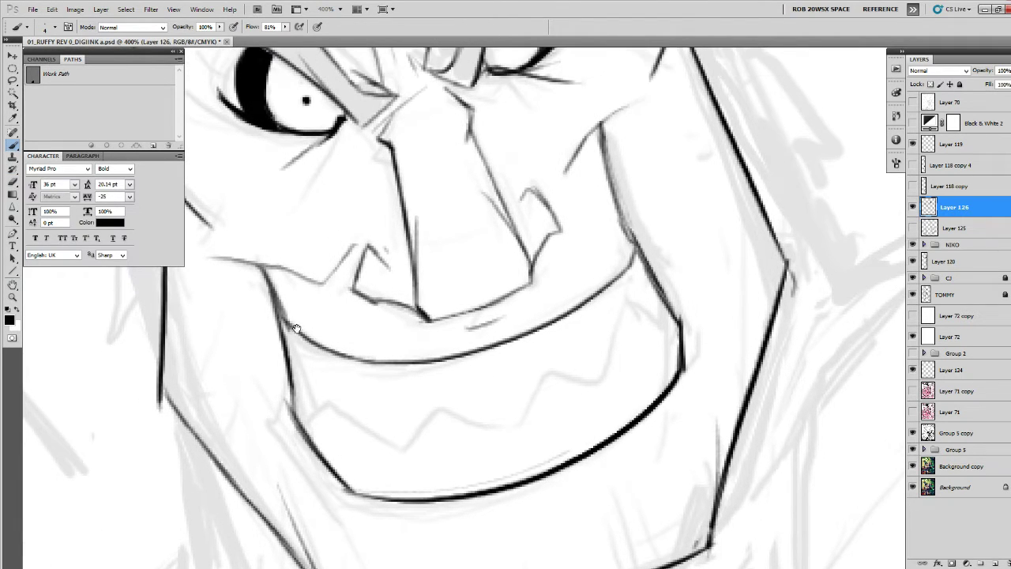
# Show Layer 71 copy and ink the slanted tooth edge just inside the left mouth corner.
pyautogui.moveTo(296, 327)
pyautogui.mouseDown()
pyautogui.moveTo(311, 358)
pyautogui.moveTo(305, 389)
pyautogui.mouseUp()
pyautogui.moveTo(293, 352)
pyautogui.mouseDown()
pyautogui.moveTo(326, 432)
pyautogui.moveTo(306, 371)
pyautogui.moveTo(303, 395)
pyautogui.moveTo(314, 398)
pyautogui.mouseUp()
pyautogui.click(912, 391)
pyautogui.press('e')
pyautogui.press('v')
pyautogui.moveTo(292, 343); pyautogui.dragTo(304, 381)
pyautogui.hotkey('ctrl', 'z')
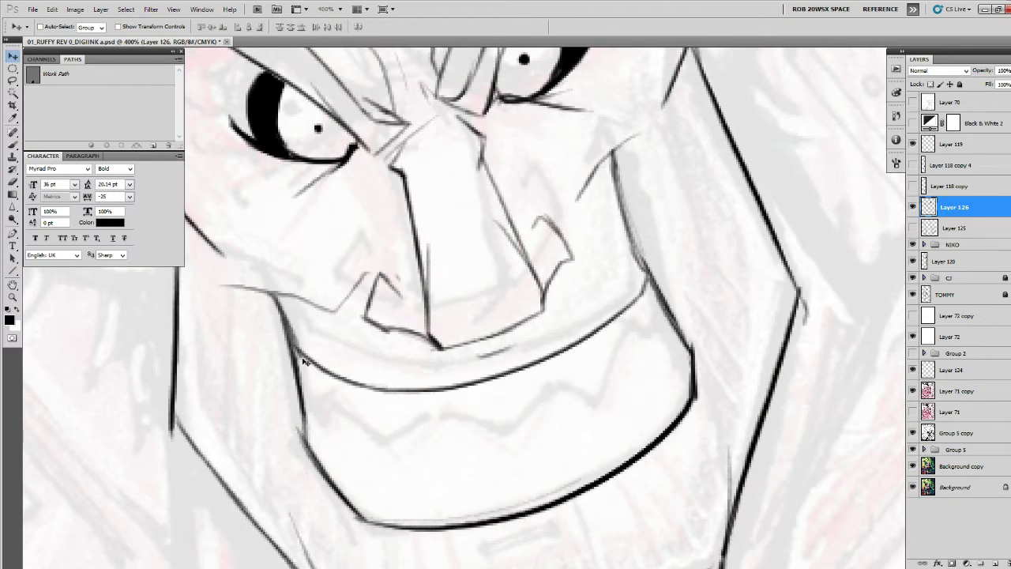
pyautogui.press('b')
pyautogui.moveTo(286, 331); pyautogui.dragTo(314, 406)
pyautogui.moveTo(301, 364); pyautogui.dragTo(323, 430)
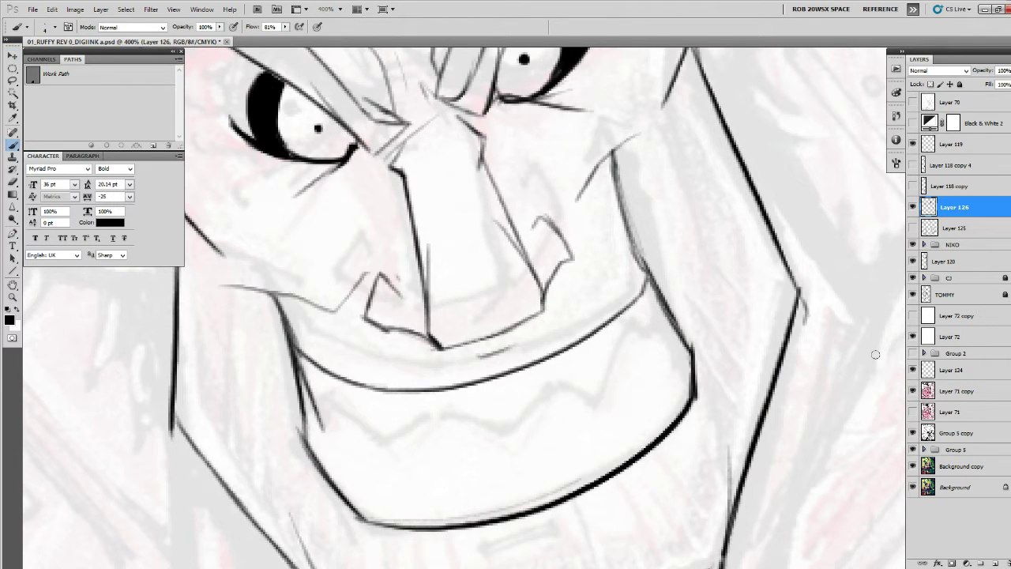
# Hide Layer 71 copy and ink the zigzag edge of the teeth across the mouth to the right corner.
pyautogui.click(912, 391)
pyautogui.moveTo(304, 379)
pyautogui.mouseDown()
pyautogui.moveTo(328, 439)
pyautogui.moveTo(345, 431)
pyautogui.moveTo(335, 428)
pyautogui.moveTo(415, 478)
pyautogui.moveTo(453, 428)
pyautogui.mouseUp()
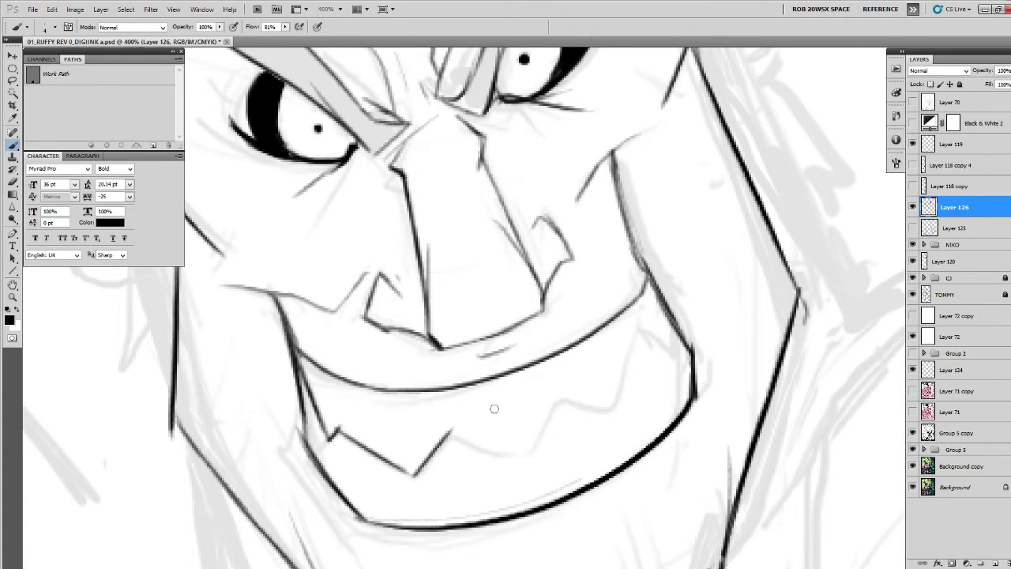
pyautogui.moveTo(493, 454)
pyautogui.mouseDown()
pyautogui.moveTo(521, 458)
pyautogui.moveTo(562, 391)
pyautogui.mouseUp()
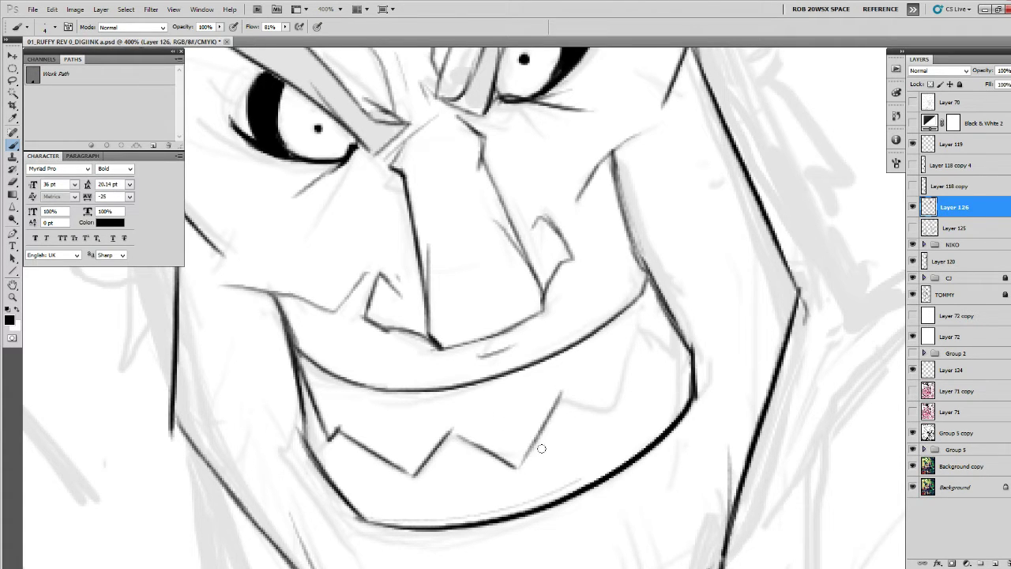
pyautogui.moveTo(626, 399)
pyautogui.mouseDown()
pyautogui.moveTo(547, 453)
pyautogui.moveTo(579, 372)
pyautogui.mouseUp()
pyautogui.moveTo(582, 315); pyautogui.dragTo(605, 395)
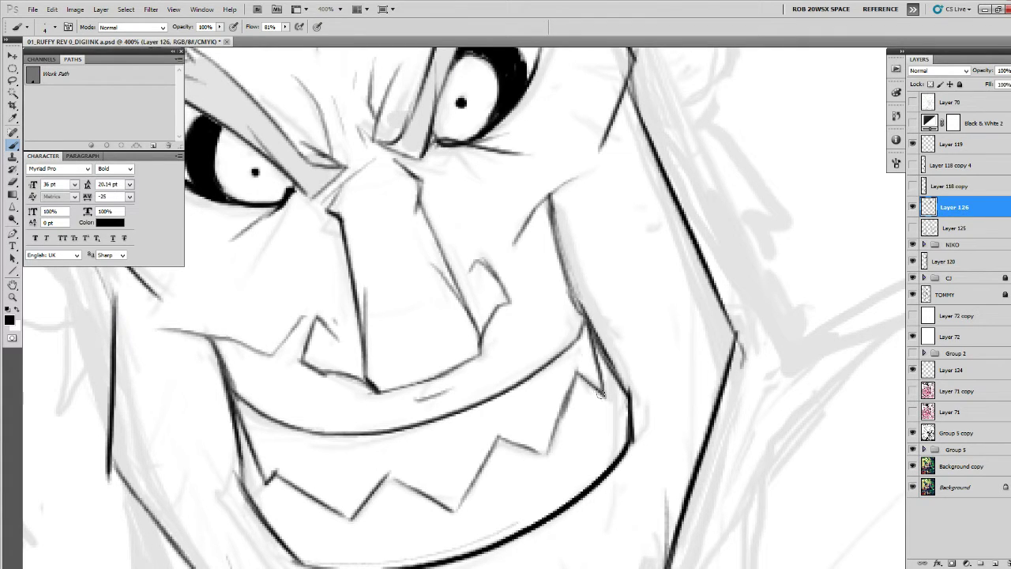
pyautogui.moveTo(590, 348)
pyautogui.mouseDown()
pyautogui.moveTo(604, 384)
pyautogui.moveTo(632, 398)
pyautogui.moveTo(683, 334)
pyautogui.moveTo(686, 371)
pyautogui.mouseUp()
pyautogui.hotkey('ctrl', 'z')
pyautogui.hotkey('ctrl', 'z')
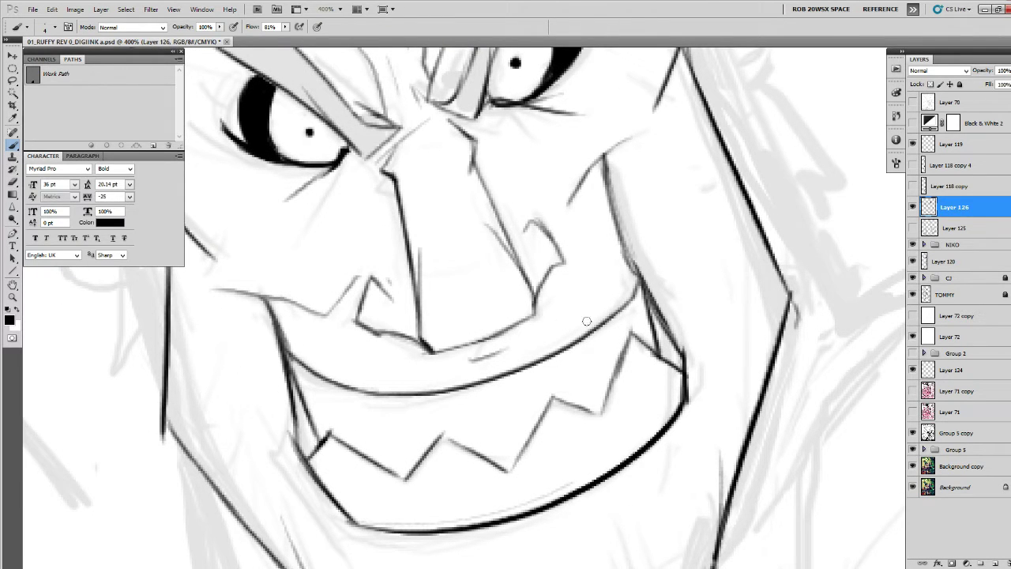
# Show Layer 71 copy and erase the tooth lines at the right mouth corner and the crease section above them.
pyautogui.click(912, 391)
pyautogui.press('e')
pyautogui.moveTo(673, 368)
pyautogui.mouseDown()
pyautogui.moveTo(638, 325)
pyautogui.moveTo(661, 351)
pyautogui.mouseUp()
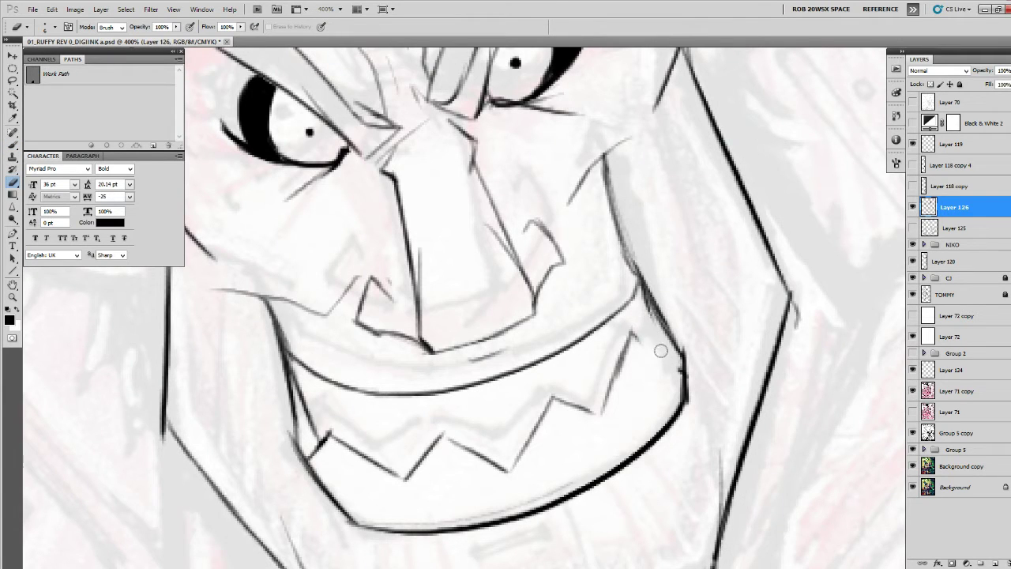
pyautogui.scroll(4, 644, 312)
pyautogui.hscroll(1, 644, 312)
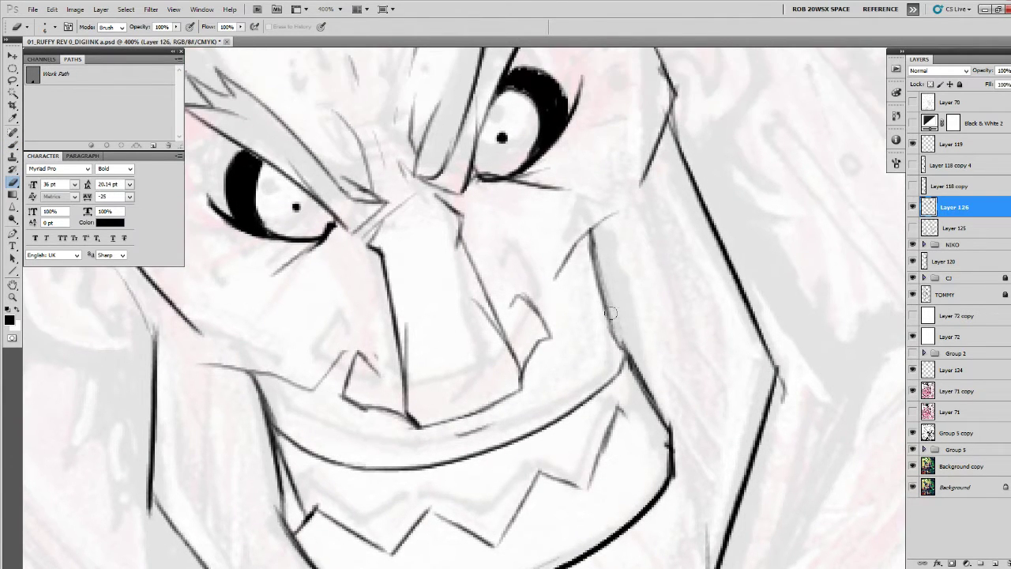
pyautogui.moveTo(612, 314)
pyautogui.mouseDown()
pyautogui.moveTo(598, 257)
pyautogui.moveTo(615, 330)
pyautogui.moveTo(642, 373)
pyautogui.moveTo(629, 336)
pyautogui.moveTo(616, 346)
pyautogui.moveTo(605, 308)
pyautogui.mouseUp()
# Redraw the right smile crease straight down to the upper lip, with a second line branching outward to the mouth corner.
pyautogui.press('b')
pyautogui.moveTo(595, 265)
pyautogui.mouseDown()
pyautogui.moveTo(617, 370)
pyautogui.moveTo(605, 298)
pyautogui.mouseUp()
pyautogui.press('e')
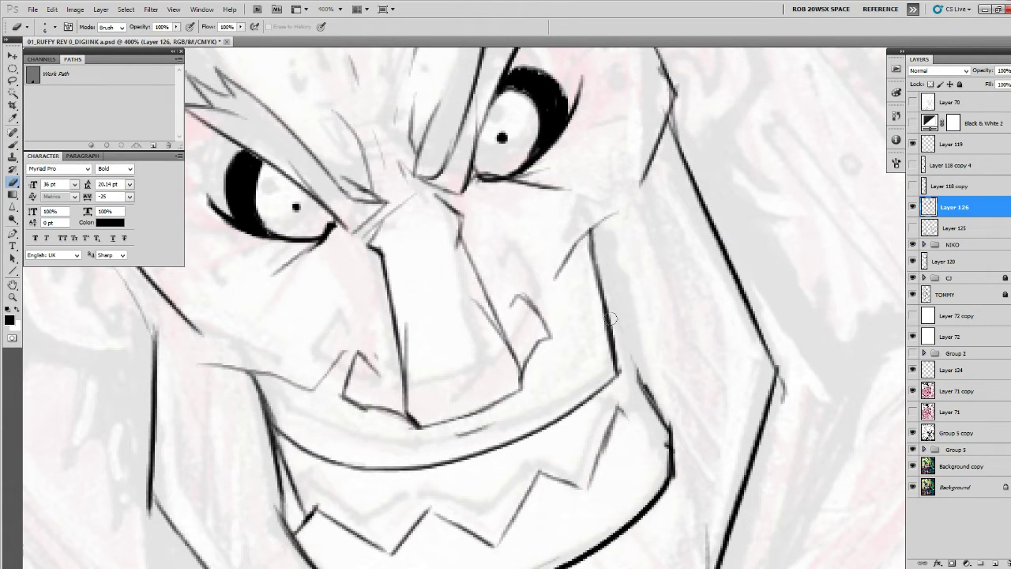
pyautogui.press('b')
pyautogui.moveTo(592, 231)
pyautogui.mouseDown()
pyautogui.moveTo(612, 327)
pyautogui.moveTo(654, 406)
pyautogui.mouseUp()
pyautogui.moveTo(631, 355); pyautogui.dragTo(608, 296)
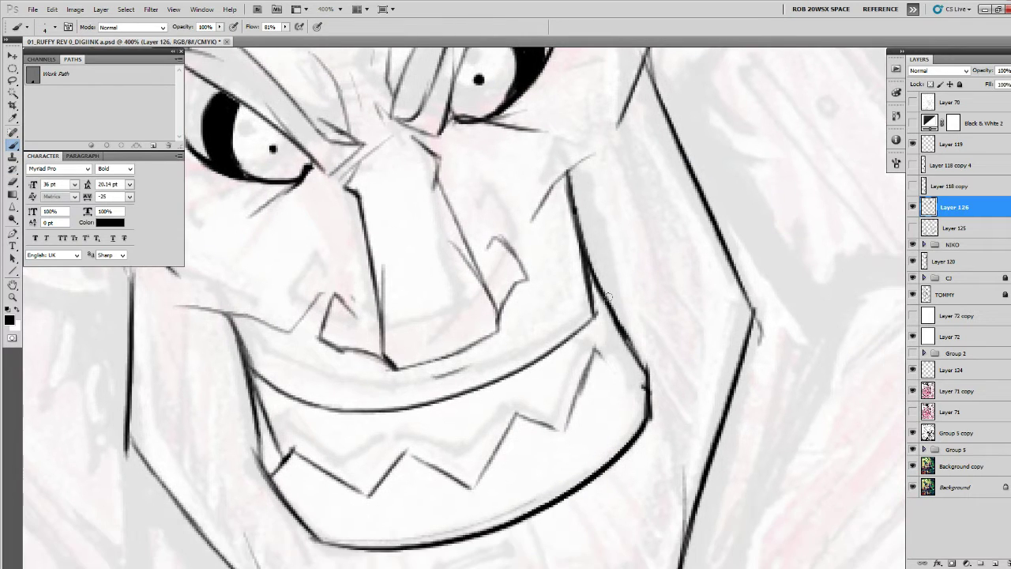
# Thicken the outer branch of the right crease and ink the back tooth at the right mouth corner.
pyautogui.moveTo(582, 243); pyautogui.dragTo(615, 347)
pyautogui.moveTo(595, 292); pyautogui.dragTo(619, 373)
pyautogui.moveTo(601, 309)
pyautogui.mouseDown()
pyautogui.moveTo(619, 377)
pyautogui.moveTo(648, 383)
pyautogui.mouseUp()
pyautogui.moveTo(619, 354); pyautogui.dragTo(647, 381)
pyautogui.moveTo(638, 366); pyautogui.dragTo(673, 350)
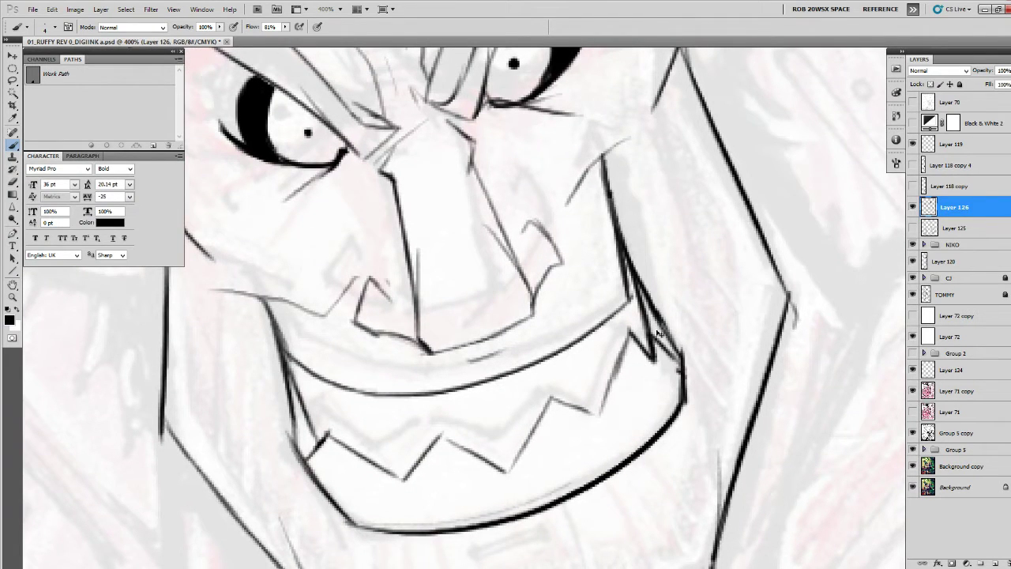
pyautogui.hotkey('ctrl', 'z')
pyautogui.hotkey('ctrl', 'z')
# Reinforce the zigzag tooth edge with heavier lines and erase the rough overlaps at its points.
pyautogui.moveTo(684, 371)
pyautogui.mouseDown()
pyautogui.moveTo(589, 394)
pyautogui.moveTo(513, 393)
pyautogui.mouseUp()
pyautogui.press('e')
pyautogui.moveTo(466, 367)
pyautogui.mouseDown()
pyautogui.moveTo(455, 357)
pyautogui.moveTo(514, 364)
pyautogui.moveTo(578, 325)
pyautogui.moveTo(546, 395)
pyautogui.mouseUp()
pyautogui.press('b')
pyautogui.press('e')
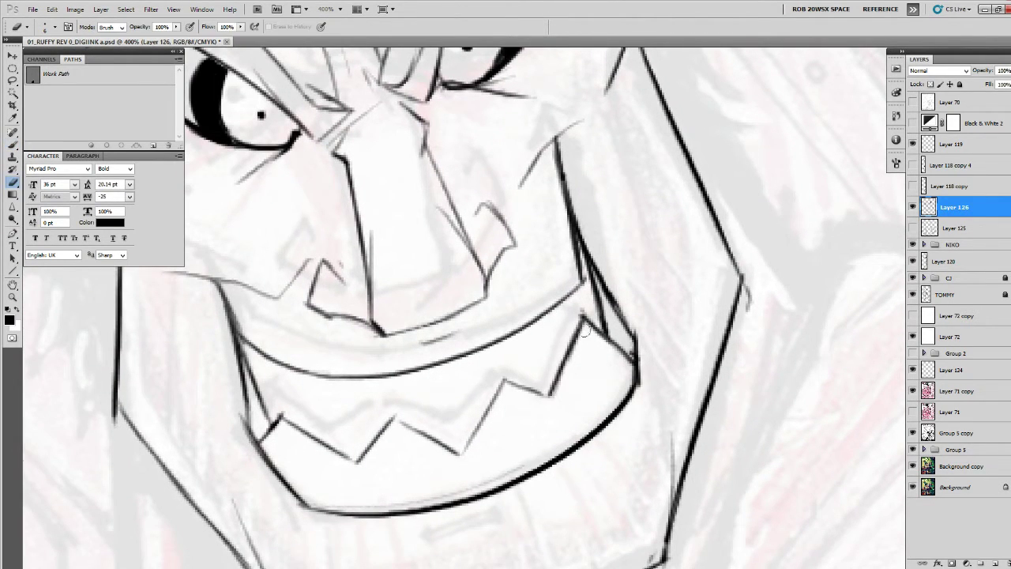
pyautogui.moveTo(586, 330)
pyautogui.mouseDown()
pyautogui.moveTo(549, 400)
pyautogui.moveTo(504, 379)
pyautogui.mouseUp()
pyautogui.press('b')
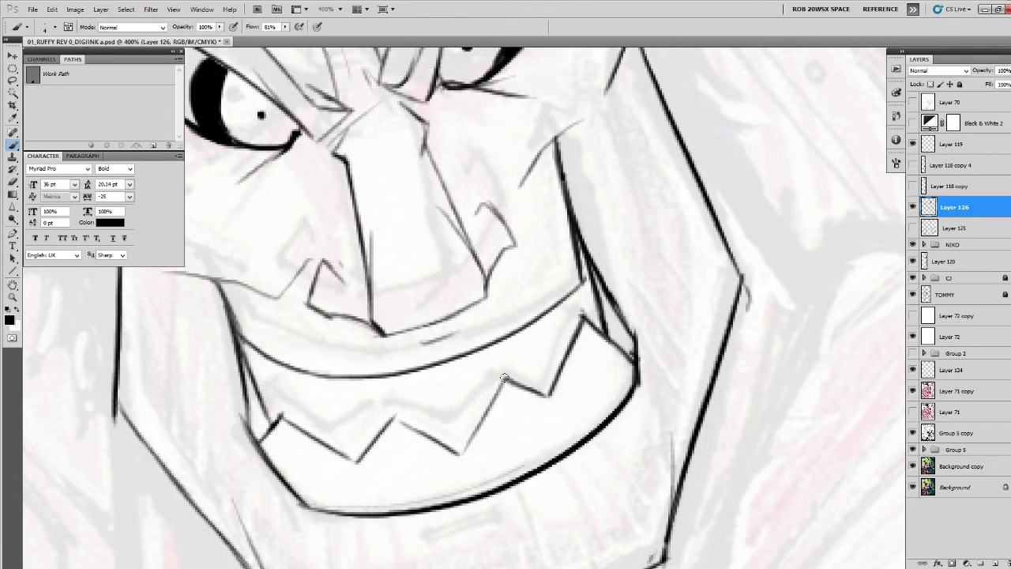
pyautogui.moveTo(395, 416); pyautogui.dragTo(457, 457)
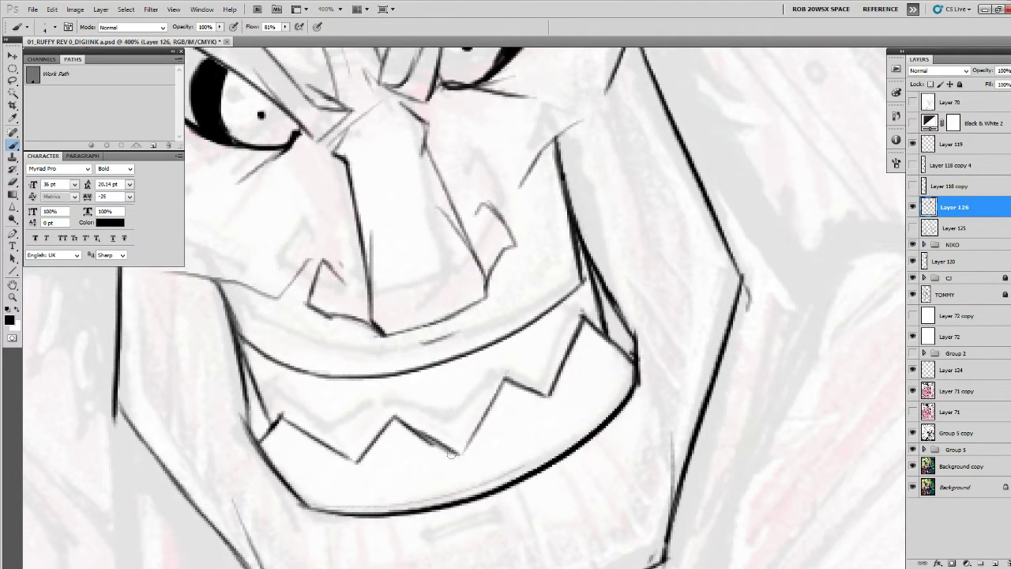
pyautogui.press('e')
pyautogui.moveTo(393, 422)
pyautogui.mouseDown()
pyautogui.moveTo(443, 448)
pyautogui.moveTo(518, 306)
pyautogui.mouseUp()
pyautogui.press('b')
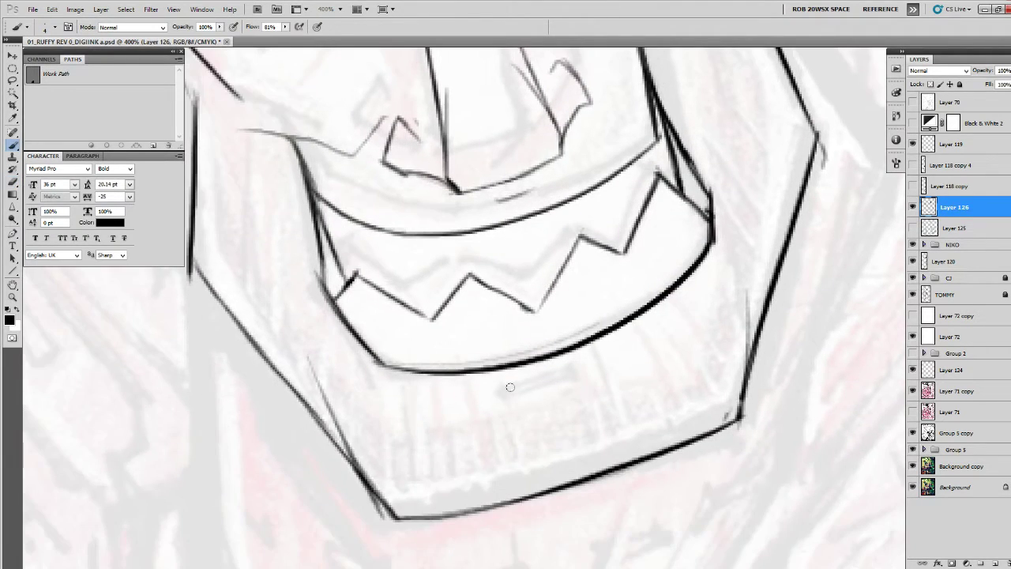
# Ink a narrow slanted bar below the lower lip and a thin curved contour above the chin's bottom edge.
pyautogui.moveTo(511, 387); pyautogui.dragTo(506, 399)
pyautogui.moveTo(507, 390); pyautogui.dragTo(593, 360)
pyautogui.moveTo(592, 360)
pyautogui.mouseDown()
pyautogui.moveTo(595, 370)
pyautogui.moveTo(506, 397)
pyautogui.moveTo(596, 370)
pyautogui.mouseUp()
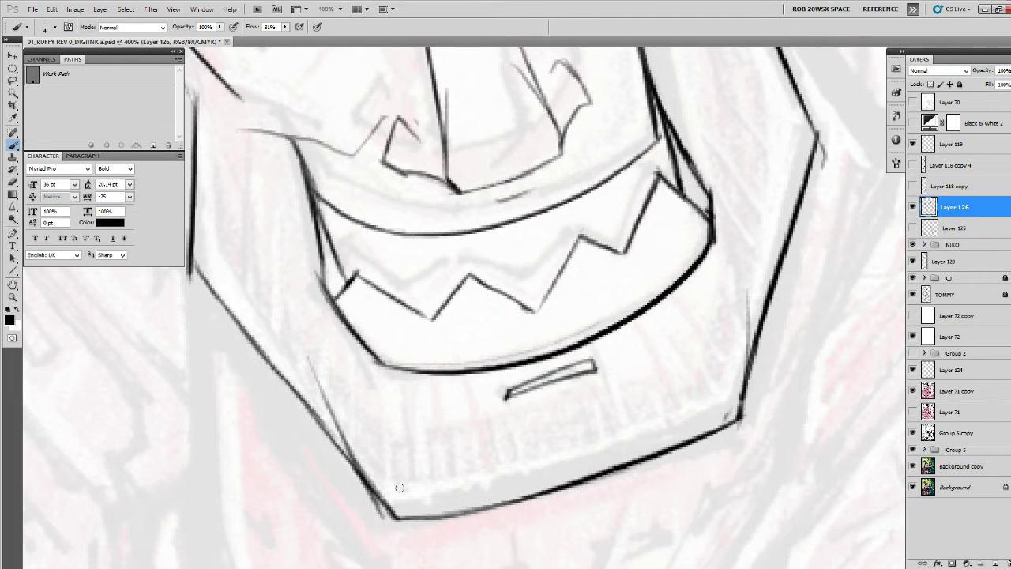
pyautogui.moveTo(399, 487)
pyautogui.mouseDown()
pyautogui.moveTo(401, 502)
pyautogui.moveTo(463, 466)
pyautogui.moveTo(702, 395)
pyautogui.moveTo(412, 489)
pyautogui.mouseUp()
pyautogui.moveTo(686, 343); pyautogui.dragTo(680, 359)
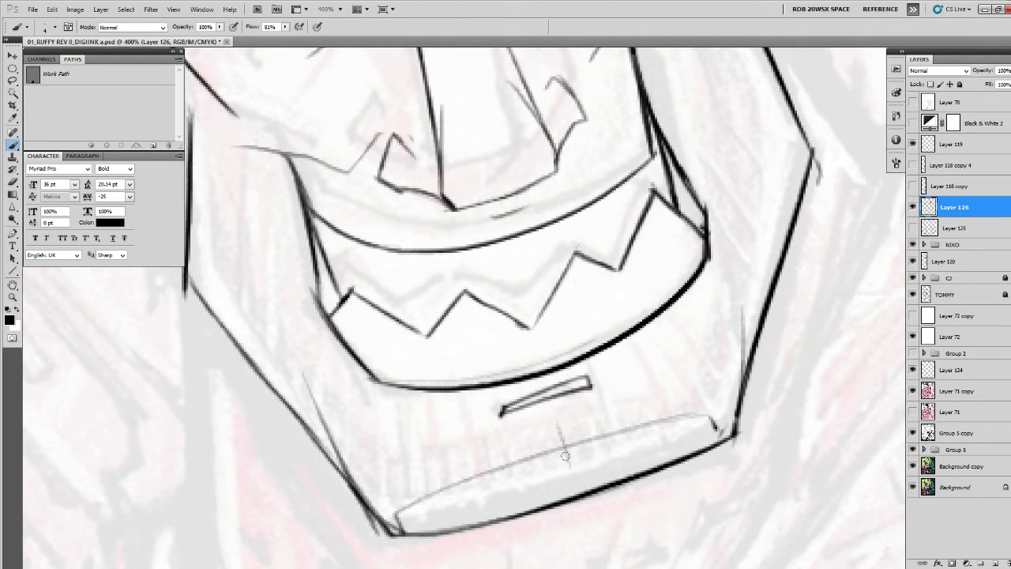
# Strengthen the short cheek line beside the right smile crease and the inner base of the right eyebrow.
pyautogui.scroll(6, 560, 450)
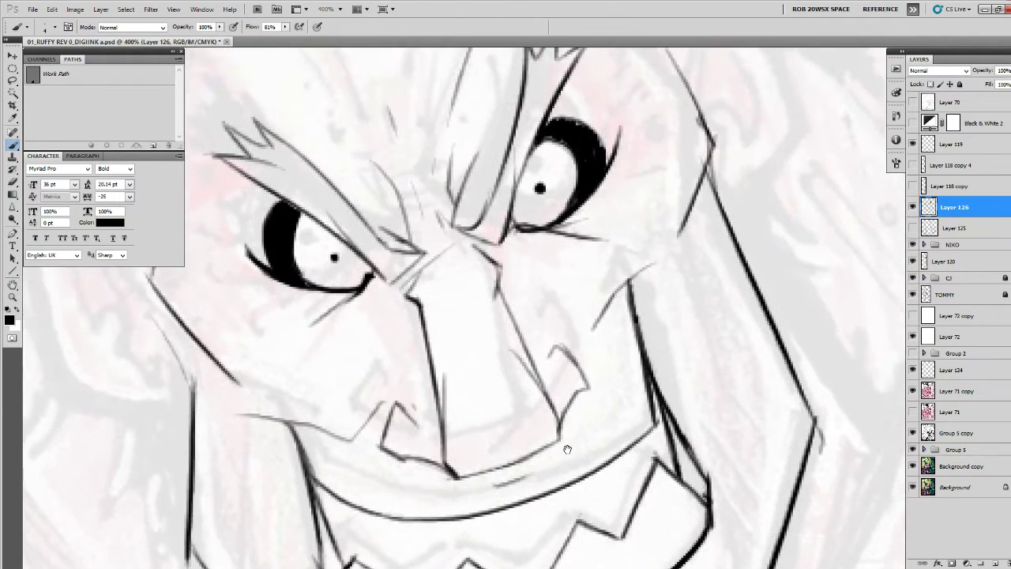
pyautogui.moveTo(567, 448); pyautogui.dragTo(565, 453)
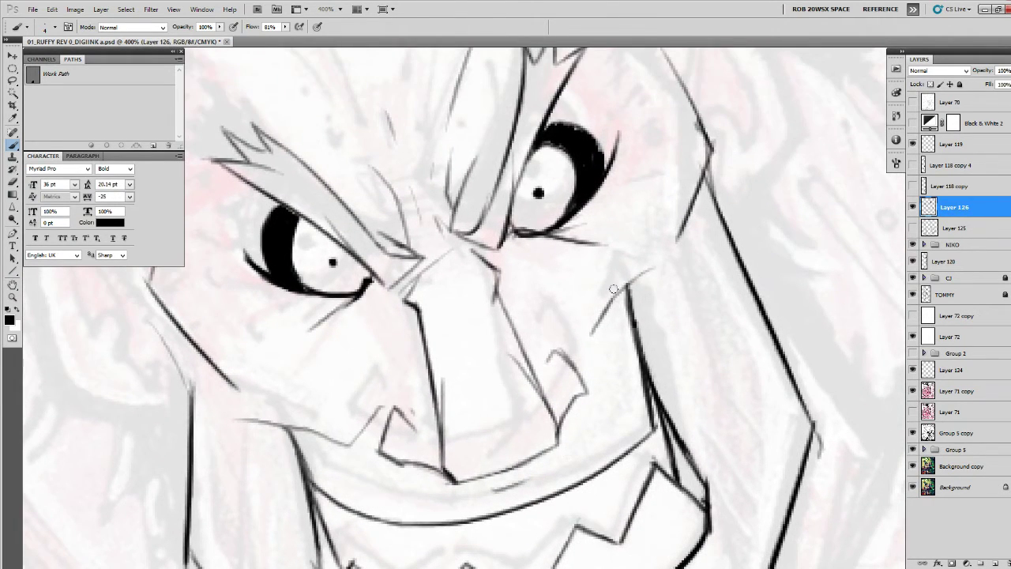
pyautogui.moveTo(614, 289); pyautogui.dragTo(589, 348)
pyautogui.moveTo(610, 294); pyautogui.dragTo(599, 381)
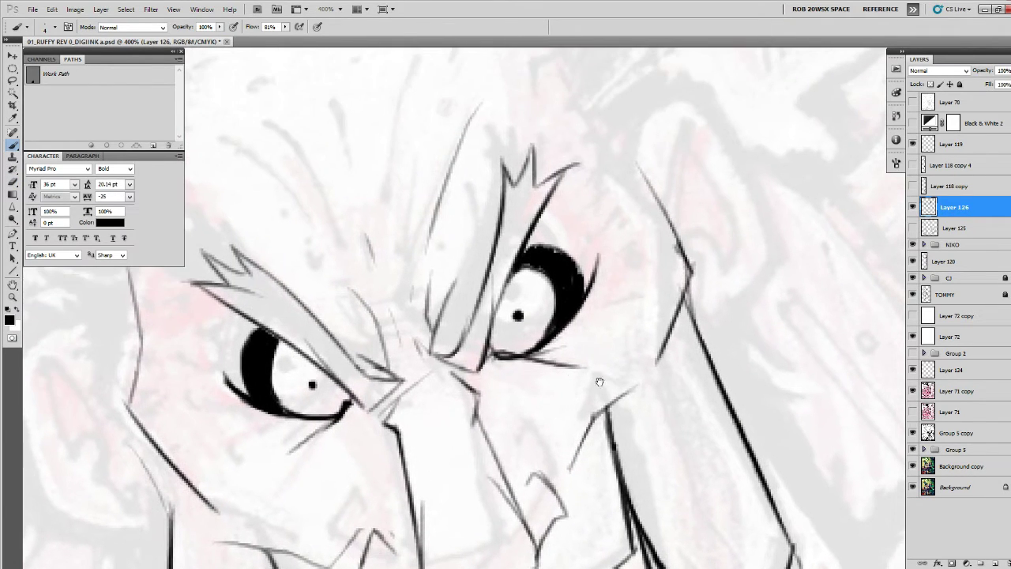
pyautogui.moveTo(431, 353); pyautogui.dragTo(473, 373)
pyautogui.moveTo(497, 314); pyautogui.dragTo(505, 378)
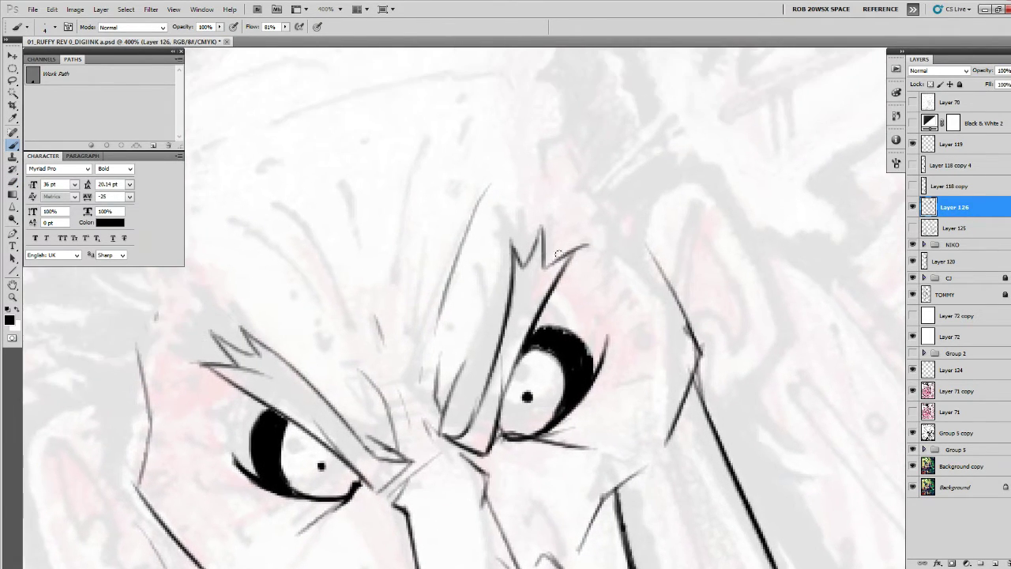
# Ink the angled forehead wrinkle and short crease marks above the left eyebrow.
pyautogui.moveTo(514, 304); pyautogui.dragTo(598, 388)
pyautogui.moveTo(307, 287)
pyautogui.mouseDown()
pyautogui.moveTo(390, 359)
pyautogui.moveTo(406, 413)
pyautogui.mouseUp()
pyautogui.moveTo(402, 399)
pyautogui.mouseDown()
pyautogui.moveTo(508, 431)
pyautogui.moveTo(550, 462)
pyautogui.mouseUp()
pyautogui.moveTo(564, 355); pyautogui.dragTo(545, 376)
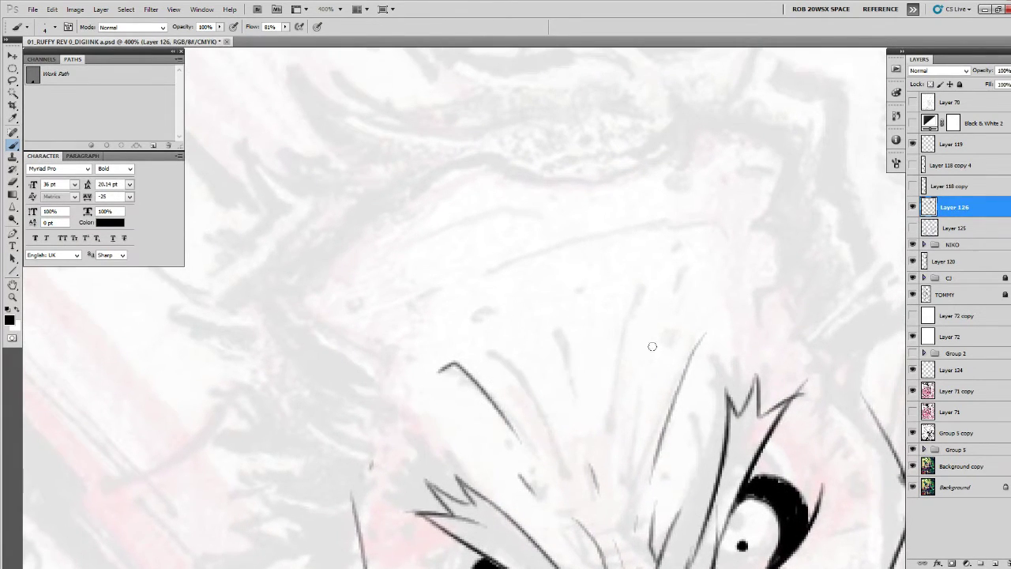
# Hide Layer 71 copy and ink the heavy curved hairline across the forehead and down to the left temple.
pyautogui.click(913, 390)
pyautogui.moveTo(697, 362); pyautogui.dragTo(686, 404)
pyautogui.moveTo(673, 241); pyautogui.dragTo(692, 277)
pyautogui.moveTo(683, 222)
pyautogui.mouseDown()
pyautogui.moveTo(579, 372)
pyautogui.moveTo(481, 366)
pyautogui.moveTo(407, 328)
pyautogui.mouseUp()
pyautogui.moveTo(422, 322)
pyautogui.mouseDown()
pyautogui.moveTo(549, 269)
pyautogui.moveTo(466, 308)
pyautogui.moveTo(436, 402)
pyautogui.moveTo(511, 448)
pyautogui.moveTo(526, 395)
pyautogui.mouseUp()
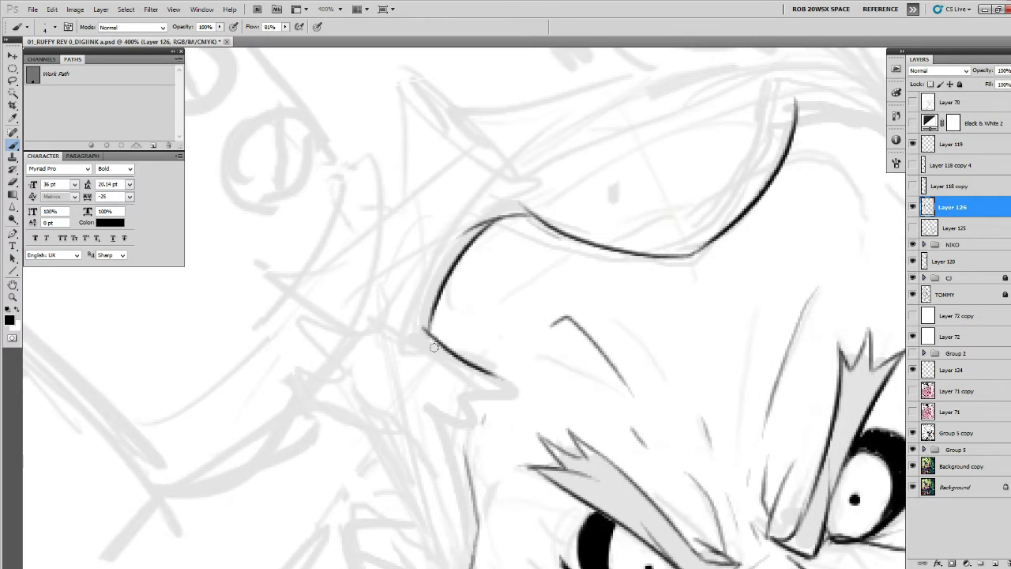
# Ink the jagged hair tufts at the left temple down to the side of the face.
pyautogui.moveTo(433, 345); pyautogui.dragTo(535, 380)
pyautogui.moveTo(448, 386); pyautogui.dragTo(517, 393)
pyautogui.moveTo(570, 392); pyautogui.dragTo(553, 357)
pyautogui.moveTo(450, 359)
pyautogui.mouseDown()
pyautogui.moveTo(462, 384)
pyautogui.moveTo(425, 367)
pyautogui.moveTo(451, 466)
pyautogui.mouseUp()
pyautogui.moveTo(467, 499); pyautogui.dragTo(449, 379)
# Ink the curved hairline over the right temple and end it in a jagged tuft.
pyautogui.moveTo(702, 325); pyautogui.dragTo(522, 495)
pyautogui.moveTo(675, 290); pyautogui.dragTo(593, 397)
pyautogui.moveTo(518, 223)
pyautogui.mouseDown()
pyautogui.moveTo(565, 234)
pyautogui.moveTo(636, 300)
pyautogui.moveTo(651, 357)
pyautogui.moveTo(592, 289)
pyautogui.moveTo(589, 319)
pyautogui.moveTo(609, 319)
pyautogui.mouseUp()
pyautogui.moveTo(633, 361); pyautogui.dragTo(657, 439)
pyautogui.moveTo(779, 403); pyautogui.dragTo(701, 409)
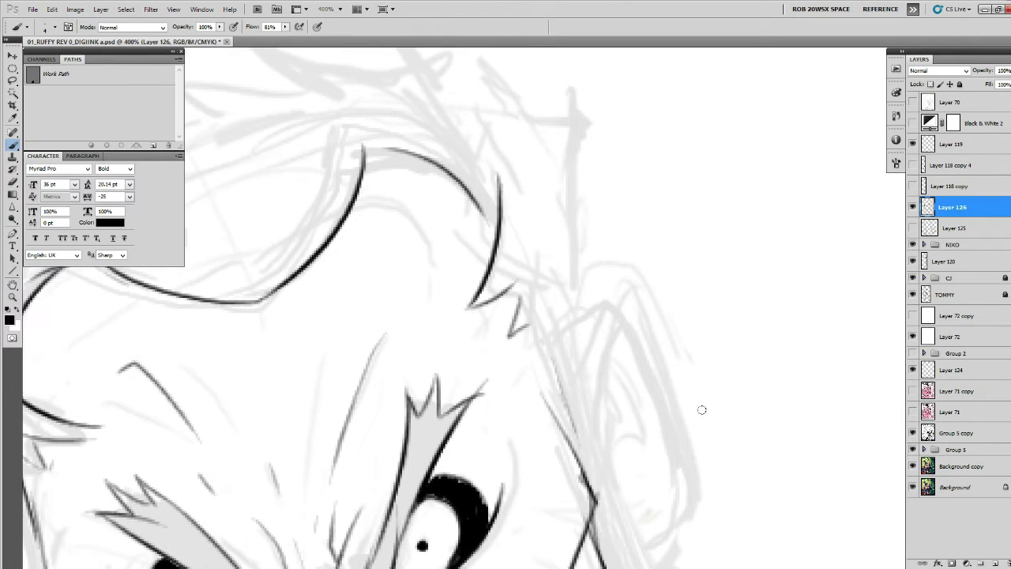
# Toggle Layer 71 copy to compare with the reference and ink the outer outline of the right ear.
pyautogui.click(913, 391)
pyautogui.click(913, 391)
pyautogui.moveTo(559, 387)
pyautogui.mouseDown()
pyautogui.moveTo(567, 330)
pyautogui.moveTo(617, 301)
pyautogui.moveTo(688, 498)
pyautogui.mouseUp()
pyautogui.moveTo(697, 535); pyautogui.dragTo(676, 390)
pyautogui.moveTo(664, 342)
pyautogui.mouseDown()
pyautogui.moveTo(630, 405)
pyautogui.moveTo(598, 422)
pyautogui.mouseUp()
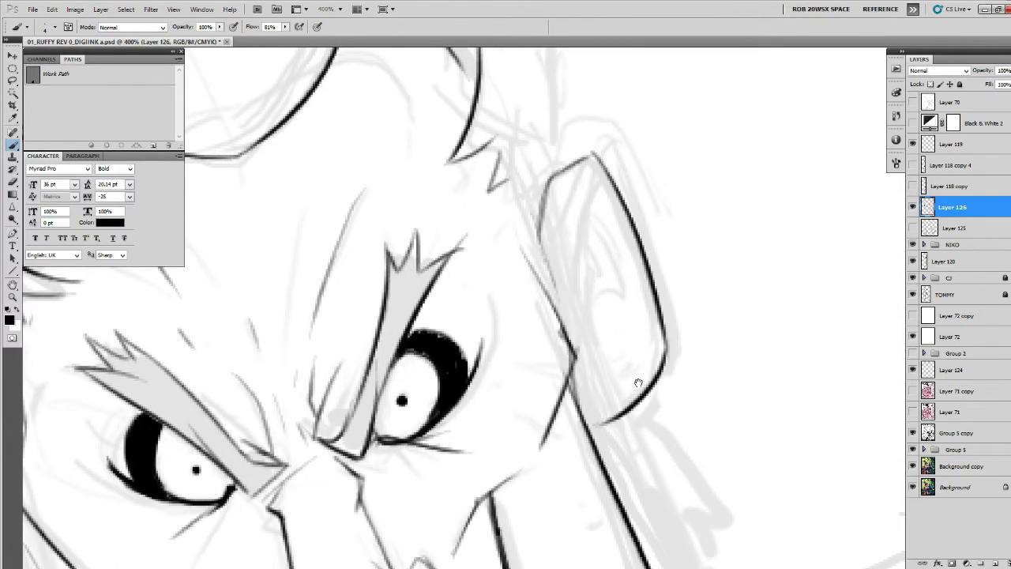
pyautogui.moveTo(638, 383); pyautogui.dragTo(625, 399)
# Ink the inner folds of the right ear, including the notch beside the face and the curved inner rim.
pyautogui.moveTo(582, 188)
pyautogui.mouseDown()
pyautogui.moveTo(563, 326)
pyautogui.moveTo(588, 355)
pyautogui.moveTo(572, 383)
pyautogui.moveTo(591, 421)
pyautogui.mouseUp()
pyautogui.moveTo(577, 374); pyautogui.dragTo(621, 316)
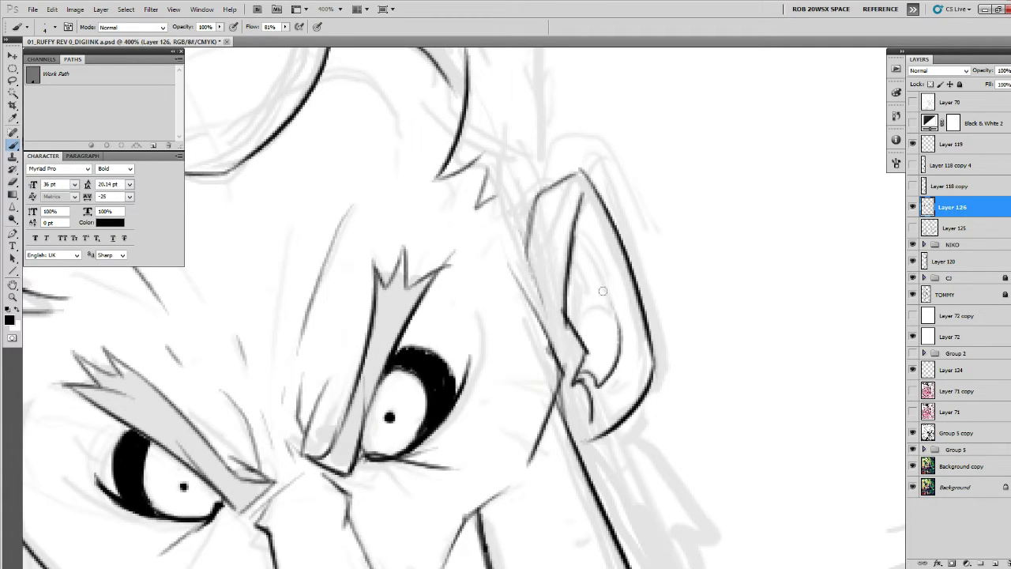
pyautogui.moveTo(577, 255); pyautogui.dragTo(621, 337)
pyautogui.moveTo(578, 232); pyautogui.dragTo(626, 315)
pyautogui.moveTo(622, 288); pyautogui.dragTo(582, 218)
# Ink the long diagonal neck line running down from the right earlobe behind the jaw.
pyautogui.moveTo(673, 368); pyautogui.dragTo(603, 156)
pyautogui.moveTo(526, 228)
pyautogui.mouseDown()
pyautogui.moveTo(552, 297)
pyautogui.moveTo(643, 458)
pyautogui.mouseUp()
pyautogui.moveTo(769, 459); pyautogui.dragTo(706, 468)
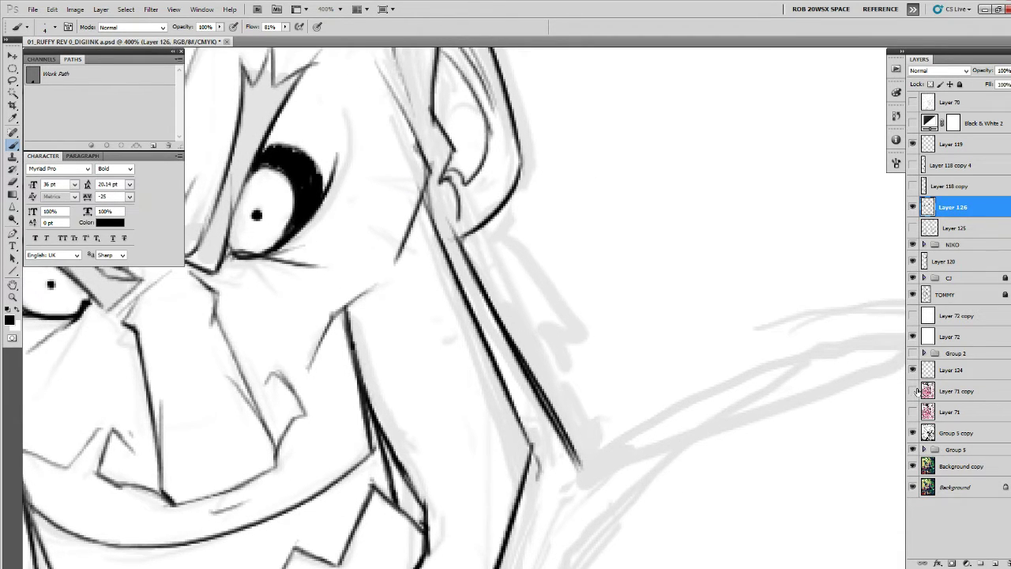
# Show Layer 71 copy and ink the first shoulder lines at the base of the neck line.
pyautogui.click(914, 390)
pyautogui.moveTo(771, 425); pyautogui.dragTo(734, 434)
pyautogui.moveTo(681, 411)
pyautogui.mouseDown()
pyautogui.moveTo(615, 413)
pyautogui.moveTo(532, 545)
pyautogui.mouseUp()
pyautogui.moveTo(529, 448); pyautogui.dragTo(591, 445)
pyautogui.moveTo(554, 405); pyautogui.dragTo(628, 545)
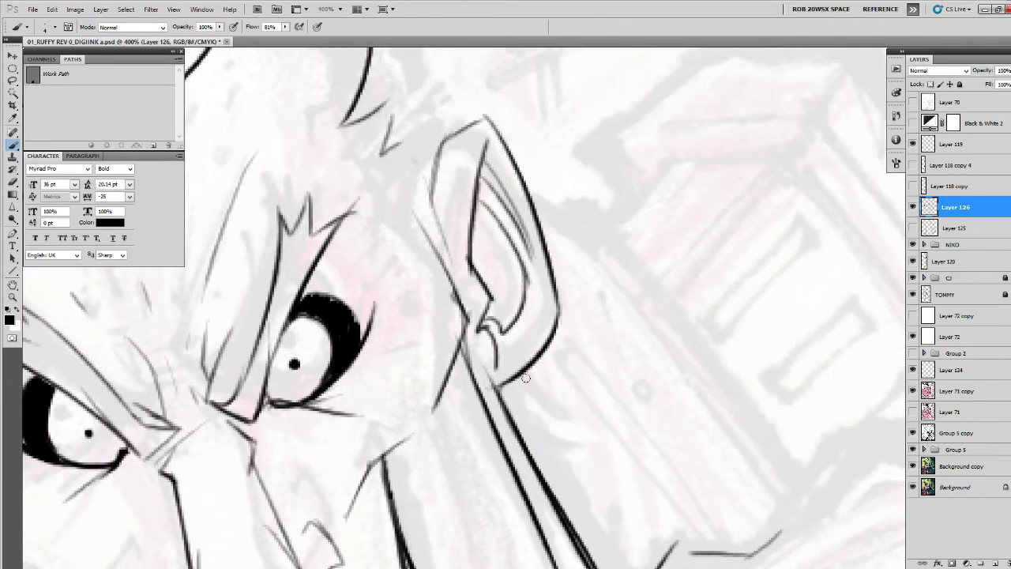
# Ink the short pointed hair tufts sticking out behind the neck just below the right earlobe.
pyautogui.moveTo(521, 375)
pyautogui.mouseDown()
pyautogui.moveTo(569, 410)
pyautogui.moveTo(582, 405)
pyautogui.mouseUp()
pyautogui.moveTo(520, 401); pyautogui.dragTo(566, 451)
pyautogui.moveTo(532, 450); pyautogui.dragTo(568, 458)
# Ink the small jagged hair tufts at the right temple and the vertical hair edge above the right ear.
pyautogui.moveTo(531, 299); pyautogui.dragTo(665, 563)
pyautogui.moveTo(510, 430); pyautogui.dragTo(541, 421)
pyautogui.moveTo(564, 353); pyautogui.dragTo(626, 452)
pyautogui.moveTo(579, 252); pyautogui.dragTo(587, 388)
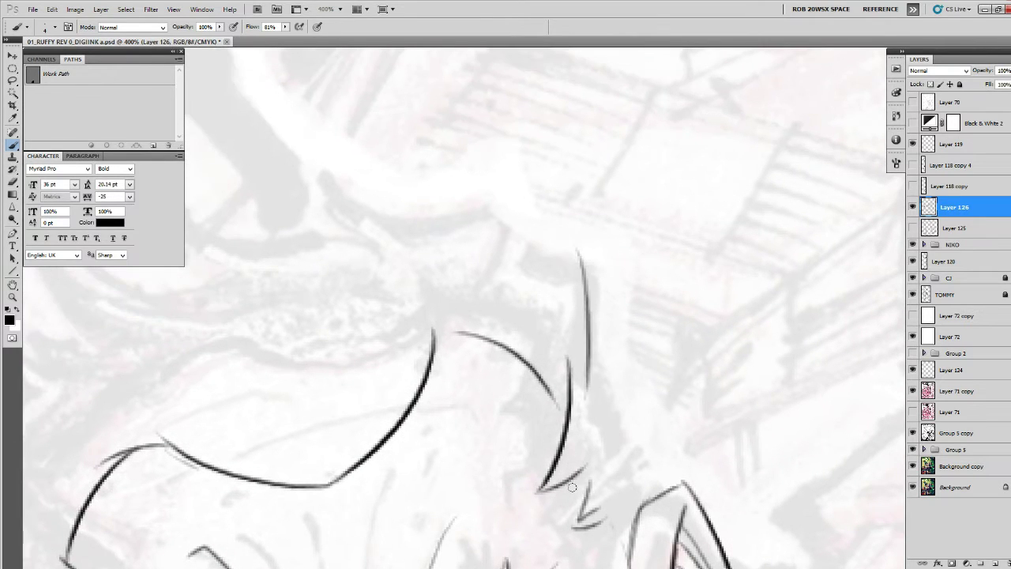
# Hide Layer 71 copy and ink the squared right corner of the hair and the first pointed tufts along its top.
pyautogui.click(913, 390)
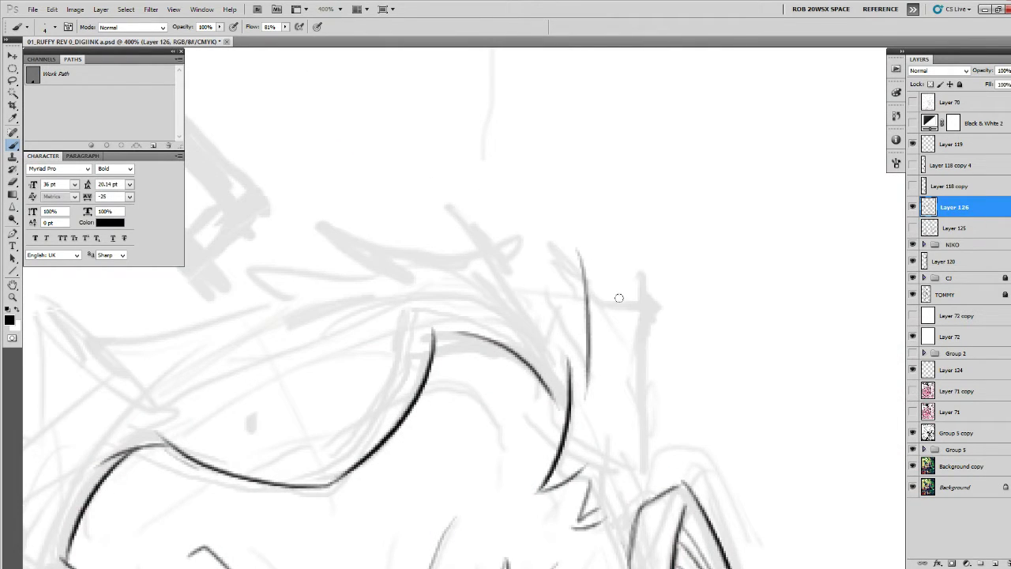
pyautogui.moveTo(602, 298)
pyautogui.mouseDown()
pyautogui.moveTo(651, 293)
pyautogui.moveTo(637, 434)
pyautogui.moveTo(648, 492)
pyautogui.mouseUp()
pyautogui.moveTo(626, 341); pyautogui.dragTo(837, 388)
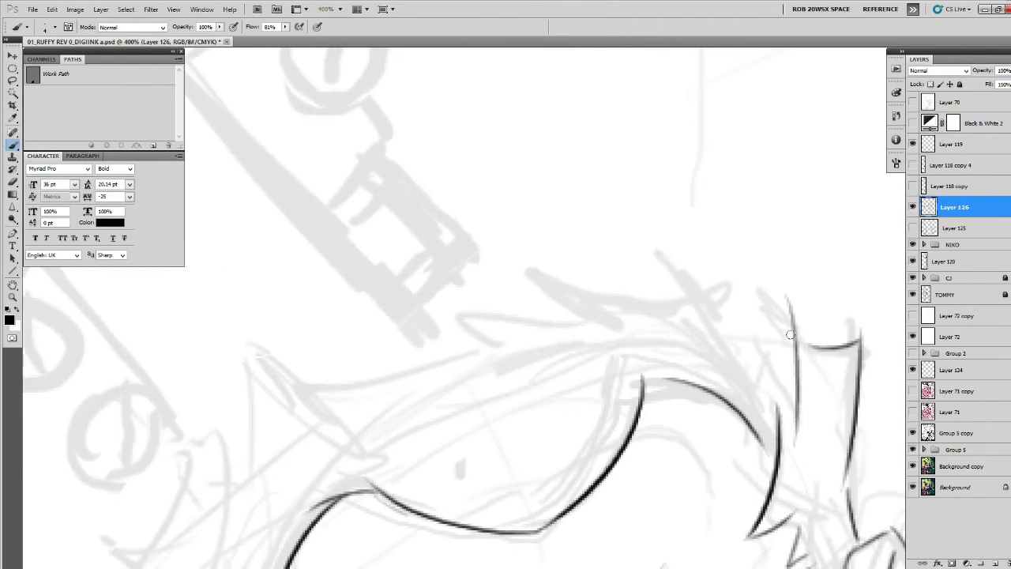
pyautogui.moveTo(794, 337)
pyautogui.mouseDown()
pyautogui.moveTo(734, 324)
pyautogui.moveTo(759, 326)
pyautogui.moveTo(741, 317)
pyautogui.moveTo(649, 310)
pyautogui.mouseUp()
pyautogui.moveTo(726, 325); pyautogui.dragTo(633, 277)
pyautogui.moveTo(633, 278)
pyautogui.mouseDown()
pyautogui.moveTo(643, 298)
pyautogui.moveTo(701, 328)
pyautogui.mouseUp()
pyautogui.moveTo(712, 343); pyautogui.dragTo(794, 335)
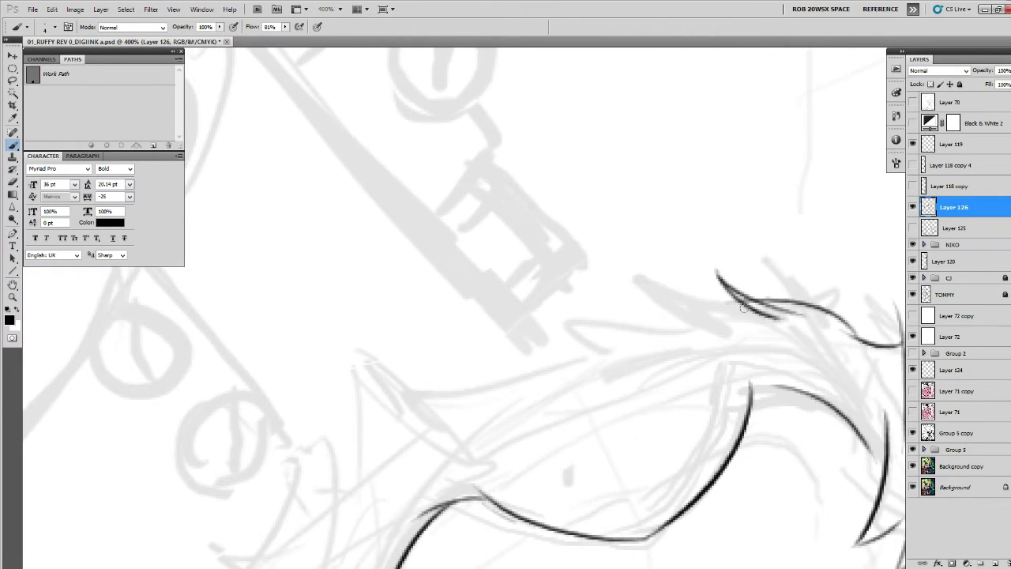
# Ink the remaining top edge of the hair, the swept front quiff and its inner strand lines.
pyautogui.moveTo(632, 276)
pyautogui.mouseDown()
pyautogui.moveTo(738, 331)
pyautogui.moveTo(514, 360)
pyautogui.mouseUp()
pyautogui.moveTo(581, 380)
pyautogui.mouseDown()
pyautogui.moveTo(751, 277)
pyautogui.moveTo(534, 284)
pyautogui.mouseUp()
pyautogui.moveTo(523, 260)
pyautogui.mouseDown()
pyautogui.moveTo(623, 364)
pyautogui.moveTo(704, 376)
pyautogui.mouseUp()
pyautogui.moveTo(586, 291)
pyautogui.mouseDown()
pyautogui.moveTo(653, 345)
pyautogui.moveTo(706, 369)
pyautogui.mouseUp()
pyautogui.moveTo(787, 420); pyautogui.dragTo(656, 413)
pyautogui.moveTo(537, 285); pyautogui.dragTo(695, 419)
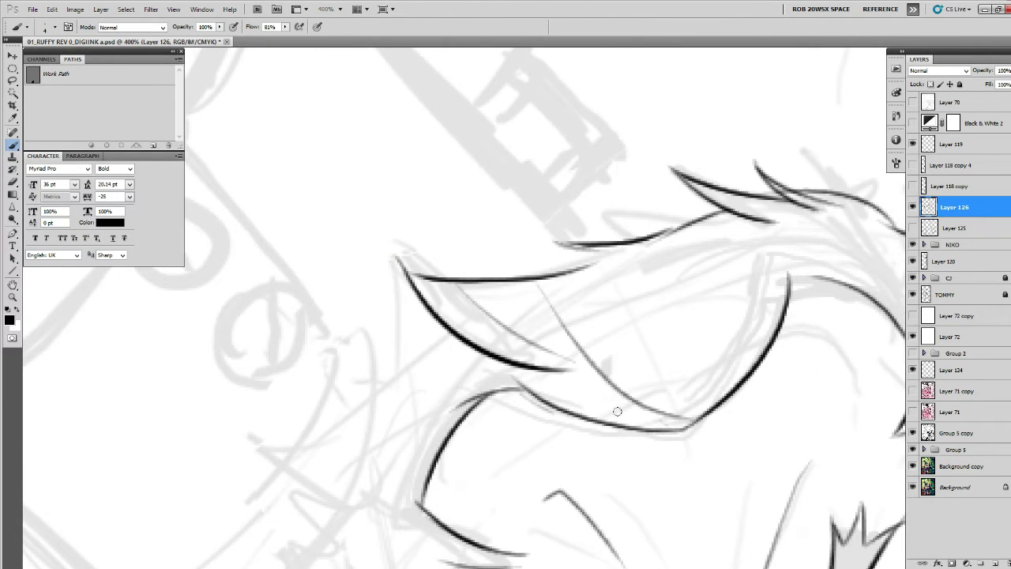
# Ink the outer left edge of the quiff and the pointed hair tufts down the left side of the head.
pyautogui.moveTo(470, 371); pyautogui.dragTo(585, 387)
pyautogui.moveTo(648, 375); pyautogui.dragTo(719, 290)
pyautogui.moveTo(471, 169)
pyautogui.mouseDown()
pyautogui.moveTo(464, 252)
pyautogui.moveTo(484, 311)
pyautogui.mouseUp()
pyautogui.moveTo(514, 339); pyautogui.dragTo(597, 240)
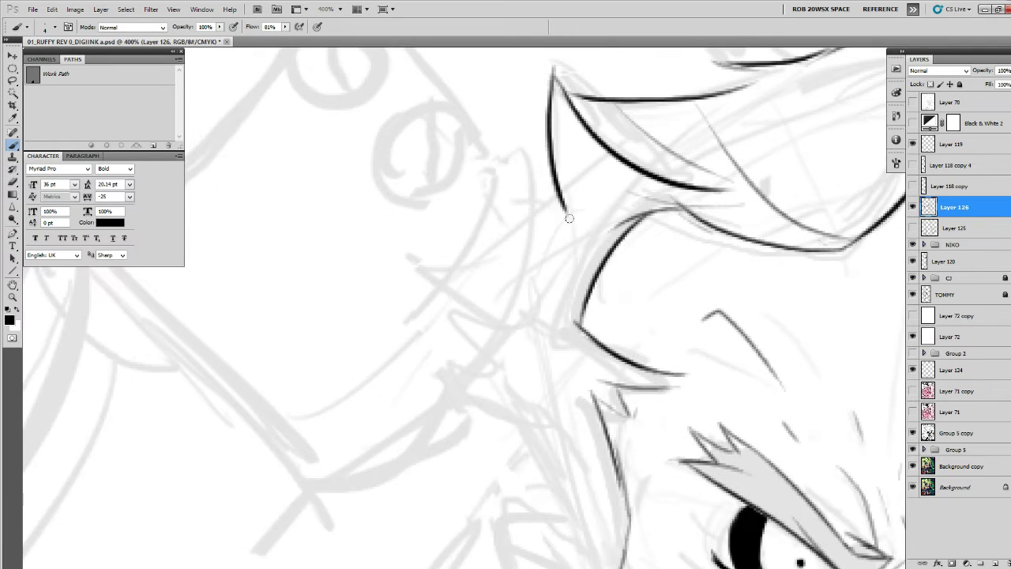
pyautogui.moveTo(551, 199)
pyautogui.mouseDown()
pyautogui.moveTo(521, 204)
pyautogui.moveTo(540, 212)
pyautogui.mouseUp()
pyautogui.moveTo(537, 214)
pyautogui.mouseDown()
pyautogui.moveTo(419, 260)
pyautogui.moveTo(537, 322)
pyautogui.mouseUp()
pyautogui.moveTo(553, 325); pyautogui.dragTo(576, 280)
pyautogui.moveTo(527, 272)
pyautogui.mouseDown()
pyautogui.moveTo(491, 272)
pyautogui.moveTo(512, 298)
pyautogui.mouseUp()
pyautogui.moveTo(478, 274)
pyautogui.mouseDown()
pyautogui.moveTo(505, 302)
pyautogui.moveTo(545, 313)
pyautogui.mouseUp()
pyautogui.moveTo(544, 314)
pyautogui.mouseDown()
pyautogui.moveTo(480, 324)
pyautogui.moveTo(595, 375)
pyautogui.mouseUp()
# Ink the small tuft and the sideburn lines running down the left temple toward the cheek.
pyautogui.moveTo(617, 390); pyautogui.dragTo(556, 291)
pyautogui.moveTo(499, 284)
pyautogui.mouseDown()
pyautogui.moveTo(489, 294)
pyautogui.moveTo(497, 297)
pyautogui.mouseUp()
pyautogui.moveTo(508, 303); pyautogui.dragTo(550, 392)
pyautogui.moveTo(571, 434); pyautogui.dragTo(538, 358)
pyautogui.moveTo(486, 200); pyautogui.dragTo(544, 384)
pyautogui.moveTo(548, 398); pyautogui.dragTo(533, 353)
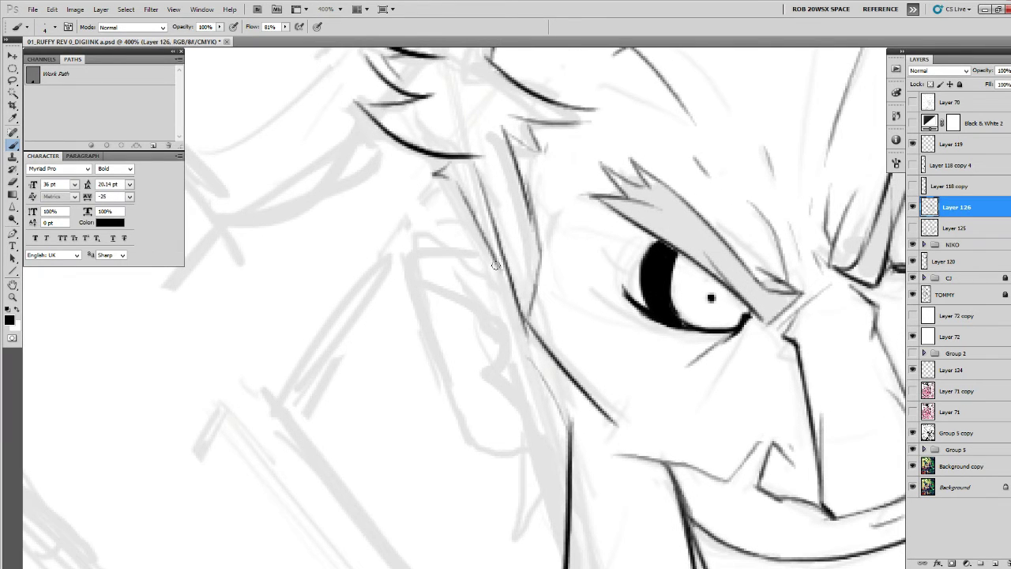
# Ink the left ear with its outer outline, inner rim and notched inner folds.
pyautogui.moveTo(496, 265)
pyautogui.mouseDown()
pyautogui.moveTo(414, 251)
pyautogui.moveTo(484, 446)
pyautogui.moveTo(530, 435)
pyautogui.mouseUp()
pyautogui.moveTo(425, 274)
pyautogui.mouseDown()
pyautogui.moveTo(501, 346)
pyautogui.moveTo(522, 405)
pyautogui.moveTo(515, 427)
pyautogui.mouseUp()
pyautogui.moveTo(521, 395)
pyautogui.mouseDown()
pyautogui.moveTo(483, 399)
pyautogui.moveTo(458, 301)
pyautogui.mouseUp()
pyautogui.moveTo(639, 447); pyautogui.dragTo(555, 256)
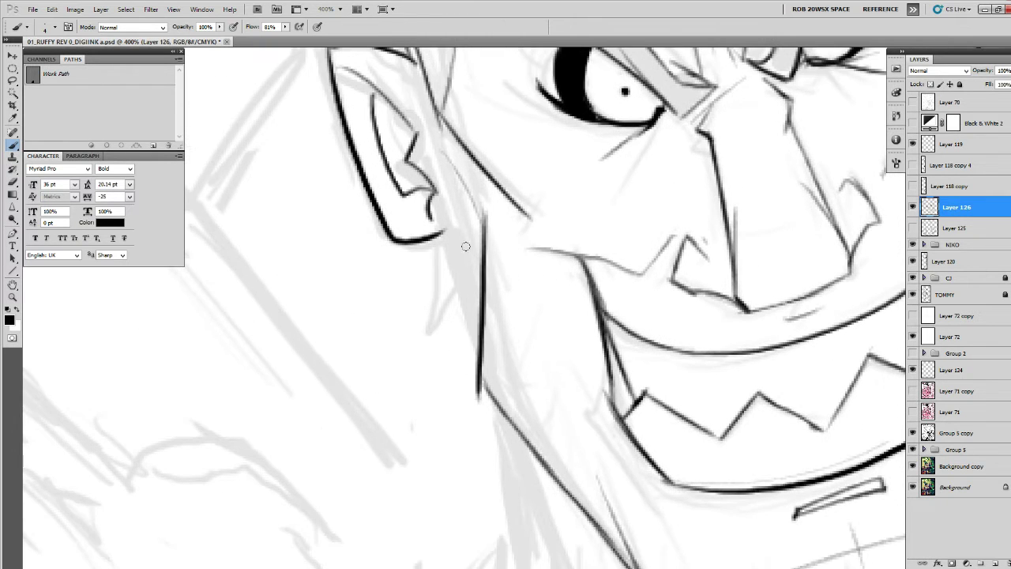
# Ink the left neck line below the jaw and the spiky hair tufts behind the left earlobe.
pyautogui.moveTo(433, 171); pyautogui.dragTo(475, 322)
pyautogui.moveTo(490, 383)
pyautogui.mouseDown()
pyautogui.moveTo(456, 222)
pyautogui.moveTo(505, 472)
pyautogui.mouseUp()
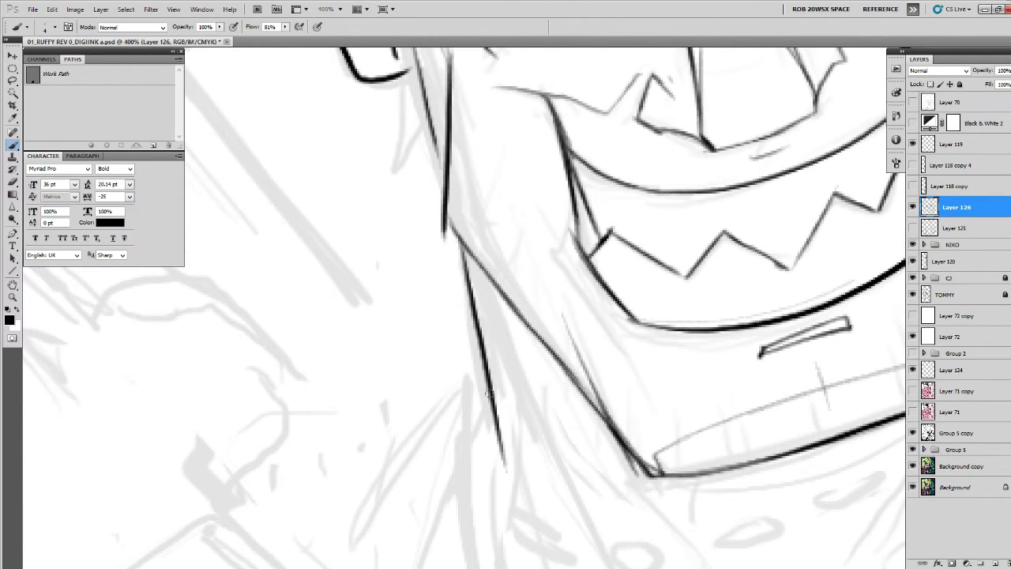
pyautogui.moveTo(499, 325); pyautogui.dragTo(501, 487)
pyautogui.moveTo(399, 238)
pyautogui.mouseDown()
pyautogui.moveTo(401, 371)
pyautogui.moveTo(445, 337)
pyautogui.mouseUp()
pyautogui.moveTo(454, 382); pyautogui.dragTo(507, 453)
pyautogui.moveTo(478, 419); pyautogui.dragTo(556, 510)
# Check the inked head against the whole drawing, duplicate Layer 126 and hide the original layer.
pyautogui.press('z')
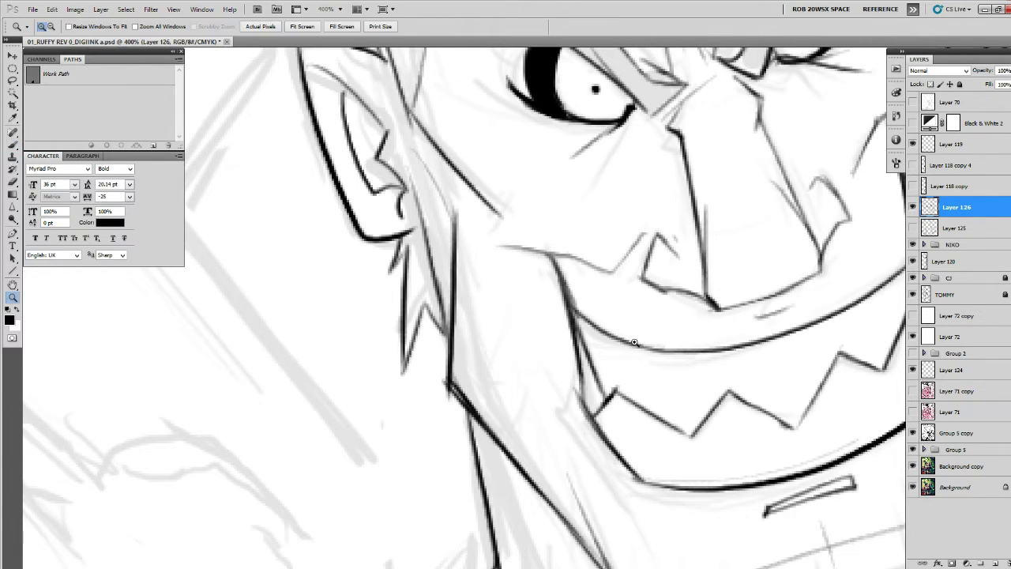
pyautogui.keyDown('alt'); pyautogui.click(626, 360); pyautogui.keyUp('alt')
pyautogui.keyDown('alt'); pyautogui.click(630, 353); pyautogui.keyUp('alt')
pyautogui.keyDown('alt'); pyautogui.click(635, 346); pyautogui.keyUp('alt')
pyautogui.keyDown('alt'); pyautogui.click(695, 360); pyautogui.keyUp('alt')
pyautogui.moveTo(747, 401); pyautogui.dragTo(698, 384)
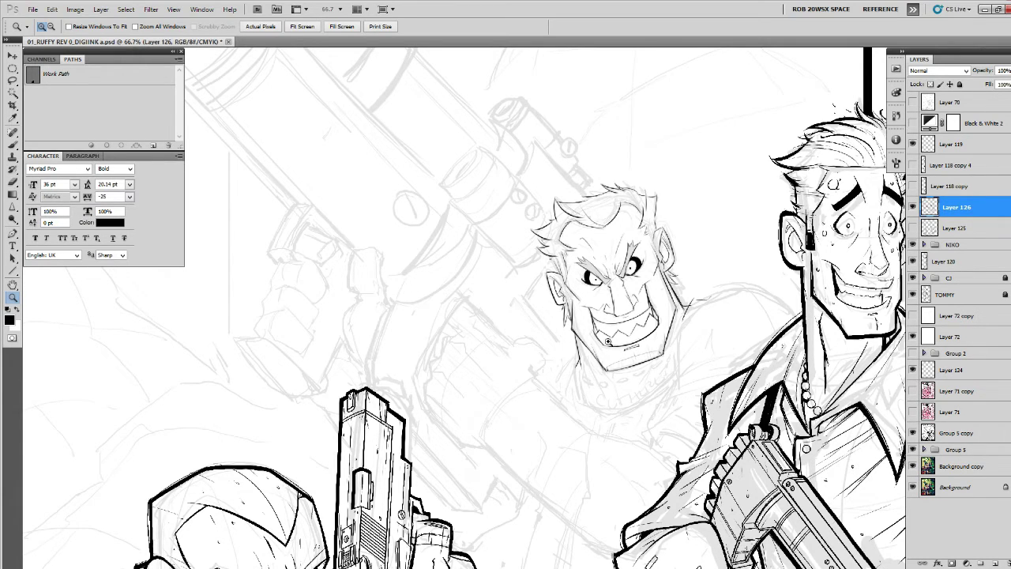
pyautogui.moveTo(770, 359); pyautogui.dragTo(688, 353)
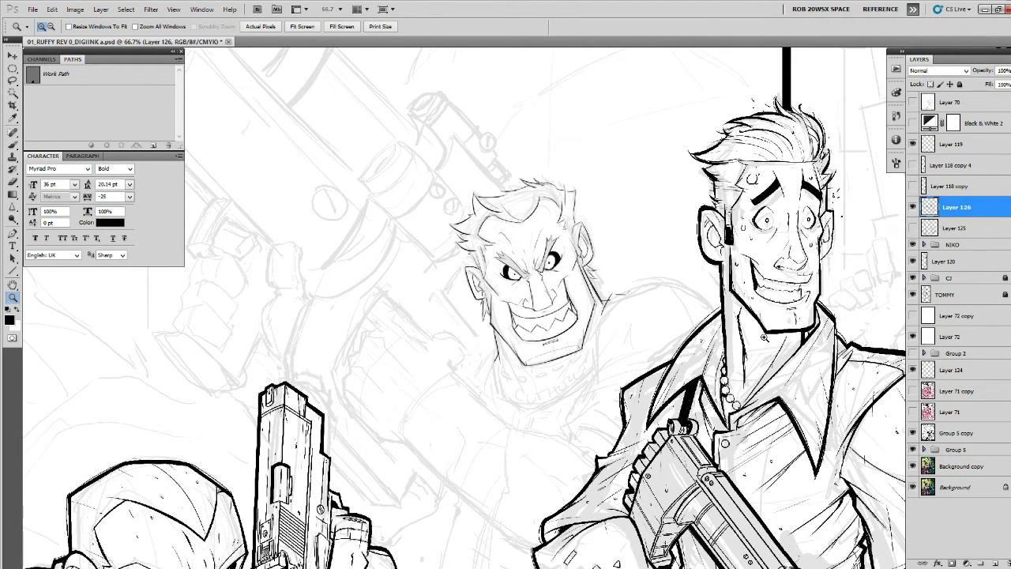
pyautogui.click(913, 207)
pyautogui.click(912, 207)
pyautogui.hotkey('ctrl', 'j')
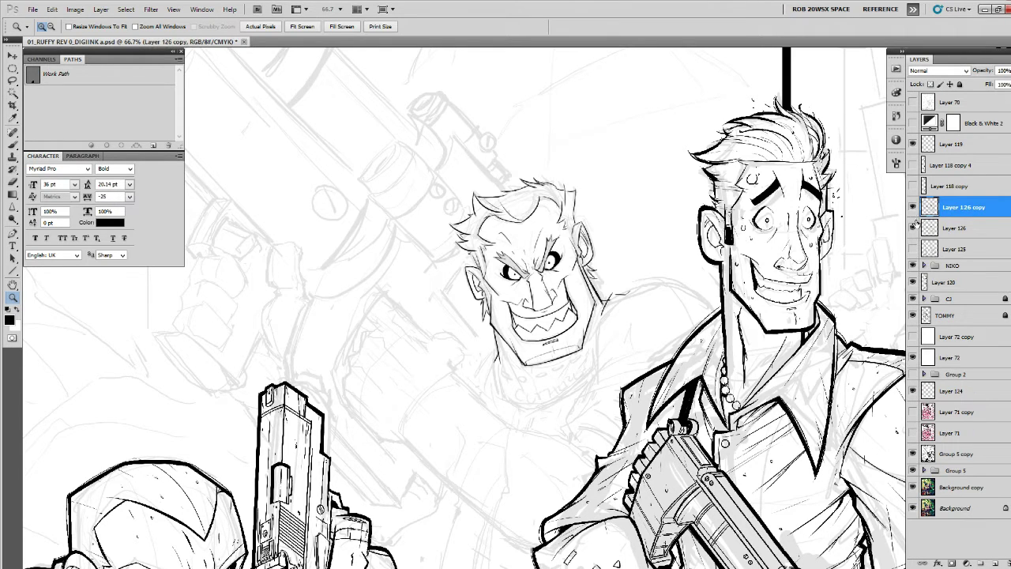
pyautogui.click(913, 227)
# Erase the vertical face edge below the left ear and redraw it as a slanted line into the jaw.
pyautogui.click(522, 333)
pyautogui.click(522, 333)
pyautogui.press('r')
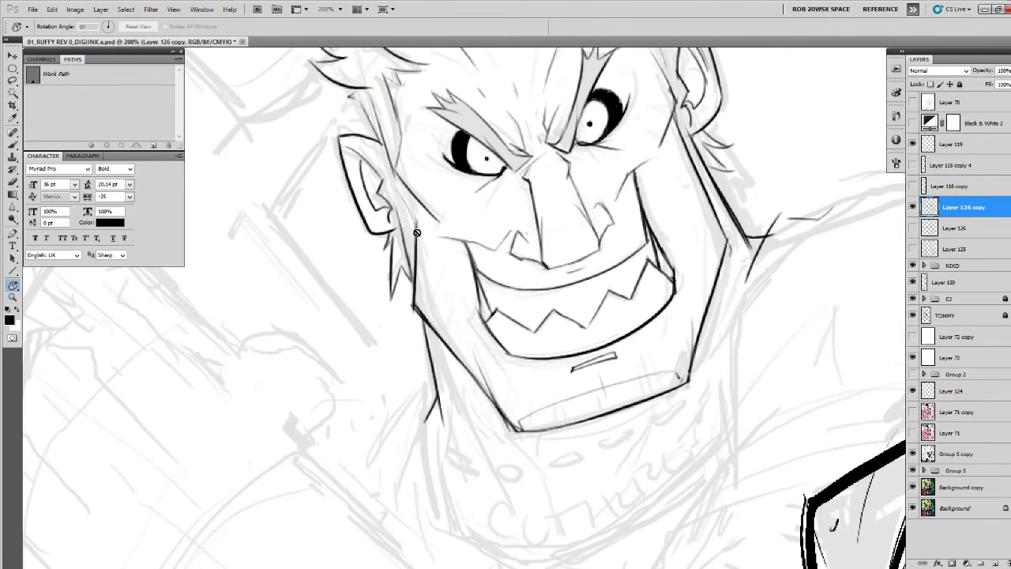
pyautogui.press('b')
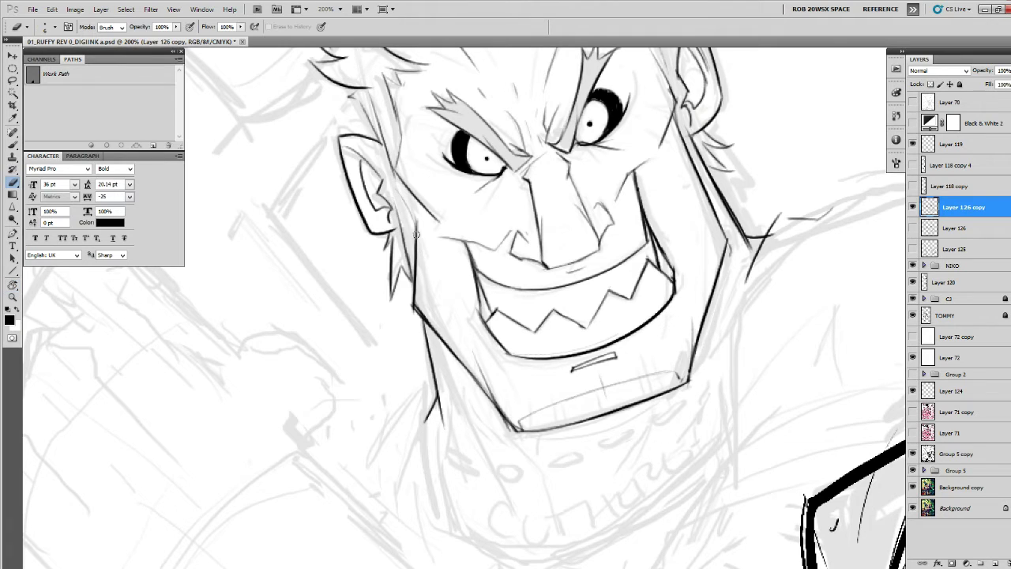
pyautogui.hscroll(1, 403, 300)
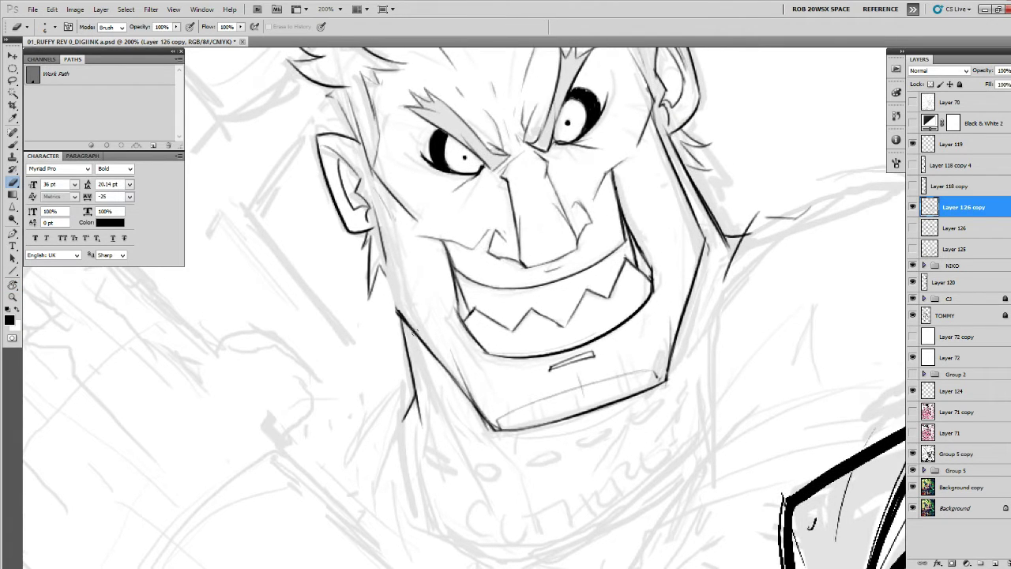
pyautogui.moveTo(396, 306); pyautogui.dragTo(411, 338)
pyautogui.press('b')
pyautogui.moveTo(393, 216)
pyautogui.mouseDown()
pyautogui.moveTo(404, 306)
pyautogui.moveTo(399, 300)
pyautogui.moveTo(443, 366)
pyautogui.moveTo(423, 347)
pyautogui.mouseUp()
# Erase the upper part of the right jaw line and redraw it from below the right ear to the jaw corner.
pyautogui.press('e')
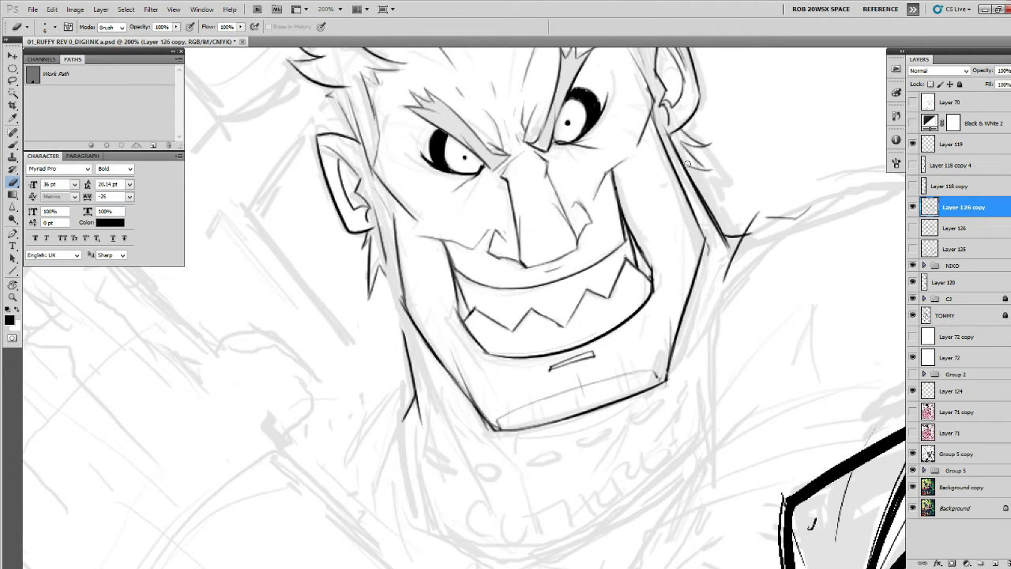
pyautogui.moveTo(703, 257); pyautogui.dragTo(603, 281)
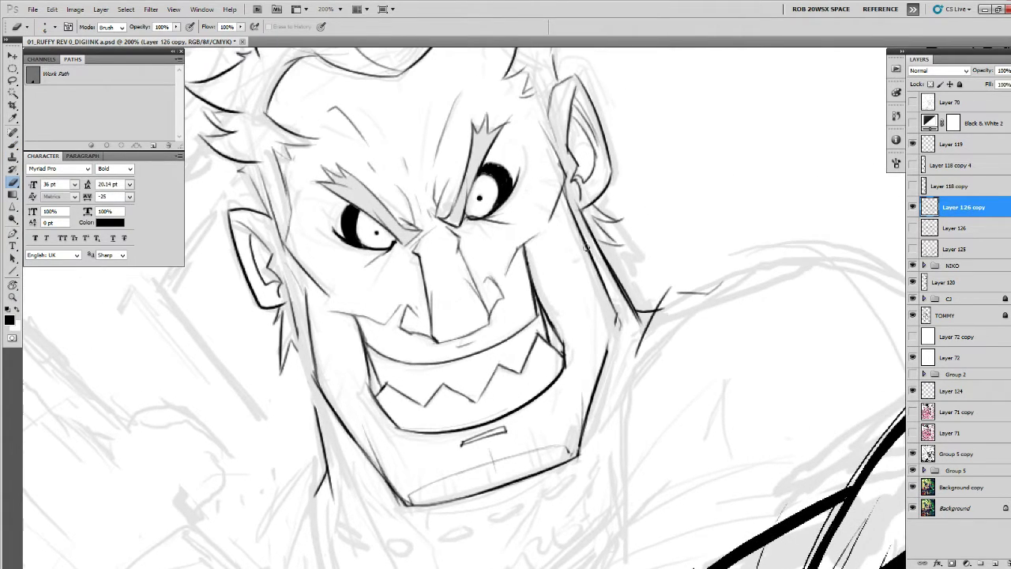
pyautogui.moveTo(587, 247); pyautogui.dragTo(616, 319)
pyautogui.press('b')
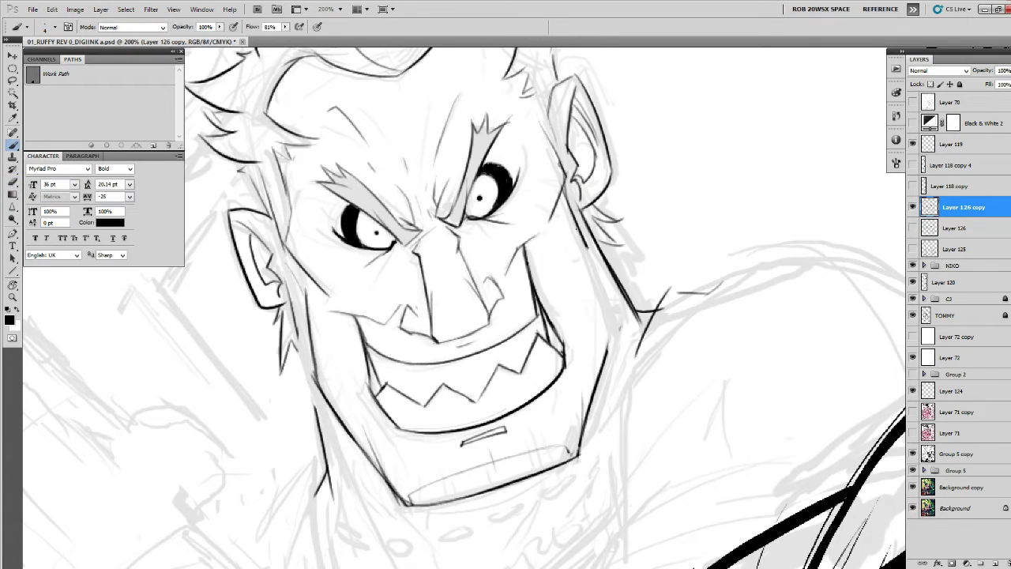
pyautogui.moveTo(578, 230)
pyautogui.mouseDown()
pyautogui.moveTo(610, 316)
pyautogui.moveTo(606, 352)
pyautogui.mouseUp()
pyautogui.moveTo(607, 341)
pyautogui.mouseDown()
pyautogui.moveTo(623, 278)
pyautogui.moveTo(595, 401)
pyautogui.mouseUp()
pyautogui.press('e')
pyautogui.press('b')
# Try new strokes for the left cheek edge and neck line, and erase the neck line beside the jaw.
pyautogui.moveTo(450, 363); pyautogui.dragTo(495, 362)
pyautogui.moveTo(346, 247); pyautogui.dragTo(370, 369)
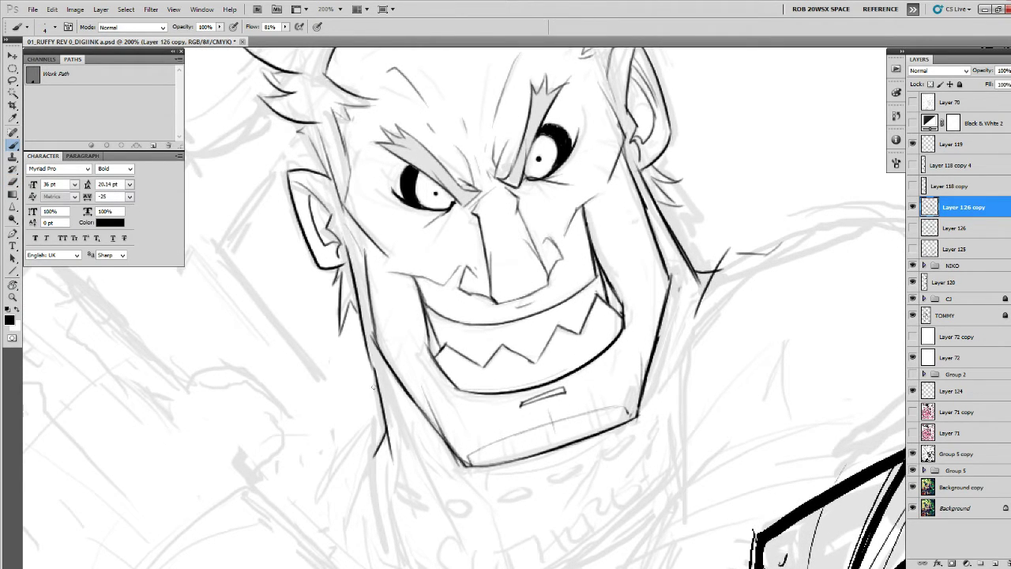
pyautogui.moveTo(360, 312); pyautogui.dragTo(381, 421)
pyautogui.moveTo(370, 350); pyautogui.dragTo(388, 448)
pyautogui.press('e')
pyautogui.moveTo(360, 312)
pyautogui.mouseDown()
pyautogui.moveTo(386, 452)
pyautogui.moveTo(369, 354)
pyautogui.mouseUp()
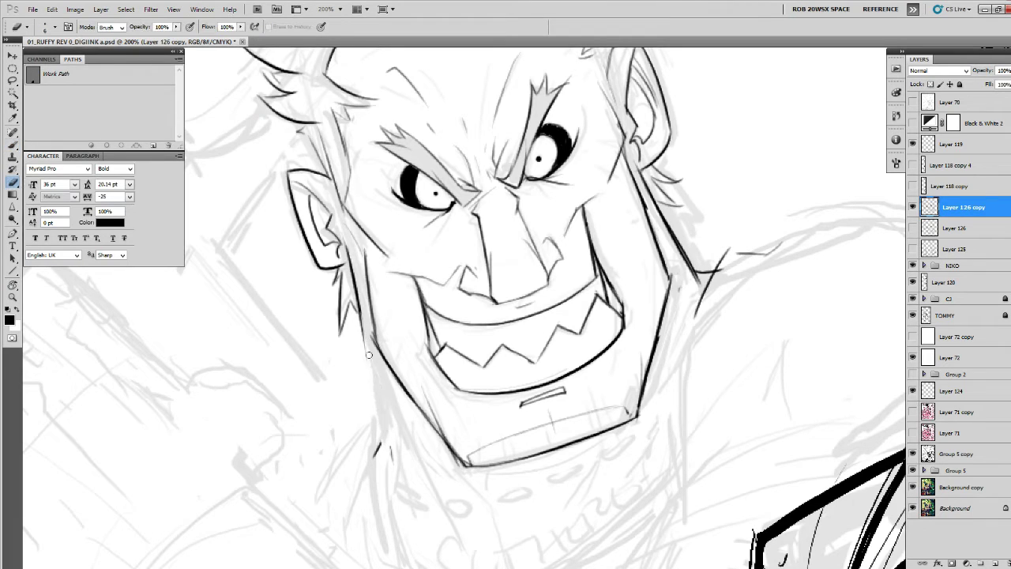
pyautogui.moveTo(349, 243); pyautogui.dragTo(384, 403)
# Try redrawing the left neck line from behind the earlobe past the jaw corner, undoing the first stroke.
pyautogui.press('b')
pyautogui.moveTo(377, 337); pyautogui.dragTo(370, 292)
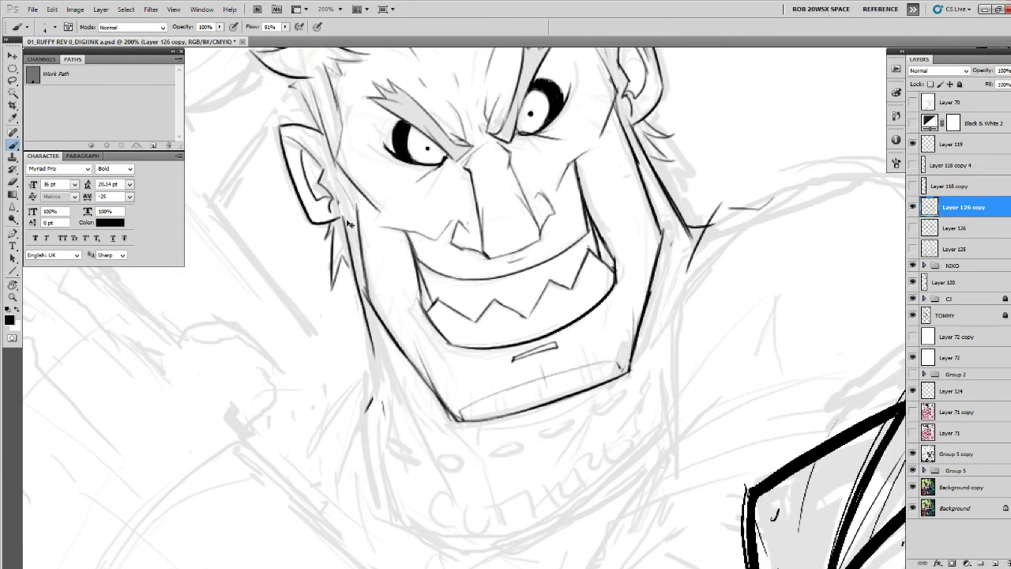
pyautogui.hotkey('ctrl', 'z')
pyautogui.moveTo(343, 213); pyautogui.dragTo(375, 362)
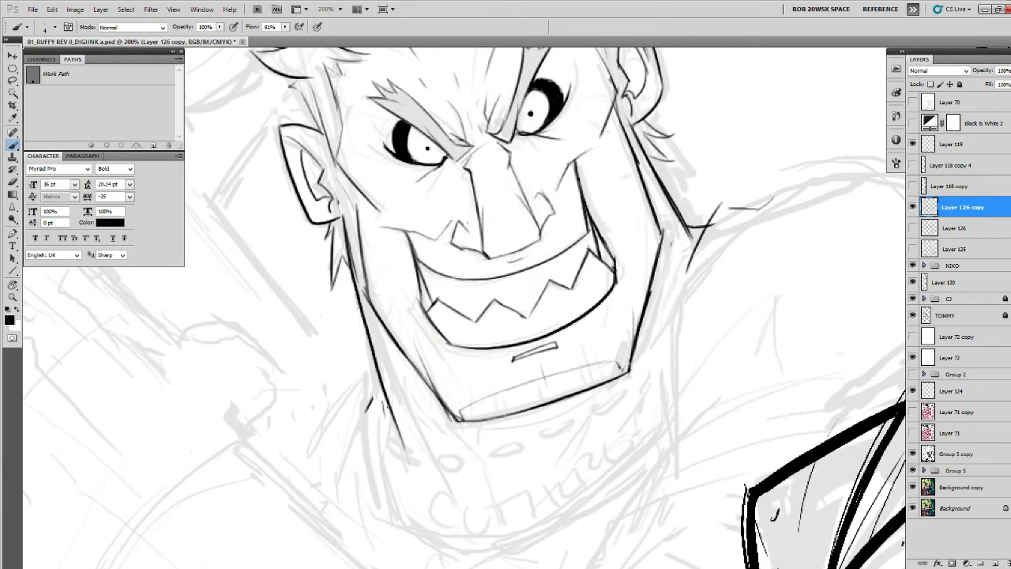
pyautogui.moveTo(365, 314); pyautogui.dragTo(371, 417)
pyautogui.moveTo(718, 317)
pyautogui.mouseDown()
pyautogui.moveTo(674, 343)
pyautogui.moveTo(643, 254)
pyautogui.moveTo(643, 295)
pyautogui.mouseUp()
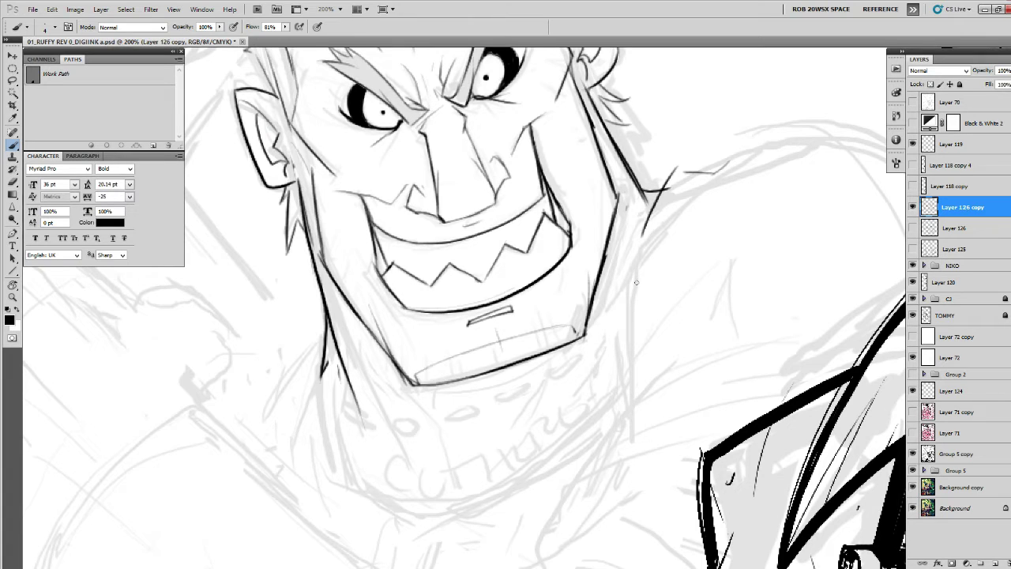
pyautogui.moveTo(533, 339); pyautogui.dragTo(531, 344)
# Erase and redraw the left jaw corner, and erase the neck line running beside it.
pyautogui.press('e')
pyautogui.moveTo(322, 265); pyautogui.dragTo(340, 307)
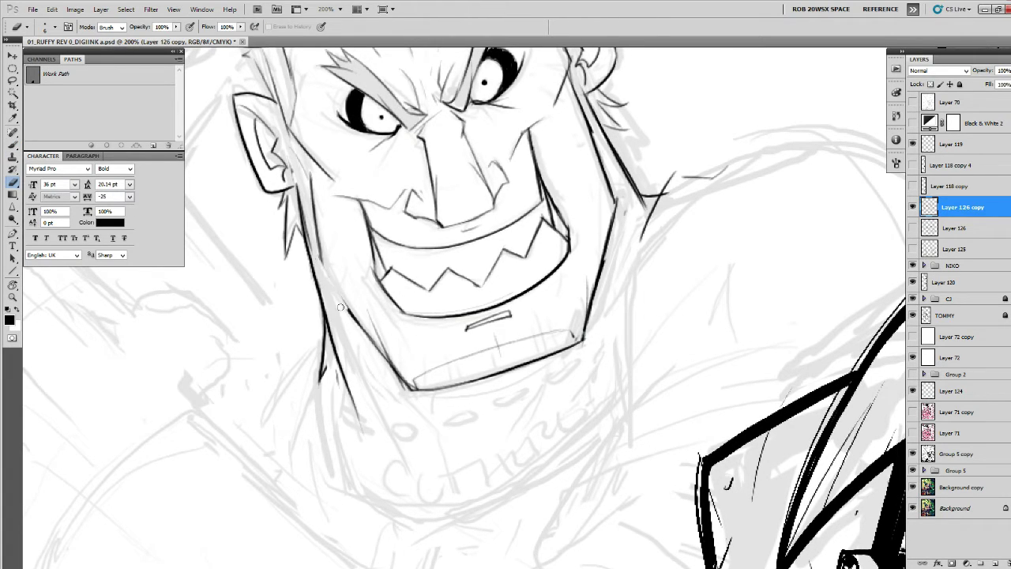
pyautogui.press('b')
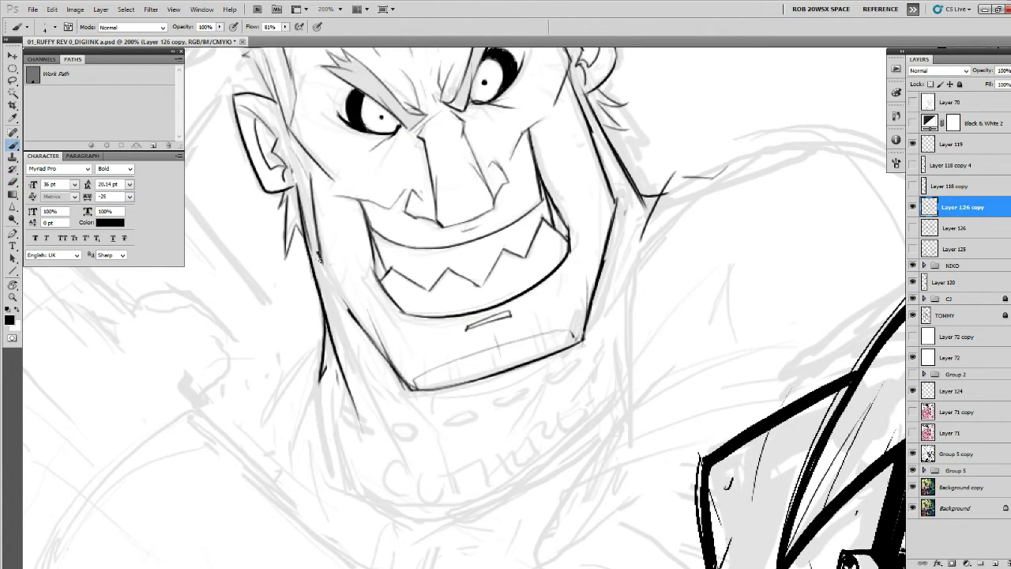
pyautogui.moveTo(319, 262); pyautogui.dragTo(340, 305)
pyautogui.press('e')
pyautogui.moveTo(298, 195)
pyautogui.mouseDown()
pyautogui.moveTo(348, 396)
pyautogui.moveTo(337, 371)
pyautogui.mouseUp()
pyautogui.press('b')
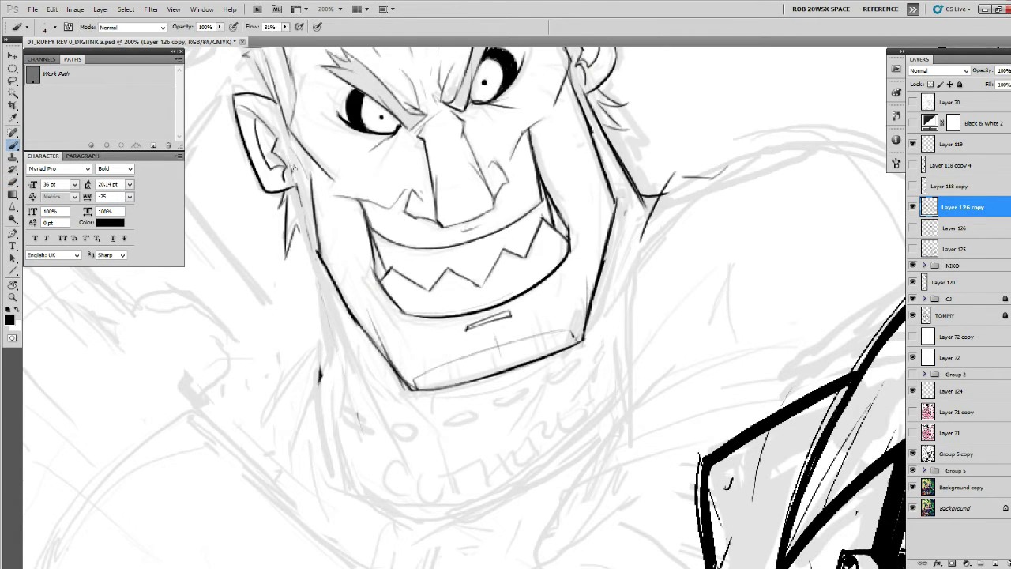
# Redraw the left face edge from below the ear into a thicker line down the jaw, erasing the overlap.
pyautogui.moveTo(295, 166)
pyautogui.mouseDown()
pyautogui.moveTo(311, 242)
pyautogui.moveTo(356, 321)
pyautogui.mouseUp()
pyautogui.press('e')
pyautogui.moveTo(322, 259); pyautogui.dragTo(351, 313)
pyautogui.press('b')
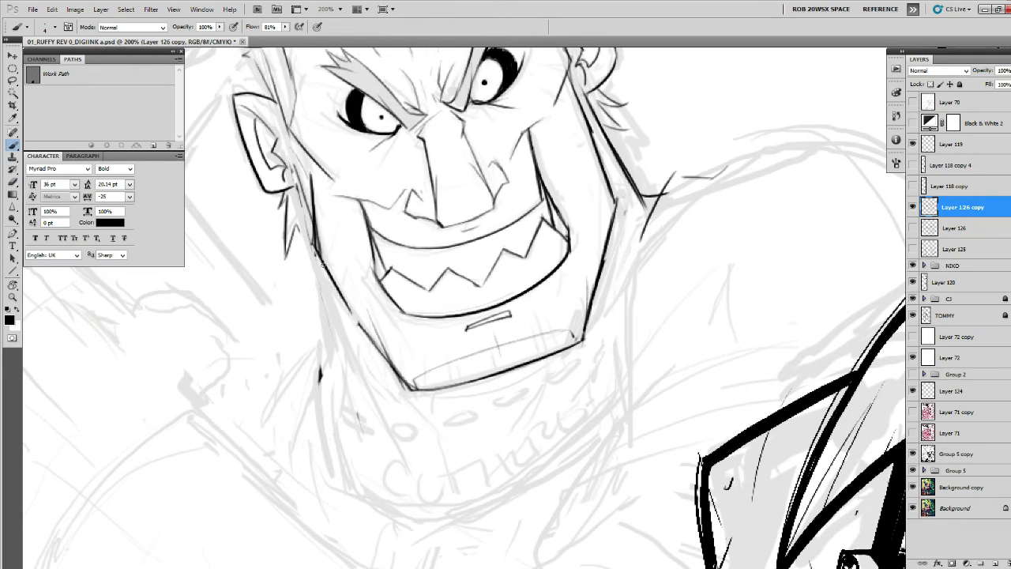
pyautogui.moveTo(330, 278); pyautogui.dragTo(381, 358)
pyautogui.moveTo(305, 196); pyautogui.dragTo(341, 319)
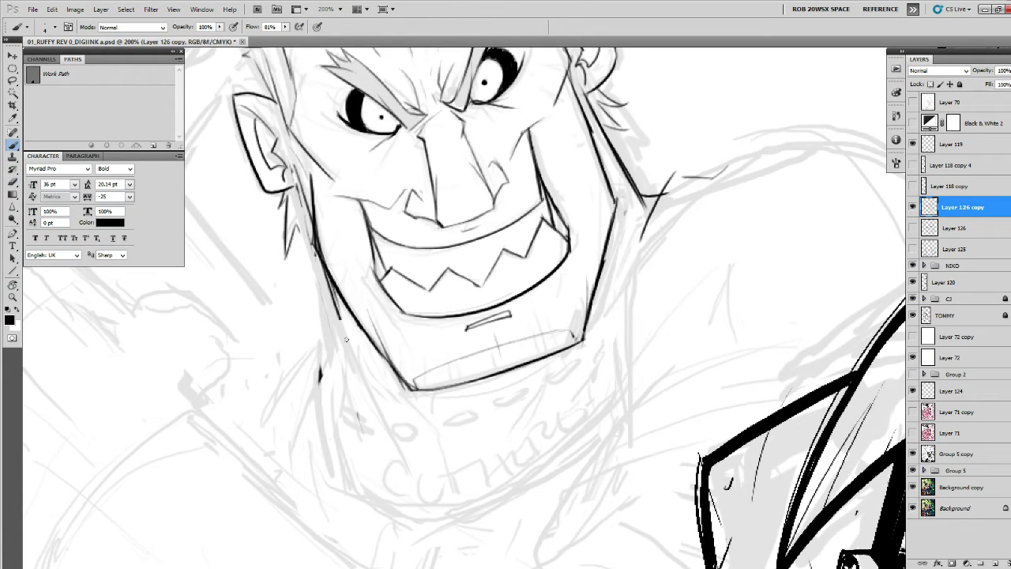
# Ink the left neck line below the jaw corner and the short slanted shoulder stroke beside it.
pyautogui.moveTo(328, 278); pyautogui.dragTo(372, 423)
pyautogui.moveTo(334, 304); pyautogui.dragTo(340, 353)
pyautogui.moveTo(341, 339); pyautogui.dragTo(321, 378)
pyautogui.moveTo(338, 343)
pyautogui.mouseDown()
pyautogui.moveTo(323, 375)
pyautogui.moveTo(334, 348)
pyautogui.mouseUp()
# Erase the outer neck line behind the right jaw and touch up the jaw line.
pyautogui.moveTo(670, 299); pyautogui.dragTo(602, 360)
pyautogui.press('e')
pyautogui.moveTo(573, 264); pyautogui.dragTo(522, 167)
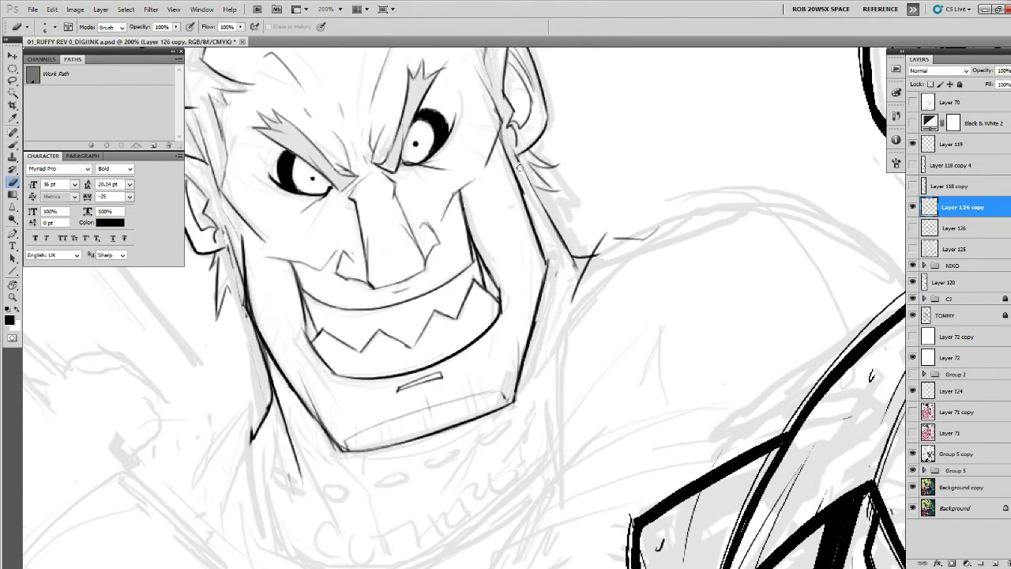
pyautogui.moveTo(565, 285); pyautogui.dragTo(550, 218)
pyautogui.moveTo(570, 259); pyautogui.dragTo(547, 222)
pyautogui.press('b')
pyautogui.moveTo(525, 315); pyautogui.dragTo(550, 392)
pyautogui.press('e')
# Erase the long line on the left side of the nose and redraw it from the brow to the nostril.
pyautogui.moveTo(436, 370); pyautogui.dragTo(512, 355)
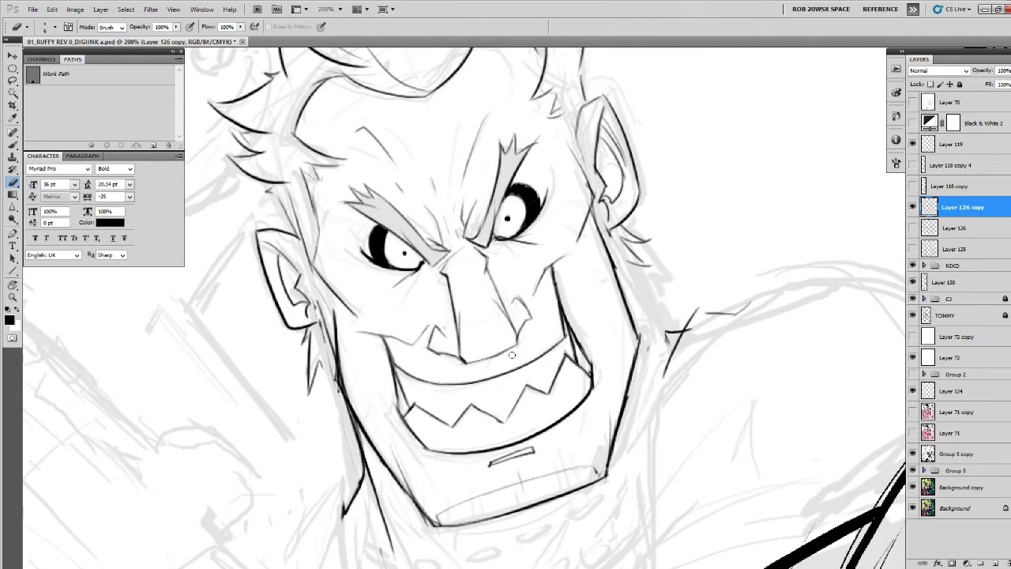
pyautogui.moveTo(453, 306); pyautogui.dragTo(459, 350)
pyautogui.moveTo(459, 315); pyautogui.dragTo(461, 343)
pyautogui.press('b')
pyautogui.moveTo(445, 273); pyautogui.dragTo(458, 345)
pyautogui.hotkey('ctrl', 'alt', 'z')
pyautogui.hotkey('ctrl', 'alt', 'z')
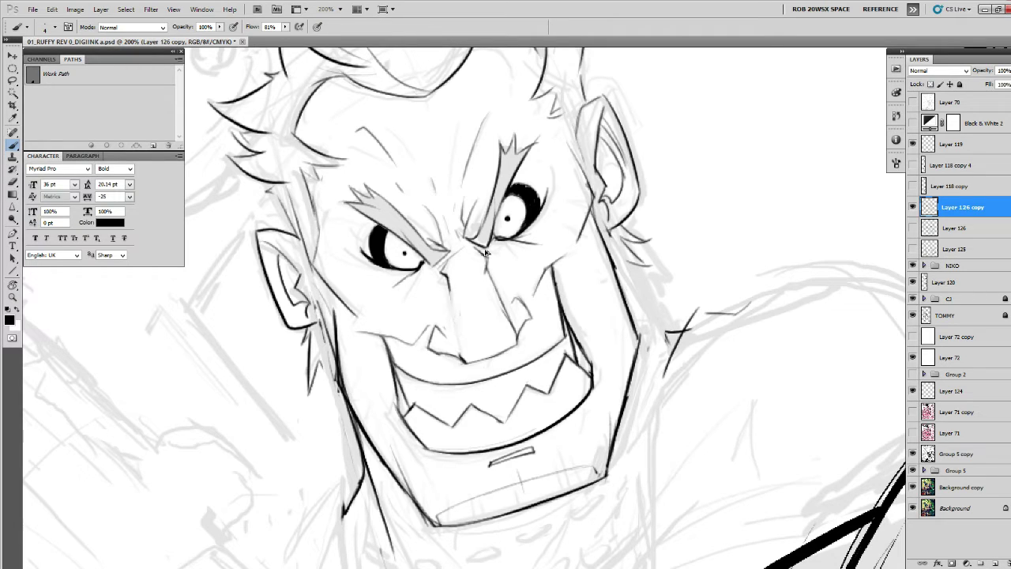
pyautogui.moveTo(509, 285); pyautogui.dragTo(506, 294)
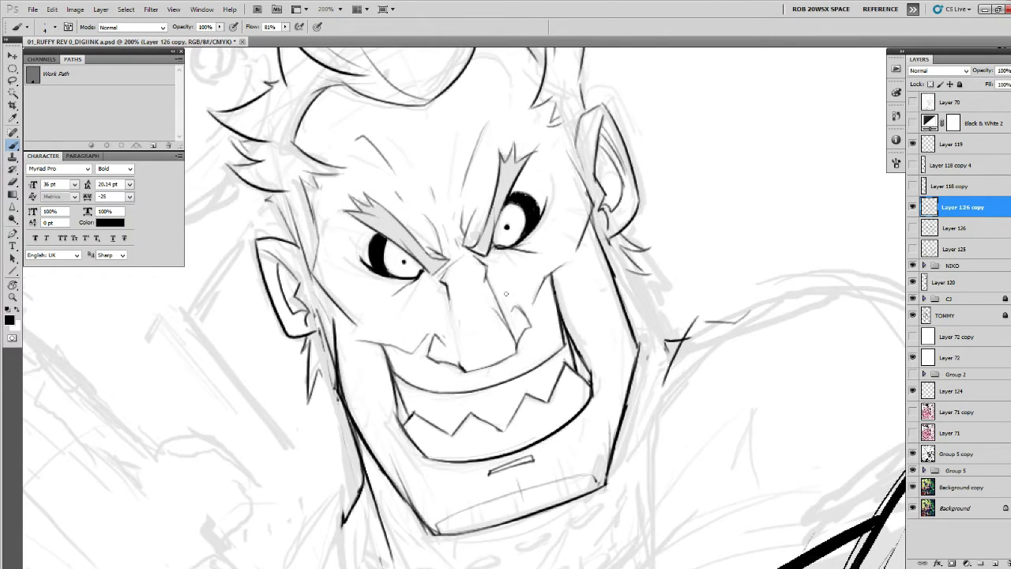
pyautogui.hotkey('ctrl', 'shift', 'z')
pyautogui.hotkey('ctrl', 'shift', 'z')
pyautogui.moveTo(505, 273); pyautogui.dragTo(497, 310)
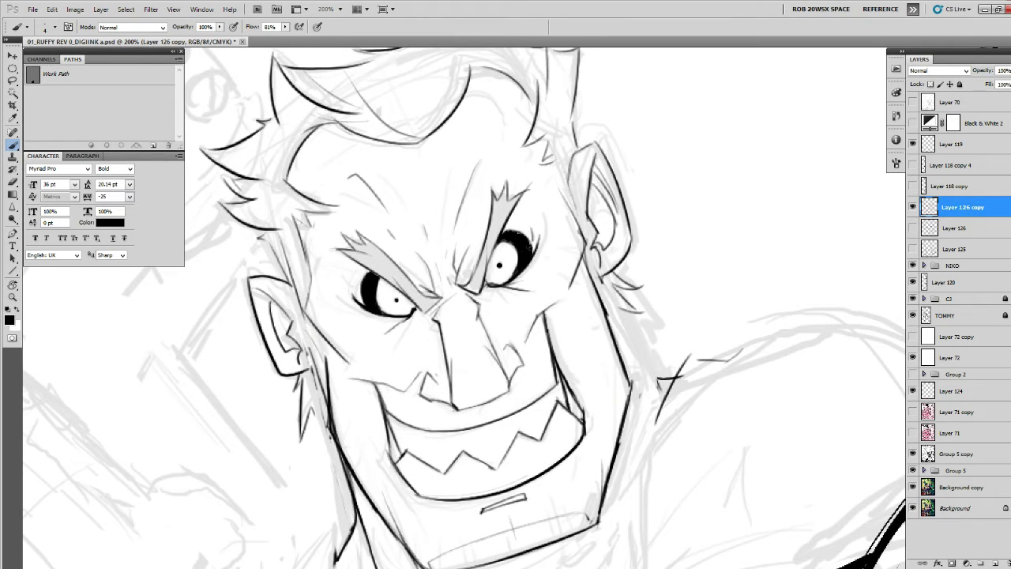
pyautogui.moveTo(517, 223)
pyautogui.mouseDown()
pyautogui.moveTo(510, 257)
pyautogui.moveTo(465, 281)
pyautogui.mouseUp()
pyautogui.moveTo(487, 158); pyautogui.dragTo(504, 259)
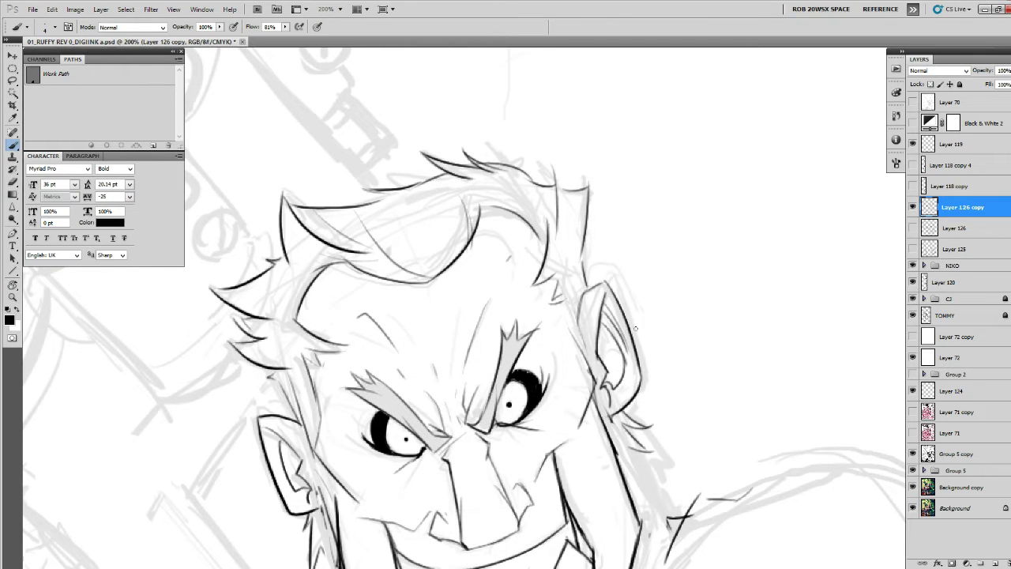
# Duplicate Layer 126 copy and hide the original beneath the new copy.
pyautogui.click(912, 207)
pyautogui.click(912, 207)
pyautogui.hotkey('ctrl', 'j')
pyautogui.click(912, 228)
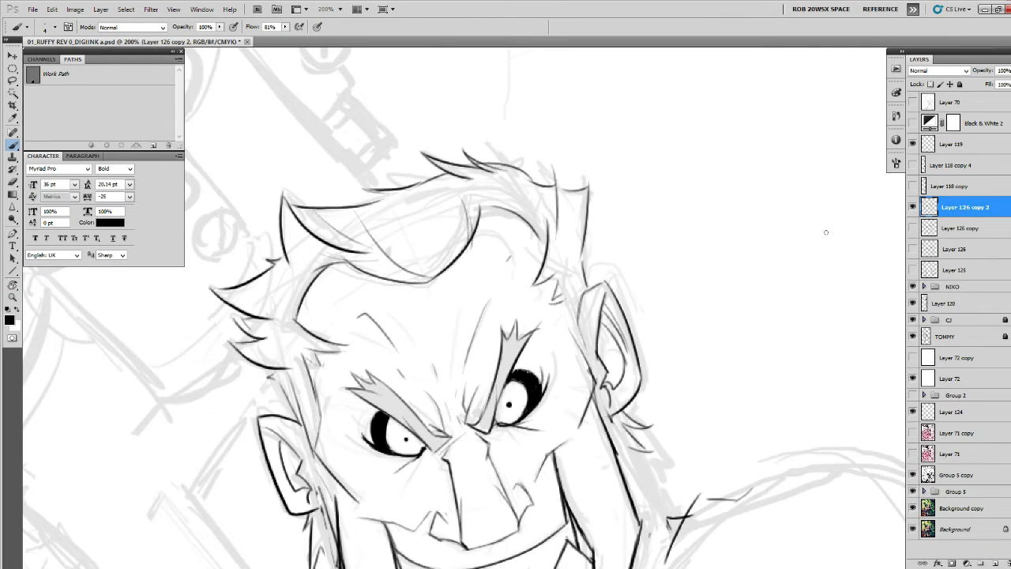
# Delete the inked hair lines from the top of the head and show Layer 72 copy to fade the rough sketch.
pyautogui.moveTo(613, 264); pyautogui.dragTo(641, 322)
pyautogui.press('e')
pyautogui.press('l')
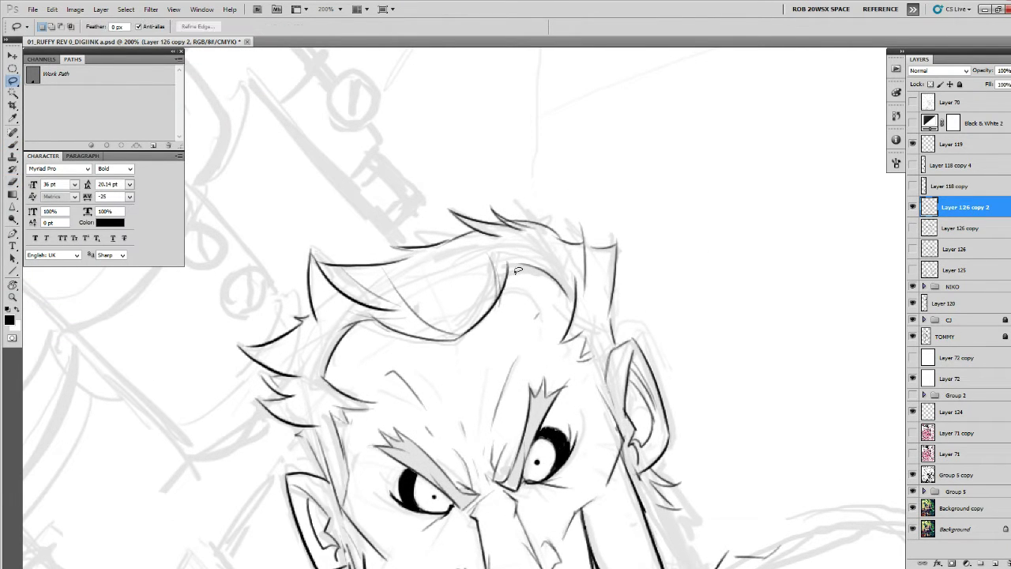
pyautogui.moveTo(519, 264)
pyautogui.mouseDown()
pyautogui.moveTo(461, 349)
pyautogui.moveTo(356, 350)
pyautogui.moveTo(287, 268)
pyautogui.moveTo(514, 156)
pyautogui.moveTo(629, 213)
pyautogui.moveTo(620, 300)
pyautogui.moveTo(550, 347)
pyautogui.moveTo(407, 374)
pyautogui.moveTo(391, 359)
pyautogui.moveTo(363, 365)
pyautogui.moveTo(378, 419)
pyautogui.moveTo(288, 451)
pyautogui.moveTo(327, 227)
pyautogui.moveTo(616, 210)
pyautogui.moveTo(582, 327)
pyautogui.moveTo(471, 353)
pyautogui.mouseUp()
pyautogui.press('Delete')
pyautogui.hotkey('ctrl', 'd')
pyautogui.moveTo(569, 355); pyautogui.dragTo(632, 337)
pyautogui.click(913, 357)
pyautogui.press('v')
pyautogui.press('b')
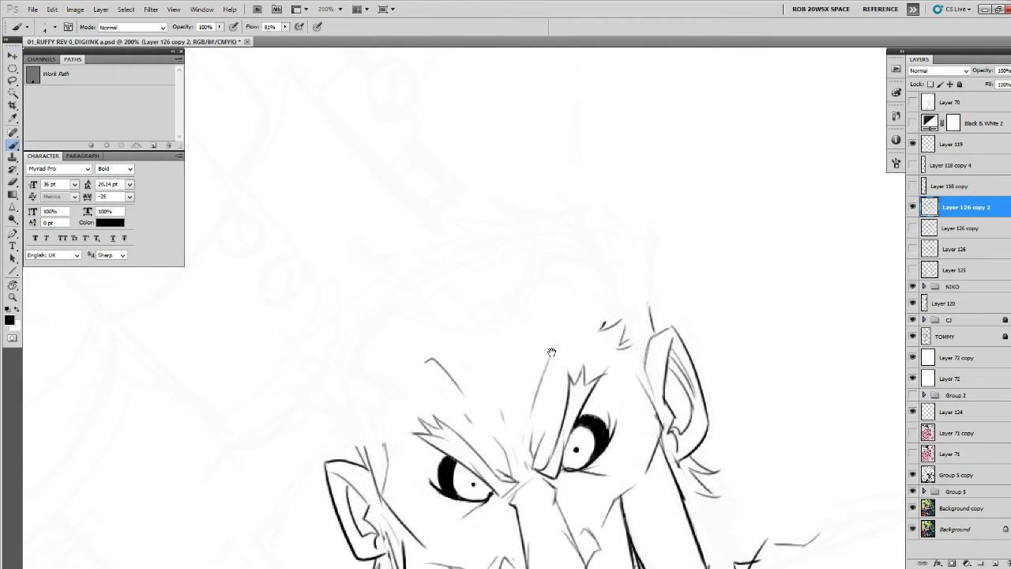
# Sketch a rounded bald skull outline from the left ear over the crown to the hair beside the right ear.
pyautogui.moveTo(547, 352)
pyautogui.mouseDown()
pyautogui.moveTo(586, 352)
pyautogui.moveTo(587, 301)
pyautogui.mouseUp()
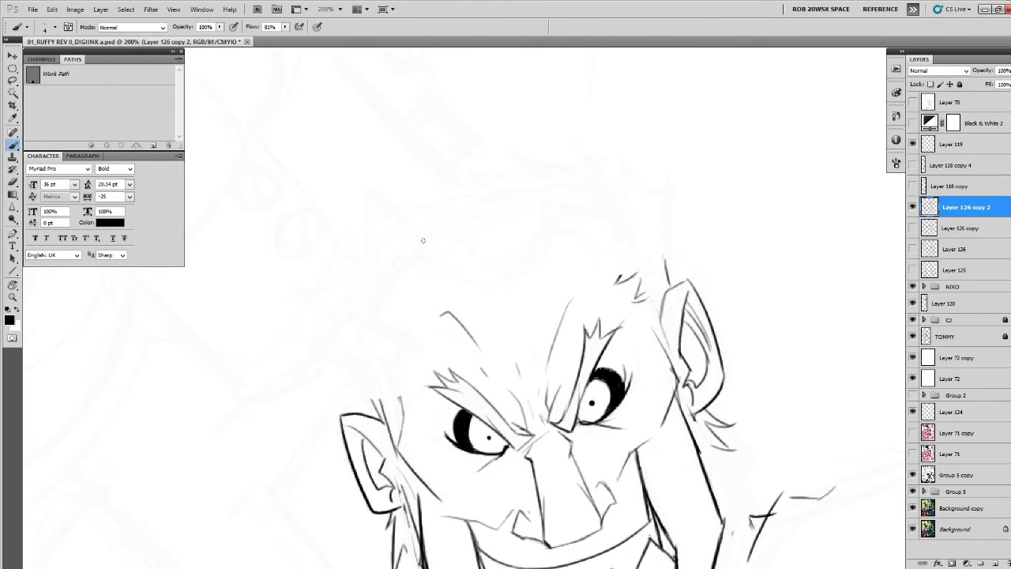
pyautogui.moveTo(464, 215)
pyautogui.mouseDown()
pyautogui.moveTo(362, 316)
pyautogui.moveTo(400, 468)
pyautogui.mouseUp()
pyautogui.moveTo(380, 414); pyautogui.dragTo(413, 487)
pyautogui.moveTo(671, 324); pyautogui.dragTo(646, 353)
pyautogui.moveTo(417, 263)
pyautogui.mouseDown()
pyautogui.moveTo(521, 216)
pyautogui.moveTo(605, 257)
pyautogui.moveTo(620, 338)
pyautogui.moveTo(605, 308)
pyautogui.moveTo(616, 315)
pyautogui.mouseUp()
pyautogui.press('e')
pyautogui.press('b')
pyautogui.moveTo(611, 278)
pyautogui.mouseDown()
pyautogui.moveTo(602, 298)
pyautogui.moveTo(631, 353)
pyautogui.mouseUp()
pyautogui.moveTo(620, 278); pyautogui.dragTo(631, 314)
# Draw spiky hair tufts along the left side of the skull and a short sideburn above the left ear.
pyautogui.moveTo(616, 254)
pyautogui.mouseDown()
pyautogui.moveTo(672, 263)
pyautogui.moveTo(469, 250)
pyautogui.moveTo(490, 242)
pyautogui.moveTo(429, 216)
pyautogui.moveTo(463, 257)
pyautogui.moveTo(405, 311)
pyautogui.moveTo(372, 311)
pyautogui.mouseUp()
pyautogui.moveTo(372, 312)
pyautogui.mouseDown()
pyautogui.moveTo(420, 332)
pyautogui.moveTo(454, 278)
pyautogui.moveTo(396, 325)
pyautogui.mouseUp()
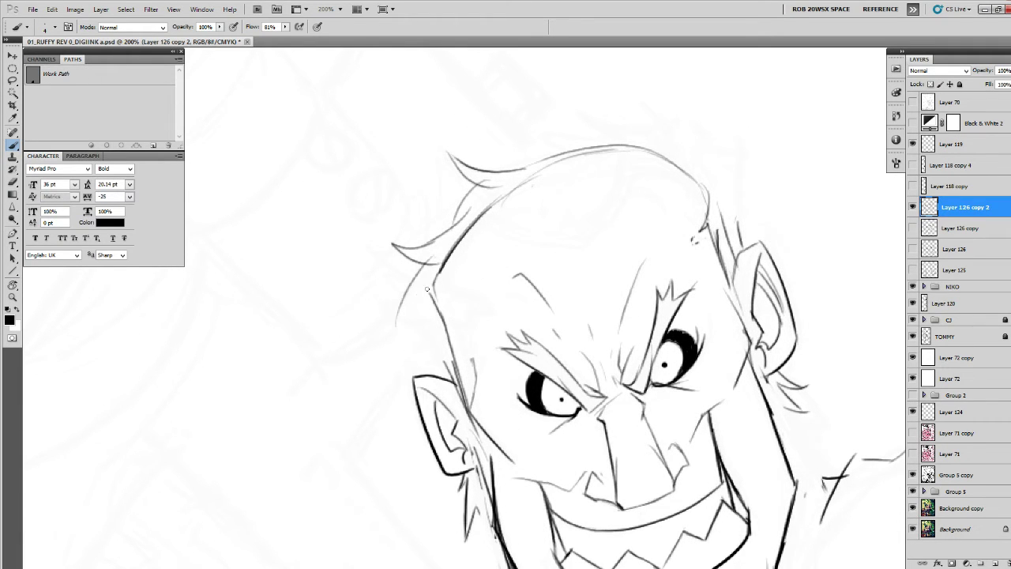
pyautogui.moveTo(424, 290)
pyautogui.mouseDown()
pyautogui.moveTo(388, 355)
pyautogui.moveTo(415, 307)
pyautogui.moveTo(396, 331)
pyautogui.moveTo(430, 312)
pyautogui.moveTo(427, 363)
pyautogui.moveTo(411, 279)
pyautogui.moveTo(368, 277)
pyautogui.mouseUp()
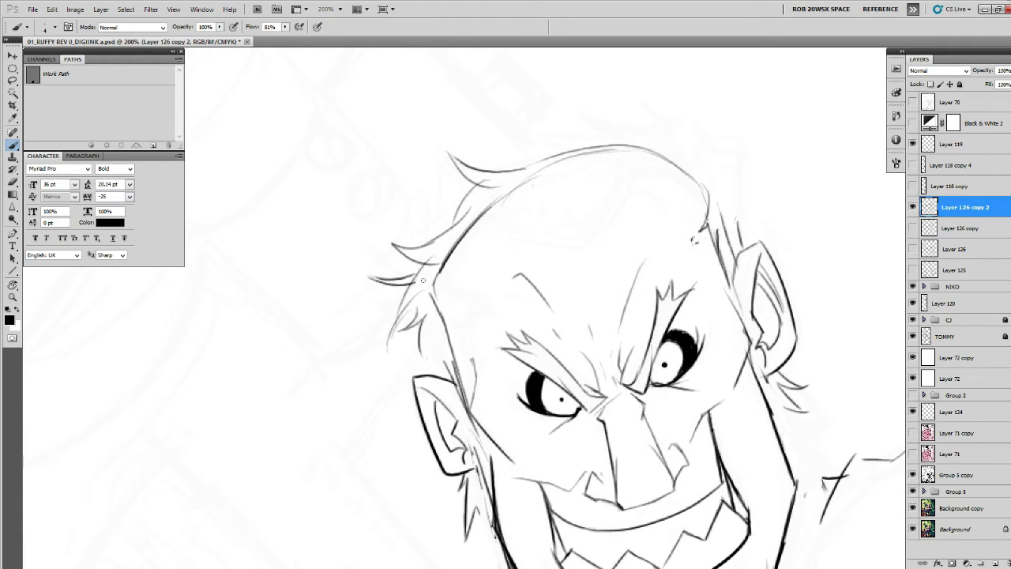
pyautogui.moveTo(415, 349)
pyautogui.mouseDown()
pyautogui.moveTo(432, 341)
pyautogui.moveTo(444, 380)
pyautogui.mouseUp()
# Ink the outer hair outline across the crown with pointed tufts down the right side to the ear.
pyautogui.moveTo(705, 289); pyautogui.dragTo(619, 360)
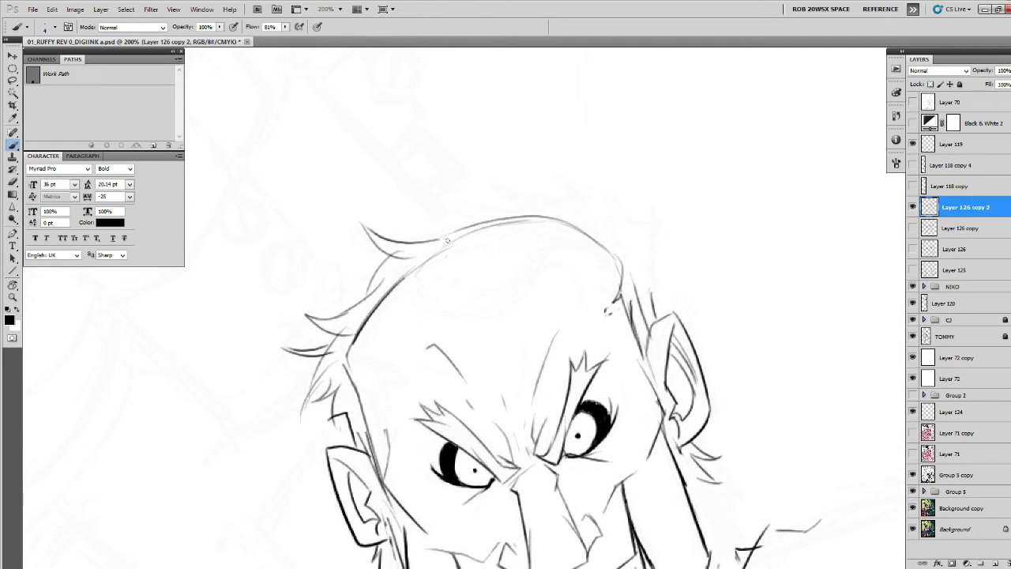
pyautogui.moveTo(439, 243); pyautogui.dragTo(567, 213)
pyautogui.moveTo(612, 272); pyautogui.dragTo(591, 311)
pyautogui.moveTo(499, 251)
pyautogui.mouseDown()
pyautogui.moveTo(572, 230)
pyautogui.moveTo(544, 256)
pyautogui.mouseUp()
pyautogui.moveTo(544, 255)
pyautogui.mouseDown()
pyautogui.moveTo(612, 303)
pyautogui.moveTo(643, 305)
pyautogui.moveTo(611, 301)
pyautogui.mouseUp()
pyautogui.moveTo(611, 301); pyautogui.dragTo(617, 338)
pyautogui.moveTo(574, 276); pyautogui.dragTo(601, 262)
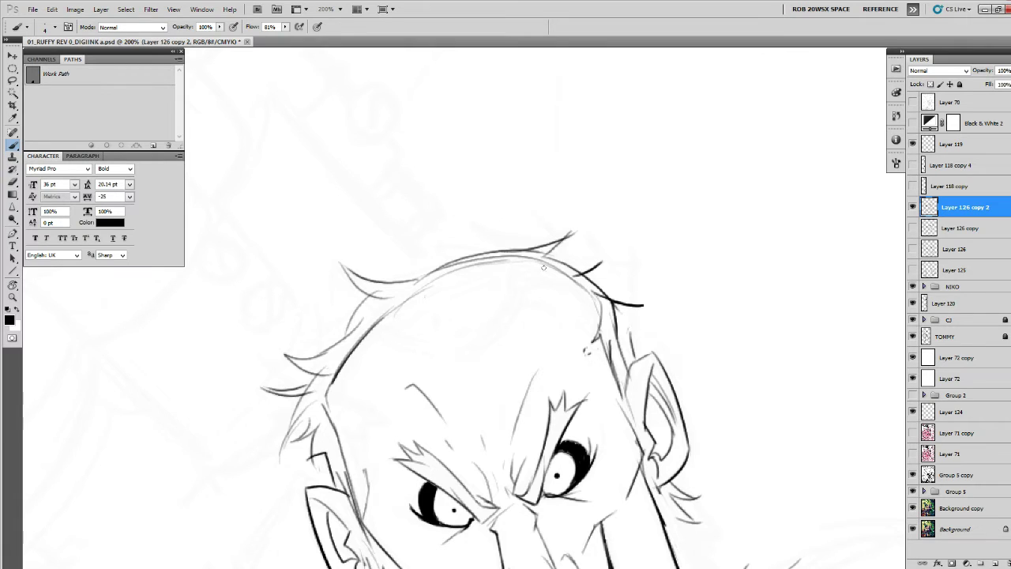
# Ink a thick curved hairline across the top of the forehead to the right temple.
pyautogui.moveTo(535, 261); pyautogui.dragTo(588, 307)
pyautogui.moveTo(589, 309); pyautogui.dragTo(587, 278)
pyautogui.moveTo(600, 283); pyautogui.dragTo(418, 259)
pyautogui.press('z')
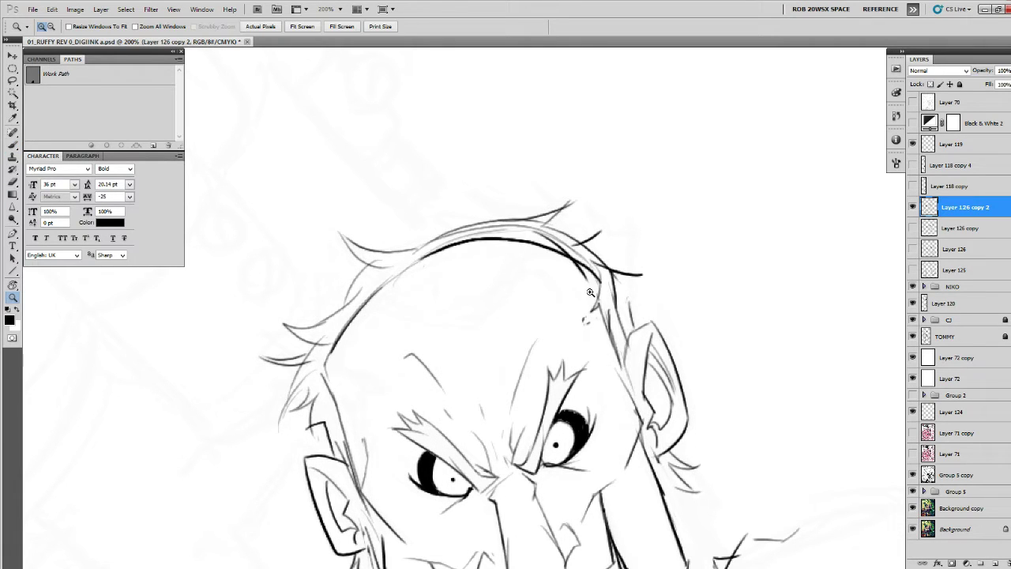
pyautogui.keyDown('alt'); pyautogui.click(590, 292); pyautogui.keyUp('alt')
pyautogui.moveTo(627, 353)
pyautogui.mouseDown()
pyautogui.moveTo(616, 283)
pyautogui.moveTo(589, 339)
pyautogui.moveTo(545, 310)
pyautogui.mouseUp()
pyautogui.press('b')
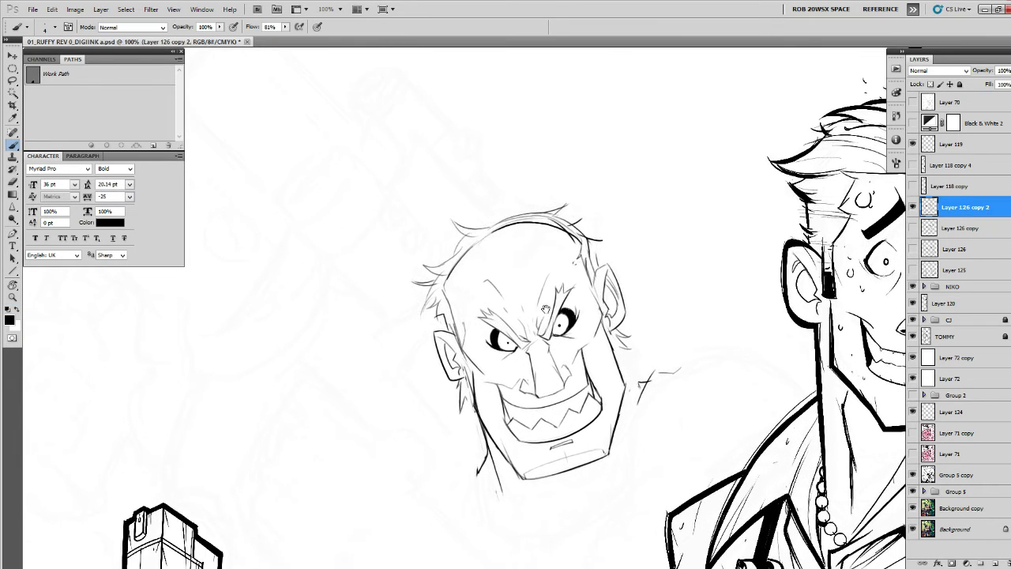
# Try a curved hair strand falling from the crown across the front hairline.
pyautogui.moveTo(529, 255)
pyautogui.mouseDown()
pyautogui.moveTo(542, 286)
pyautogui.moveTo(530, 309)
pyautogui.moveTo(485, 325)
pyautogui.moveTo(540, 260)
pyautogui.moveTo(538, 236)
pyautogui.moveTo(507, 310)
pyautogui.mouseUp()
pyautogui.press('z')
pyautogui.click(529, 280)
pyautogui.press('b')
pyautogui.press('b')
pyautogui.moveTo(556, 216)
pyautogui.mouseDown()
pyautogui.moveTo(532, 311)
pyautogui.moveTo(607, 327)
pyautogui.moveTo(618, 345)
pyautogui.mouseUp()
pyautogui.hotkey('ctrl', 'alt', 'z')
pyautogui.hotkey('ctrl', 'alt', 'z')
pyautogui.hotkey('ctrl', 'alt', 'z')
pyautogui.hotkey('ctrl', 'alt', 'z')
pyautogui.hotkey('ctrl', 'alt', 'z')
pyautogui.hotkey('ctrl', 'alt', 'z')
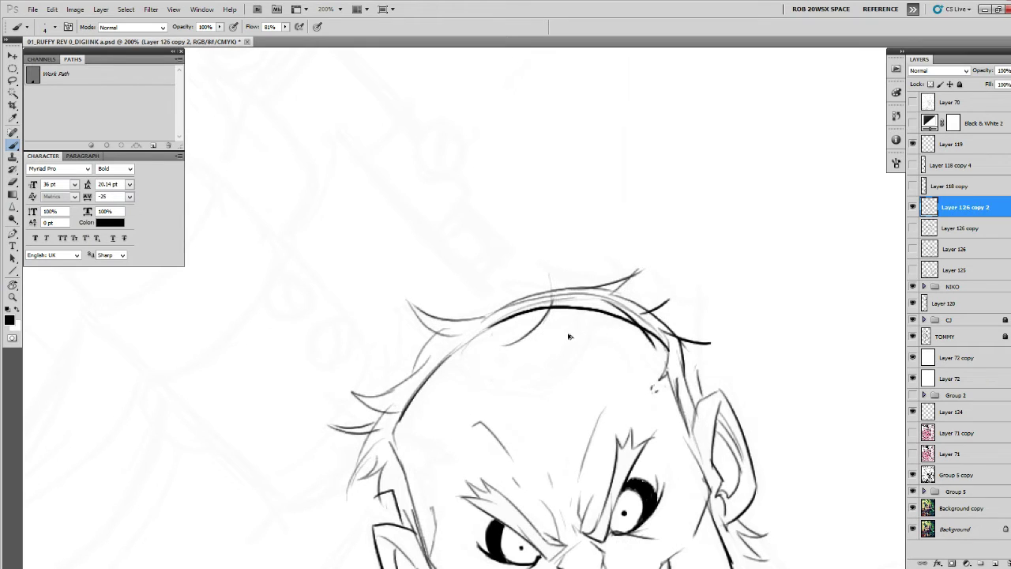
pyautogui.hotkey('ctrl', 'alt', 'z')
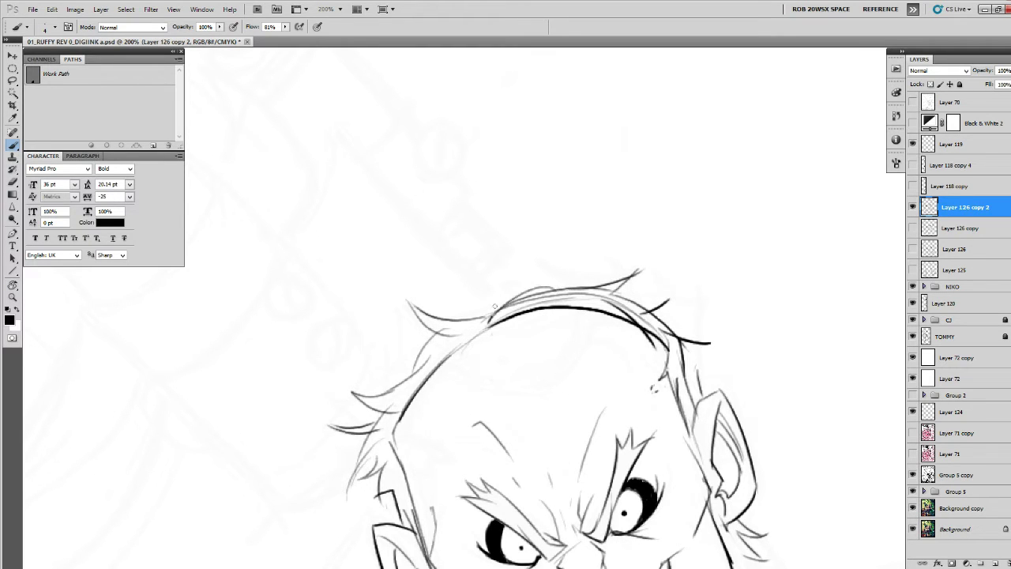
# Add short upright hair tufts along the top of the head.
pyautogui.moveTo(496, 275); pyautogui.dragTo(489, 322)
pyautogui.moveTo(557, 248)
pyautogui.mouseDown()
pyautogui.moveTo(544, 282)
pyautogui.moveTo(605, 288)
pyautogui.mouseUp()
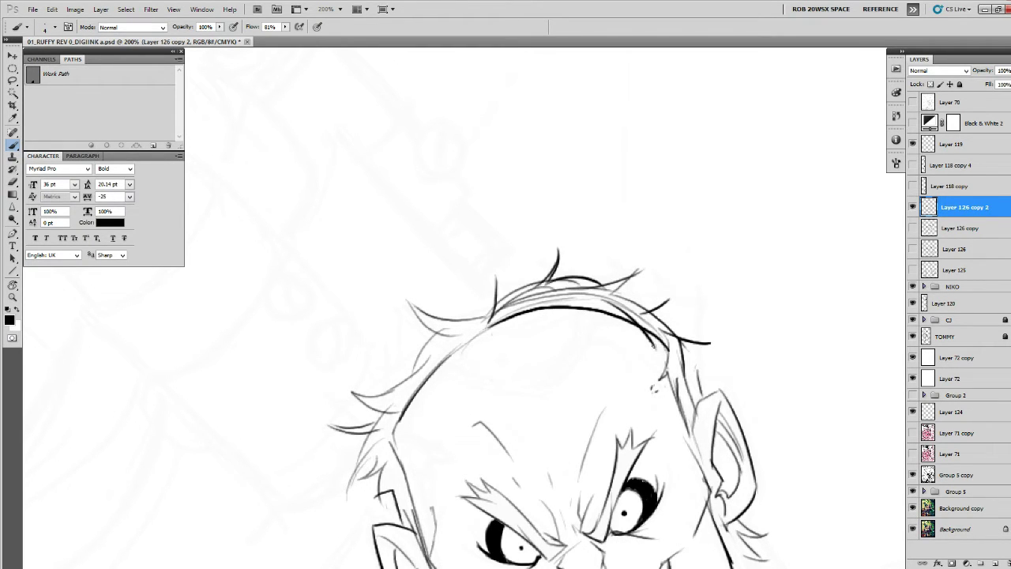
pyautogui.moveTo(656, 369); pyautogui.dragTo(639, 270)
pyautogui.press('z')
pyautogui.keyDown('alt'); pyautogui.click(638, 271); pyautogui.keyUp('alt')
pyautogui.keyDown('alt'); pyautogui.click(638, 271); pyautogui.keyUp('alt')
pyautogui.keyDown('alt'); pyautogui.click(638, 271); pyautogui.keyUp('alt')
pyautogui.moveTo(680, 368)
pyautogui.mouseDown()
pyautogui.moveTo(675, 377)
pyautogui.moveTo(567, 321)
pyautogui.mouseUp()
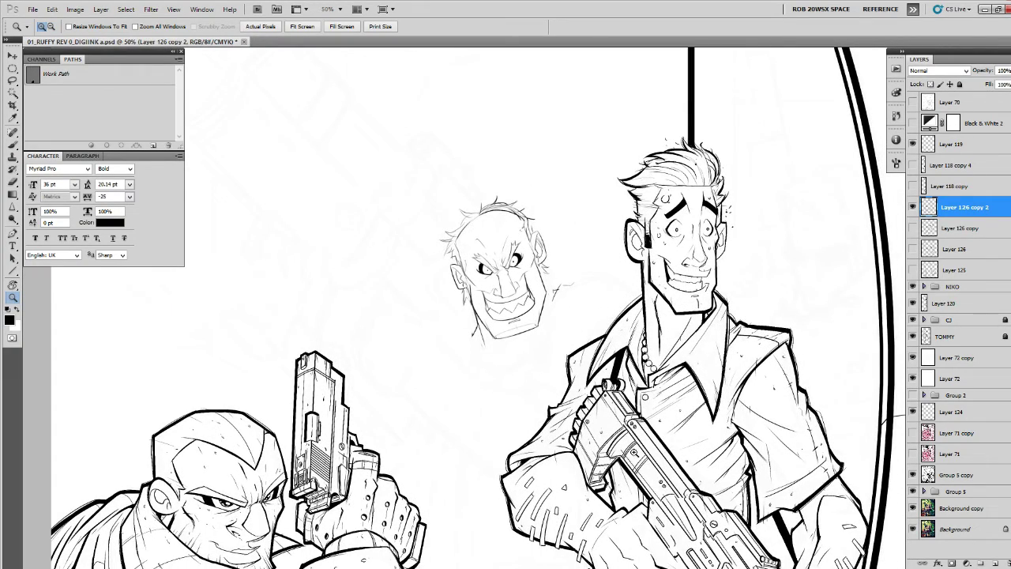
# Sketch light creases on the forehead, contour lines at both temples and a thin curve beneath the hairline.
pyautogui.click(496, 249)
pyautogui.press('b')
pyautogui.moveTo(518, 208); pyautogui.dragTo(518, 223)
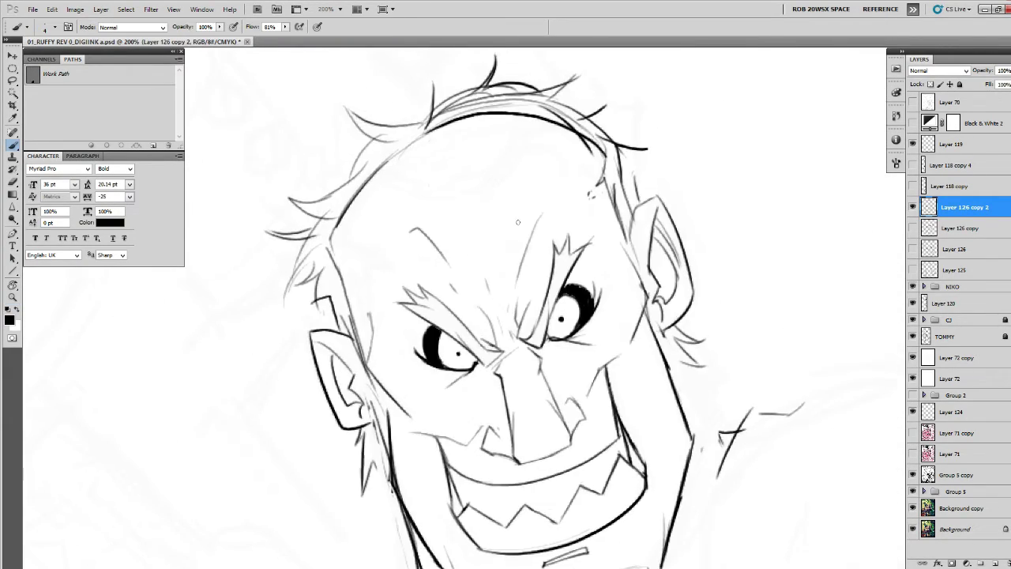
pyautogui.moveTo(522, 172)
pyautogui.mouseDown()
pyautogui.moveTo(507, 221)
pyautogui.moveTo(529, 272)
pyautogui.mouseUp()
pyautogui.moveTo(510, 218); pyautogui.dragTo(528, 215)
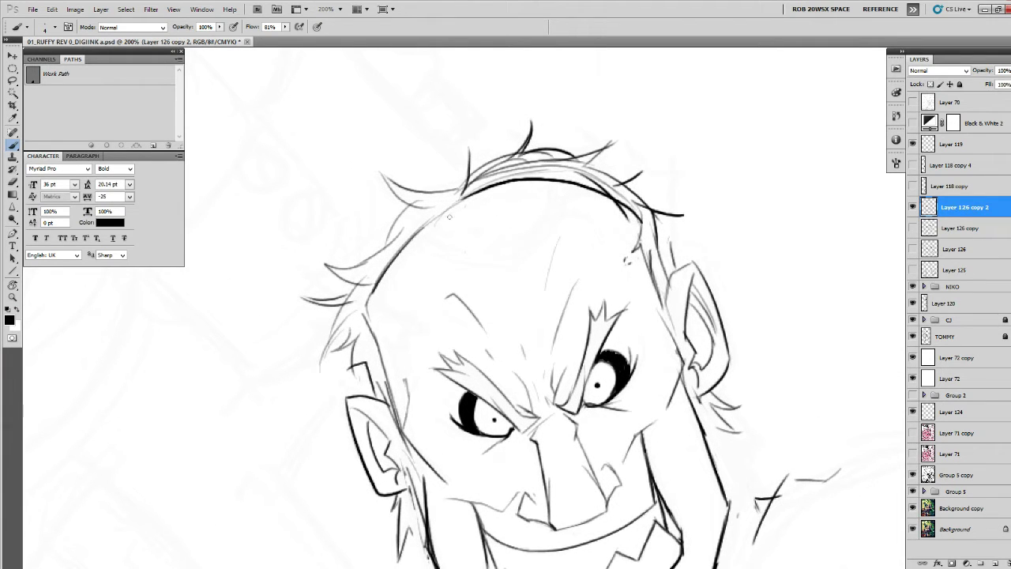
pyautogui.moveTo(370, 300)
pyautogui.mouseDown()
pyautogui.moveTo(400, 326)
pyautogui.moveTo(409, 355)
pyautogui.mouseUp()
pyautogui.moveTo(589, 200); pyautogui.dragTo(598, 246)
pyautogui.moveTo(395, 273); pyautogui.dragTo(558, 186)
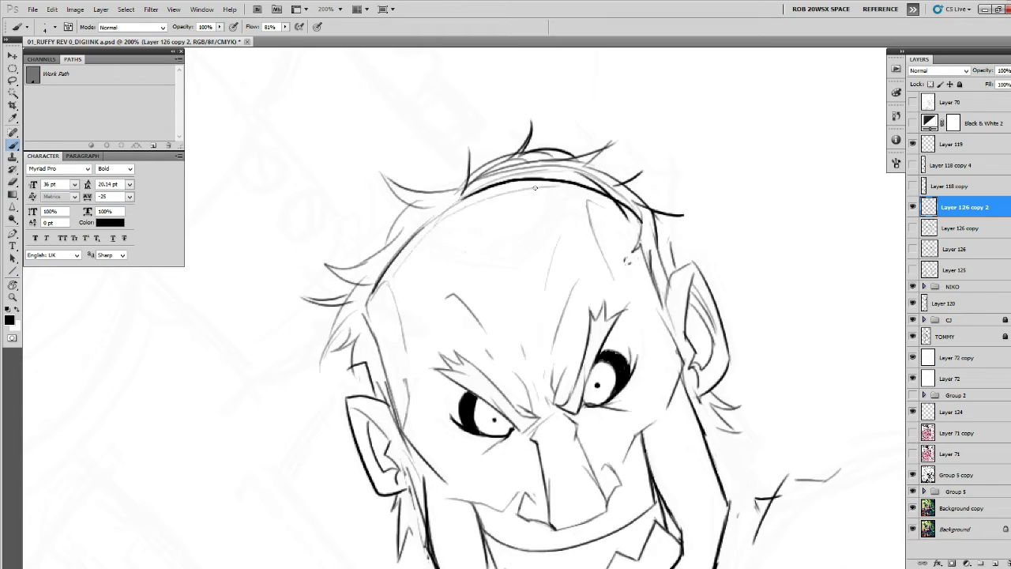
pyautogui.moveTo(478, 201)
pyautogui.mouseDown()
pyautogui.moveTo(510, 296)
pyautogui.moveTo(526, 311)
pyautogui.moveTo(514, 176)
pyautogui.mouseUp()
pyautogui.moveTo(537, 208); pyautogui.dragTo(529, 210)
# Erase and redraw the left jaw line from below the ear to the chin, and extend the left neck line up to it.
pyautogui.press('e')
pyautogui.moveTo(418, 397)
pyautogui.mouseDown()
pyautogui.moveTo(438, 464)
pyautogui.moveTo(401, 378)
pyautogui.moveTo(425, 418)
pyautogui.moveTo(419, 404)
pyautogui.mouseUp()
pyautogui.press('b')
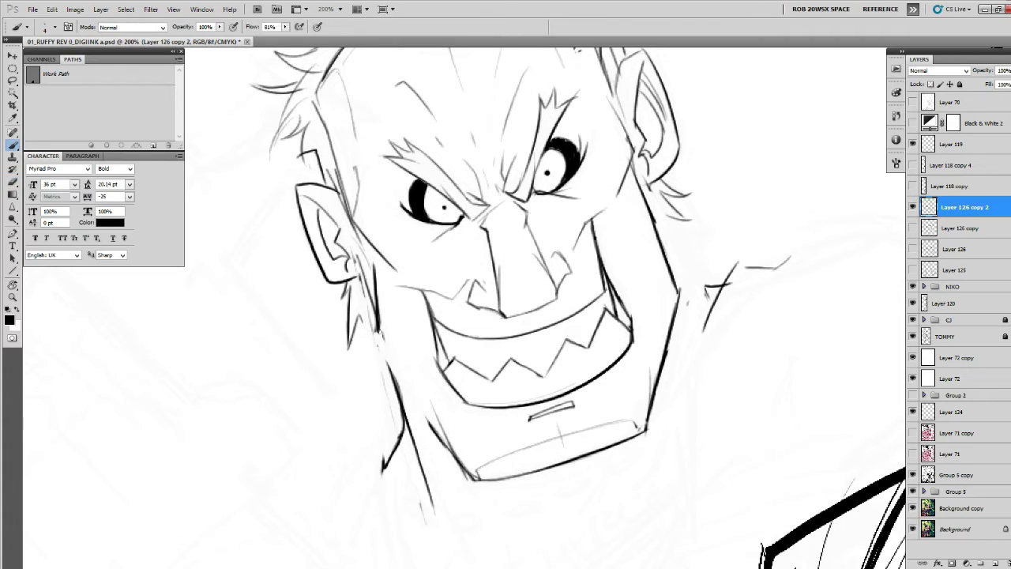
pyautogui.moveTo(379, 329); pyautogui.dragTo(448, 445)
pyautogui.moveTo(409, 382); pyautogui.dragTo(460, 465)
pyautogui.press('e')
pyautogui.moveTo(428, 419); pyautogui.dragTo(444, 447)
pyautogui.moveTo(448, 450); pyautogui.dragTo(421, 405)
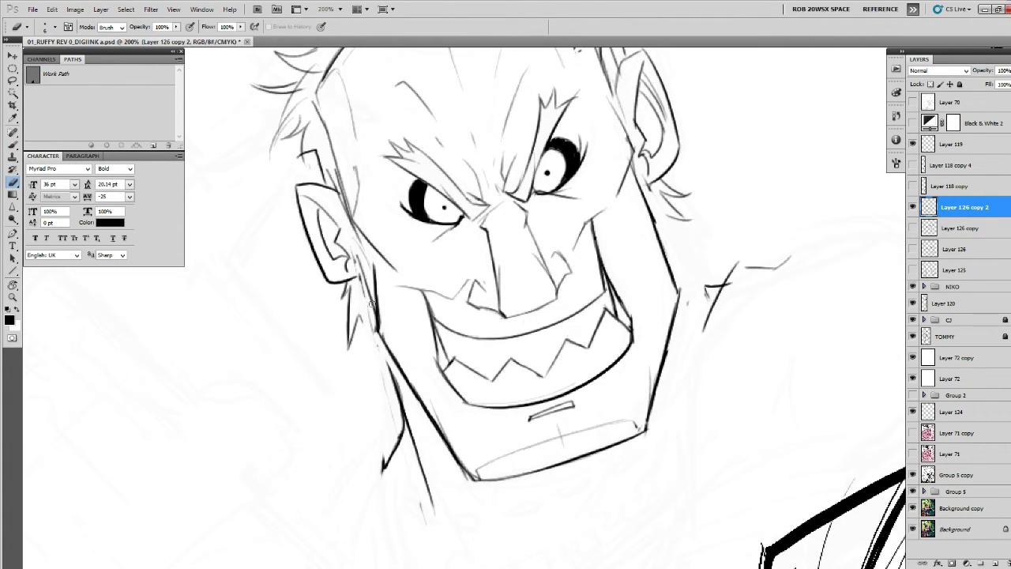
pyautogui.press('b')
pyautogui.moveTo(379, 330); pyautogui.dragTo(403, 414)
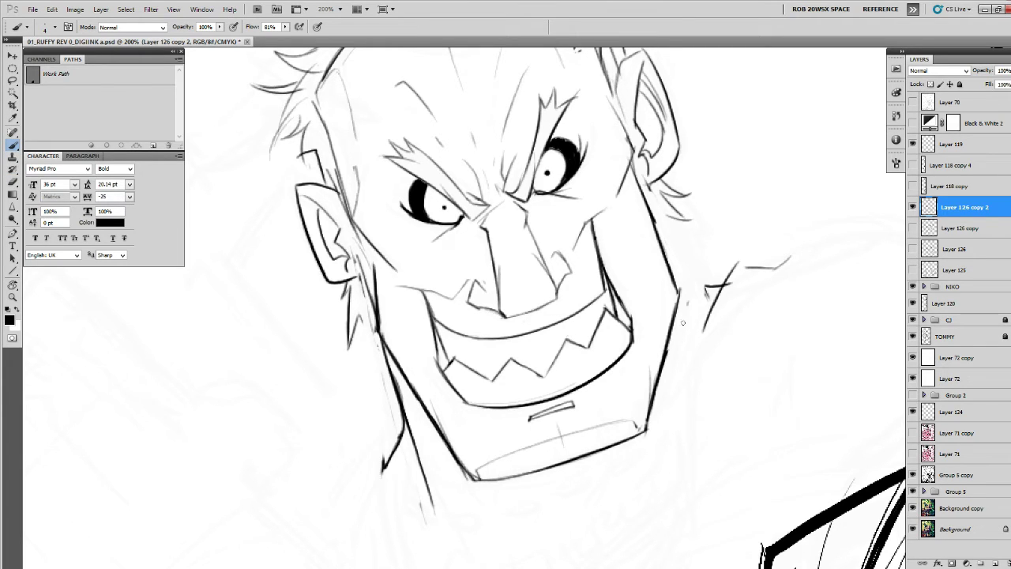
# Ink the right neck line from below the ear down to the shoulder stroke, doubling the jaw edge.
pyautogui.moveTo(683, 322)
pyautogui.mouseDown()
pyautogui.moveTo(687, 331)
pyautogui.moveTo(619, 373)
pyautogui.mouseUp()
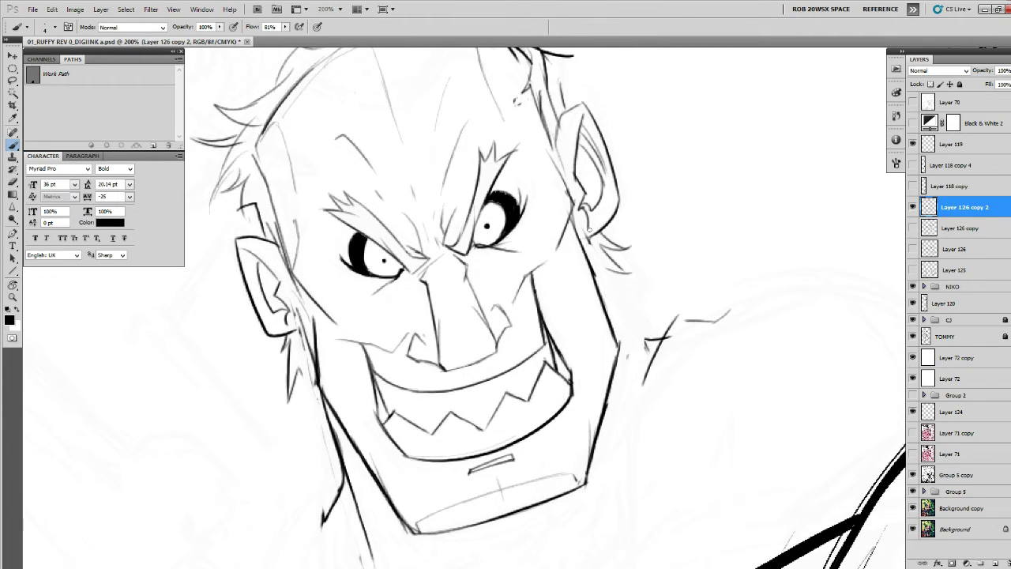
pyautogui.moveTo(587, 238); pyautogui.dragTo(617, 324)
pyautogui.moveTo(588, 241); pyautogui.dragTo(630, 350)
pyautogui.moveTo(593, 266); pyautogui.dragTo(631, 355)
pyautogui.moveTo(619, 329)
pyautogui.mouseDown()
pyautogui.moveTo(633, 347)
pyautogui.moveTo(653, 346)
pyautogui.mouseUp()
pyautogui.moveTo(627, 284)
pyautogui.mouseDown()
pyautogui.moveTo(647, 334)
pyautogui.moveTo(619, 304)
pyautogui.mouseUp()
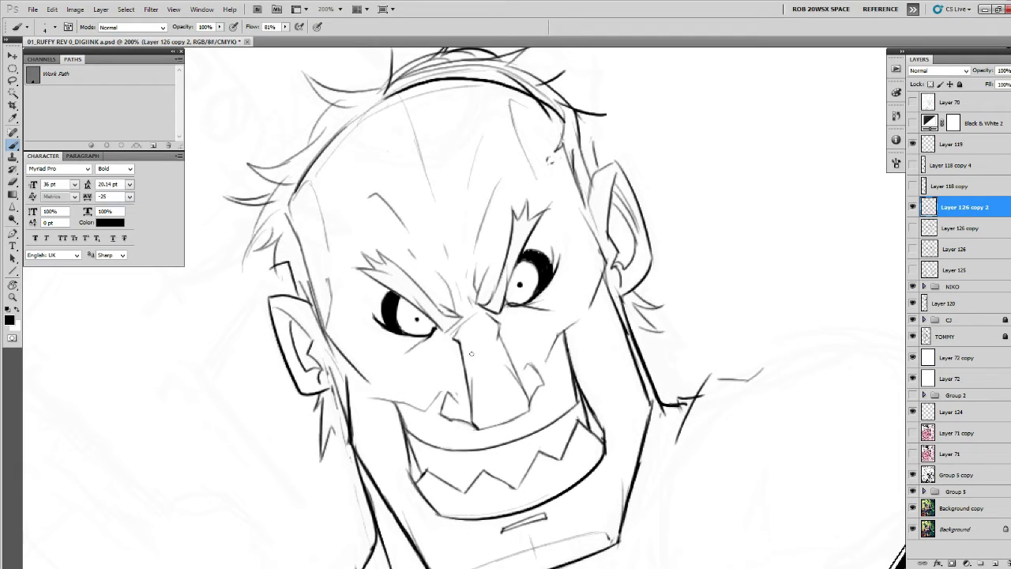
# Select the left side of the nose with its nostril and nudge it slightly inward.
pyautogui.press('l')
pyautogui.moveTo(460, 323)
pyautogui.mouseDown()
pyautogui.moveTo(442, 391)
pyautogui.moveTo(466, 431)
pyautogui.moveTo(461, 324)
pyautogui.mouseUp()
pyautogui.hotkey('ctrl', 't')
pyautogui.moveTo(470, 439); pyautogui.dragTo(474, 436)
pyautogui.press('Return')
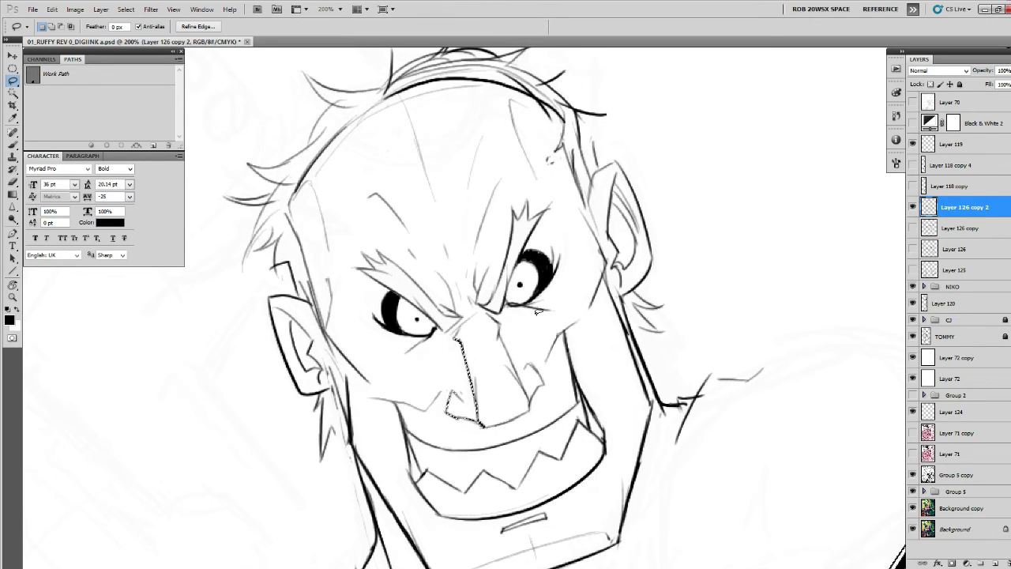
pyautogui.hotkey('ctrl', 'd')
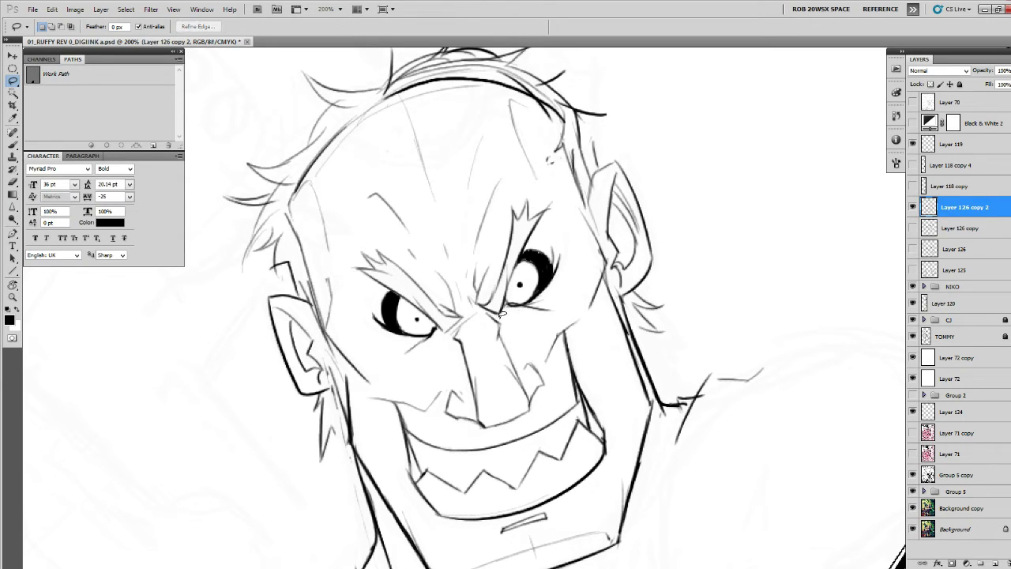
# Select the right side line of the nose and adjust its position slightly with a free transform.
pyautogui.moveTo(499, 311)
pyautogui.mouseDown()
pyautogui.moveTo(501, 365)
pyautogui.moveTo(549, 385)
pyautogui.moveTo(493, 311)
pyautogui.moveTo(479, 317)
pyautogui.mouseUp()
pyautogui.hotkey('ctrl', 't')
pyautogui.moveTo(511, 426); pyautogui.dragTo(509, 430)
pyautogui.press('Return')
pyautogui.hotkey('ctrl', 'd')
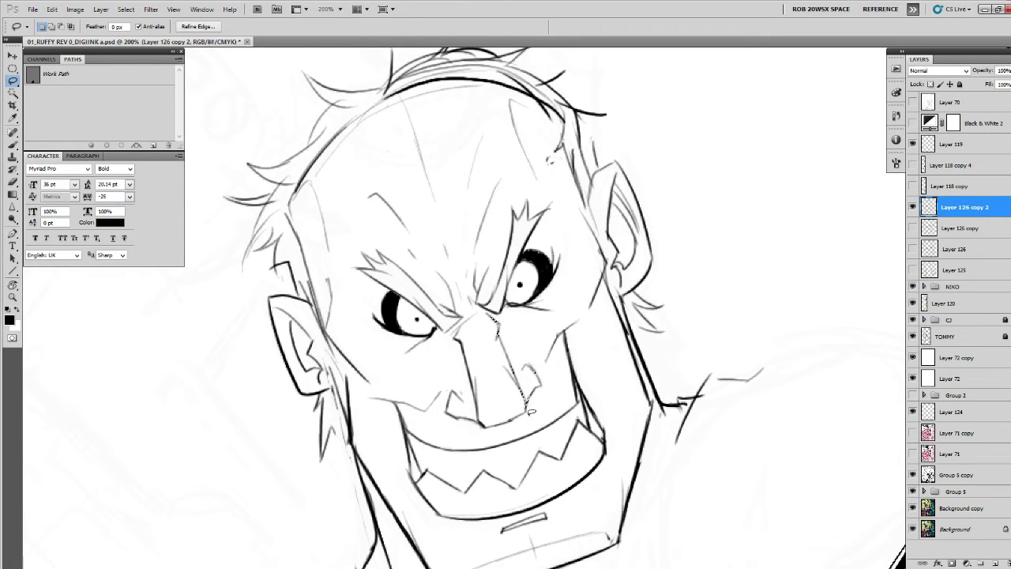
# Select the whole nose and rotate it by 1.29 degrees.
pyautogui.moveTo(503, 324)
pyautogui.mouseDown()
pyautogui.moveTo(490, 312)
pyautogui.moveTo(455, 328)
pyautogui.moveTo(446, 393)
pyautogui.moveTo(545, 402)
pyautogui.moveTo(501, 316)
pyautogui.mouseUp()
pyautogui.hotkey('ctrl', 't')
pyautogui.moveTo(567, 303); pyautogui.dragTo(569, 305)
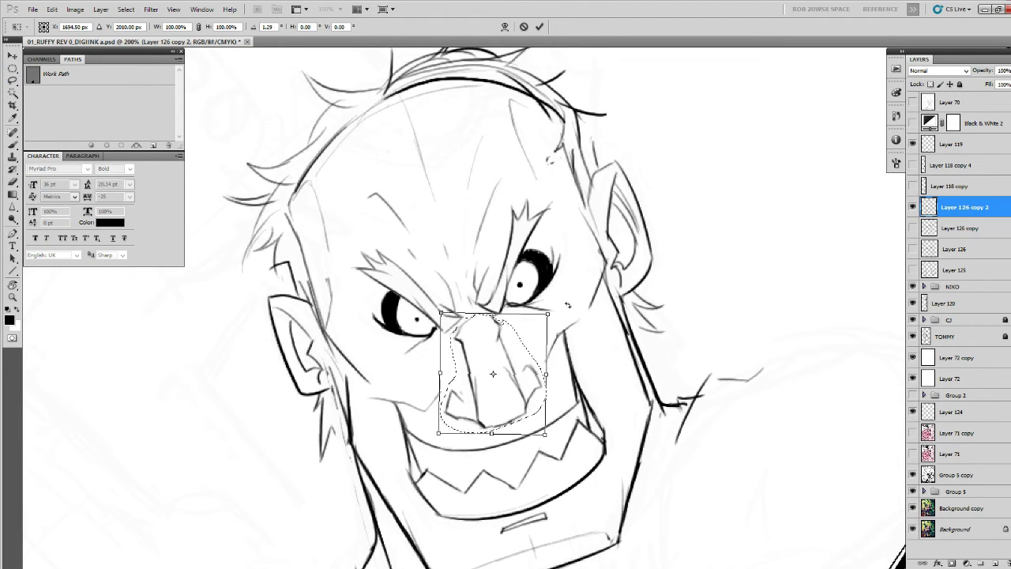
pyautogui.press('Return')
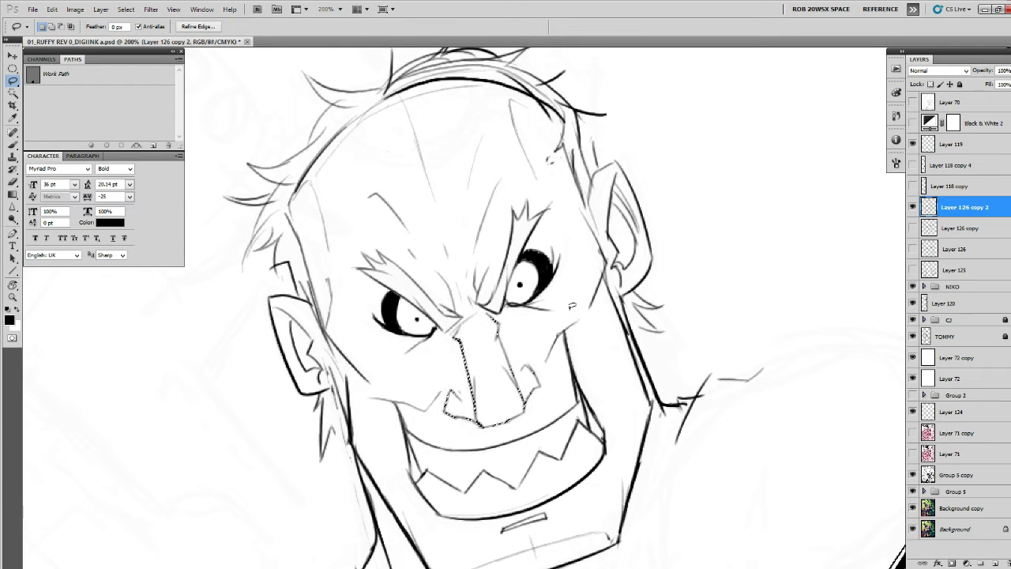
pyautogui.hotkey('ctrl', 'd')
# Try dark curved hair strands hanging over the middle of the forehead.
pyautogui.scroll(4, 562, 324)
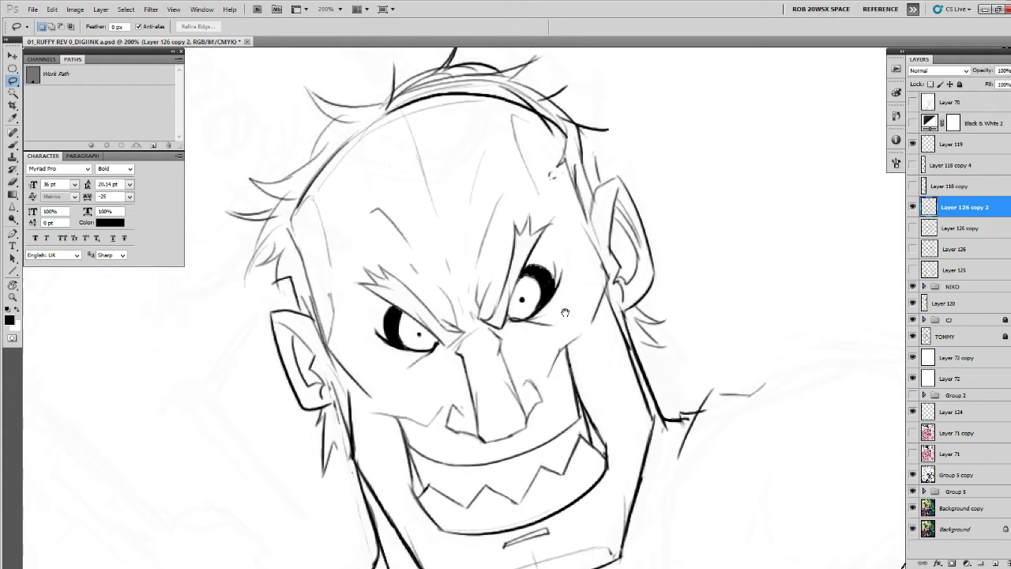
pyautogui.press('b')
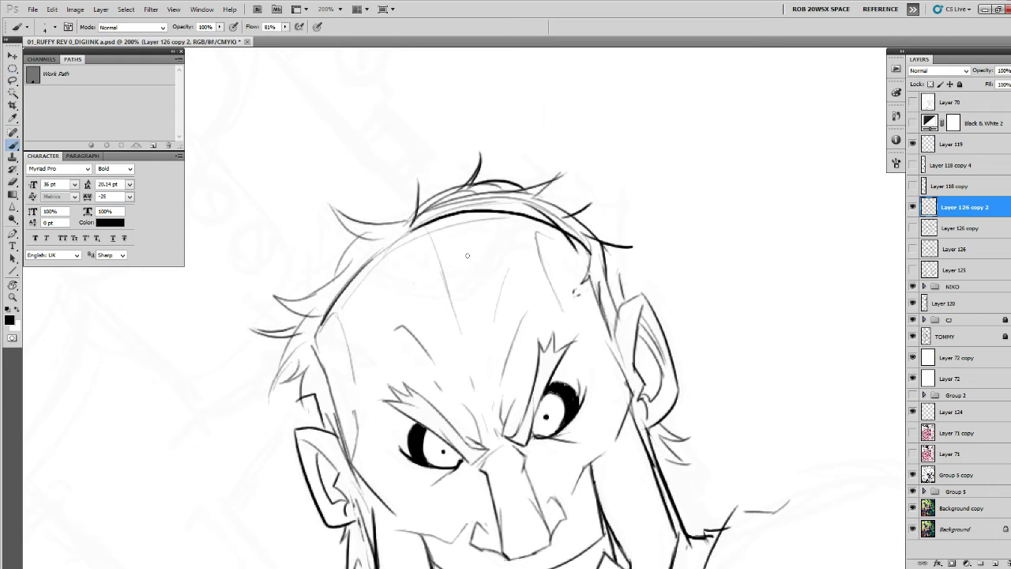
pyautogui.moveTo(475, 257)
pyautogui.mouseDown()
pyautogui.moveTo(510, 289)
pyautogui.moveTo(508, 216)
pyautogui.mouseUp()
pyautogui.moveTo(469, 279)
pyautogui.mouseDown()
pyautogui.moveTo(534, 208)
pyautogui.moveTo(468, 279)
pyautogui.moveTo(489, 258)
pyautogui.mouseUp()
pyautogui.press('z')
pyautogui.keyDown('alt'); pyautogui.click(526, 274); pyautogui.keyUp('alt')
pyautogui.keyDown('alt'); pyautogui.click(526, 274); pyautogui.keyUp('alt')
pyautogui.keyDown('alt'); pyautogui.click(526, 274); pyautogui.keyUp('alt')
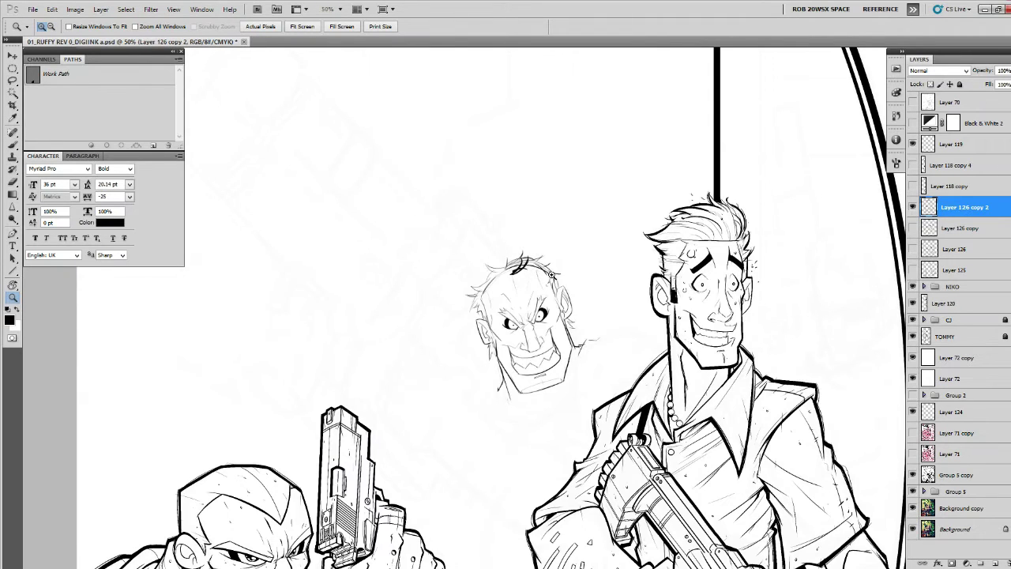
pyautogui.hotkey('ctrl', 'alt', 'z')
pyautogui.hotkey('ctrl', 'alt', 'z')
pyautogui.hotkey('ctrl', 'alt', 'z')
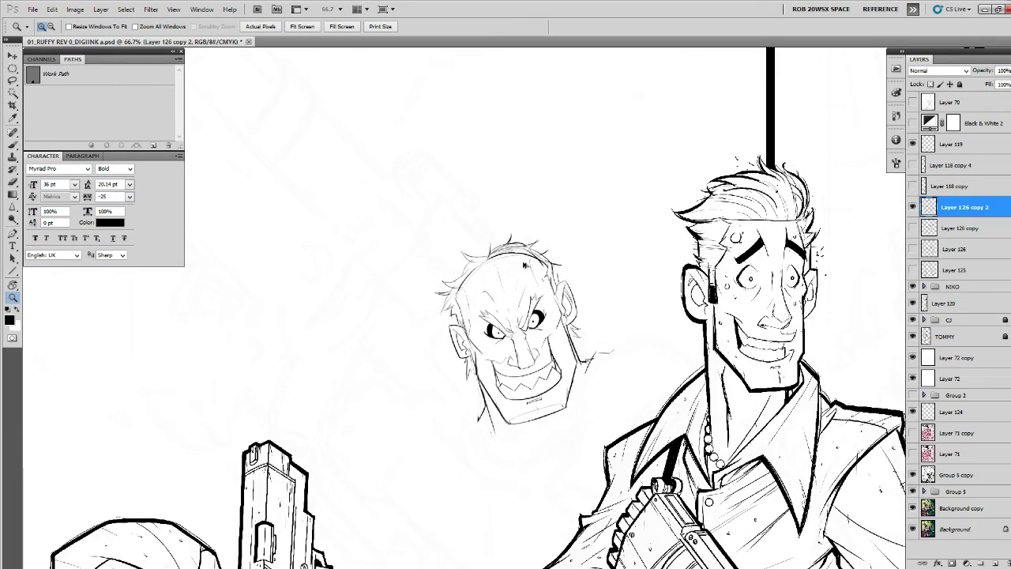
# Try bold strokes with a larger brush across the top of the hair.
pyautogui.press('b')
pyautogui.moveTo(512, 267)
pyautogui.mouseDown()
pyautogui.moveTo(510, 242)
pyautogui.moveTo(488, 230)
pyautogui.mouseUp()
pyautogui.hotkey('ctrl', 'z')
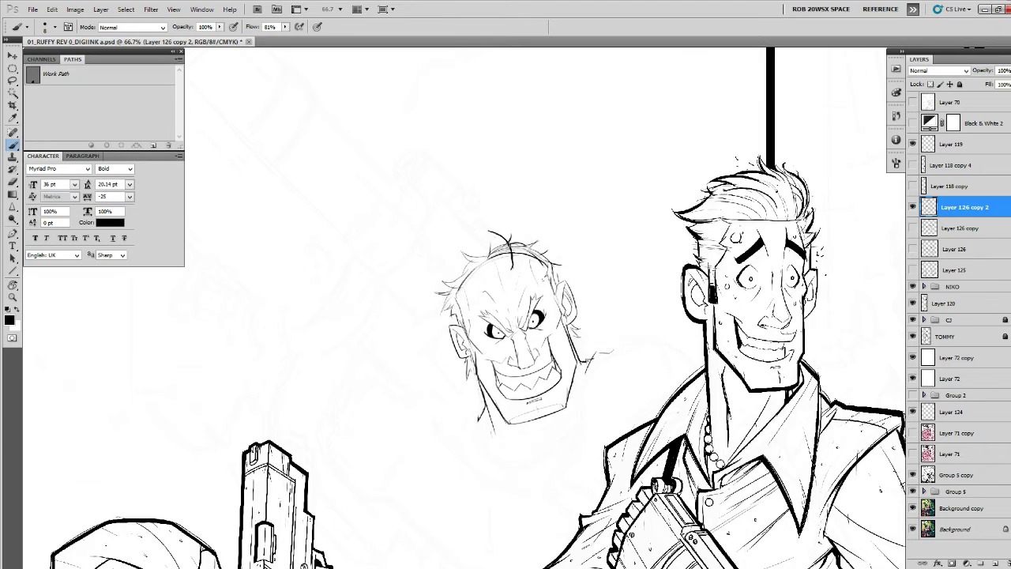
# Erase the trial strokes and the left tufts on top of the head using the ROB RUFFY DRAW eraser brush.
pyautogui.press('e')
pyautogui.rightClick(497, 233)
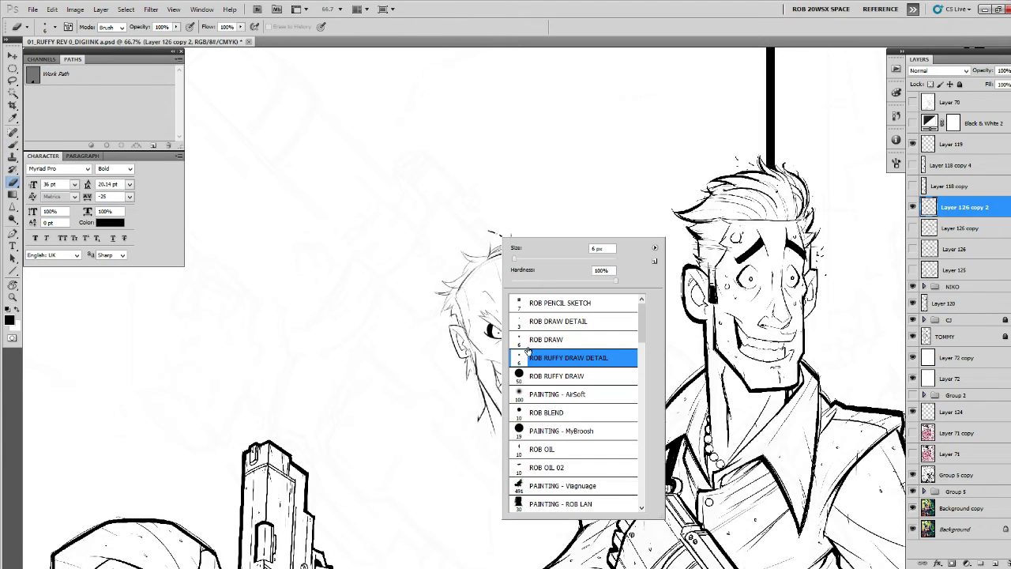
pyautogui.click(528, 381)
pyautogui.click(490, 281)
pyautogui.moveTo(491, 228); pyautogui.dragTo(508, 243)
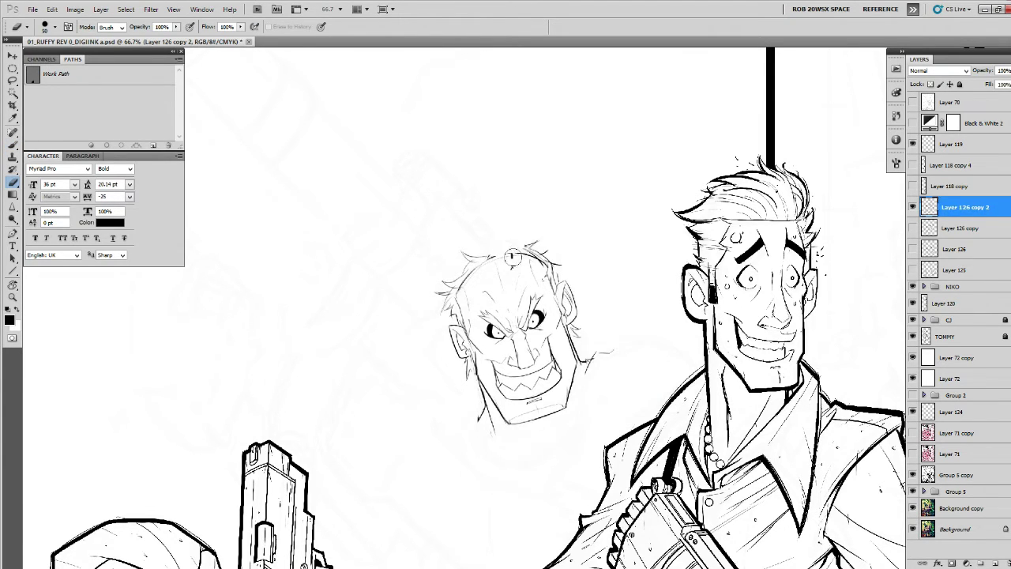
pyautogui.press('b')
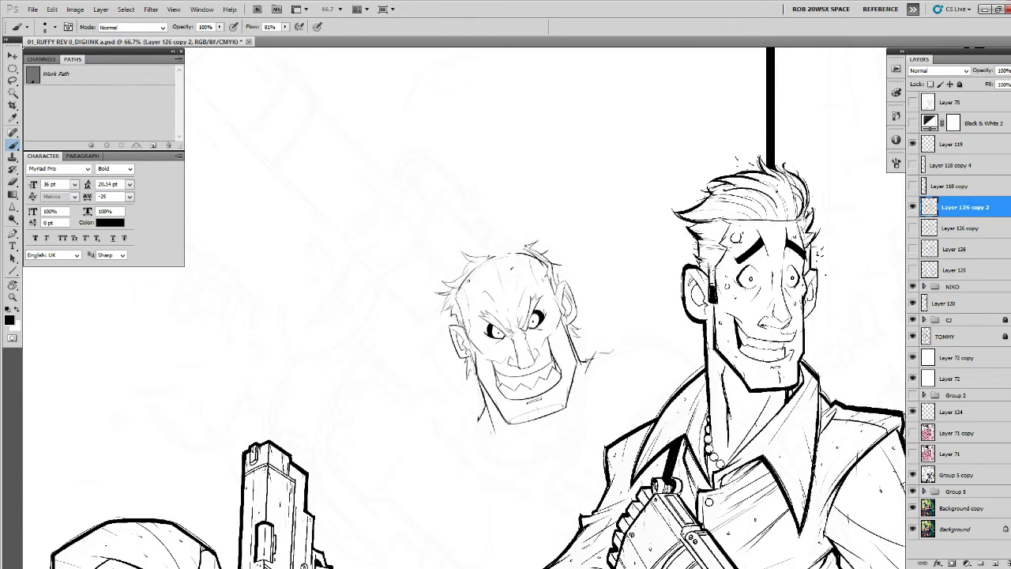
# Ink the temple line on one side of the grinning head, the opposite cheek and jaw edge, and a short chin cleft.
pyautogui.press('e')
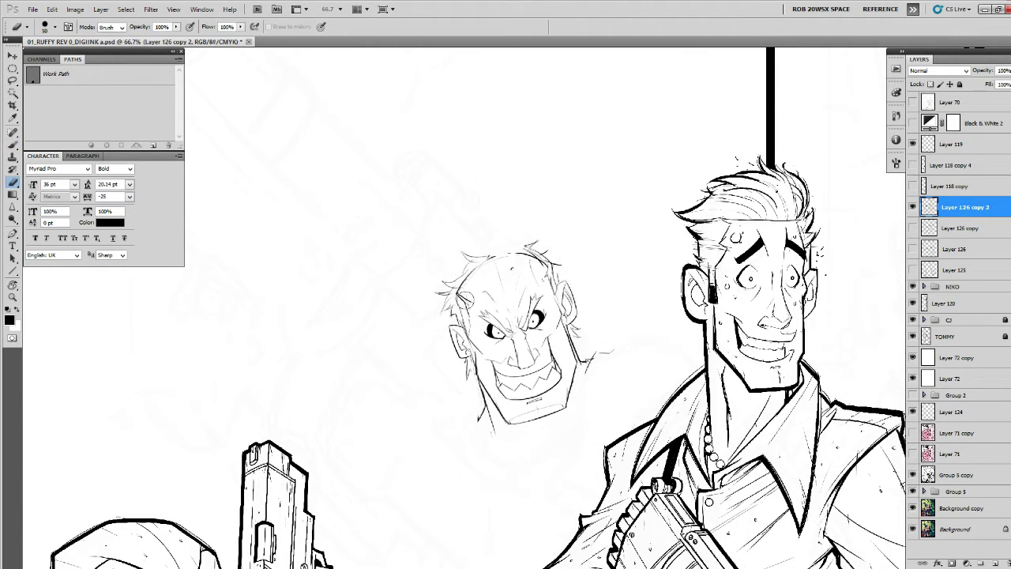
pyautogui.press('b')
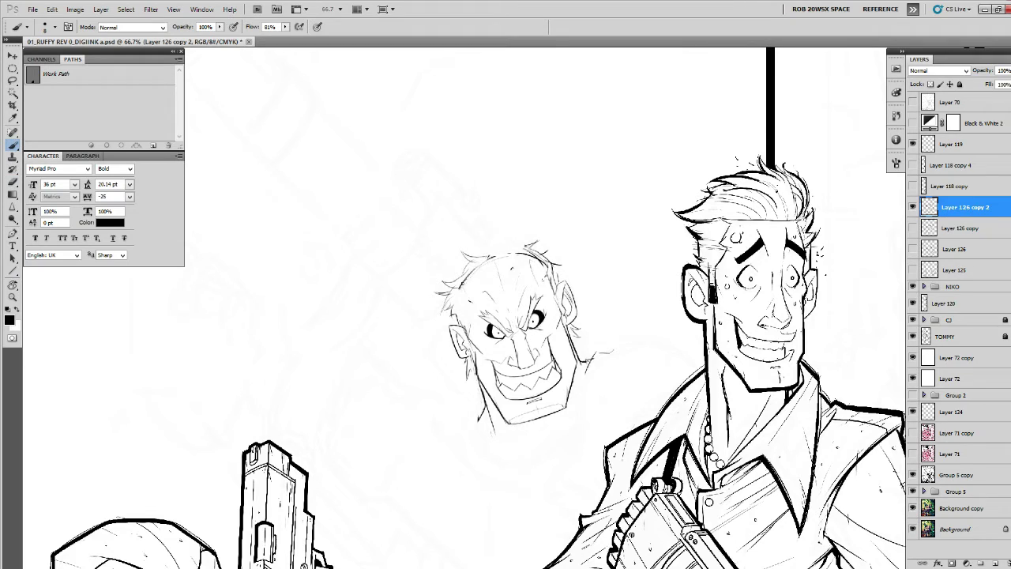
pyautogui.moveTo(463, 282)
pyautogui.mouseDown()
pyautogui.moveTo(478, 352)
pyautogui.moveTo(480, 324)
pyautogui.mouseUp()
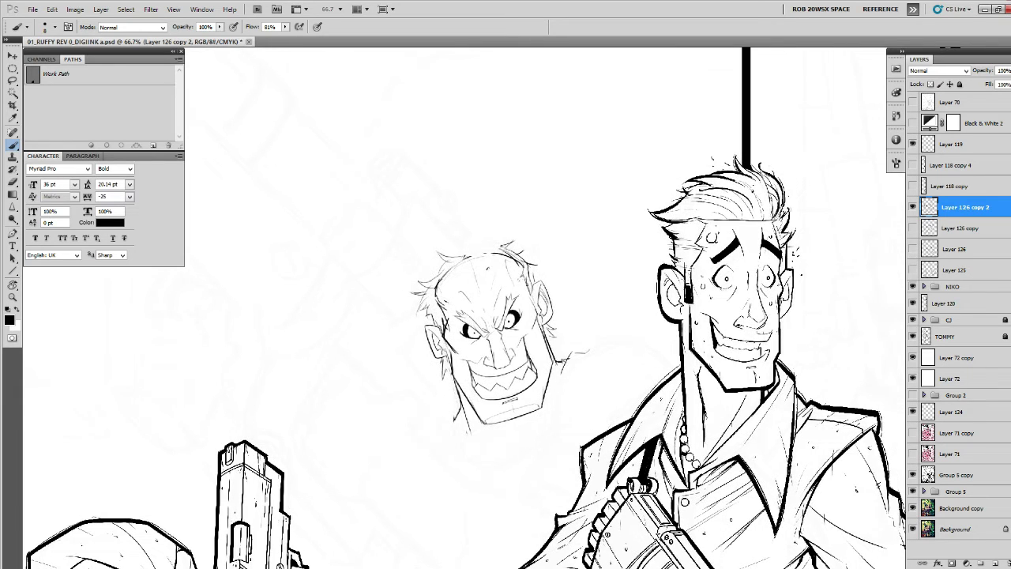
pyautogui.moveTo(522, 278)
pyautogui.mouseDown()
pyautogui.moveTo(541, 338)
pyautogui.moveTo(526, 313)
pyautogui.moveTo(535, 360)
pyautogui.mouseUp()
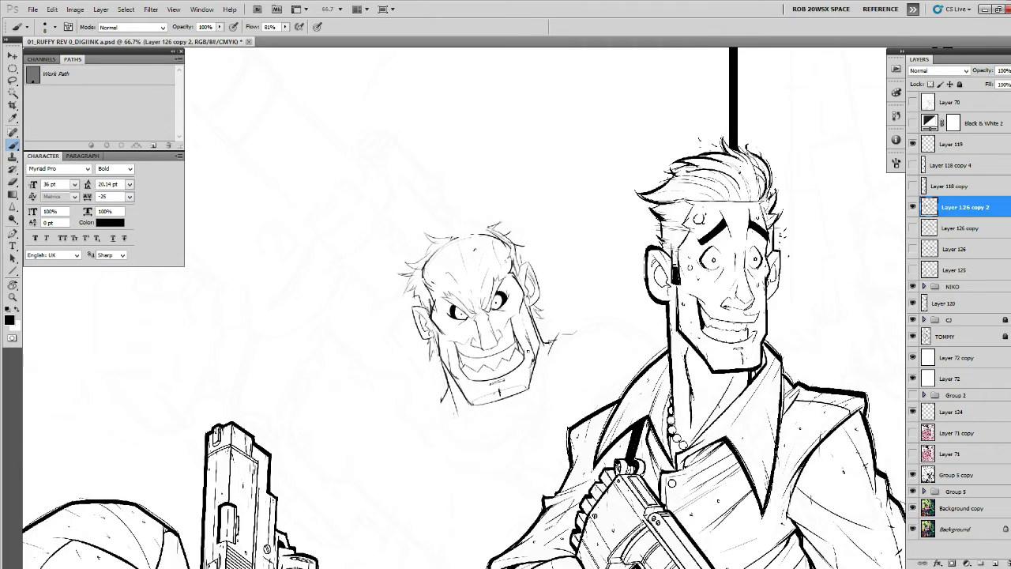
# Draw a spiky tuft of curved hair strands standing up from the top of the grinning head.
pyautogui.scroll(3, 552, 302)
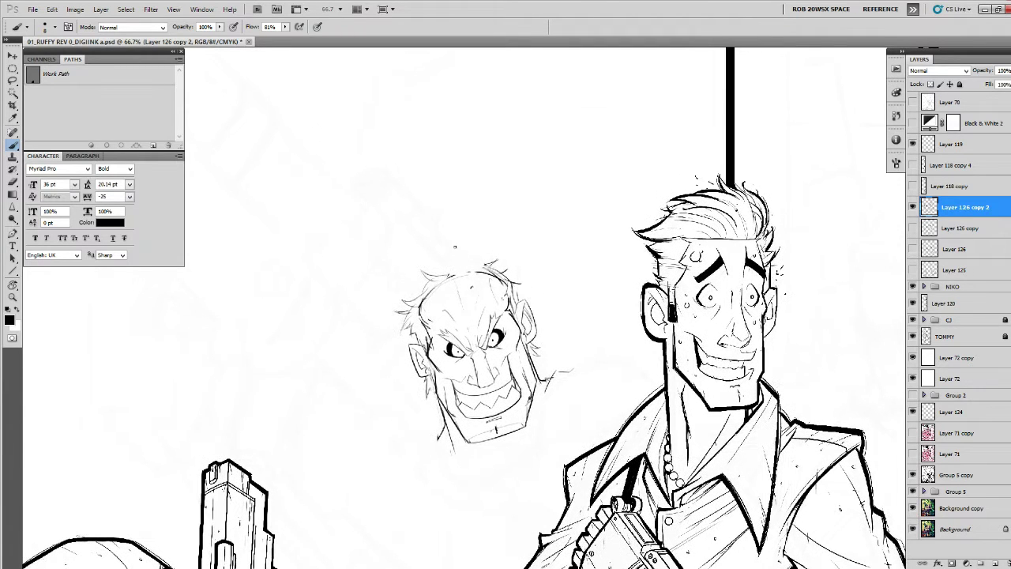
pyautogui.moveTo(462, 281)
pyautogui.mouseDown()
pyautogui.moveTo(458, 254)
pyautogui.moveTo(430, 248)
pyautogui.moveTo(458, 263)
pyautogui.moveTo(464, 246)
pyautogui.moveTo(421, 262)
pyautogui.moveTo(470, 243)
pyautogui.mouseUp()
pyautogui.moveTo(467, 273); pyautogui.dragTo(489, 266)
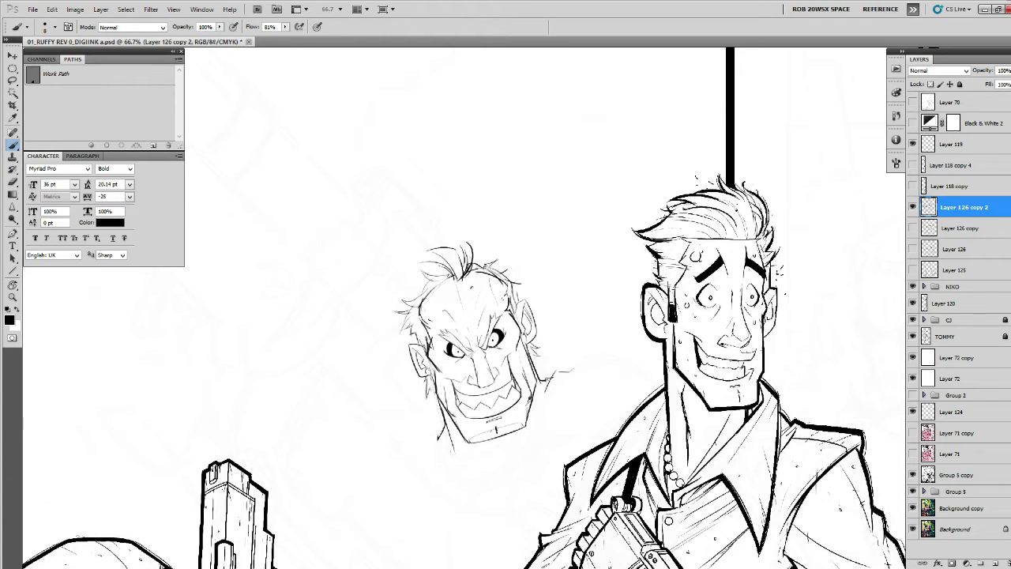
# Ink jagged hair strands from the crown down past the temple and behind the ear to the jaw.
pyautogui.press('e')
pyautogui.press('b')
pyautogui.moveTo(480, 259)
pyautogui.mouseDown()
pyautogui.moveTo(517, 278)
pyautogui.moveTo(512, 307)
pyautogui.moveTo(520, 274)
pyautogui.moveTo(530, 341)
pyautogui.moveTo(514, 314)
pyautogui.moveTo(514, 333)
pyautogui.moveTo(517, 324)
pyautogui.mouseUp()
pyautogui.press('e')
pyautogui.press('b')
pyautogui.press('e')
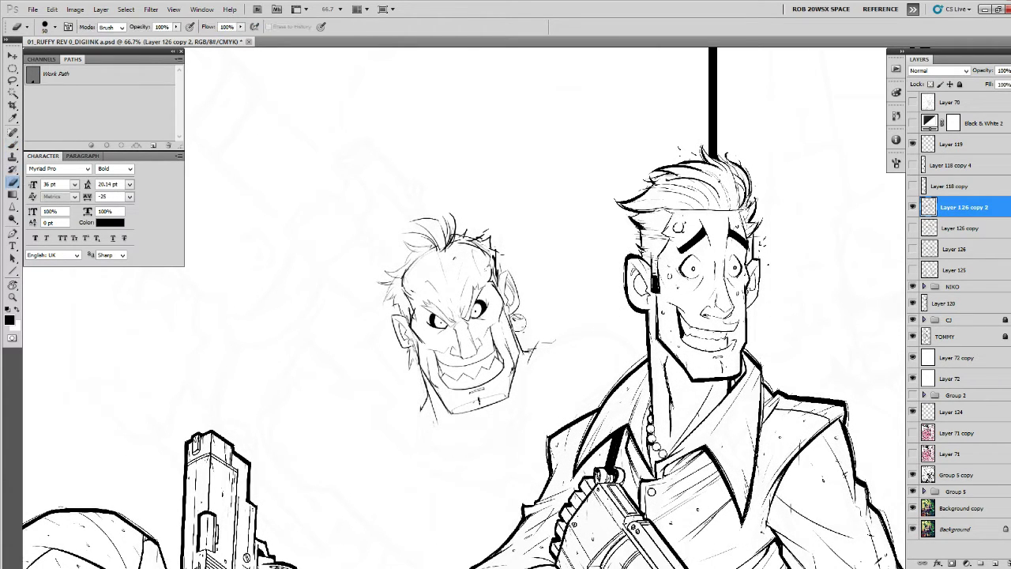
pyautogui.press('b')
pyautogui.moveTo(512, 360); pyautogui.dragTo(500, 316)
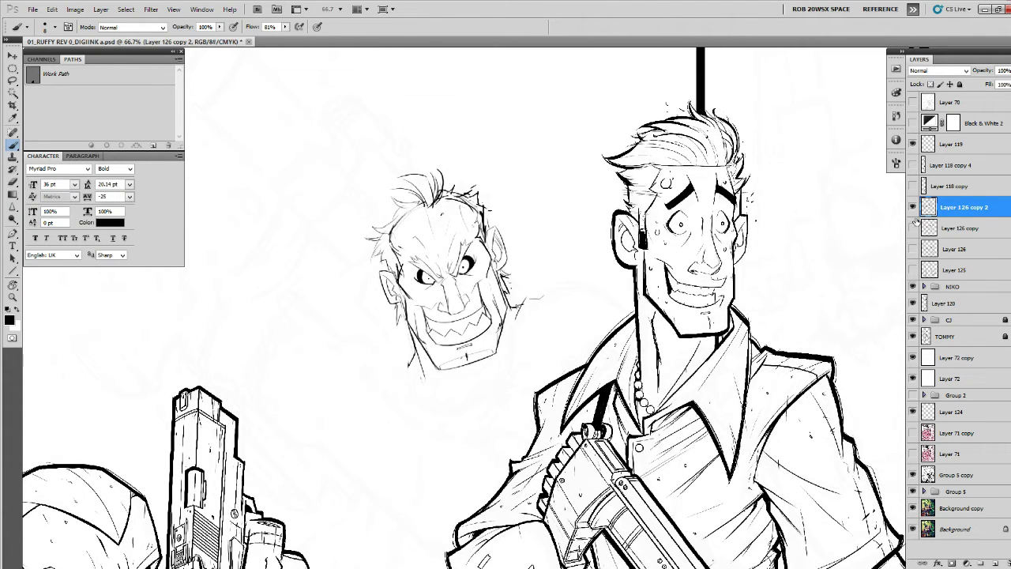
# Hide Layer 72 copy to reveal the pencil sketch and ink the grinning character's neck and collar lines over it.
pyautogui.click(913, 358)
pyautogui.moveTo(435, 362)
pyautogui.mouseDown()
pyautogui.moveTo(432, 380)
pyautogui.moveTo(433, 366)
pyautogui.moveTo(464, 404)
pyautogui.moveTo(432, 349)
pyautogui.moveTo(405, 382)
pyautogui.moveTo(425, 403)
pyautogui.moveTo(482, 379)
pyautogui.moveTo(497, 349)
pyautogui.mouseUp()
pyautogui.press('e')
pyautogui.moveTo(463, 386)
pyautogui.mouseDown()
pyautogui.moveTo(501, 343)
pyautogui.moveTo(509, 356)
pyautogui.moveTo(437, 400)
pyautogui.mouseUp()
pyautogui.press('b')
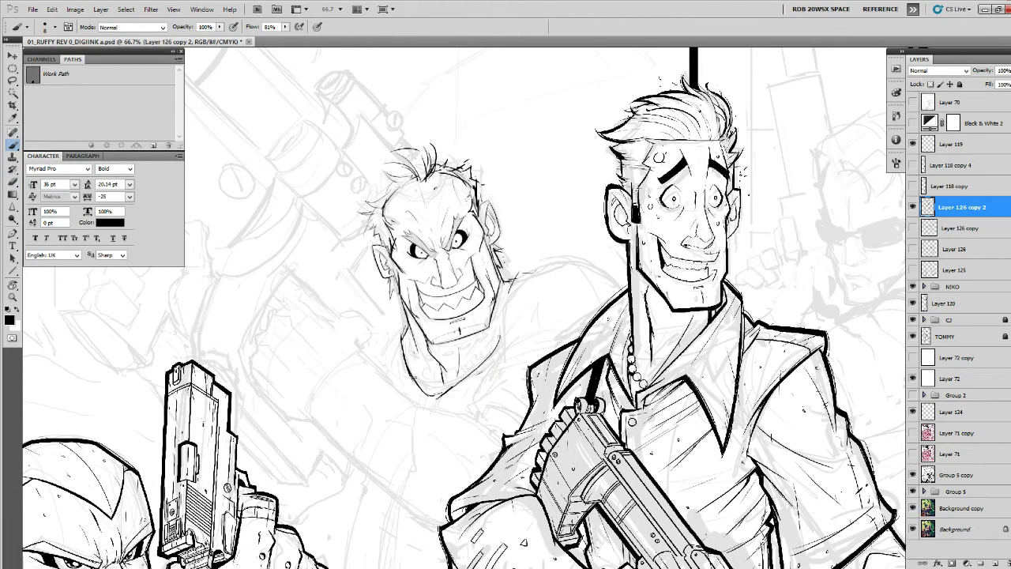
pyautogui.moveTo(407, 369); pyautogui.dragTo(425, 396)
pyautogui.moveTo(585, 379); pyautogui.dragTo(544, 327)
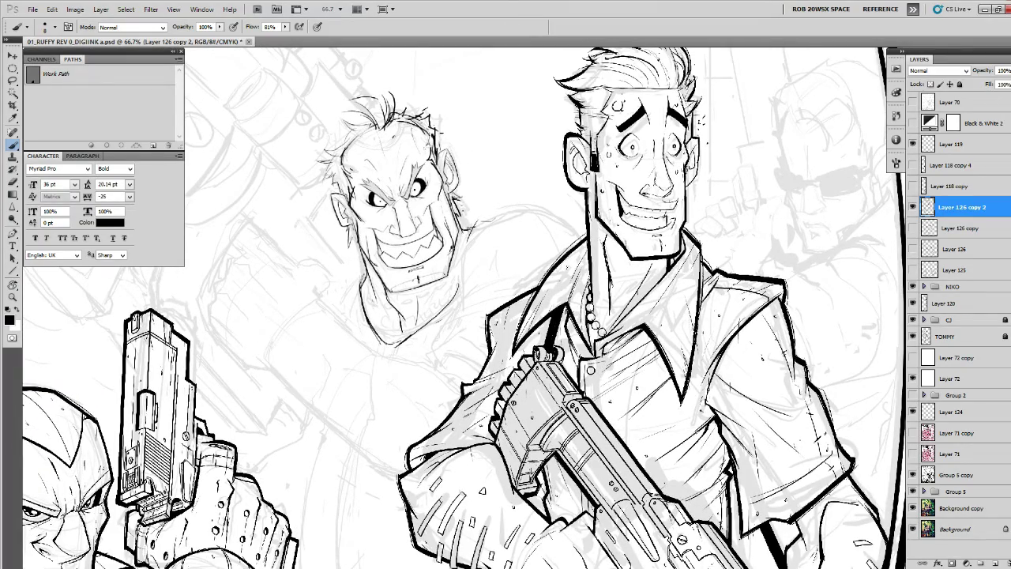
# Add a new empty layer above the grinning head's layer with all three characters in view.
pyautogui.moveTo(612, 362); pyautogui.dragTo(618, 339)
pyautogui.moveTo(490, 280); pyautogui.dragTo(553, 274)
pyautogui.press('z')
pyautogui.click(548, 289)
pyautogui.click(555, 290)
pyautogui.keyDown('alt'); pyautogui.click(557, 290); pyautogui.keyUp('alt')
pyautogui.keyDown('alt'); pyautogui.click(556, 291); pyautogui.keyUp('alt')
pyautogui.keyDown('alt'); pyautogui.click(556, 290); pyautogui.keyUp('alt')
pyautogui.keyDown('alt'); pyautogui.click(557, 291); pyautogui.keyUp('alt')
pyautogui.press('b')
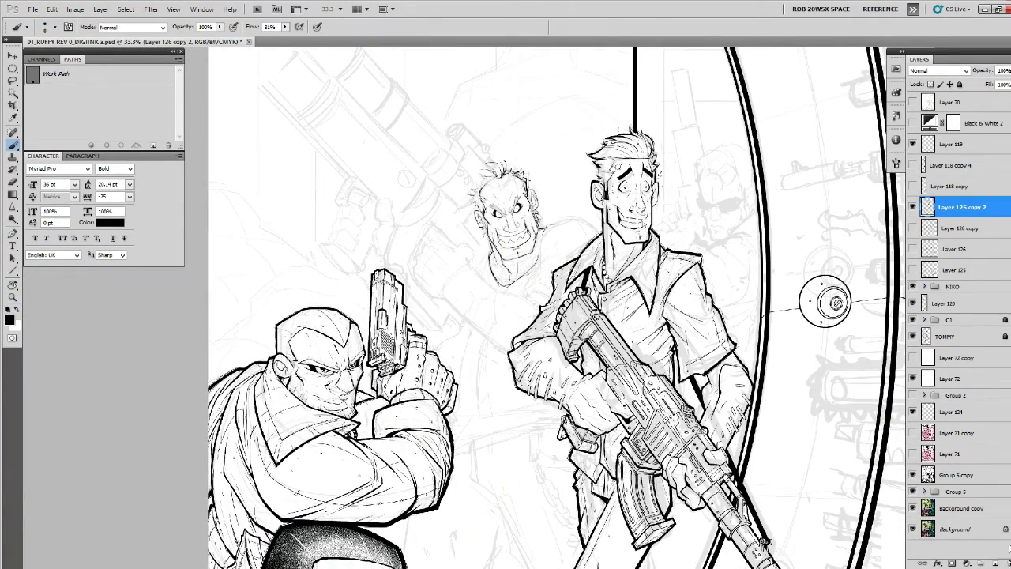
pyautogui.hotkey('ctrl', 'shift', 'alt', 'n')
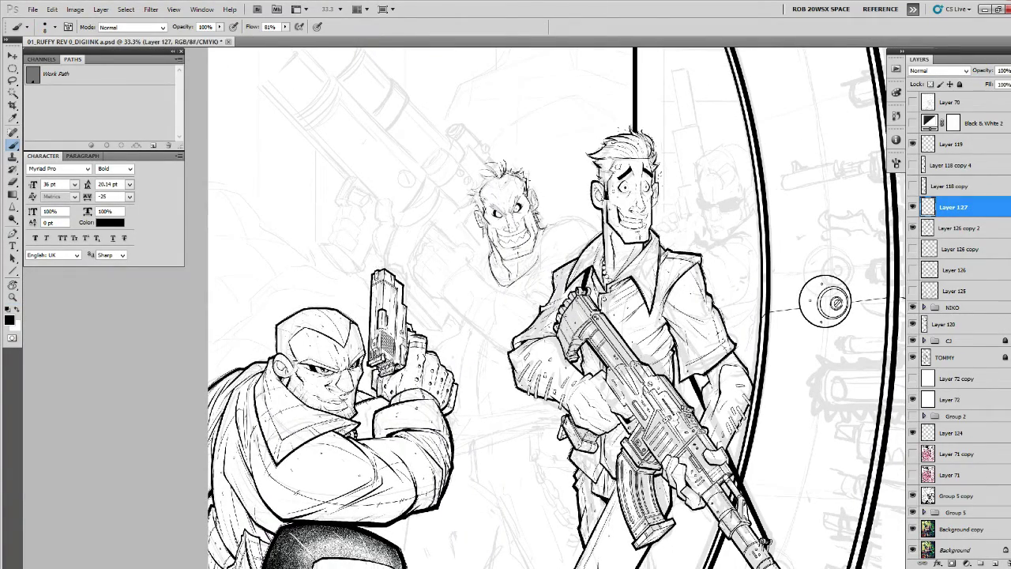
# Try to ink the grinning character's shoulder curve and chest edge between his neck and the standing man's collar.
pyautogui.moveTo(567, 221); pyautogui.dragTo(552, 229)
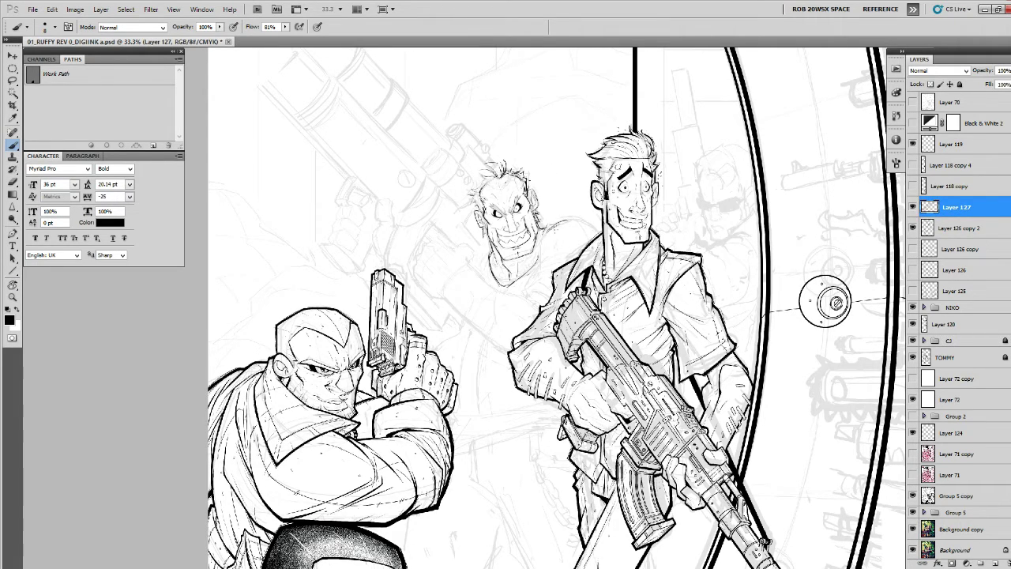
pyautogui.moveTo(566, 221)
pyautogui.mouseDown()
pyautogui.moveTo(545, 237)
pyautogui.moveTo(548, 264)
pyautogui.moveTo(567, 218)
pyautogui.moveTo(597, 237)
pyautogui.mouseUp()
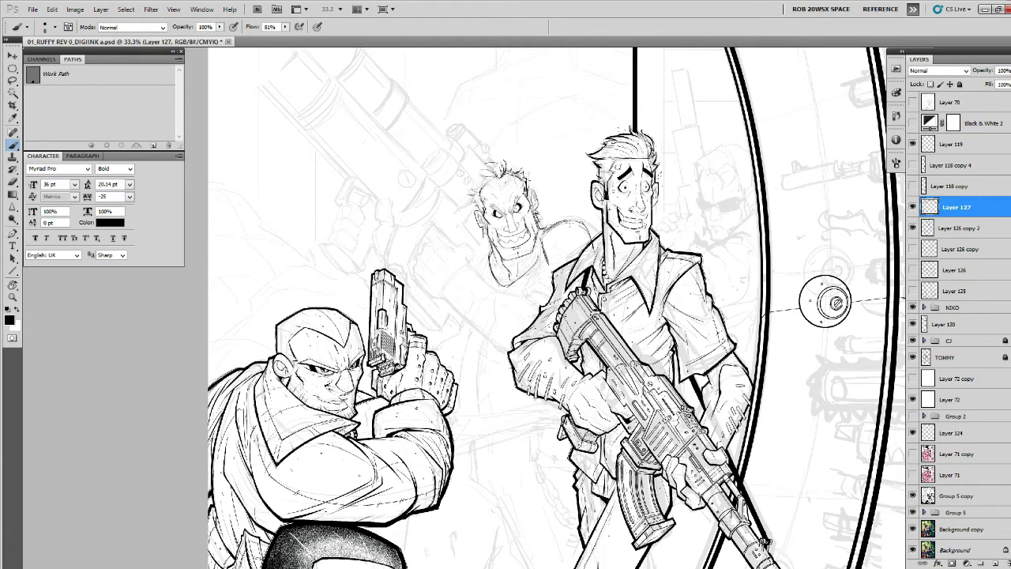
pyautogui.moveTo(548, 258)
pyautogui.mouseDown()
pyautogui.moveTo(551, 270)
pyautogui.moveTo(518, 294)
pyautogui.moveTo(541, 306)
pyautogui.mouseUp()
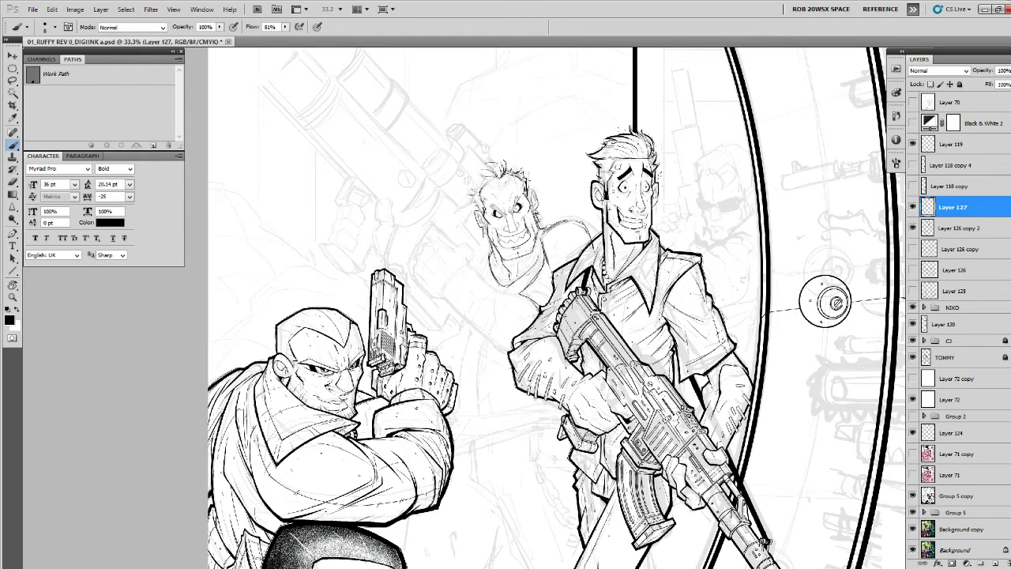
pyautogui.moveTo(589, 236); pyautogui.dragTo(593, 264)
pyautogui.moveTo(579, 289); pyautogui.dragTo(531, 343)
pyautogui.moveTo(583, 274); pyautogui.dragTo(541, 334)
pyautogui.moveTo(586, 224)
pyautogui.mouseDown()
pyautogui.moveTo(589, 262)
pyautogui.moveTo(584, 221)
pyautogui.mouseUp()
pyautogui.moveTo(581, 221); pyautogui.dragTo(594, 258)
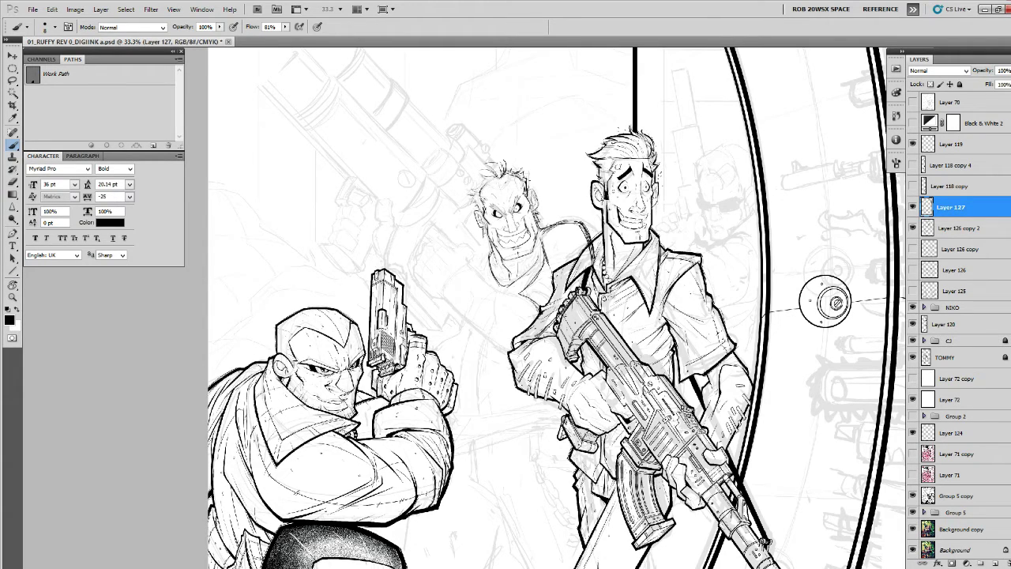
# Undo the shoulder and chest strokes on the new layer.
pyautogui.hotkey('ctrl', 'alt', 'z')
pyautogui.hotkey('ctrl', 'alt', 'z')
pyautogui.hotkey('ctrl', 'alt', 'z')
pyautogui.hotkey('ctrl', 'alt', 'z')
pyautogui.hotkey('ctrl', 'alt', 'z')
pyautogui.hotkey('ctrl', 'alt', 'z')
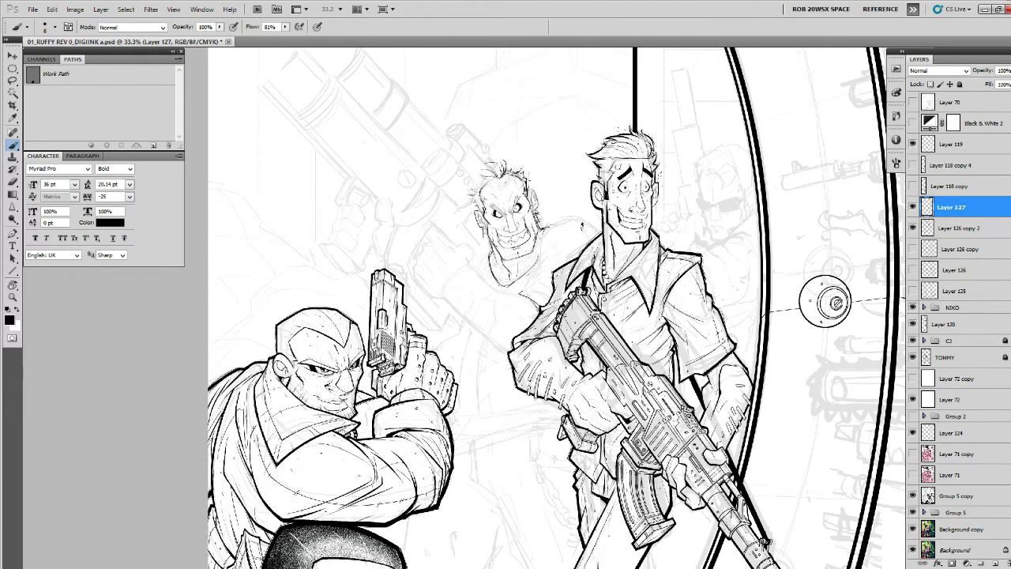
# Ink the grinning character's raised arm with its wrist and fist, ending behind the standing man's elbow.
pyautogui.moveTo(469, 252)
pyautogui.mouseDown()
pyautogui.moveTo(440, 297)
pyautogui.moveTo(490, 345)
pyautogui.mouseUp()
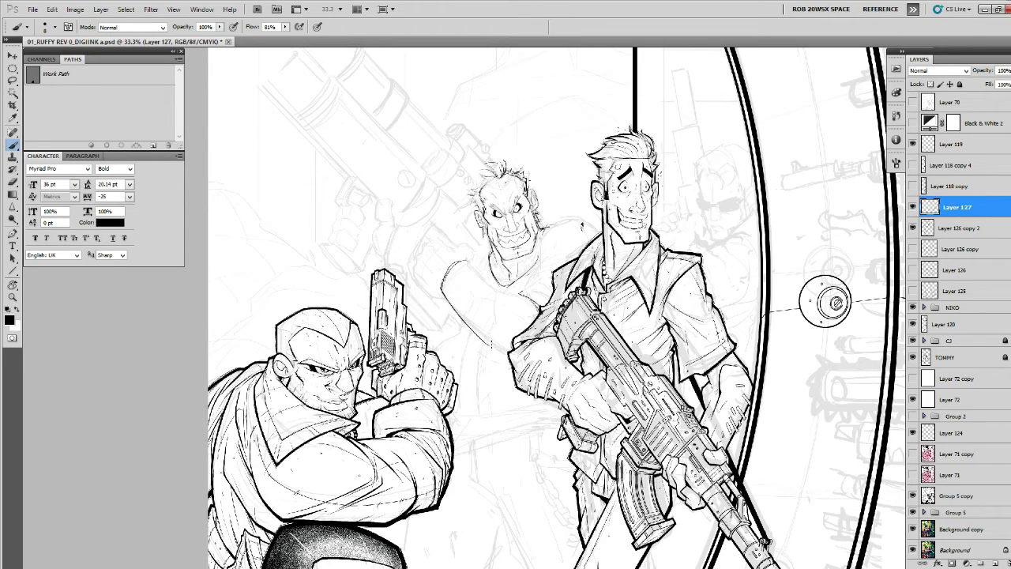
pyautogui.moveTo(463, 259)
pyautogui.mouseDown()
pyautogui.moveTo(480, 280)
pyautogui.moveTo(539, 300)
pyautogui.moveTo(545, 314)
pyautogui.mouseUp()
pyautogui.moveTo(439, 278)
pyautogui.mouseDown()
pyautogui.moveTo(416, 275)
pyautogui.moveTo(453, 247)
pyautogui.moveTo(464, 262)
pyautogui.moveTo(431, 235)
pyautogui.moveTo(464, 245)
pyautogui.moveTo(461, 322)
pyautogui.moveTo(513, 353)
pyautogui.mouseUp()
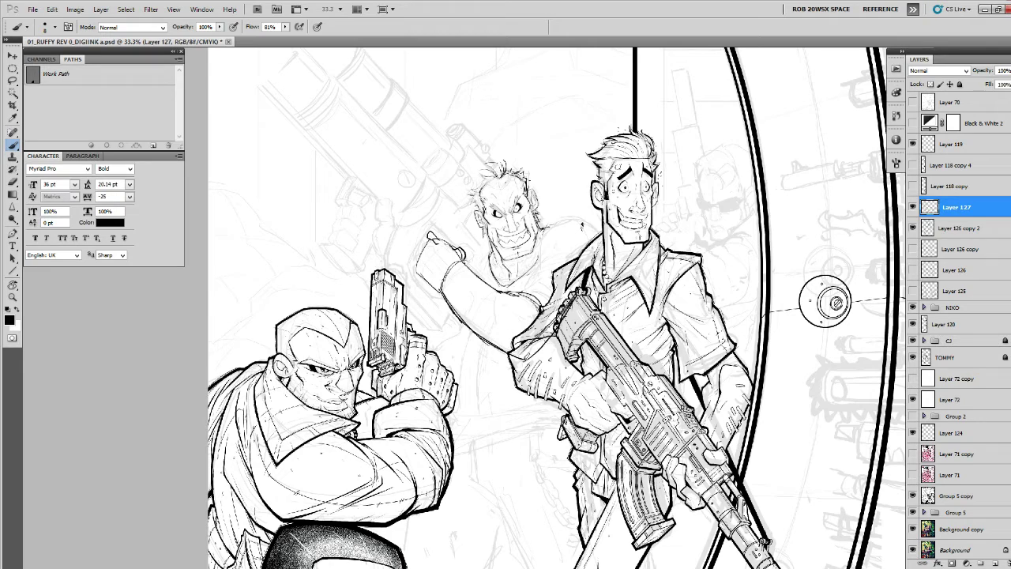
# Try a single shoulder line from the neck toward the standing man's collar and undo it.
pyautogui.moveTo(542, 267)
pyautogui.mouseDown()
pyautogui.moveTo(518, 291)
pyautogui.moveTo(543, 277)
pyautogui.mouseUp()
pyautogui.moveTo(542, 242)
pyautogui.mouseDown()
pyautogui.moveTo(544, 264)
pyautogui.moveTo(602, 235)
pyautogui.moveTo(570, 227)
pyautogui.moveTo(597, 231)
pyautogui.mouseUp()
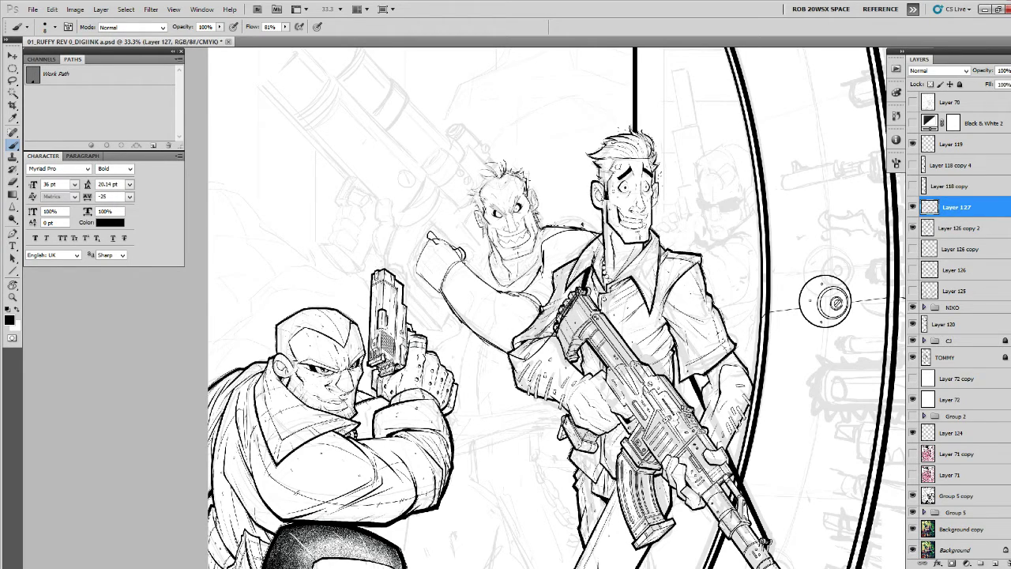
pyautogui.hotkey('ctrl', 'alt', 'z')
pyautogui.hotkey('ctrl', 'alt', 'z')
# Ink the shirt's neckline curve from the side of the neck down to the chest.
pyautogui.moveTo(548, 239)
pyautogui.mouseDown()
pyautogui.moveTo(545, 267)
pyautogui.moveTo(516, 287)
pyautogui.mouseUp()
pyautogui.moveTo(526, 274); pyautogui.dragTo(545, 226)
pyautogui.hotkey('ctrl', 'shift', 'z')
# Try rough shoulder strokes beside the neckline and undo them.
pyautogui.hotkey('ctrl', 'shift', 'z')
pyautogui.hotkey('ctrl', 'shift', 'z')
pyautogui.hotkey('ctrl', 'shift', 'z')
pyautogui.hotkey('ctrl', 'shift', 'z')
pyautogui.hotkey('ctrl', 'shift', 'z')
pyautogui.hotkey('ctrl', 'shift', 'z')
pyautogui.hotkey('ctrl', 'shift', 'z')
pyautogui.hotkey('ctrl', 'shift', 'z')
pyautogui.hotkey('ctrl', 'shift', 'z')
pyautogui.hotkey('ctrl', 'shift', 'z')
pyautogui.hotkey('ctrl', 'shift', 'z')
pyautogui.hotkey('ctrl', 'shift', 'z')
pyautogui.hotkey('ctrl', 'shift', 'z')
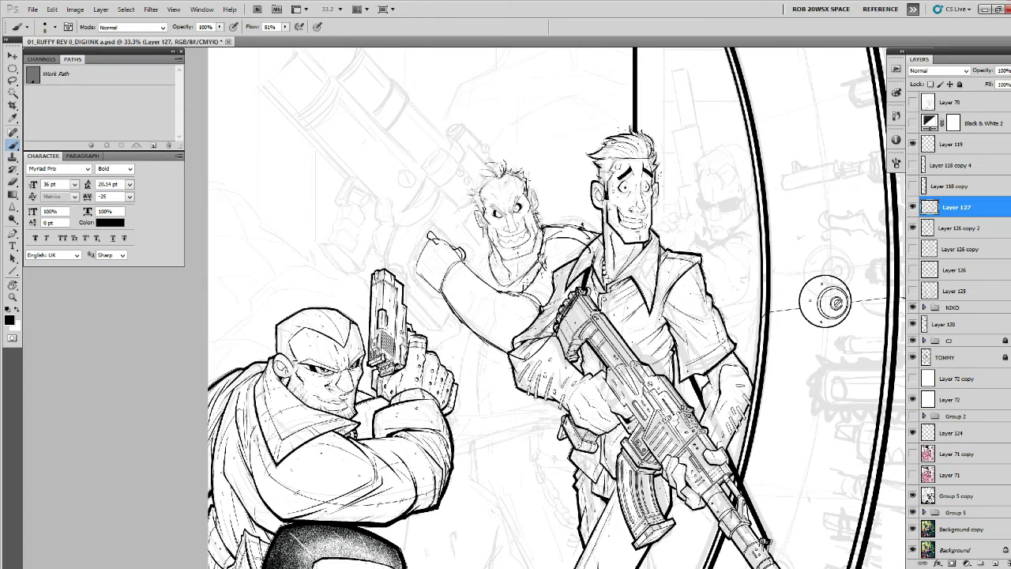
pyautogui.hotkey('ctrl', 'shift', 'z')
pyautogui.moveTo(551, 244)
pyautogui.mouseDown()
pyautogui.moveTo(543, 255)
pyautogui.moveTo(567, 229)
pyautogui.moveTo(585, 236)
pyautogui.mouseUp()
pyautogui.hotkey('ctrl', 'alt', 'z')
pyautogui.hotkey('ctrl', 'alt', 'z')
pyautogui.hotkey('ctrl', 'alt', 'z')
pyautogui.hotkey('ctrl', 'alt', 'z')
pyautogui.hotkey('ctrl', 'alt', 'z')
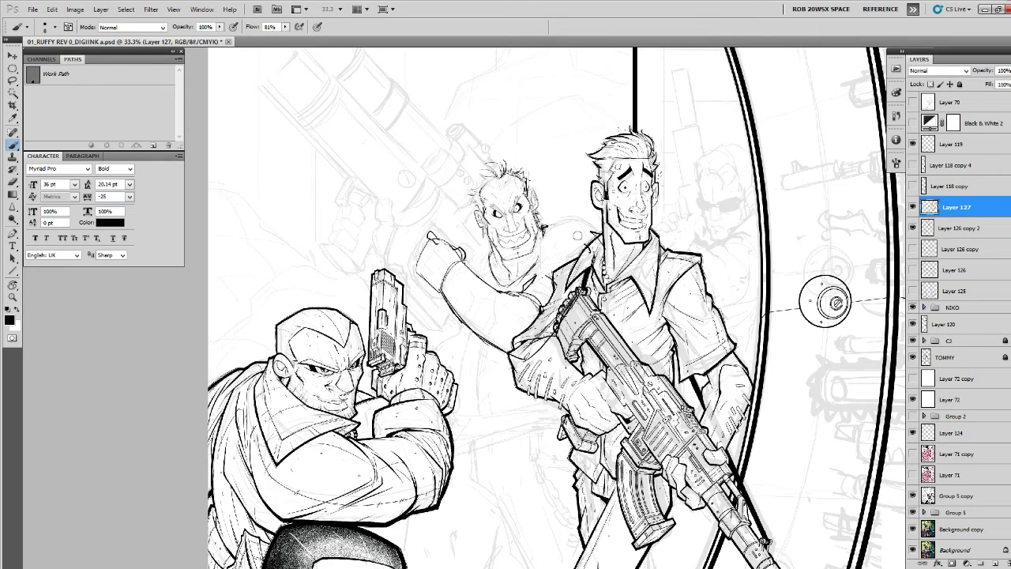
# Ink a bold rounded shoulder from the grinning character's neck to the standing man's collar.
pyautogui.hotkey('ctrl', 'shift', 'z')
pyautogui.hotkey('ctrl', 'shift', 'z')
pyautogui.hotkey('ctrl', 'shift', 'z')
pyautogui.hotkey('ctrl', 'shift', 'z')
pyautogui.hotkey('ctrl', 'shift', 'z')
pyautogui.hotkey('ctrl', 'shift', 'z')
pyautogui.hotkey('ctrl', 'shift', 'z')
pyautogui.hotkey('ctrl', 'shift', 'z')
pyautogui.hotkey('ctrl', 'shift', 'z')
pyautogui.hotkey('ctrl', 'shift', 'z')
pyautogui.hotkey('ctrl', 'shift', 'z')
pyautogui.hotkey('ctrl', 'shift', 'z')
pyautogui.hotkey('ctrl', 'shift', 'z')
pyautogui.hotkey('ctrl', 'shift', 'z')
pyautogui.hotkey('ctrl', 'shift', 'z')
pyautogui.hotkey('ctrl', 'shift', 'z')
pyautogui.hotkey('ctrl', 'shift', 'z')
pyautogui.hotkey('ctrl', 'shift', 'z')
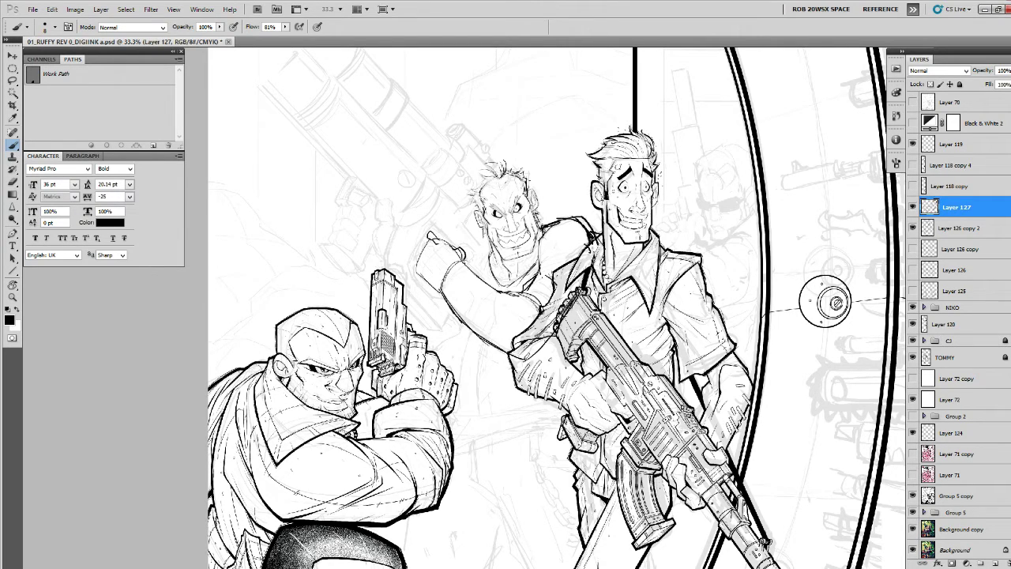
# Ink the near shoulder line and the long side contours of the grinning character's torso down toward the waist.
pyautogui.hotkey('ctrl', 'shift', 'z')
pyautogui.hotkey('ctrl', 'shift', 'z')
pyautogui.hotkey('ctrl', 'shift', 'z')
pyautogui.hotkey('ctrl', 'shift', 'z')
pyautogui.hotkey('ctrl', 'shift', 'z')
pyautogui.hotkey('ctrl', 'shift', 'z')
pyautogui.hotkey('ctrl', 'shift', 'z')
pyautogui.hotkey('ctrl', 'shift', 'z')
pyautogui.hotkey('ctrl', 'shift', 'z')
pyautogui.hotkey('ctrl', 'shift', 'z')
pyautogui.hotkey('ctrl', 'shift', 'z')
pyautogui.hotkey('ctrl', 'shift', 'z')
pyautogui.hotkey('ctrl', 'shift', 'z')
pyautogui.hotkey('ctrl', 'shift', 'z')
pyautogui.hotkey('ctrl', 'shift', 'z')
pyautogui.hotkey('ctrl', 'shift', 'z')
pyautogui.hotkey('ctrl', 'shift', 'z')
pyautogui.hotkey('ctrl', 'shift', 'z')
pyautogui.hotkey('ctrl', 'shift', 'z')
pyautogui.hotkey('ctrl', 'shift', 'z')
pyautogui.hotkey('ctrl', 'shift', 'z')
pyautogui.hotkey('ctrl', 'shift', 'z')
pyautogui.hotkey('ctrl', 'shift', 'z')
pyautogui.hotkey('ctrl', 'shift', 'z')
pyautogui.hotkey('ctrl', 'shift', 'z')
pyautogui.hotkey('ctrl', 'shift', 'z')
pyautogui.hotkey('ctrl', 'shift', 'z')
pyautogui.hotkey('ctrl', 'shift', 'z')
pyautogui.hotkey('ctrl', 'shift', 'z')
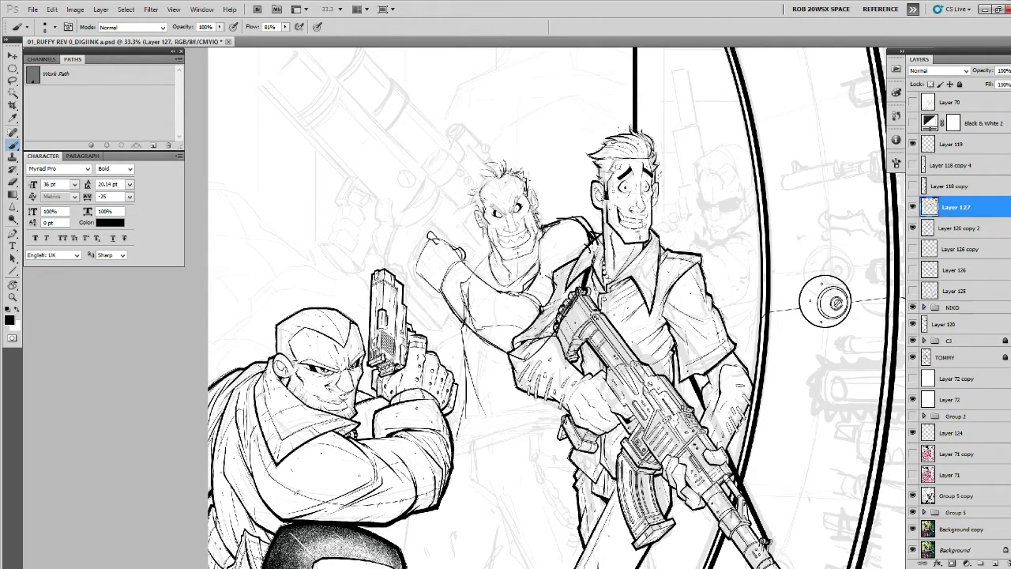
# Ink the shirt's curved bottom hem as a double line running across to the standing man's hip.
pyautogui.hotkey('ctrl', 'shift', 'z')
pyautogui.hotkey('ctrl', 'shift', 'z')
pyautogui.hotkey('ctrl', 'shift', 'z')
pyautogui.hotkey('ctrl', 'shift', 'z')
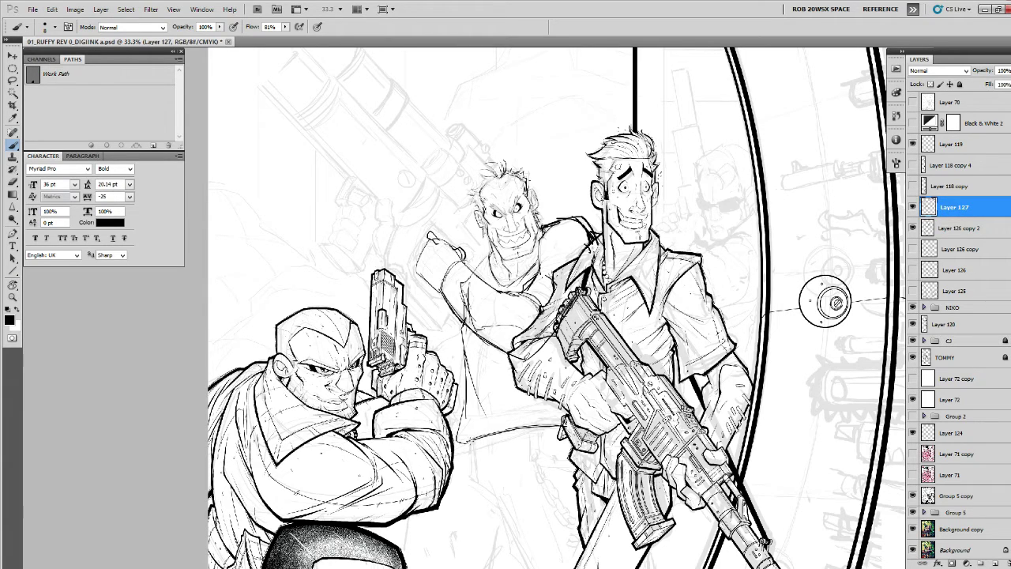
pyautogui.hotkey('ctrl', 'shift', 'z')
pyautogui.hotkey('ctrl', 'shift', 'z')
pyautogui.hotkey('ctrl', 'shift', 'z')
# Compare the body and head layers, and scale the head on Layer 126 copy 2 slightly smaller.
pyautogui.click(913, 206)
pyautogui.click(913, 206)
pyautogui.click(912, 228)
pyautogui.click(913, 227)
pyautogui.click(957, 227)
pyautogui.hotkey('ctrl', 't')
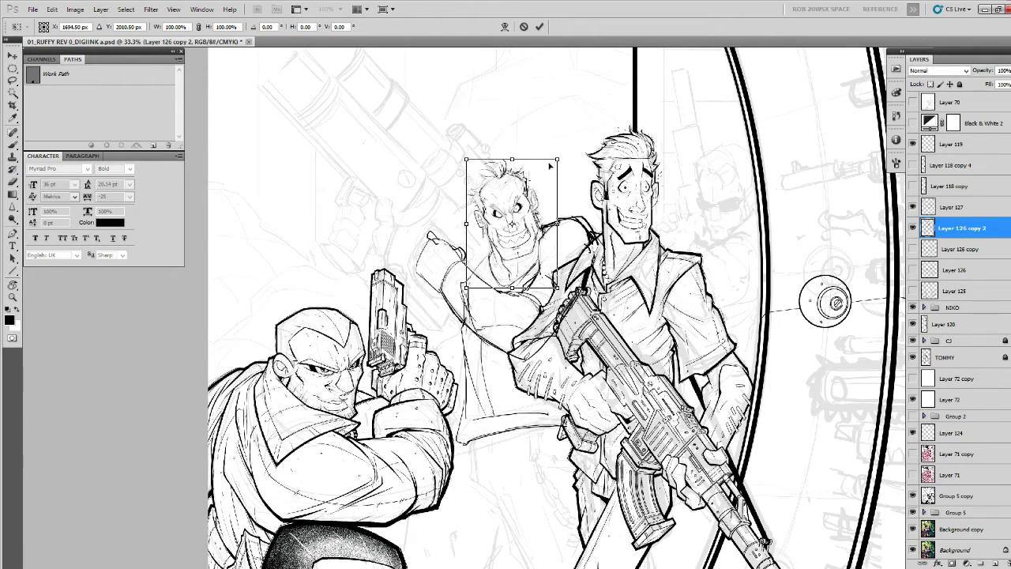
pyautogui.moveTo(558, 157); pyautogui.dragTo(557, 156)
pyautogui.press('Return')
pyautogui.press('b')
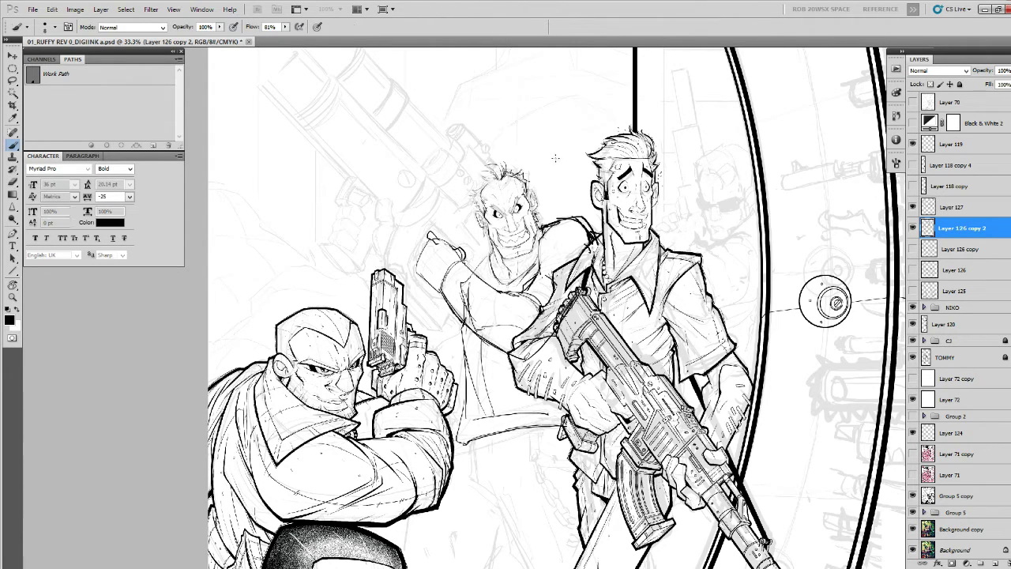
# Reinforce the chest lines and the contour of the raised fist on Layer 127.
pyautogui.moveTo(721, 287)
pyautogui.mouseDown()
pyautogui.moveTo(723, 273)
pyautogui.moveTo(724, 285)
pyautogui.mouseUp()
pyautogui.click(937, 208)
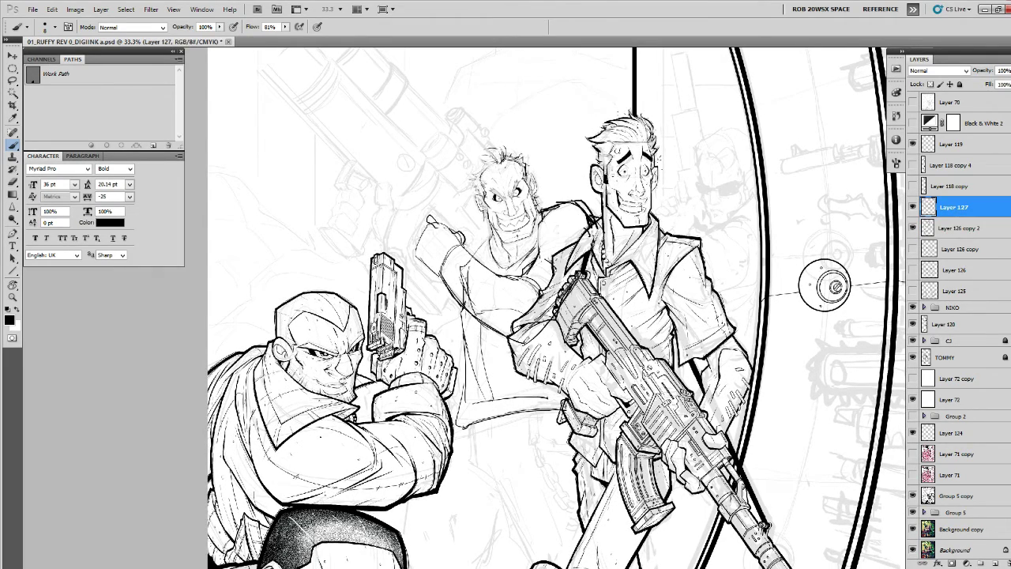
pyautogui.moveTo(530, 264)
pyautogui.mouseDown()
pyautogui.moveTo(550, 283)
pyautogui.moveTo(548, 249)
pyautogui.mouseUp()
pyautogui.moveTo(528, 243); pyautogui.dragTo(531, 254)
pyautogui.moveTo(436, 229)
pyautogui.mouseDown()
pyautogui.moveTo(429, 221)
pyautogui.moveTo(426, 244)
pyautogui.mouseUp()
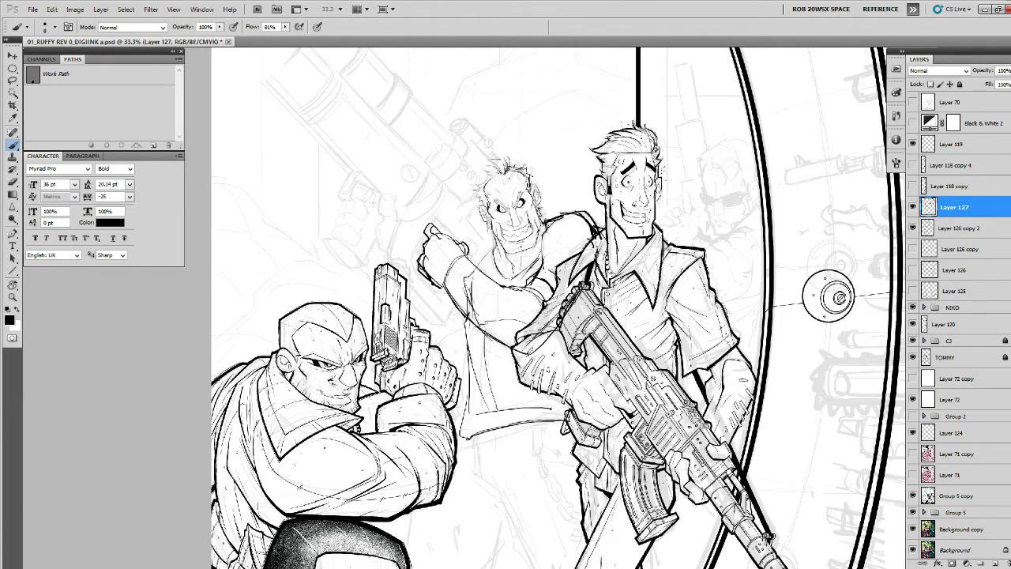
# Sketch the other hand as a rough circle with angular wrist and forearm lines running behind the pistol.
pyautogui.moveTo(371, 197)
pyautogui.mouseDown()
pyautogui.moveTo(342, 232)
pyautogui.moveTo(342, 212)
pyautogui.moveTo(368, 252)
pyautogui.moveTo(357, 257)
pyautogui.moveTo(378, 274)
pyautogui.mouseUp()
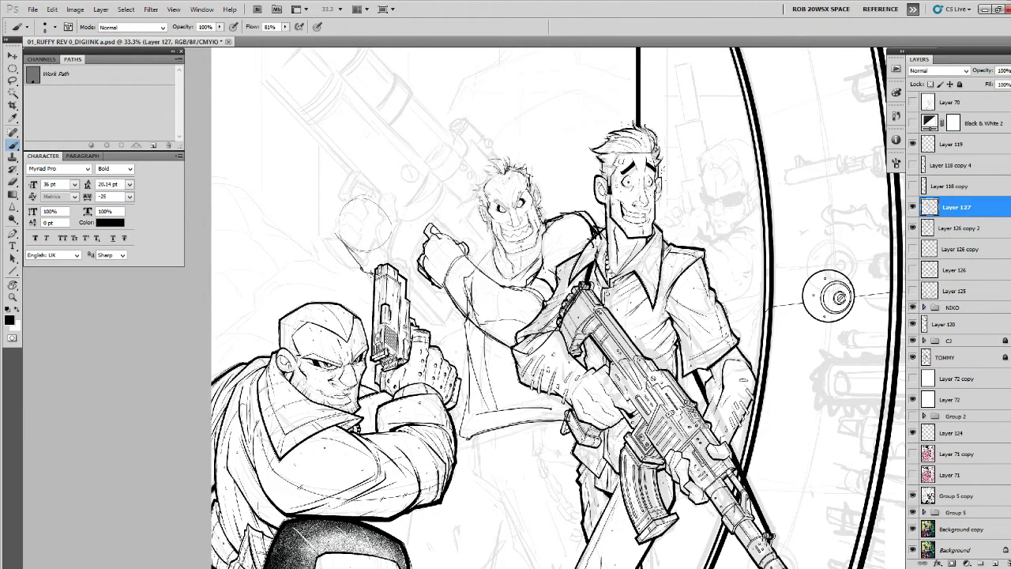
pyautogui.moveTo(381, 280)
pyautogui.mouseDown()
pyautogui.moveTo(394, 308)
pyautogui.moveTo(452, 324)
pyautogui.mouseUp()
pyautogui.moveTo(447, 325); pyautogui.dragTo(458, 310)
# Add a new layer and ink the other arm's forearm, elbow and sleeve lines between the pistol and the torso.
pyautogui.click(997, 563)
pyautogui.moveTo(492, 242)
pyautogui.mouseDown()
pyautogui.moveTo(441, 276)
pyautogui.moveTo(438, 292)
pyautogui.moveTo(452, 267)
pyautogui.moveTo(437, 293)
pyautogui.moveTo(475, 293)
pyautogui.moveTo(444, 341)
pyautogui.mouseUp()
pyautogui.moveTo(385, 244); pyautogui.dragTo(435, 293)
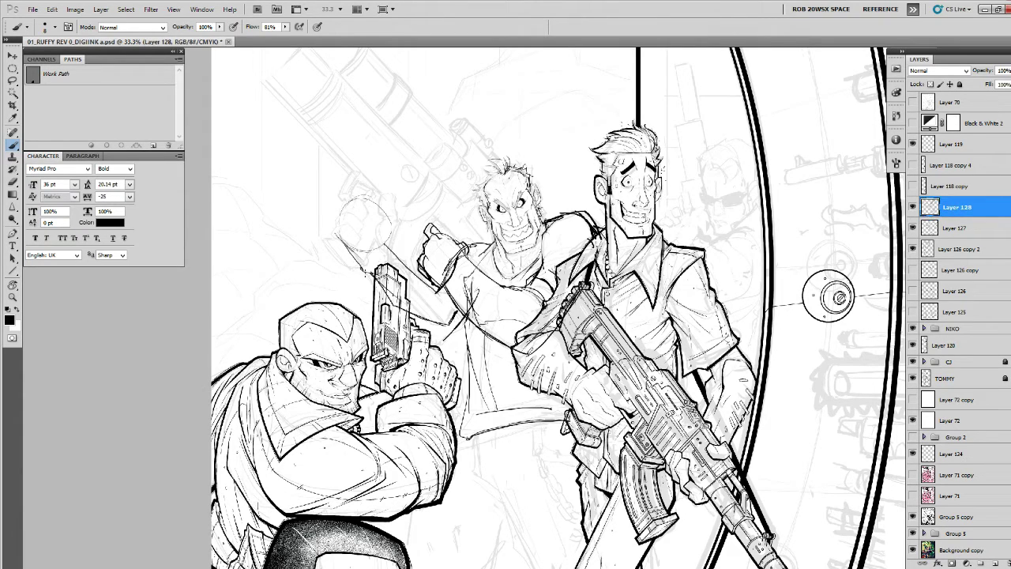
pyautogui.moveTo(354, 258)
pyautogui.mouseDown()
pyautogui.moveTo(413, 333)
pyautogui.moveTo(447, 351)
pyautogui.moveTo(461, 326)
pyautogui.mouseUp()
pyautogui.moveTo(428, 286); pyautogui.dragTo(460, 329)
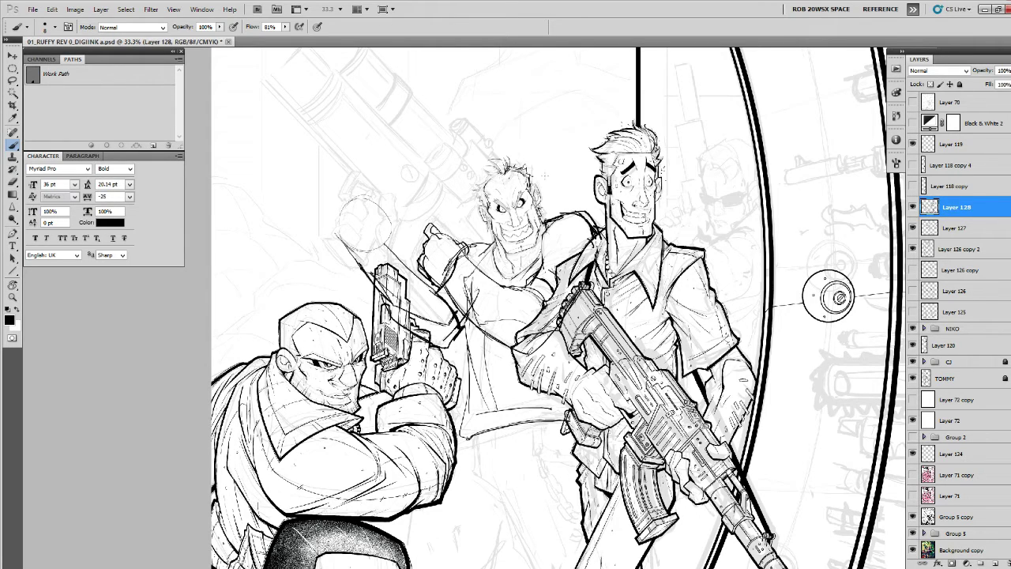
# Merge the arm layer down into Layer 127 and erase the stray lines on the chest by the raised arm.
pyautogui.press('e')
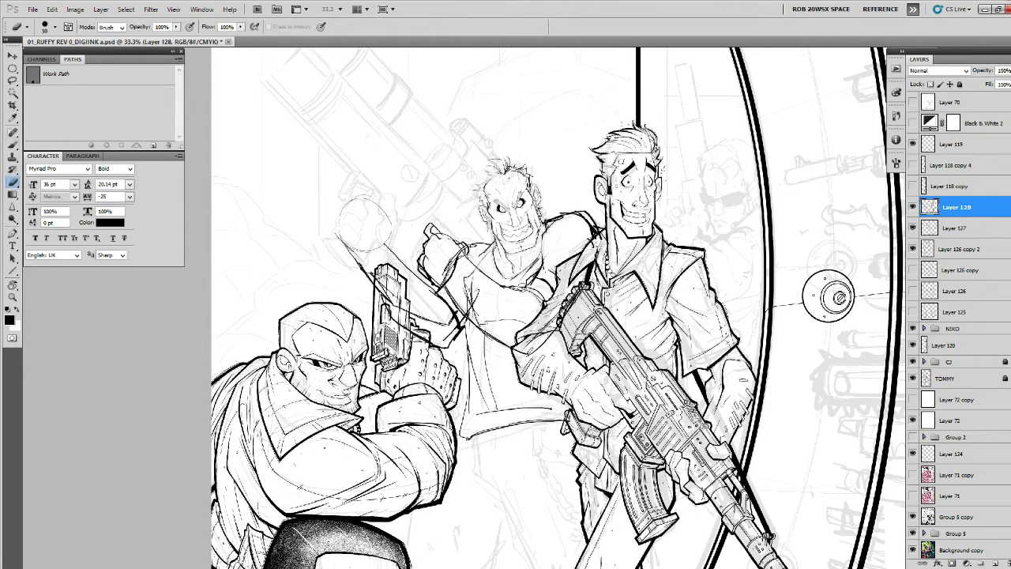
pyautogui.hotkey('ctrl', 'e')
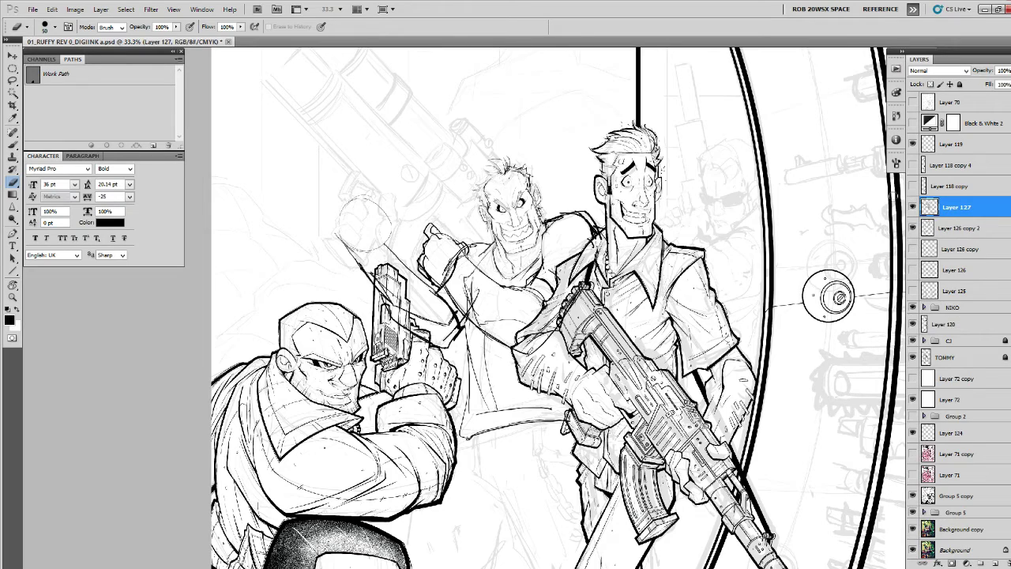
pyautogui.moveTo(526, 289); pyautogui.dragTo(530, 292)
pyautogui.press('b')
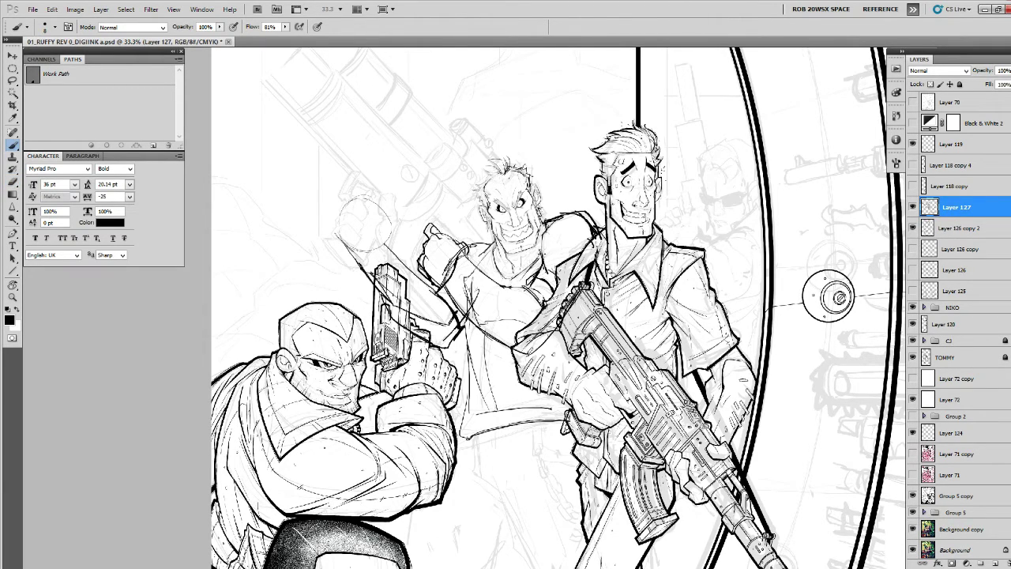
# Refine the ink lines of the grinning character's neckline and the shoulder beside the rifleman's collar.
pyautogui.moveTo(542, 244)
pyautogui.mouseDown()
pyautogui.moveTo(562, 222)
pyautogui.moveTo(547, 229)
pyautogui.moveTo(552, 221)
pyautogui.moveTo(578, 210)
pyautogui.mouseUp()
pyautogui.press('e')
pyautogui.press('b')
pyautogui.moveTo(543, 240); pyautogui.dragTo(553, 220)
pyautogui.press('z')
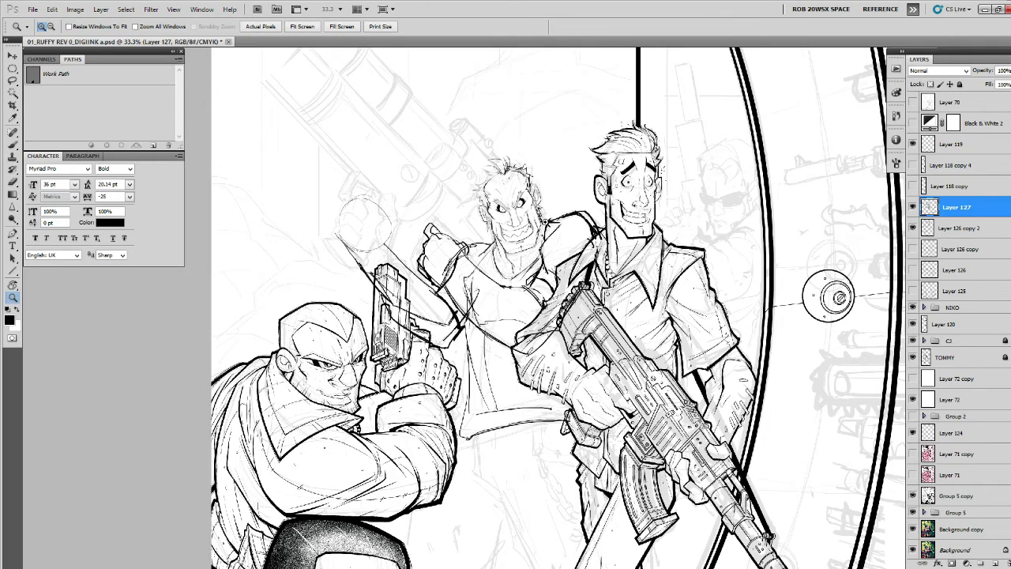
pyautogui.press('b')
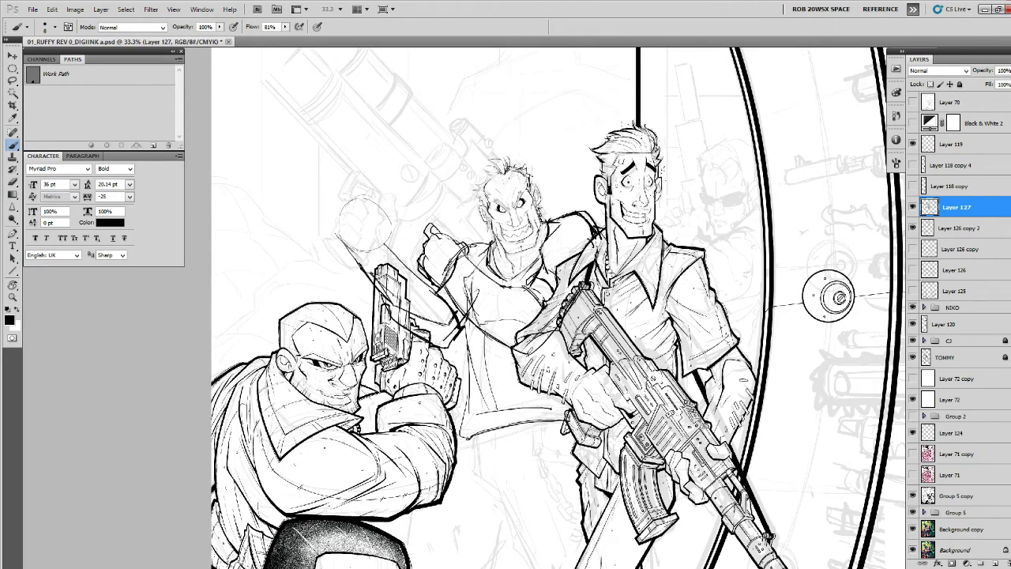
pyautogui.moveTo(578, 248); pyautogui.dragTo(525, 295)
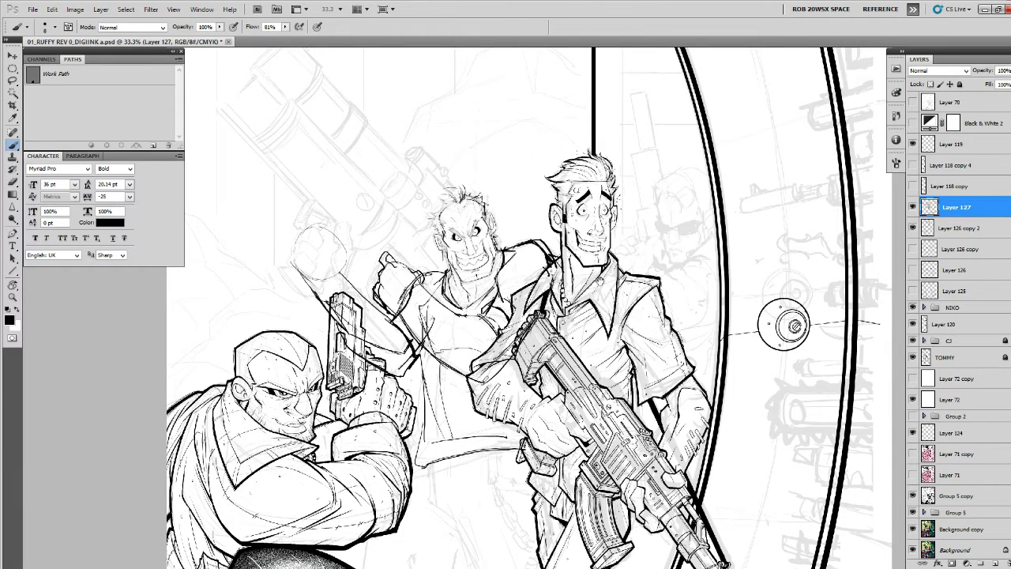
# Hide Layer 127 and examine the character's pose in the red Layer 71 copy drawing, unveiled and faded under Layer 72 copy.
pyautogui.click(913, 207)
pyautogui.click(913, 207)
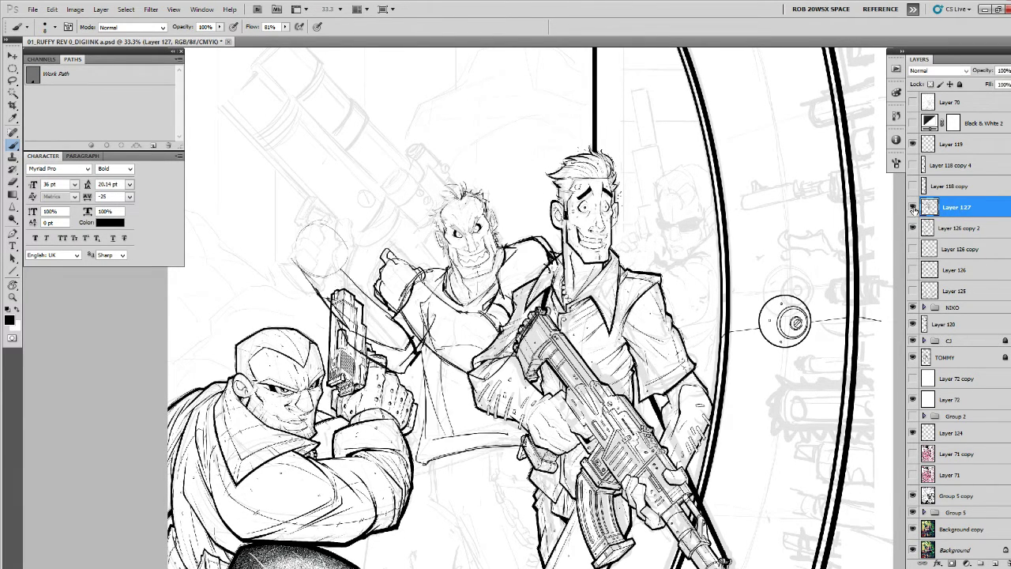
pyautogui.click(912, 207)
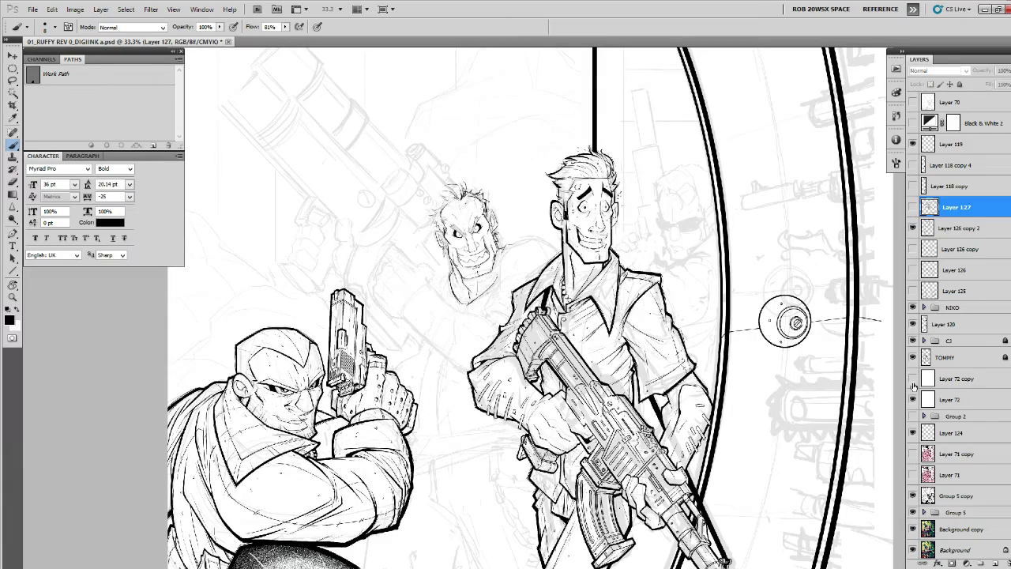
pyautogui.click(913, 399)
pyautogui.click(912, 378)
pyautogui.click(913, 453)
pyautogui.click(913, 379)
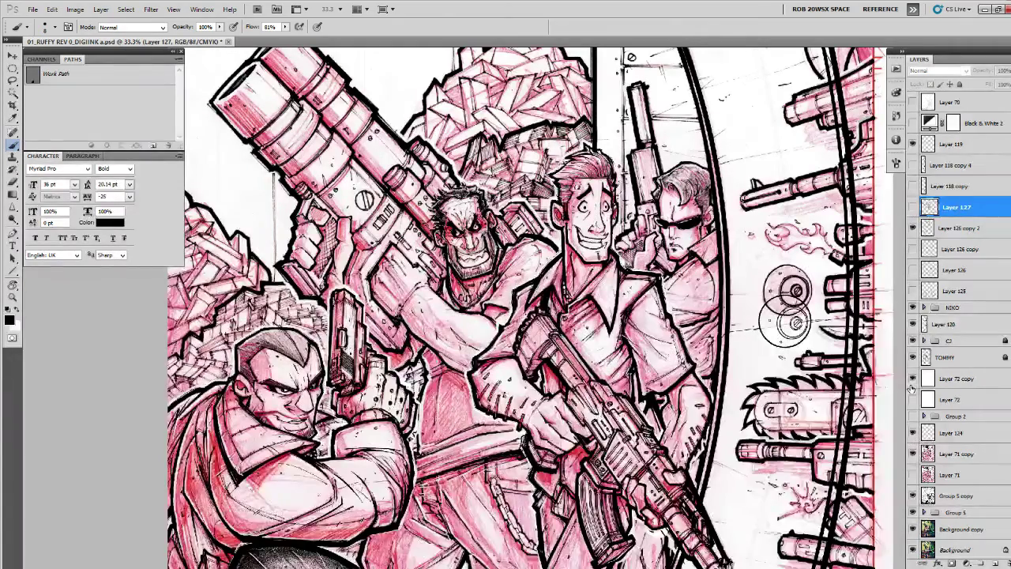
pyautogui.click(913, 379)
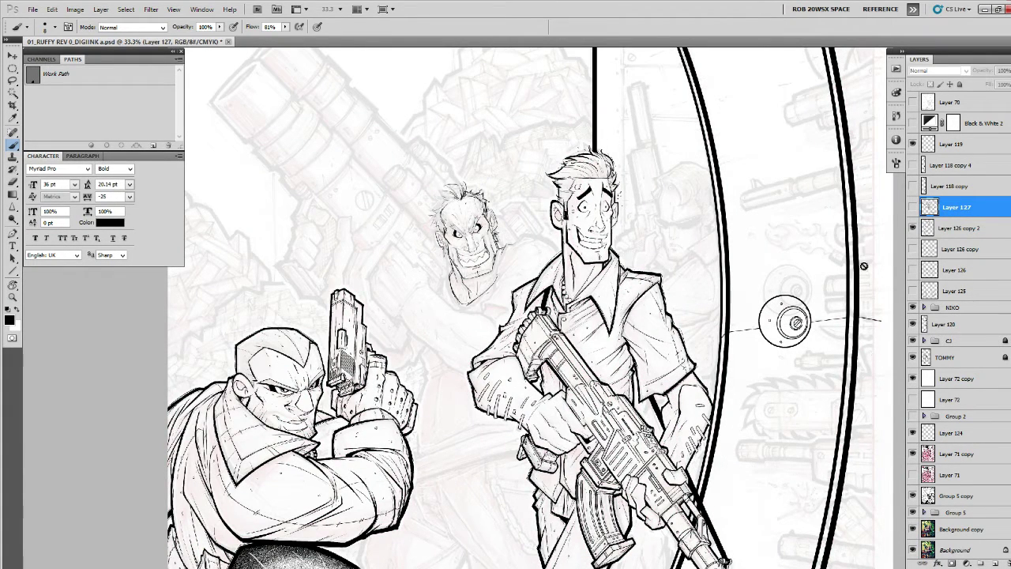
# Compare the inked body on Layer 127 with the faded reference, hide Layer 71 copy, and check the body and head layers separately.
pyautogui.click(912, 207)
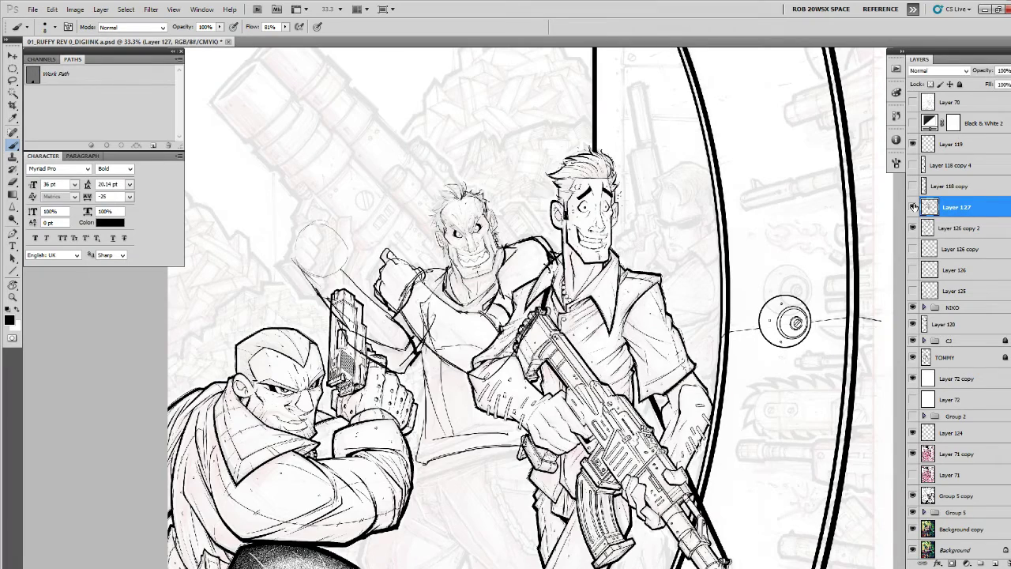
pyautogui.click(913, 207)
pyautogui.click(913, 207)
pyautogui.click(912, 378)
pyautogui.click(913, 378)
pyautogui.click(914, 454)
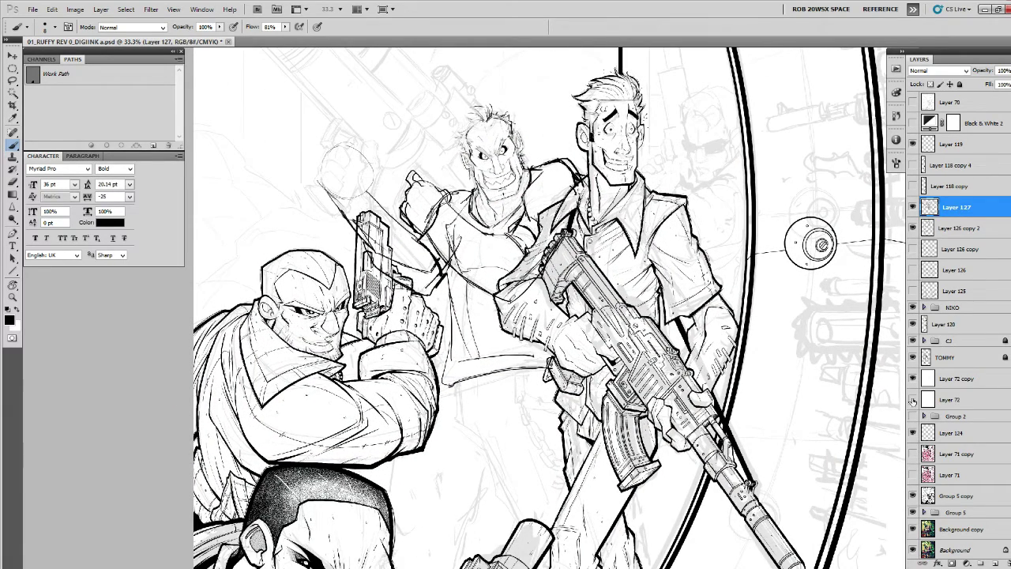
pyautogui.click(913, 227)
pyautogui.click(913, 227)
pyautogui.click(913, 207)
pyautogui.click(913, 207)
# Rough in the grinning character's trouser legs below the shirt hem.
pyautogui.moveTo(550, 335); pyautogui.dragTo(570, 269)
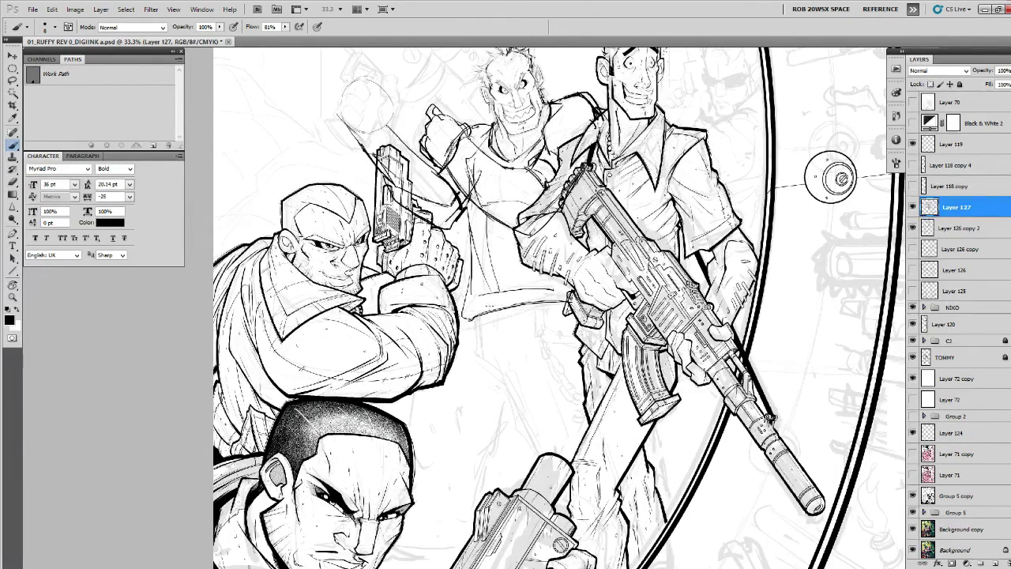
pyautogui.moveTo(491, 337)
pyautogui.mouseDown()
pyautogui.moveTo(491, 349)
pyautogui.moveTo(510, 351)
pyautogui.mouseUp()
pyautogui.moveTo(510, 351)
pyautogui.mouseDown()
pyautogui.moveTo(510, 321)
pyautogui.moveTo(514, 414)
pyautogui.moveTo(540, 472)
pyautogui.mouseUp()
pyautogui.moveTo(588, 397)
pyautogui.mouseDown()
pyautogui.moveTo(597, 444)
pyautogui.moveTo(580, 370)
pyautogui.mouseUp()
pyautogui.moveTo(513, 393); pyautogui.dragTo(552, 449)
pyautogui.moveTo(553, 313)
pyautogui.mouseDown()
pyautogui.moveTo(563, 373)
pyautogui.moveTo(553, 357)
pyautogui.mouseUp()
pyautogui.moveTo(505, 260); pyautogui.dragTo(504, 361)
# Erase and redraw the side contour of the torso from the chest down to the shirt hem.
pyautogui.press('e')
pyautogui.moveTo(454, 280)
pyautogui.mouseDown()
pyautogui.moveTo(447, 376)
pyautogui.moveTo(449, 292)
pyautogui.moveTo(461, 360)
pyautogui.moveTo(447, 384)
pyautogui.mouseUp()
pyautogui.press('b')
pyautogui.press('e')
pyautogui.press('b')
pyautogui.moveTo(456, 346); pyautogui.dragTo(446, 383)
pyautogui.moveTo(458, 341); pyautogui.dragTo(447, 378)
pyautogui.press('e')
pyautogui.moveTo(451, 277); pyautogui.dragTo(449, 305)
pyautogui.press('b')
pyautogui.moveTo(449, 279); pyautogui.dragTo(454, 315)
# Clean up the torso's side below the armpit and add short contour strokes beside the gloved hand.
pyautogui.moveTo(515, 254); pyautogui.dragTo(480, 280)
pyautogui.press('e')
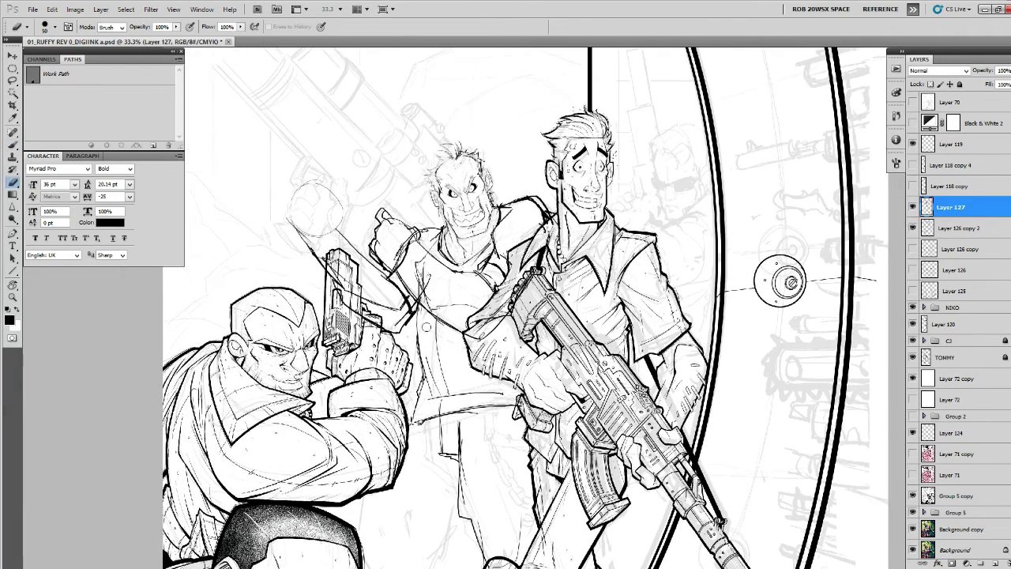
pyautogui.press('b')
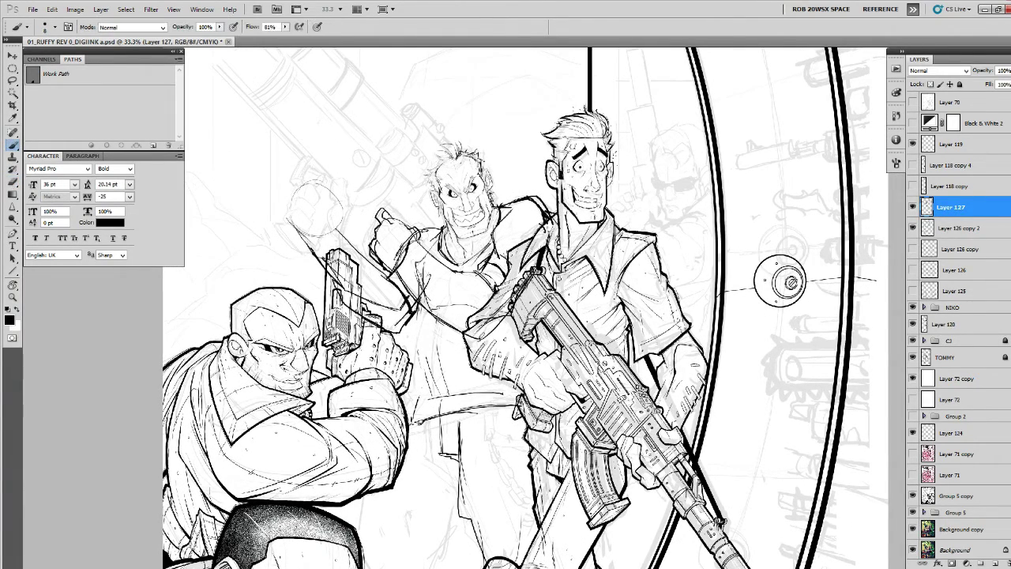
pyautogui.moveTo(417, 310); pyautogui.dragTo(410, 337)
pyautogui.moveTo(412, 323); pyautogui.dragTo(422, 349)
pyautogui.moveTo(413, 351); pyautogui.dragTo(405, 358)
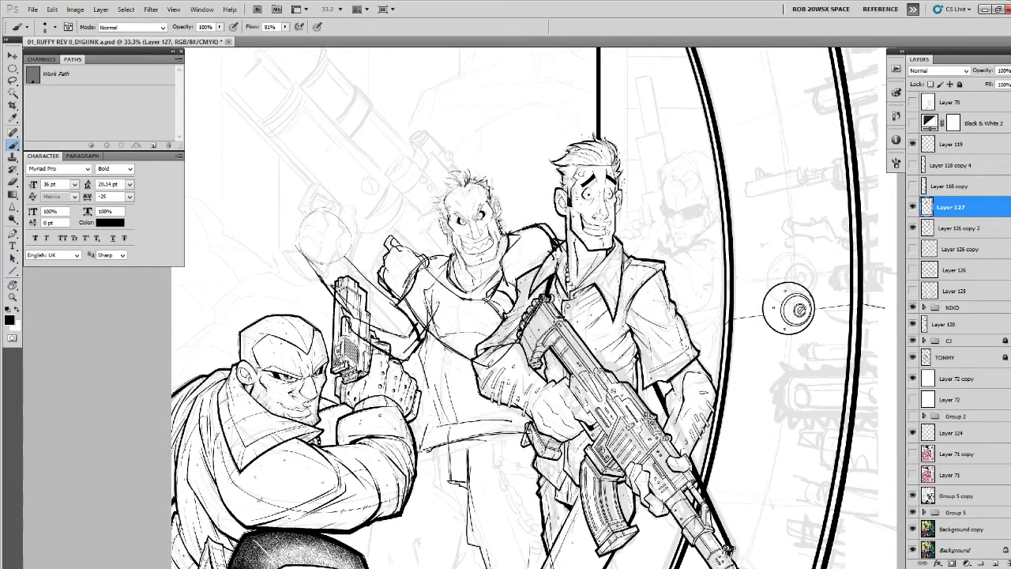
# Sketch the raised forearm behind the pistol and an open hand with fingers and thumb over the rough circle.
pyautogui.moveTo(337, 308); pyautogui.dragTo(401, 365)
pyautogui.moveTo(399, 363); pyautogui.dragTo(426, 414)
pyautogui.moveTo(323, 298); pyautogui.dragTo(342, 322)
pyautogui.moveTo(329, 305)
pyautogui.mouseDown()
pyautogui.moveTo(322, 294)
pyautogui.moveTo(344, 301)
pyautogui.moveTo(329, 292)
pyautogui.moveTo(347, 273)
pyautogui.moveTo(365, 279)
pyautogui.moveTo(376, 313)
pyautogui.mouseUp()
pyautogui.moveTo(683, 347)
pyautogui.mouseDown()
pyautogui.moveTo(612, 249)
pyautogui.moveTo(623, 325)
pyautogui.mouseUp()
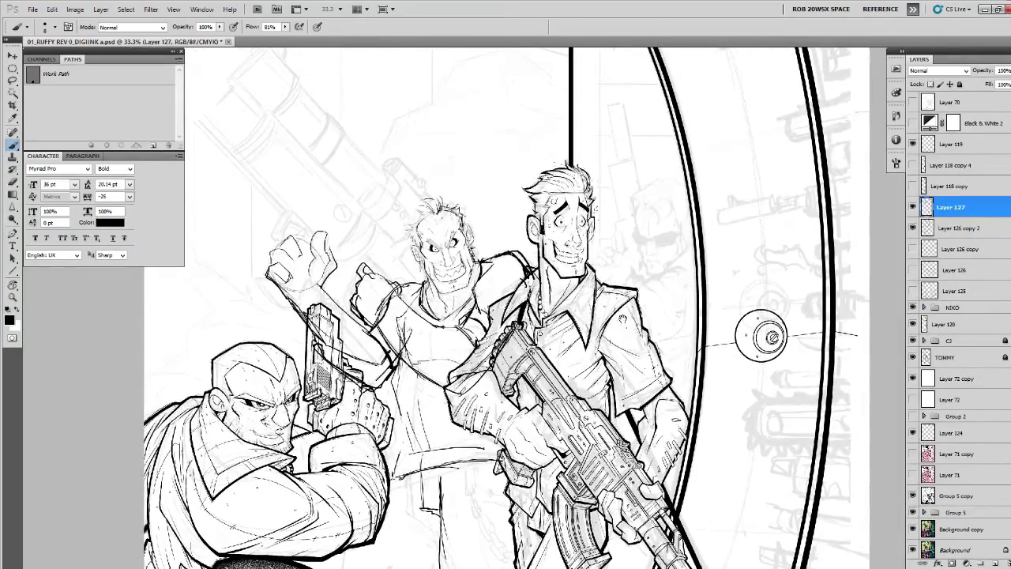
# Duplicate the head layer Layer 126 copy 2, hide the original and slightly scale and tilt the copy.
pyautogui.click(913, 228)
pyautogui.click(914, 228)
pyautogui.click(928, 228)
pyautogui.hotkey('ctrl', 'j')
pyautogui.click(913, 249)
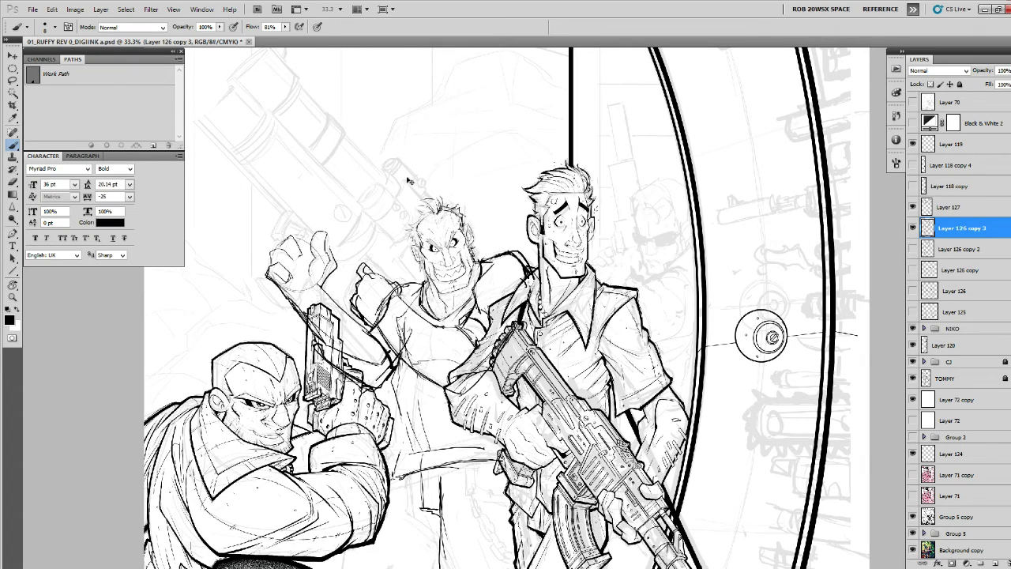
pyautogui.hotkey('ctrl', 't')
pyautogui.moveTo(404, 196); pyautogui.dragTo(407, 197)
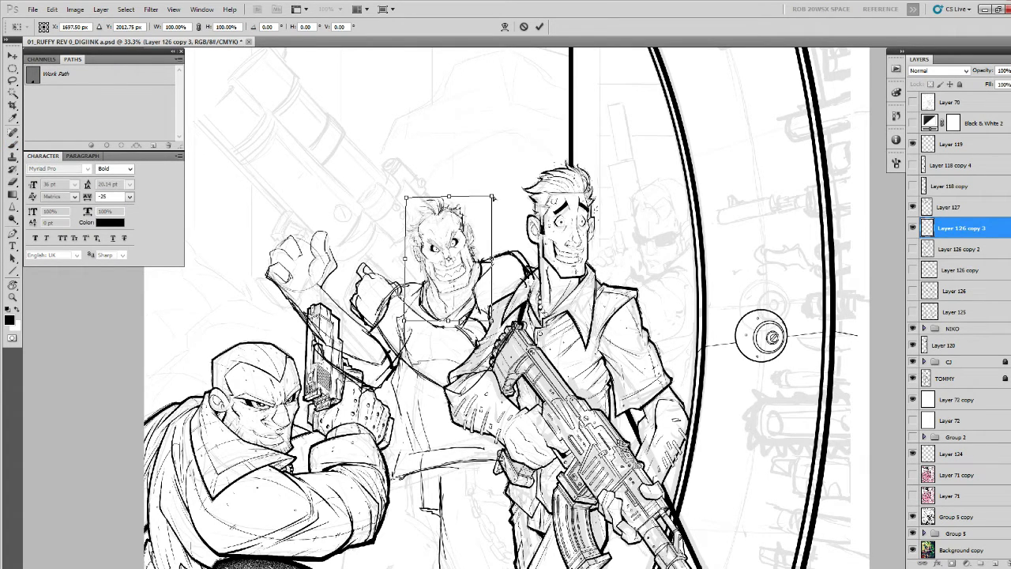
pyautogui.moveTo(492, 196); pyautogui.dragTo(488, 198)
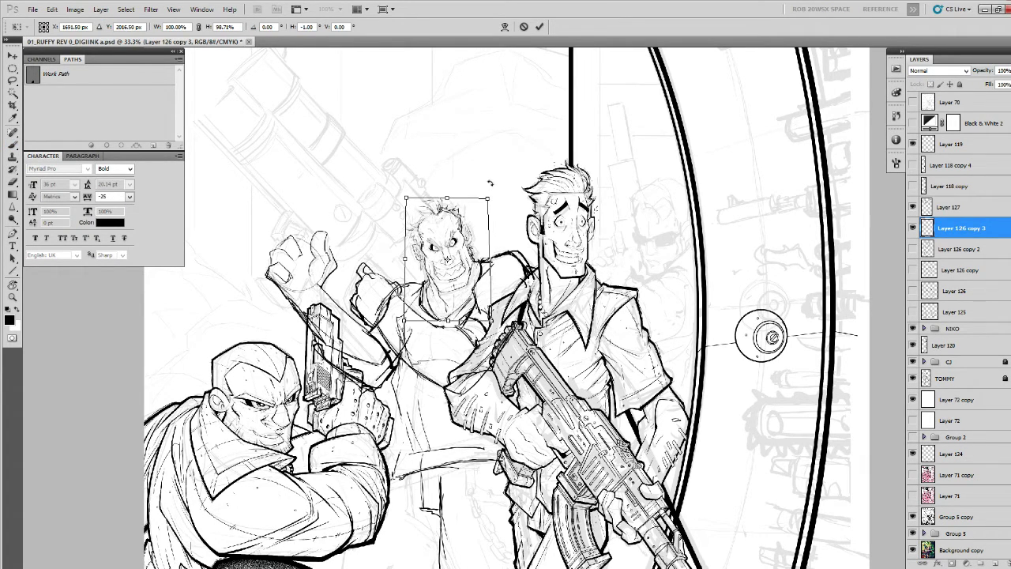
pyautogui.press('Return')
# Erase the torso's side line on Layer 127 and redraw it from the armpit to the shirt hem.
pyautogui.press('b')
pyautogui.moveTo(578, 335); pyautogui.dragTo(634, 253)
pyautogui.click(922, 210)
pyautogui.press('e')
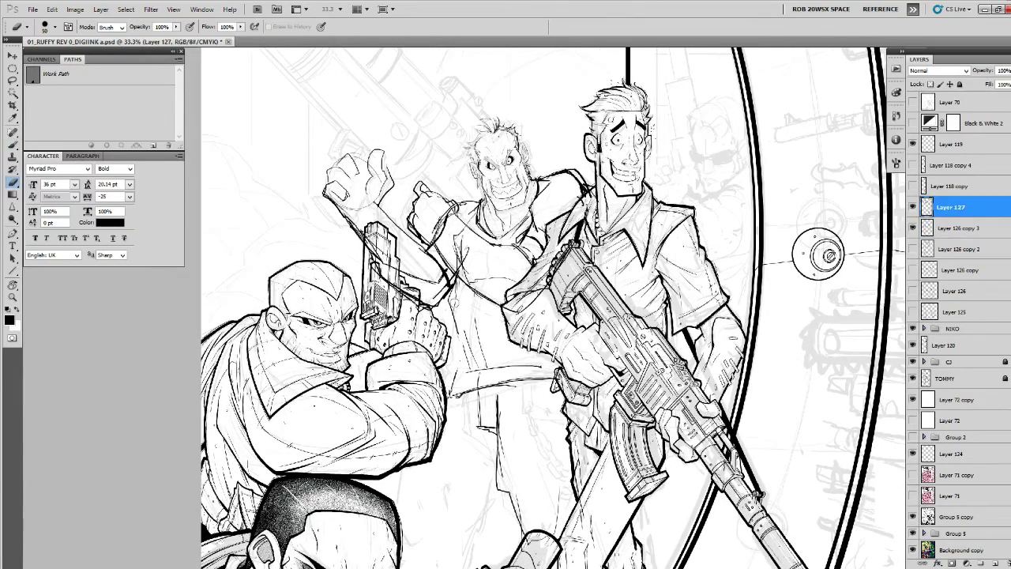
pyautogui.moveTo(454, 304); pyautogui.dragTo(454, 342)
pyautogui.press('b')
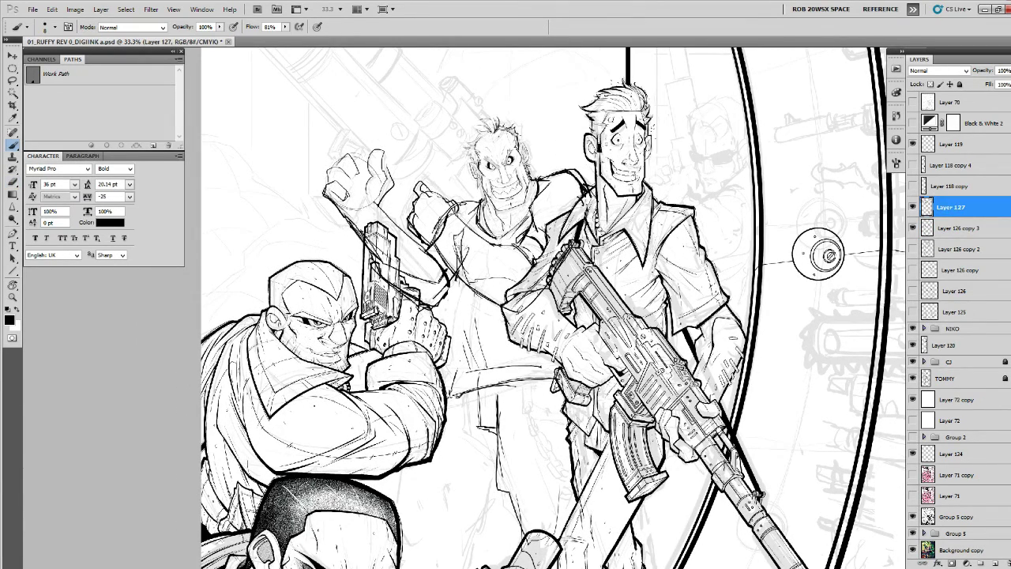
pyautogui.moveTo(457, 240); pyautogui.dragTo(463, 370)
pyautogui.moveTo(460, 335); pyautogui.dragTo(444, 394)
pyautogui.moveTo(453, 307); pyautogui.dragTo(458, 375)
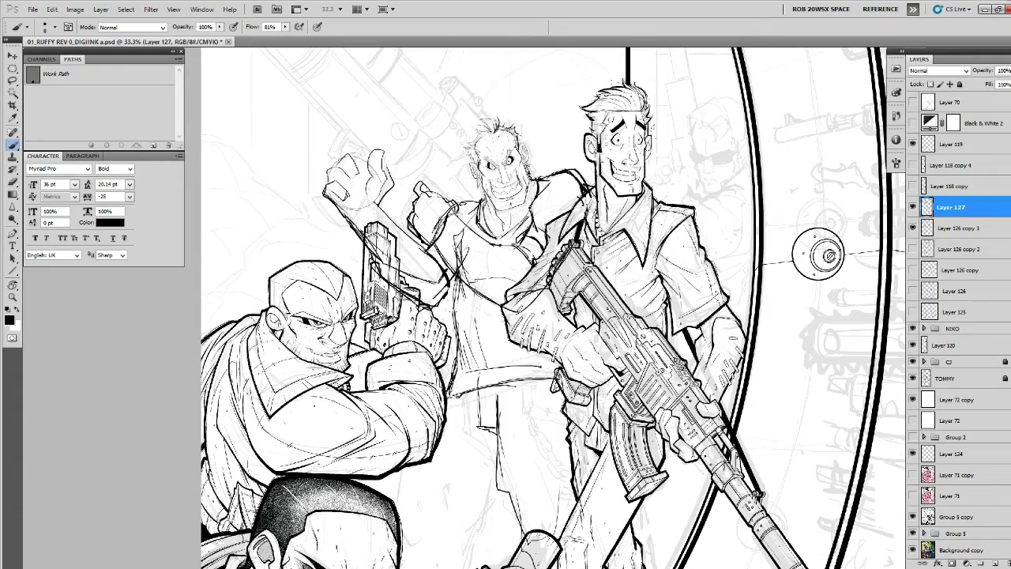
# Try a bolder contour from the far shoulder down across the rifle to the hip.
pyautogui.moveTo(580, 226); pyautogui.dragTo(544, 220)
pyautogui.press('z')
pyautogui.click(548, 278)
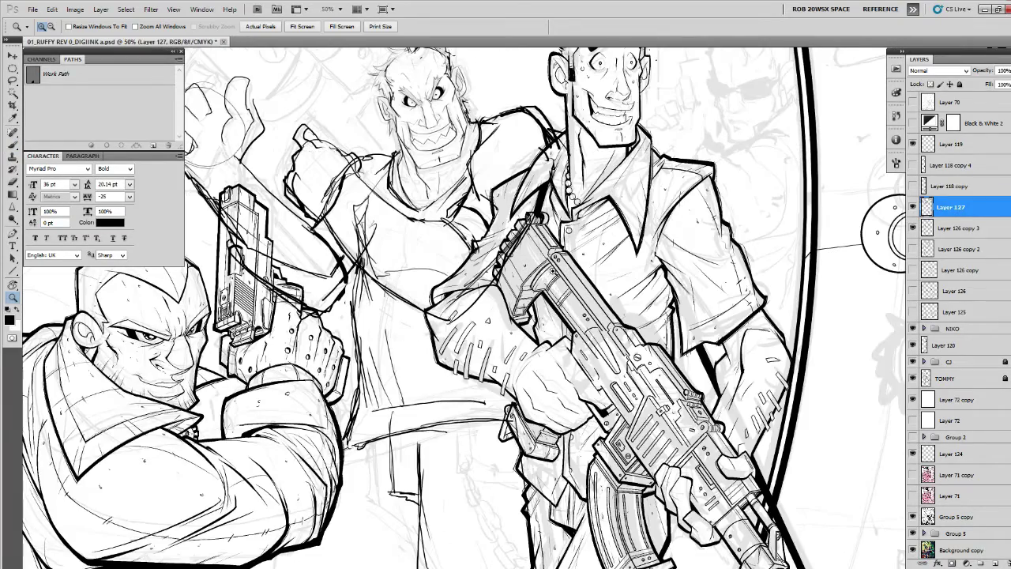
pyautogui.keyDown('alt'); pyautogui.click(547, 268); pyautogui.keyUp('alt')
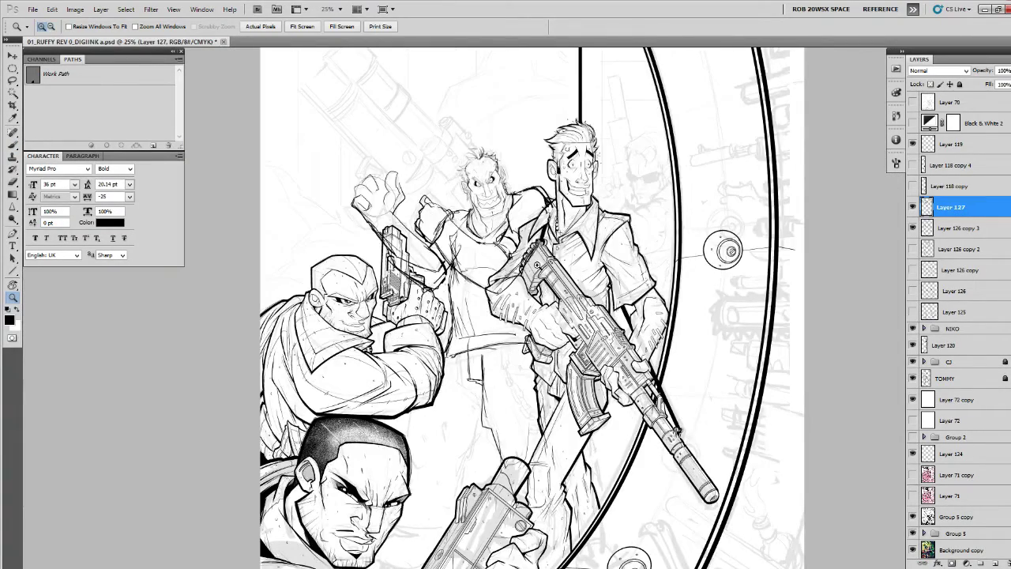
pyautogui.press('b')
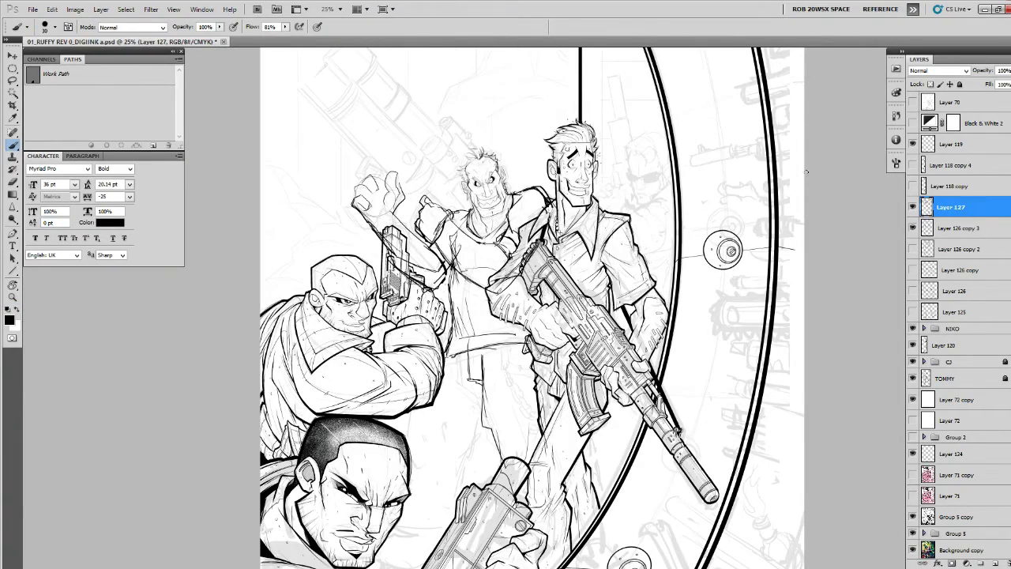
pyautogui.moveTo(542, 190); pyautogui.dragTo(549, 220)
pyautogui.moveTo(539, 186); pyautogui.dragTo(546, 245)
pyautogui.moveTo(547, 207); pyautogui.dragTo(534, 343)
pyautogui.moveTo(536, 291); pyautogui.dragTo(536, 335)
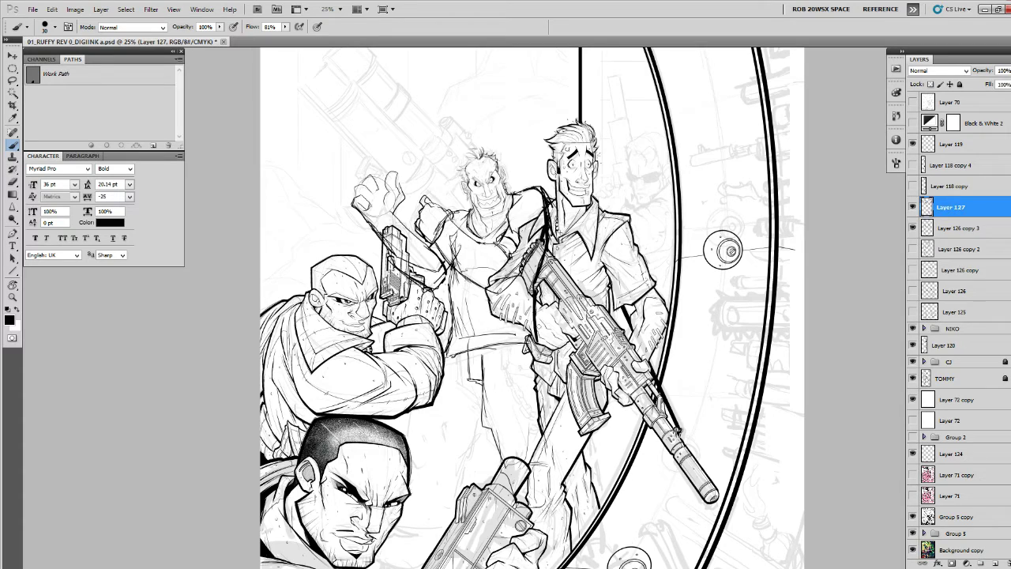
pyautogui.moveTo(545, 191)
pyautogui.mouseDown()
pyautogui.moveTo(532, 325)
pyautogui.moveTo(533, 315)
pyautogui.mouseUp()
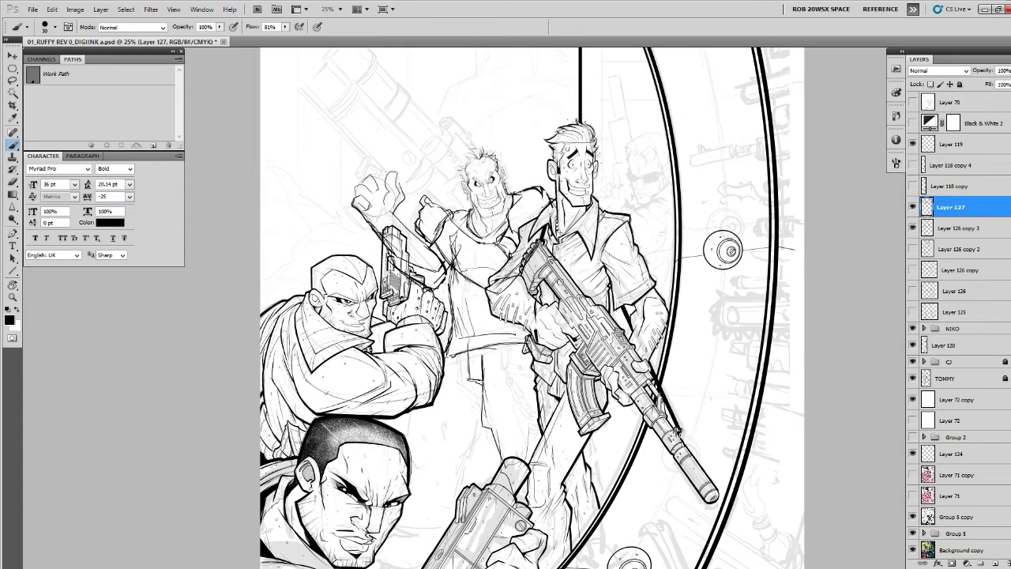
pyautogui.moveTo(510, 195); pyautogui.dragTo(550, 189)
# Hide Layer 127, add a new layer and rough in new shoulders, chest and torso lines under the head.
pyautogui.click(913, 206)
pyautogui.click(995, 562)
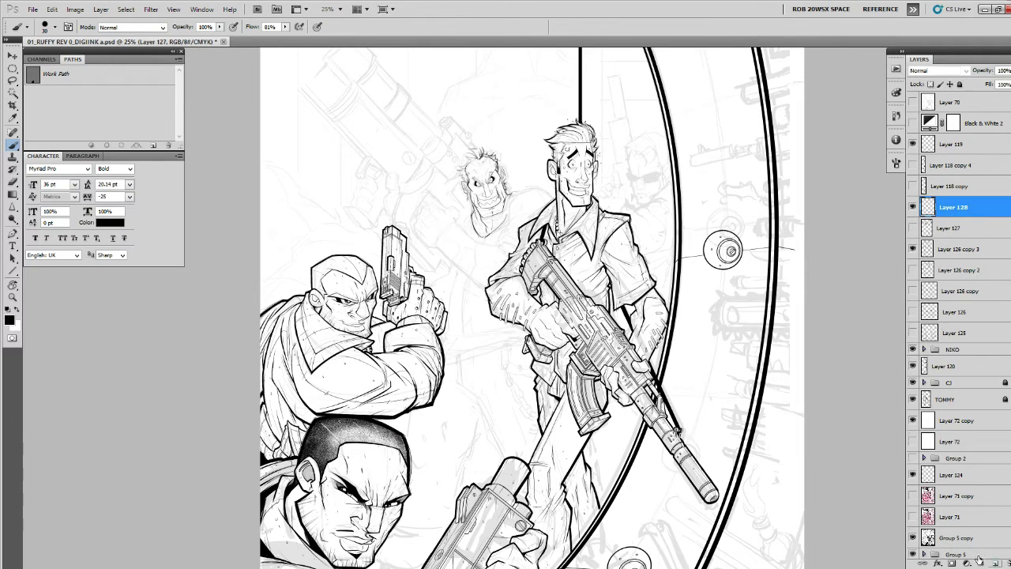
pyautogui.moveTo(471, 210)
pyautogui.mouseDown()
pyautogui.moveTo(434, 237)
pyautogui.moveTo(437, 262)
pyautogui.mouseUp()
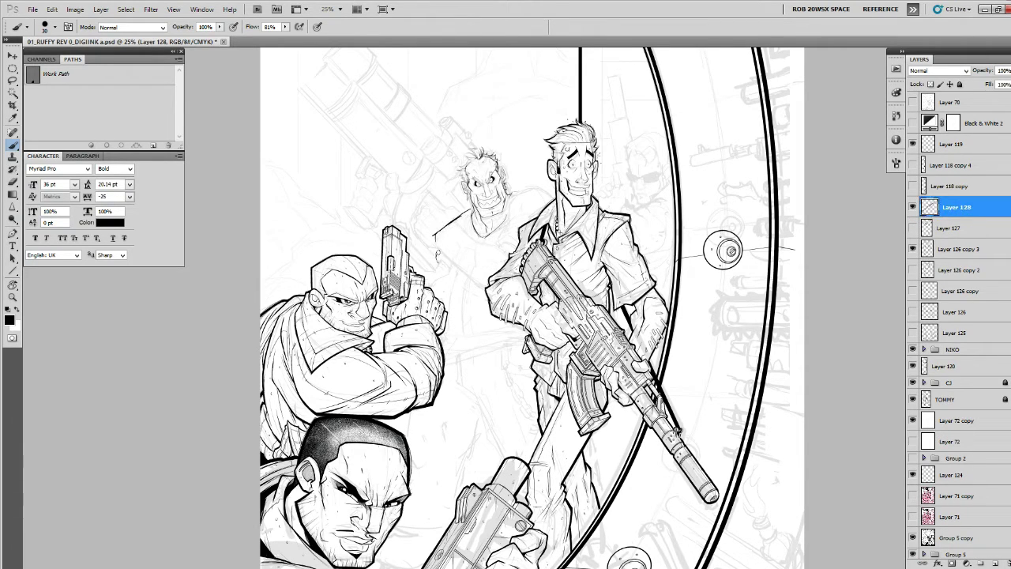
pyautogui.moveTo(514, 199); pyautogui.dragTo(557, 202)
pyautogui.moveTo(542, 196)
pyautogui.mouseDown()
pyautogui.moveTo(518, 241)
pyautogui.moveTo(492, 251)
pyautogui.mouseUp()
pyautogui.moveTo(450, 224)
pyautogui.mouseDown()
pyautogui.moveTo(477, 244)
pyautogui.moveTo(508, 304)
pyautogui.moveTo(530, 278)
pyautogui.mouseUp()
pyautogui.moveTo(470, 237)
pyautogui.mouseDown()
pyautogui.moveTo(503, 249)
pyautogui.moveTo(543, 242)
pyautogui.mouseUp()
pyautogui.moveTo(565, 215); pyautogui.dragTo(551, 262)
pyautogui.moveTo(521, 229)
pyautogui.mouseDown()
pyautogui.moveTo(565, 215)
pyautogui.moveTo(512, 316)
pyautogui.mouseUp()
pyautogui.moveTo(455, 267)
pyautogui.mouseDown()
pyautogui.moveTo(449, 342)
pyautogui.moveTo(485, 330)
pyautogui.mouseUp()
pyautogui.moveTo(421, 213); pyautogui.dragTo(458, 221)
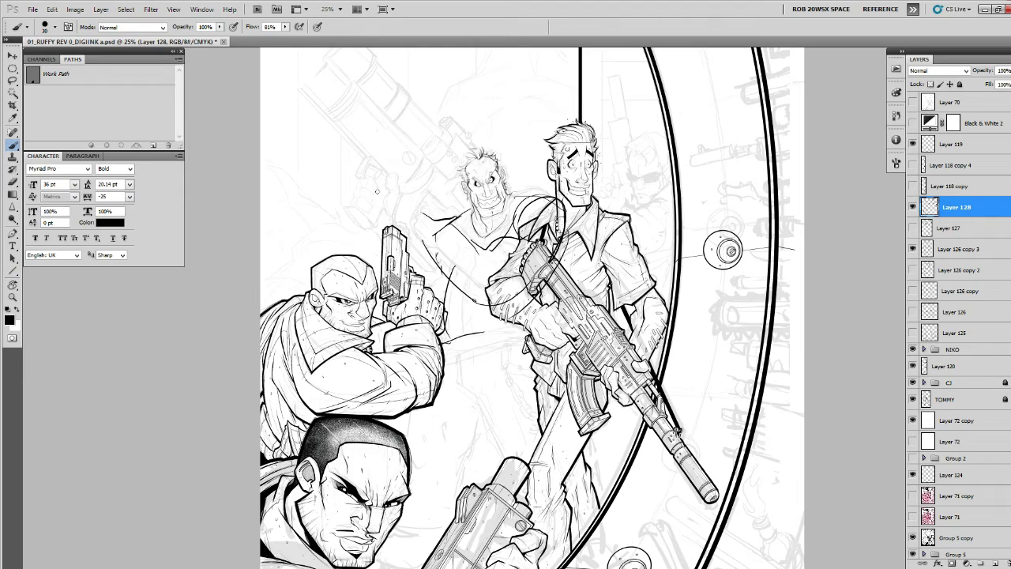
# Sketch the raised arm's curve behind the pistol and the other arm's contour folding across the chest.
pyautogui.moveTo(347, 175)
pyautogui.mouseDown()
pyautogui.moveTo(374, 275)
pyautogui.moveTo(450, 285)
pyautogui.mouseUp()
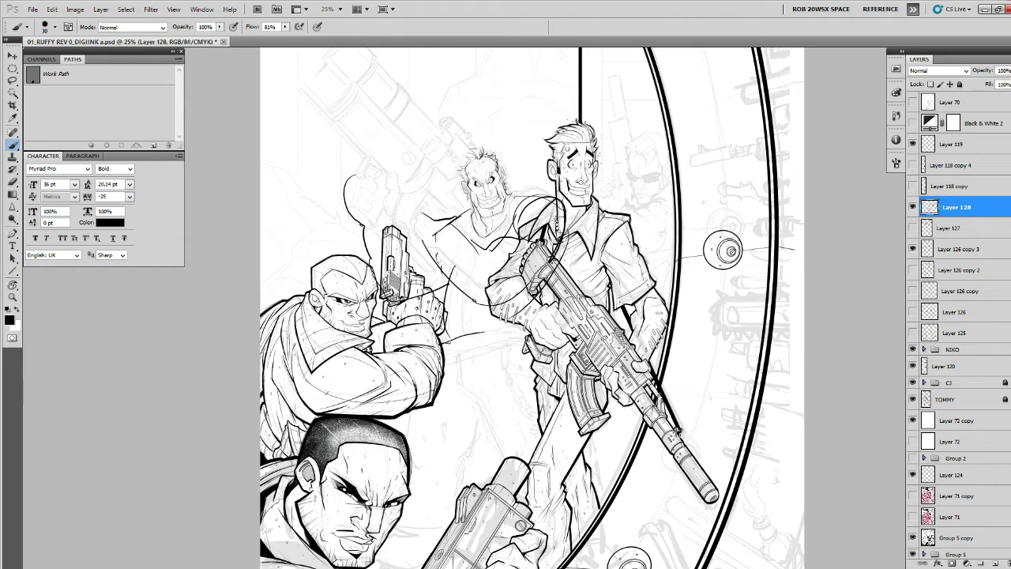
pyautogui.moveTo(497, 254)
pyautogui.mouseDown()
pyautogui.moveTo(511, 232)
pyautogui.moveTo(450, 283)
pyautogui.mouseUp()
pyautogui.moveTo(444, 247)
pyautogui.mouseDown()
pyautogui.moveTo(419, 194)
pyautogui.moveTo(412, 223)
pyautogui.mouseUp()
pyautogui.moveTo(410, 221)
pyautogui.mouseDown()
pyautogui.moveTo(434, 261)
pyautogui.moveTo(499, 250)
pyautogui.mouseUp()
pyautogui.moveTo(441, 266); pyautogui.dragTo(479, 308)
pyautogui.moveTo(479, 308); pyautogui.dragTo(528, 288)
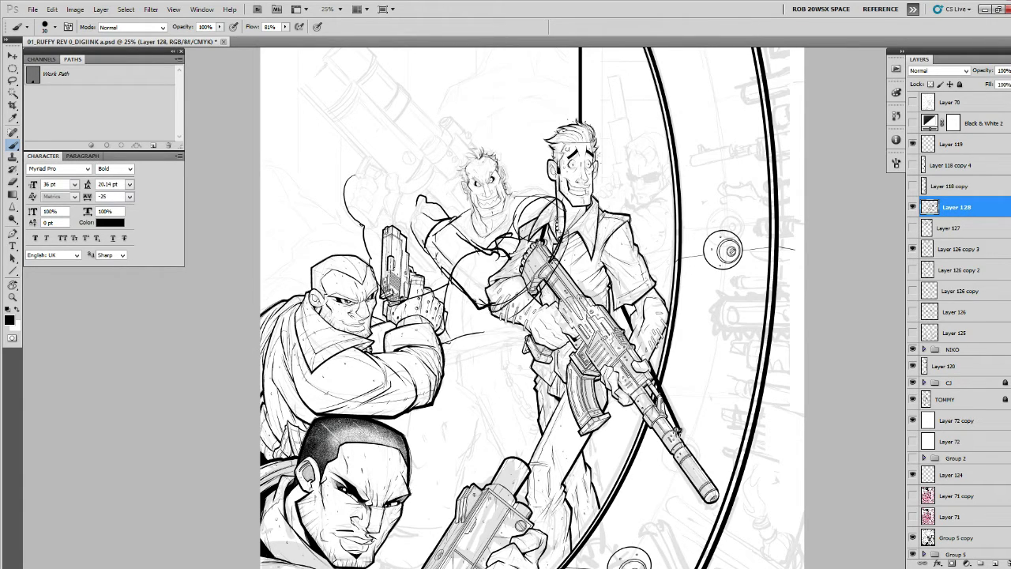
# Add neck, collar and far-shoulder strokes to the new body sketch.
pyautogui.moveTo(526, 199); pyautogui.dragTo(514, 226)
pyautogui.moveTo(526, 197)
pyautogui.mouseDown()
pyautogui.moveTo(547, 194)
pyautogui.moveTo(512, 199)
pyautogui.mouseUp()
pyautogui.moveTo(506, 191)
pyautogui.mouseDown()
pyautogui.moveTo(514, 199)
pyautogui.moveTo(483, 236)
pyautogui.mouseUp()
pyautogui.moveTo(467, 212)
pyautogui.mouseDown()
pyautogui.moveTo(473, 218)
pyautogui.moveTo(459, 216)
pyautogui.mouseUp()
# Hide the new body sketch and compare the head on Layer 126 copy 3 with the Layer 71 copy reference.
pyautogui.click(912, 207)
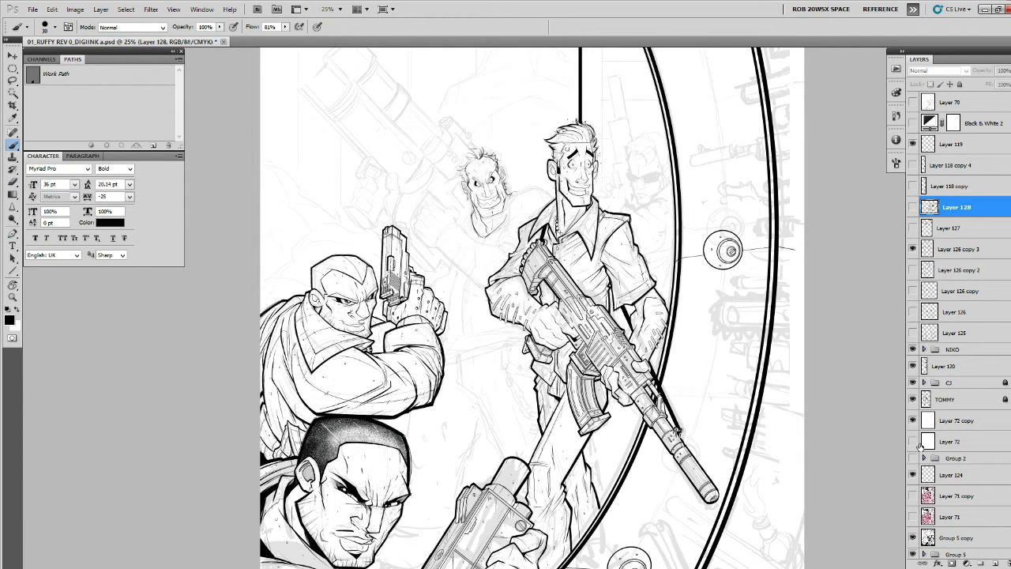
pyautogui.click(912, 420)
pyautogui.click(913, 495)
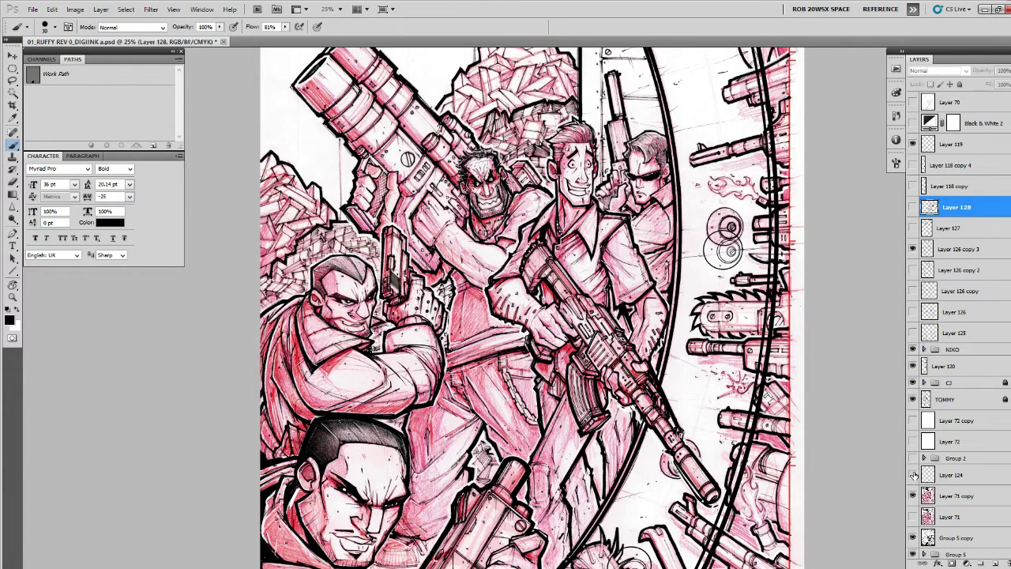
pyautogui.click(912, 420)
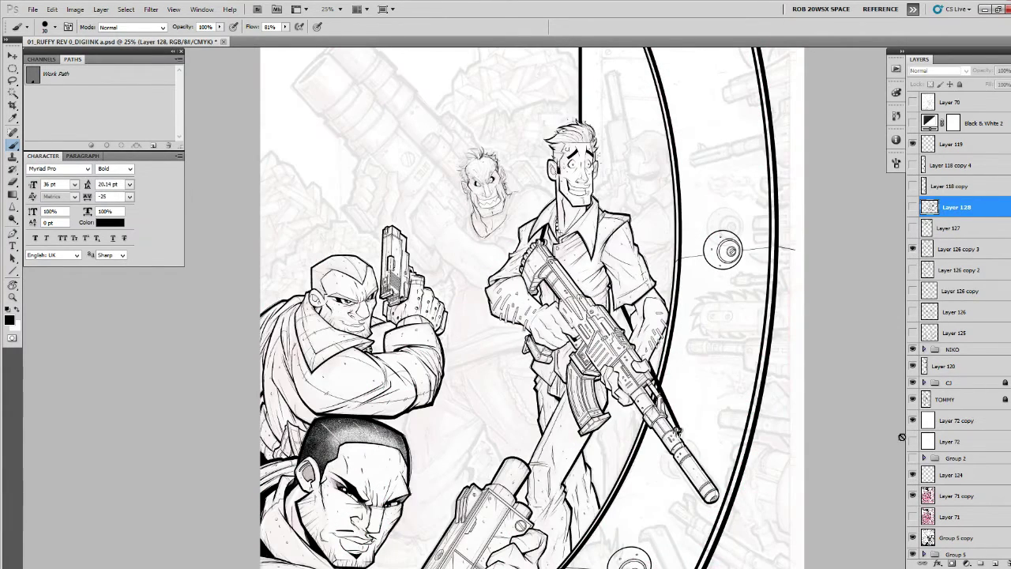
pyautogui.click(913, 208)
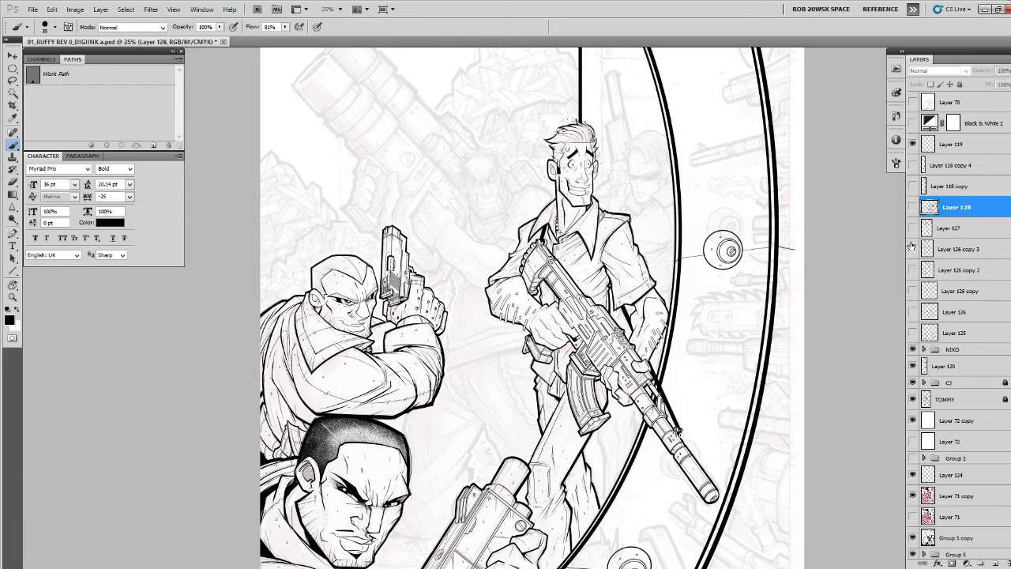
pyautogui.click(912, 249)
pyautogui.click(912, 249)
pyautogui.click(912, 249)
pyautogui.click(912, 248)
pyautogui.click(912, 249)
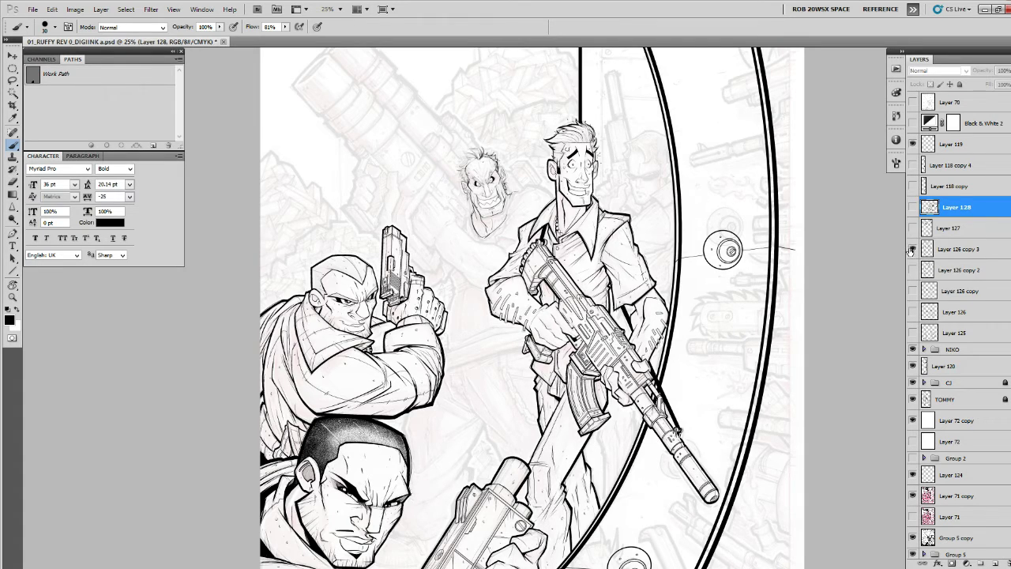
# Erase the old cheek and jaw line below the near ear on Layer 126 copy 3.
pyautogui.click(912, 248)
pyautogui.click(912, 249)
pyautogui.press('z')
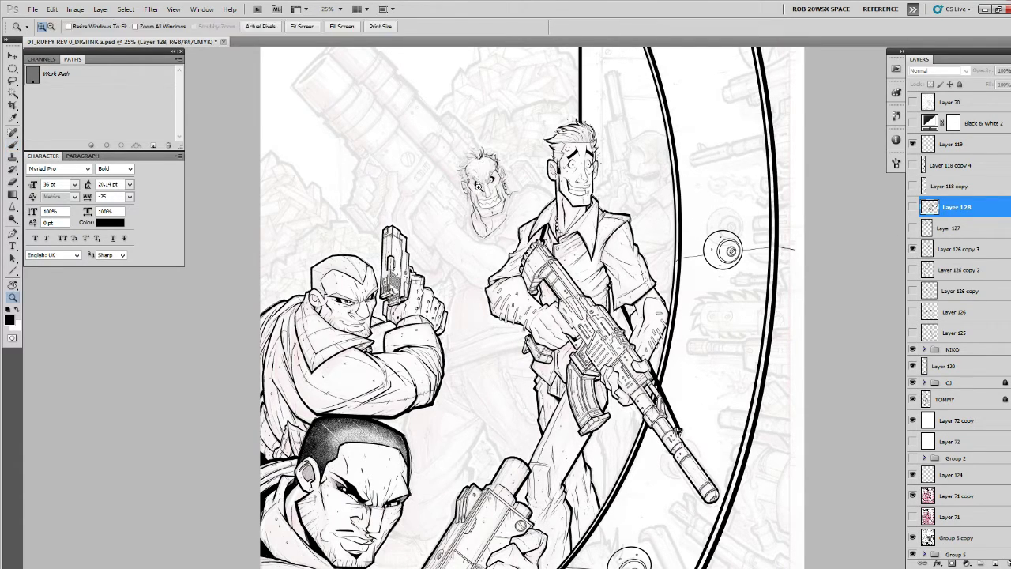
pyautogui.click(488, 172)
pyautogui.click(475, 186)
pyautogui.click(475, 186)
pyautogui.press('e')
pyautogui.moveTo(529, 239); pyautogui.dragTo(459, 204)
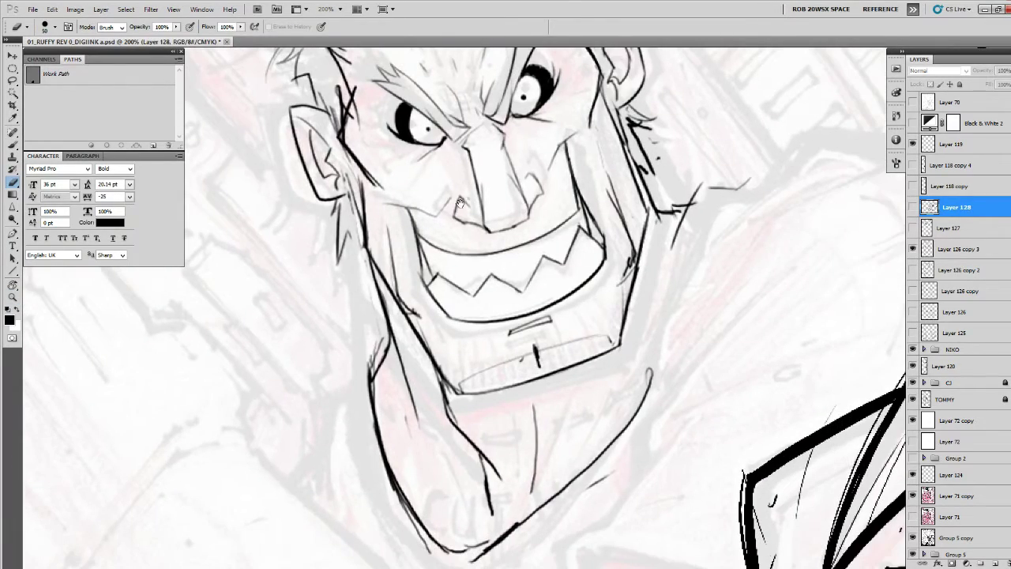
pyautogui.click(948, 249)
pyautogui.moveTo(398, 251)
pyautogui.mouseDown()
pyautogui.moveTo(413, 311)
pyautogui.moveTo(397, 302)
pyautogui.moveTo(362, 235)
pyautogui.mouseUp()
# Switch to a smaller brush and redraw the near side of the face as a bold line from the ear to the chin.
pyautogui.press('b')
pyautogui.moveTo(362, 178); pyautogui.dragTo(361, 190)
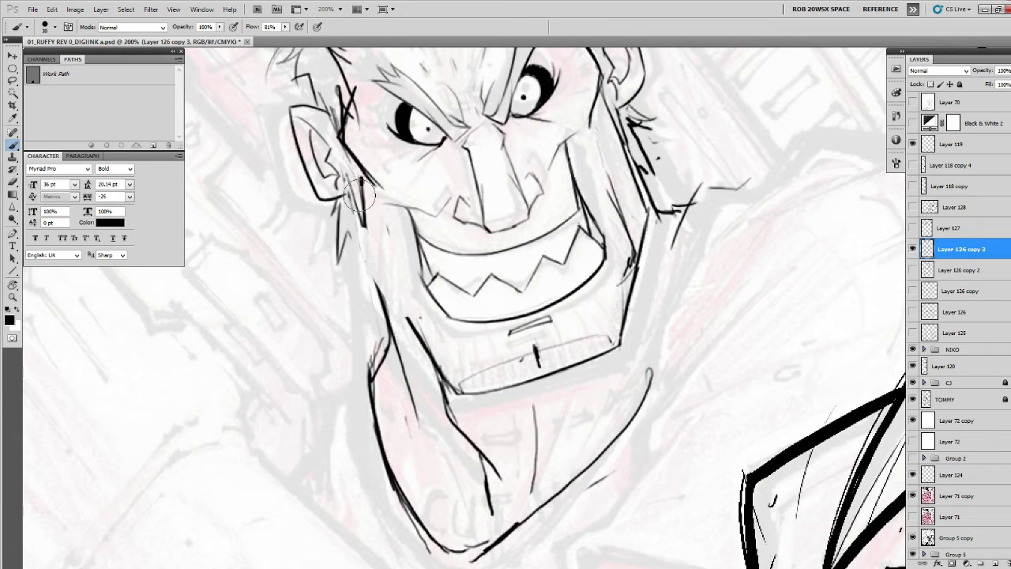
pyautogui.rightClick(360, 192)
pyautogui.doubleClick(396, 306)
pyautogui.moveTo(363, 190); pyautogui.dragTo(365, 270)
pyautogui.moveTo(363, 218)
pyautogui.mouseDown()
pyautogui.moveTo(366, 277)
pyautogui.moveTo(413, 325)
pyautogui.mouseUp()
pyautogui.moveTo(368, 271); pyautogui.dragTo(459, 397)
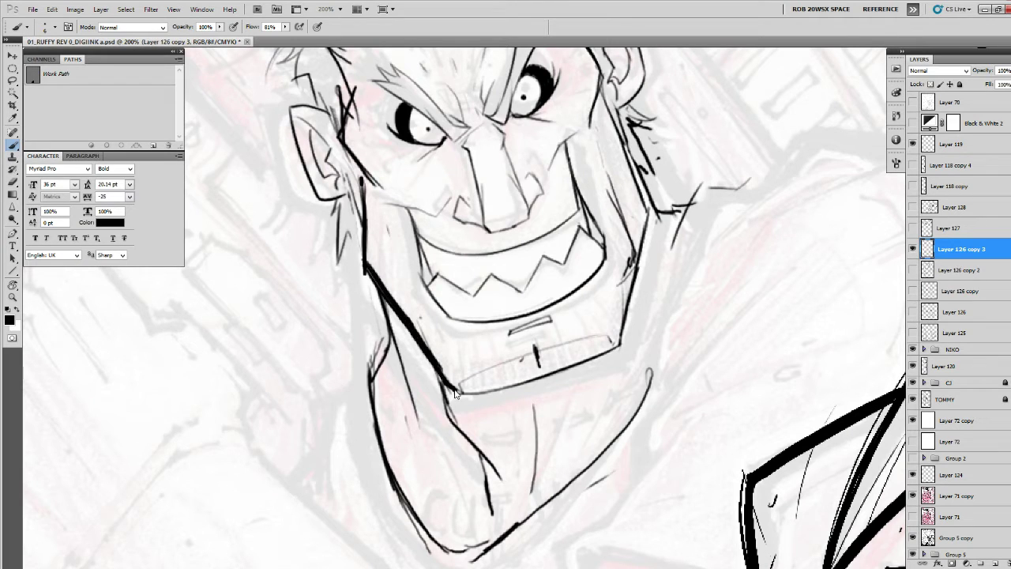
# Clean up the near chin corner and redraw it so the jaw joins the underside of the chin.
pyautogui.moveTo(637, 305); pyautogui.dragTo(629, 365)
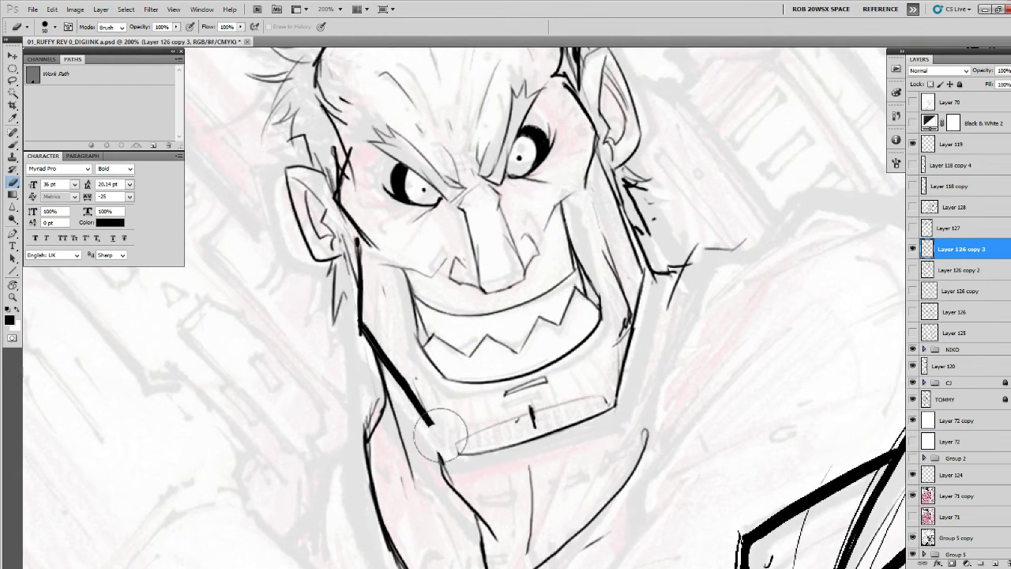
pyautogui.moveTo(429, 421)
pyautogui.mouseDown()
pyautogui.moveTo(447, 452)
pyautogui.moveTo(440, 427)
pyautogui.moveTo(443, 447)
pyautogui.moveTo(614, 404)
pyautogui.mouseUp()
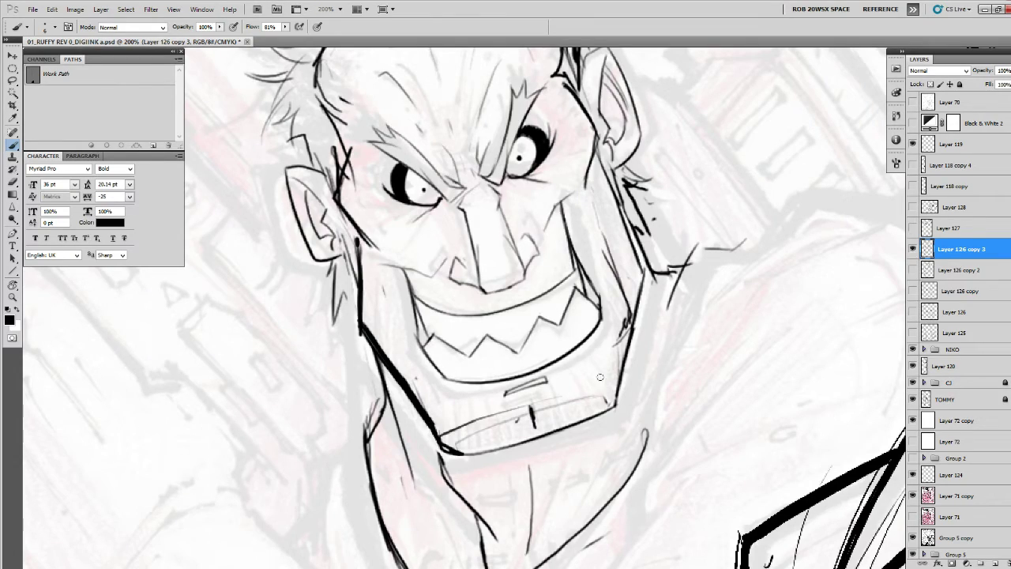
pyautogui.press('z')
pyautogui.keyDown('alt'); pyautogui.click(612, 359); pyautogui.keyUp('alt')
pyautogui.keyDown('alt'); pyautogui.click(612, 359); pyautogui.keyUp('alt')
pyautogui.keyDown('alt'); pyautogui.click(612, 359); pyautogui.keyUp('alt')
pyautogui.keyDown('alt'); pyautogui.click(612, 360); pyautogui.keyUp('alt')
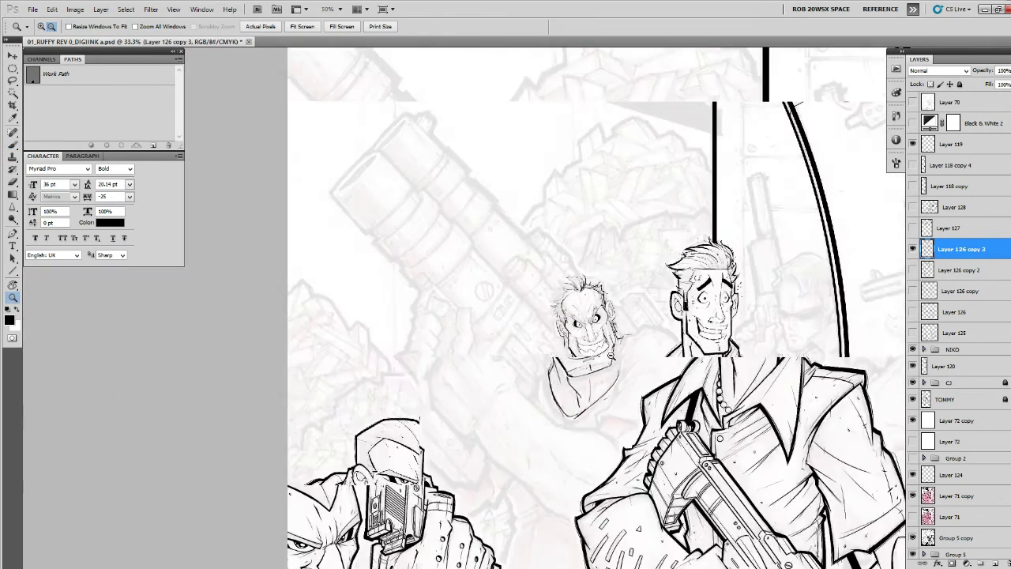
pyautogui.scroll(-4, 612, 359)
pyautogui.keyDown('alt'); pyautogui.click(599, 321); pyautogui.keyUp('alt')
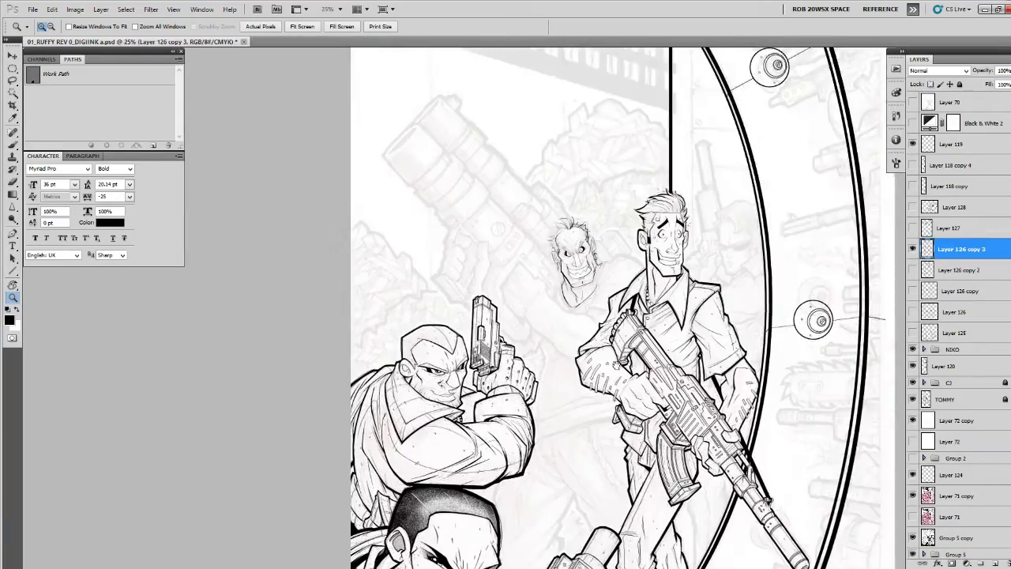
pyautogui.scroll(1, 584, 284)
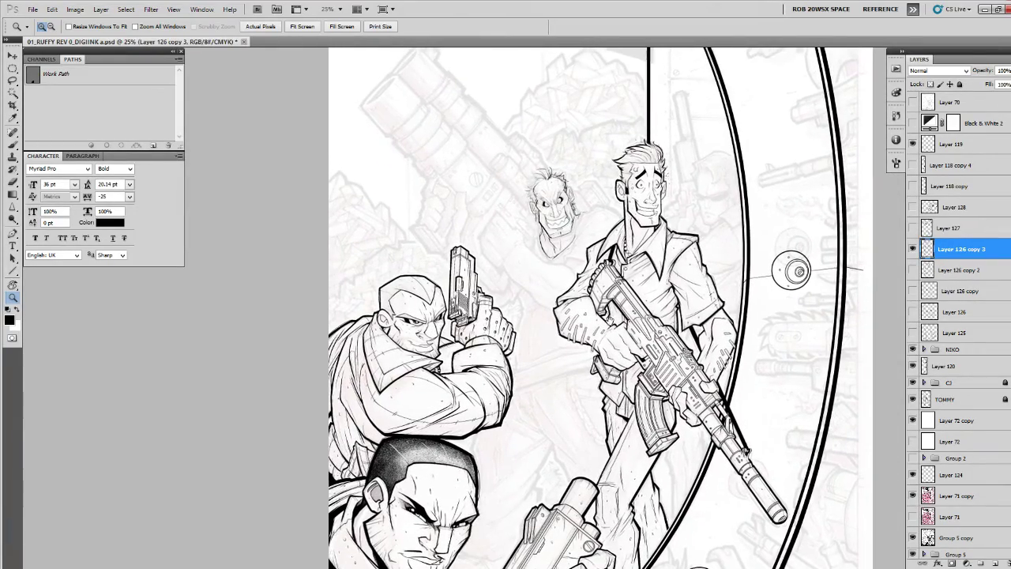
# Ink a stroke along the far cheek edge just below the far ear.
pyautogui.click(571, 228)
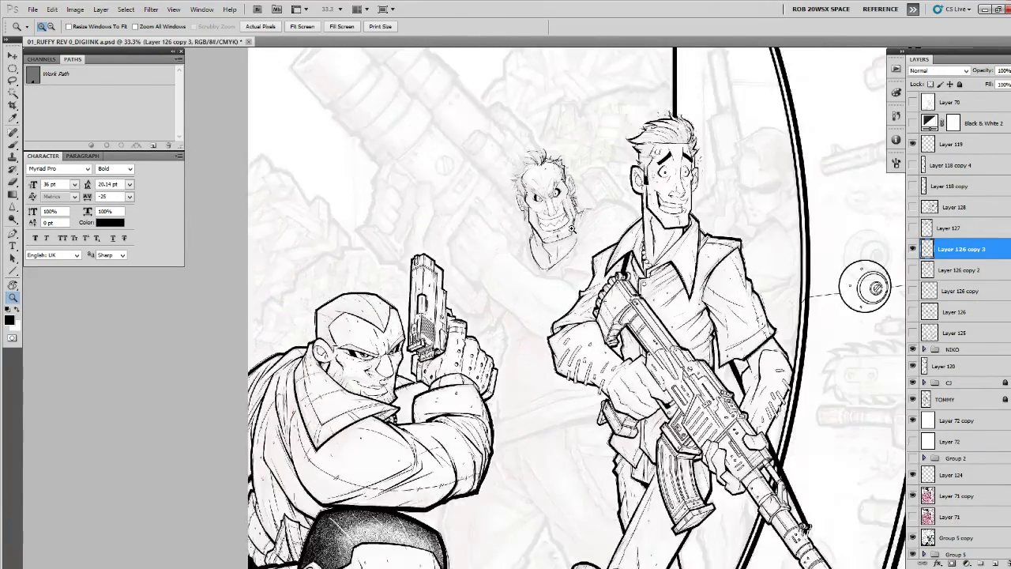
pyautogui.click(571, 228)
pyautogui.click(571, 229)
pyautogui.moveTo(565, 159); pyautogui.dragTo(548, 218)
pyautogui.click(548, 218)
pyautogui.press('b')
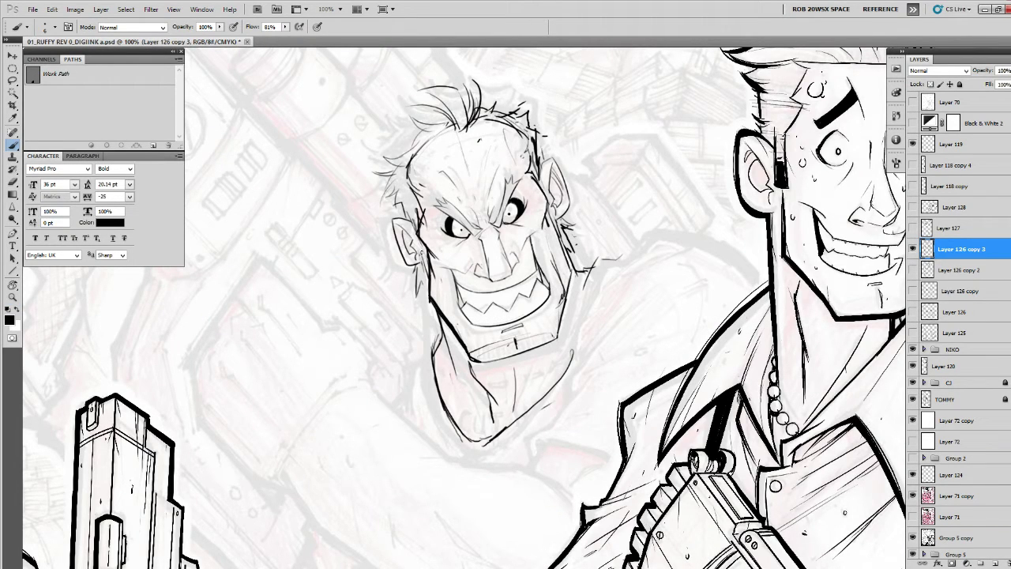
pyautogui.press('e')
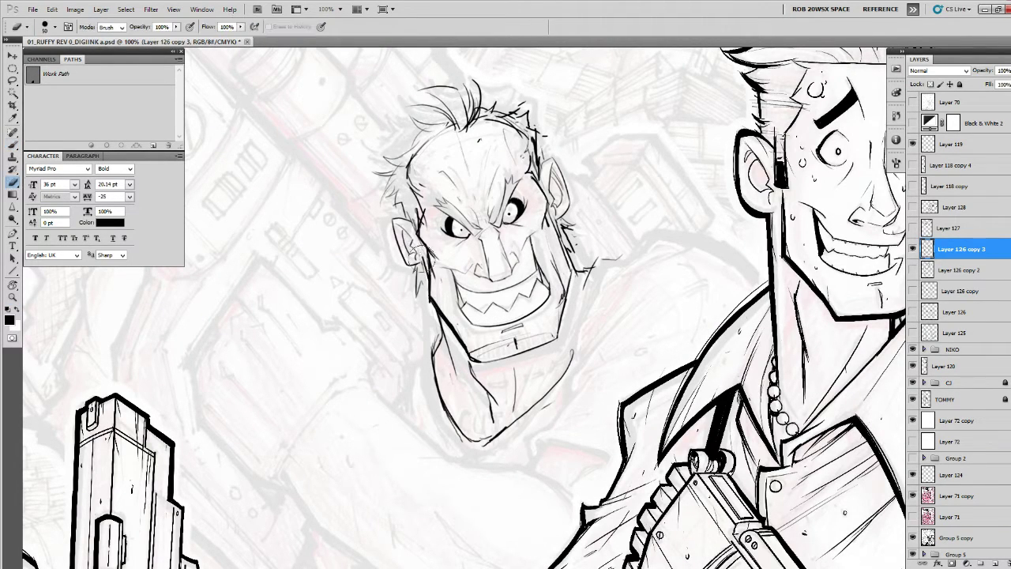
pyautogui.press('b')
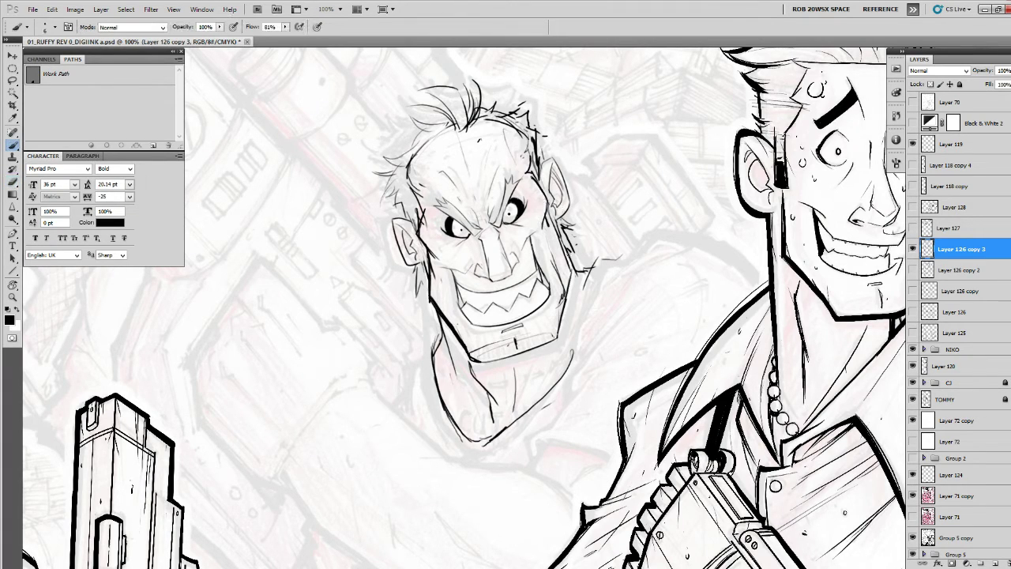
pyautogui.moveTo(550, 214)
pyautogui.mouseDown()
pyautogui.moveTo(570, 281)
pyautogui.moveTo(569, 231)
pyautogui.mouseUp()
pyautogui.press('z')
pyautogui.keyDown('alt'); pyautogui.click(568, 236); pyautogui.keyUp('alt')
pyautogui.keyDown('alt'); pyautogui.click(568, 237); pyautogui.keyUp('alt')
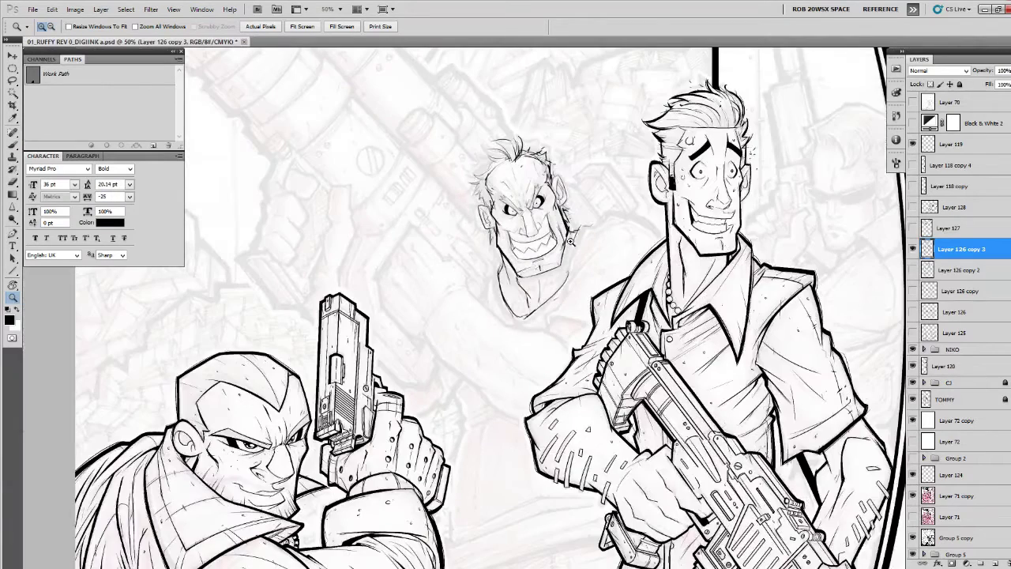
# Check the head against the reference, then erase and re-ink the near cheek edge beside the ear.
pyautogui.click(913, 249)
pyautogui.click(912, 250)
pyautogui.press('b')
pyautogui.press('z')
pyautogui.click(499, 229)
pyautogui.press('e')
pyautogui.moveTo(496, 226); pyautogui.dragTo(500, 269)
pyautogui.press('b')
pyautogui.moveTo(491, 221); pyautogui.dragTo(484, 241)
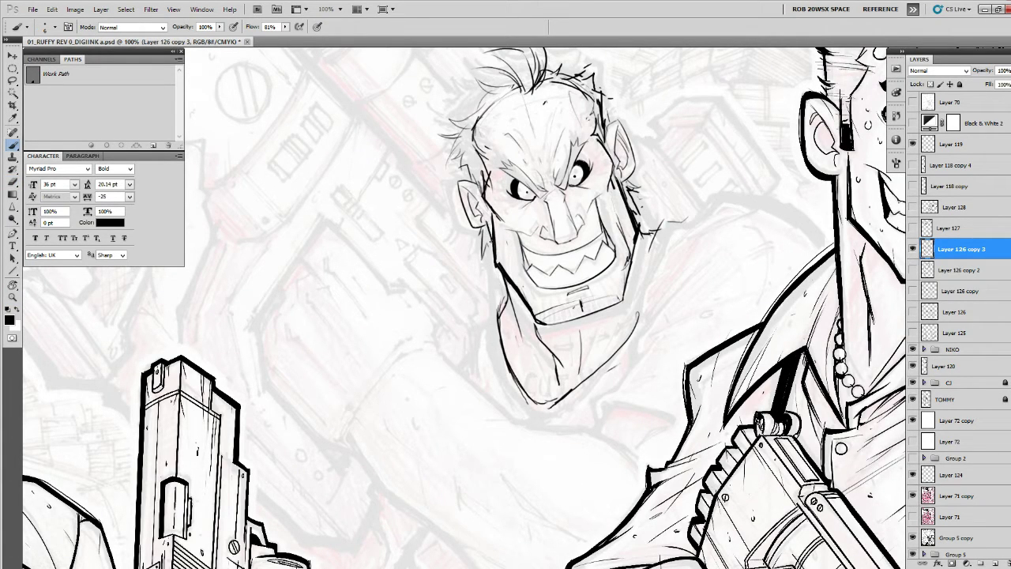
# Erase the far cheek line below the far ear and redraw it as a heavier contour down to the jaw.
pyautogui.moveTo(618, 220); pyautogui.dragTo(561, 259)
pyautogui.press('e')
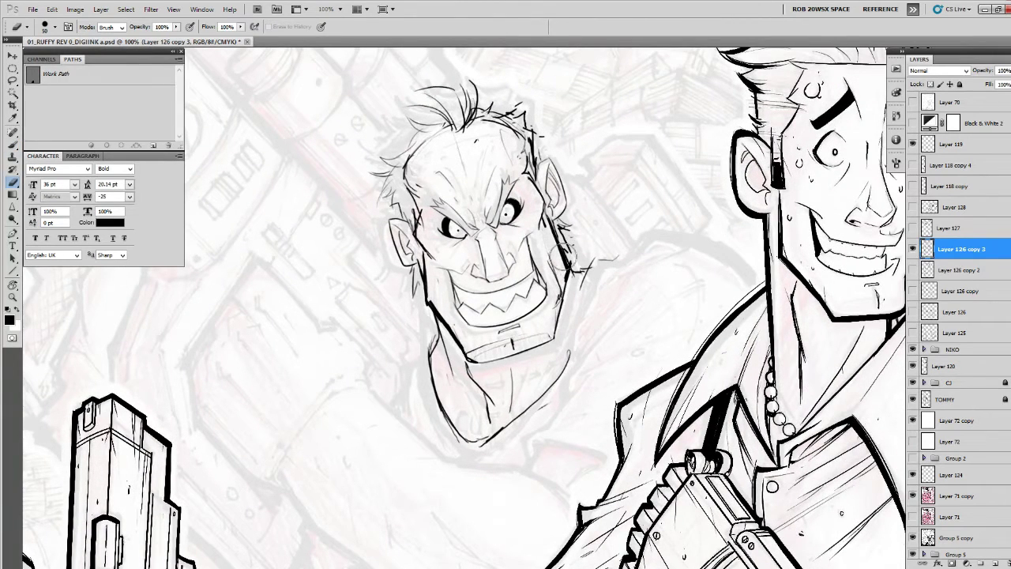
pyautogui.moveTo(551, 225); pyautogui.dragTo(568, 267)
pyautogui.press('b')
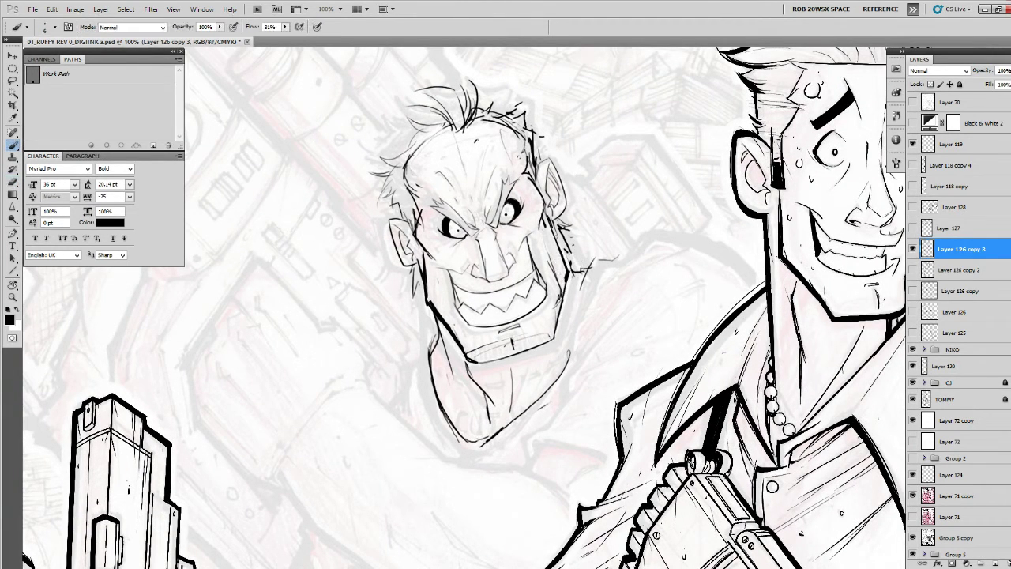
pyautogui.moveTo(569, 229); pyautogui.dragTo(555, 272)
pyautogui.moveTo(549, 215); pyautogui.dragTo(570, 271)
# Trim the near jaw line between the cheek and the chin with the Eraser.
pyautogui.press('e')
pyautogui.moveTo(429, 303); pyautogui.dragTo(467, 355)
pyautogui.press('b')
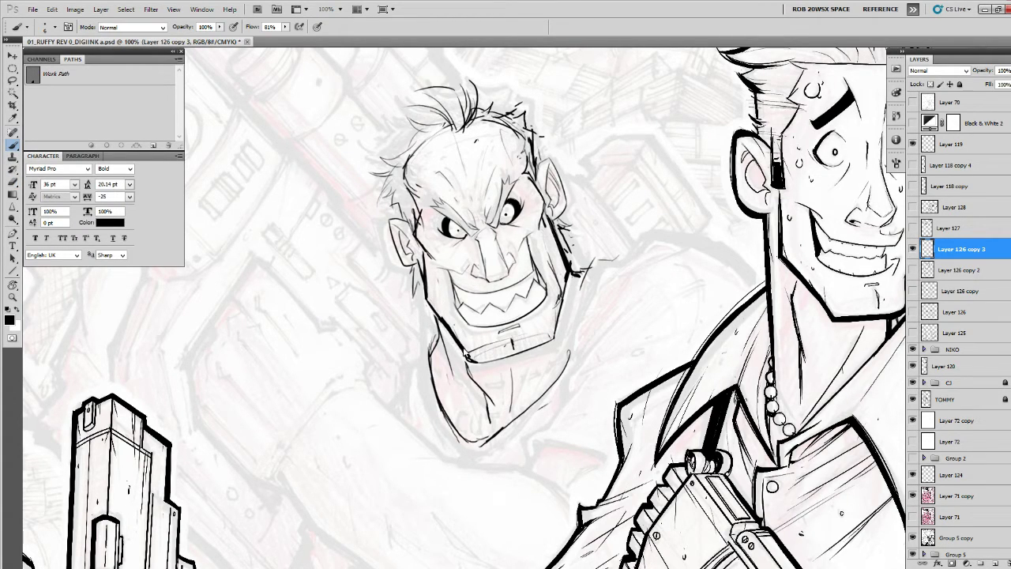
# Lasso the near ear, adjust it with Free Transform and deselect it.
pyautogui.moveTo(517, 224)
pyautogui.mouseDown()
pyautogui.moveTo(548, 248)
pyautogui.moveTo(543, 275)
pyautogui.mouseUp()
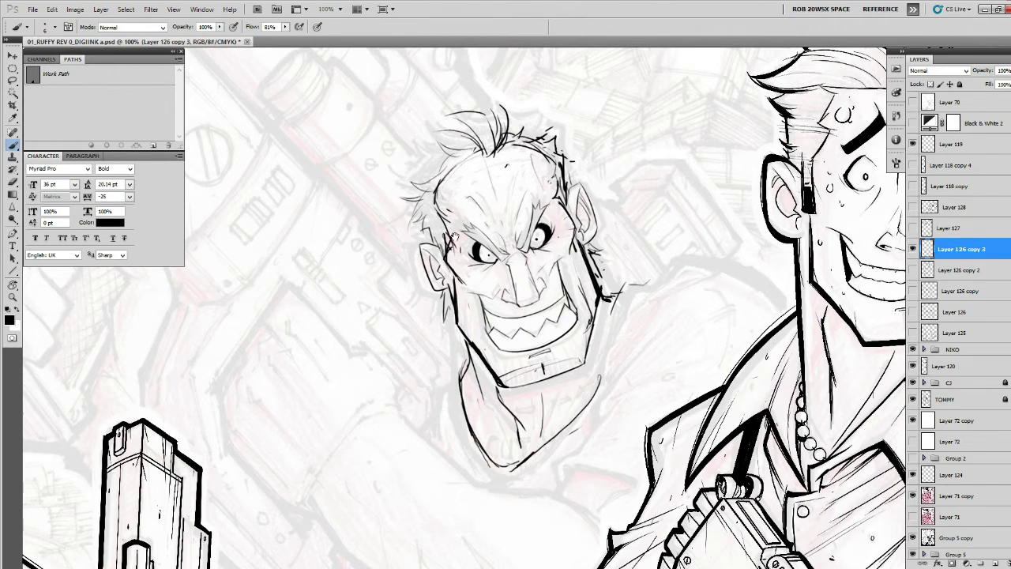
pyautogui.moveTo(455, 240); pyautogui.dragTo(473, 294)
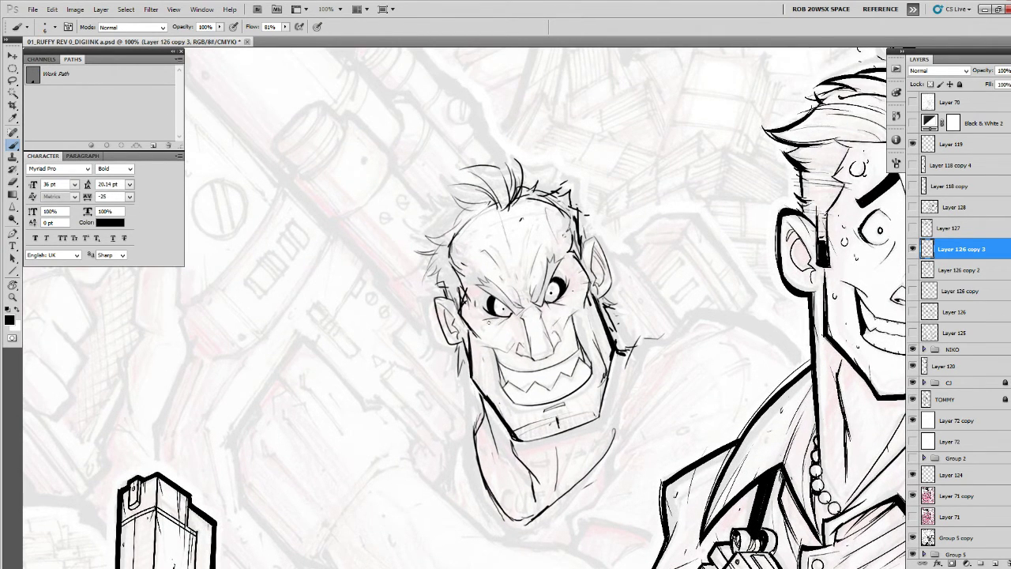
pyautogui.moveTo(605, 248); pyautogui.dragTo(565, 194)
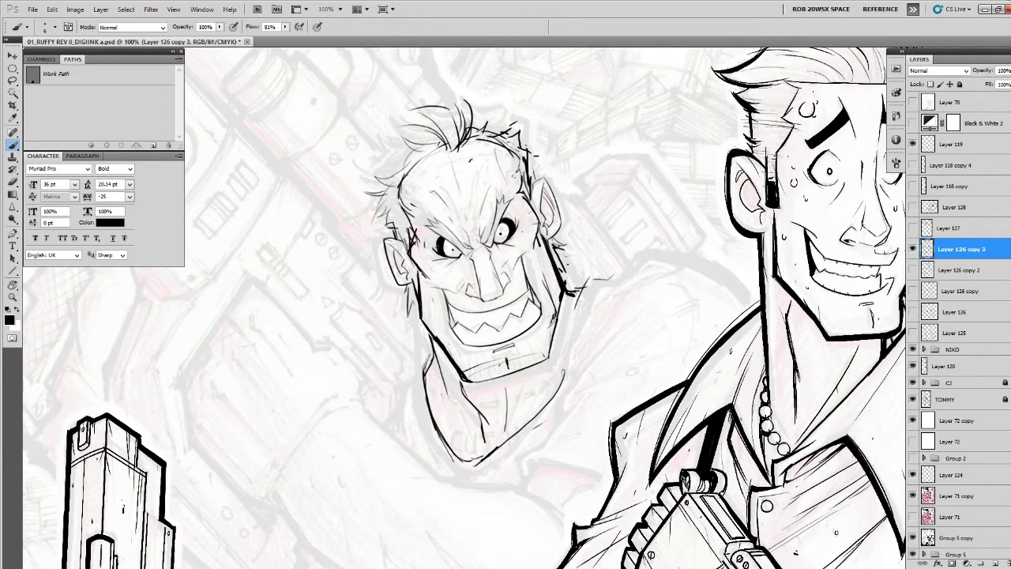
pyautogui.press('l')
pyautogui.moveTo(400, 237)
pyautogui.mouseDown()
pyautogui.moveTo(380, 265)
pyautogui.moveTo(414, 286)
pyautogui.moveTo(412, 238)
pyautogui.moveTo(440, 195)
pyautogui.mouseUp()
pyautogui.hotkey('ctrl', 't')
pyautogui.press('Return')
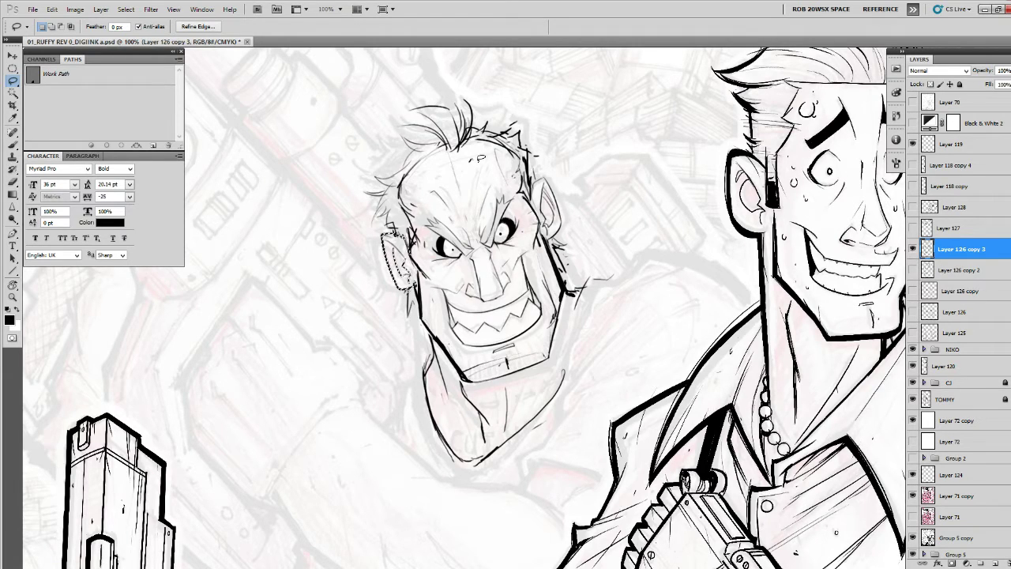
pyautogui.hotkey('ctrl', 'd')
# Compare the inked head with the reference drawing by repeatedly hiding and showing Layer 126 copy 3.
pyautogui.press('z')
pyautogui.keyDown('alt'); pyautogui.click(477, 210); pyautogui.keyUp('alt')
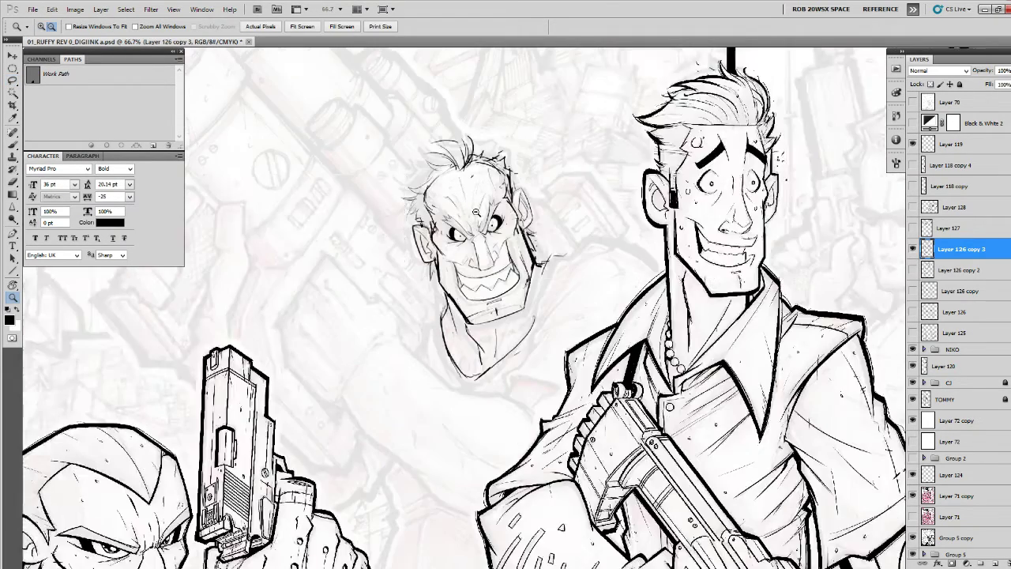
pyautogui.moveTo(500, 250); pyautogui.dragTo(480, 182)
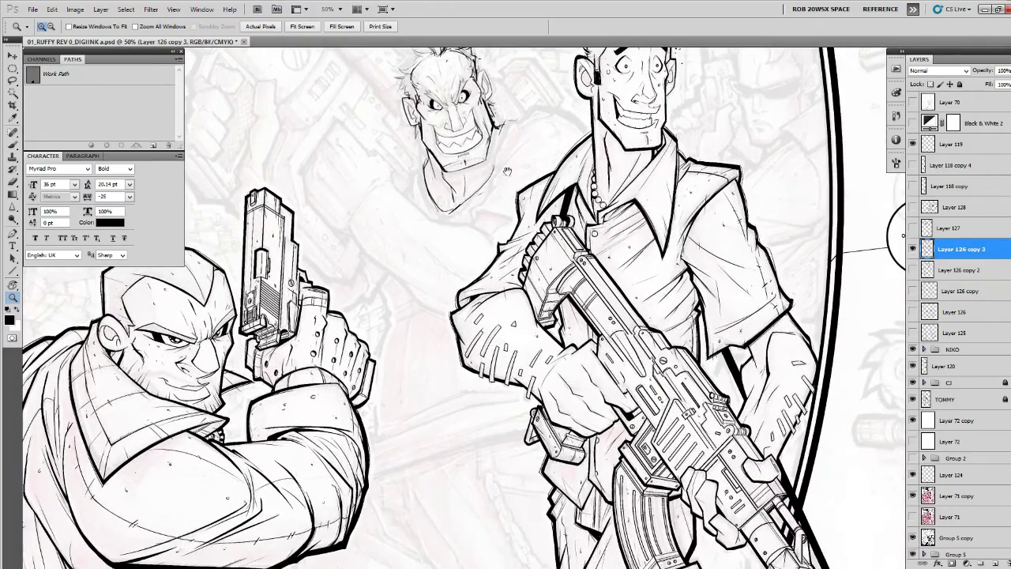
pyautogui.moveTo(532, 202); pyautogui.dragTo(529, 234)
pyautogui.press('b')
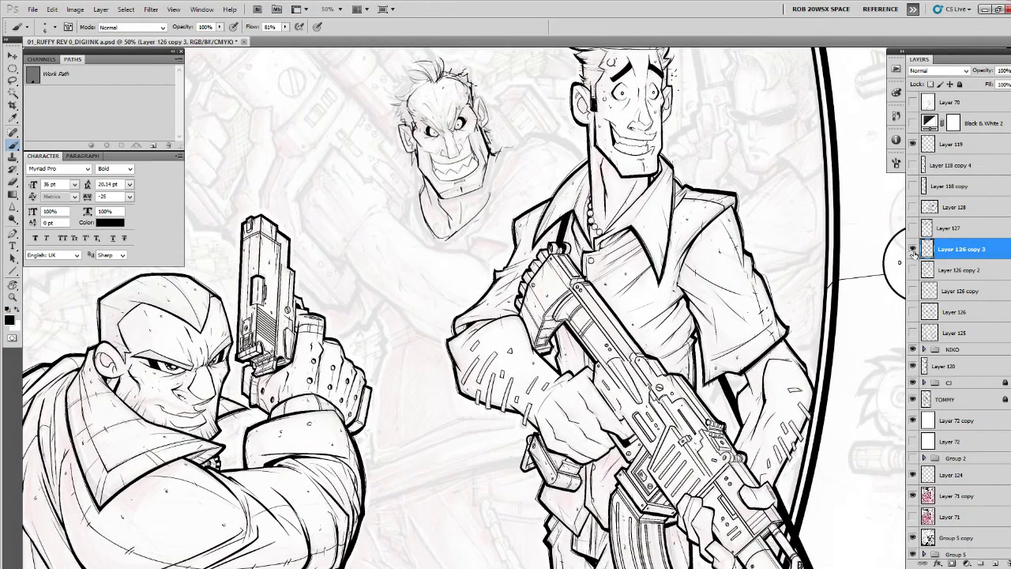
pyautogui.click(913, 250)
pyautogui.click(913, 250)
pyautogui.click(912, 249)
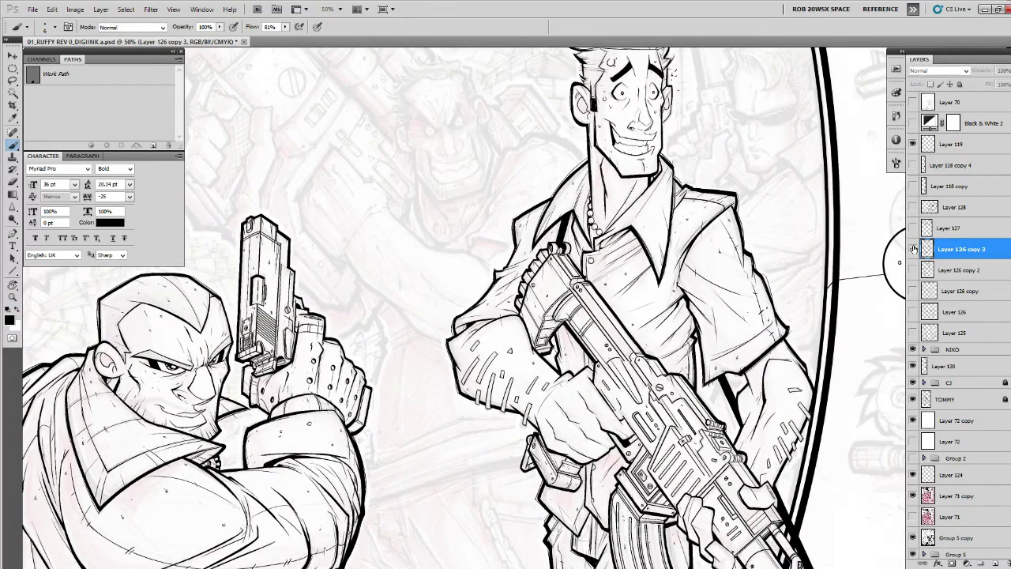
pyautogui.click(912, 250)
pyautogui.click(913, 250)
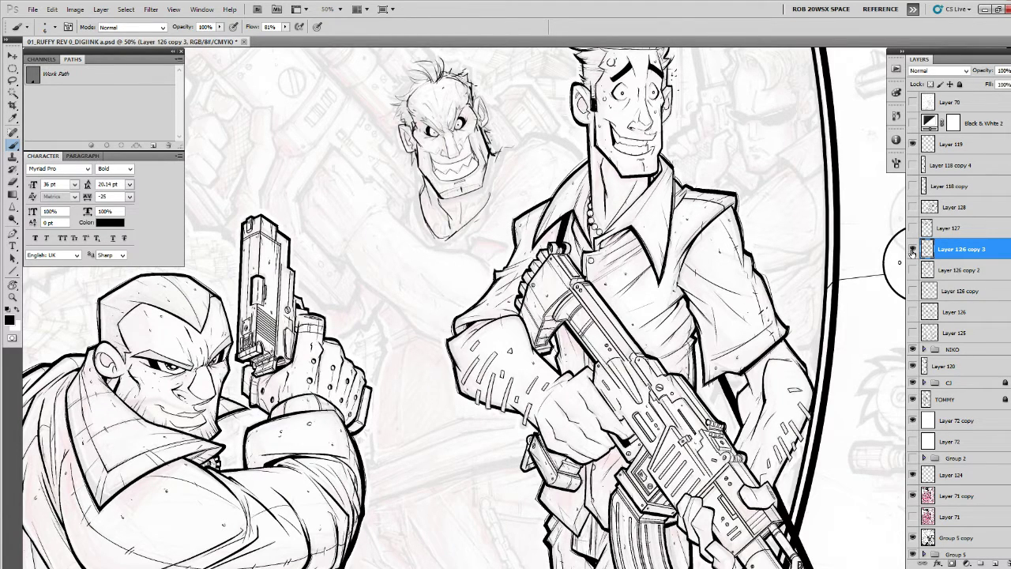
pyautogui.click(913, 249)
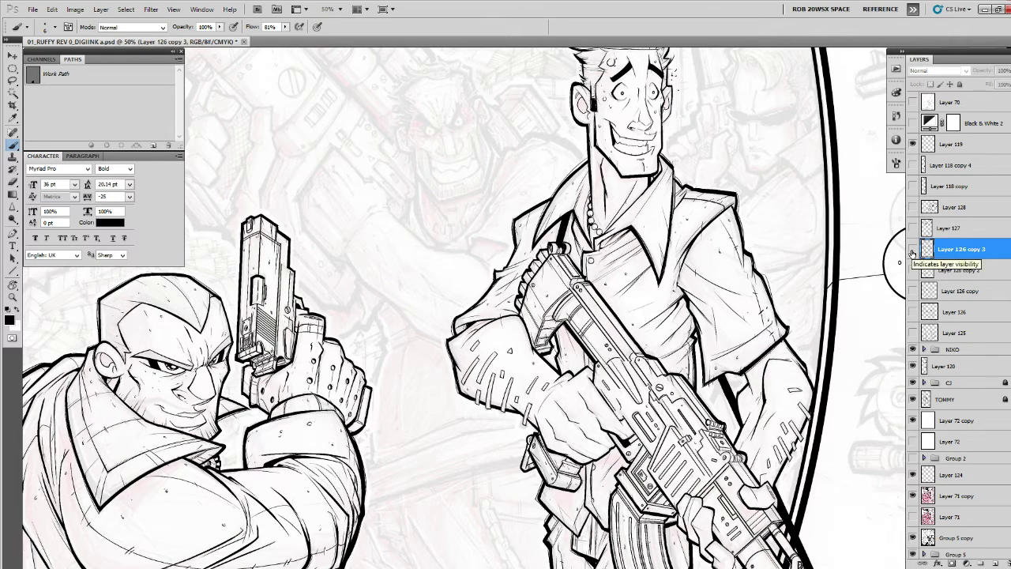
pyautogui.click(913, 249)
pyautogui.click(913, 249)
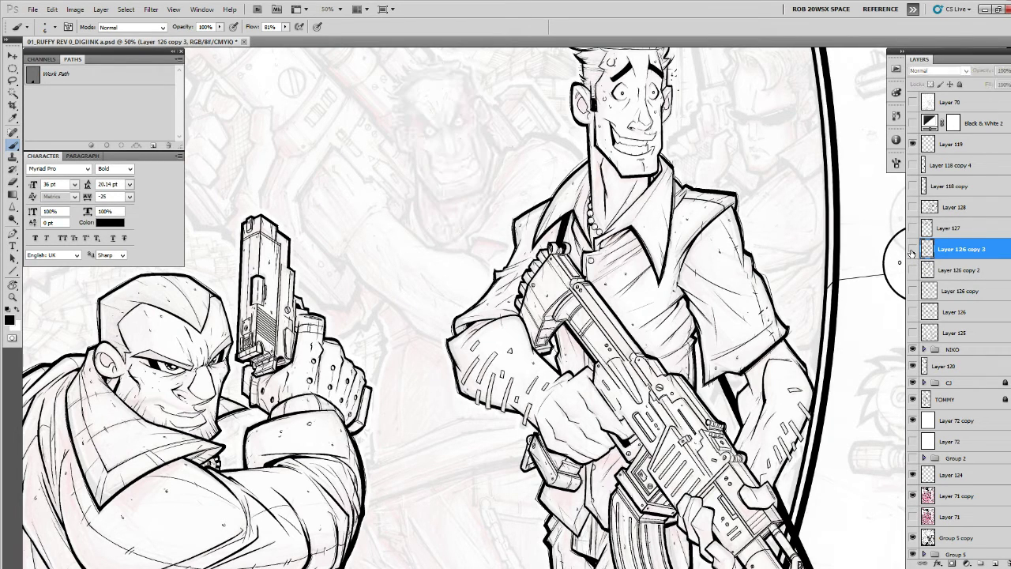
pyautogui.click(913, 250)
pyautogui.click(913, 250)
pyautogui.click(913, 249)
# Free-transform the whole head to enlarge it slightly, then reduce its height to about 98%.
pyautogui.hotkey('ctrl', 't')
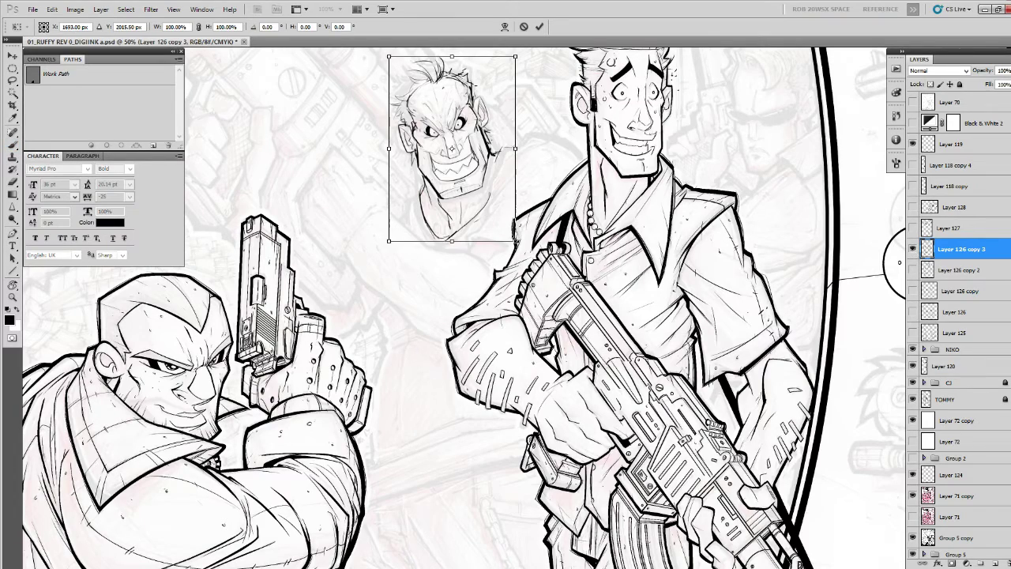
pyautogui.moveTo(516, 241); pyautogui.dragTo(466, 289)
pyautogui.press('Return')
pyautogui.hotkey('ctrl', 't')
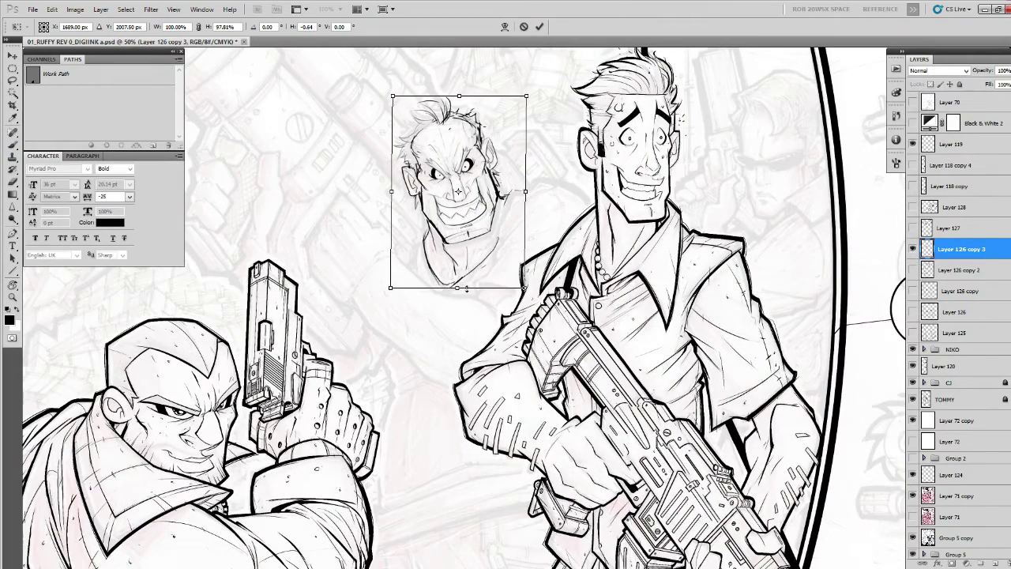
pyautogui.press('Return')
# Thicken the cheek crease beside the far corner of the grin and the short crease at the near mouth corner.
pyautogui.moveTo(525, 237); pyautogui.dragTo(493, 308)
pyautogui.press('z')
pyautogui.click(487, 219)
pyautogui.click(496, 224)
pyautogui.press('b')
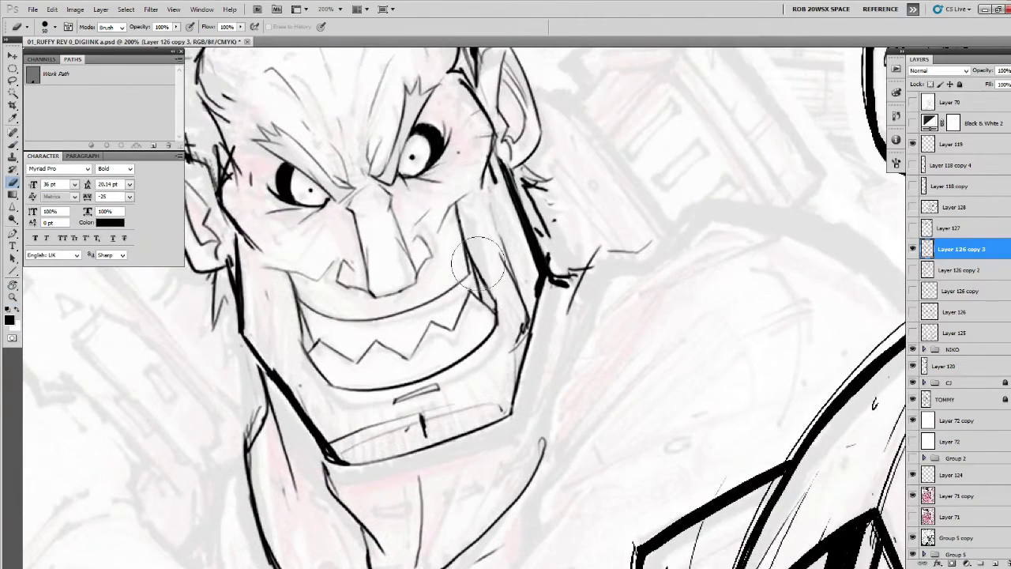
pyautogui.press('b')
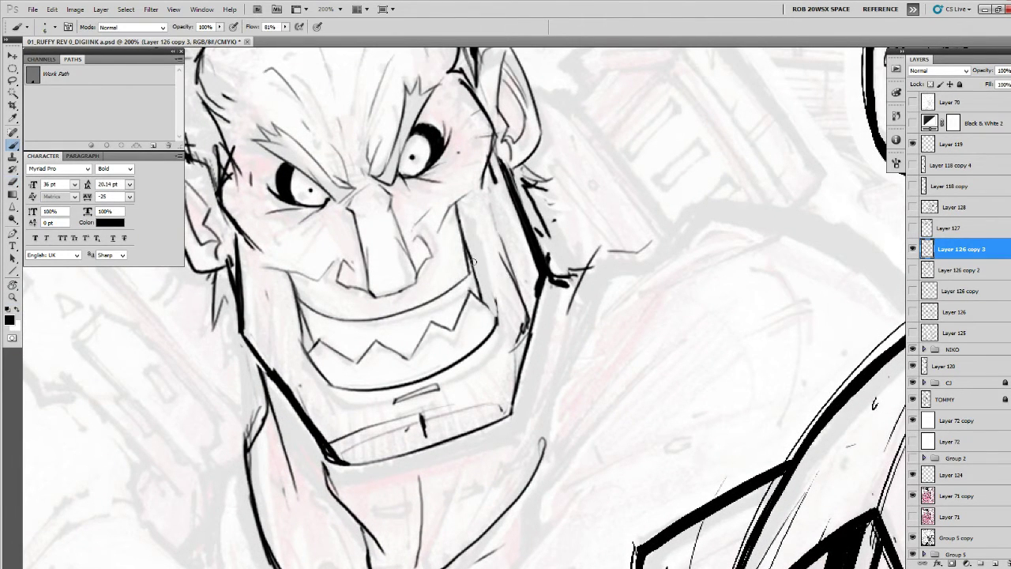
pyautogui.moveTo(465, 240); pyautogui.dragTo(487, 300)
pyautogui.moveTo(474, 266)
pyautogui.mouseDown()
pyautogui.moveTo(496, 317)
pyautogui.moveTo(488, 305)
pyautogui.mouseUp()
pyautogui.moveTo(461, 229); pyautogui.dragTo(473, 276)
pyautogui.moveTo(456, 207); pyautogui.dragTo(475, 273)
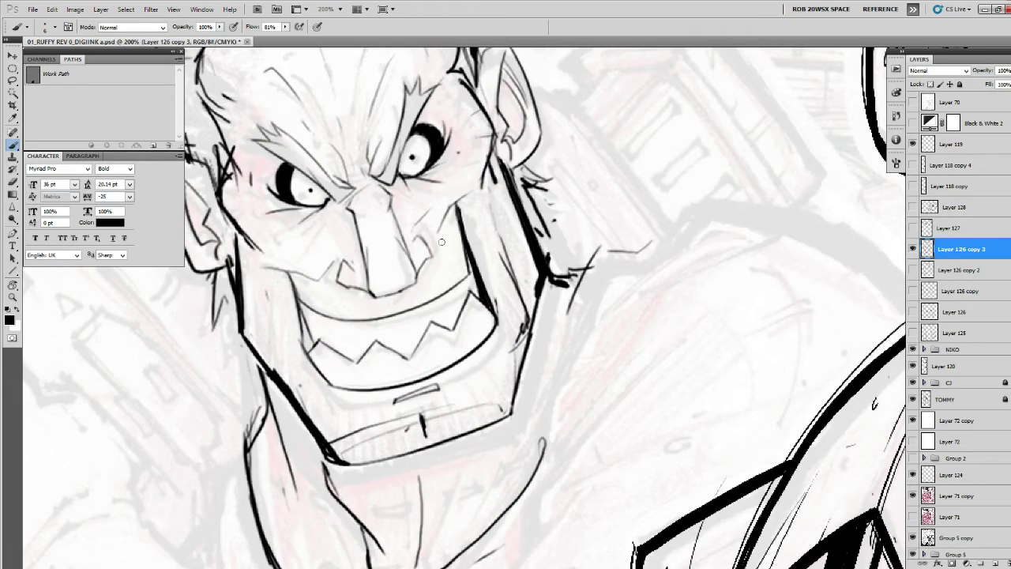
pyautogui.moveTo(300, 306); pyautogui.dragTo(311, 349)
pyautogui.press('z')
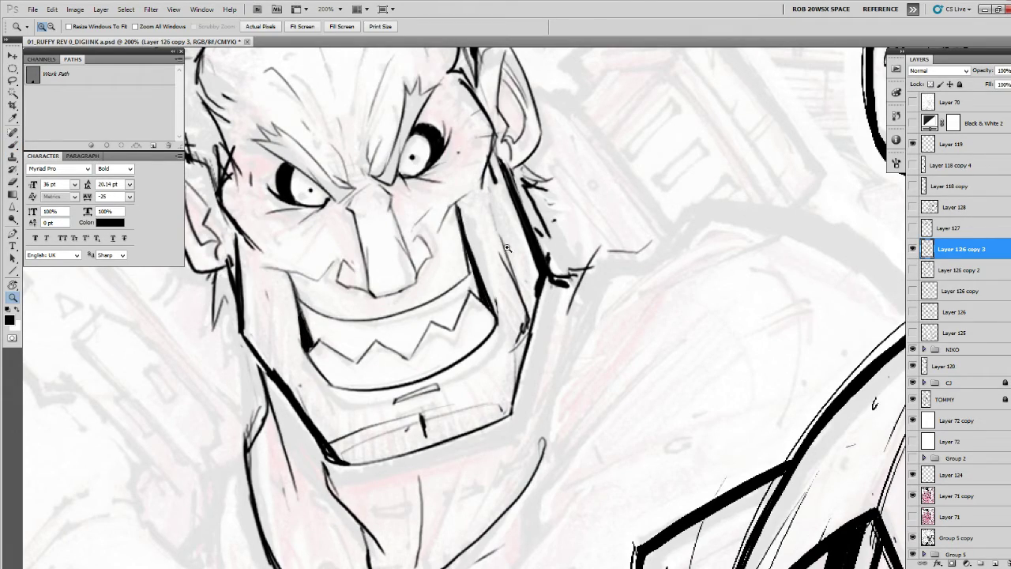
# Examine the inked head's size and placement against the other figures in the full composition.
pyautogui.keyDown('alt'); pyautogui.click(507, 248); pyautogui.keyUp('alt')
pyautogui.keyDown('alt'); pyautogui.click(507, 250); pyautogui.keyUp('alt')
pyautogui.keyDown('alt'); pyautogui.click(508, 256); pyautogui.keyUp('alt')
pyautogui.keyDown('alt'); pyautogui.click(510, 258); pyautogui.keyUp('alt')
pyautogui.keyDown('alt'); pyautogui.click(511, 256); pyautogui.keyUp('alt')
pyautogui.moveTo(538, 246); pyautogui.dragTo(540, 169)
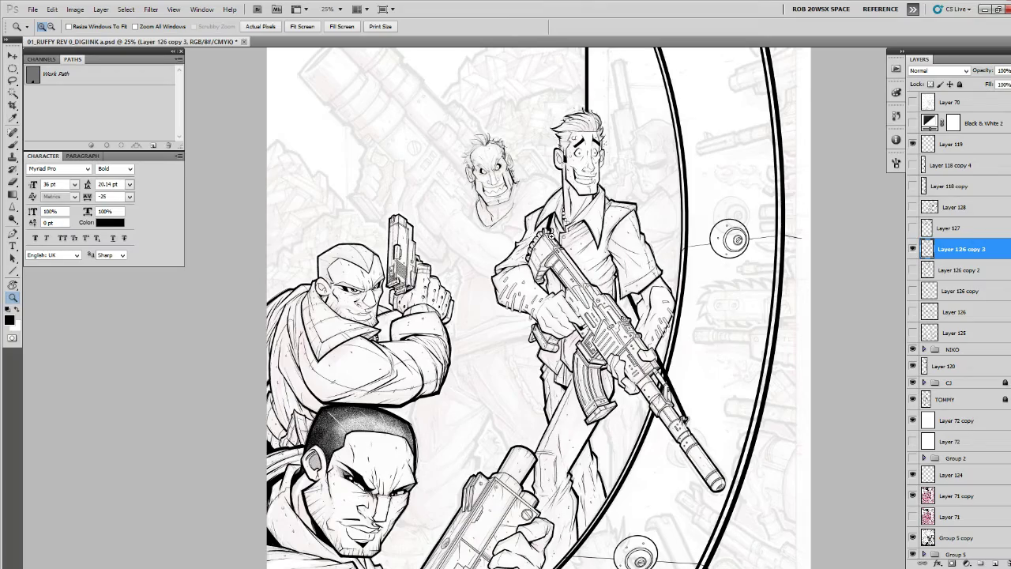
pyautogui.click(497, 153)
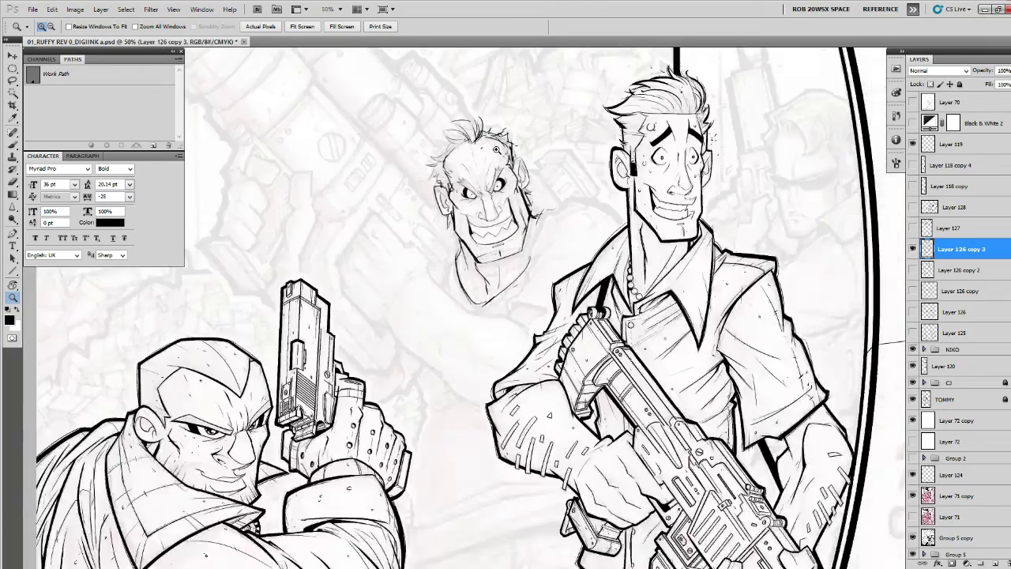
# Touch up the forehead and hairline of the grinning character with small brush and eraser strokes.
pyautogui.press('b')
pyautogui.moveTo(487, 194); pyautogui.dragTo(508, 180)
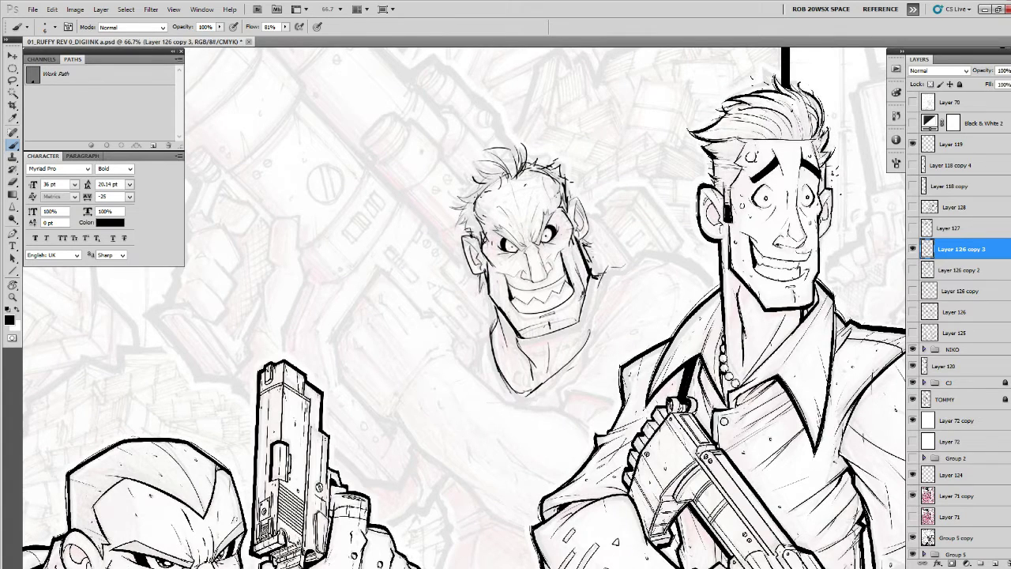
pyautogui.press('v')
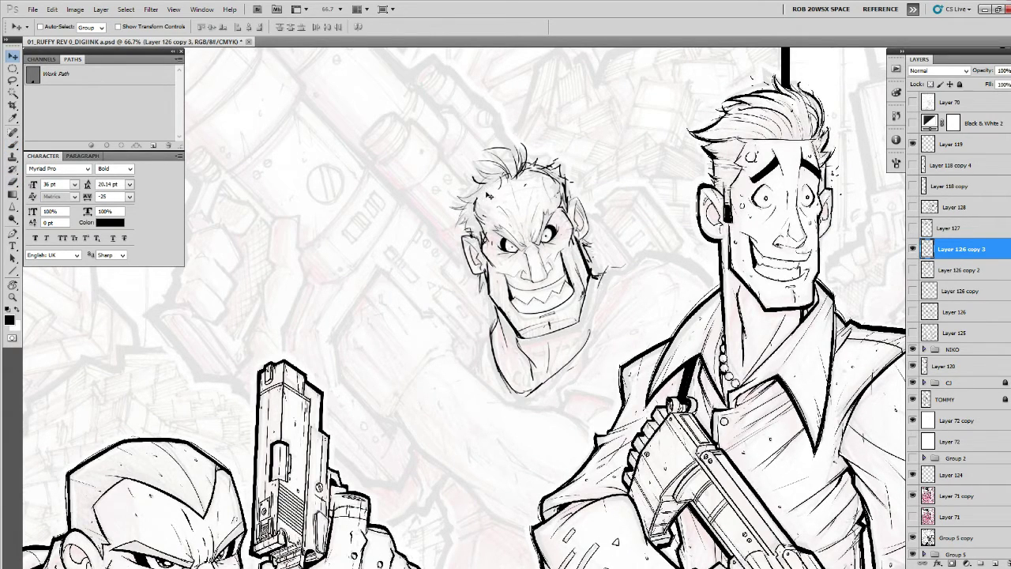
pyautogui.press('b')
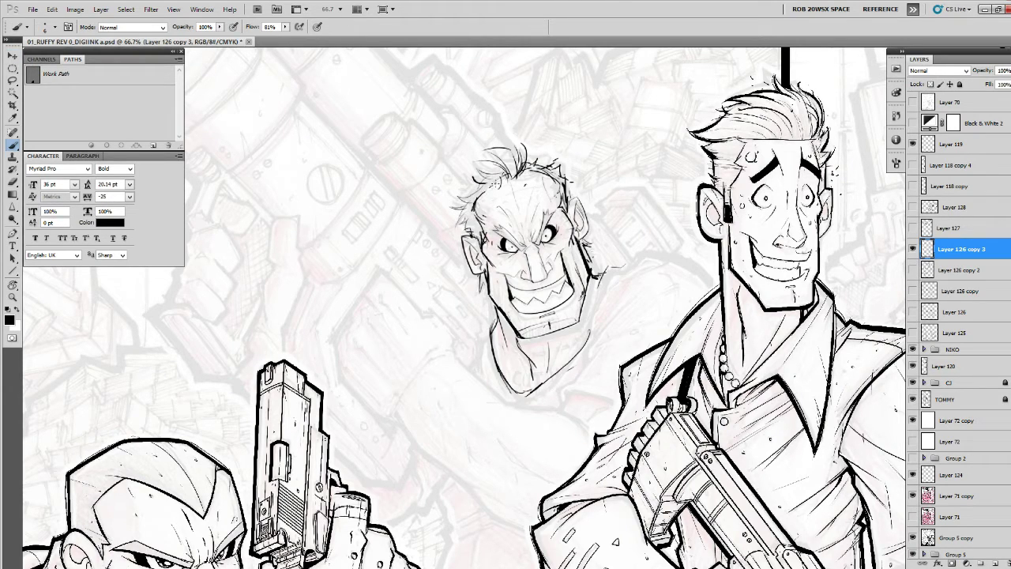
pyautogui.press('e')
pyautogui.moveTo(553, 190); pyautogui.dragTo(535, 172)
pyautogui.press('v')
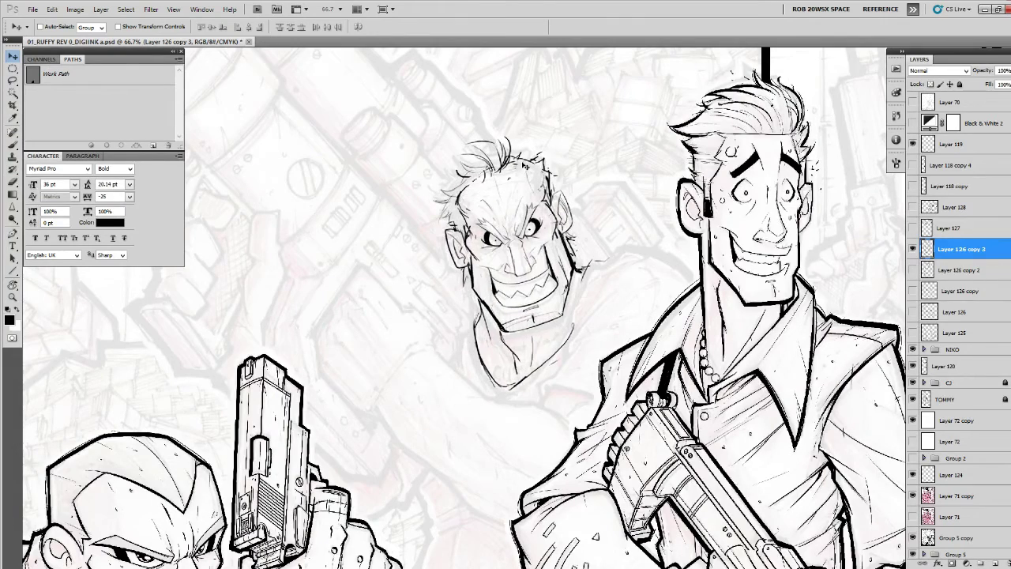
pyautogui.press('b')
pyautogui.moveTo(516, 163); pyautogui.dragTo(532, 170)
pyautogui.moveTo(522, 163)
pyautogui.mouseDown()
pyautogui.moveTo(539, 175)
pyautogui.moveTo(531, 191)
pyautogui.moveTo(548, 173)
pyautogui.moveTo(545, 154)
pyautogui.mouseUp()
pyautogui.press('space')
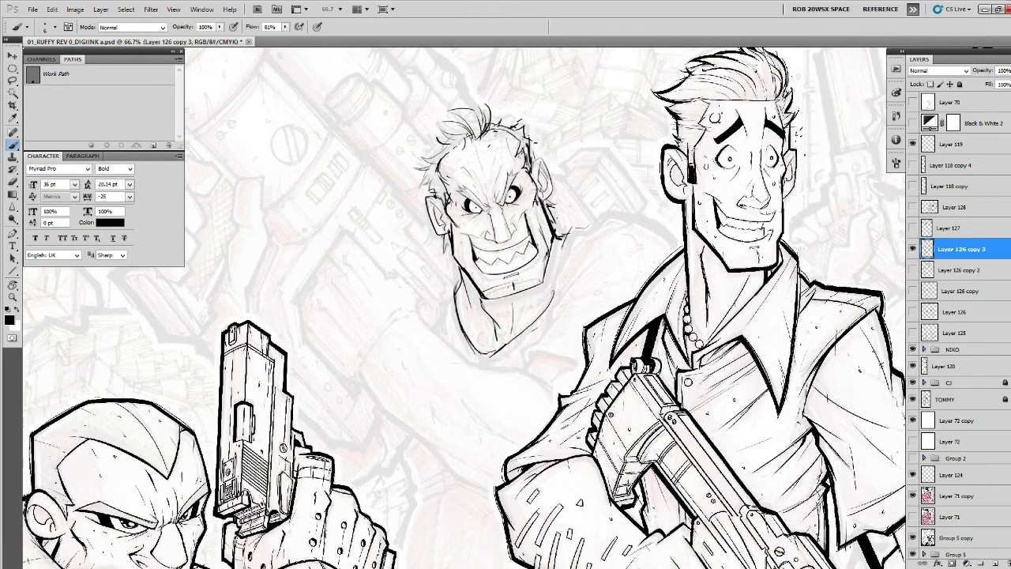
# Ink short strands beneath the near ear and along the near jaw, cleaning up the linework with the eraser.
pyautogui.moveTo(543, 208); pyautogui.dragTo(544, 222)
pyautogui.hotkey('ctrl', 'z')
pyautogui.moveTo(448, 220)
pyautogui.mouseDown()
pyautogui.moveTo(454, 237)
pyautogui.moveTo(467, 225)
pyautogui.mouseUp()
pyautogui.press('space')
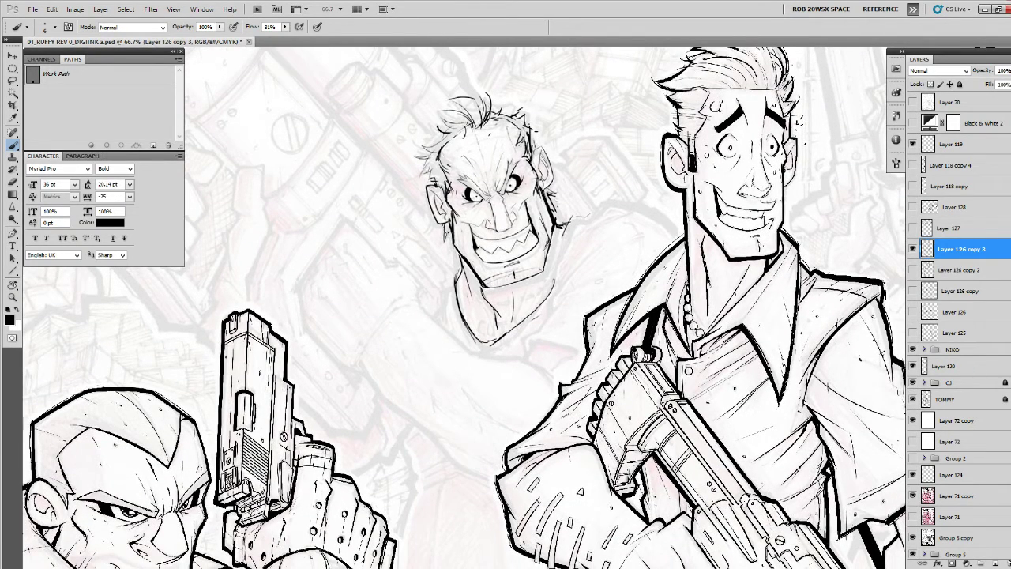
pyautogui.press('e')
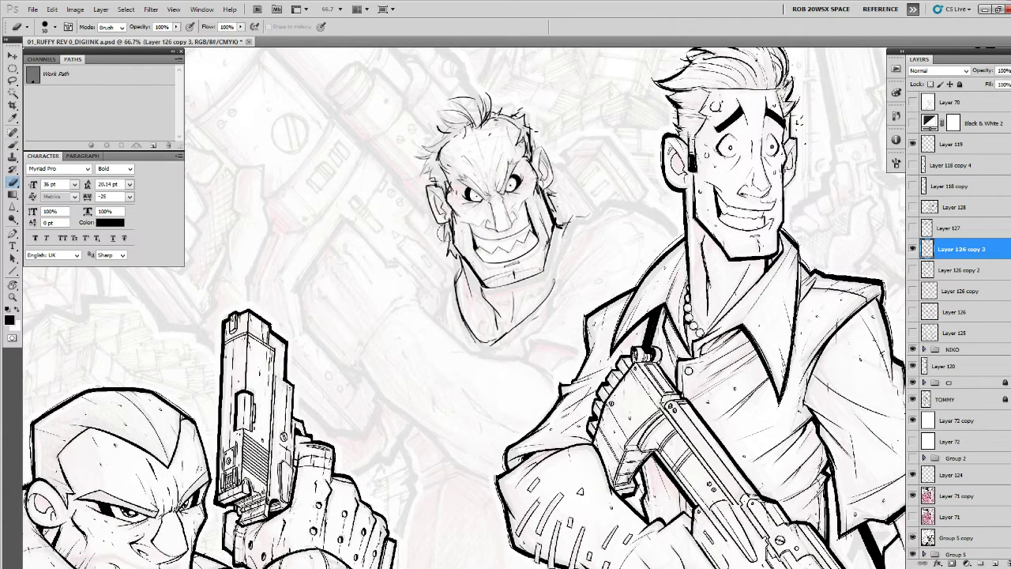
pyautogui.press('b')
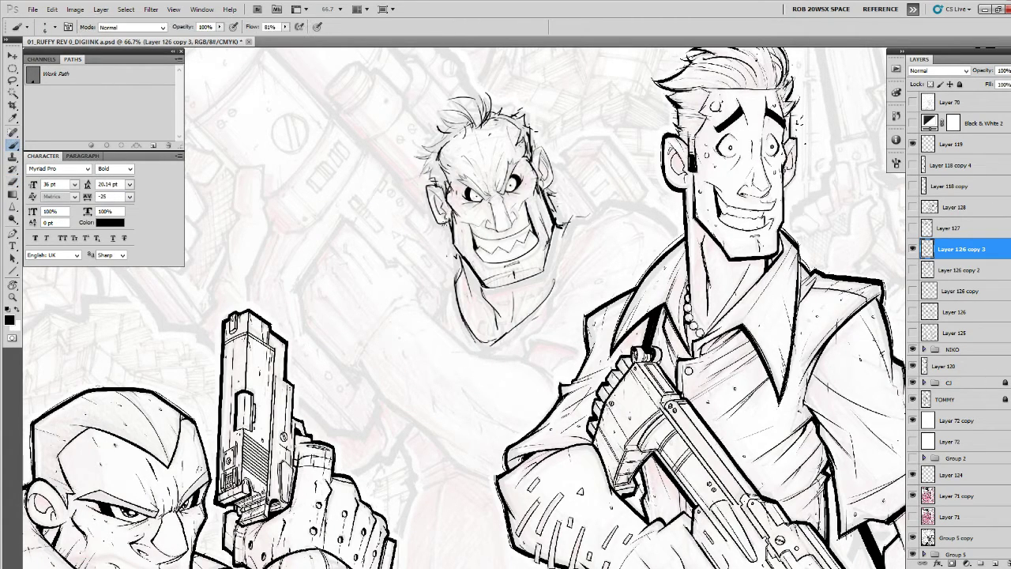
pyautogui.moveTo(453, 247)
pyautogui.mouseDown()
pyautogui.moveTo(466, 258)
pyautogui.moveTo(451, 262)
pyautogui.moveTo(442, 234)
pyautogui.mouseUp()
pyautogui.press('e')
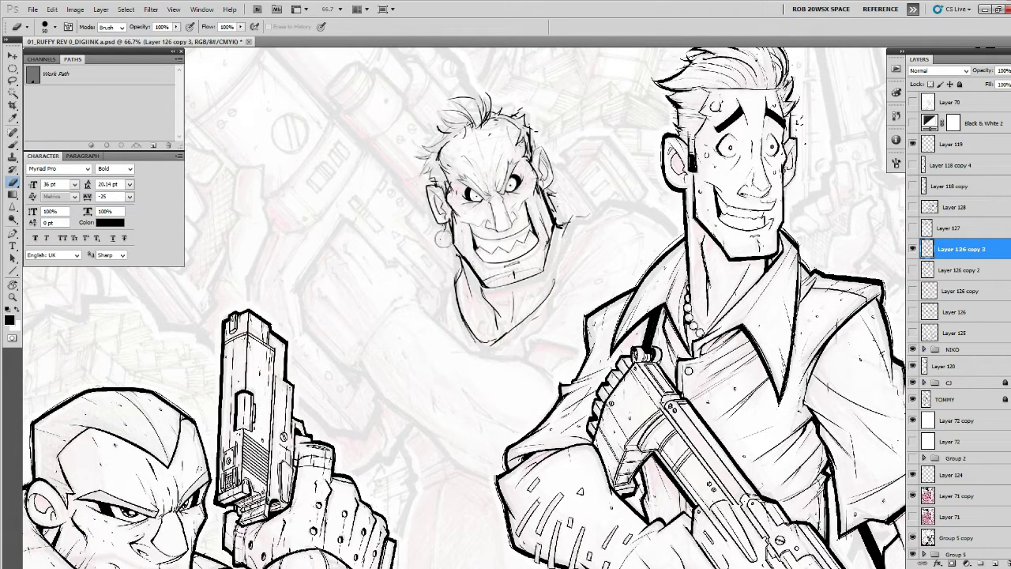
pyautogui.press('b')
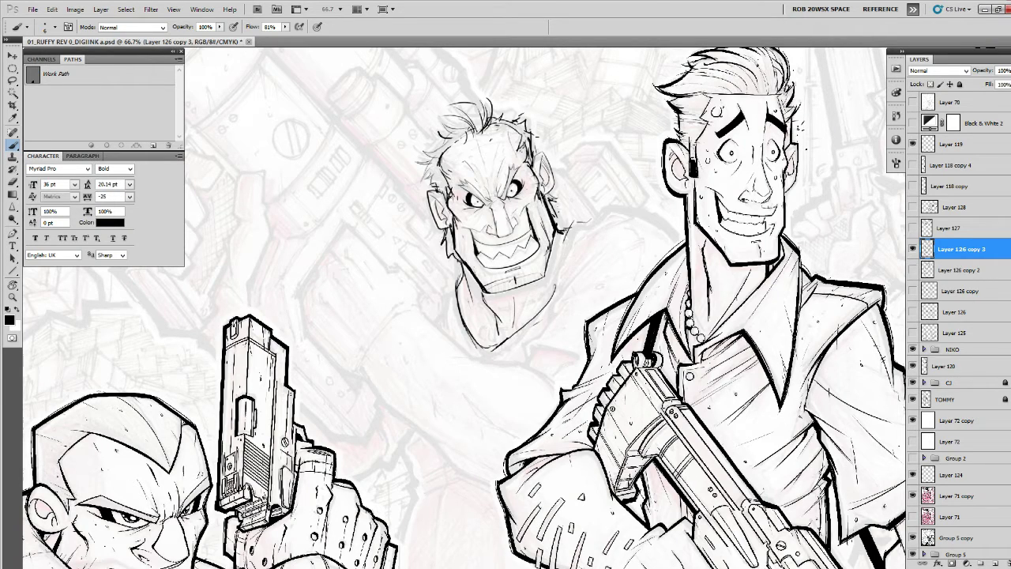
pyautogui.press('e')
pyautogui.moveTo(458, 262)
pyautogui.mouseDown()
pyautogui.moveTo(447, 248)
pyautogui.moveTo(473, 305)
pyautogui.moveTo(476, 267)
pyautogui.mouseUp()
pyautogui.press('b')
# Create a new layer above Layer 126 copy 3 and sketch the character's near torso edge, far chest edge and front centre line.
pyautogui.keyDown('ctrl'); pyautogui.keyDown('alt'); pyautogui.click(620, 277); pyautogui.keyUp('alt'); pyautogui.keyUp('ctrl')
pyautogui.keyDown('ctrl'); pyautogui.keyDown('alt'); pyautogui.click(621, 277); pyautogui.keyUp('alt'); pyautogui.keyUp('ctrl')
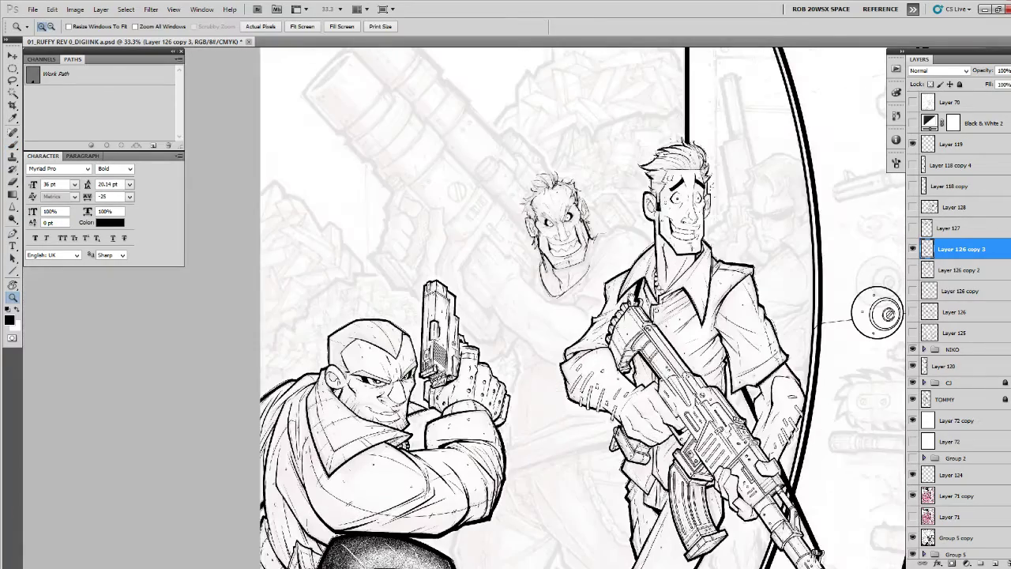
pyautogui.moveTo(620, 277); pyautogui.dragTo(618, 262)
pyautogui.click(993, 563)
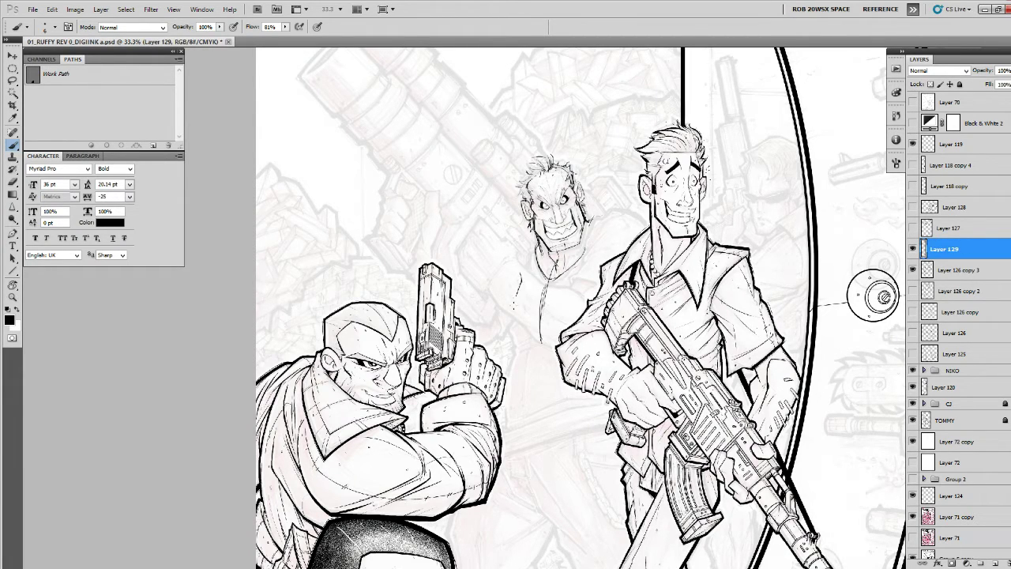
pyautogui.moveTo(521, 278)
pyautogui.mouseDown()
pyautogui.moveTo(511, 309)
pyautogui.moveTo(519, 353)
pyautogui.mouseUp()
pyautogui.moveTo(511, 315); pyautogui.dragTo(518, 350)
pyautogui.moveTo(599, 246)
pyautogui.mouseDown()
pyautogui.moveTo(586, 270)
pyautogui.moveTo(610, 278)
pyautogui.mouseUp()
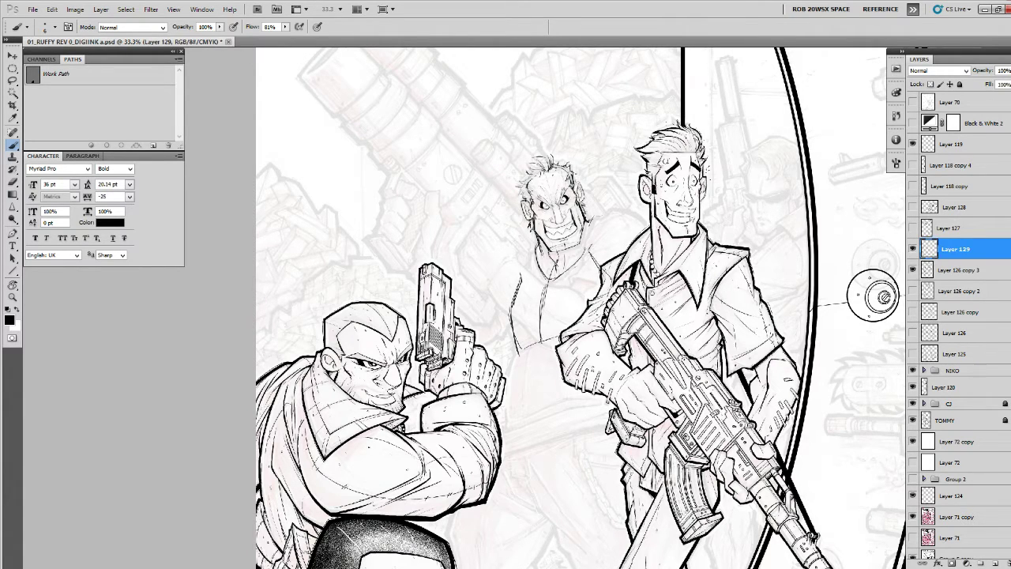
pyautogui.moveTo(545, 304); pyautogui.dragTo(540, 337)
# Sketch the character's waist and lower body lines, and rough in the far shoulder behind the rifleman.
pyautogui.moveTo(523, 347)
pyautogui.mouseDown()
pyautogui.moveTo(568, 327)
pyautogui.moveTo(531, 390)
pyautogui.mouseUp()
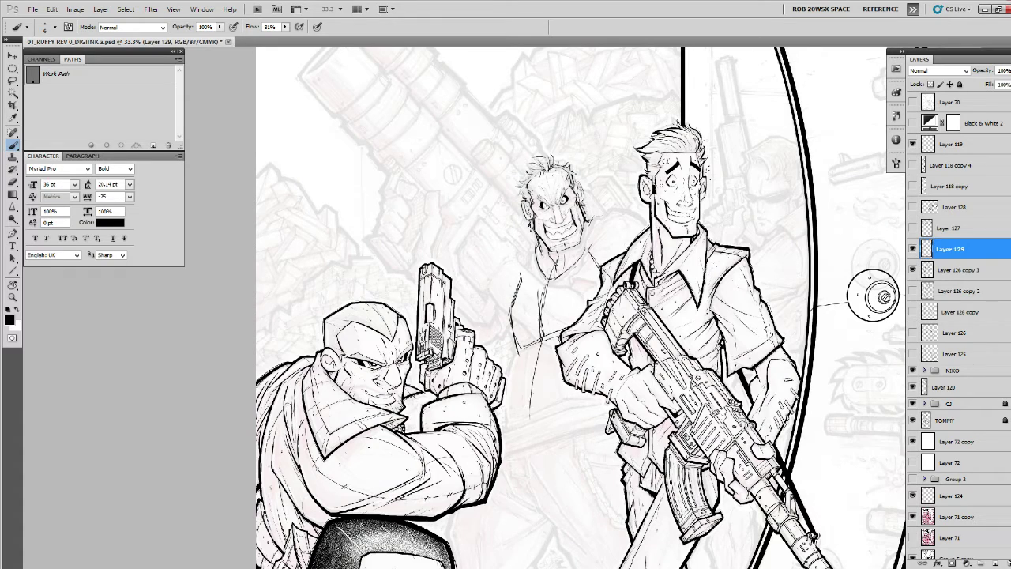
pyautogui.moveTo(517, 349); pyautogui.dragTo(504, 424)
pyautogui.moveTo(505, 380); pyautogui.dragTo(496, 421)
pyautogui.moveTo(587, 213)
pyautogui.mouseDown()
pyautogui.moveTo(605, 220)
pyautogui.moveTo(588, 242)
pyautogui.moveTo(622, 209)
pyautogui.mouseUp()
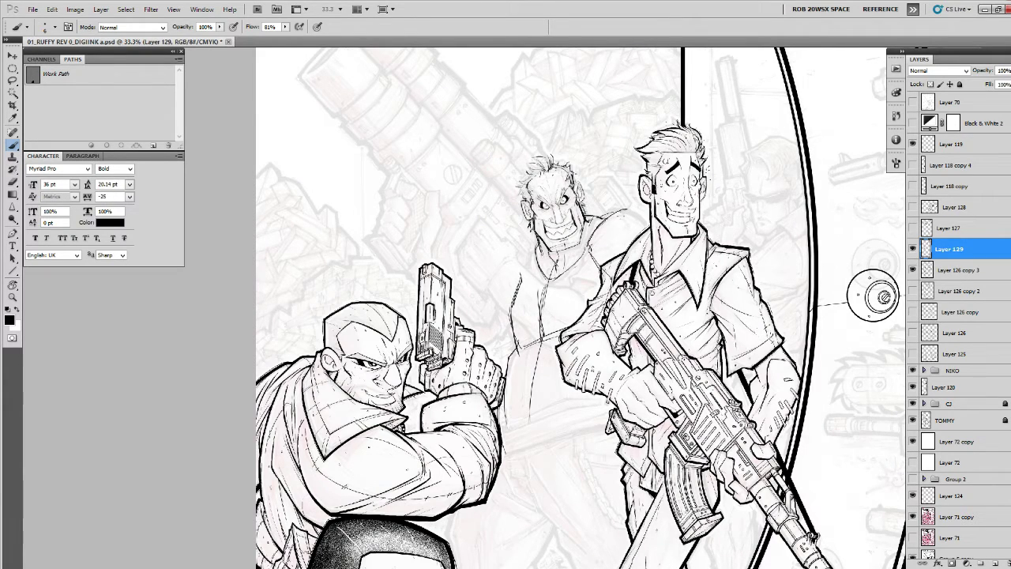
pyautogui.moveTo(609, 211)
pyautogui.mouseDown()
pyautogui.moveTo(652, 314)
pyautogui.moveTo(623, 404)
pyautogui.mouseUp()
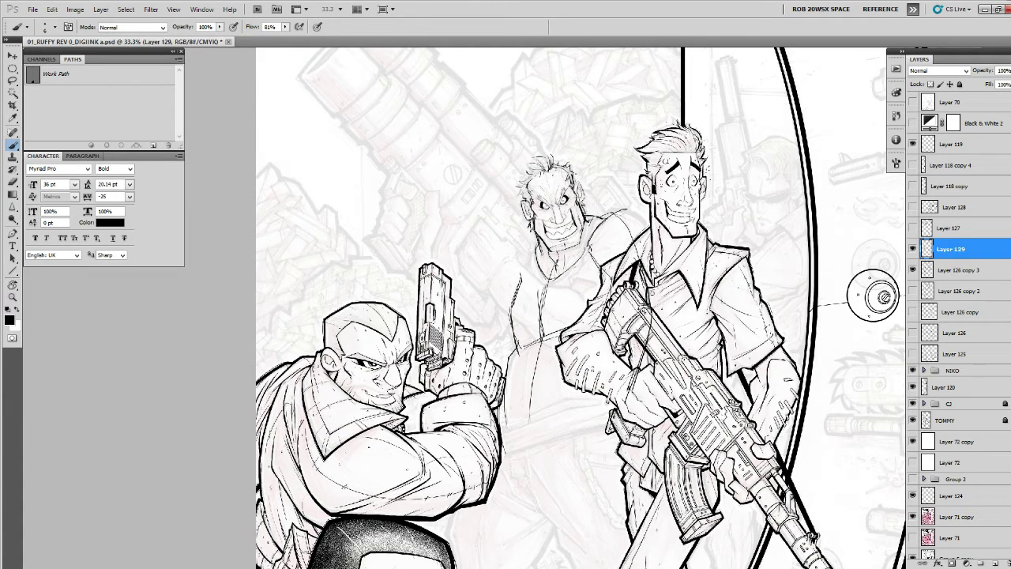
# Sketch the chest and side contours of the grinning background man's torso, cleaning up overlapping strokes with the Eraser.
pyautogui.moveTo(643, 351); pyautogui.dragTo(634, 349)
pyautogui.press('e')
pyautogui.moveTo(640, 299)
pyautogui.mouseDown()
pyautogui.moveTo(617, 401)
pyautogui.moveTo(618, 217)
pyautogui.moveTo(594, 215)
pyautogui.moveTo(561, 289)
pyautogui.mouseUp()
pyautogui.press('b')
pyautogui.moveTo(479, 289)
pyautogui.mouseDown()
pyautogui.moveTo(548, 346)
pyautogui.moveTo(565, 335)
pyautogui.moveTo(555, 270)
pyautogui.moveTo(629, 266)
pyautogui.mouseUp()
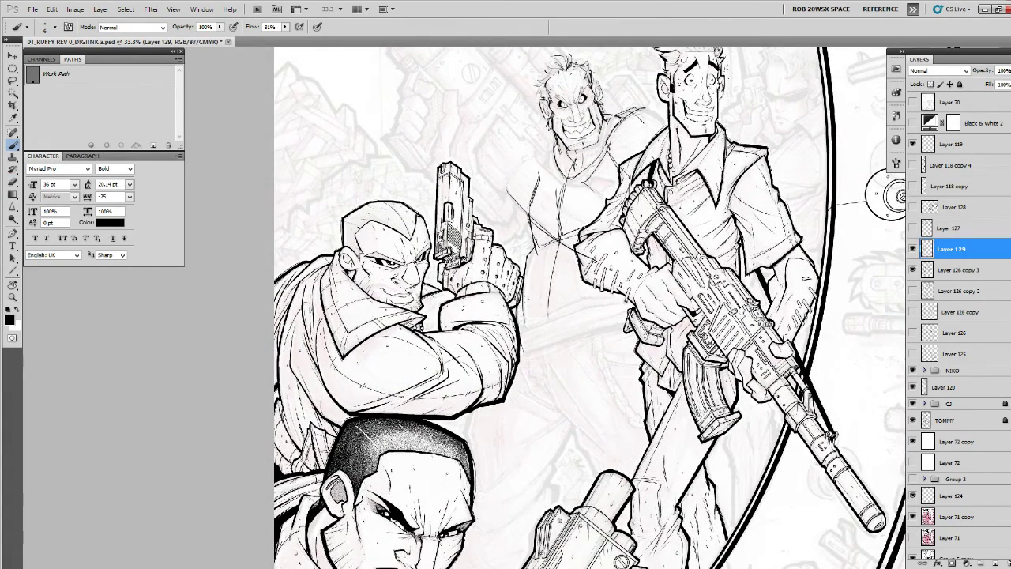
# Sketch the grinning background man's waistline, ink his shoulder behind the rifleman and rough in the lettering below his collar.
pyautogui.moveTo(527, 323)
pyautogui.mouseDown()
pyautogui.moveTo(578, 335)
pyautogui.moveTo(655, 322)
pyautogui.mouseUp()
pyautogui.moveTo(675, 269); pyautogui.dragTo(662, 377)
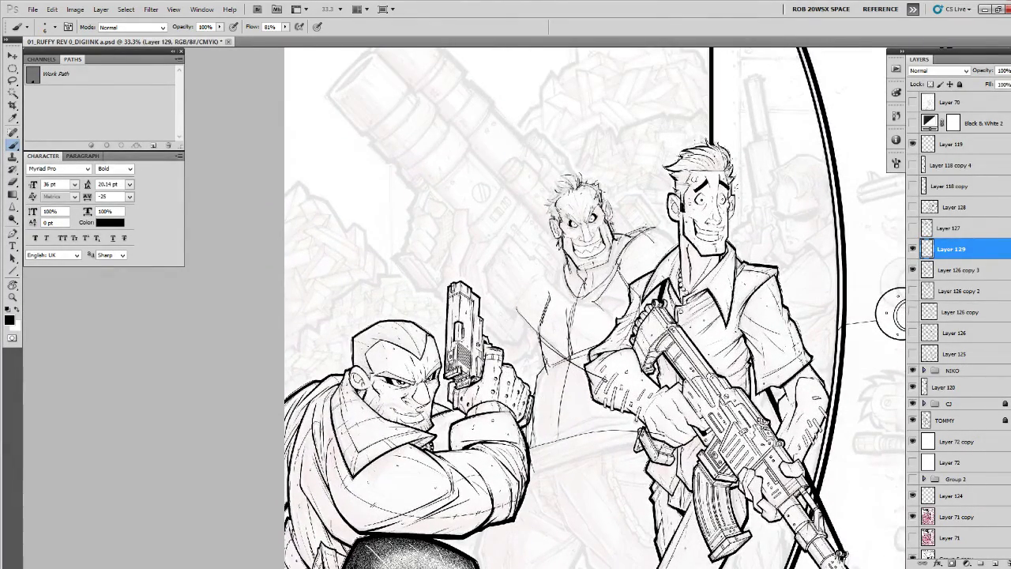
pyautogui.moveTo(643, 228)
pyautogui.mouseDown()
pyautogui.moveTo(680, 243)
pyautogui.moveTo(620, 234)
pyautogui.moveTo(634, 229)
pyautogui.mouseUp()
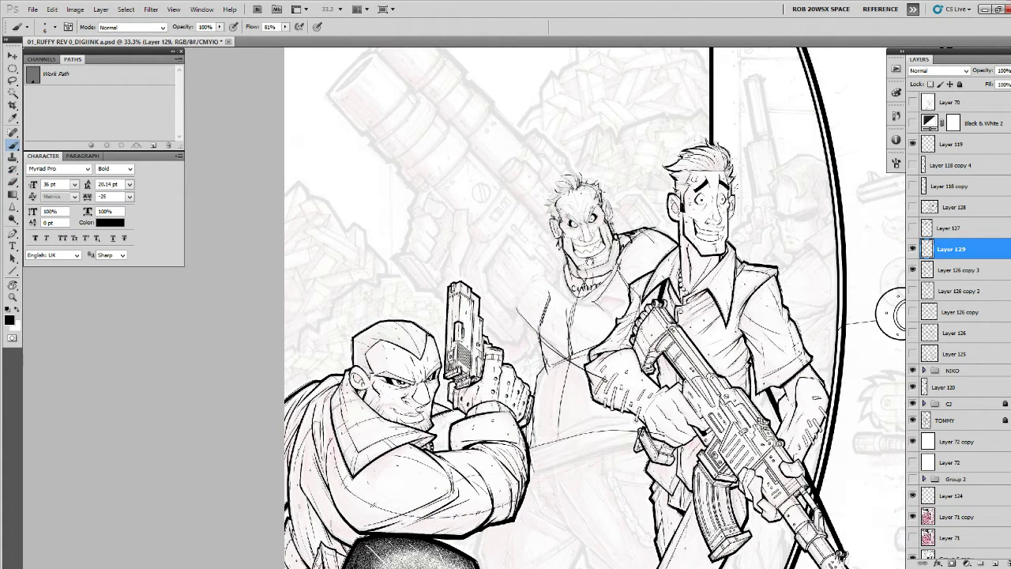
# Rough in the background man's arm folded across his chest and erase the chest lines that run beneath it.
pyautogui.moveTo(510, 235); pyautogui.dragTo(496, 255)
pyautogui.moveTo(650, 210)
pyautogui.mouseDown()
pyautogui.moveTo(562, 189)
pyautogui.moveTo(528, 255)
pyautogui.mouseUp()
pyautogui.press('e')
pyautogui.press('b')
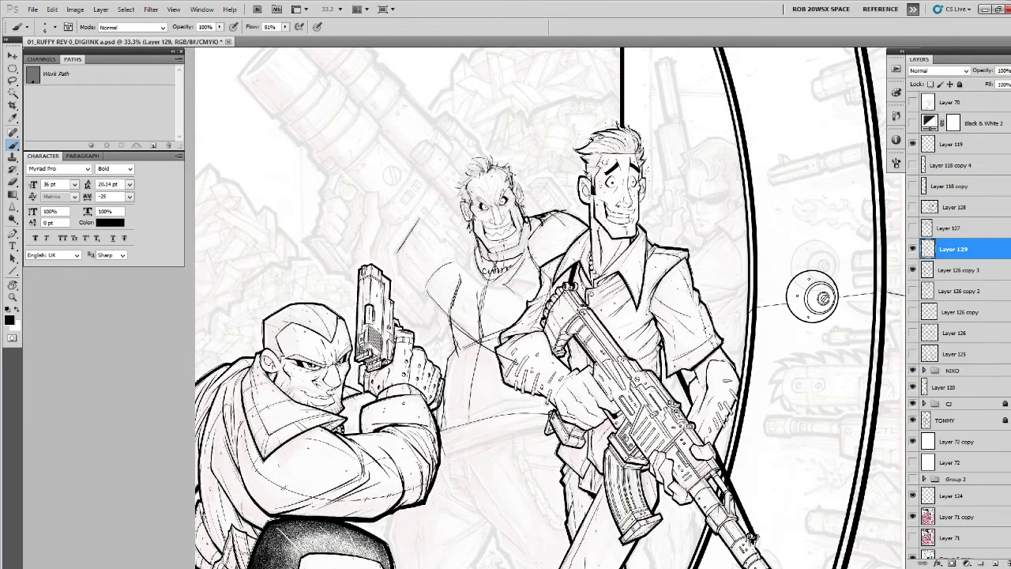
pyautogui.press('e')
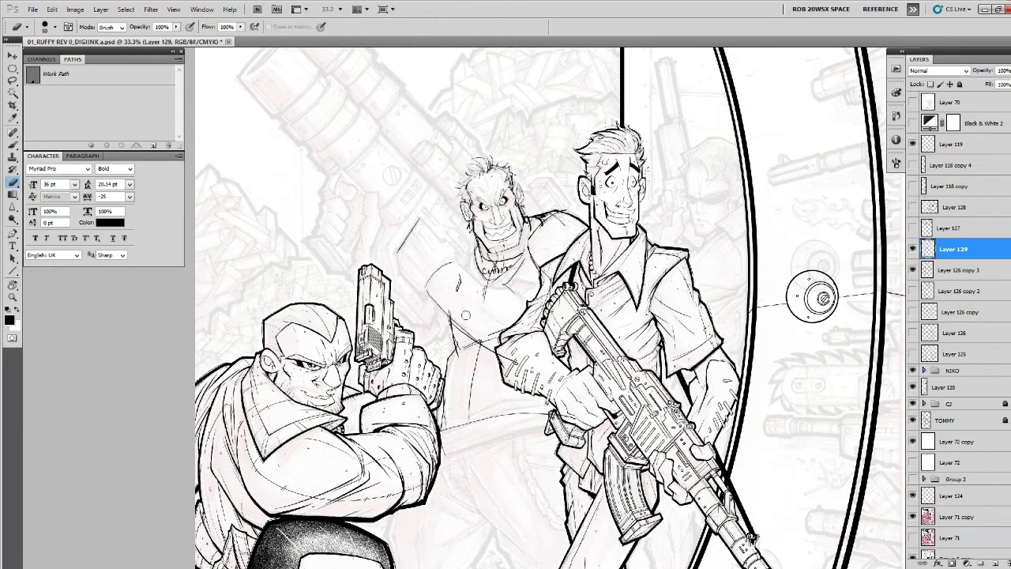
pyautogui.moveTo(466, 291)
pyautogui.mouseDown()
pyautogui.moveTo(405, 292)
pyautogui.moveTo(418, 281)
pyautogui.moveTo(462, 294)
pyautogui.mouseUp()
pyautogui.press('b')
pyautogui.press('e')
pyautogui.press('b')
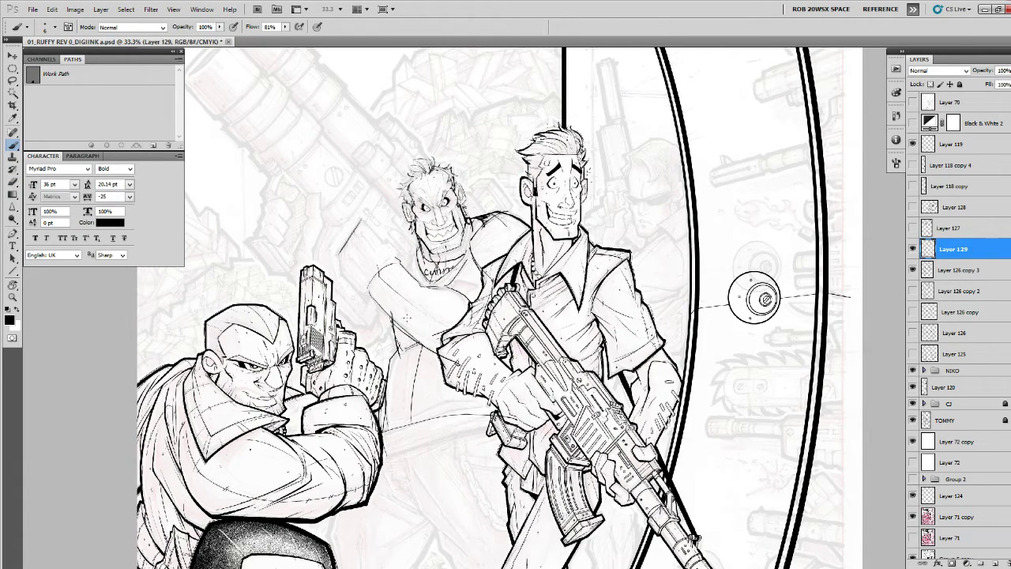
# Strengthen the contours of the folded arm and add the sleeve band beside the rifleman's shoulder.
pyautogui.moveTo(359, 284)
pyautogui.mouseDown()
pyautogui.moveTo(417, 336)
pyautogui.moveTo(409, 340)
pyautogui.moveTo(448, 354)
pyautogui.moveTo(489, 336)
pyautogui.mouseUp()
pyautogui.moveTo(501, 318)
pyautogui.mouseDown()
pyautogui.moveTo(512, 296)
pyautogui.moveTo(564, 305)
pyautogui.moveTo(626, 343)
pyautogui.moveTo(571, 349)
pyautogui.moveTo(605, 289)
pyautogui.moveTo(599, 300)
pyautogui.mouseUp()
pyautogui.press('e')
pyautogui.press('b')
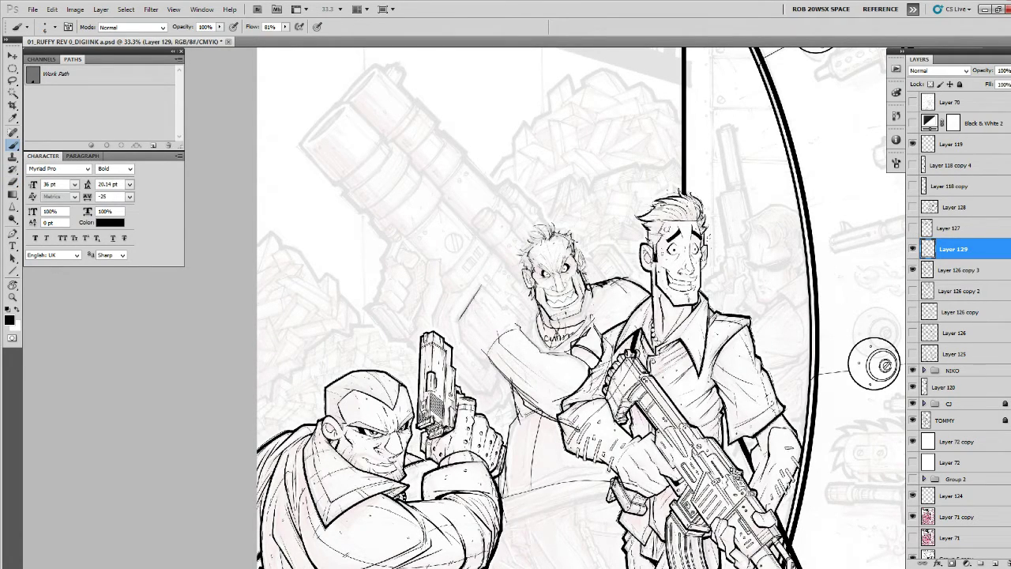
pyautogui.moveTo(613, 284); pyautogui.dragTo(591, 320)
# Erase stray strokes around the background man's shoulder and collar, and redraw those contours with the Brush.
pyautogui.moveTo(534, 320)
pyautogui.mouseDown()
pyautogui.moveTo(525, 337)
pyautogui.moveTo(544, 349)
pyautogui.moveTo(534, 288)
pyautogui.mouseUp()
pyautogui.press('e')
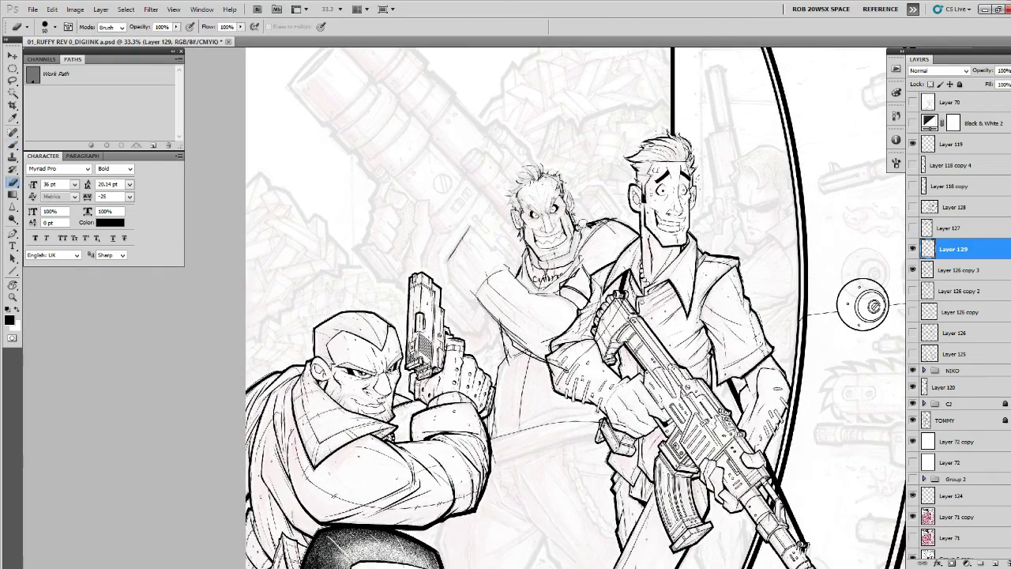
pyautogui.moveTo(589, 214); pyautogui.dragTo(570, 248)
pyautogui.press('b')
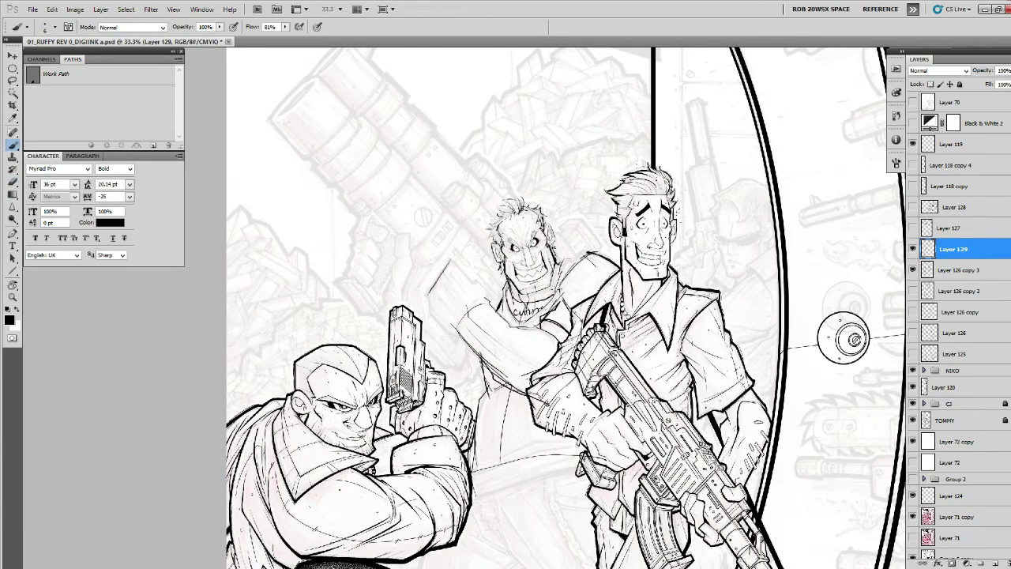
pyautogui.press('e')
pyautogui.moveTo(558, 276)
pyautogui.mouseDown()
pyautogui.moveTo(550, 305)
pyautogui.moveTo(500, 307)
pyautogui.moveTo(506, 286)
pyautogui.mouseUp()
pyautogui.press('b')
pyautogui.press('e')
pyautogui.press('b')
pyautogui.moveTo(609, 266)
pyautogui.mouseDown()
pyautogui.moveTo(568, 279)
pyautogui.moveTo(602, 282)
pyautogui.mouseUp()
pyautogui.moveTo(574, 394)
pyautogui.mouseDown()
pyautogui.moveTo(545, 318)
pyautogui.moveTo(587, 252)
pyautogui.mouseUp()
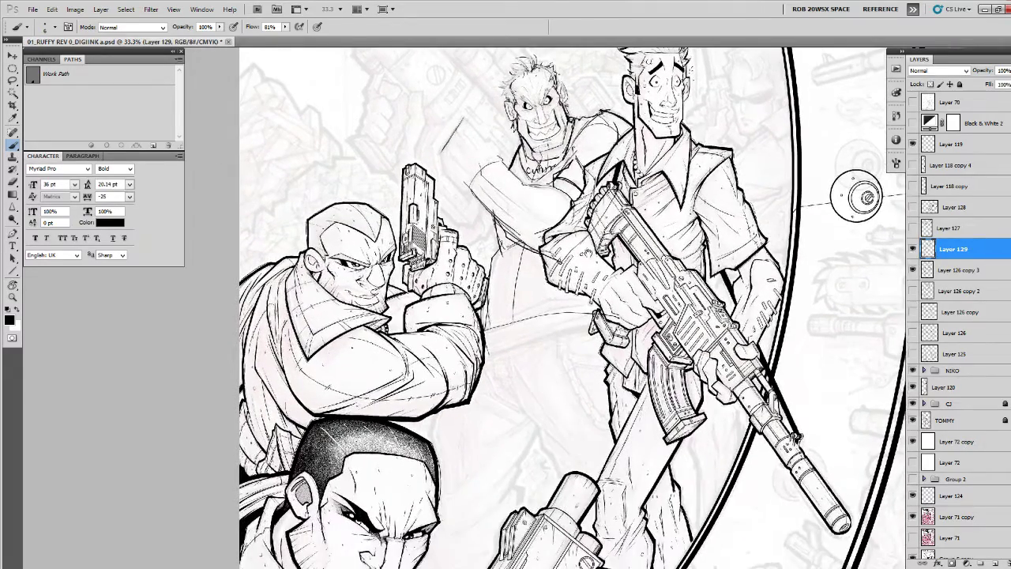
pyautogui.scroll(4, 587, 255)
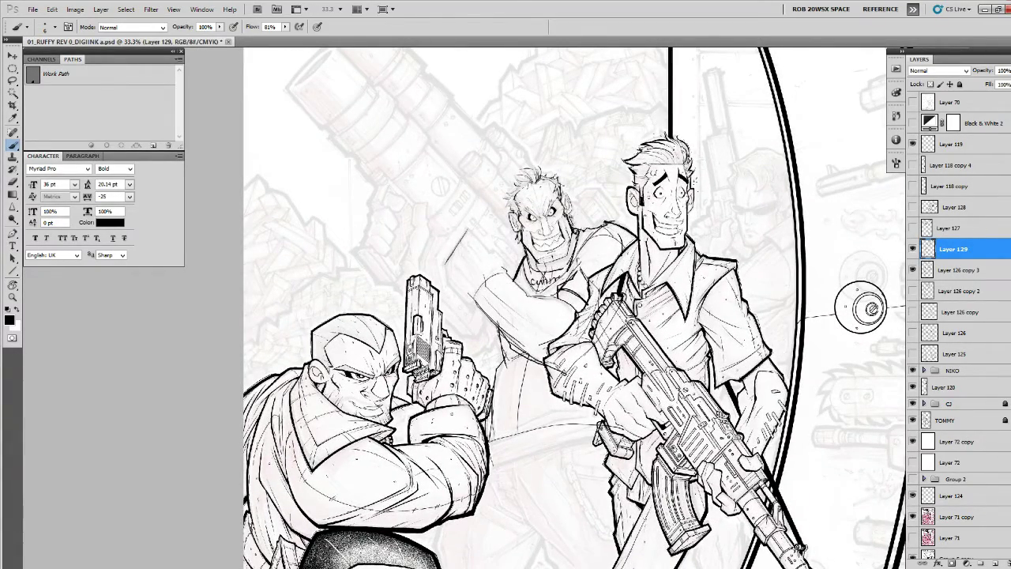
# Check the body and head sketches by toggling their layers, and merge Layer 129 down into Layer 126 copy 3.
pyautogui.press('z')
pyautogui.keyDown('alt'); pyautogui.click(579, 220); pyautogui.keyUp('alt')
pyautogui.keyDown('alt'); pyautogui.click(589, 208); pyautogui.keyUp('alt')
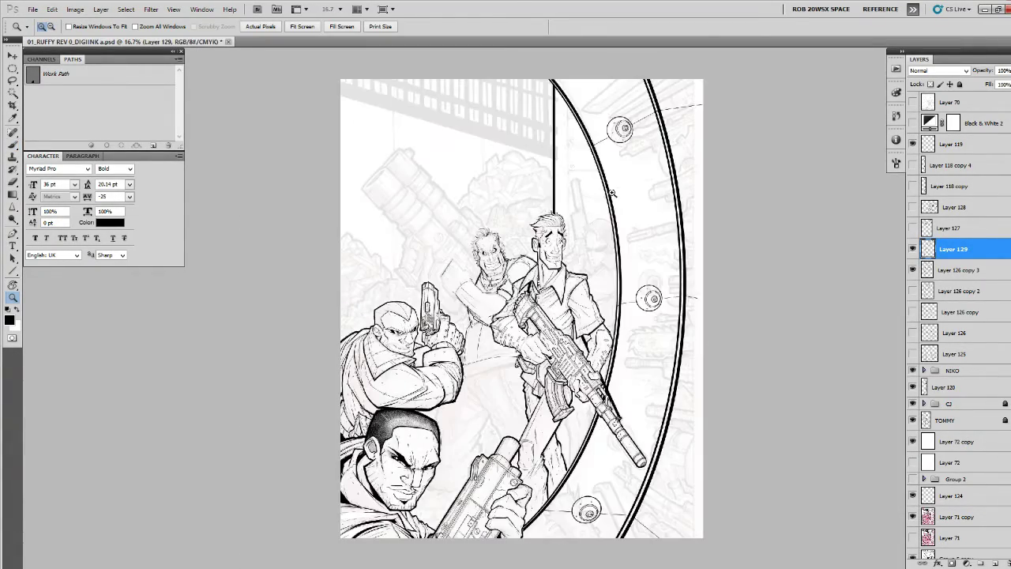
pyautogui.click(579, 236)
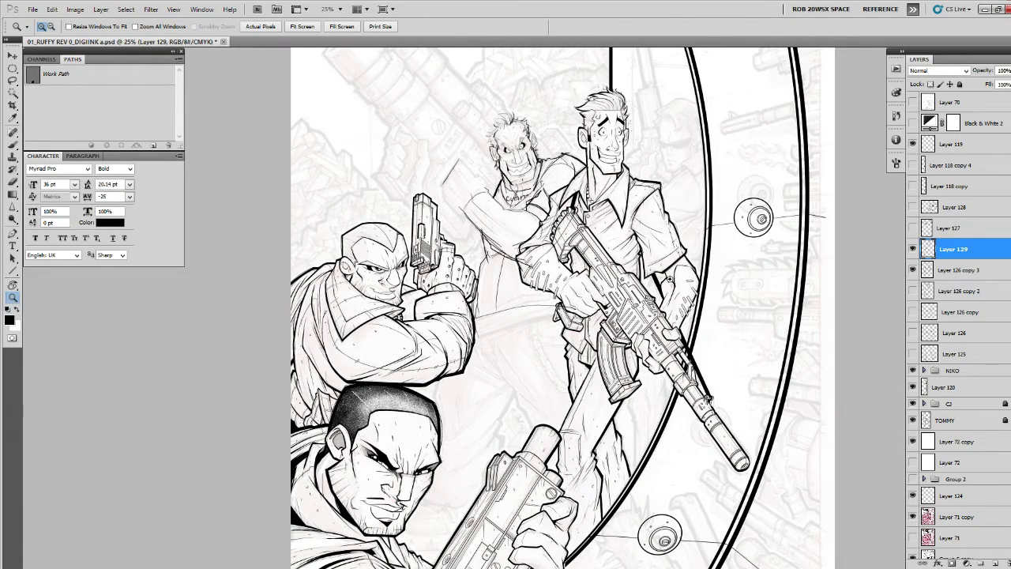
pyautogui.click(912, 249)
pyautogui.click(913, 249)
pyautogui.click(912, 270)
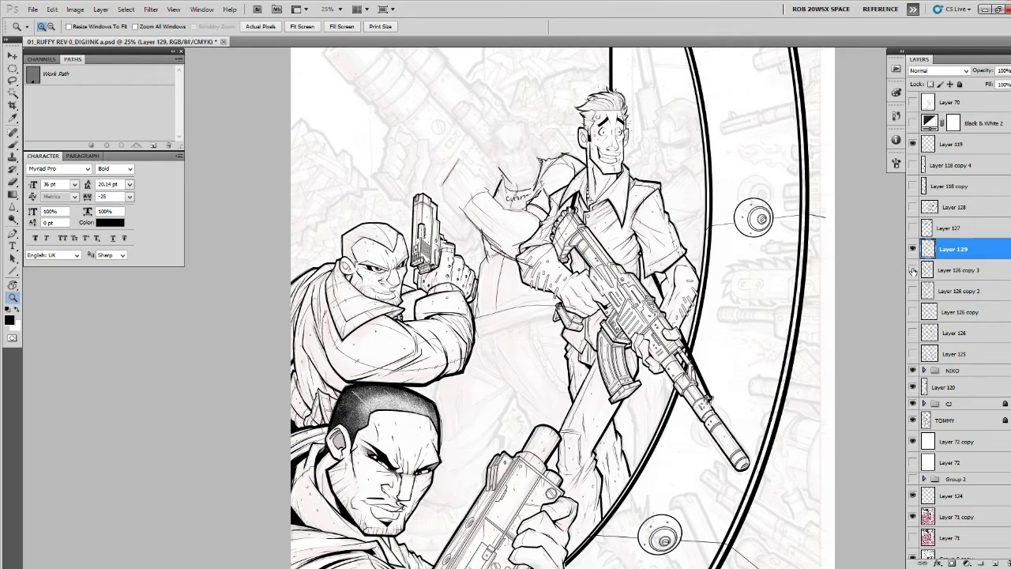
pyautogui.click(913, 270)
pyautogui.hotkey('ctrl', 'e')
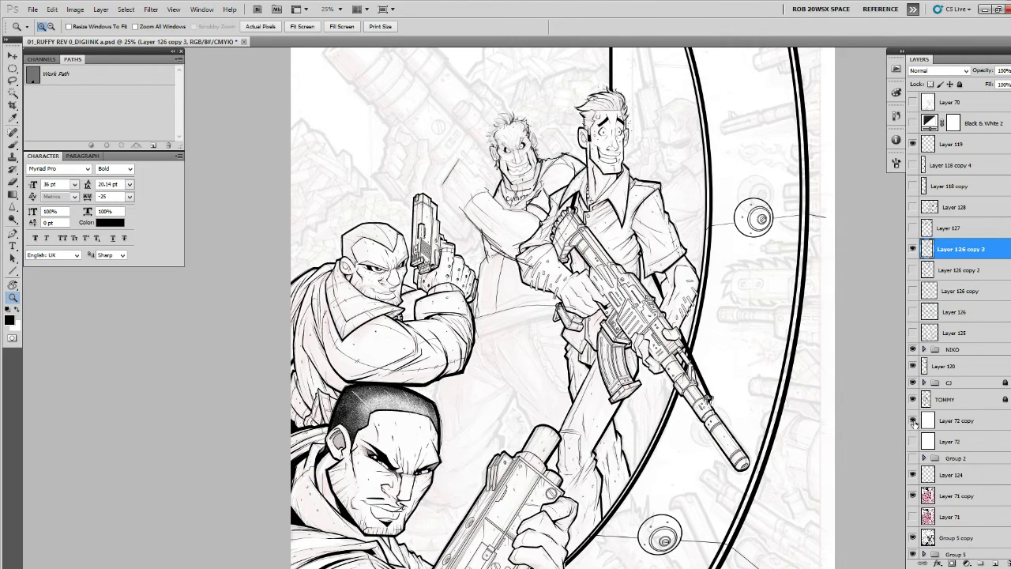
# Hide Layer 71 copy and Layer 126 copy 3, and toggle the TOMMY layer to inspect the rough sketch beneath.
pyautogui.click(912, 421)
pyautogui.click(913, 421)
pyautogui.click(913, 498)
pyautogui.click(913, 249)
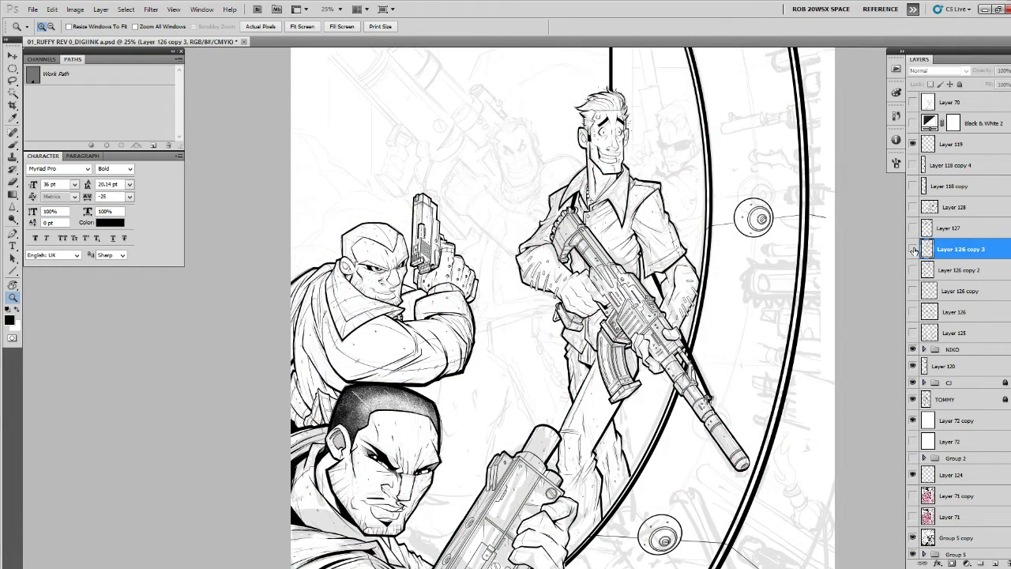
pyautogui.click(551, 153)
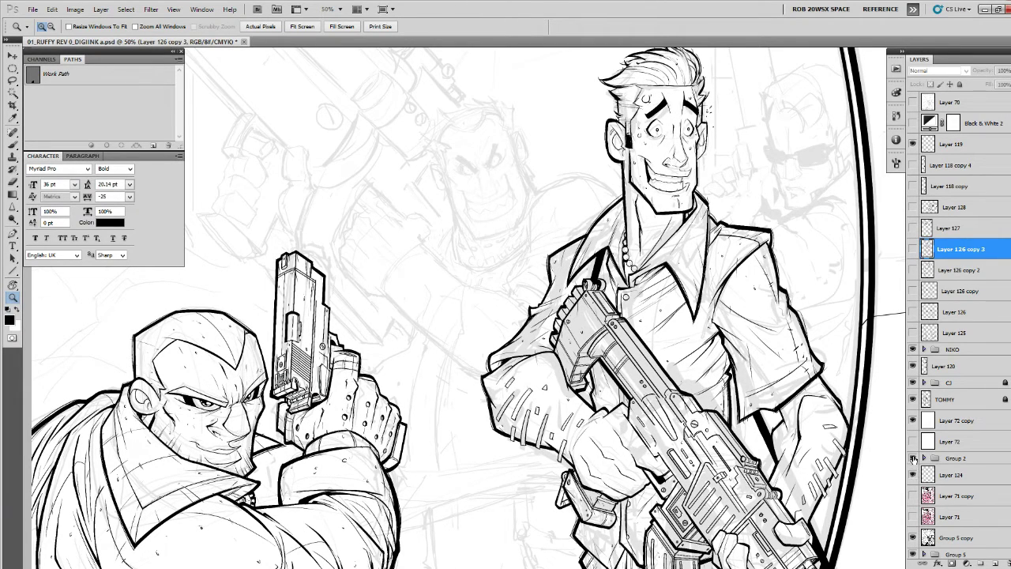
pyautogui.click(913, 399)
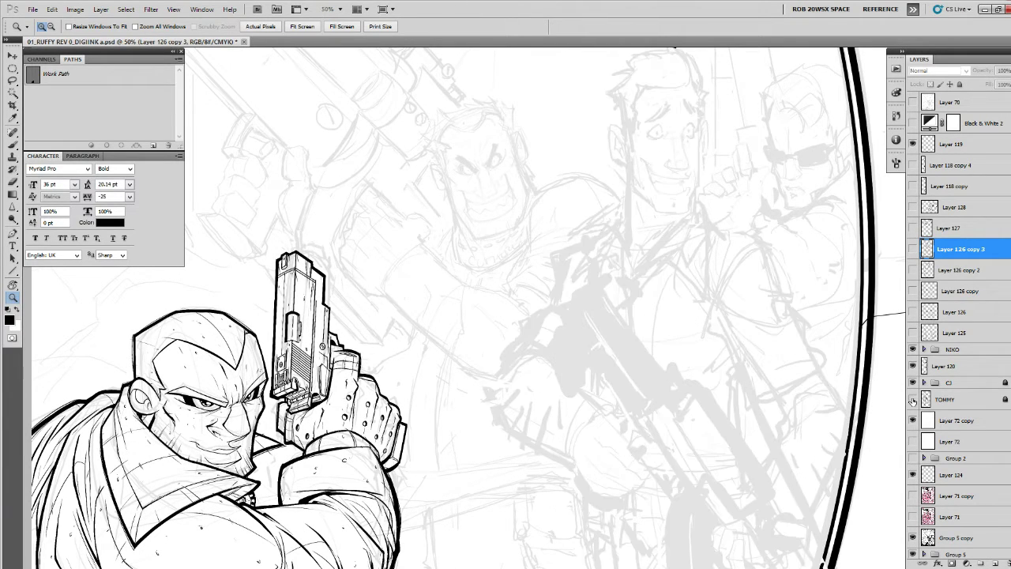
pyautogui.click(913, 399)
# Hide Group 5 copy and show Group 2 and Layer 71 copy as the faint reference.
pyautogui.moveTo(914, 539); pyautogui.dragTo(914, 553)
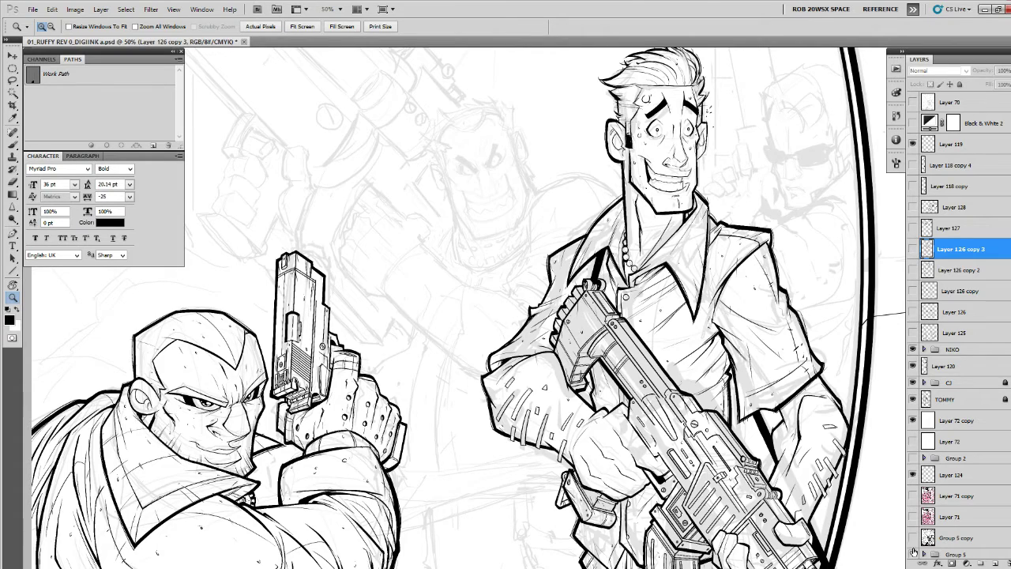
pyautogui.click(913, 554)
pyautogui.click(932, 537)
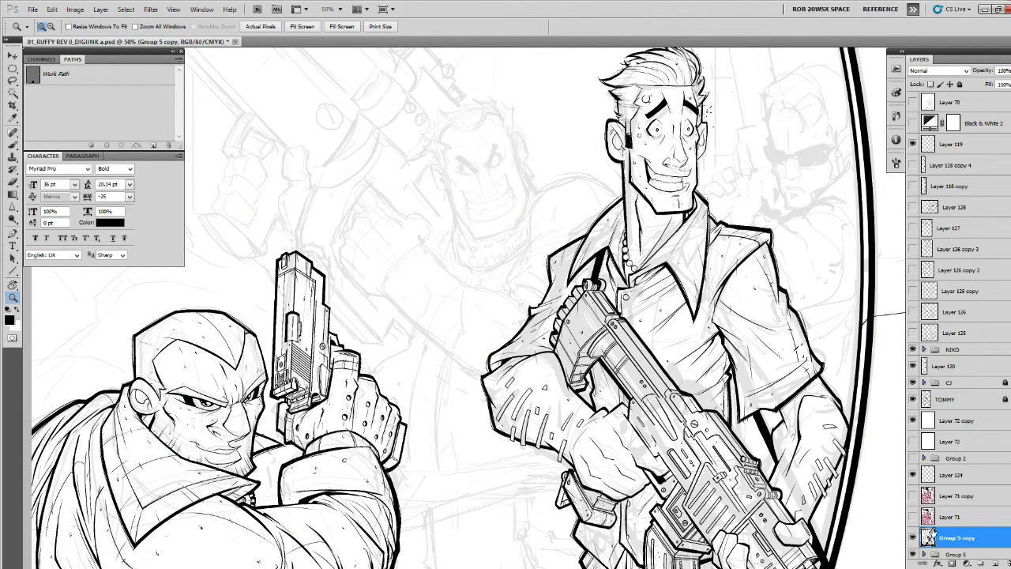
pyautogui.click(913, 537)
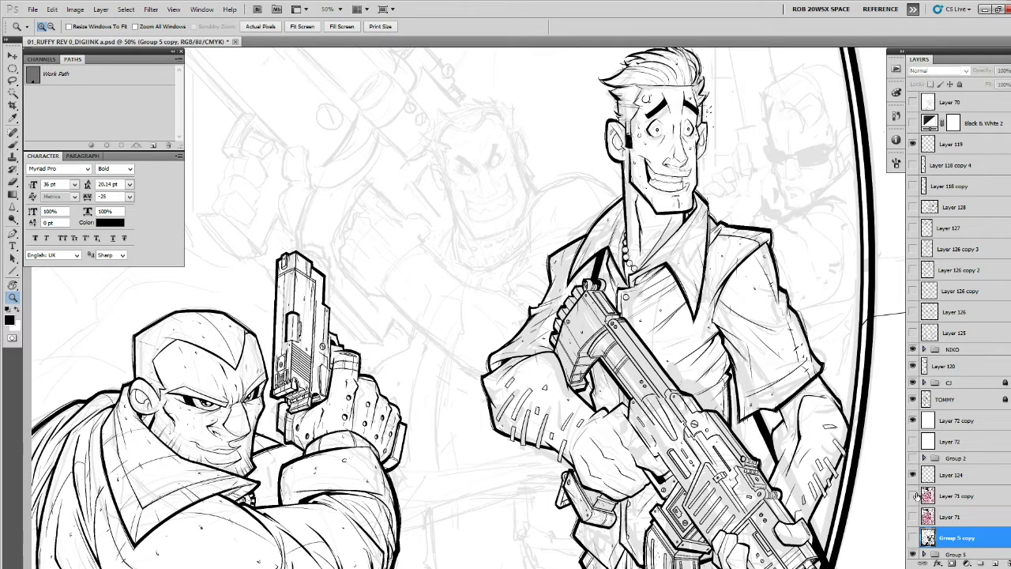
pyautogui.click(912, 458)
pyautogui.click(912, 495)
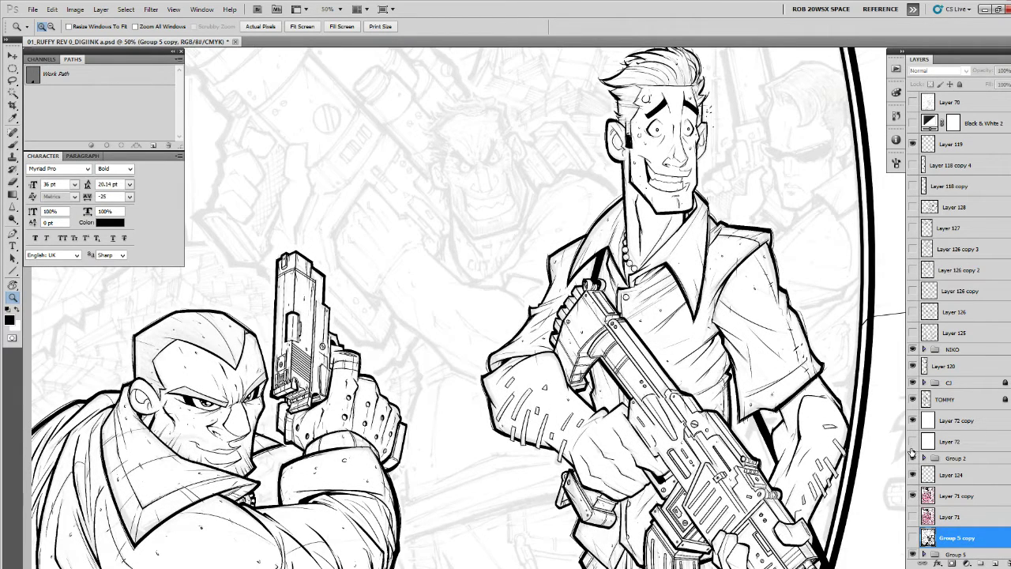
pyautogui.click(912, 459)
pyautogui.click(912, 458)
# Compare the background man's head versions on Layer 126, Layer 126 copy and Layer 126 copy 2 one by one.
pyautogui.click(913, 312)
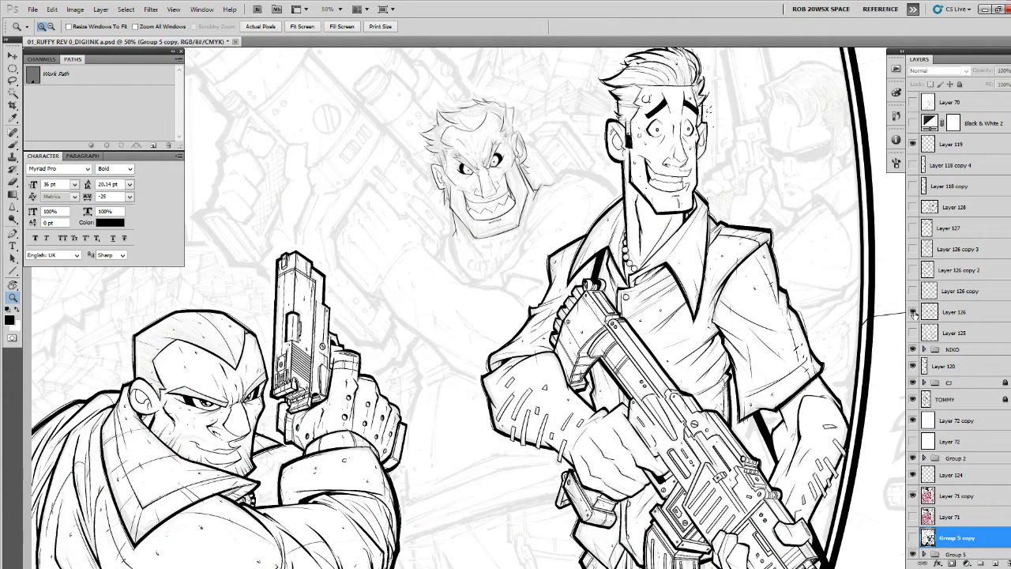
pyautogui.click(913, 312)
pyautogui.click(912, 312)
pyautogui.click(913, 312)
pyautogui.click(913, 291)
pyautogui.click(913, 290)
pyautogui.click(913, 270)
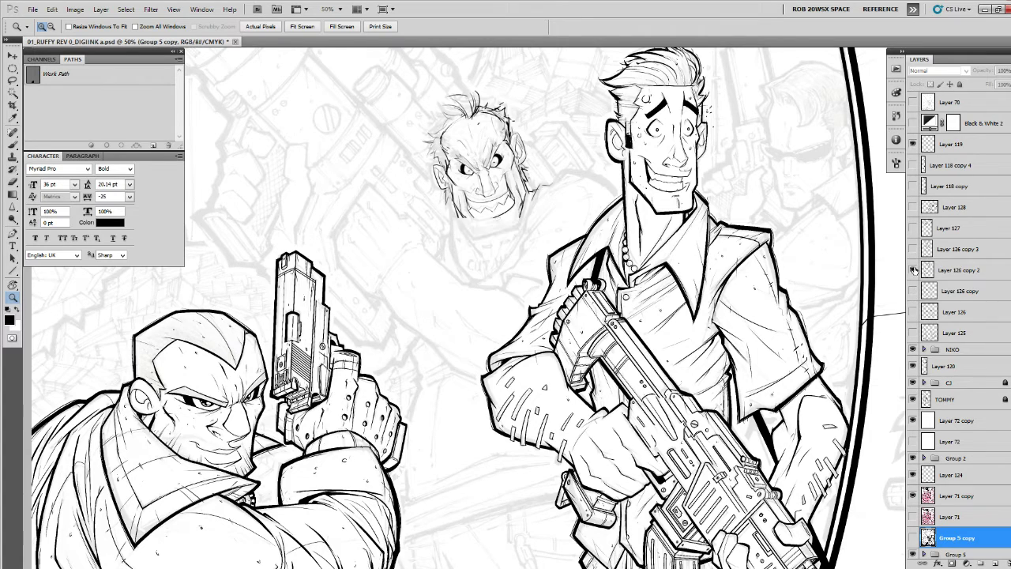
pyautogui.click(913, 270)
# Show and select Layer 126 copy 3, and erase its stray strokes over the rifleman's sleeve.
pyautogui.click(913, 249)
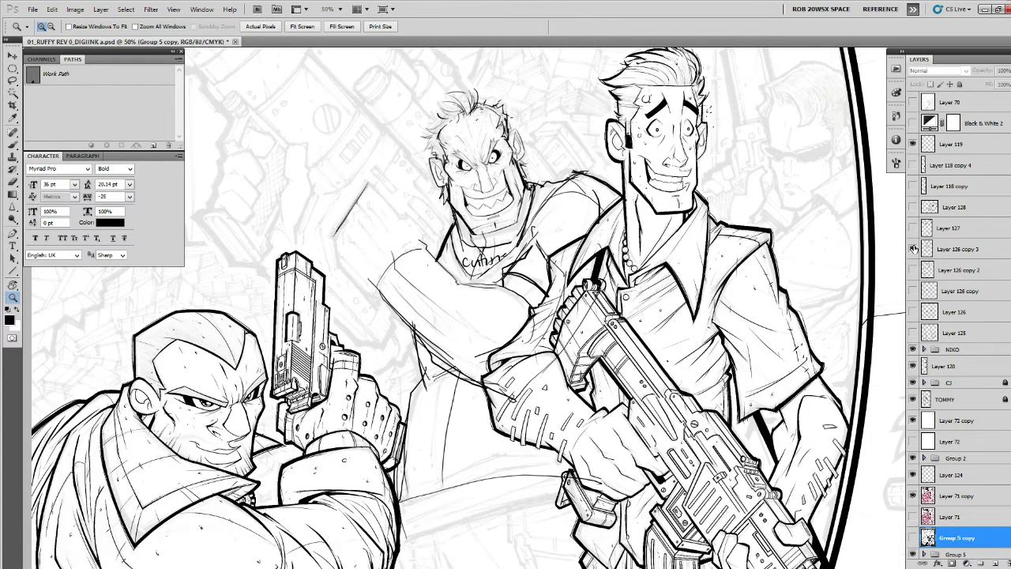
pyautogui.click(926, 255)
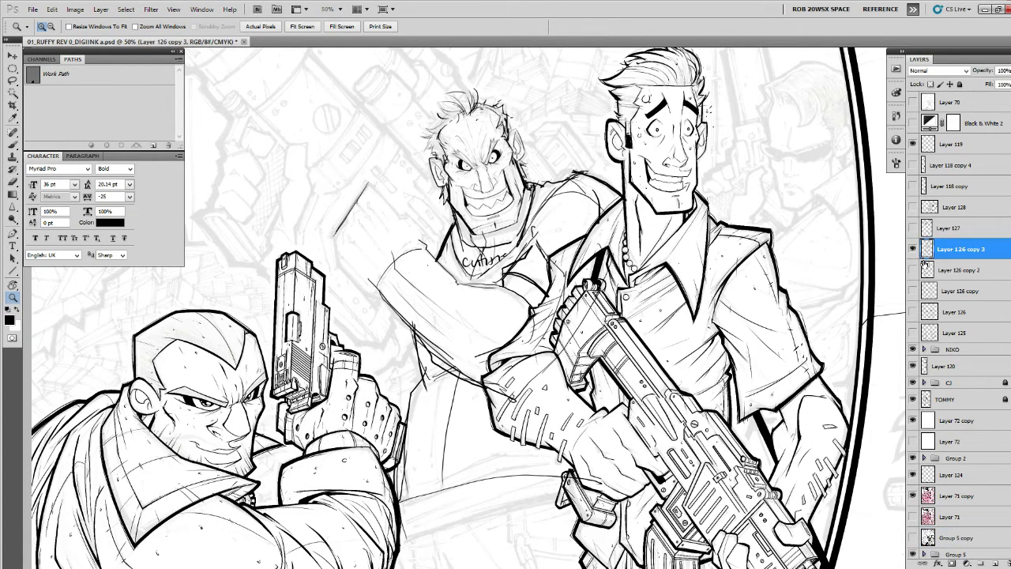
pyautogui.press('e')
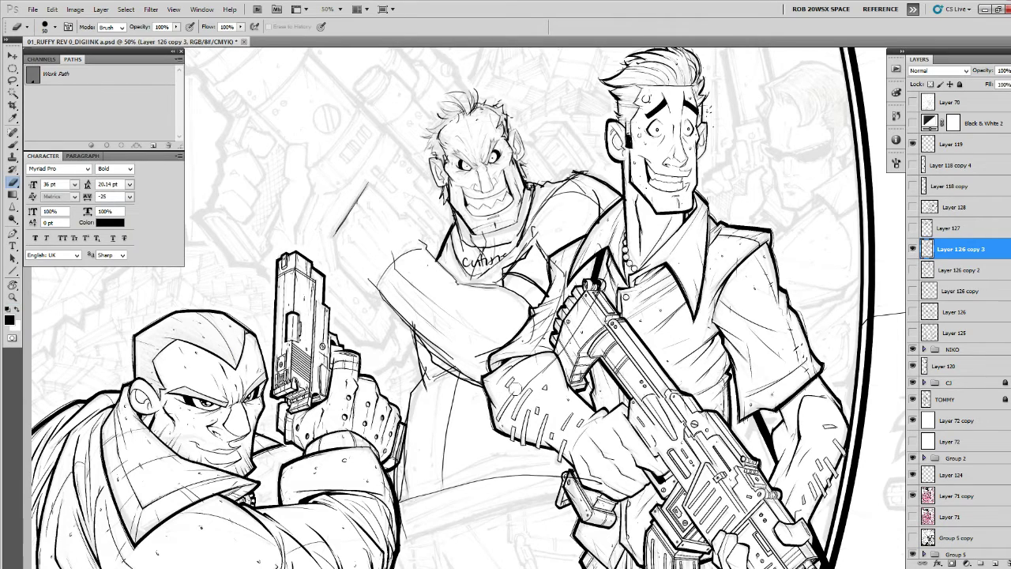
pyautogui.moveTo(553, 303); pyautogui.dragTo(536, 332)
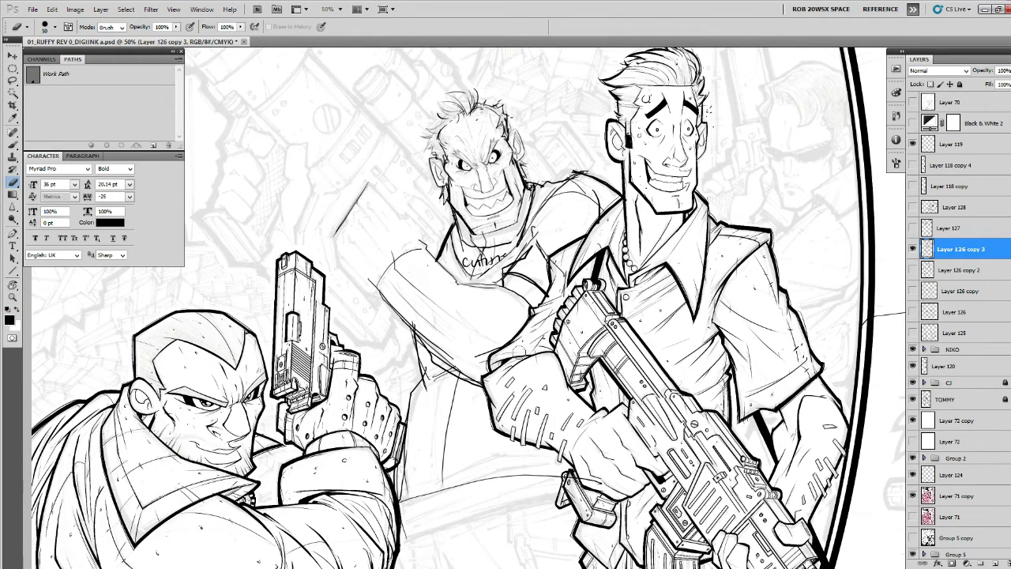
pyautogui.press('z')
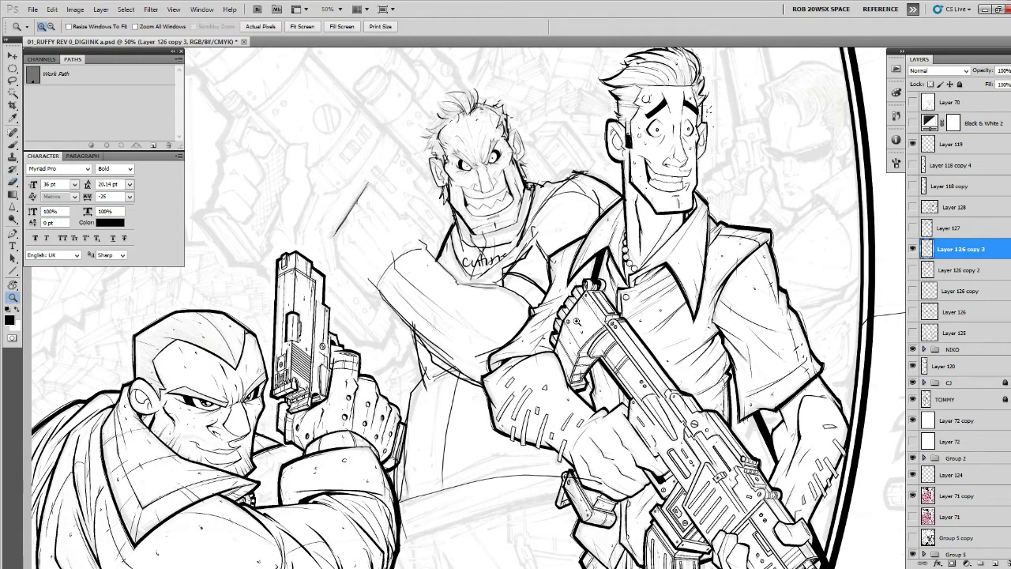
pyautogui.keyDown('alt'); pyautogui.click(578, 296); pyautogui.keyUp('alt')
pyautogui.keyDown('alt'); pyautogui.click(580, 293); pyautogui.keyUp('alt')
pyautogui.moveTo(584, 357); pyautogui.dragTo(586, 308)
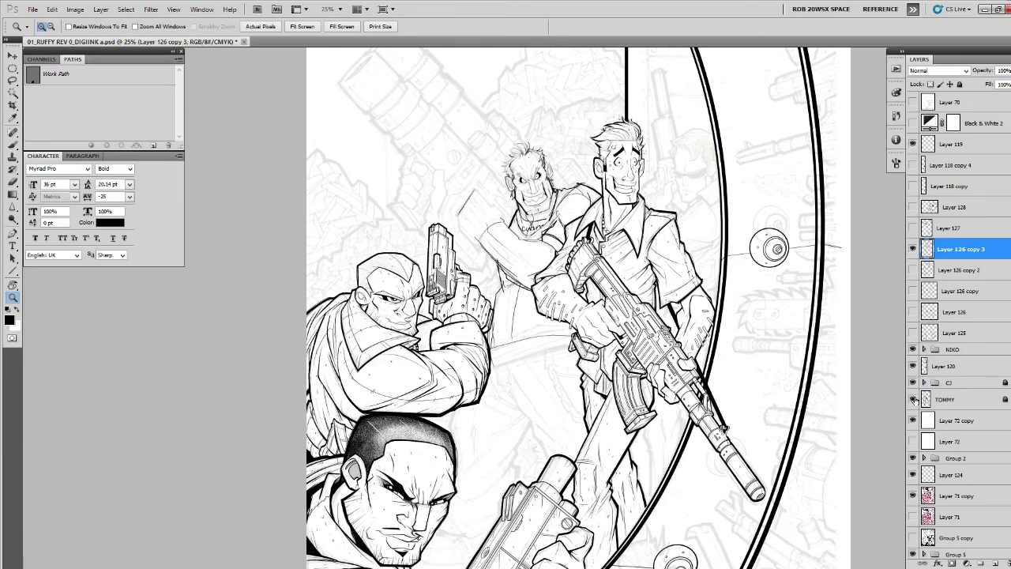
# Group Group 2, Layer 124 and Layer 71 copy together and hide the new group.
pyautogui.click(912, 459)
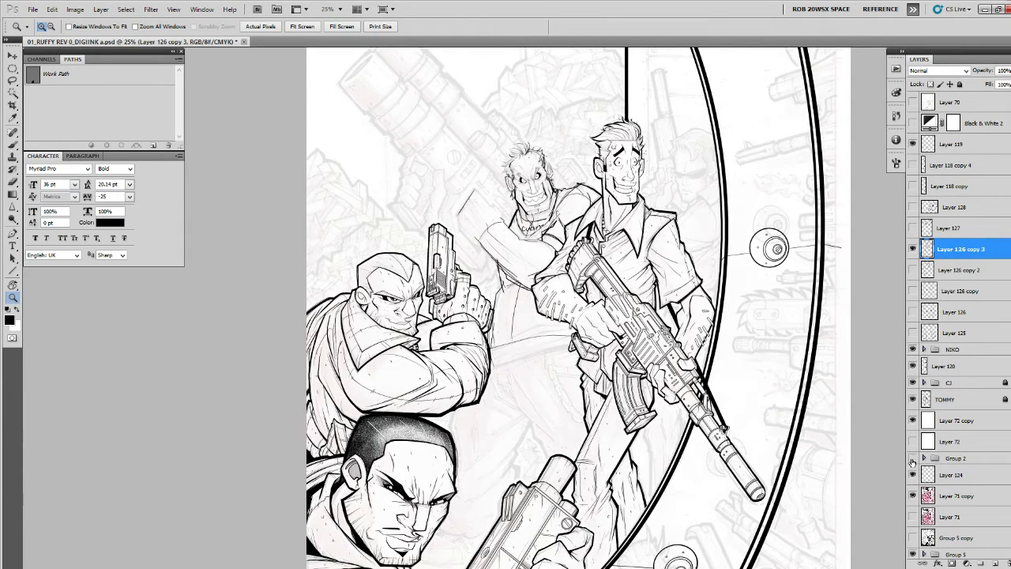
pyautogui.click(912, 460)
pyautogui.click(943, 458)
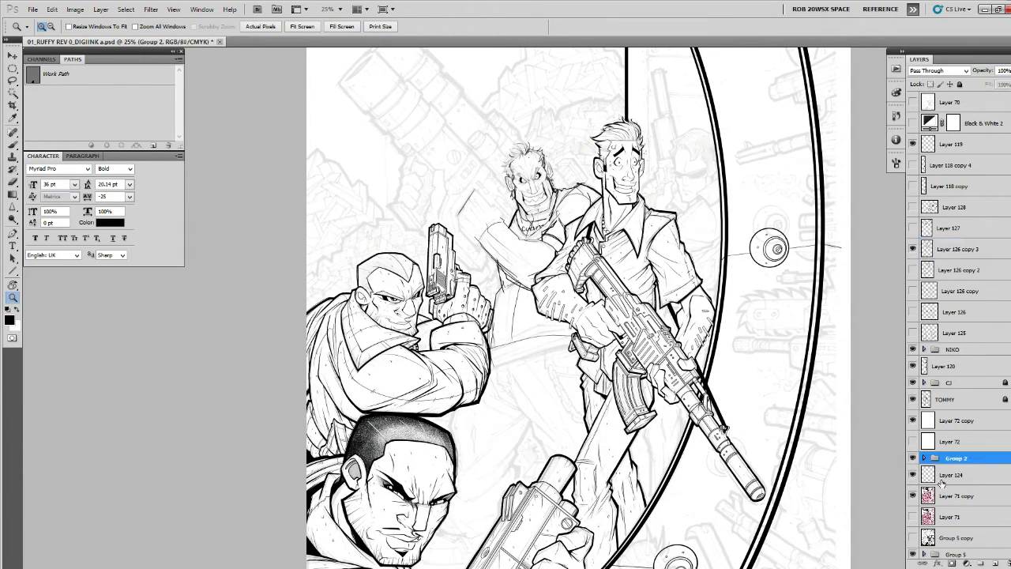
pyautogui.keyDown('shift'); pyautogui.click(940, 489); pyautogui.keyUp('shift')
pyautogui.hotkey('ctrl', 'g')
pyautogui.click(913, 460)
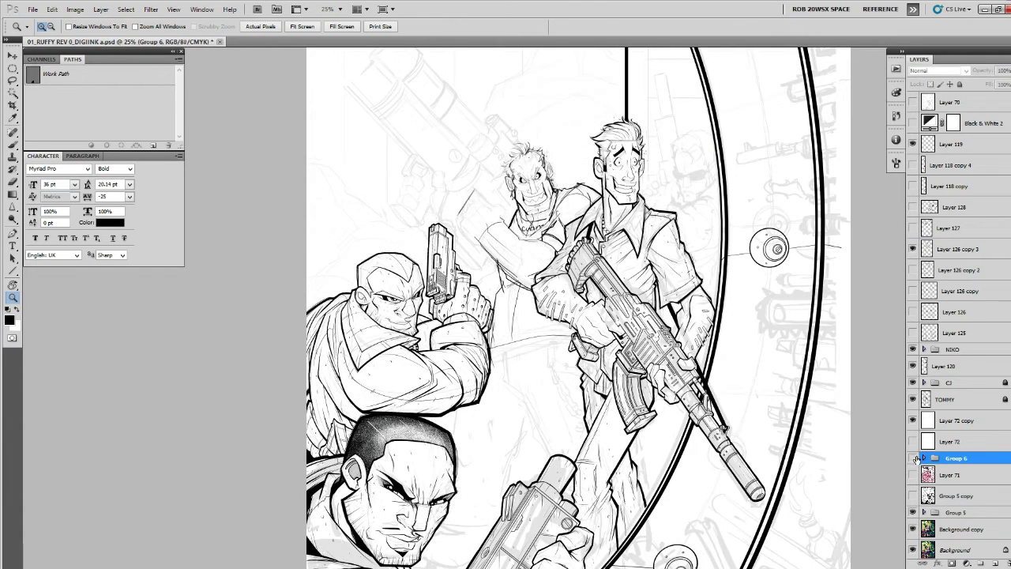
# Check Layer 126 copy 3 by toggling its visibility, and show the white Layer 72 behind the line art.
pyautogui.click(913, 250)
pyautogui.click(913, 250)
pyautogui.click(914, 441)
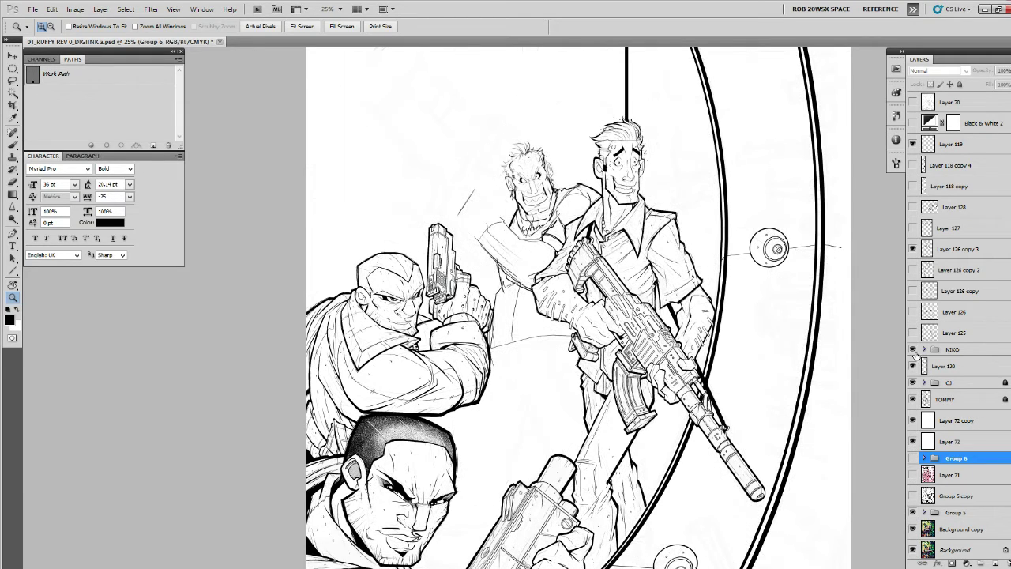
# Select Layer 126 copy 3 and reduce its opacity to 16% as a faint guide for inking.
pyautogui.click(926, 248)
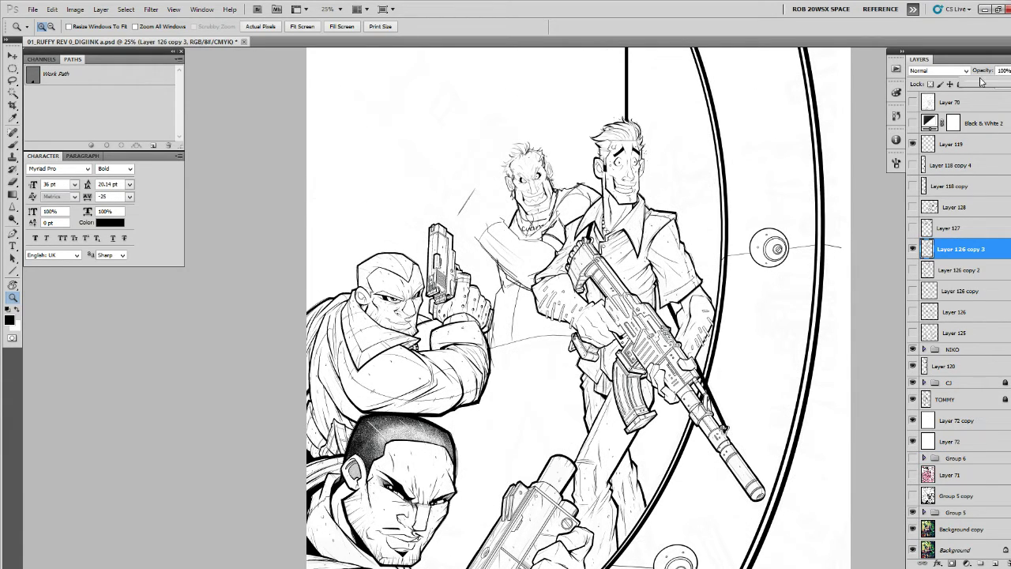
pyautogui.press('2')
pyautogui.press('8')
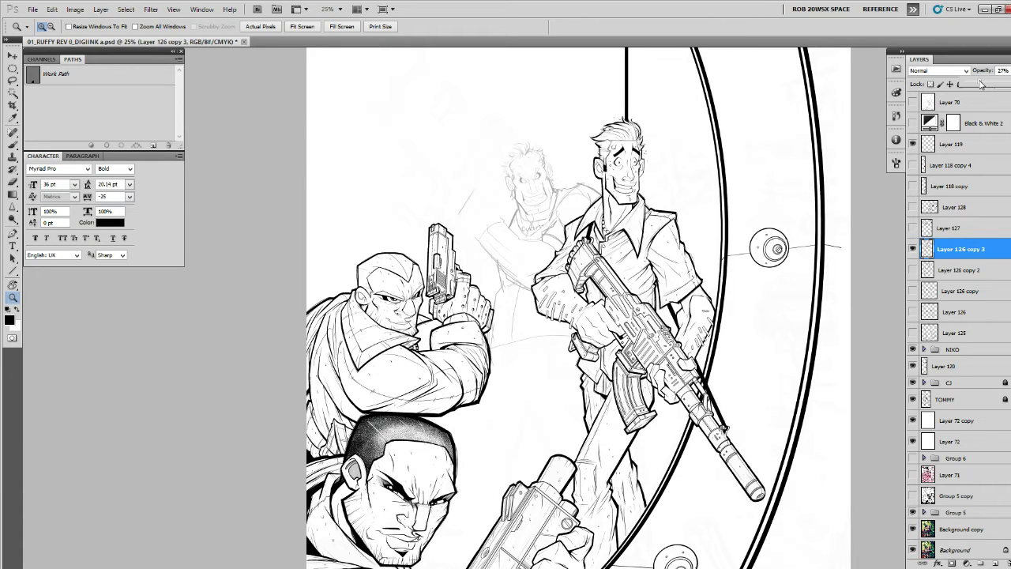
pyautogui.moveTo(979, 84); pyautogui.dragTo(976, 85)
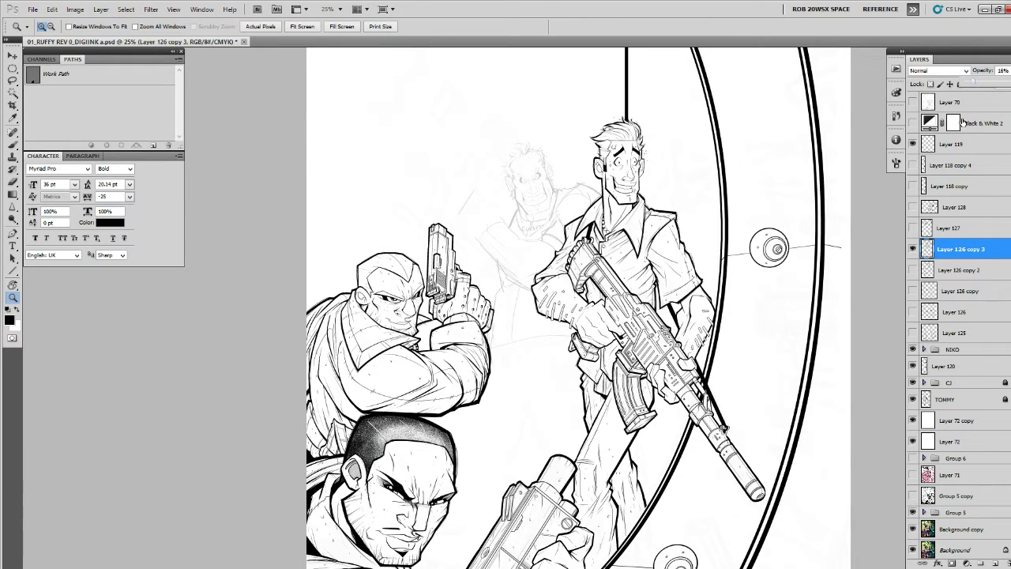
# Add a new layer above Layer 126 copy 3 and brush in the nose edge farthest from the rifleman on the grinning man's face.
pyautogui.click(993, 562)
pyautogui.click(534, 177)
pyautogui.click(533, 176)
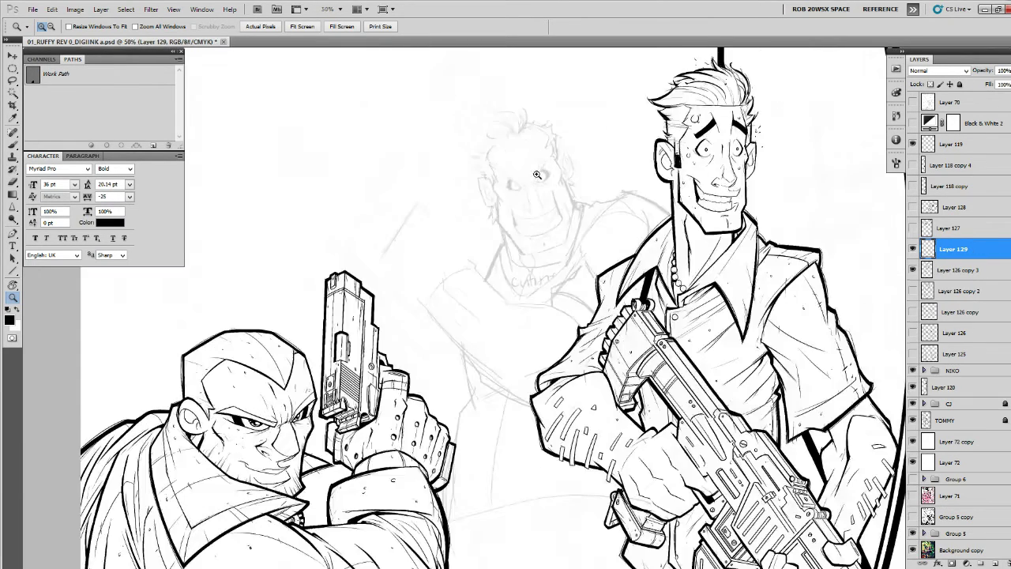
pyautogui.click(534, 177)
pyautogui.click(533, 177)
pyautogui.click(535, 178)
pyautogui.click(536, 177)
pyautogui.click(536, 238)
pyautogui.press('b')
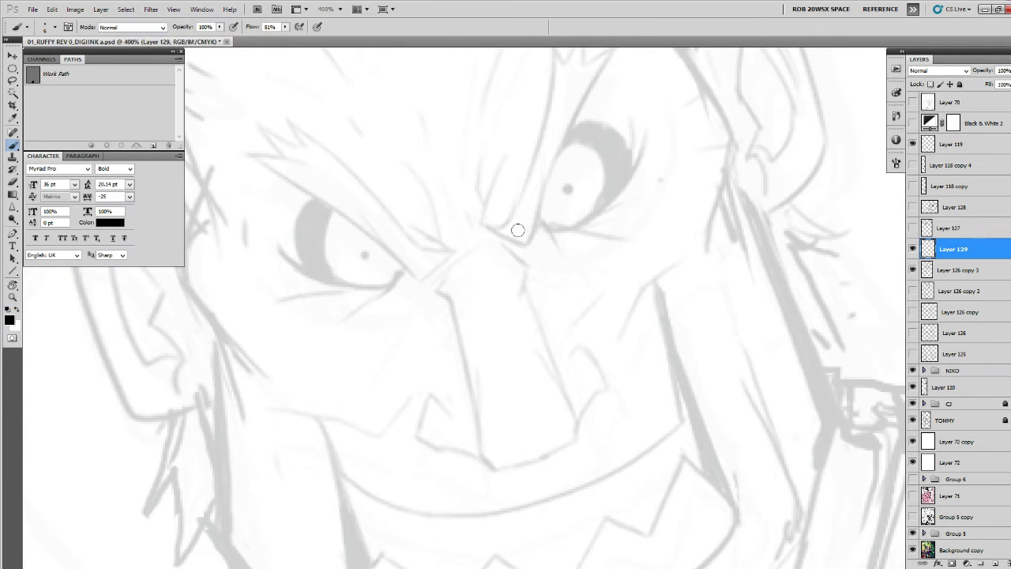
pyautogui.hscroll(-2, 553, 264)
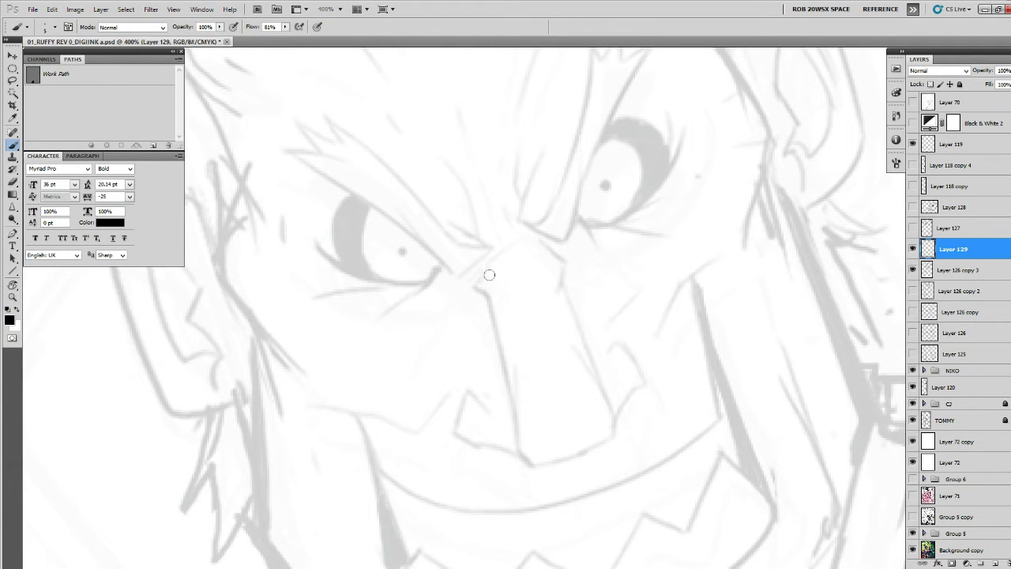
pyautogui.moveTo(495, 253); pyautogui.dragTo(478, 276)
pyautogui.moveTo(526, 310); pyautogui.dragTo(556, 289)
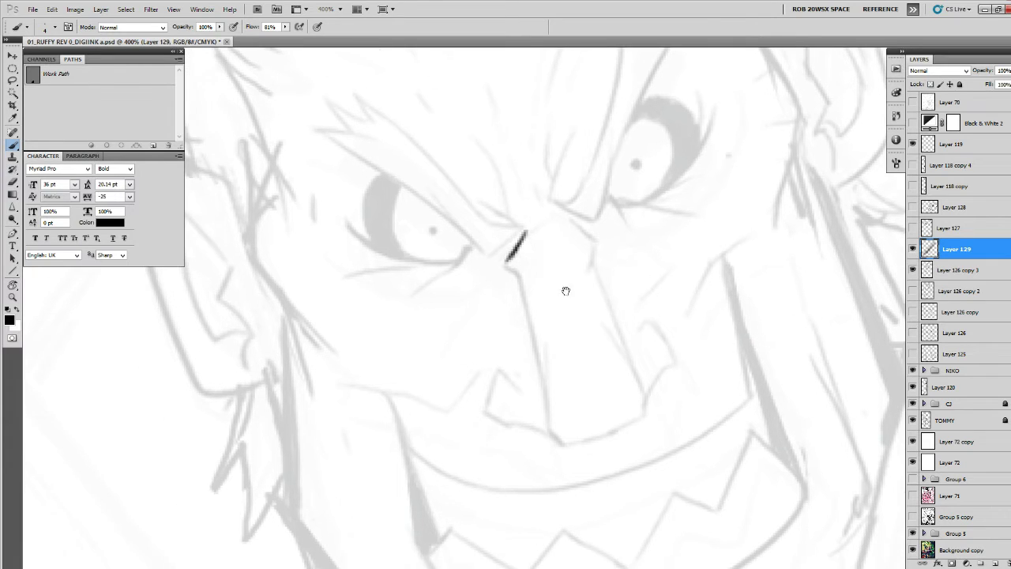
pyautogui.moveTo(510, 259)
pyautogui.mouseDown()
pyautogui.moveTo(534, 375)
pyautogui.moveTo(540, 343)
pyautogui.moveTo(537, 386)
pyautogui.mouseUp()
pyautogui.moveTo(543, 316); pyautogui.dragTo(535, 395)
pyautogui.moveTo(538, 347)
pyautogui.mouseDown()
pyautogui.moveTo(530, 401)
pyautogui.moveTo(559, 435)
pyautogui.mouseUp()
# Ink the nose edge nearest the rifleman from the brow down, and close the nose tip with a curved line.
pyautogui.moveTo(594, 293); pyautogui.dragTo(576, 311)
pyautogui.moveTo(555, 227); pyautogui.dragTo(623, 389)
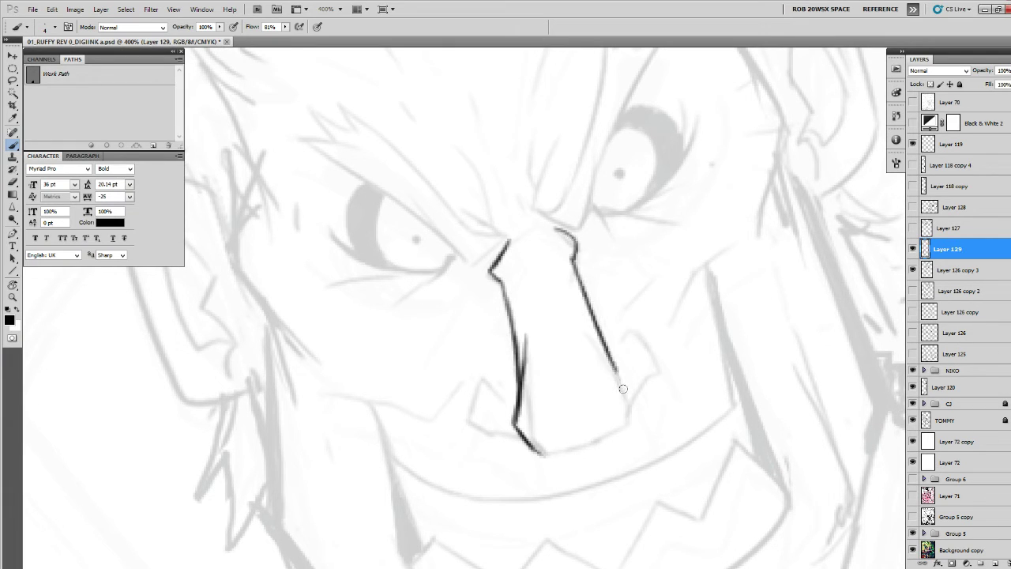
pyautogui.moveTo(592, 325)
pyautogui.mouseDown()
pyautogui.moveTo(626, 401)
pyautogui.moveTo(699, 345)
pyautogui.moveTo(579, 396)
pyautogui.moveTo(680, 362)
pyautogui.mouseUp()
pyautogui.moveTo(717, 349)
pyautogui.mouseDown()
pyautogui.moveTo(580, 413)
pyautogui.moveTo(539, 389)
pyautogui.mouseUp()
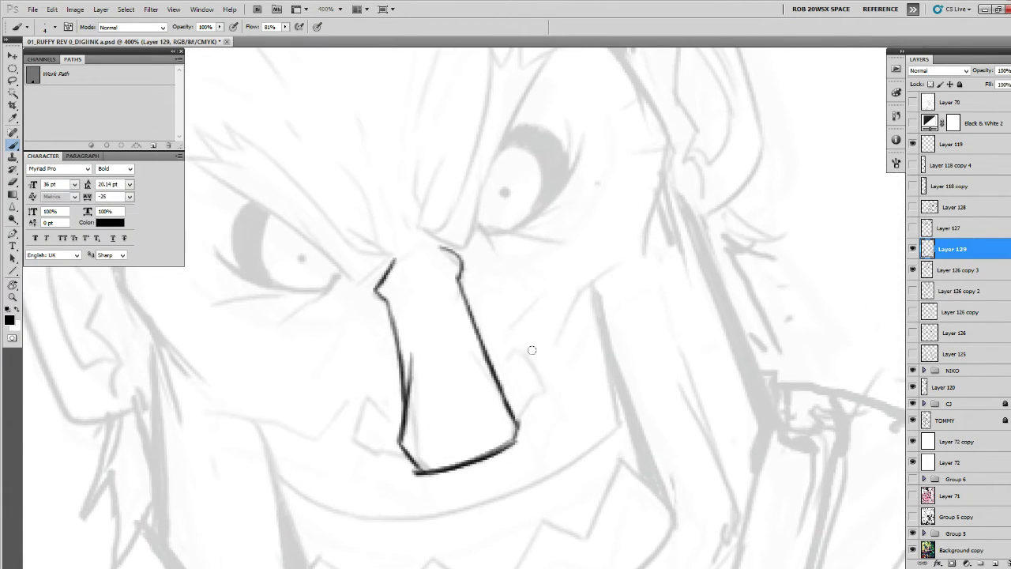
# Ink both nostrils beside the nose tip and erase the stray stroke end at the tip.
pyautogui.moveTo(510, 356)
pyautogui.mouseDown()
pyautogui.moveTo(549, 390)
pyautogui.moveTo(515, 429)
pyautogui.mouseUp()
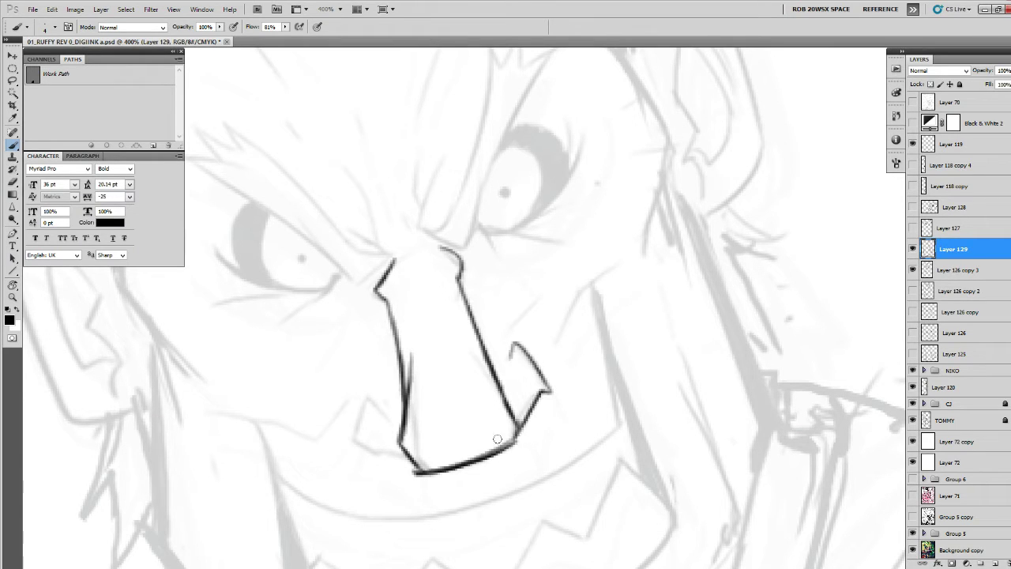
pyautogui.moveTo(367, 390)
pyautogui.mouseDown()
pyautogui.moveTo(348, 435)
pyautogui.moveTo(403, 473)
pyautogui.mouseUp()
pyautogui.press('e')
pyautogui.press('b')
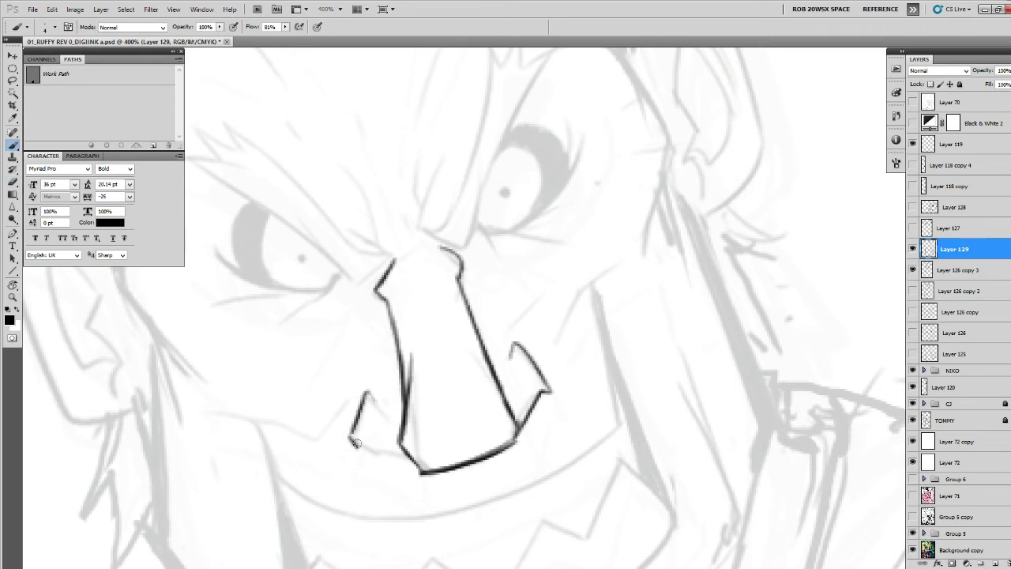
pyautogui.moveTo(351, 438); pyautogui.dragTo(417, 469)
pyautogui.moveTo(423, 313); pyautogui.dragTo(468, 343)
# Ink the short slanted crease between the nose bridge and the inner end of the eyebrow farthest from the rifleman.
pyautogui.moveTo(421, 384); pyautogui.dragTo(594, 299)
pyautogui.moveTo(594, 338); pyautogui.dragTo(603, 343)
pyautogui.moveTo(583, 320); pyautogui.dragTo(653, 351)
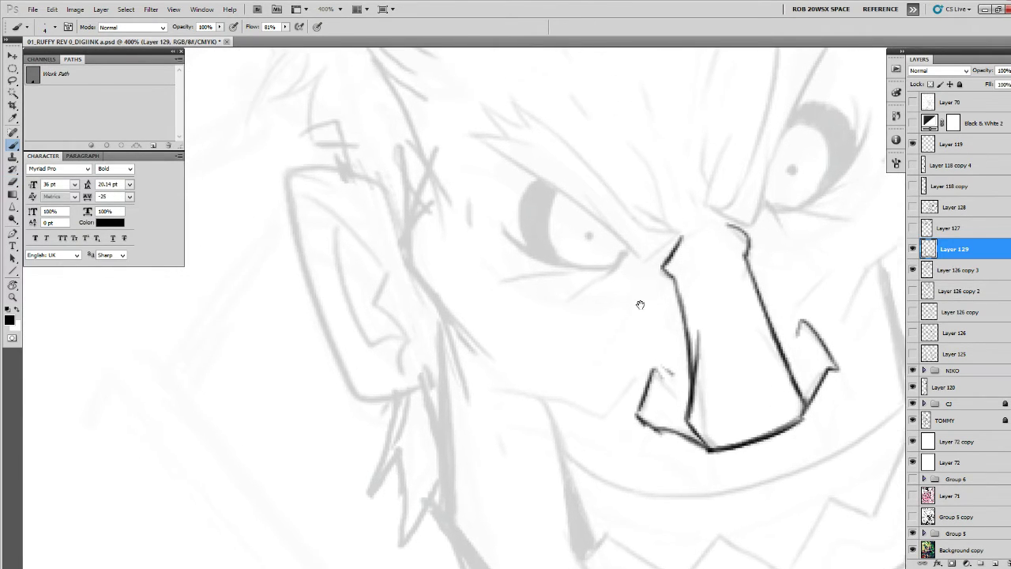
pyautogui.moveTo(638, 302); pyautogui.dragTo(634, 454)
pyautogui.moveTo(655, 397); pyautogui.dragTo(642, 412)
pyautogui.moveTo(762, 405); pyautogui.dragTo(475, 503)
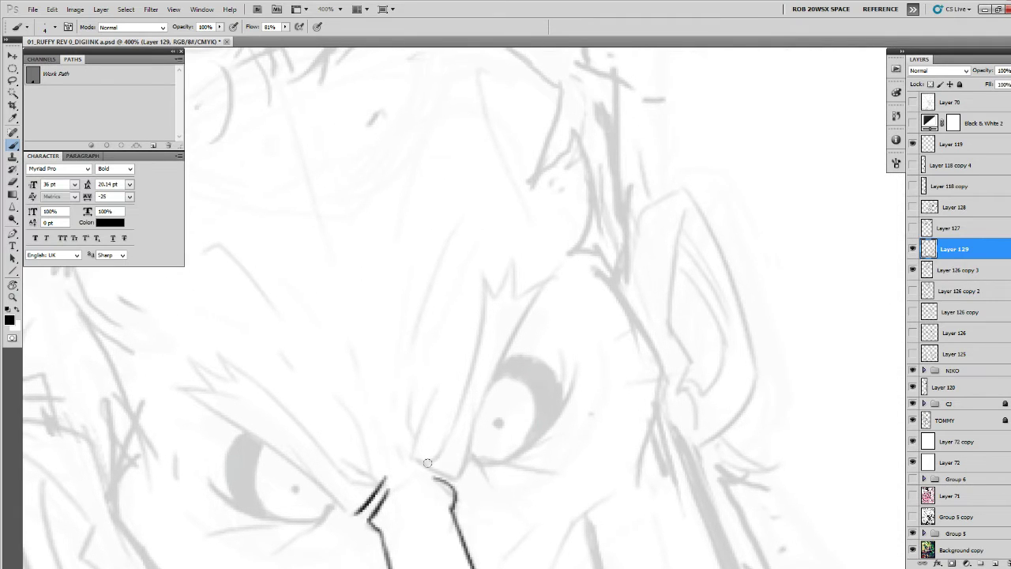
# Ink the angry eyebrow nearest the rifleman, with its squared inner end, long edges and jagged outer tip.
pyautogui.moveTo(415, 460); pyautogui.dragTo(455, 476)
pyautogui.moveTo(501, 396); pyautogui.dragTo(494, 404)
pyautogui.moveTo(449, 479); pyautogui.dragTo(474, 368)
pyautogui.moveTo(551, 274); pyautogui.dragTo(475, 417)
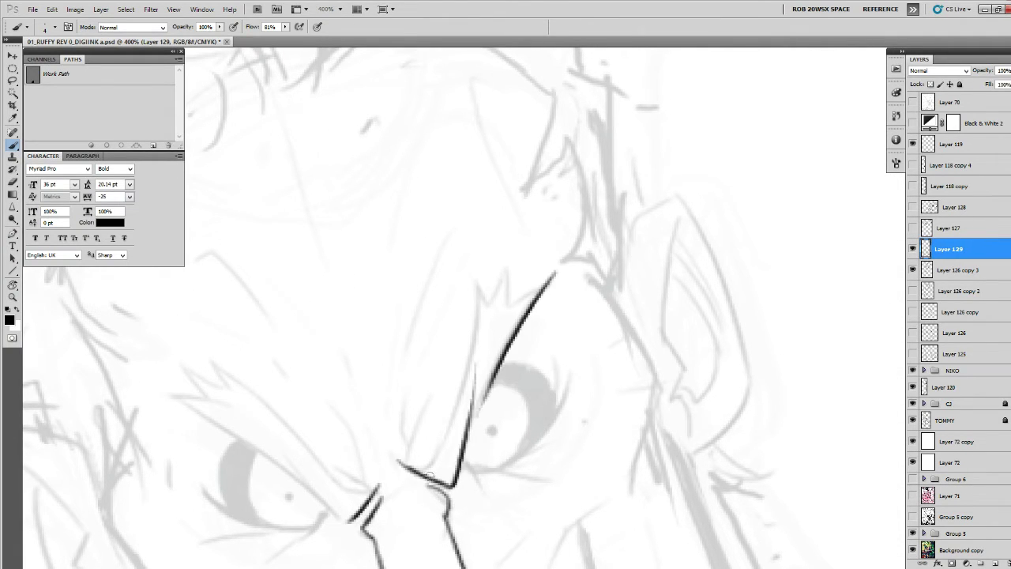
pyautogui.moveTo(424, 466)
pyautogui.mouseDown()
pyautogui.moveTo(457, 399)
pyautogui.moveTo(476, 254)
pyautogui.moveTo(484, 304)
pyautogui.mouseUp()
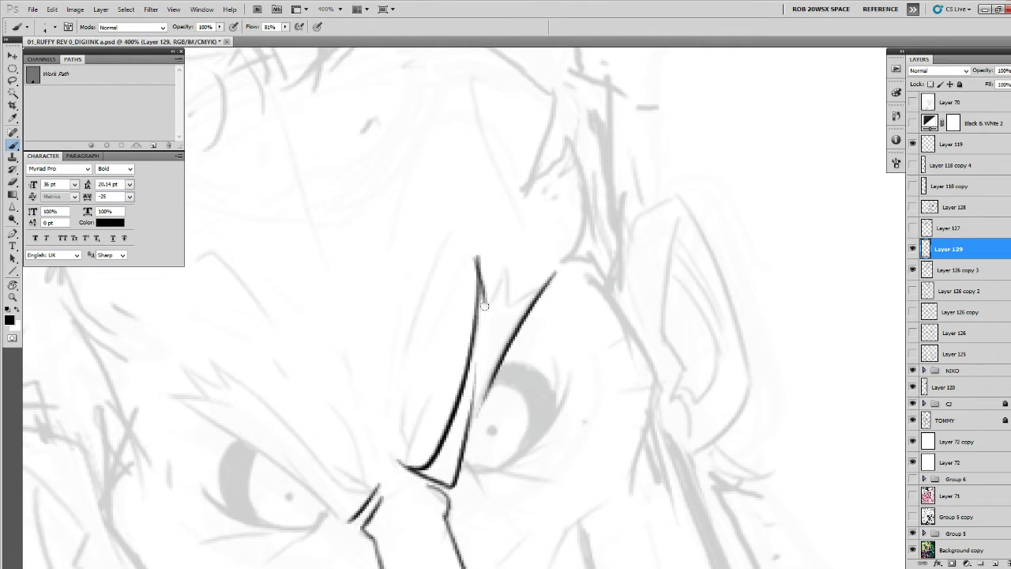
pyautogui.moveTo(517, 243); pyautogui.dragTo(506, 310)
pyautogui.moveTo(507, 309)
pyautogui.mouseDown()
pyautogui.moveTo(553, 275)
pyautogui.moveTo(514, 335)
pyautogui.mouseUp()
pyautogui.moveTo(485, 400); pyautogui.dragTo(494, 387)
pyautogui.moveTo(507, 360); pyautogui.dragTo(480, 430)
# Ink the curved frown lines on the forehead beside the eyebrow nearest the rifleman.
pyautogui.moveTo(410, 450); pyautogui.dragTo(460, 361)
pyautogui.moveTo(419, 425); pyautogui.dragTo(427, 321)
pyautogui.moveTo(428, 212); pyautogui.dragTo(397, 348)
# Ink the eye nearest the rifleman with its lower lid, solid black shadow, outer lash strokes and small pupil.
pyautogui.moveTo(523, 460)
pyautogui.mouseDown()
pyautogui.moveTo(507, 417)
pyautogui.moveTo(478, 430)
pyautogui.moveTo(546, 415)
pyautogui.mouseUp()
pyautogui.moveTo(481, 408); pyautogui.dragTo(510, 404)
pyautogui.moveTo(499, 408); pyautogui.dragTo(560, 308)
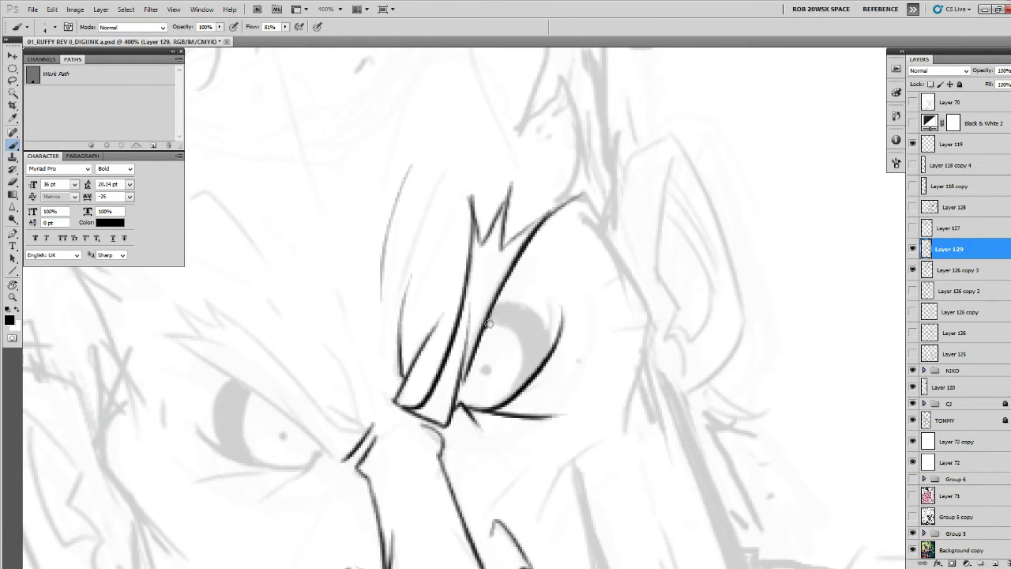
pyautogui.moveTo(487, 323)
pyautogui.mouseDown()
pyautogui.moveTo(517, 343)
pyautogui.moveTo(504, 391)
pyautogui.mouseUp()
pyautogui.moveTo(513, 295)
pyautogui.mouseDown()
pyautogui.moveTo(545, 351)
pyautogui.moveTo(496, 312)
pyautogui.moveTo(521, 317)
pyautogui.moveTo(533, 338)
pyautogui.moveTo(523, 355)
pyautogui.moveTo(538, 327)
pyautogui.mouseUp()
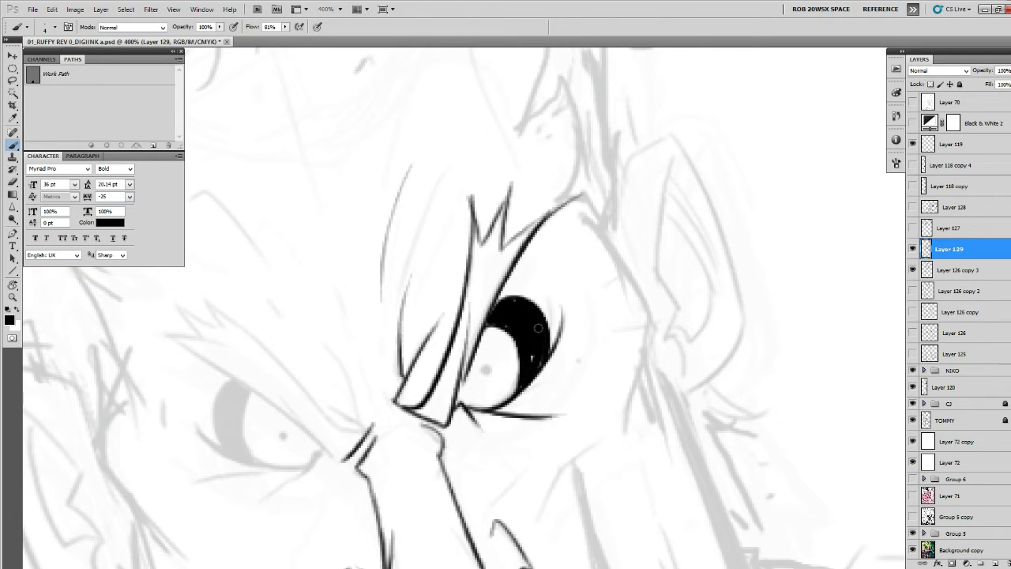
pyautogui.moveTo(530, 365); pyautogui.dragTo(517, 351)
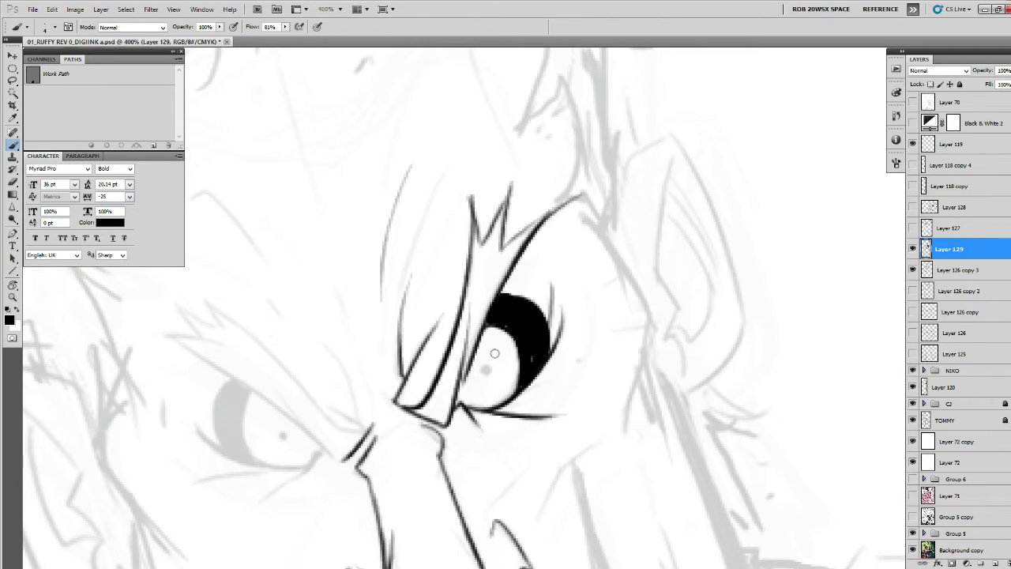
pyautogui.moveTo(498, 414); pyautogui.dragTo(480, 383)
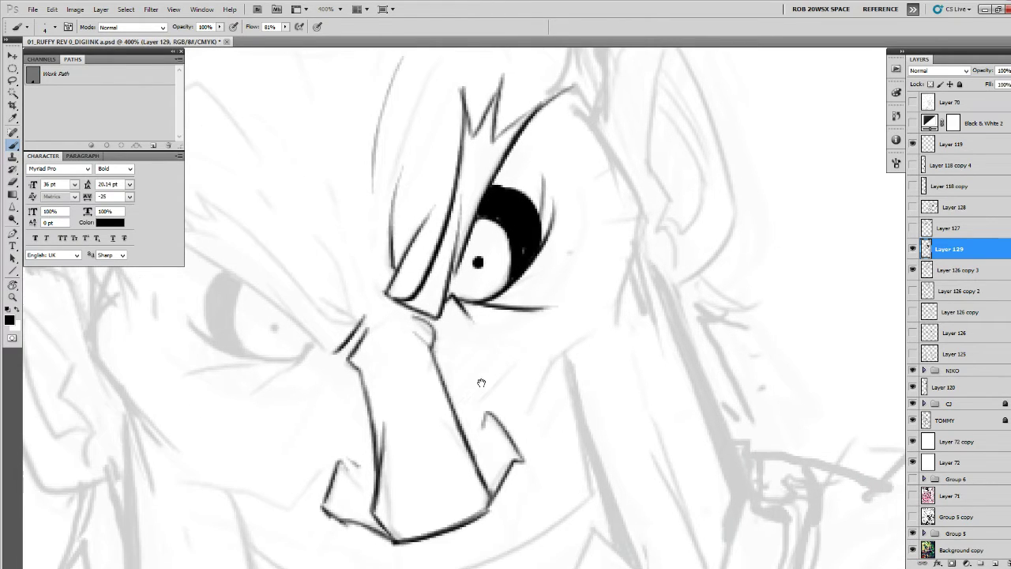
# Thicken the nose edge nearest the rifleman and ink the short cheek creases above that nostril.
pyautogui.moveTo(432, 326)
pyautogui.mouseDown()
pyautogui.moveTo(428, 359)
pyautogui.moveTo(425, 343)
pyautogui.moveTo(459, 431)
pyautogui.mouseUp()
pyautogui.moveTo(430, 349); pyautogui.dragTo(492, 499)
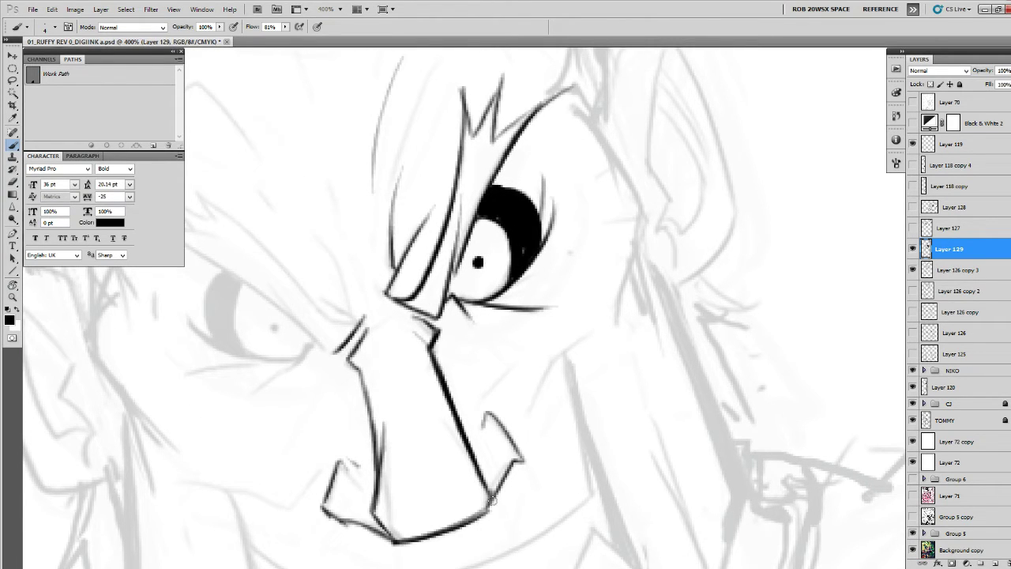
pyautogui.moveTo(588, 387); pyautogui.dragTo(564, 328)
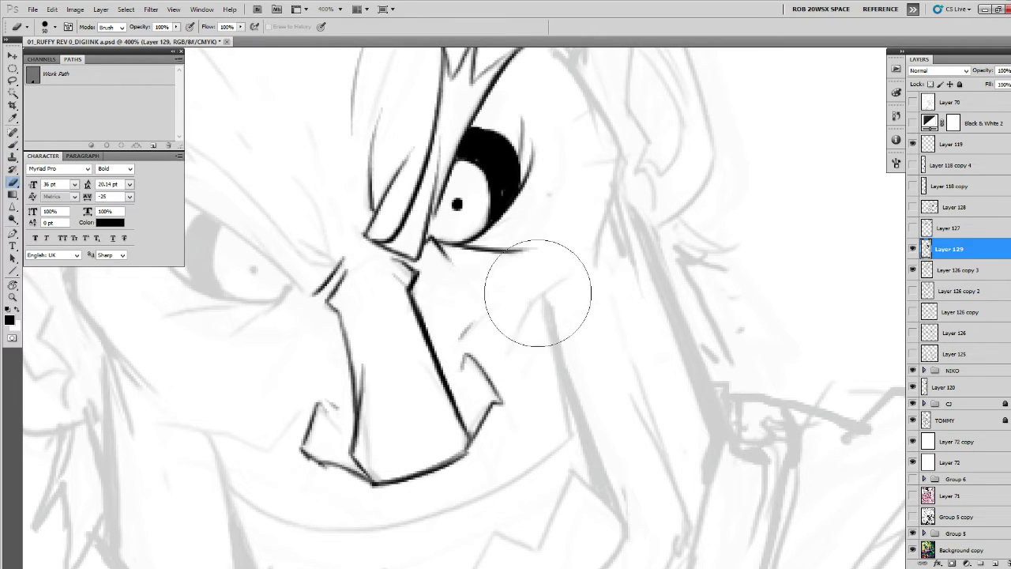
pyautogui.moveTo(537, 291); pyautogui.dragTo(514, 350)
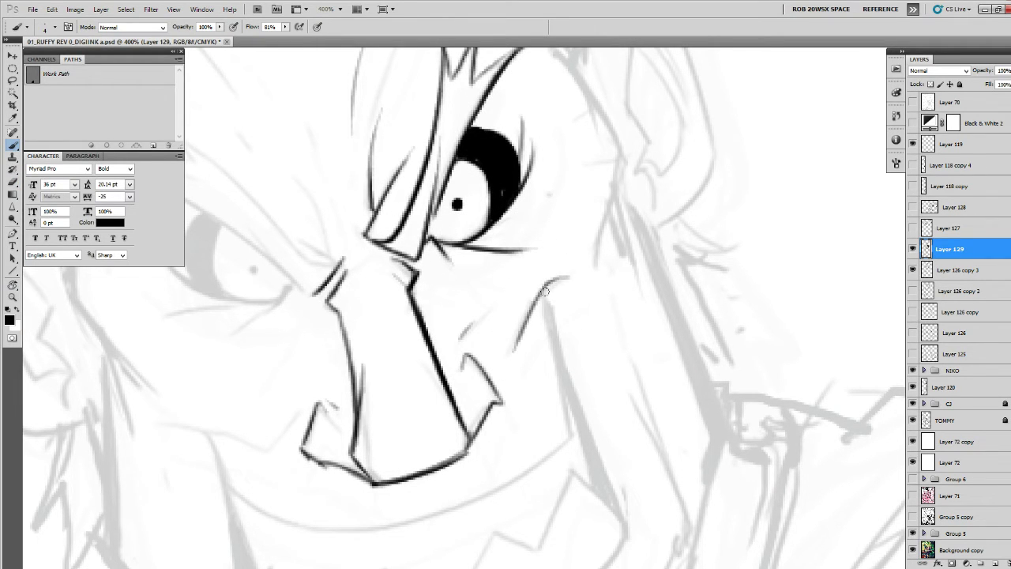
# Ink the smile crease nearest the rifleman and the upper mouth line across to the opposite corner.
pyautogui.moveTo(545, 291); pyautogui.dragTo(547, 316)
pyautogui.moveTo(557, 359); pyautogui.dragTo(588, 298)
pyautogui.moveTo(577, 236); pyautogui.dragTo(601, 374)
pyautogui.moveTo(593, 352)
pyautogui.mouseDown()
pyautogui.moveTo(717, 342)
pyautogui.moveTo(720, 351)
pyautogui.moveTo(652, 395)
pyautogui.moveTo(516, 432)
pyautogui.moveTo(385, 401)
pyautogui.mouseUp()
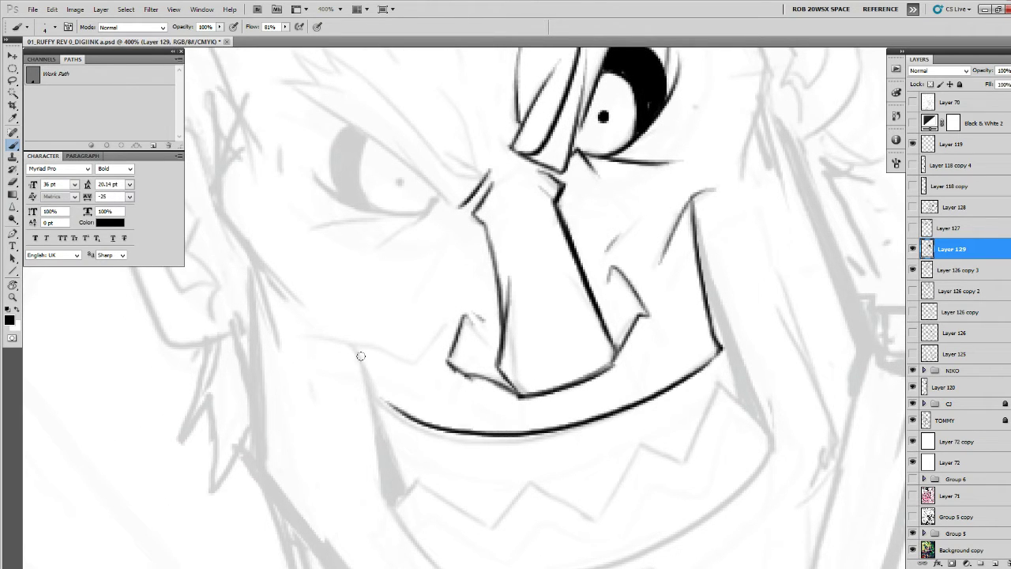
pyautogui.moveTo(357, 343); pyautogui.dragTo(387, 403)
# Ink the cheek crease above the mouth corner farthest from the rifleman and start that side of the grin.
pyautogui.moveTo(416, 379)
pyautogui.mouseDown()
pyautogui.moveTo(580, 456)
pyautogui.moveTo(478, 391)
pyautogui.moveTo(558, 428)
pyautogui.moveTo(615, 378)
pyautogui.moveTo(654, 390)
pyautogui.mouseUp()
pyautogui.press('e')
pyautogui.press('b')
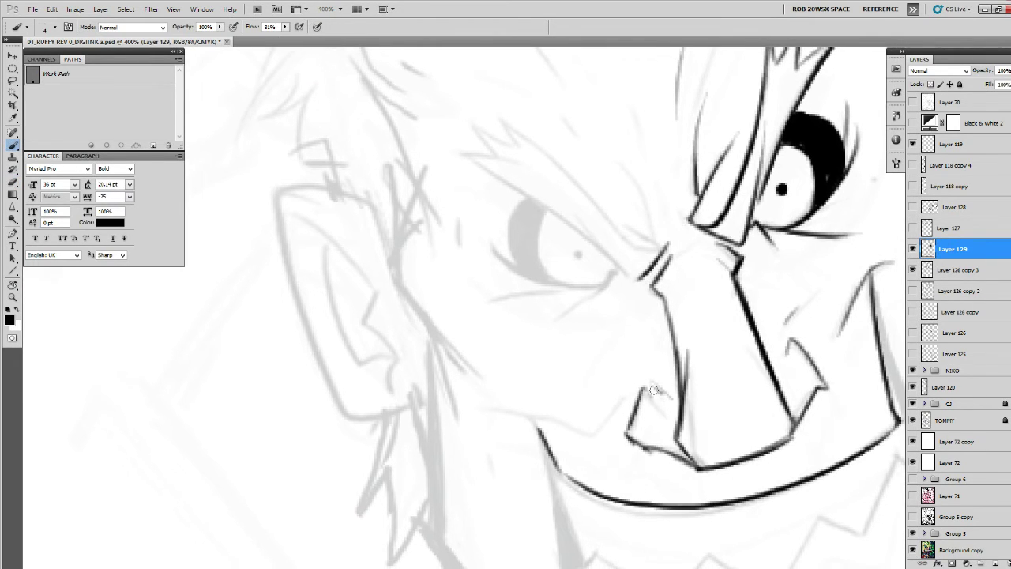
pyautogui.moveTo(596, 435)
pyautogui.mouseDown()
pyautogui.moveTo(497, 418)
pyautogui.moveTo(554, 424)
pyautogui.mouseUp()
pyautogui.moveTo(562, 466)
pyautogui.mouseDown()
pyautogui.moveTo(511, 230)
pyautogui.moveTo(479, 208)
pyautogui.moveTo(473, 332)
pyautogui.mouseUp()
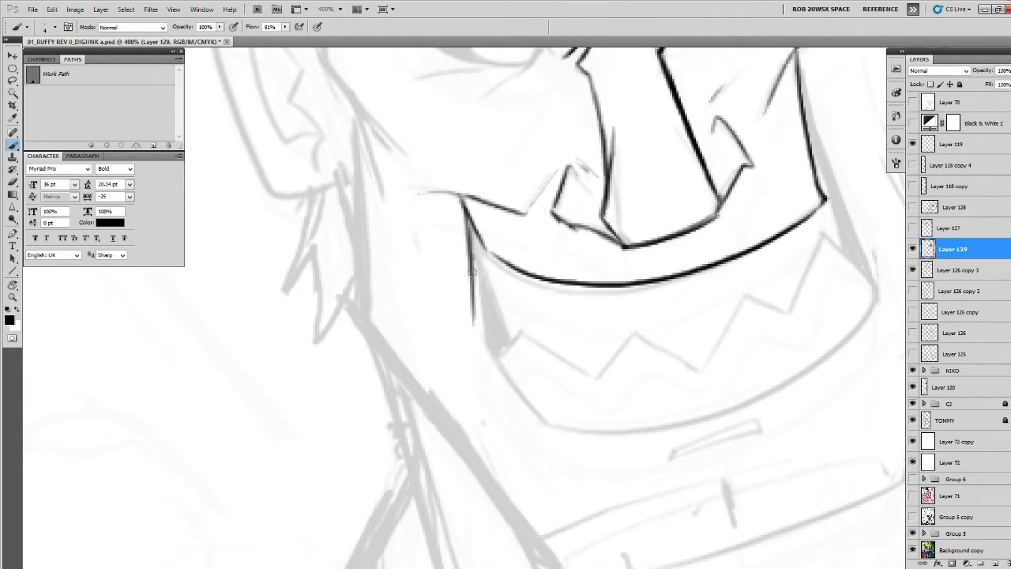
# Ink both outer sides of the grin, join them with the lower lip line and clean up the corner.
pyautogui.moveTo(467, 256)
pyautogui.mouseDown()
pyautogui.moveTo(474, 331)
pyautogui.moveTo(521, 397)
pyautogui.mouseUp()
pyautogui.moveTo(485, 347); pyautogui.dragTo(542, 419)
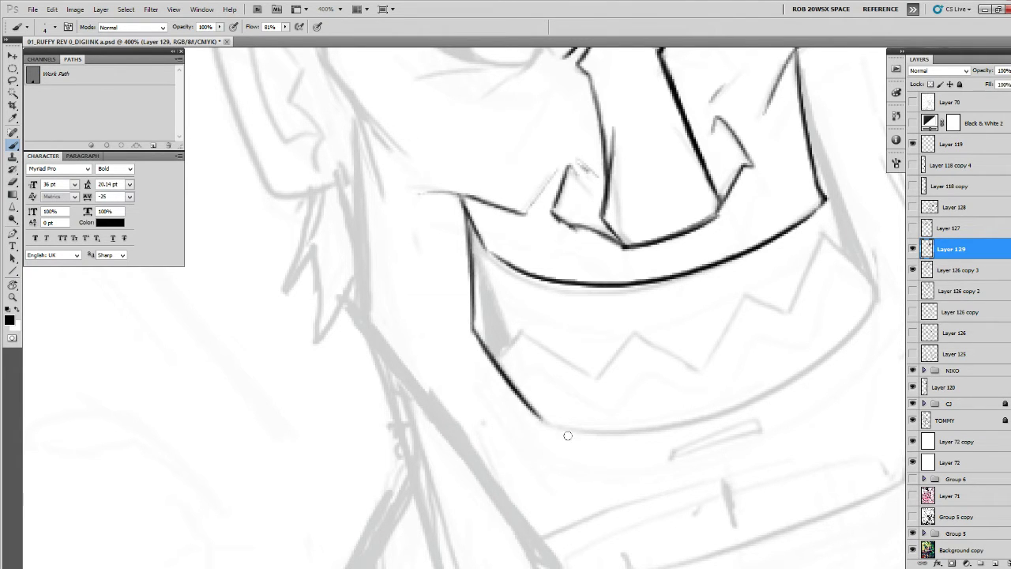
pyautogui.moveTo(754, 405); pyautogui.dragTo(573, 491)
pyautogui.moveTo(614, 128); pyautogui.dragTo(669, 313)
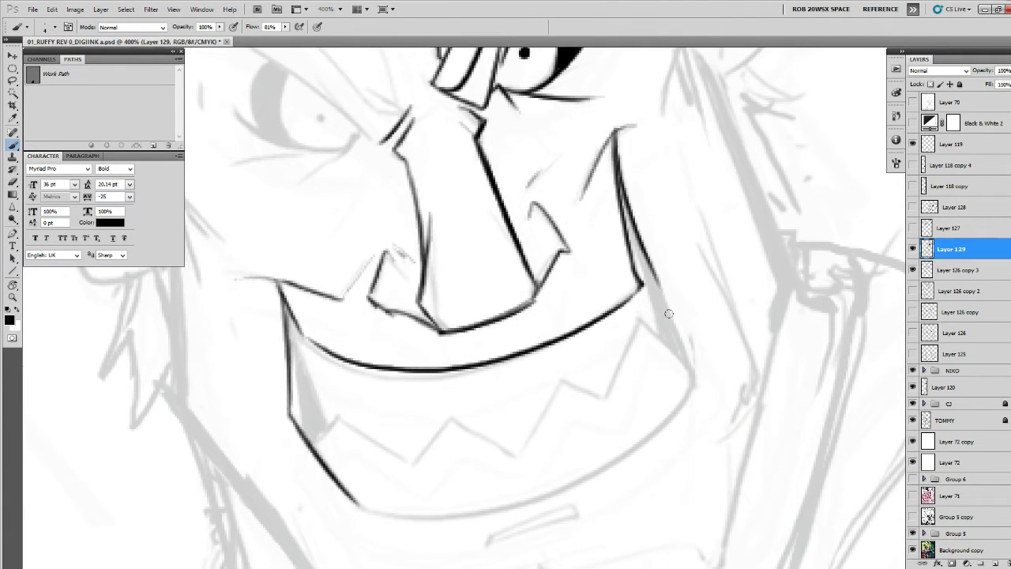
pyautogui.moveTo(634, 232); pyautogui.dragTo(691, 370)
pyautogui.moveTo(657, 300)
pyautogui.mouseDown()
pyautogui.moveTo(695, 390)
pyautogui.moveTo(754, 361)
pyautogui.moveTo(716, 414)
pyautogui.mouseUp()
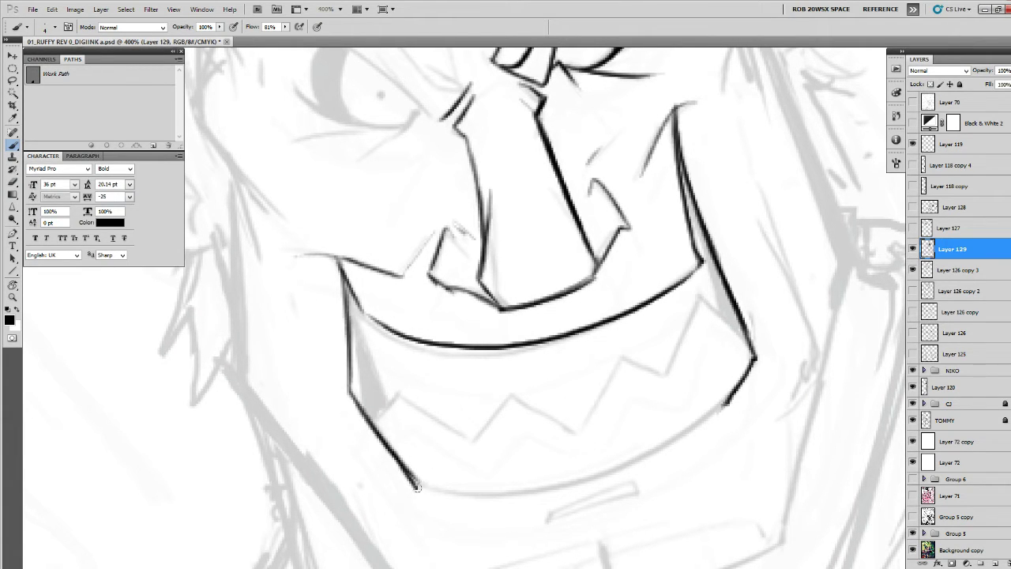
pyautogui.moveTo(416, 485); pyautogui.dragTo(430, 489)
pyautogui.moveTo(726, 401)
pyautogui.mouseDown()
pyautogui.moveTo(518, 481)
pyautogui.moveTo(419, 487)
pyautogui.moveTo(529, 490)
pyautogui.mouseUp()
pyautogui.press('e')
pyautogui.press('b')
# Ink the inner mouth corner line and the zigzag line of the clenched teeth across the grin.
pyautogui.moveTo(339, 270); pyautogui.dragTo(373, 378)
pyautogui.moveTo(351, 299); pyautogui.dragTo(378, 391)
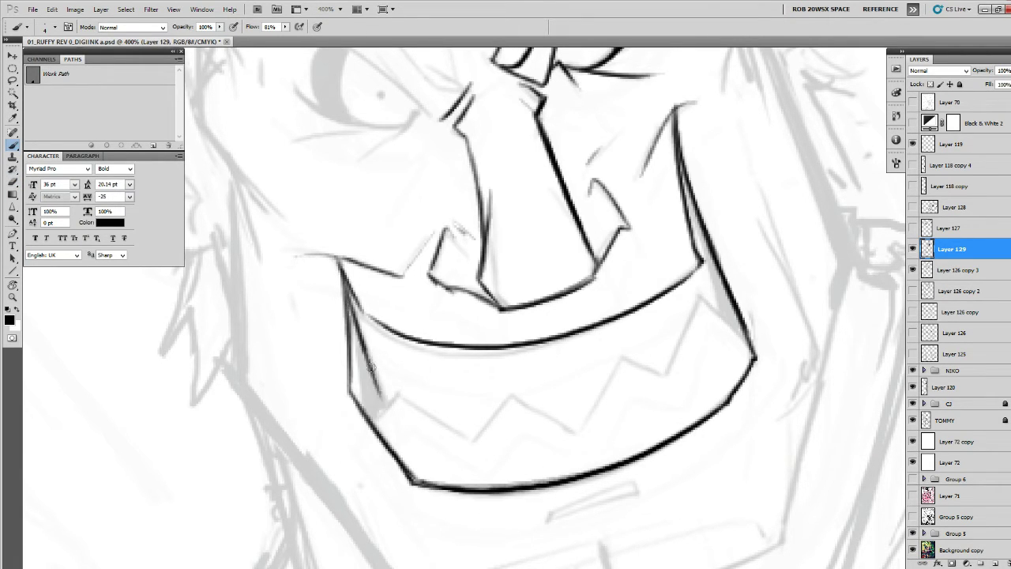
pyautogui.moveTo(366, 351)
pyautogui.mouseDown()
pyautogui.moveTo(386, 405)
pyautogui.moveTo(399, 386)
pyautogui.moveTo(472, 441)
pyautogui.moveTo(502, 403)
pyautogui.moveTo(568, 430)
pyautogui.mouseUp()
pyautogui.moveTo(588, 393)
pyautogui.mouseDown()
pyautogui.moveTo(612, 350)
pyautogui.moveTo(660, 399)
pyautogui.moveTo(685, 305)
pyautogui.mouseUp()
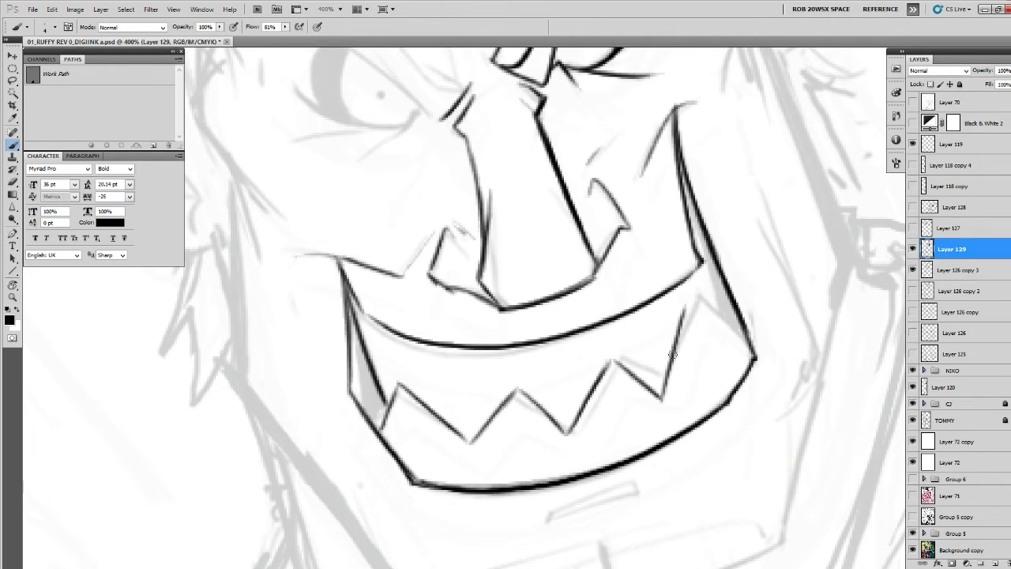
pyautogui.moveTo(673, 355); pyautogui.dragTo(686, 299)
pyautogui.moveTo(709, 341); pyautogui.dragTo(618, 393)
pyautogui.moveTo(596, 355); pyautogui.dragTo(652, 404)
pyautogui.moveTo(615, 373); pyautogui.dragTo(666, 418)
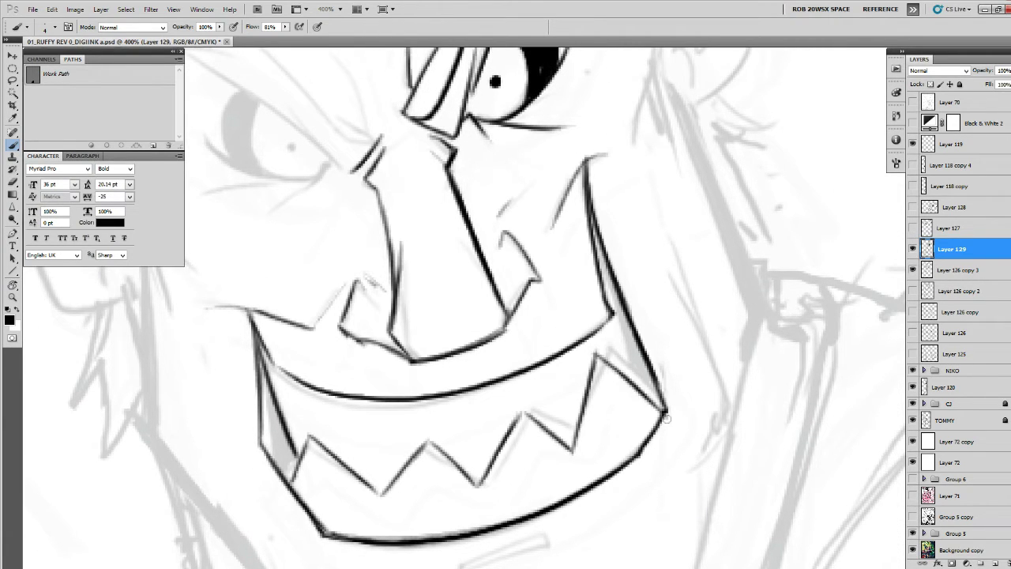
# Fill the gaps between the teeth and both mouth corners with solid black.
pyautogui.moveTo(610, 368); pyautogui.dragTo(663, 412)
pyautogui.moveTo(620, 284); pyautogui.dragTo(621, 373)
pyautogui.moveTo(621, 316); pyautogui.dragTo(622, 380)
pyautogui.moveTo(623, 338)
pyautogui.mouseDown()
pyautogui.moveTo(624, 372)
pyautogui.moveTo(644, 386)
pyautogui.moveTo(630, 375)
pyautogui.mouseUp()
pyautogui.moveTo(631, 339); pyautogui.dragTo(615, 327)
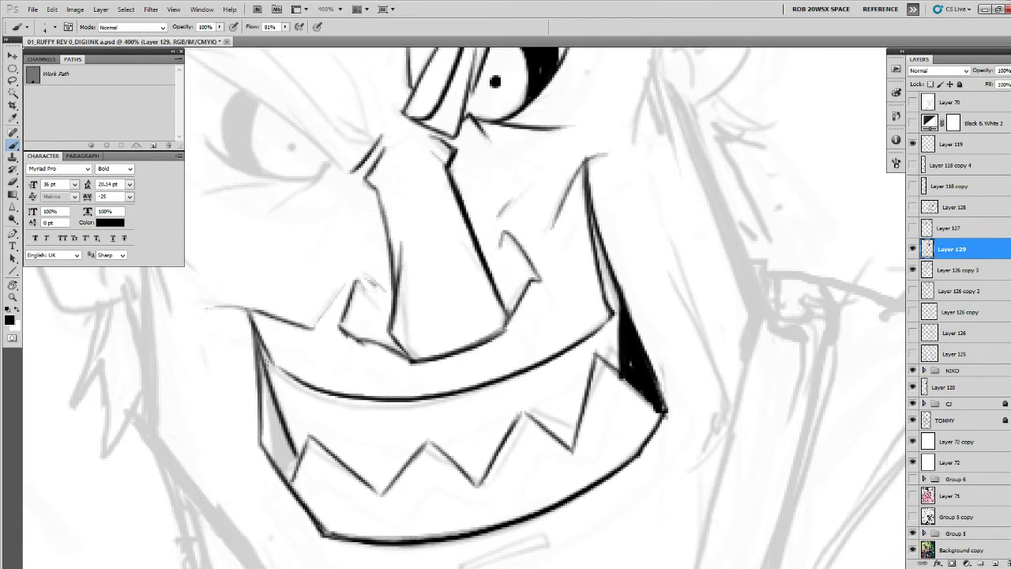
pyautogui.moveTo(261, 353); pyautogui.dragTo(287, 474)
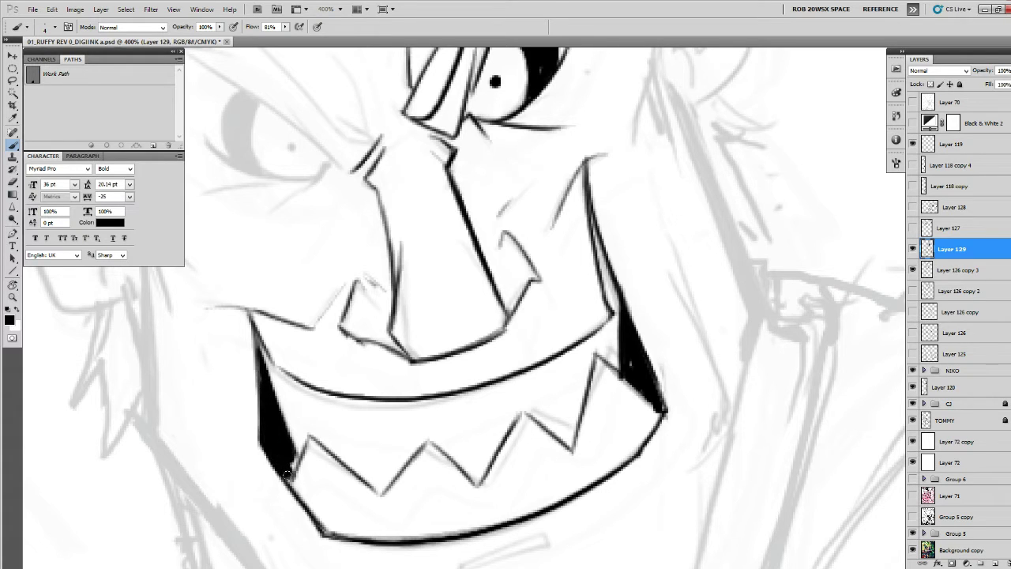
# Ink the slanted brow over the unfinished narrowed eye, including its jagged tufts and pointed outer tip.
pyautogui.moveTo(359, 196)
pyautogui.mouseDown()
pyautogui.moveTo(663, 552)
pyautogui.moveTo(493, 501)
pyautogui.mouseUp()
pyautogui.moveTo(297, 349)
pyautogui.mouseDown()
pyautogui.moveTo(419, 422)
pyautogui.moveTo(488, 480)
pyautogui.mouseUp()
pyautogui.moveTo(510, 447); pyautogui.dragTo(466, 435)
pyautogui.moveTo(425, 385); pyautogui.dragTo(483, 449)
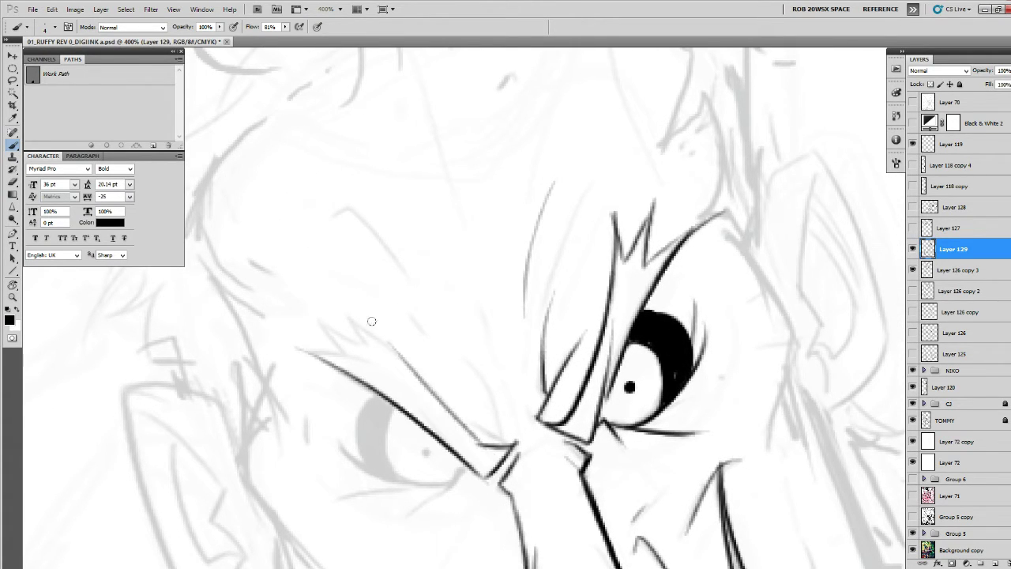
pyautogui.moveTo(369, 316)
pyautogui.mouseDown()
pyautogui.moveTo(404, 363)
pyautogui.moveTo(314, 321)
pyautogui.moveTo(352, 363)
pyautogui.mouseUp()
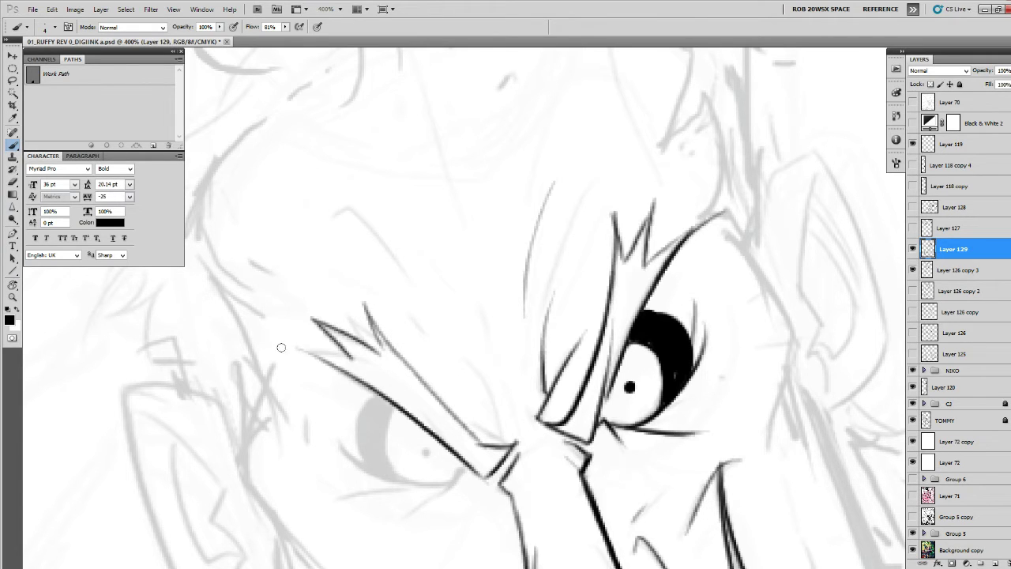
pyautogui.moveTo(281, 347); pyautogui.dragTo(362, 366)
# Ink the narrowed eye's lower lid, fill its iris solid black and add the small pupil dot.
pyautogui.moveTo(404, 385)
pyautogui.mouseDown()
pyautogui.moveTo(496, 334)
pyautogui.moveTo(542, 333)
pyautogui.mouseUp()
pyautogui.moveTo(598, 429)
pyautogui.mouseDown()
pyautogui.moveTo(528, 460)
pyautogui.moveTo(679, 450)
pyautogui.moveTo(543, 417)
pyautogui.moveTo(630, 452)
pyautogui.mouseUp()
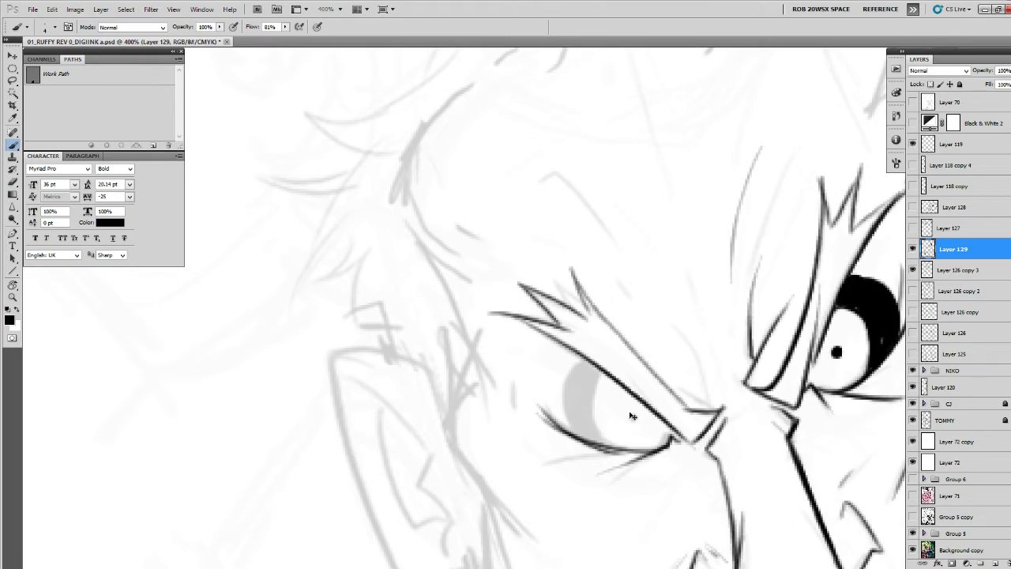
pyautogui.click(631, 416)
pyautogui.moveTo(605, 369); pyautogui.dragTo(601, 436)
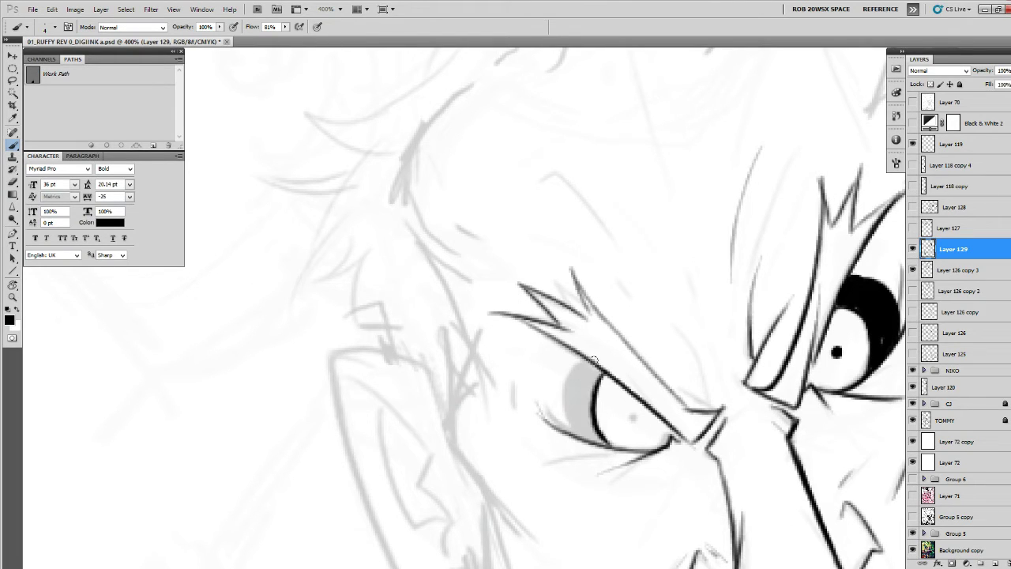
pyautogui.moveTo(592, 359)
pyautogui.mouseDown()
pyautogui.moveTo(573, 431)
pyautogui.moveTo(566, 391)
pyautogui.moveTo(593, 369)
pyautogui.moveTo(561, 387)
pyautogui.mouseUp()
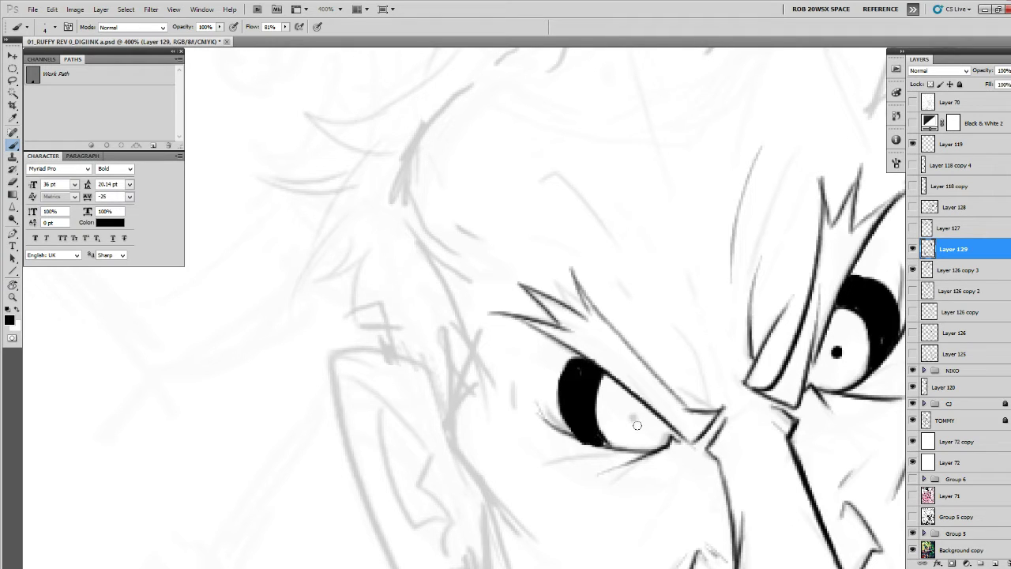
pyautogui.scroll(-3, 654, 444)
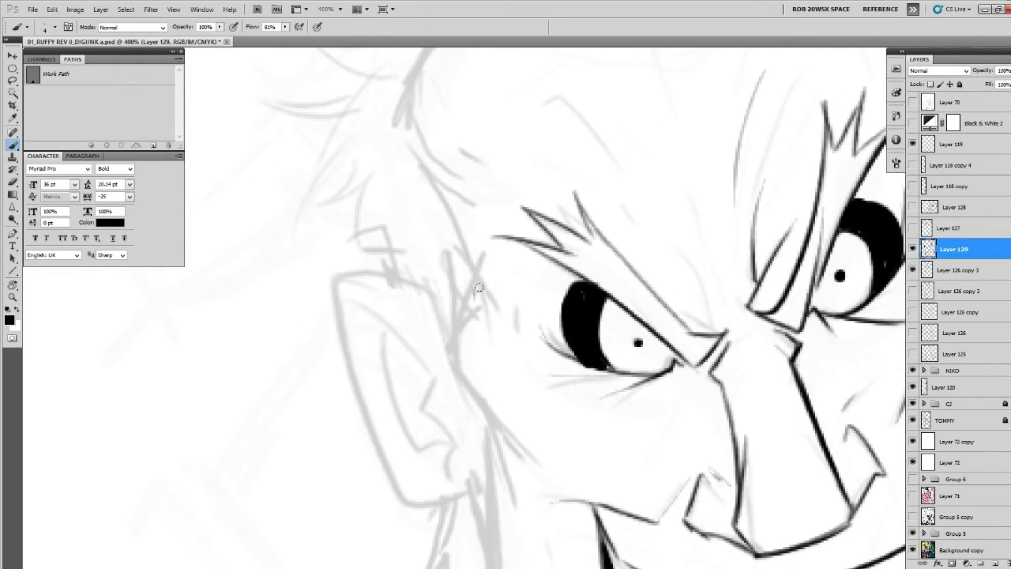
# Ink the temple, cheekbone, side of the face and slanted jawline on the narrowed eye's side.
pyautogui.moveTo(484, 298)
pyautogui.mouseDown()
pyautogui.moveTo(451, 342)
pyautogui.moveTo(454, 296)
pyautogui.moveTo(482, 378)
pyautogui.mouseUp()
pyautogui.moveTo(436, 305); pyautogui.dragTo(513, 420)
pyautogui.moveTo(527, 411)
pyautogui.mouseDown()
pyautogui.moveTo(497, 282)
pyautogui.moveTo(462, 273)
pyautogui.moveTo(447, 240)
pyautogui.mouseUp()
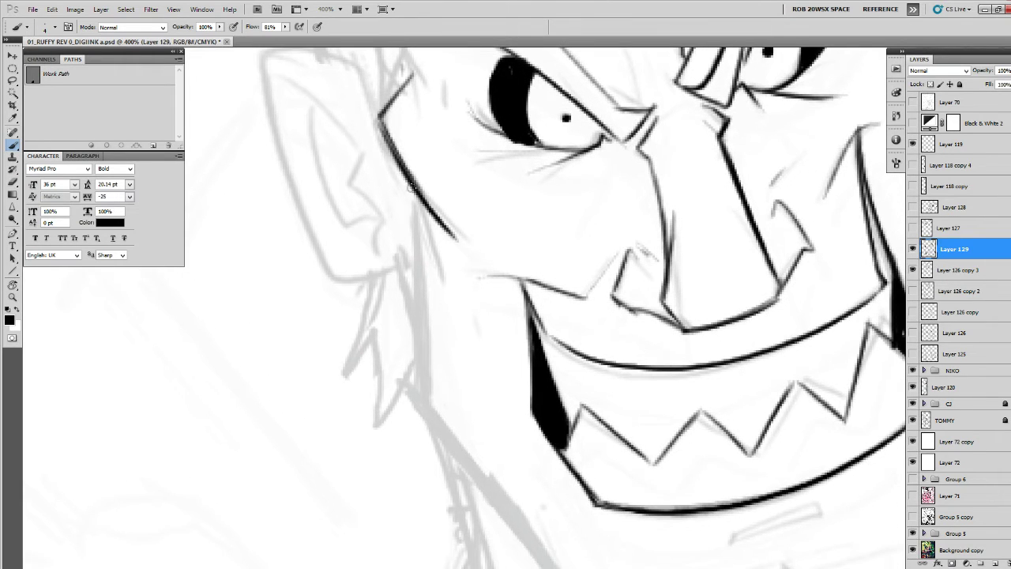
pyautogui.moveTo(418, 196); pyautogui.dragTo(415, 395)
pyautogui.scroll(-5, 430, 403)
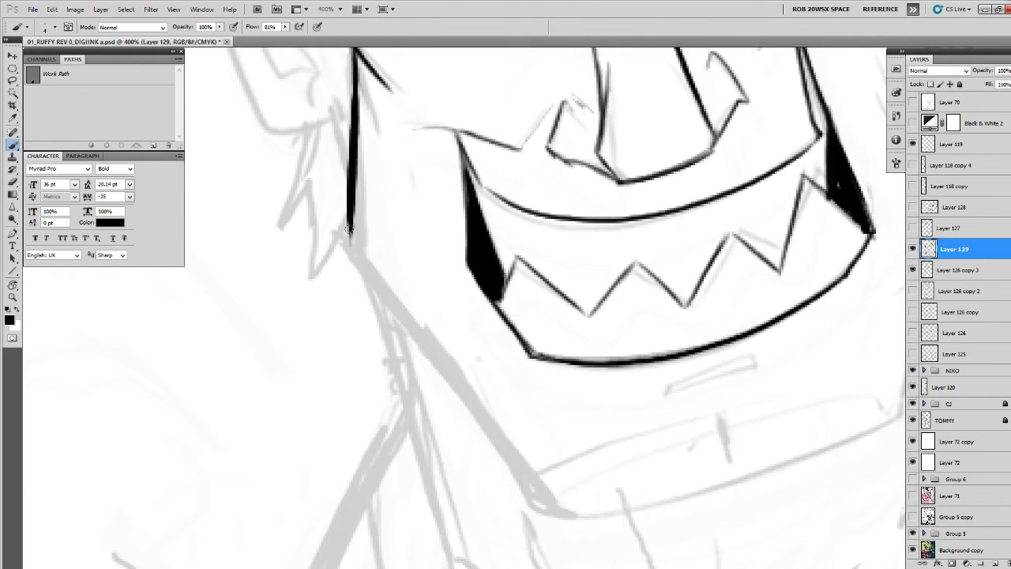
pyautogui.moveTo(342, 232); pyautogui.dragTo(530, 496)
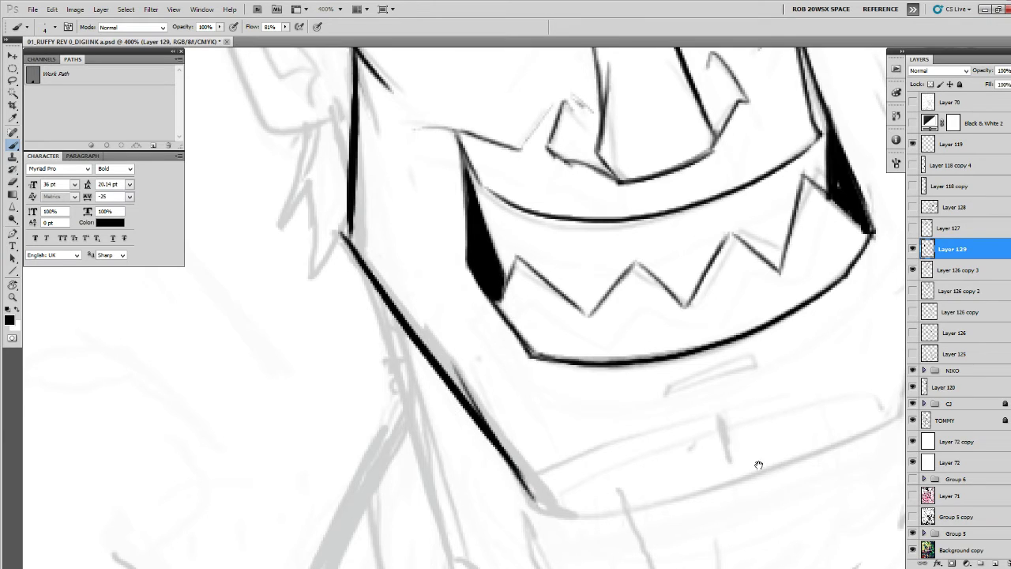
# Ink the temple, cheekbone and jaw on the wide eye's side and join them along the bottom of the chin.
pyautogui.moveTo(862, 406); pyautogui.dragTo(672, 402)
pyautogui.moveTo(762, 240); pyautogui.dragTo(650, 461)
pyautogui.moveTo(638, 261); pyautogui.dragTo(632, 352)
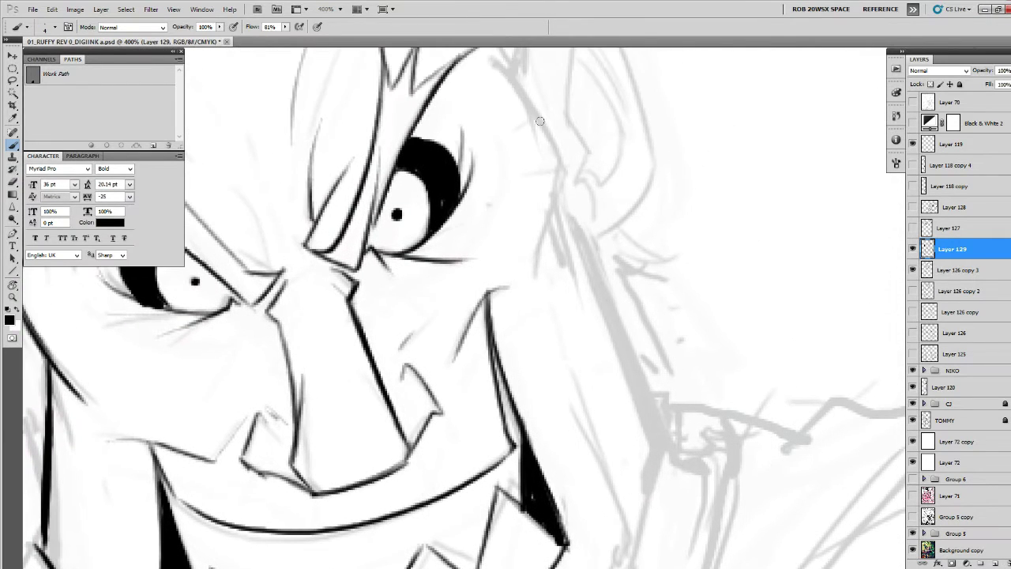
pyautogui.moveTo(525, 96)
pyautogui.mouseDown()
pyautogui.moveTo(561, 156)
pyautogui.moveTo(528, 281)
pyautogui.mouseUp()
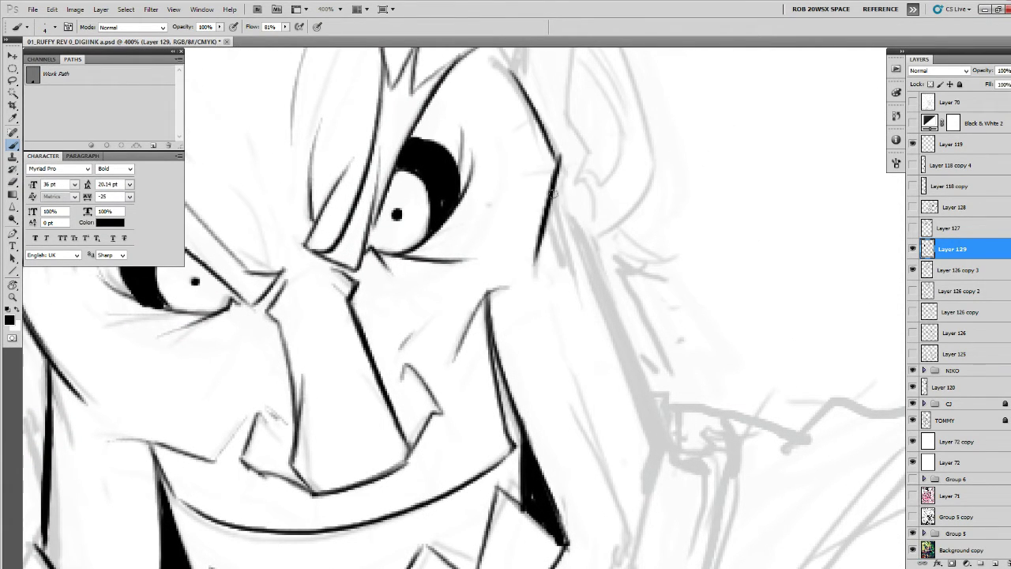
pyautogui.moveTo(553, 193); pyautogui.dragTo(654, 435)
pyautogui.moveTo(678, 477); pyautogui.dragTo(664, 218)
pyautogui.moveTo(614, 127)
pyautogui.mouseDown()
pyautogui.moveTo(642, 188)
pyautogui.moveTo(583, 458)
pyautogui.mouseUp()
pyautogui.moveTo(589, 481)
pyautogui.mouseDown()
pyautogui.moveTo(611, 465)
pyautogui.moveTo(836, 394)
pyautogui.moveTo(509, 475)
pyautogui.moveTo(570, 472)
pyautogui.mouseUp()
# Undo the chin cleft stroke, then ink the curved upper contour of the chin and the small crease below the lower lip.
pyautogui.moveTo(648, 381); pyautogui.dragTo(655, 424)
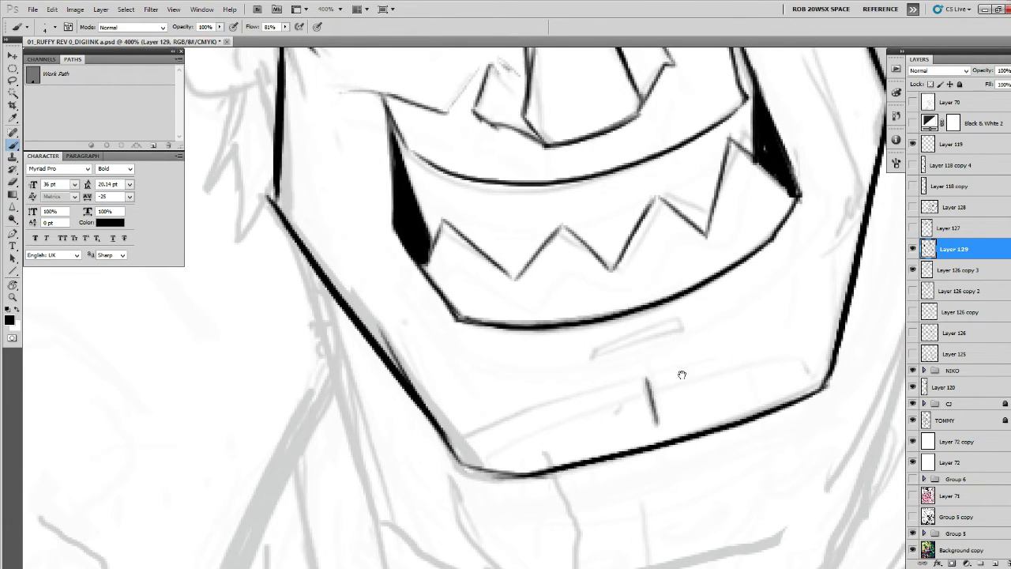
pyautogui.hotkey('ctrl', 'z')
pyautogui.moveTo(508, 432)
pyautogui.mouseDown()
pyautogui.moveTo(774, 354)
pyautogui.moveTo(799, 368)
pyautogui.mouseUp()
pyautogui.moveTo(658, 345); pyautogui.dragTo(646, 420)
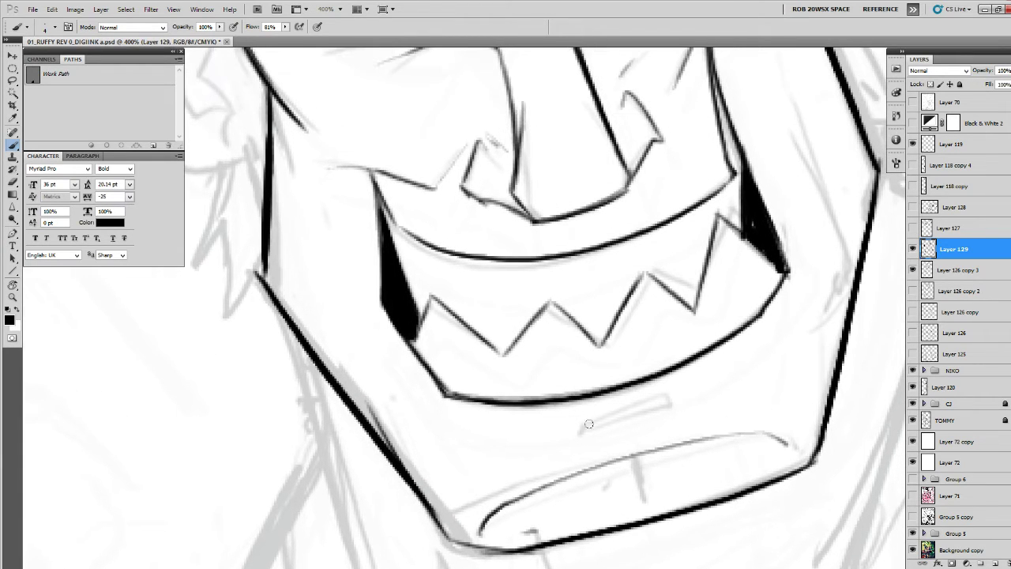
pyautogui.moveTo(587, 429)
pyautogui.mouseDown()
pyautogui.moveTo(663, 399)
pyautogui.moveTo(673, 406)
pyautogui.mouseUp()
pyautogui.moveTo(587, 430); pyautogui.dragTo(676, 406)
# Ink the long cheek crease between the grin and the jaw on the wide eye's side, with its hooked lower end.
pyautogui.moveTo(806, 318); pyautogui.dragTo(581, 482)
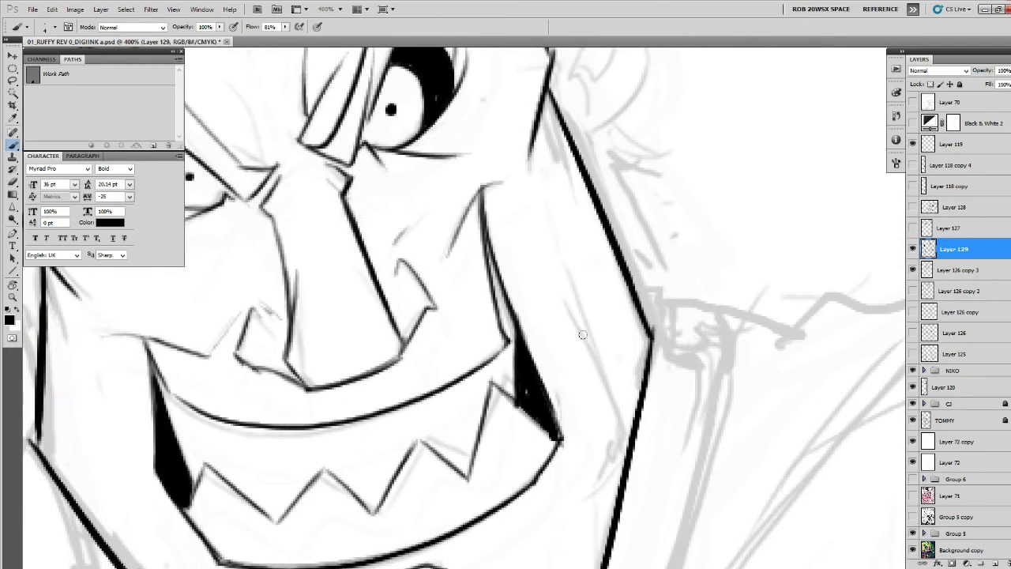
pyautogui.moveTo(550, 266)
pyautogui.mouseDown()
pyautogui.moveTo(621, 446)
pyautogui.moveTo(601, 474)
pyautogui.mouseUp()
pyautogui.moveTo(621, 425); pyautogui.dragTo(589, 477)
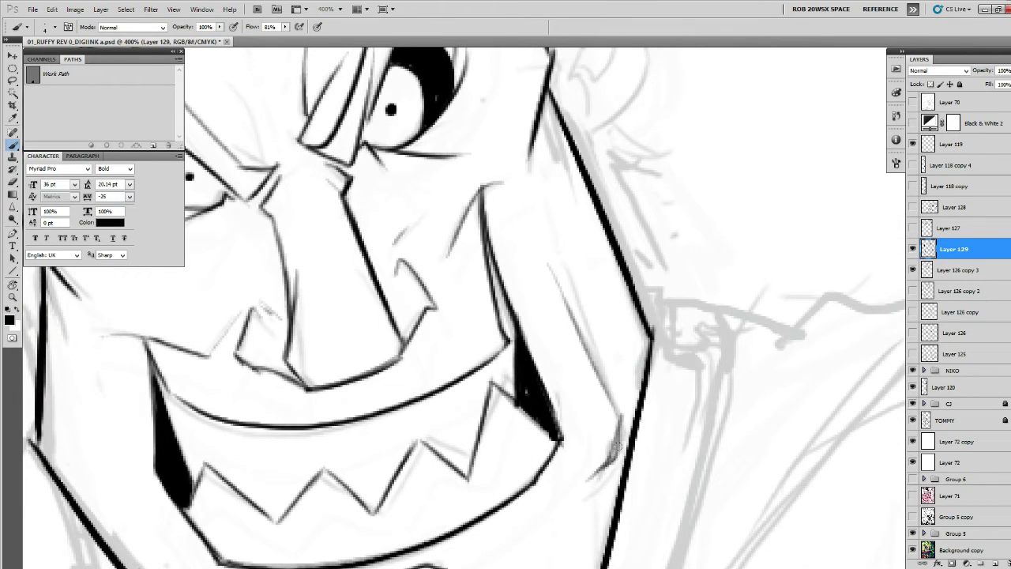
# Ink the outer contour and inner folds of the ear beside the wide eye.
pyautogui.moveTo(604, 261); pyautogui.dragTo(621, 466)
pyautogui.moveTo(546, 285); pyautogui.dragTo(647, 439)
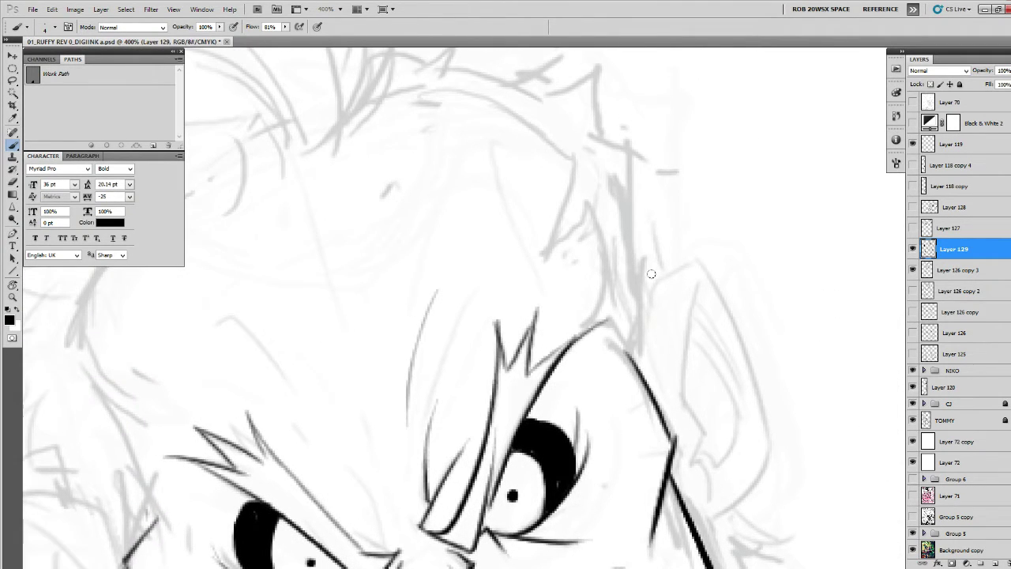
pyautogui.moveTo(651, 273); pyautogui.dragTo(645, 372)
pyautogui.moveTo(654, 380); pyautogui.dragTo(583, 360)
pyautogui.moveTo(578, 269)
pyautogui.mouseDown()
pyautogui.moveTo(632, 241)
pyautogui.moveTo(701, 426)
pyautogui.moveTo(654, 513)
pyautogui.moveTo(505, 186)
pyautogui.moveTo(526, 292)
pyautogui.moveTo(578, 421)
pyautogui.mouseUp()
pyautogui.moveTo(543, 214); pyautogui.dragTo(627, 527)
pyautogui.moveTo(561, 259)
pyautogui.mouseDown()
pyautogui.moveTo(551, 372)
pyautogui.moveTo(567, 447)
pyautogui.moveTo(602, 396)
pyautogui.moveTo(555, 311)
pyautogui.moveTo(591, 315)
pyautogui.moveTo(558, 282)
pyautogui.mouseUp()
pyautogui.moveTo(539, 254); pyautogui.dragTo(670, 338)
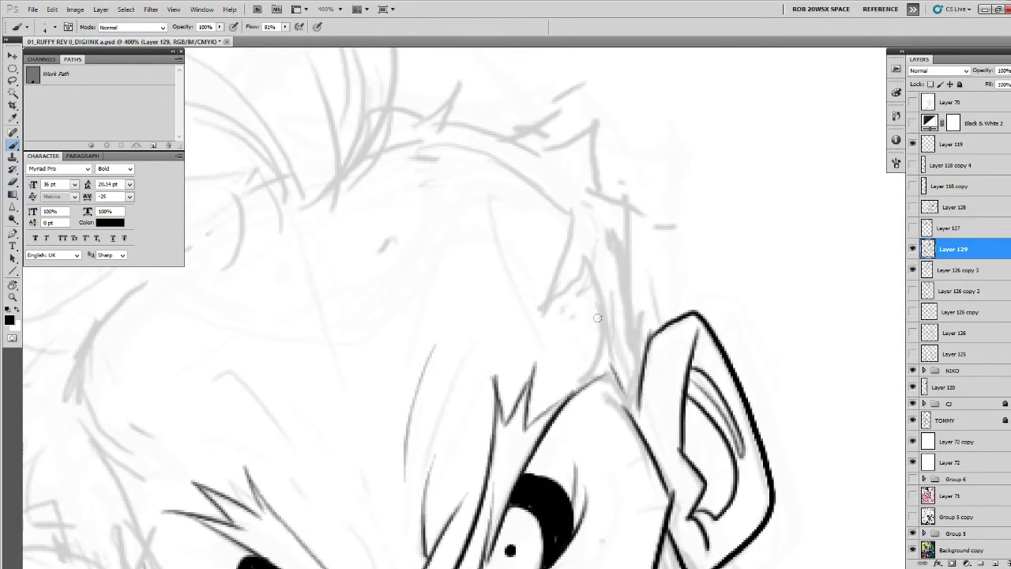
# Ink the pointed hairline from the wide eye's temple up and across the top of the forehead.
pyautogui.moveTo(584, 252)
pyautogui.mouseDown()
pyautogui.moveTo(571, 379)
pyautogui.moveTo(638, 434)
pyautogui.mouseUp()
pyautogui.moveTo(608, 304); pyautogui.dragTo(723, 478)
pyautogui.moveTo(697, 429); pyautogui.dragTo(662, 476)
pyautogui.moveTo(683, 385); pyautogui.dragTo(678, 418)
pyautogui.moveTo(677, 408)
pyautogui.mouseDown()
pyautogui.moveTo(731, 396)
pyautogui.moveTo(854, 394)
pyautogui.moveTo(679, 312)
pyautogui.moveTo(671, 318)
pyautogui.mouseUp()
pyautogui.moveTo(645, 331); pyautogui.dragTo(658, 393)
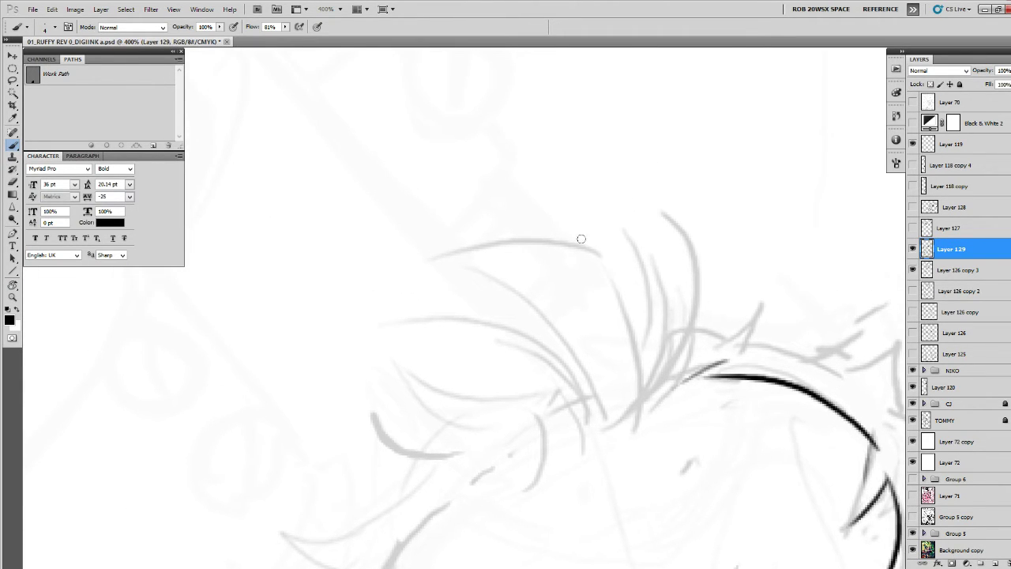
# Ink the large curved locks of the hair tuft at the front of the head.
pyautogui.moveTo(582, 238); pyautogui.dragTo(624, 426)
pyautogui.moveTo(559, 236); pyautogui.dragTo(424, 266)
pyautogui.moveTo(423, 267)
pyautogui.mouseDown()
pyautogui.moveTo(492, 280)
pyautogui.moveTo(593, 430)
pyautogui.mouseUp()
pyautogui.moveTo(598, 445); pyautogui.dragTo(686, 372)
pyautogui.moveTo(682, 364)
pyautogui.mouseDown()
pyautogui.moveTo(676, 327)
pyautogui.moveTo(476, 244)
pyautogui.moveTo(659, 386)
pyautogui.moveTo(648, 329)
pyautogui.mouseUp()
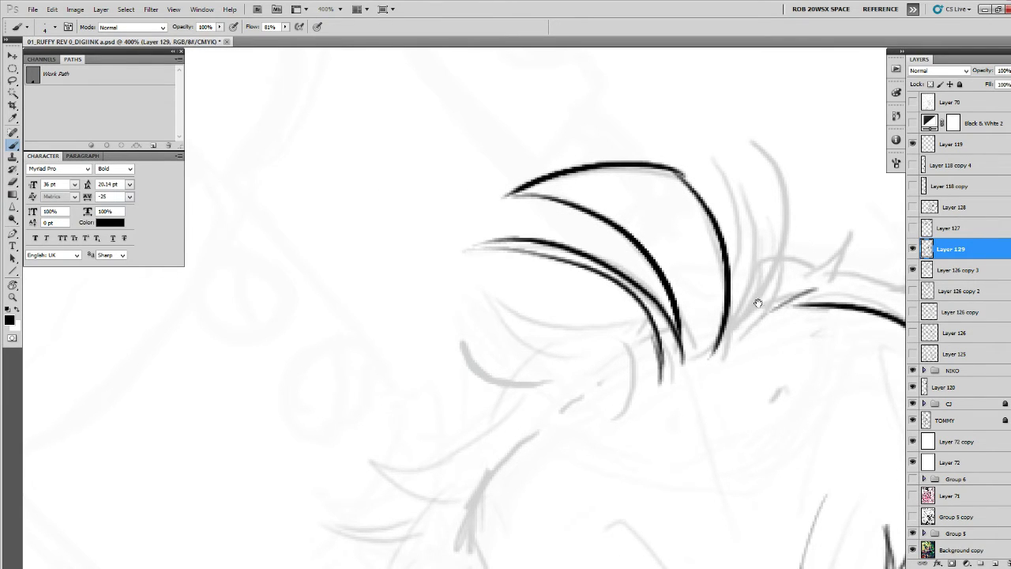
pyautogui.moveTo(758, 302); pyautogui.dragTo(677, 366)
pyautogui.moveTo(631, 415)
pyautogui.mouseDown()
pyautogui.moveTo(680, 215)
pyautogui.moveTo(640, 418)
pyautogui.mouseUp()
pyautogui.moveTo(645, 409)
pyautogui.mouseDown()
pyautogui.moveTo(643, 244)
pyautogui.moveTo(692, 330)
pyautogui.moveTo(738, 252)
pyautogui.mouseUp()
# Ink the small curl below the tuft and the hairline down to the temple on the narrowed eye's side.
pyautogui.moveTo(642, 325)
pyautogui.mouseDown()
pyautogui.moveTo(647, 309)
pyautogui.moveTo(625, 257)
pyautogui.moveTo(480, 426)
pyautogui.moveTo(489, 256)
pyautogui.moveTo(510, 330)
pyautogui.mouseUp()
pyautogui.moveTo(455, 298); pyautogui.dragTo(534, 348)
pyautogui.moveTo(527, 363); pyautogui.dragTo(514, 323)
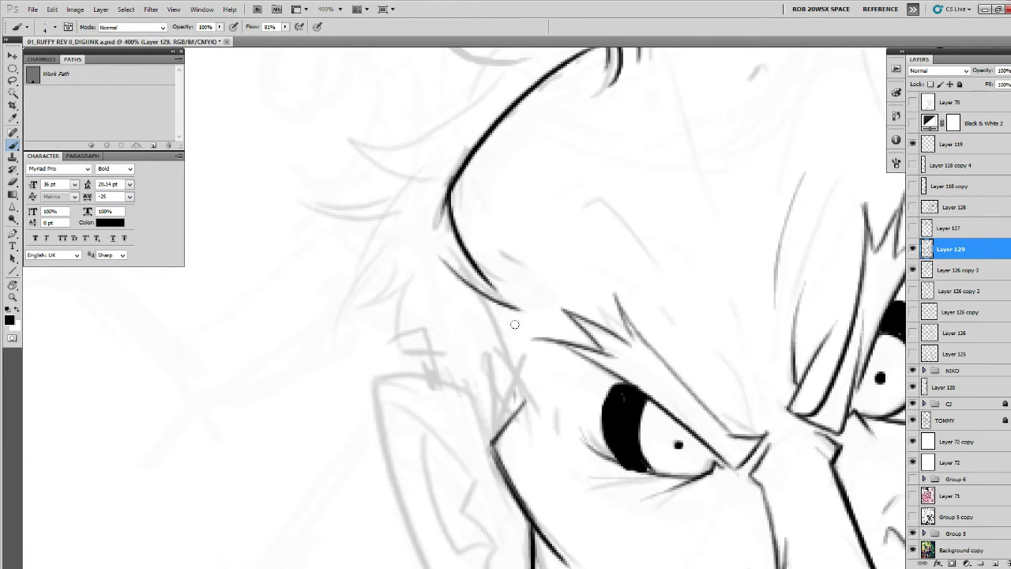
pyautogui.moveTo(457, 274); pyautogui.dragTo(523, 386)
pyautogui.moveTo(485, 344); pyautogui.dragTo(527, 404)
pyautogui.moveTo(472, 227); pyautogui.dragTo(554, 397)
# Ink the two curved hair spikes sticking out from the side of the head on the narrowed eye's side.
pyautogui.moveTo(572, 261)
pyautogui.mouseDown()
pyautogui.moveTo(521, 298)
pyautogui.moveTo(425, 309)
pyautogui.mouseUp()
pyautogui.moveTo(418, 293)
pyautogui.mouseDown()
pyautogui.moveTo(442, 336)
pyautogui.moveTo(518, 356)
pyautogui.mouseUp()
pyautogui.moveTo(534, 359); pyautogui.dragTo(598, 279)
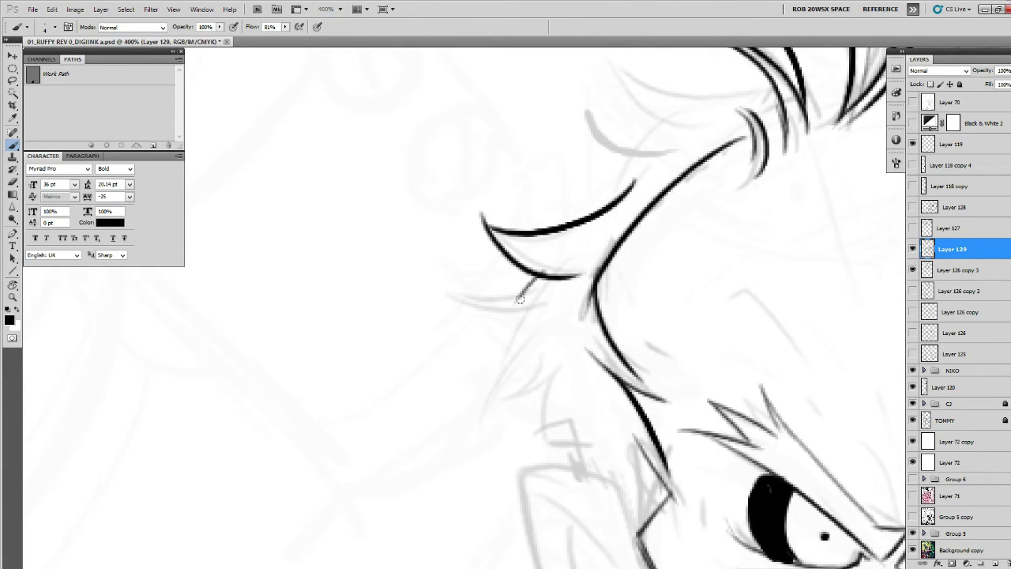
pyautogui.moveTo(519, 299); pyautogui.dragTo(448, 293)
pyautogui.moveTo(448, 293)
pyautogui.mouseDown()
pyautogui.moveTo(512, 314)
pyautogui.moveTo(562, 296)
pyautogui.moveTo(481, 424)
pyautogui.moveTo(562, 334)
pyautogui.mouseUp()
# Ink the smaller pointed hair tufts directly above the ear on the narrowed eye's side.
pyautogui.moveTo(548, 346); pyautogui.dragTo(514, 394)
pyautogui.moveTo(515, 396); pyautogui.dragTo(552, 373)
pyautogui.moveTo(577, 348); pyautogui.dragTo(521, 426)
pyautogui.moveTo(518, 424)
pyautogui.mouseDown()
pyautogui.moveTo(589, 406)
pyautogui.moveTo(582, 461)
pyautogui.mouseUp()
# Ink the outer contour and inner folds of the ear on the narrowed eye's side.
pyautogui.moveTo(622, 494)
pyautogui.mouseDown()
pyautogui.moveTo(534, 282)
pyautogui.moveTo(488, 245)
pyautogui.moveTo(461, 385)
pyautogui.moveTo(570, 456)
pyautogui.mouseUp()
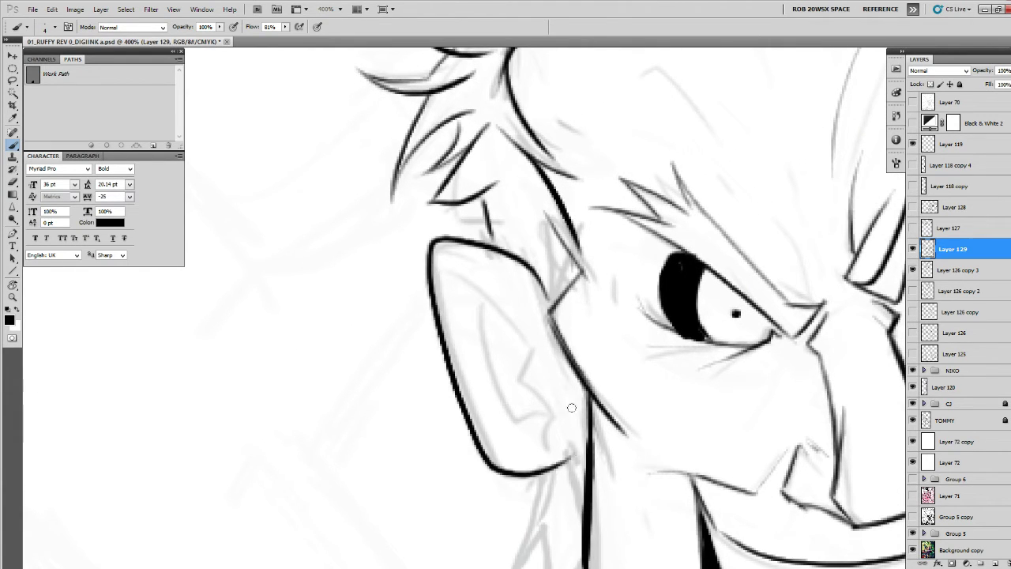
pyautogui.moveTo(457, 269)
pyautogui.mouseDown()
pyautogui.moveTo(526, 347)
pyautogui.moveTo(545, 448)
pyautogui.mouseUp()
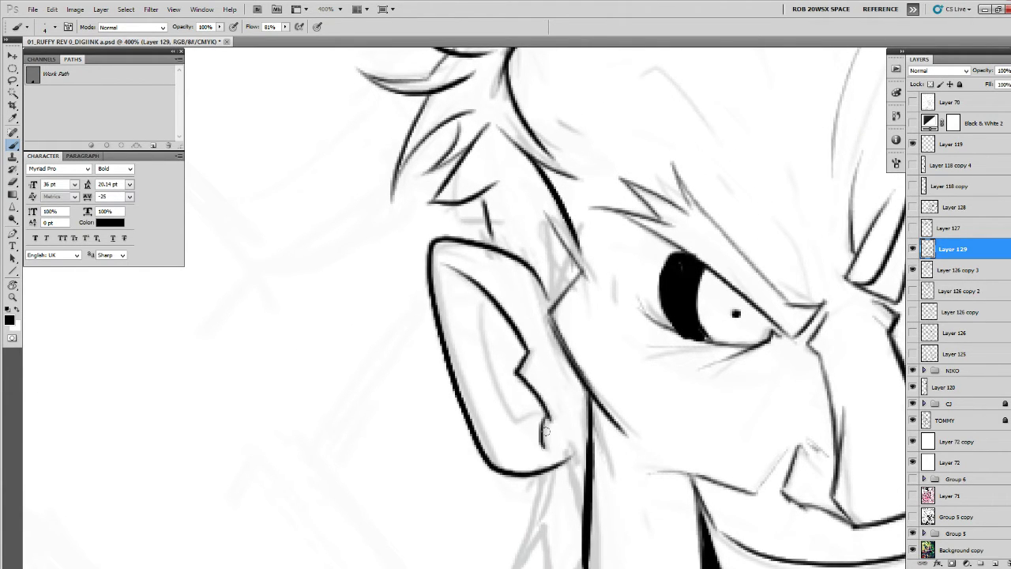
pyautogui.moveTo(542, 412)
pyautogui.mouseDown()
pyautogui.moveTo(497, 398)
pyautogui.moveTo(479, 291)
pyautogui.mouseUp()
# Ink the jagged hair tufts hanging below the ear on the narrowed eye's side.
pyautogui.moveTo(642, 444); pyautogui.dragTo(587, 162)
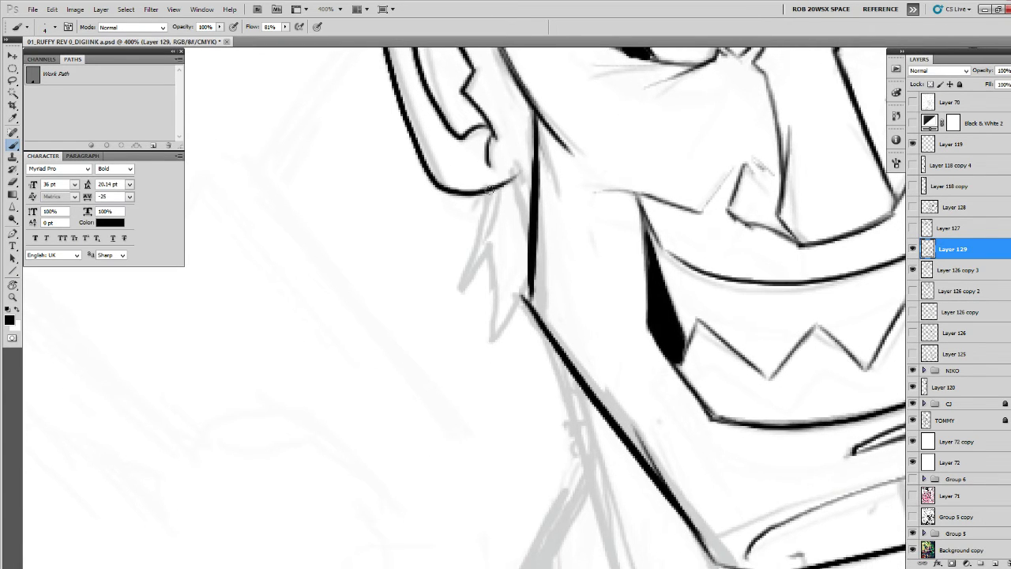
pyautogui.moveTo(489, 191); pyautogui.dragTo(449, 266)
pyautogui.moveTo(450, 264)
pyautogui.mouseDown()
pyautogui.moveTo(500, 218)
pyautogui.moveTo(487, 336)
pyautogui.moveTo(526, 261)
pyautogui.mouseUp()
# Ink the neck line running down from the jaw corner and the longer outer contour beside it.
pyautogui.moveTo(580, 319)
pyautogui.mouseDown()
pyautogui.moveTo(550, 179)
pyautogui.moveTo(605, 499)
pyautogui.mouseUp()
pyautogui.moveTo(624, 540); pyautogui.dragTo(505, 247)
pyautogui.moveTo(476, 121); pyautogui.dragTo(523, 295)
pyautogui.moveTo(537, 318); pyautogui.dragTo(572, 437)
pyautogui.moveTo(488, 162)
pyautogui.mouseDown()
pyautogui.moveTo(458, 234)
pyautogui.moveTo(515, 475)
pyautogui.moveTo(471, 308)
pyautogui.mouseUp()
pyautogui.moveTo(441, 257); pyautogui.dragTo(567, 447)
# Ink the contour lines running down beneath the chin on both sides of the throat.
pyautogui.moveTo(704, 435); pyautogui.dragTo(548, 480)
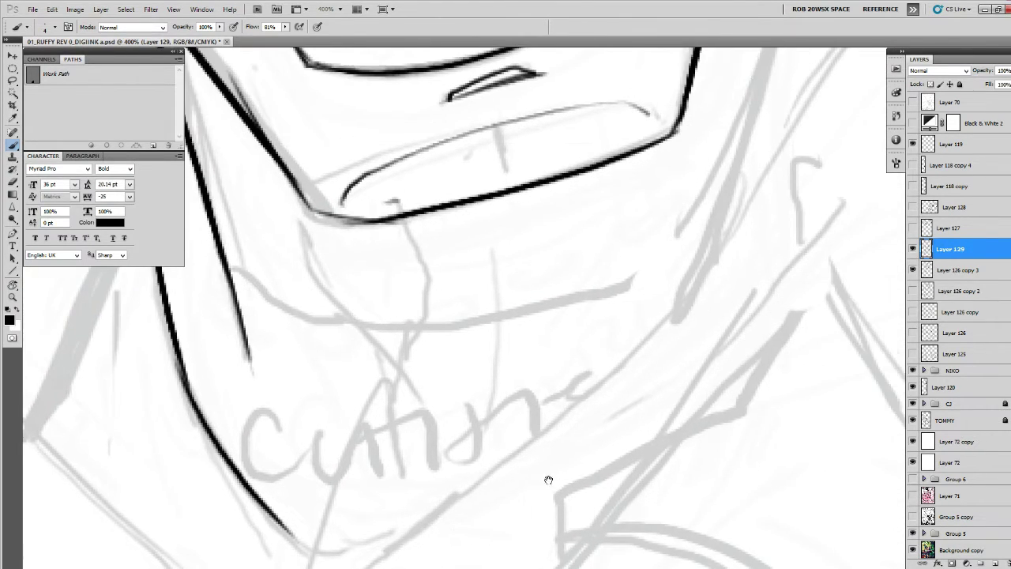
pyautogui.moveTo(711, 284); pyautogui.dragTo(750, 229)
pyautogui.moveTo(766, 131)
pyautogui.mouseDown()
pyautogui.moveTo(746, 220)
pyautogui.moveTo(487, 456)
pyautogui.moveTo(320, 470)
pyautogui.mouseUp()
pyautogui.moveTo(509, 193); pyautogui.dragTo(576, 311)
pyautogui.moveTo(390, 247)
pyautogui.mouseDown()
pyautogui.moveTo(397, 306)
pyautogui.moveTo(492, 438)
pyautogui.mouseUp()
pyautogui.moveTo(577, 407); pyautogui.dragTo(549, 443)
pyautogui.moveTo(718, 320)
pyautogui.mouseDown()
pyautogui.moveTo(691, 313)
pyautogui.moveTo(526, 448)
pyautogui.mouseUp()
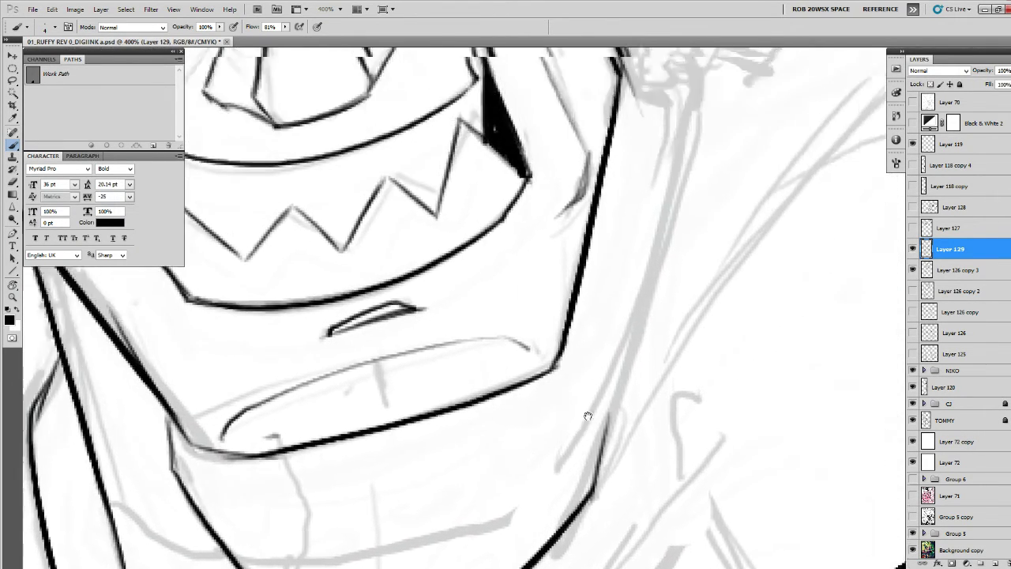
# Ink the outer neck contour on the wide eye's side and the short curve joining it to the jaw corner.
pyautogui.moveTo(704, 203); pyautogui.dragTo(616, 472)
pyautogui.moveTo(503, 263)
pyautogui.mouseDown()
pyautogui.moveTo(571, 347)
pyautogui.moveTo(606, 179)
pyautogui.moveTo(559, 421)
pyautogui.moveTo(578, 248)
pyautogui.mouseUp()
pyautogui.moveTo(604, 117); pyautogui.dragTo(498, 458)
pyautogui.moveTo(549, 330); pyautogui.dragTo(672, 257)
pyautogui.moveTo(699, 152); pyautogui.dragTo(530, 416)
pyautogui.moveTo(507, 262); pyautogui.dragTo(482, 407)
pyautogui.moveTo(516, 253); pyautogui.dragTo(559, 563)
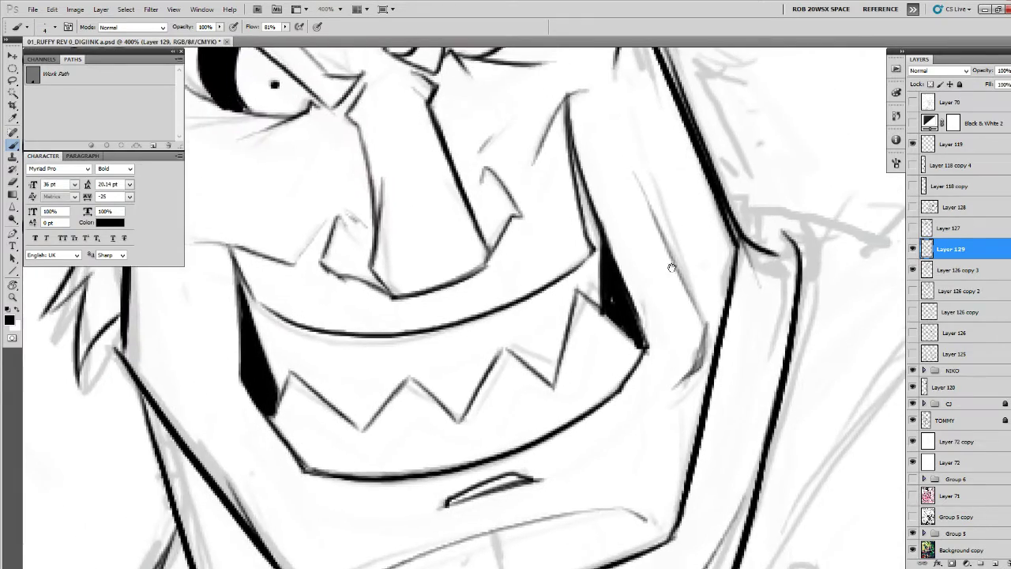
# Ink the pointed hair tufts behind the jaw, below the ear on the wide eye's side.
pyautogui.moveTo(691, 110)
pyautogui.mouseDown()
pyautogui.moveTo(683, 388)
pyautogui.moveTo(593, 490)
pyautogui.mouseUp()
pyautogui.moveTo(598, 412); pyautogui.dragTo(656, 453)
pyautogui.moveTo(685, 457); pyautogui.dragTo(629, 307)
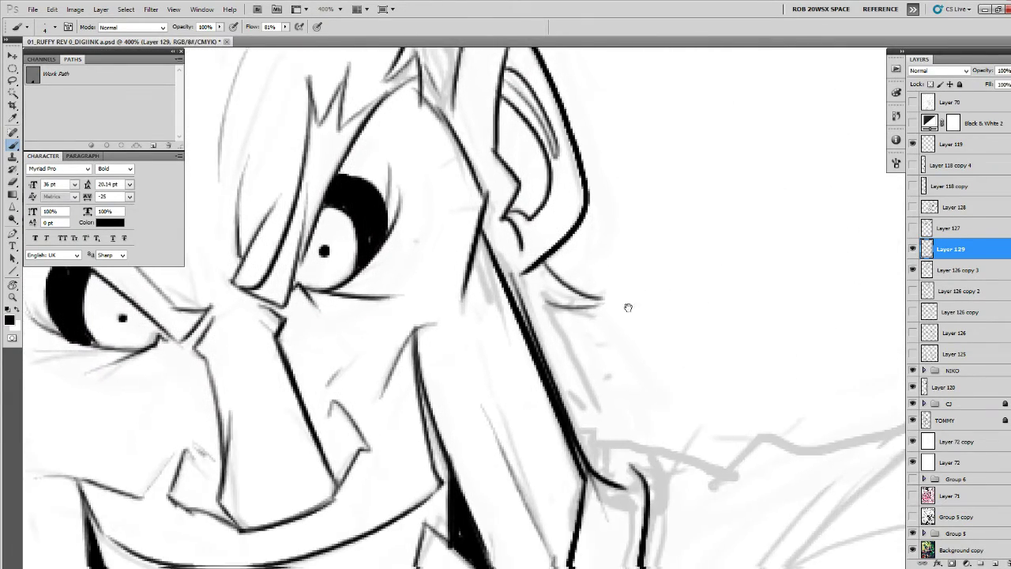
pyautogui.moveTo(542, 297)
pyautogui.mouseDown()
pyautogui.moveTo(612, 422)
pyautogui.moveTo(556, 363)
pyautogui.moveTo(564, 414)
pyautogui.mouseUp()
pyautogui.moveTo(561, 319); pyautogui.dragTo(606, 439)
# Ink the jagged outer hair outline from above the wide eye's ear across the top of the head to the front tuft.
pyautogui.press('z')
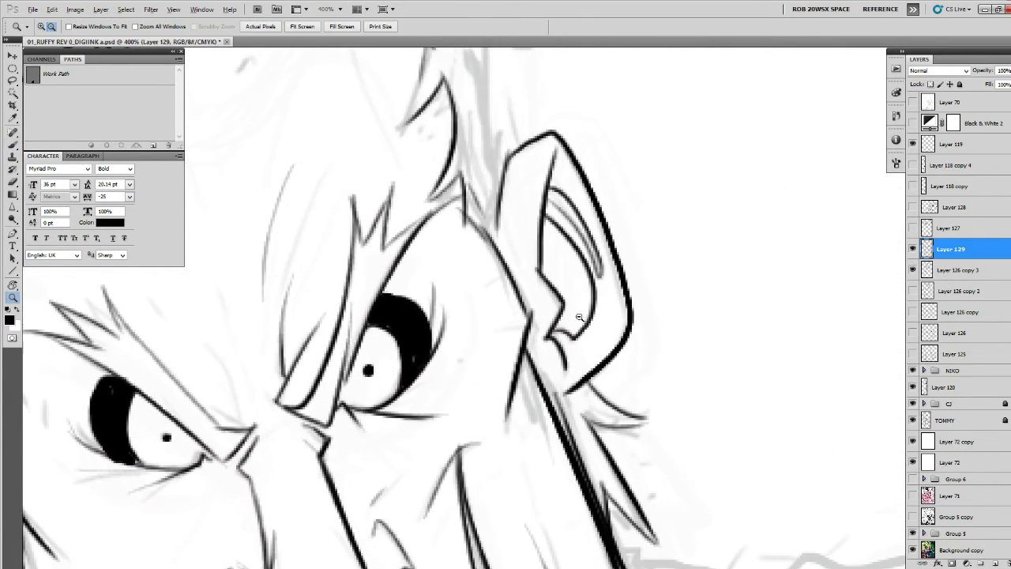
pyautogui.keyDown('alt'); pyautogui.click(582, 319); pyautogui.keyUp('alt')
pyautogui.keyDown('alt'); pyautogui.click(581, 319); pyautogui.keyUp('alt')
pyautogui.keyDown('alt'); pyautogui.click(582, 319); pyautogui.keyUp('alt')
pyautogui.click(567, 259)
pyautogui.click(566, 264)
pyautogui.moveTo(562, 264); pyautogui.dragTo(572, 322)
pyautogui.press('b')
pyautogui.moveTo(517, 258)
pyautogui.mouseDown()
pyautogui.moveTo(562, 277)
pyautogui.moveTo(549, 348)
pyautogui.moveTo(561, 401)
pyautogui.mouseUp()
pyautogui.moveTo(557, 323)
pyautogui.mouseDown()
pyautogui.moveTo(675, 374)
pyautogui.moveTo(786, 442)
pyautogui.mouseUp()
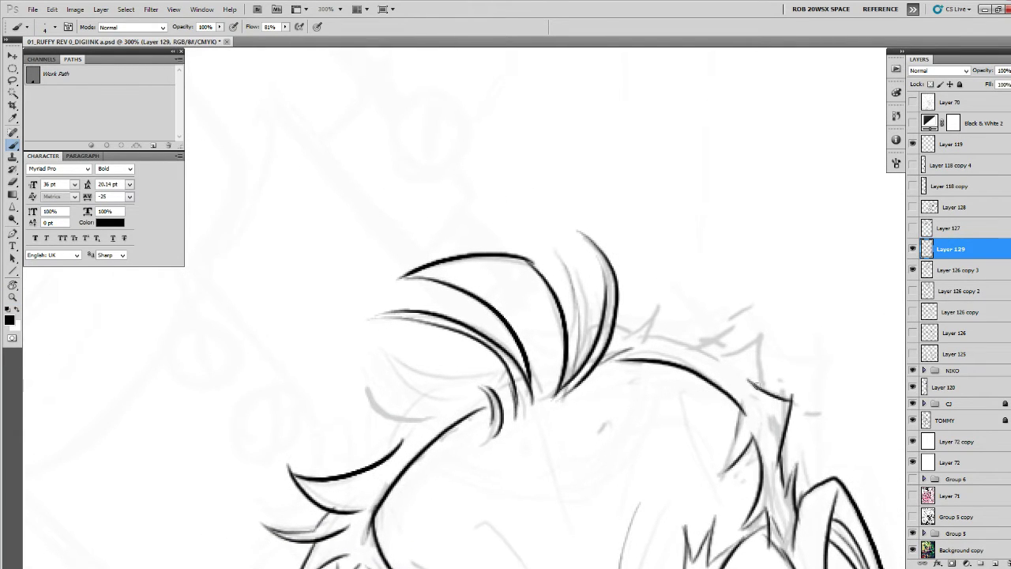
pyautogui.moveTo(756, 386); pyautogui.dragTo(754, 336)
pyautogui.moveTo(754, 337)
pyautogui.mouseDown()
pyautogui.moveTo(728, 367)
pyautogui.moveTo(717, 353)
pyautogui.moveTo(646, 342)
pyautogui.moveTo(658, 305)
pyautogui.mouseUp()
pyautogui.moveTo(659, 304)
pyautogui.mouseDown()
pyautogui.moveTo(624, 339)
pyautogui.moveTo(600, 333)
pyautogui.mouseUp()
# Add inner strands to the front hair tuft and ink the curved spikes beside it.
pyautogui.moveTo(590, 335); pyautogui.dragTo(714, 336)
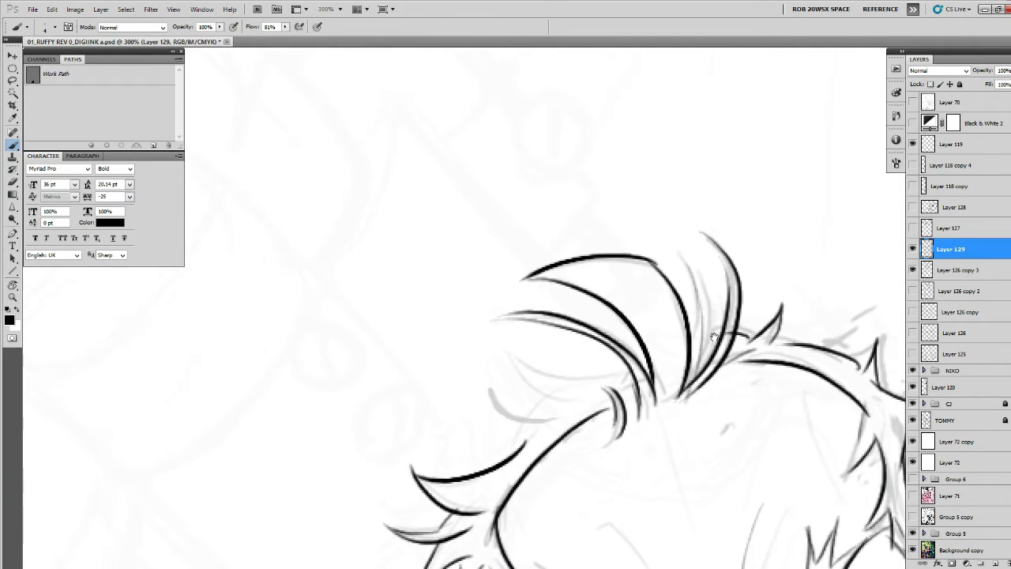
pyautogui.moveTo(700, 278)
pyautogui.mouseDown()
pyautogui.moveTo(698, 362)
pyautogui.moveTo(693, 344)
pyautogui.mouseUp()
pyautogui.moveTo(698, 303); pyautogui.dragTo(689, 350)
pyautogui.moveTo(625, 371)
pyautogui.mouseDown()
pyautogui.moveTo(583, 378)
pyautogui.moveTo(501, 333)
pyautogui.moveTo(551, 403)
pyautogui.moveTo(527, 427)
pyautogui.mouseUp()
pyautogui.moveTo(562, 422)
pyautogui.mouseDown()
pyautogui.moveTo(677, 364)
pyautogui.moveTo(605, 339)
pyautogui.moveTo(669, 369)
pyautogui.moveTo(569, 417)
pyautogui.mouseUp()
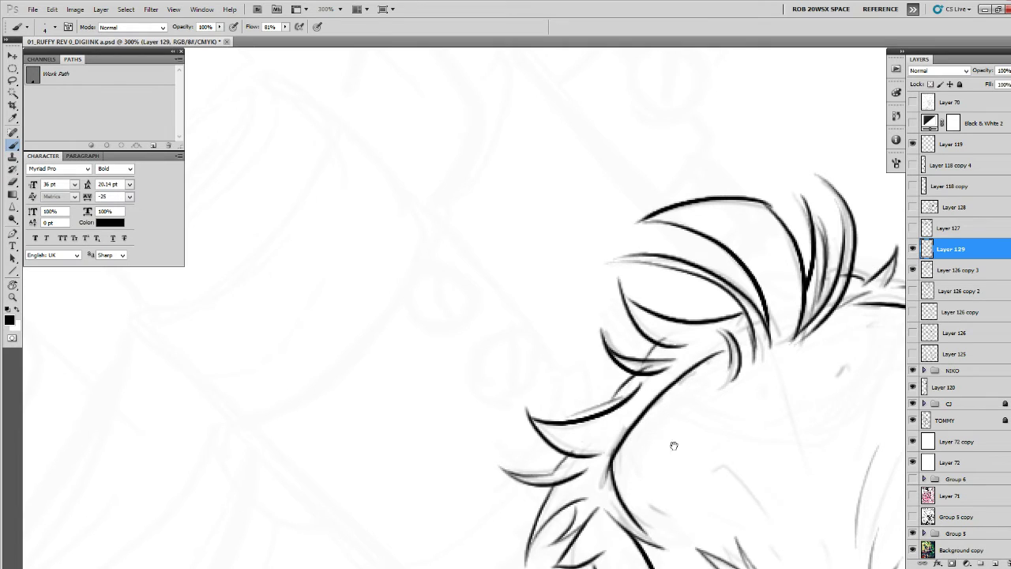
# Ink the forehead wrinkles above the narrowed eye's brow and the long frown lines rising from between the brows.
pyautogui.moveTo(673, 446)
pyautogui.mouseDown()
pyautogui.moveTo(569, 225)
pyautogui.moveTo(596, 258)
pyautogui.mouseUp()
pyautogui.moveTo(686, 321); pyautogui.dragTo(517, 387)
pyautogui.hotkey('ctrl', 'z')
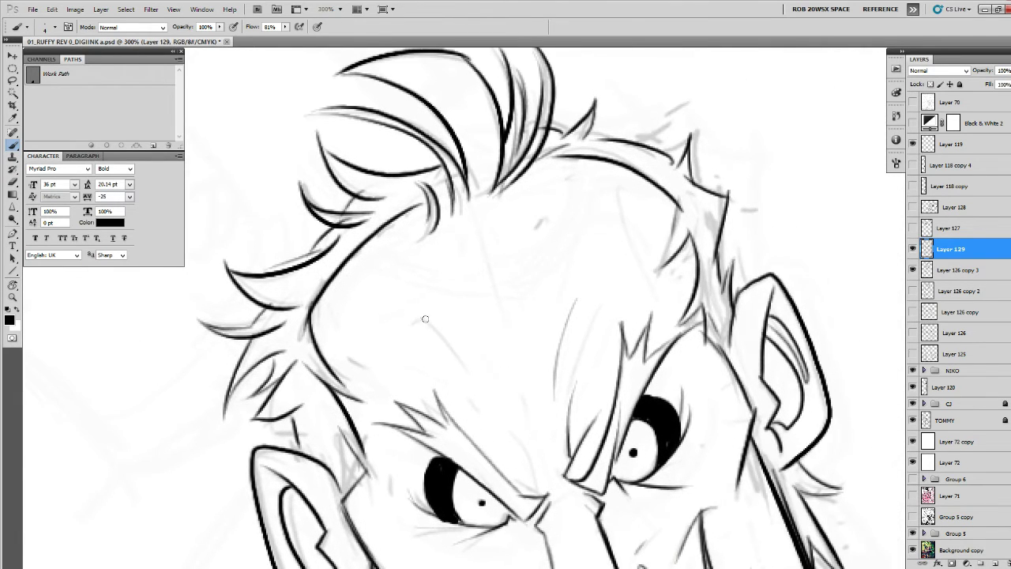
pyautogui.moveTo(409, 316); pyautogui.dragTo(460, 363)
pyautogui.moveTo(487, 400); pyautogui.dragTo(457, 358)
pyautogui.moveTo(434, 349); pyautogui.dragTo(442, 358)
pyautogui.moveTo(507, 436); pyautogui.dragTo(472, 377)
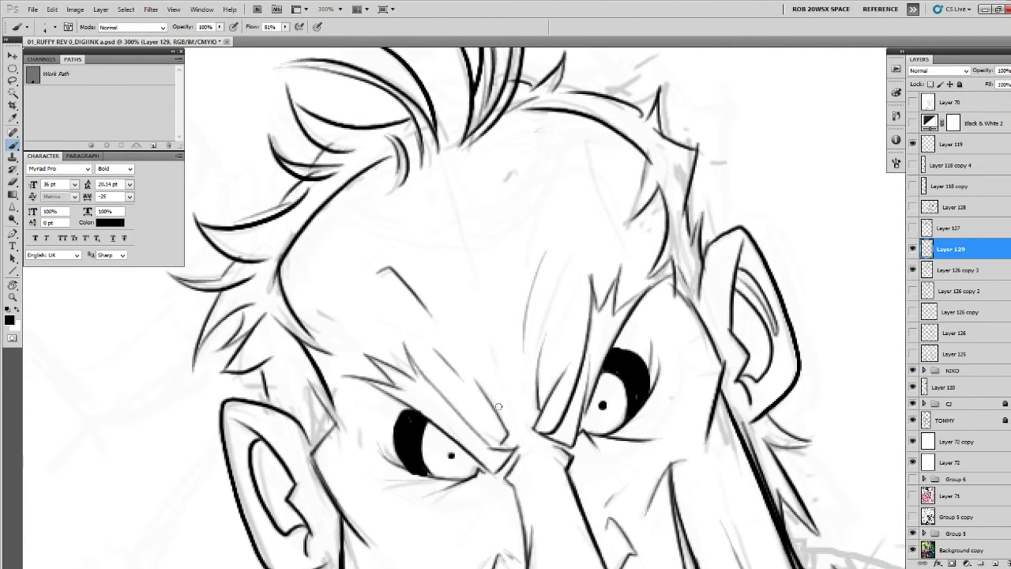
pyautogui.moveTo(466, 261)
pyautogui.mouseDown()
pyautogui.moveTo(514, 408)
pyautogui.moveTo(644, 335)
pyautogui.moveTo(615, 408)
pyautogui.mouseUp()
pyautogui.moveTo(608, 408); pyautogui.dragTo(609, 387)
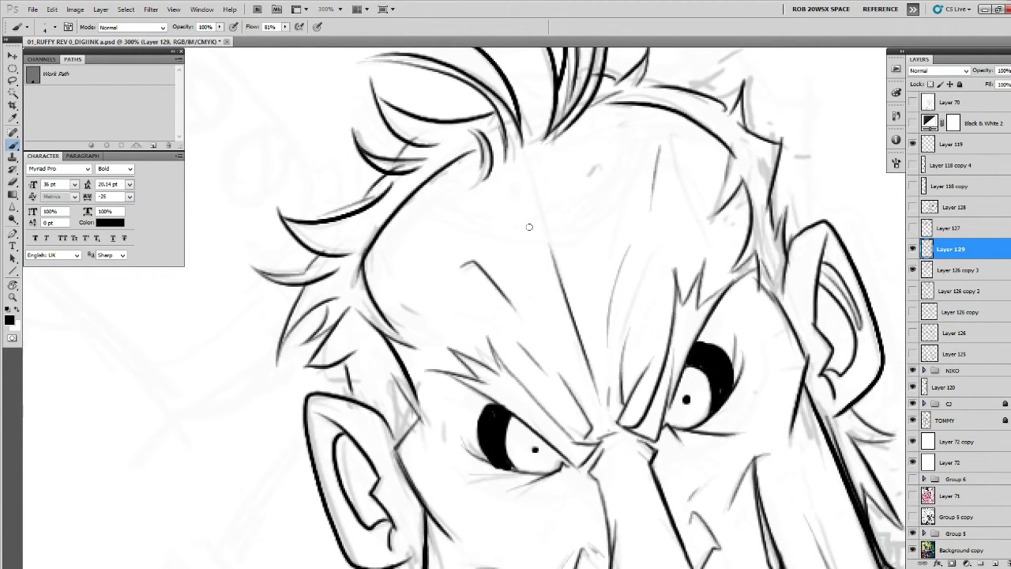
# Examine the inked head from hair to chin up close and within the whole group illustration.
pyautogui.moveTo(448, 402); pyautogui.dragTo(415, 347)
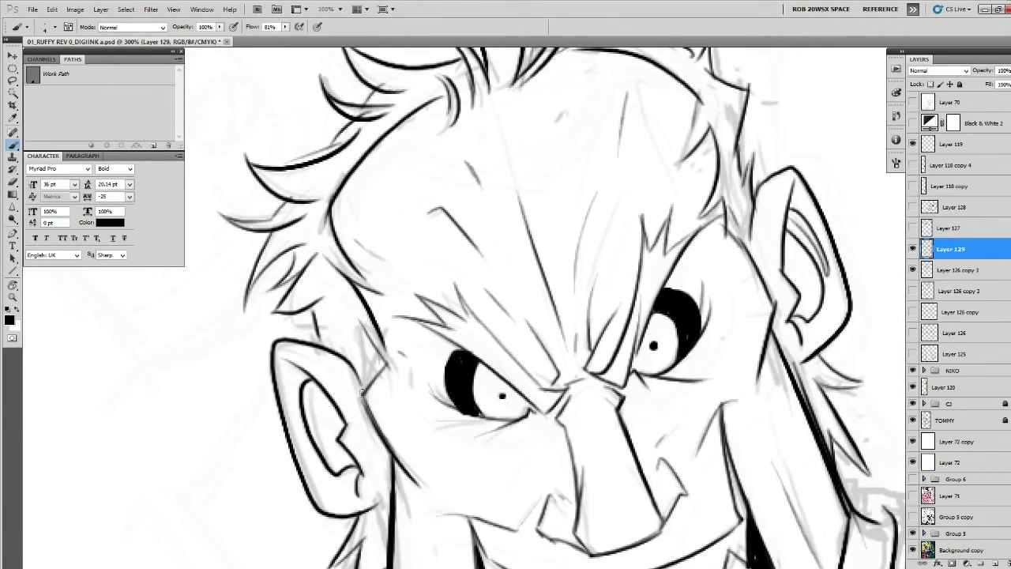
pyautogui.moveTo(562, 452)
pyautogui.mouseDown()
pyautogui.moveTo(527, 407)
pyautogui.moveTo(551, 292)
pyautogui.mouseUp()
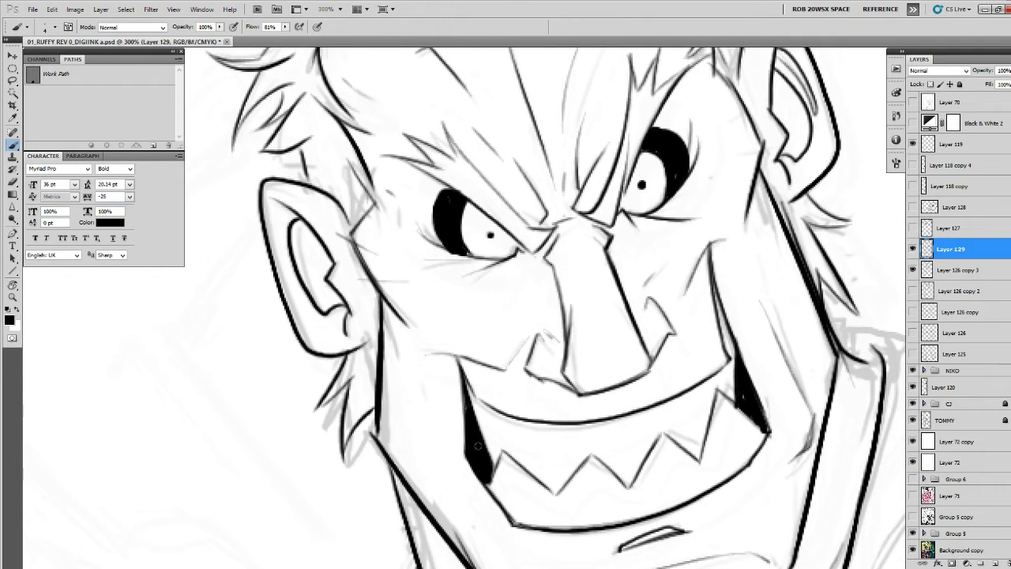
pyautogui.moveTo(452, 378); pyautogui.dragTo(464, 327)
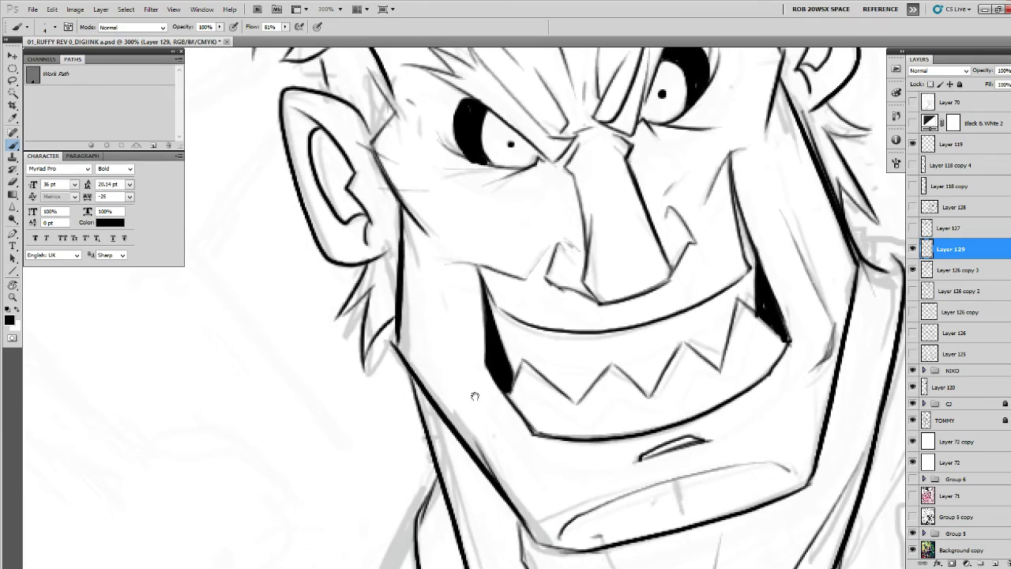
pyautogui.moveTo(475, 396); pyautogui.dragTo(464, 351)
pyautogui.press('z')
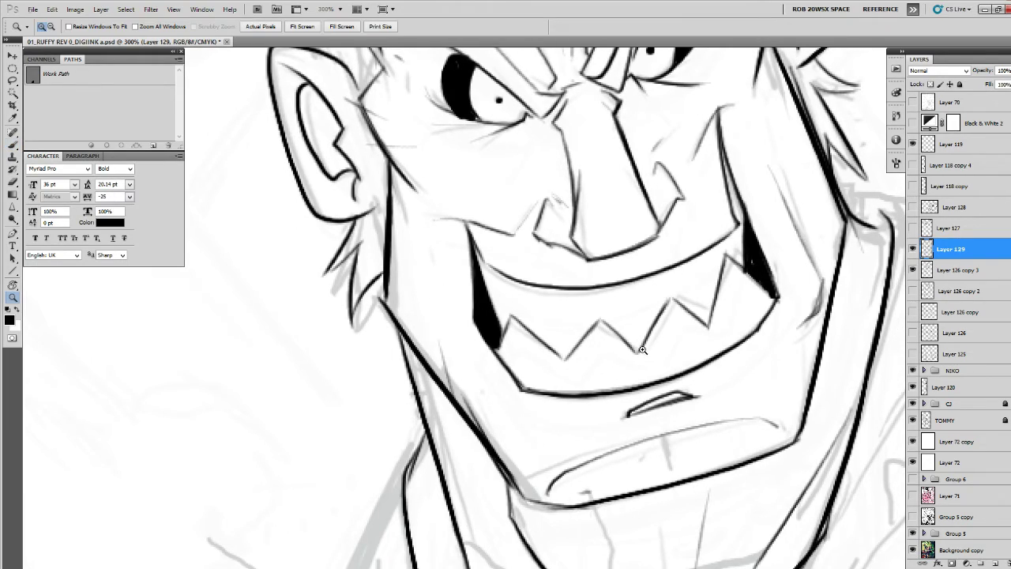
pyautogui.keyDown('alt'); pyautogui.click(642, 349); pyautogui.keyUp('alt')
pyautogui.keyDown('alt'); pyautogui.click(643, 352); pyautogui.keyUp('alt')
pyautogui.keyDown('alt'); pyautogui.click(649, 371); pyautogui.keyUp('alt')
pyautogui.keyDown('alt'); pyautogui.click(662, 379); pyautogui.keyUp('alt')
pyautogui.keyDown('alt'); pyautogui.click(667, 382); pyautogui.keyUp('alt')
pyautogui.moveTo(693, 382); pyautogui.dragTo(665, 353)
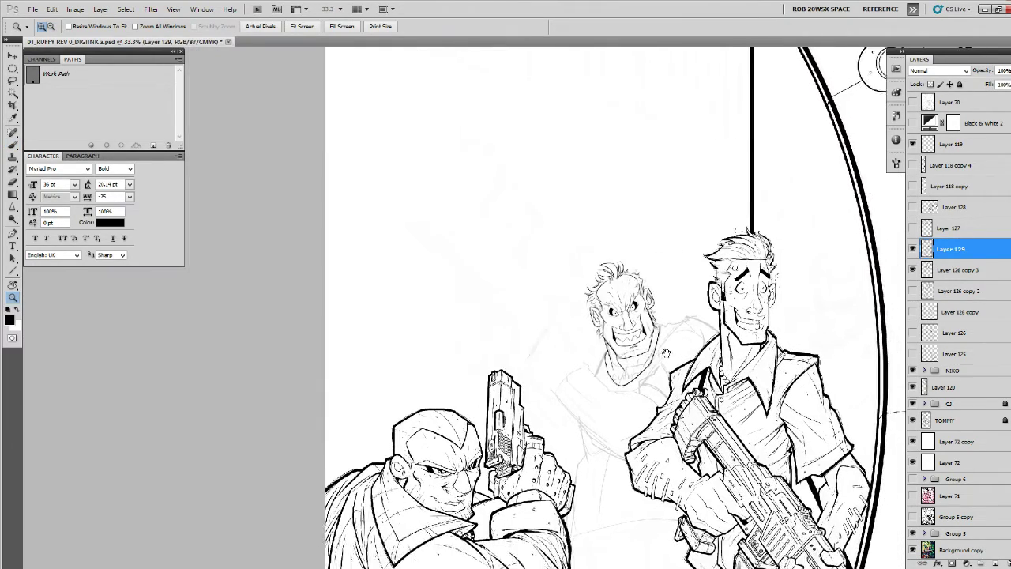
pyautogui.scroll(6, 666, 353)
# Touch up the forehead's hairline curve on the wide eye's side, erasing its end and inking it again.
pyautogui.press('b')
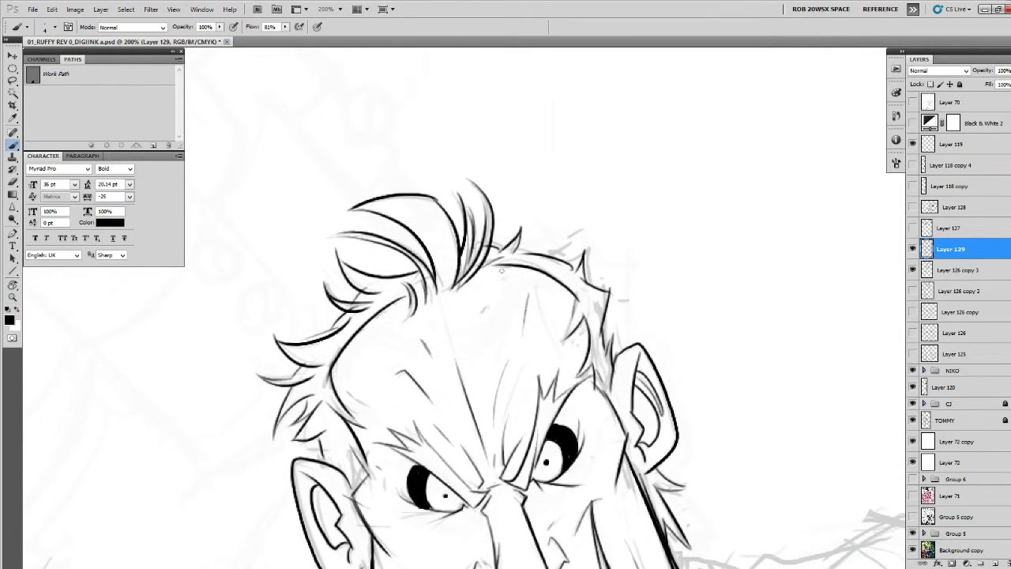
pyautogui.moveTo(501, 270); pyautogui.dragTo(573, 316)
pyautogui.moveTo(573, 302); pyautogui.dragTo(608, 301)
pyautogui.press('e')
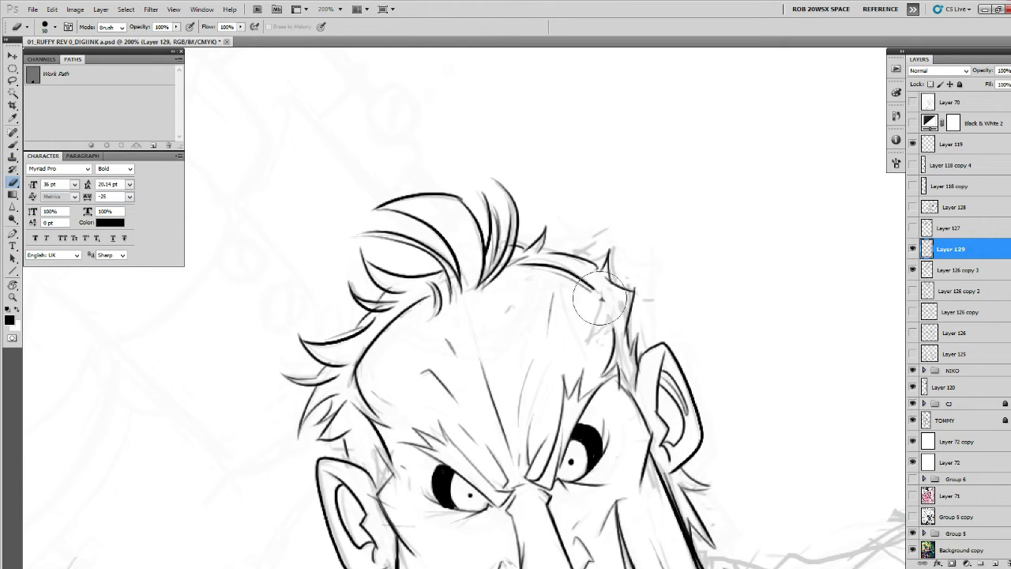
pyautogui.press('b')
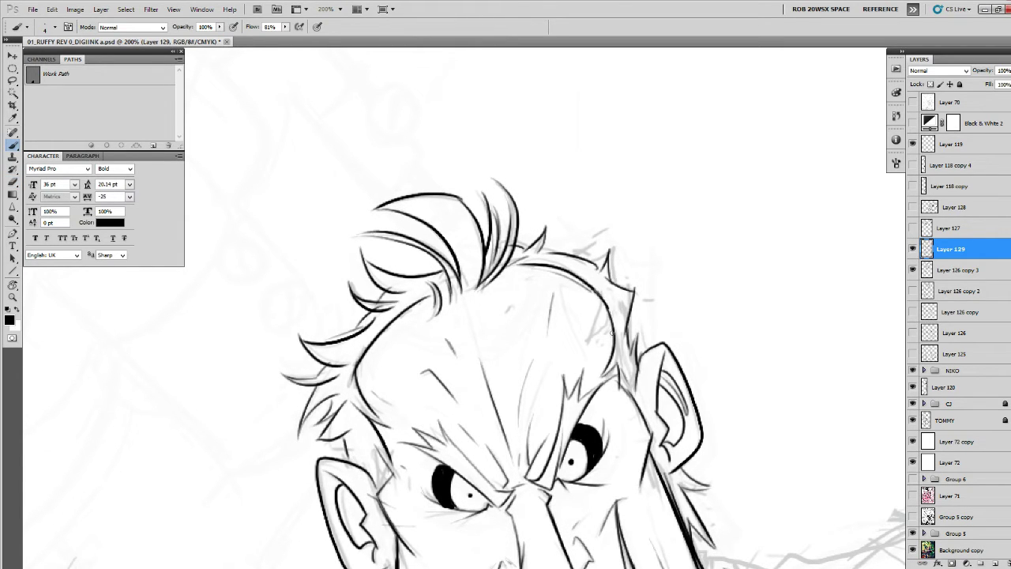
pyautogui.moveTo(612, 332)
pyautogui.mouseDown()
pyautogui.moveTo(601, 277)
pyautogui.moveTo(610, 345)
pyautogui.mouseUp()
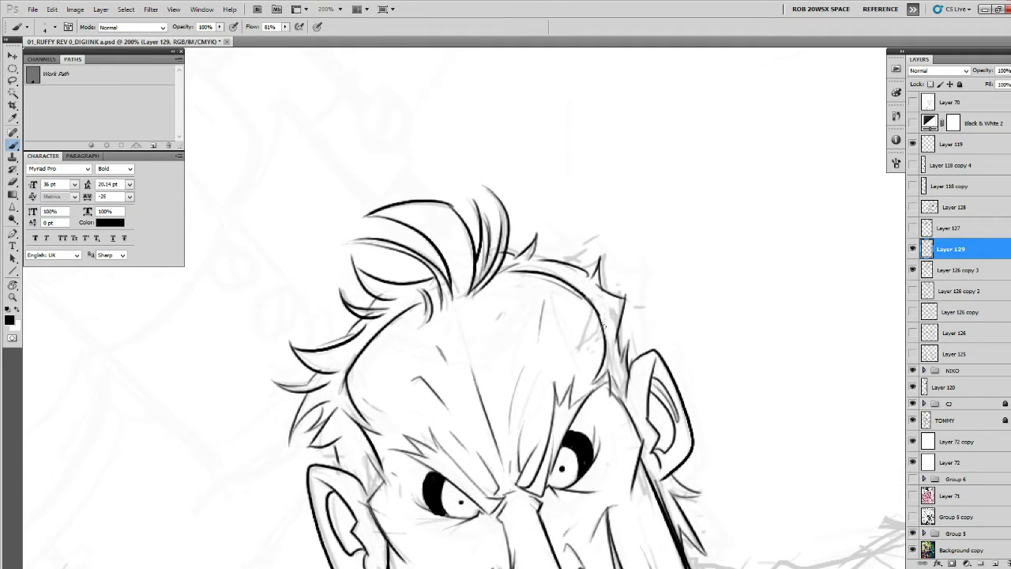
# Erase the thin vertical stroke high on the forehead and ink a bent wrinkle running across above both brows.
pyautogui.press('z')
pyautogui.keyDown('alt'); pyautogui.click(577, 306); pyautogui.keyUp('alt')
pyautogui.keyDown('alt'); pyautogui.click(578, 307); pyautogui.keyUp('alt')
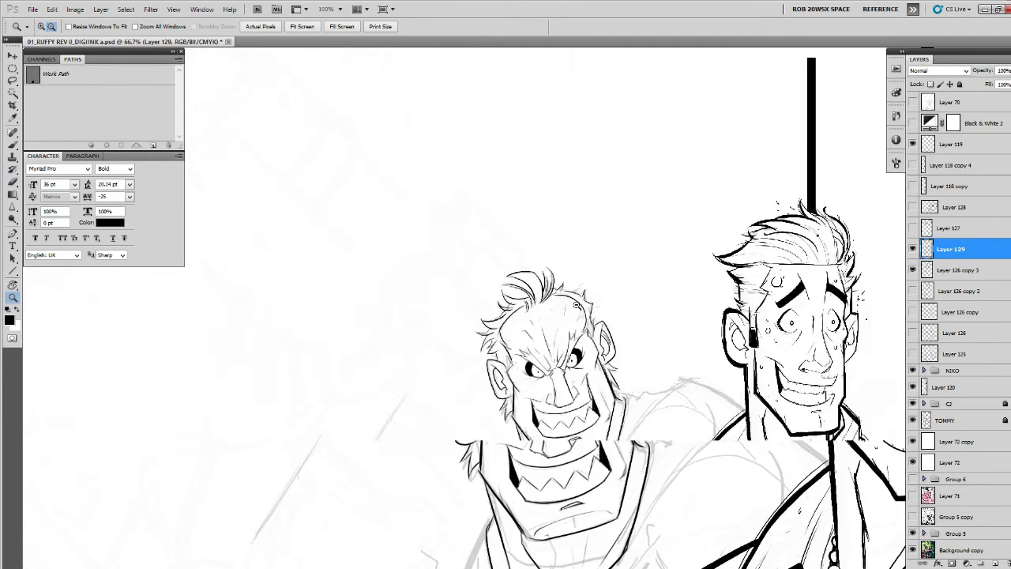
pyautogui.click(577, 306)
pyautogui.click(576, 305)
pyautogui.click(575, 305)
pyautogui.press('e')
pyautogui.moveTo(530, 322); pyautogui.dragTo(545, 306)
pyautogui.press('b')
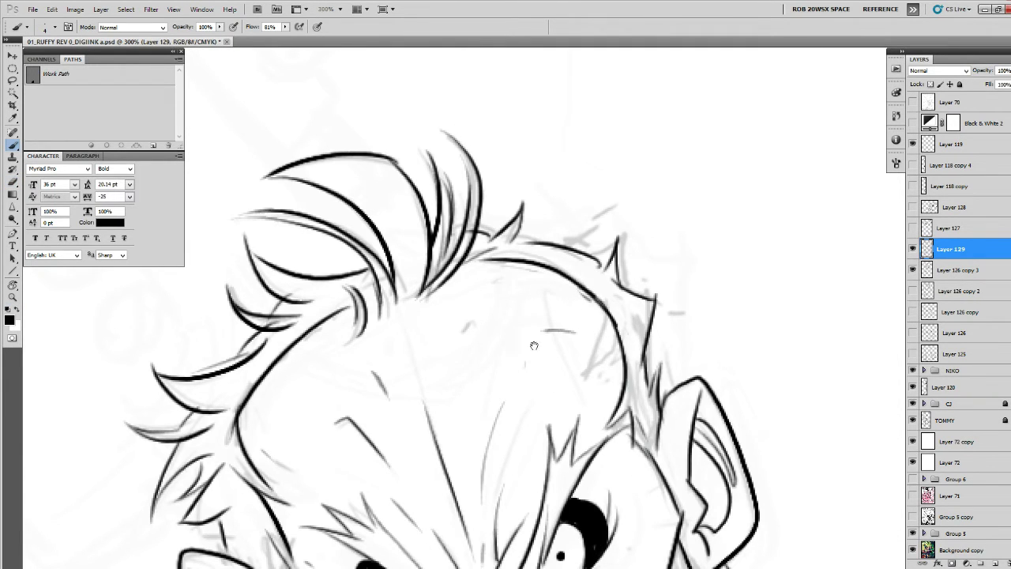
pyautogui.moveTo(533, 345)
pyautogui.mouseDown()
pyautogui.moveTo(730, 274)
pyautogui.moveTo(658, 348)
pyautogui.moveTo(596, 383)
pyautogui.mouseUp()
pyautogui.press('e')
pyautogui.moveTo(509, 362)
pyautogui.mouseDown()
pyautogui.moveTo(563, 402)
pyautogui.moveTo(516, 362)
pyautogui.mouseUp()
pyautogui.press('b')
pyautogui.moveTo(451, 380)
pyautogui.mouseDown()
pyautogui.moveTo(481, 362)
pyautogui.moveTo(586, 390)
pyautogui.mouseUp()
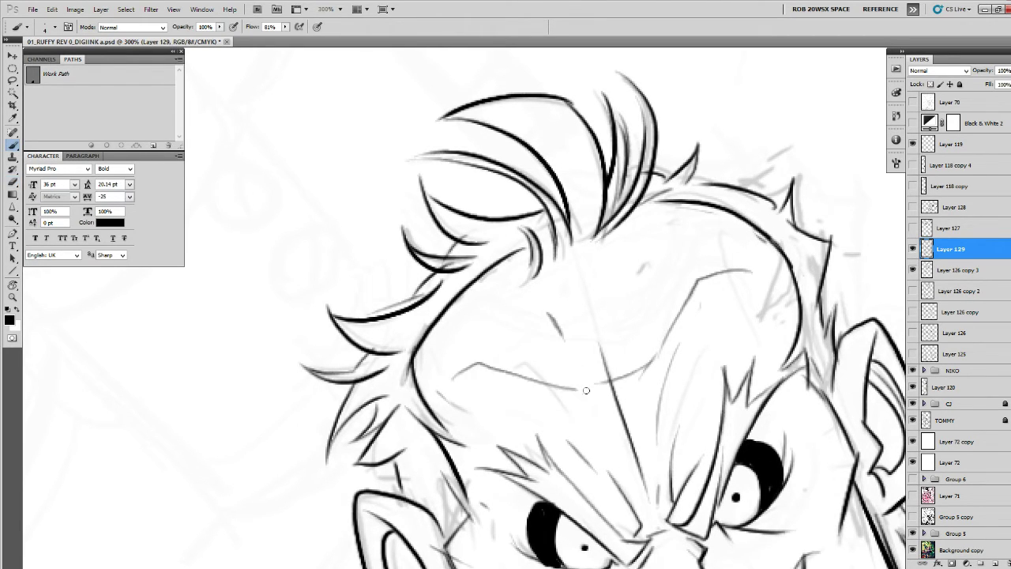
pyautogui.moveTo(669, 342); pyautogui.dragTo(659, 355)
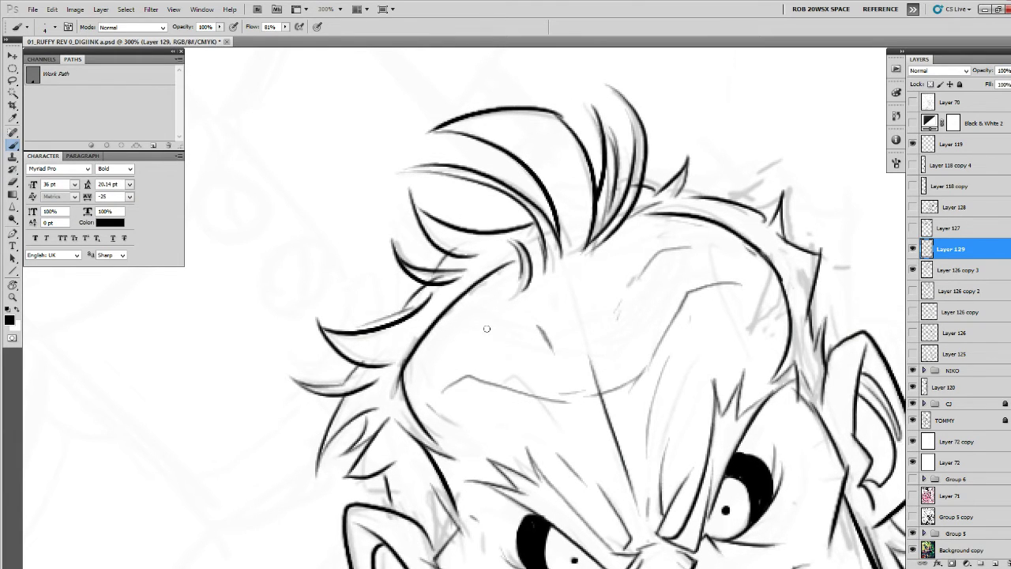
# Add short broken wrinkle strokes on the upper forehead above the narrowed eye's brow.
pyautogui.moveTo(489, 326); pyautogui.dragTo(515, 343)
pyautogui.moveTo(584, 400); pyautogui.dragTo(539, 337)
pyautogui.moveTo(487, 316); pyautogui.dragTo(523, 345)
pyautogui.moveTo(567, 426); pyautogui.dragTo(535, 372)
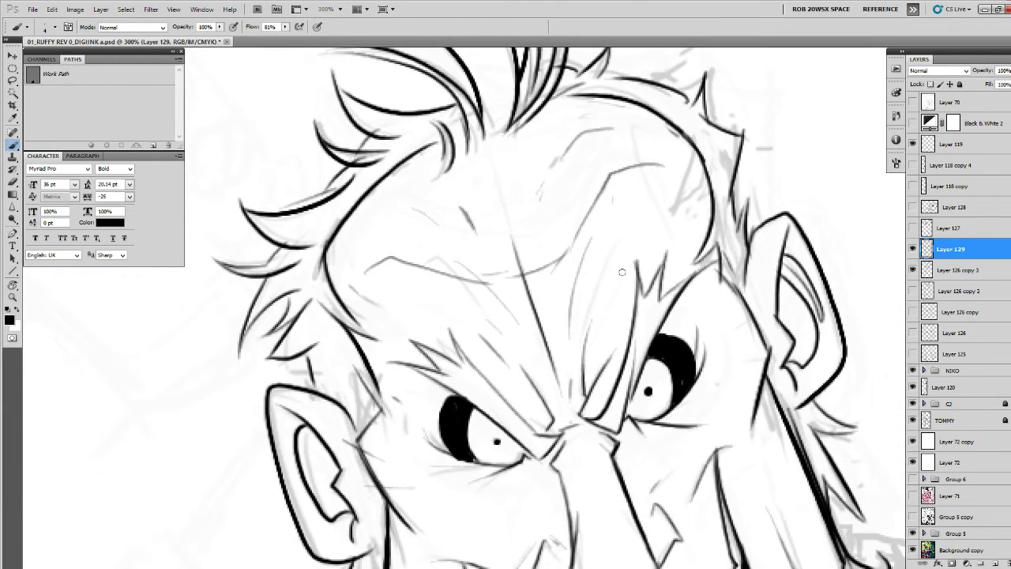
# Erase the middle of the forehead wrinkle and the long frown line crossing it.
pyautogui.press('z')
pyautogui.keyDown('alt'); pyautogui.click(629, 319); pyautogui.keyUp('alt')
pyautogui.keyDown('alt'); pyautogui.click(629, 319); pyautogui.keyUp('alt')
pyautogui.keyDown('alt'); pyautogui.click(630, 319); pyautogui.keyUp('alt')
pyautogui.keyDown('alt'); pyautogui.click(629, 319); pyautogui.keyUp('alt')
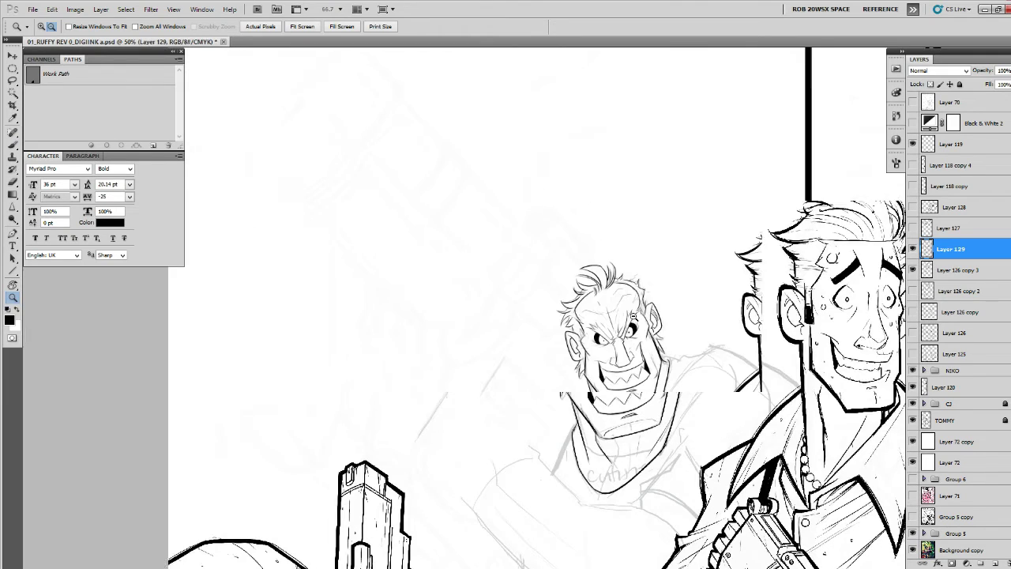
pyautogui.click(618, 304)
pyautogui.press('b')
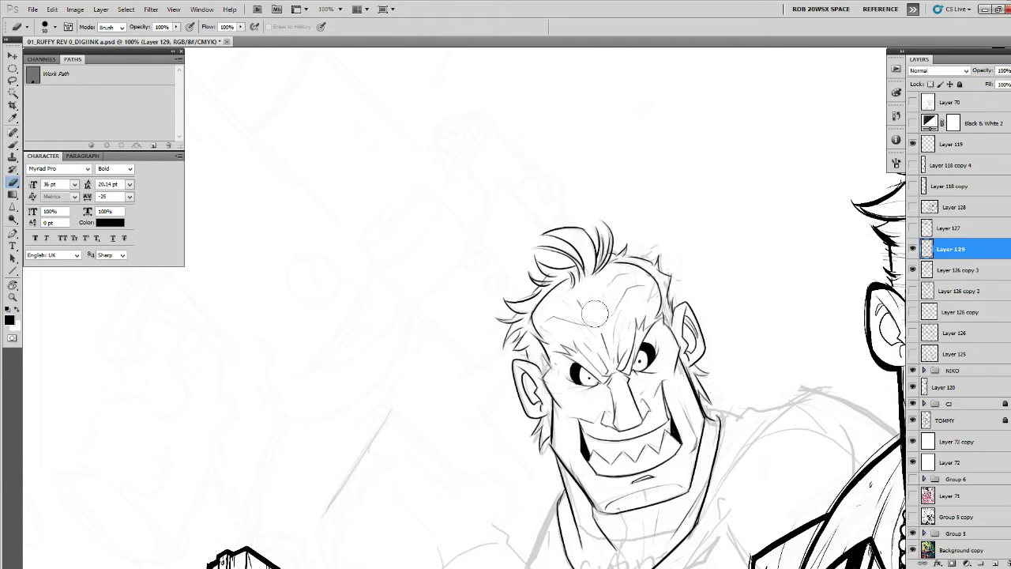
pyautogui.moveTo(567, 317); pyautogui.dragTo(590, 332)
# Ink short broken frown lines rising from between the brows.
pyautogui.press('z')
pyautogui.click(616, 308)
pyautogui.click(615, 309)
pyautogui.press('b')
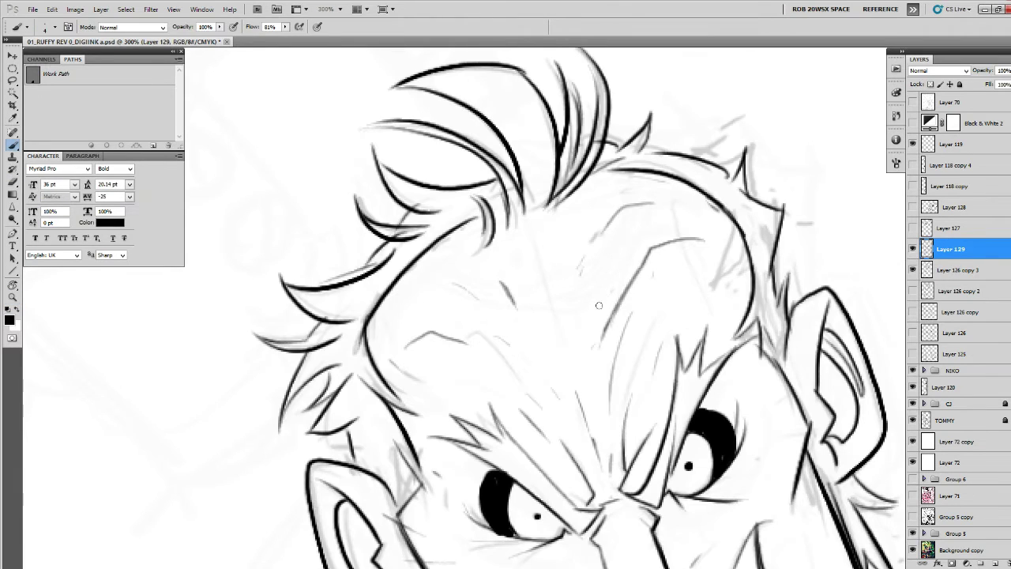
pyautogui.press('e')
pyautogui.press('b')
pyautogui.moveTo(589, 373); pyautogui.dragTo(540, 217)
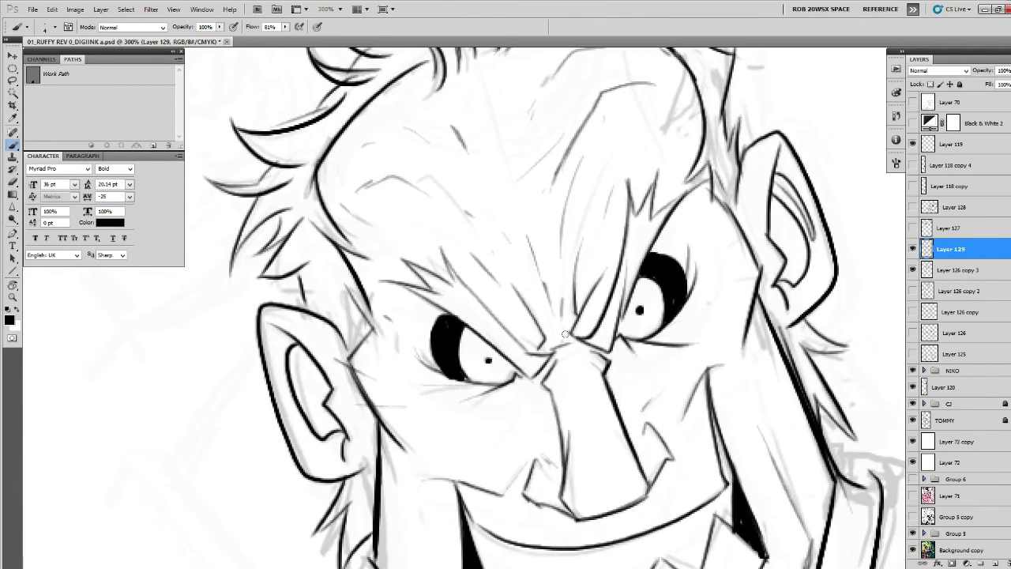
pyautogui.moveTo(407, 346); pyautogui.dragTo(444, 370)
pyautogui.moveTo(446, 316); pyautogui.dragTo(446, 368)
# Ink a small crease under the nose above the upper lip, on the wide eye's side.
pyautogui.press('z')
pyautogui.keyDown('alt'); pyautogui.click(507, 338); pyautogui.keyUp('alt')
pyautogui.keyDown('alt'); pyautogui.click(507, 338); pyautogui.keyUp('alt')
pyautogui.keyDown('alt'); pyautogui.click(507, 338); pyautogui.keyUp('alt')
pyautogui.moveTo(533, 379); pyautogui.dragTo(519, 325)
pyautogui.click(519, 326)
pyautogui.press('b')
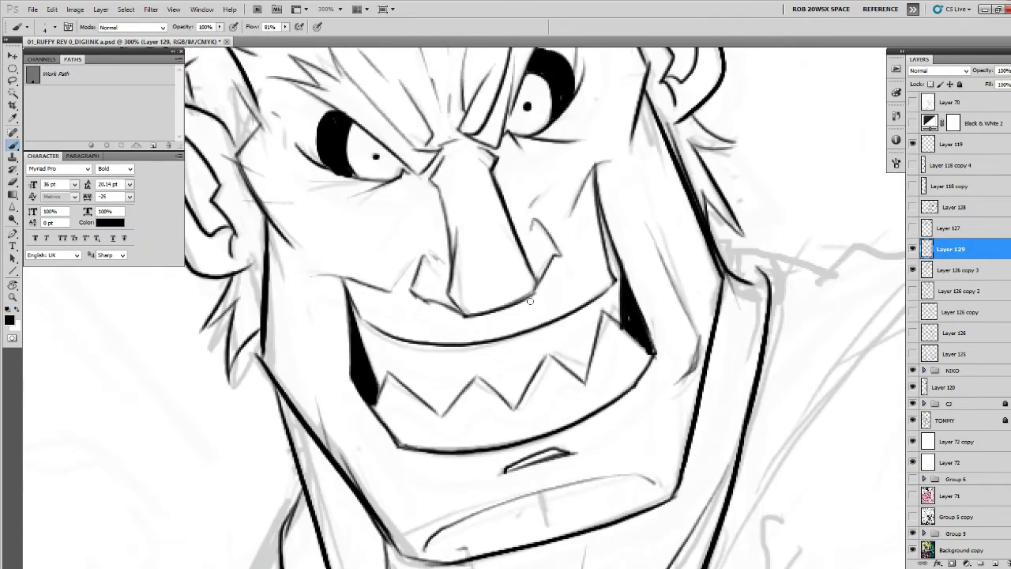
pyautogui.press('z')
pyautogui.keyDown('alt'); pyautogui.click(531, 293); pyautogui.keyUp('alt')
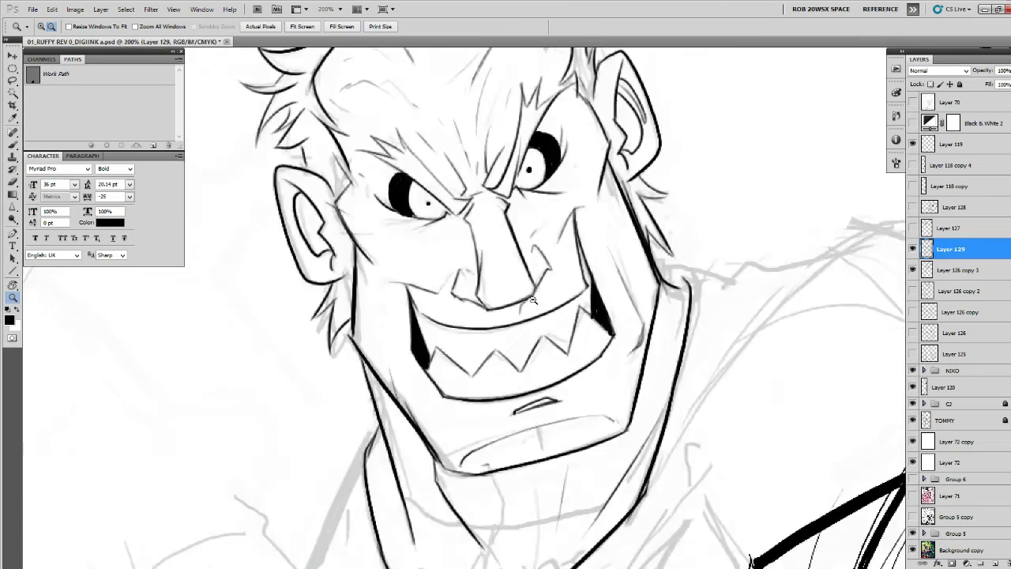
pyautogui.keyDown('alt'); pyautogui.click(541, 300); pyautogui.keyUp('alt')
pyautogui.keyDown('alt'); pyautogui.click(576, 292); pyautogui.keyUp('alt')
pyautogui.moveTo(577, 292); pyautogui.dragTo(575, 286)
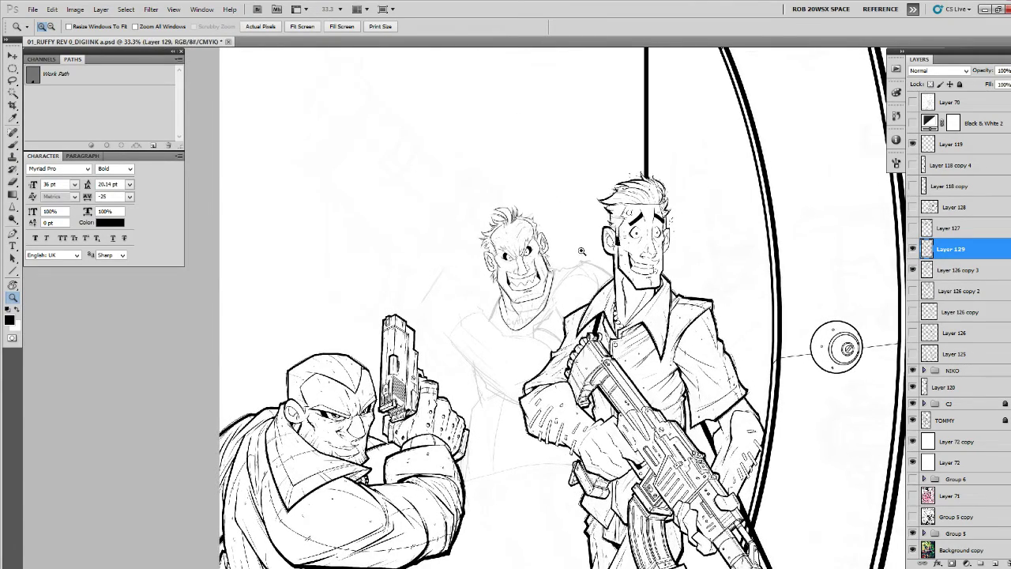
# Hide the faded sketch layer, Layer 126 copy 3, and add a new layer above the inked head's Layer 129.
pyautogui.click(912, 252)
pyautogui.click(912, 252)
pyautogui.click(911, 268)
pyautogui.click(910, 269)
pyautogui.click(912, 269)
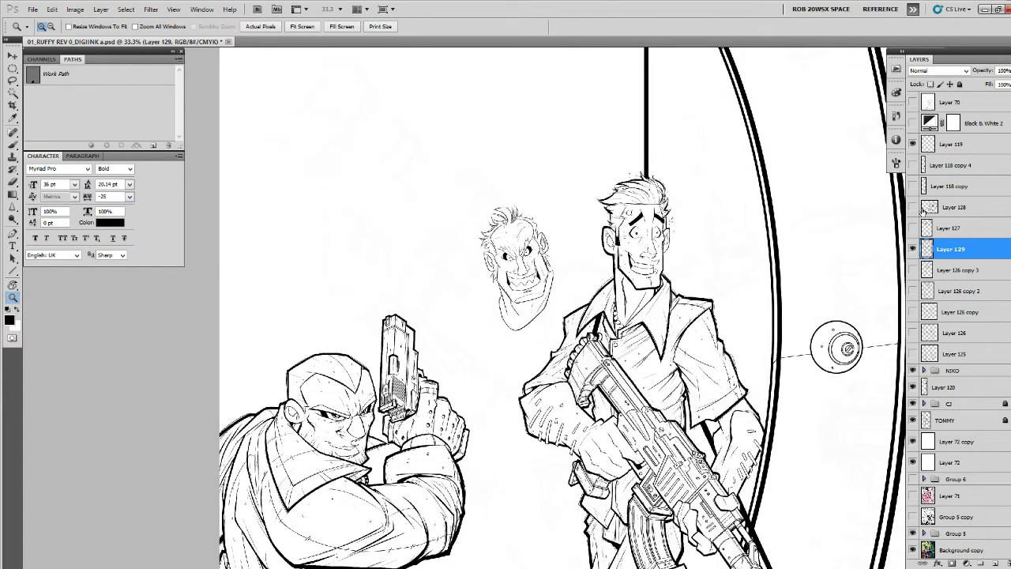
pyautogui.click(995, 562)
# Choose the ROB OIL brush and thicken the lower hair spikes and upper ear outline on the narrowed eye's side.
pyautogui.scroll(6, 497, 232)
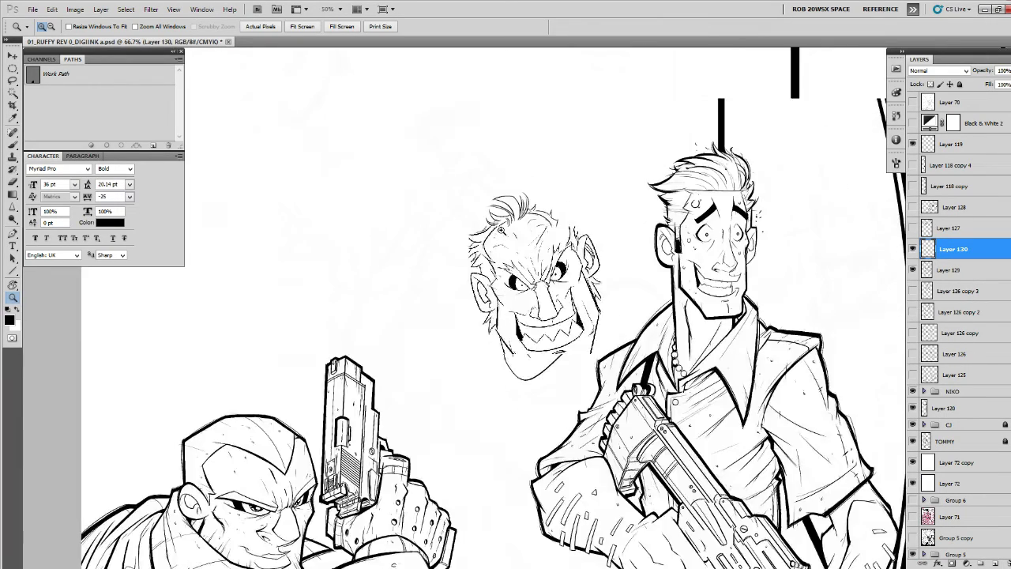
pyautogui.press('b')
pyautogui.rightClick(418, 334)
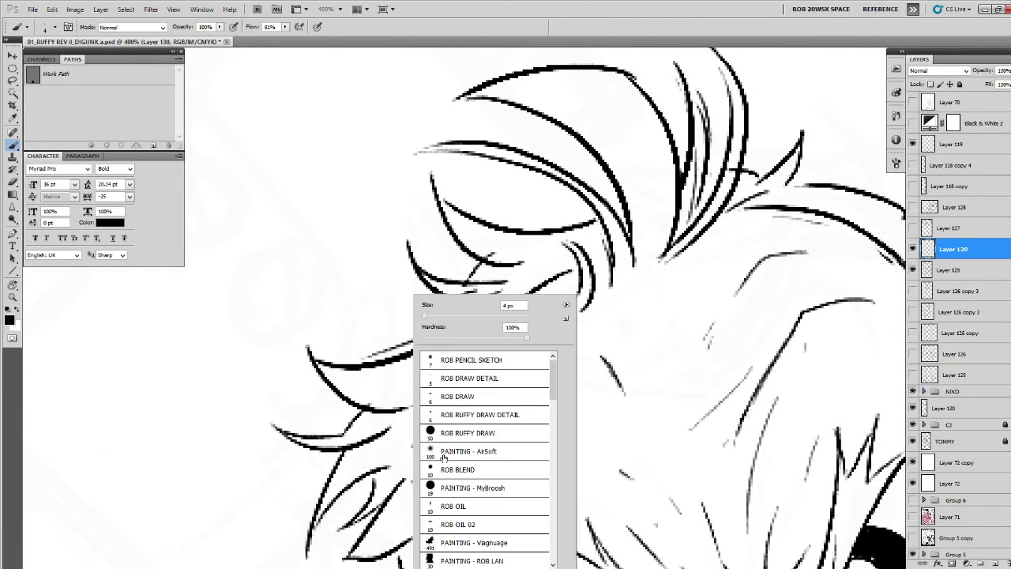
pyautogui.doubleClick(447, 505)
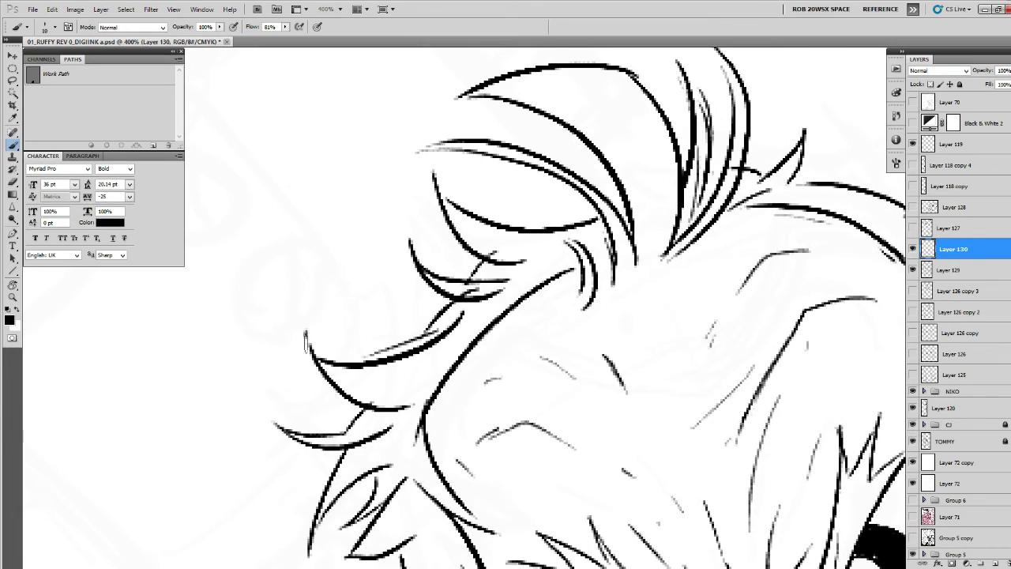
pyautogui.moveTo(306, 334); pyautogui.dragTo(366, 409)
pyautogui.moveTo(380, 402); pyautogui.dragTo(450, 309)
pyautogui.moveTo(340, 332); pyautogui.dragTo(415, 361)
pyautogui.moveTo(434, 348)
pyautogui.mouseDown()
pyautogui.moveTo(467, 283)
pyautogui.moveTo(410, 399)
pyautogui.moveTo(482, 350)
pyautogui.mouseUp()
pyautogui.moveTo(436, 391)
pyautogui.mouseDown()
pyautogui.moveTo(530, 375)
pyautogui.moveTo(477, 257)
pyautogui.moveTo(484, 303)
pyautogui.mouseUp()
pyautogui.moveTo(521, 334)
pyautogui.mouseDown()
pyautogui.moveTo(425, 296)
pyautogui.moveTo(441, 441)
pyautogui.moveTo(409, 291)
pyautogui.mouseUp()
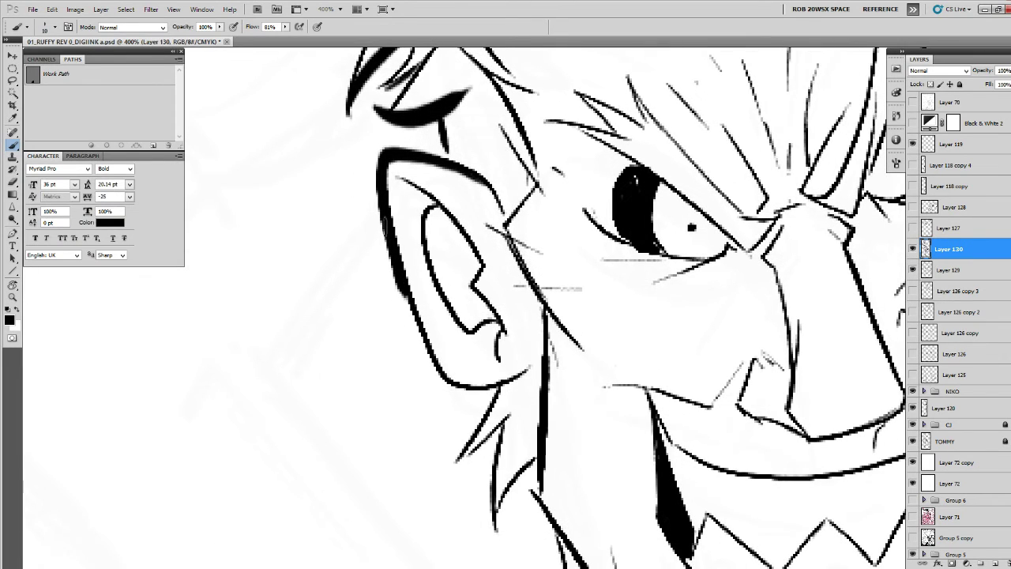
# Thicken the lower outline of the narrowed eye's ear and the hair tufts beneath it.
pyautogui.moveTo(386, 229)
pyautogui.mouseDown()
pyautogui.moveTo(436, 379)
pyautogui.moveTo(527, 370)
pyautogui.mouseUp()
pyautogui.moveTo(498, 416)
pyautogui.mouseDown()
pyautogui.moveTo(508, 288)
pyautogui.moveTo(474, 338)
pyautogui.mouseUp()
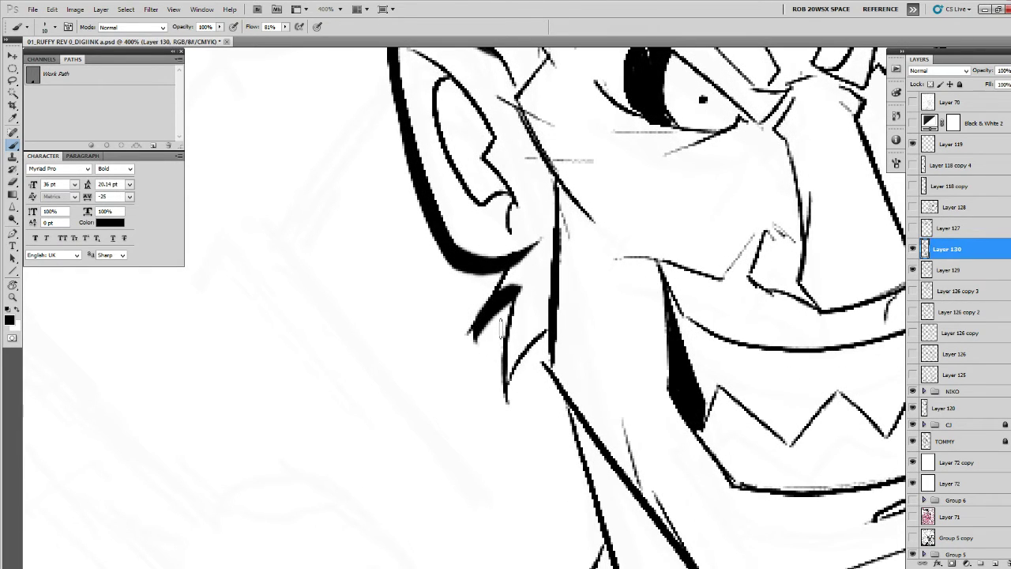
pyautogui.moveTo(547, 330); pyautogui.dragTo(507, 404)
pyautogui.moveTo(509, 302); pyautogui.dragTo(506, 373)
# Thicken the jaw outline on the narrowed eye's side from below the ear down to the chin corner.
pyautogui.moveTo(555, 189); pyautogui.dragTo(540, 363)
pyautogui.moveTo(574, 400); pyautogui.dragTo(429, 257)
pyautogui.moveTo(406, 175); pyautogui.dragTo(431, 272)
pyautogui.moveTo(390, 204)
pyautogui.mouseDown()
pyautogui.moveTo(417, 261)
pyautogui.moveTo(593, 499)
pyautogui.moveTo(638, 512)
pyautogui.mouseUp()
pyautogui.moveTo(853, 411); pyautogui.dragTo(531, 394)
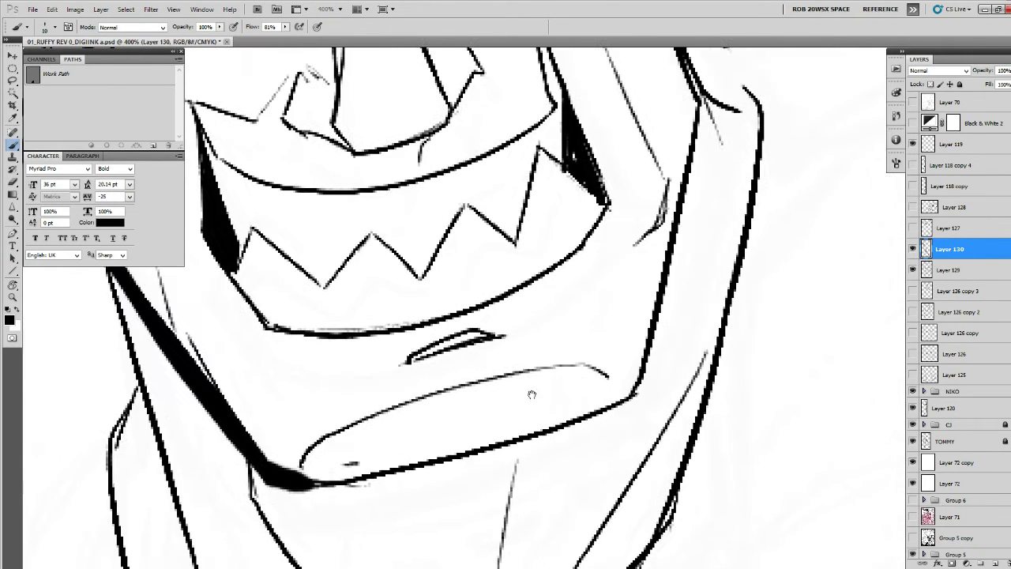
# Thicken the chin's lower edge and the jaw outline rising from it on the wide eye's side.
pyautogui.moveTo(699, 93); pyautogui.dragTo(637, 397)
pyautogui.moveTo(640, 395); pyautogui.dragTo(753, 414)
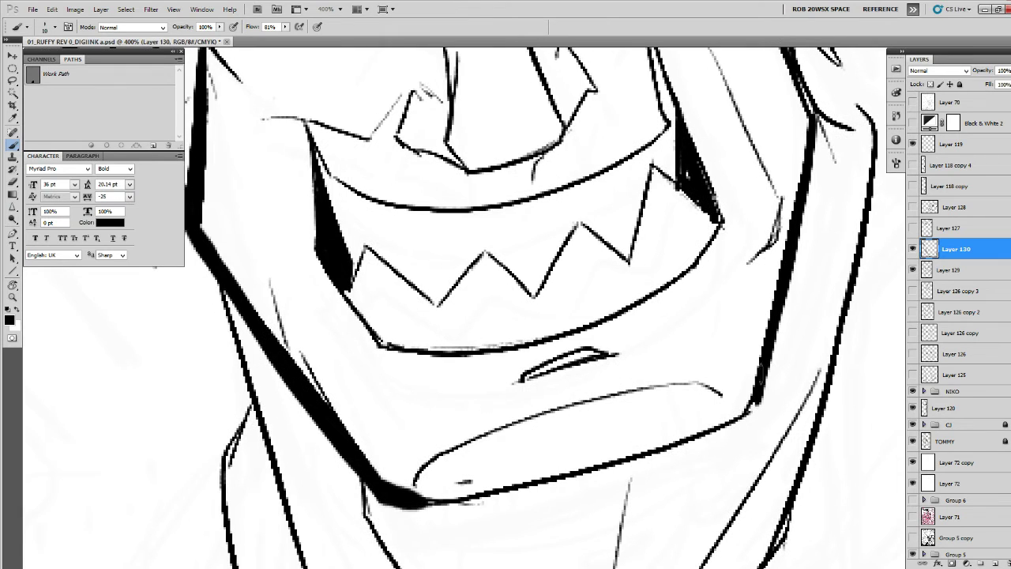
pyautogui.moveTo(758, 374); pyautogui.dragTo(750, 415)
pyautogui.moveTo(771, 309)
pyautogui.mouseDown()
pyautogui.moveTo(751, 412)
pyautogui.moveTo(663, 444)
pyautogui.moveTo(396, 497)
pyautogui.mouseUp()
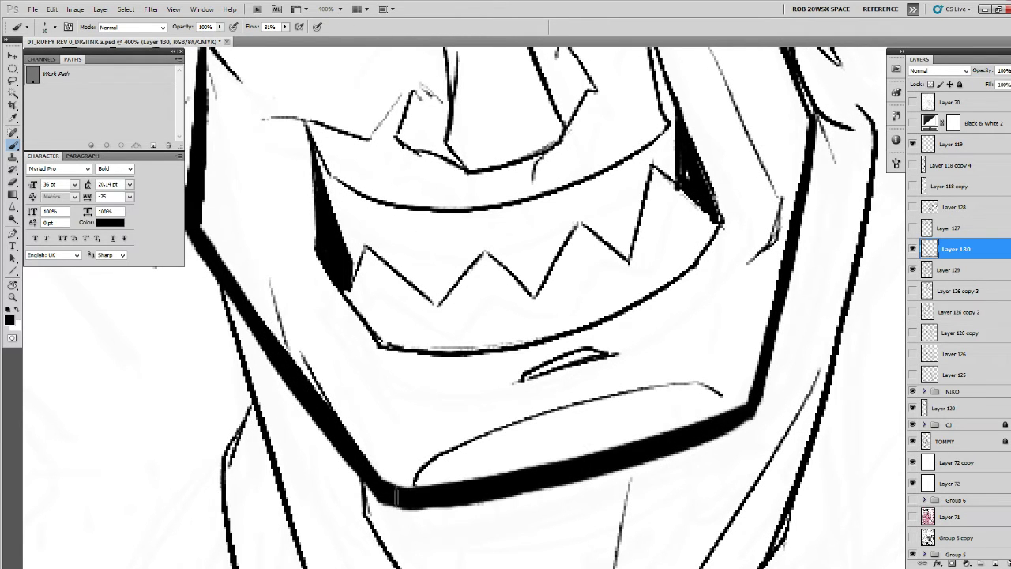
pyautogui.moveTo(497, 488)
pyautogui.mouseDown()
pyautogui.moveTo(687, 435)
pyautogui.moveTo(739, 409)
pyautogui.mouseUp()
pyautogui.moveTo(769, 379); pyautogui.dragTo(747, 394)
pyautogui.moveTo(772, 230); pyautogui.dragTo(715, 428)
# Thicken the upper jaw, cheek and temple outline and the outer ear edge on the wide eye's side.
pyautogui.moveTo(791, 213); pyautogui.dragTo(592, 384)
pyautogui.moveTo(519, 199); pyautogui.dragTo(625, 450)
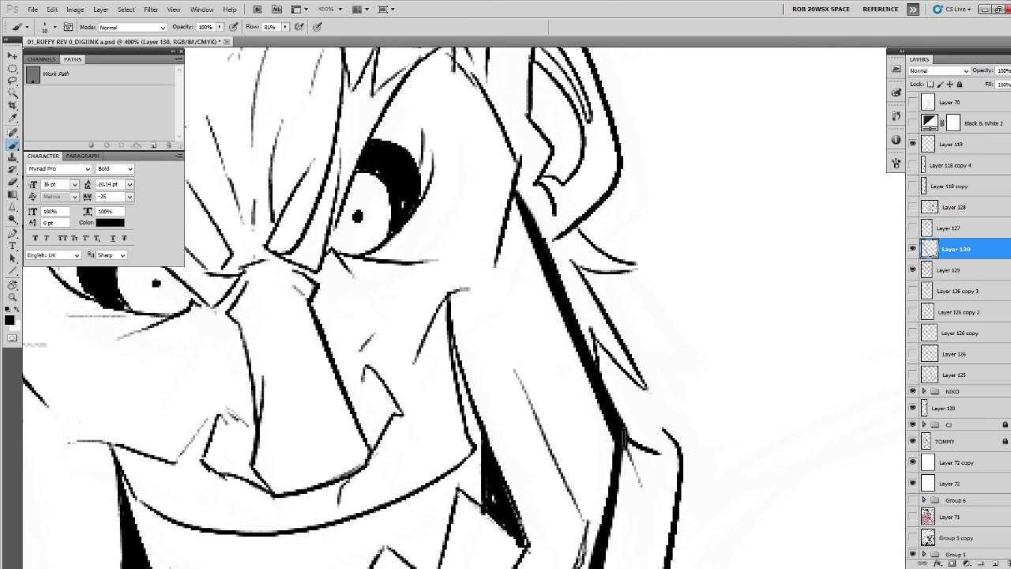
pyautogui.moveTo(589, 346); pyautogui.dragTo(630, 444)
pyautogui.moveTo(631, 439)
pyautogui.mouseDown()
pyautogui.moveTo(633, 353)
pyautogui.moveTo(606, 444)
pyautogui.mouseUp()
pyautogui.moveTo(622, 328); pyautogui.dragTo(626, 434)
pyautogui.moveTo(555, 226); pyautogui.dragTo(615, 392)
pyautogui.moveTo(535, 260)
pyautogui.mouseDown()
pyautogui.moveTo(584, 354)
pyautogui.moveTo(562, 447)
pyautogui.mouseUp()
pyautogui.moveTo(578, 394); pyautogui.dragTo(564, 456)
# Thicken the pointed hair tufts below the wide eye's ear and erase the overshooting tip.
pyautogui.moveTo(550, 236)
pyautogui.mouseDown()
pyautogui.moveTo(539, 305)
pyautogui.moveTo(550, 241)
pyautogui.moveTo(614, 251)
pyautogui.moveTo(678, 410)
pyautogui.moveTo(604, 483)
pyautogui.moveTo(497, 279)
pyautogui.moveTo(601, 286)
pyautogui.mouseUp()
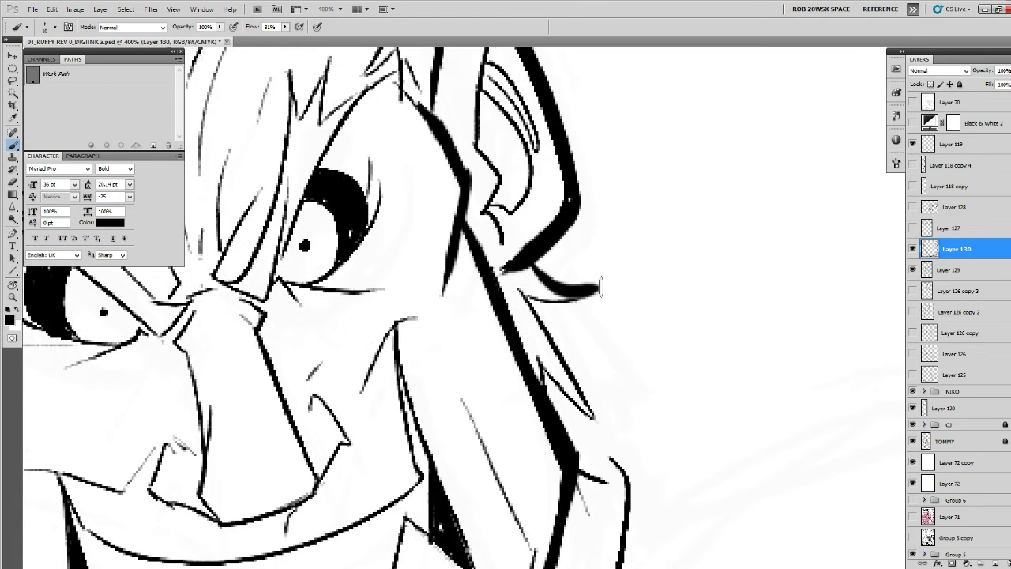
pyautogui.moveTo(517, 292); pyautogui.dragTo(627, 272)
pyautogui.moveTo(552, 313)
pyautogui.mouseDown()
pyautogui.moveTo(557, 264)
pyautogui.moveTo(597, 368)
pyautogui.mouseUp()
pyautogui.press('e')
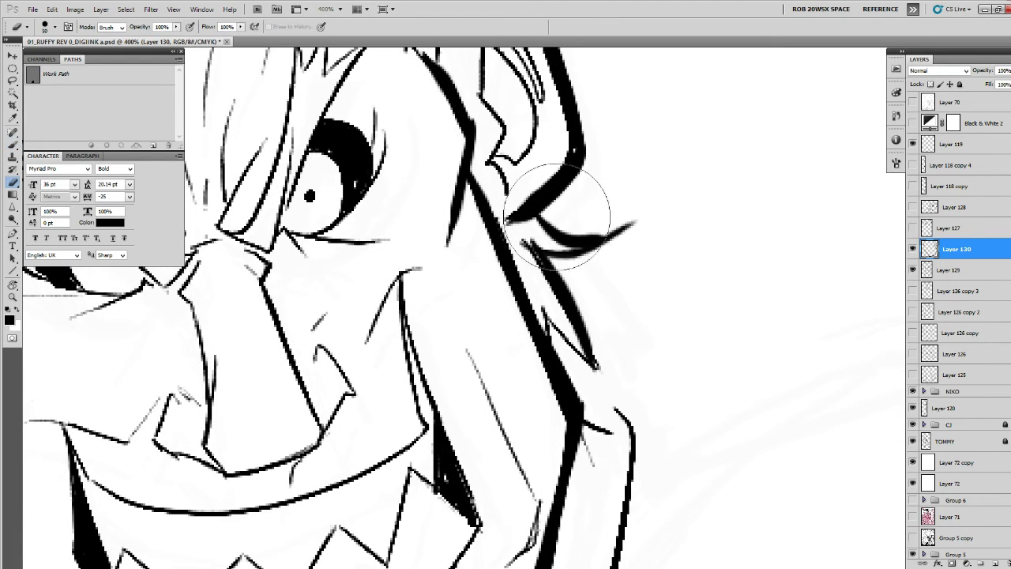
pyautogui.moveTo(589, 229); pyautogui.dragTo(636, 210)
pyautogui.press('b')
pyautogui.moveTo(545, 301)
pyautogui.mouseDown()
pyautogui.moveTo(556, 341)
pyautogui.moveTo(547, 335)
pyautogui.mouseUp()
# Thicken the jagged outer hair outline from above the wide eye's ear toward the front tuft.
pyautogui.moveTo(506, 78)
pyautogui.mouseDown()
pyautogui.moveTo(528, 296)
pyautogui.moveTo(584, 454)
pyautogui.mouseUp()
pyautogui.moveTo(529, 312); pyautogui.dragTo(532, 386)
pyautogui.moveTo(535, 307); pyautogui.dragTo(570, 392)
pyautogui.moveTo(562, 321); pyautogui.dragTo(551, 450)
pyautogui.moveTo(553, 394); pyautogui.dragTo(667, 466)
pyautogui.moveTo(674, 400); pyautogui.dragTo(623, 381)
pyautogui.moveTo(619, 345)
pyautogui.mouseDown()
pyautogui.moveTo(621, 384)
pyautogui.moveTo(714, 450)
pyautogui.moveTo(580, 398)
pyautogui.mouseUp()
pyautogui.moveTo(596, 325); pyautogui.dragTo(573, 400)
pyautogui.moveTo(590, 353)
pyautogui.mouseDown()
pyautogui.moveTo(553, 383)
pyautogui.moveTo(595, 360)
pyautogui.mouseUp()
# Thicken the front tuft's curved strands and the hair spikes beside it on the narrowed eye's side.
pyautogui.moveTo(515, 270)
pyautogui.mouseDown()
pyautogui.moveTo(520, 403)
pyautogui.moveTo(676, 335)
pyautogui.mouseUp()
pyautogui.moveTo(451, 240)
pyautogui.mouseDown()
pyautogui.moveTo(540, 268)
pyautogui.moveTo(621, 372)
pyautogui.mouseUp()
pyautogui.moveTo(508, 336); pyautogui.dragTo(607, 311)
pyautogui.moveTo(511, 273)
pyautogui.mouseDown()
pyautogui.moveTo(662, 302)
pyautogui.moveTo(695, 348)
pyautogui.moveTo(629, 377)
pyautogui.mouseUp()
pyautogui.moveTo(505, 335)
pyautogui.mouseDown()
pyautogui.moveTo(528, 405)
pyautogui.moveTo(596, 407)
pyautogui.mouseUp()
pyautogui.moveTo(548, 424)
pyautogui.mouseDown()
pyautogui.moveTo(530, 442)
pyautogui.moveTo(612, 289)
pyautogui.moveTo(582, 317)
pyautogui.mouseUp()
pyautogui.moveTo(545, 376); pyautogui.dragTo(504, 478)
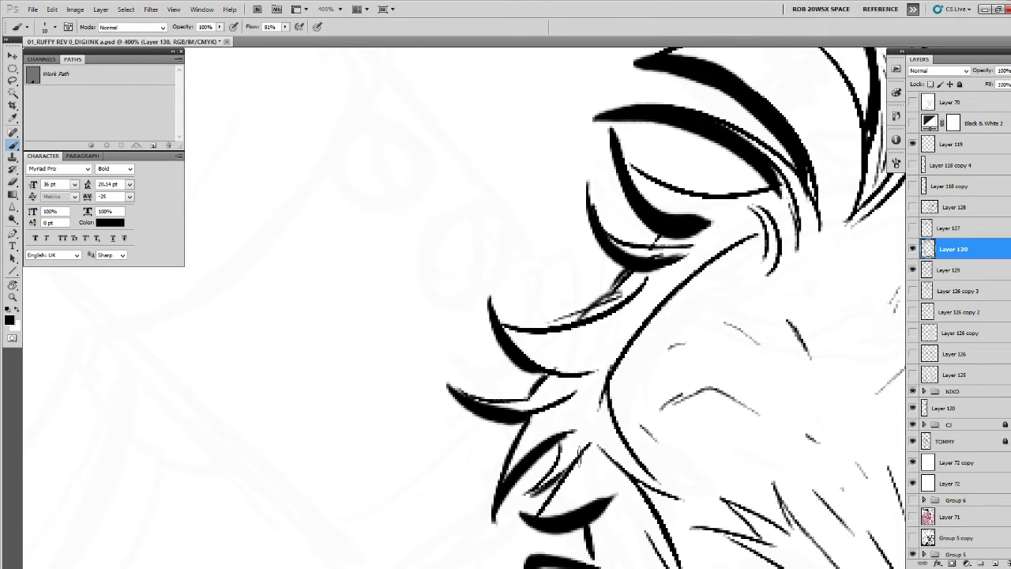
pyautogui.moveTo(741, 433); pyautogui.dragTo(534, 255)
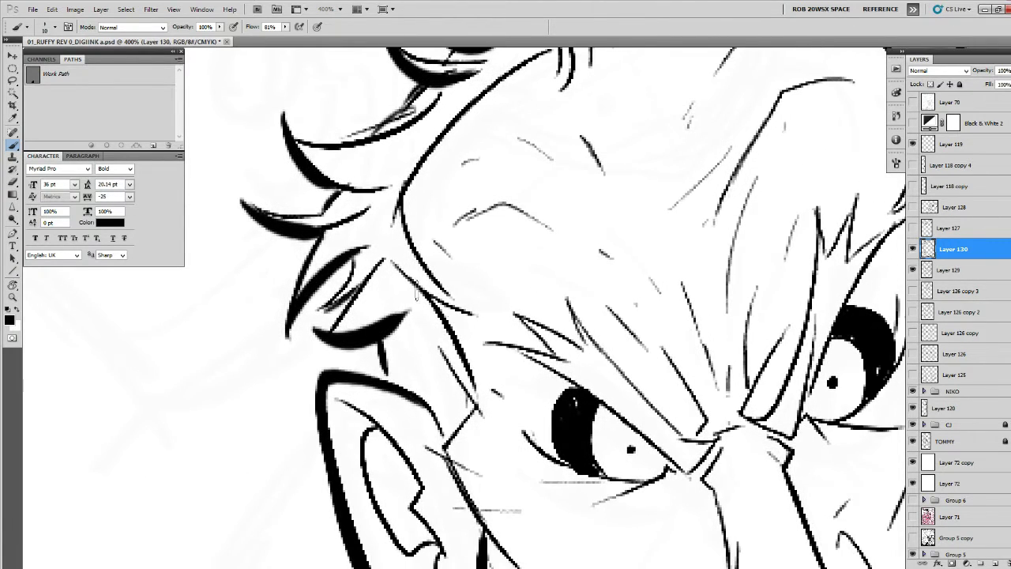
# Thicken the temple hair strand, cheekbone contour and ear-side jaw corner beside the narrowed eye.
pyautogui.moveTo(414, 289)
pyautogui.mouseDown()
pyautogui.moveTo(475, 316)
pyautogui.moveTo(466, 248)
pyautogui.moveTo(474, 335)
pyautogui.mouseUp()
pyautogui.moveTo(481, 340)
pyautogui.mouseDown()
pyautogui.moveTo(467, 250)
pyautogui.moveTo(425, 289)
pyautogui.mouseUp()
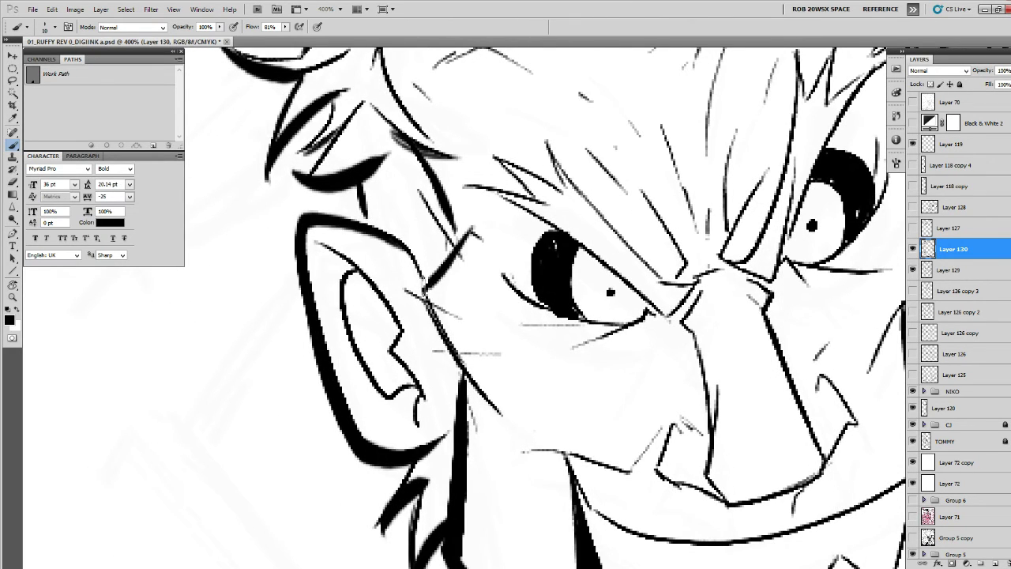
pyautogui.moveTo(501, 422); pyautogui.dragTo(474, 268)
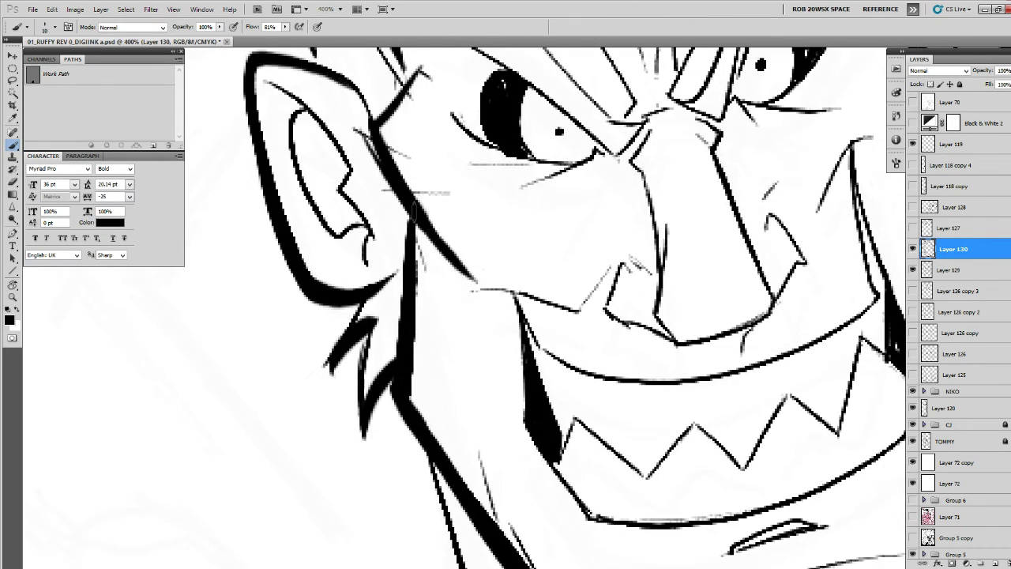
pyautogui.moveTo(415, 316); pyautogui.dragTo(387, 231)
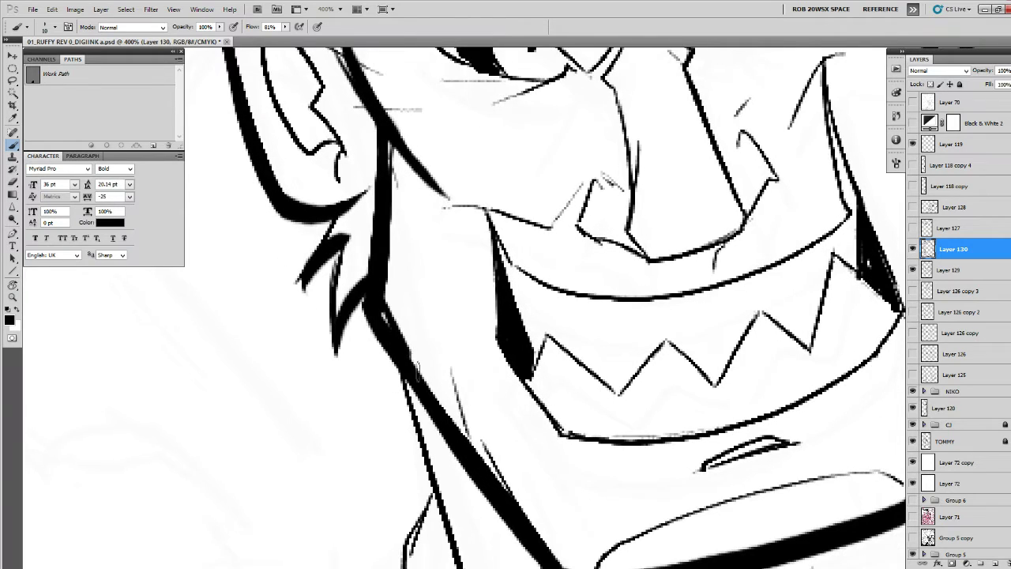
pyautogui.moveTo(418, 370); pyautogui.dragTo(375, 283)
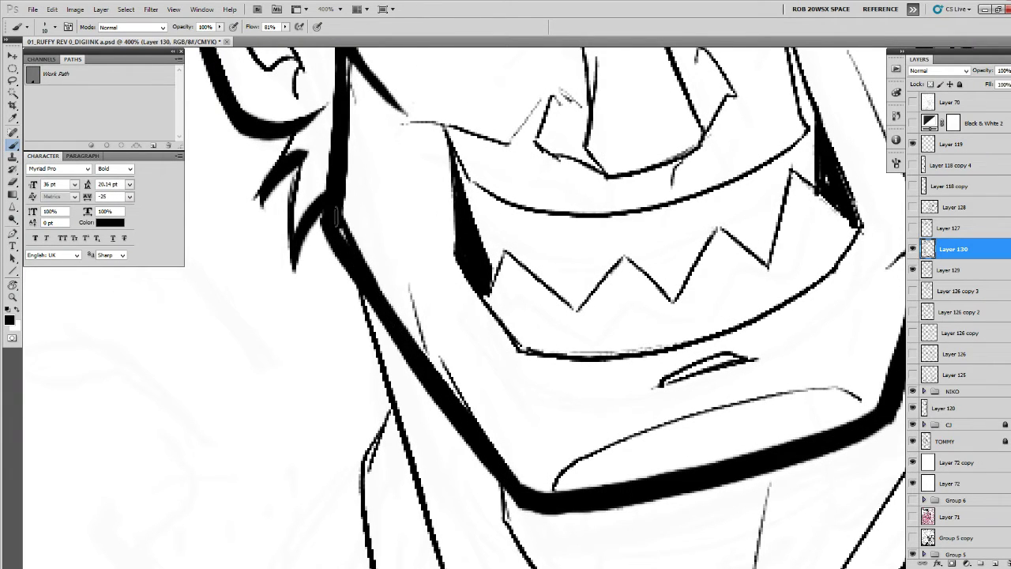
# Thicken the long neck line below the narrowed eye's jaw corner and fill the shadow wedge at the neck's outer edge.
pyautogui.moveTo(448, 388); pyautogui.dragTo(456, 227)
pyautogui.moveTo(379, 151); pyautogui.dragTo(401, 236)
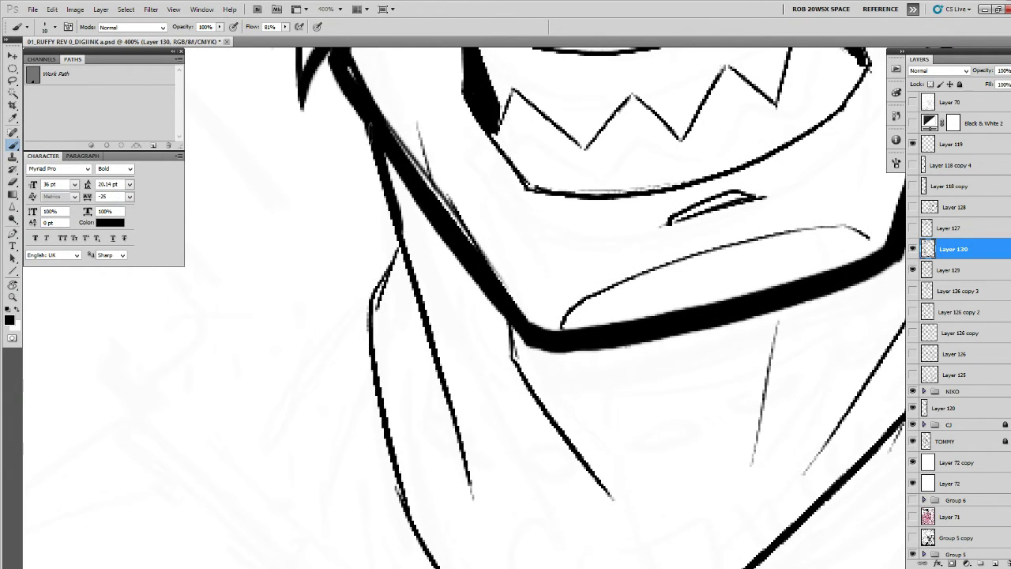
pyautogui.moveTo(382, 170); pyautogui.dragTo(472, 502)
pyautogui.moveTo(399, 235); pyautogui.dragTo(372, 319)
pyautogui.moveTo(406, 256); pyautogui.dragTo(374, 349)
pyautogui.moveTo(378, 254); pyautogui.dragTo(401, 462)
# Thicken the neck crease running down from the chin corner on the narrowed eye's side and add a thin branching line.
pyautogui.moveTo(652, 413); pyautogui.dragTo(578, 376)
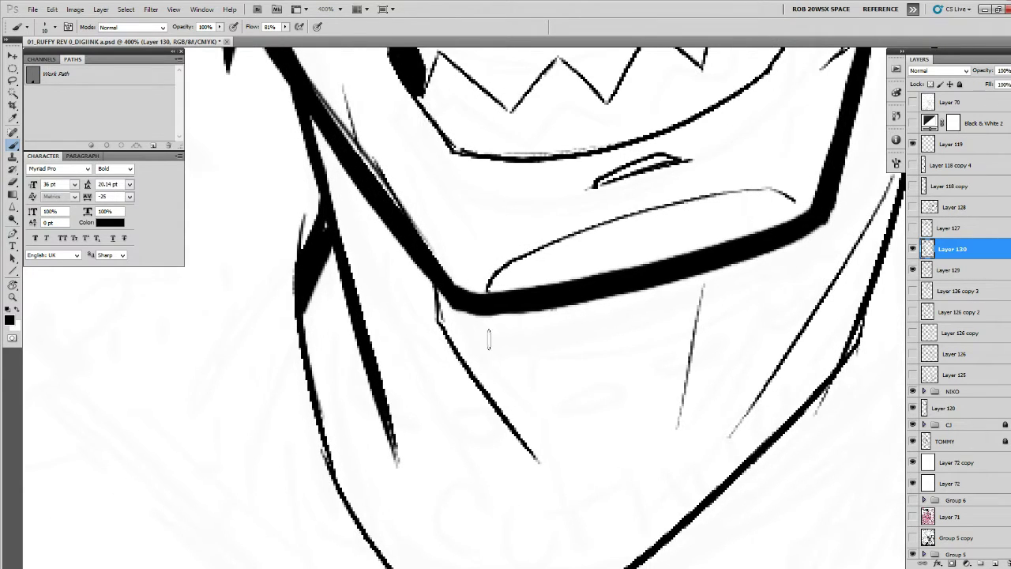
pyautogui.moveTo(425, 256)
pyautogui.mouseDown()
pyautogui.moveTo(430, 309)
pyautogui.moveTo(554, 478)
pyautogui.mouseUp()
pyautogui.moveTo(460, 370); pyautogui.dragTo(517, 494)
pyautogui.moveTo(481, 442); pyautogui.dragTo(463, 368)
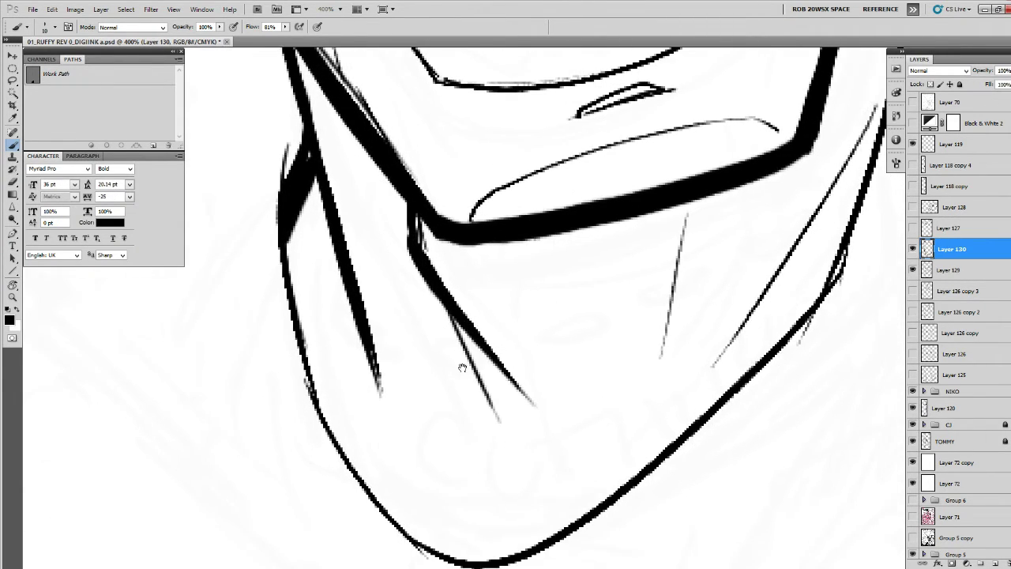
pyautogui.moveTo(344, 167); pyautogui.dragTo(462, 474)
# Thicken the neck creases and the long neck shadow beneath the jaw on the wide eye's side.
pyautogui.moveTo(638, 407); pyautogui.dragTo(618, 432)
pyautogui.moveTo(669, 236); pyautogui.dragTo(621, 420)
pyautogui.moveTo(700, 346); pyautogui.dragTo(582, 382)
pyautogui.moveTo(678, 257); pyautogui.dragTo(528, 475)
pyautogui.moveTo(741, 144); pyautogui.dragTo(590, 401)
pyautogui.moveTo(695, 223); pyautogui.dragTo(602, 314)
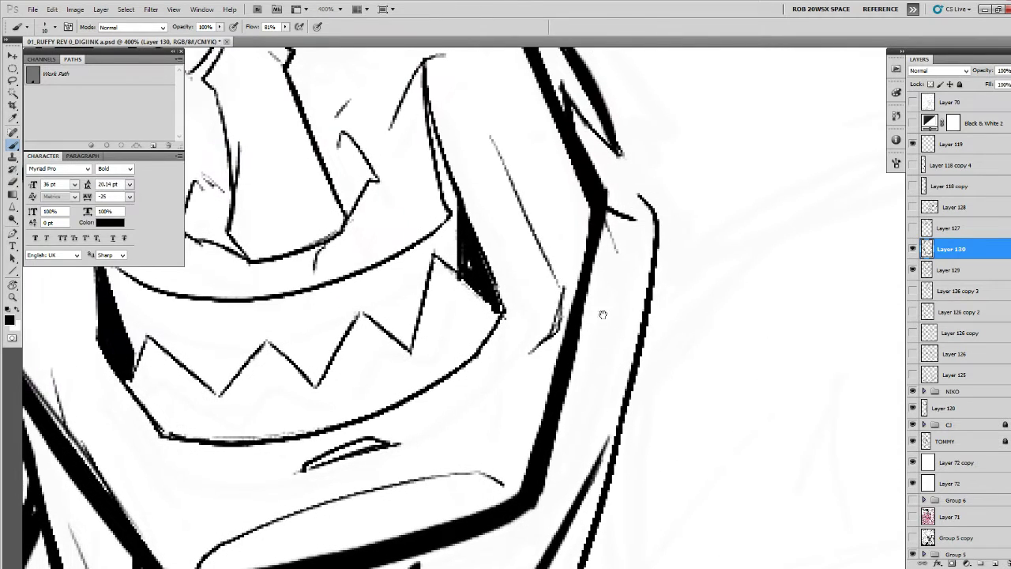
# Thicken the jaw edge and the upper neck contour below the hair tufts on the wide eye's side.
pyautogui.moveTo(603, 211)
pyautogui.mouseDown()
pyautogui.moveTo(624, 173)
pyautogui.moveTo(547, 483)
pyautogui.mouseUp()
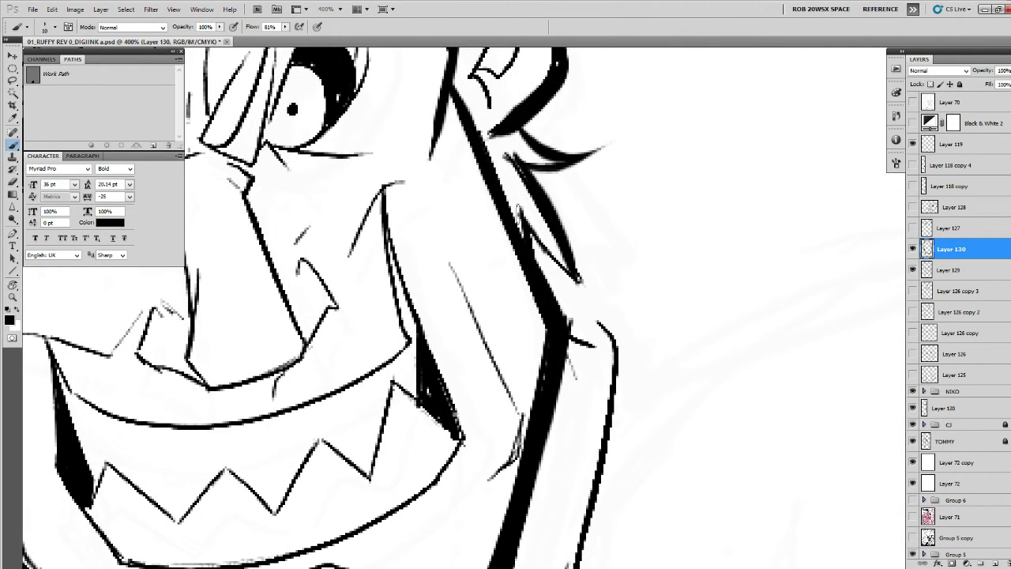
pyautogui.moveTo(519, 210)
pyautogui.mouseDown()
pyautogui.moveTo(567, 323)
pyautogui.moveTo(615, 343)
pyautogui.moveTo(577, 228)
pyautogui.mouseUp()
pyautogui.moveTo(548, 188)
pyautogui.mouseDown()
pyautogui.moveTo(586, 228)
pyautogui.moveTo(537, 477)
pyautogui.mouseUp()
pyautogui.moveTo(453, 212); pyautogui.dragTo(693, 514)
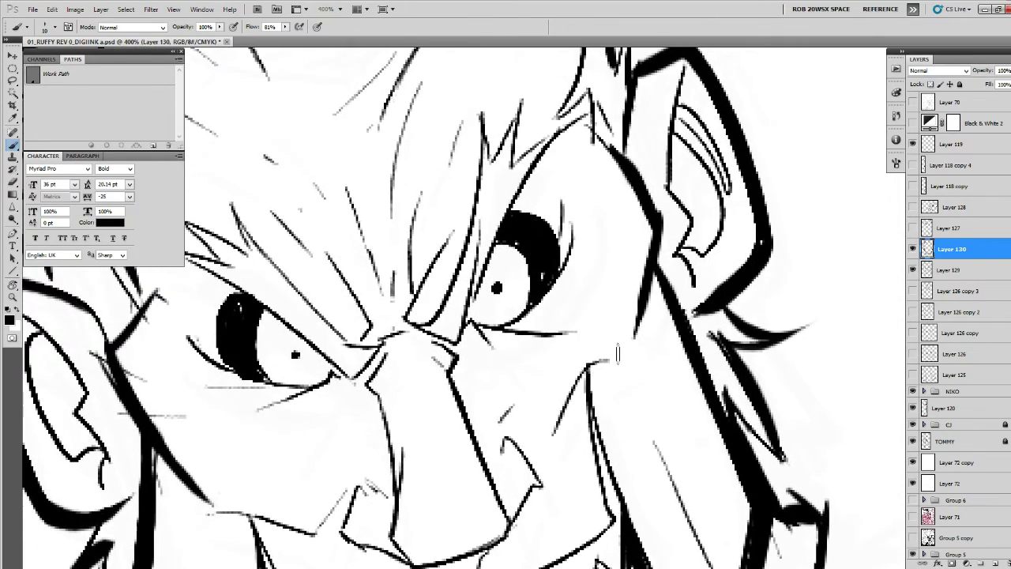
# Fill the wide eye's pointed eyebrow solid black from the nose bridge up to its spiky tips.
pyautogui.moveTo(618, 354); pyautogui.dragTo(634, 354)
pyautogui.moveTo(578, 356); pyautogui.dragTo(606, 408)
pyautogui.moveTo(555, 293); pyautogui.dragTo(545, 345)
pyautogui.moveTo(436, 431)
pyautogui.mouseDown()
pyautogui.moveTo(458, 439)
pyautogui.moveTo(480, 386)
pyautogui.moveTo(470, 440)
pyautogui.mouseUp()
pyautogui.moveTo(498, 356)
pyautogui.mouseDown()
pyautogui.moveTo(503, 243)
pyautogui.moveTo(495, 355)
pyautogui.mouseUp()
pyautogui.moveTo(534, 221); pyautogui.dragTo(505, 294)
pyautogui.moveTo(525, 246)
pyautogui.mouseDown()
pyautogui.moveTo(504, 326)
pyautogui.moveTo(575, 234)
pyautogui.moveTo(505, 351)
pyautogui.mouseUp()
pyautogui.moveTo(537, 277); pyautogui.dragTo(506, 363)
pyautogui.moveTo(387, 406); pyautogui.dragTo(448, 391)
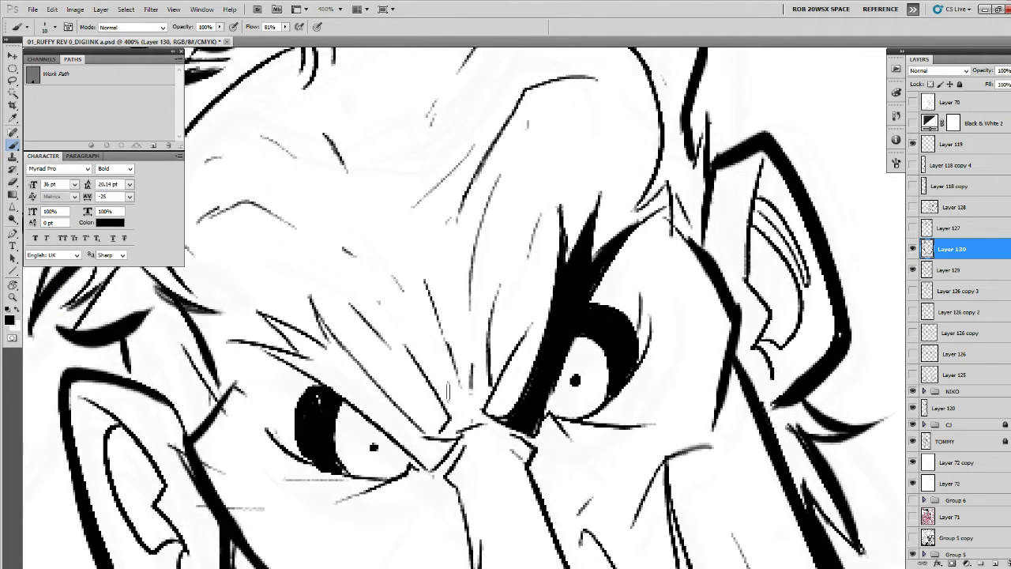
# Fill the spiky outer tufts of the narrowed eye's eyebrow with black.
pyautogui.moveTo(255, 347); pyautogui.dragTo(359, 399)
pyautogui.moveTo(264, 316); pyautogui.dragTo(356, 399)
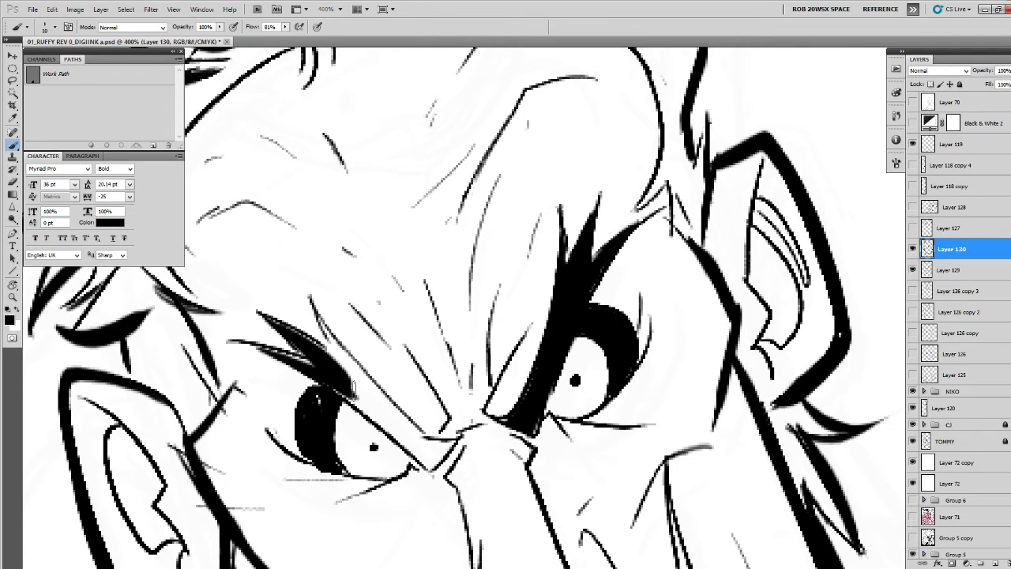
pyautogui.moveTo(300, 326); pyautogui.dragTo(367, 397)
pyautogui.moveTo(315, 306); pyautogui.dragTo(383, 402)
pyautogui.moveTo(324, 342); pyautogui.dragTo(390, 415)
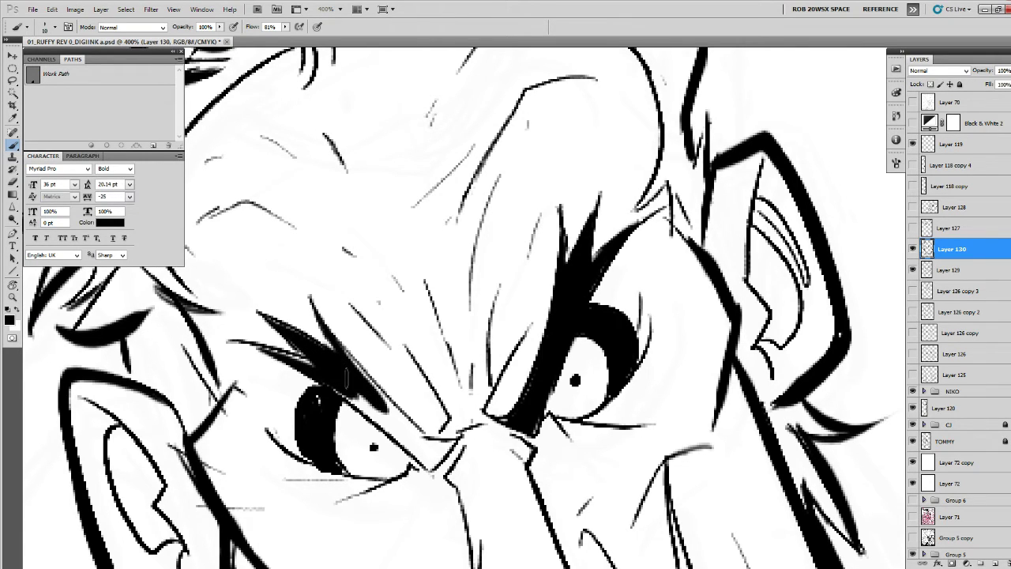
# Extend the narrowed eye's solid black eyebrow down to the nose bridge and close the gaps between its tufts.
pyautogui.moveTo(328, 373); pyautogui.dragTo(407, 440)
pyautogui.moveTo(352, 360); pyautogui.dragTo(416, 445)
pyautogui.moveTo(397, 405)
pyautogui.mouseDown()
pyautogui.moveTo(444, 460)
pyautogui.moveTo(441, 449)
pyautogui.moveTo(437, 463)
pyautogui.moveTo(376, 417)
pyautogui.moveTo(439, 472)
pyautogui.mouseUp()
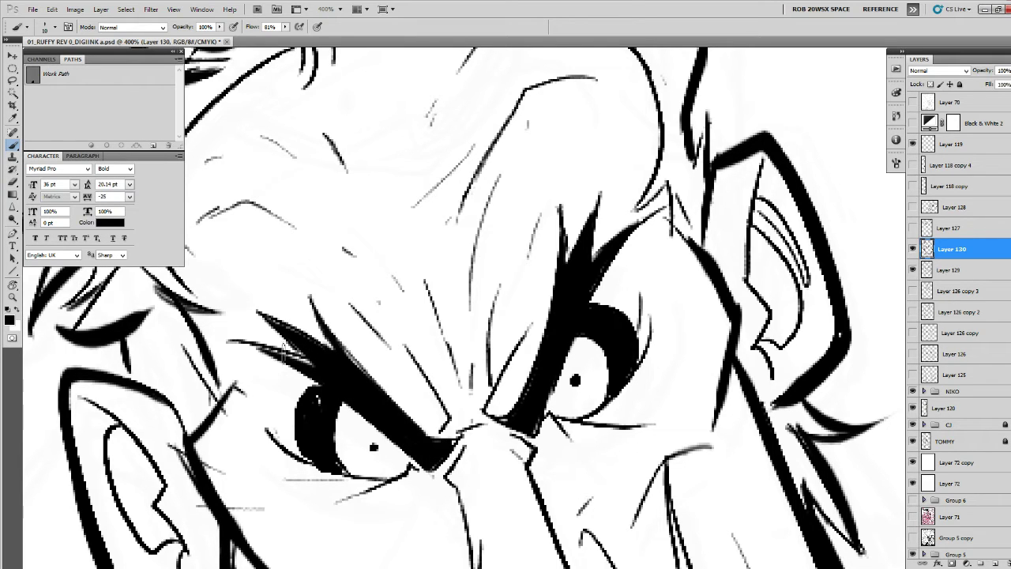
pyautogui.moveTo(267, 340)
pyautogui.mouseDown()
pyautogui.moveTo(304, 359)
pyautogui.moveTo(267, 330)
pyautogui.moveTo(282, 328)
pyautogui.moveTo(344, 370)
pyautogui.mouseUp()
pyautogui.moveTo(321, 324); pyautogui.dragTo(383, 403)
# Trim the inner edge of the narrowed eye's iris into a curve with white, and restore black as the painting colour.
pyautogui.moveTo(354, 366); pyautogui.dragTo(365, 275)
pyautogui.press('x')
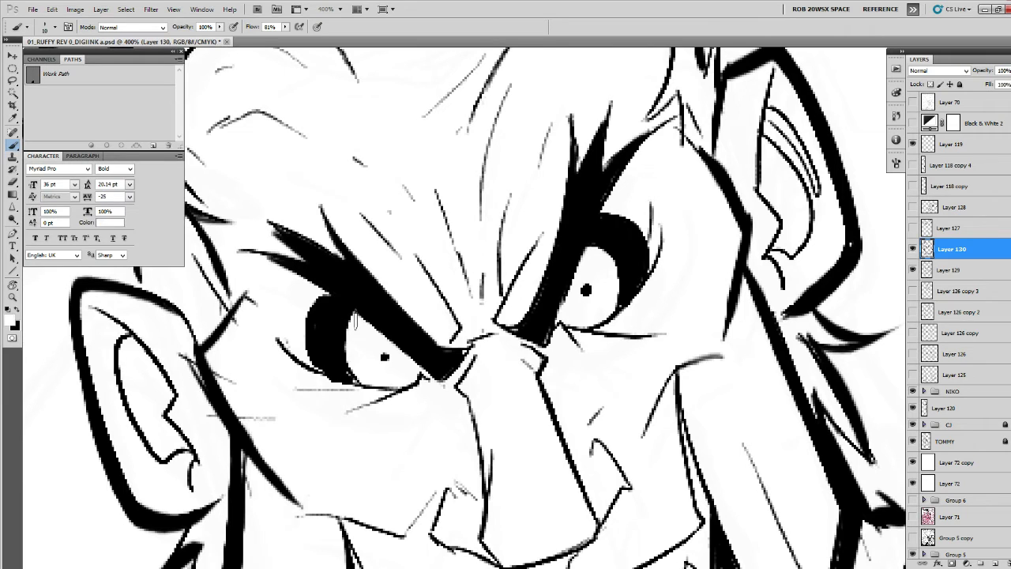
pyautogui.moveTo(353, 314); pyautogui.dragTo(343, 357)
pyautogui.press('x')
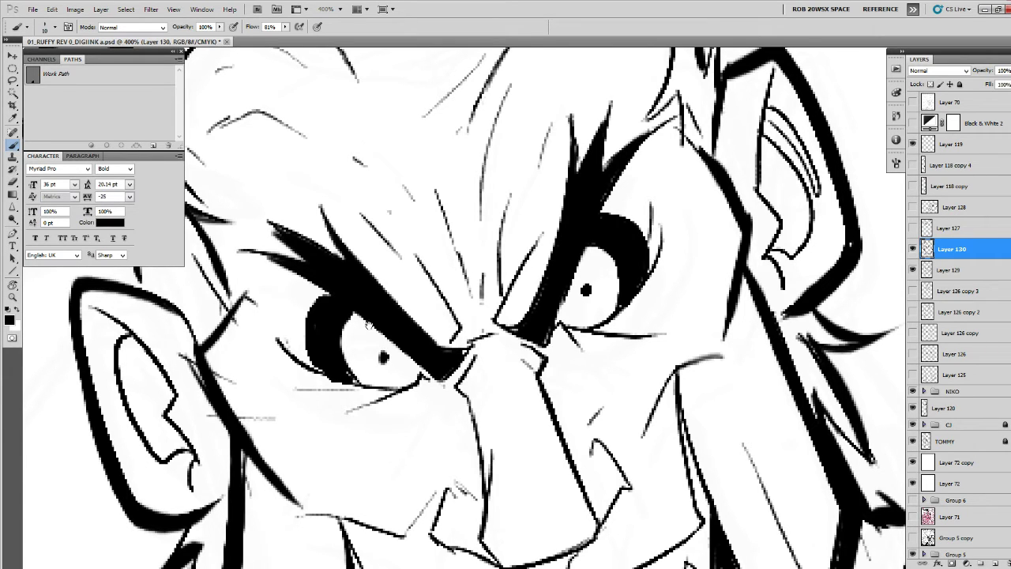
# Reinforce the ear's upper and outer edges, inner ear fold and jaw corner on the narrowed eye's side.
pyautogui.moveTo(367, 324); pyautogui.dragTo(604, 239)
pyautogui.moveTo(446, 202); pyautogui.dragTo(455, 302)
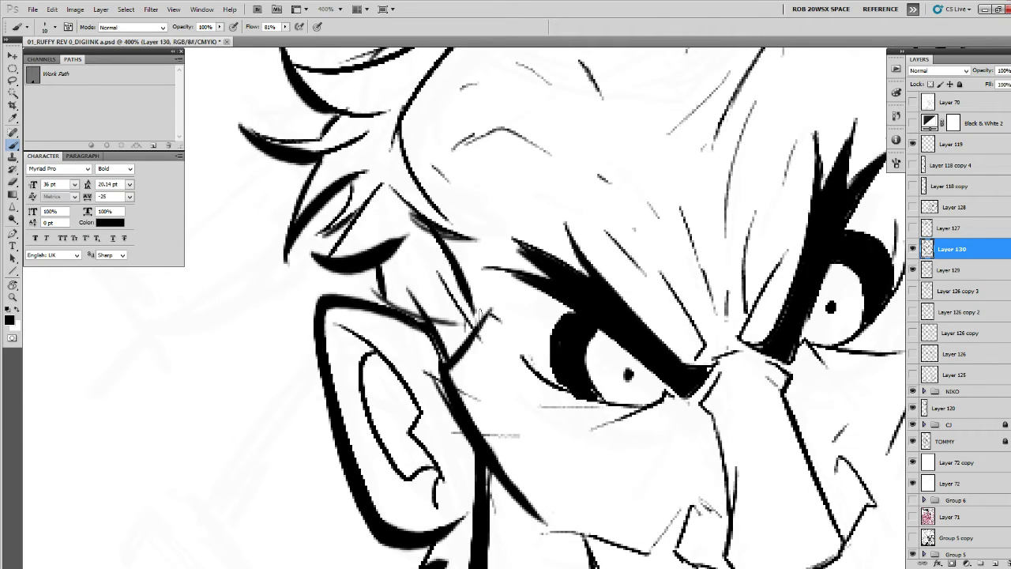
pyautogui.moveTo(439, 363); pyautogui.dragTo(421, 289)
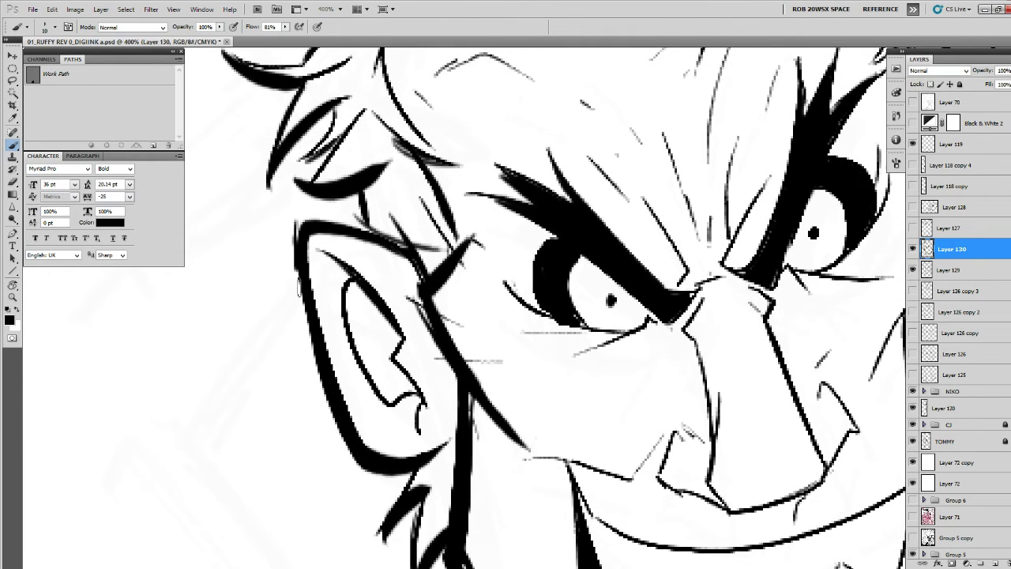
pyautogui.moveTo(393, 476); pyautogui.dragTo(375, 304)
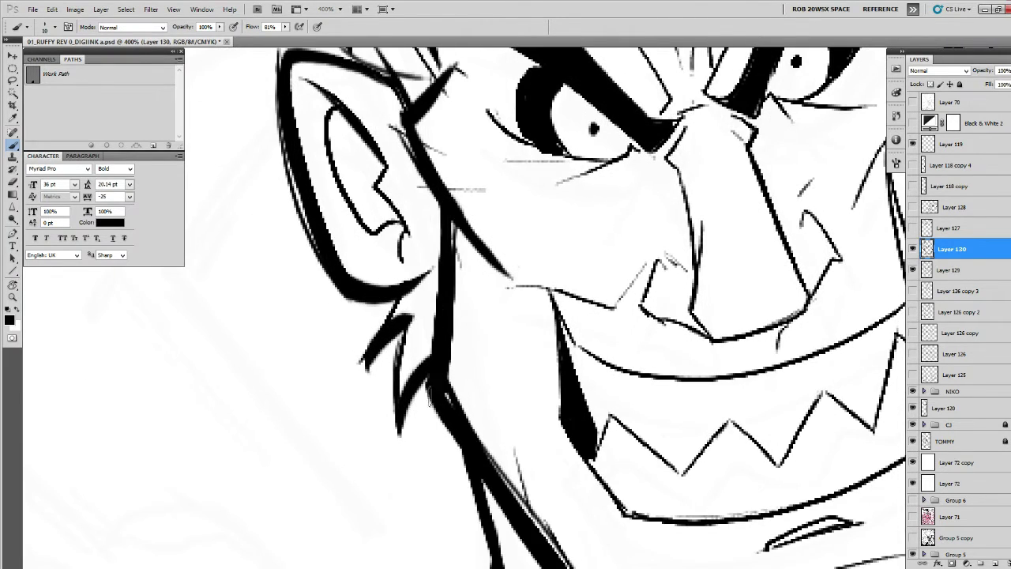
pyautogui.moveTo(421, 382); pyautogui.dragTo(463, 453)
# Reinforce the cheek, temple and forehead hairline contours on the wide eye's side, including the sideburn strands by the ear.
pyautogui.moveTo(675, 438)
pyautogui.mouseDown()
pyautogui.moveTo(466, 431)
pyautogui.moveTo(315, 539)
pyautogui.mouseUp()
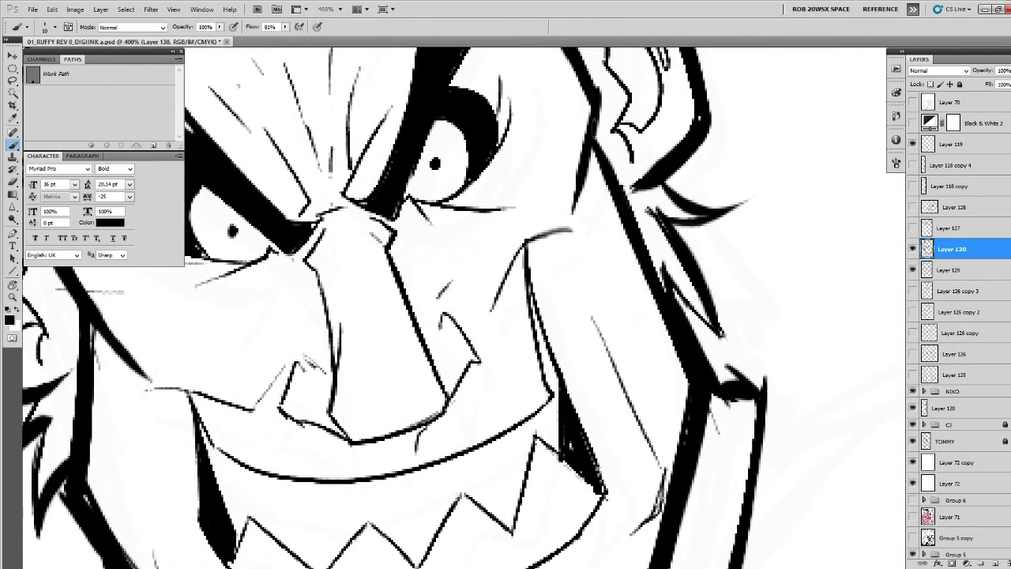
pyautogui.moveTo(593, 129); pyautogui.dragTo(699, 372)
pyautogui.moveTo(634, 218); pyautogui.dragTo(672, 427)
pyautogui.moveTo(630, 322); pyautogui.dragTo(611, 284)
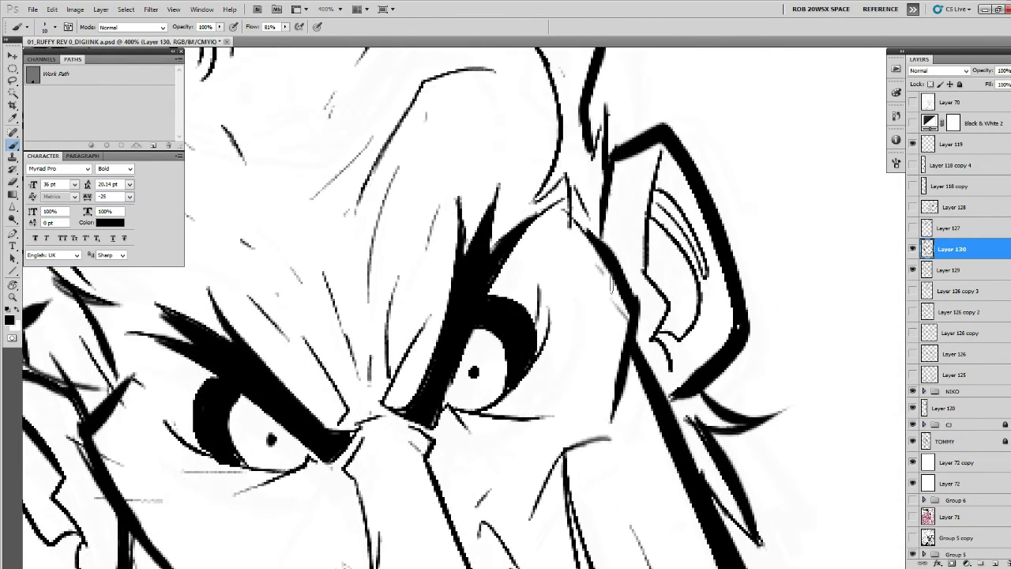
pyautogui.moveTo(576, 125); pyautogui.dragTo(602, 314)
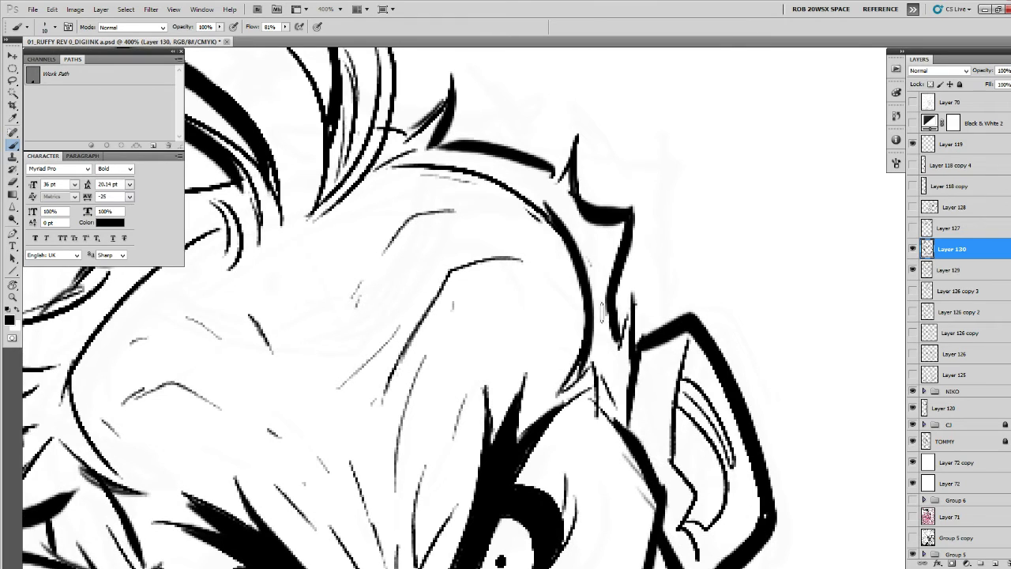
pyautogui.moveTo(637, 454); pyautogui.dragTo(727, 563)
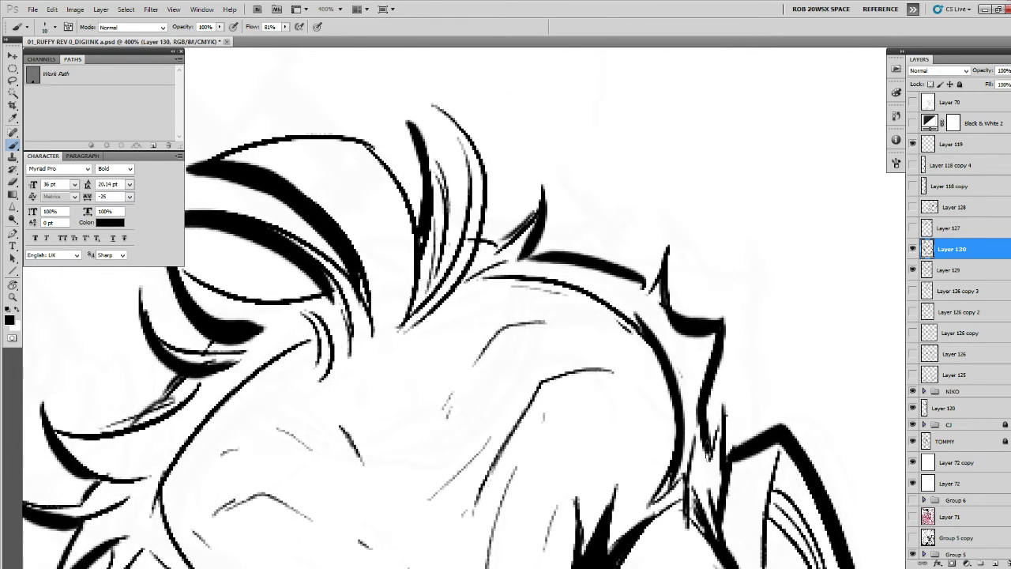
# Thicken the upright hair strands at the centre of the front tuft with tapered strokes.
pyautogui.moveTo(667, 339); pyautogui.dragTo(758, 321)
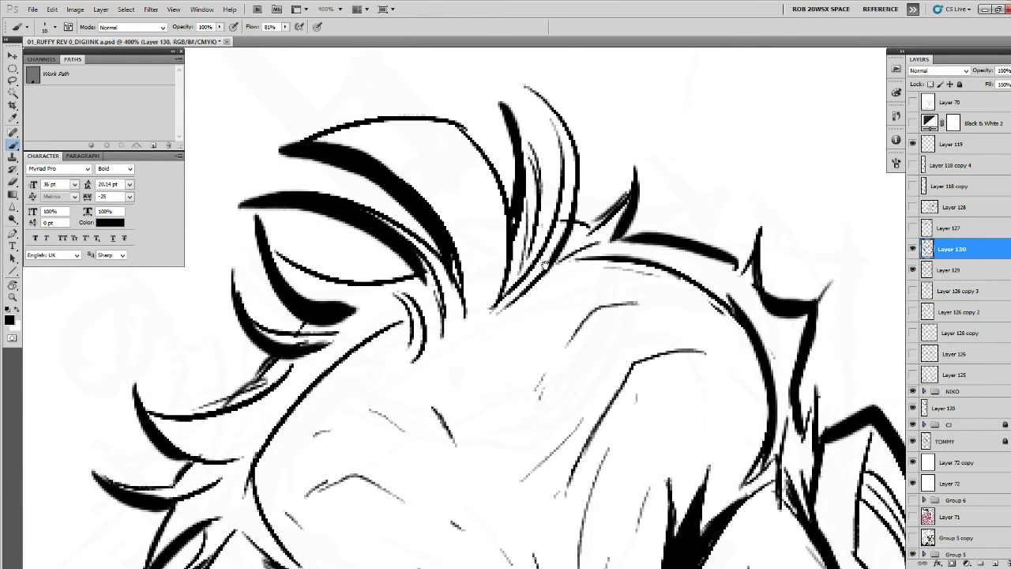
pyautogui.moveTo(545, 265); pyautogui.dragTo(520, 375)
pyautogui.moveTo(494, 192); pyautogui.dragTo(532, 343)
pyautogui.moveTo(469, 208); pyautogui.dragTo(511, 295)
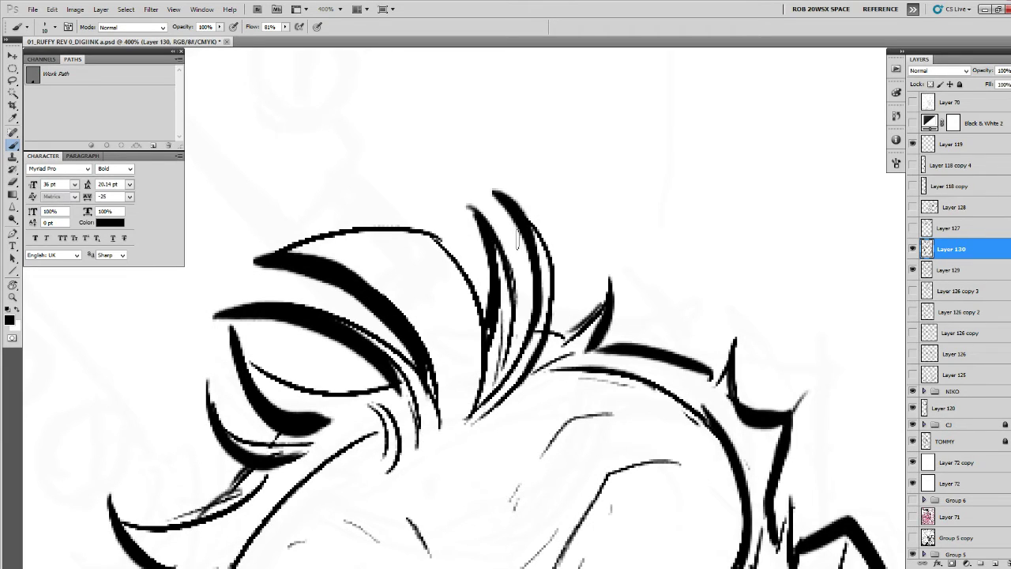
# Thicken the front tuft's topmost arching strand and taper it to a point at its outer tip.
pyautogui.moveTo(491, 189)
pyautogui.mouseDown()
pyautogui.moveTo(547, 330)
pyautogui.moveTo(721, 334)
pyautogui.mouseUp()
pyautogui.moveTo(661, 330)
pyautogui.mouseDown()
pyautogui.moveTo(536, 251)
pyautogui.moveTo(404, 298)
pyautogui.mouseUp()
pyautogui.moveTo(406, 296)
pyautogui.mouseDown()
pyautogui.moveTo(503, 240)
pyautogui.moveTo(659, 352)
pyautogui.mouseUp()
pyautogui.moveTo(444, 290); pyautogui.dragTo(609, 422)
# Examine the head's line weight against the neighbouring characters in the group, and return to a close view of the face.
pyautogui.press('z')
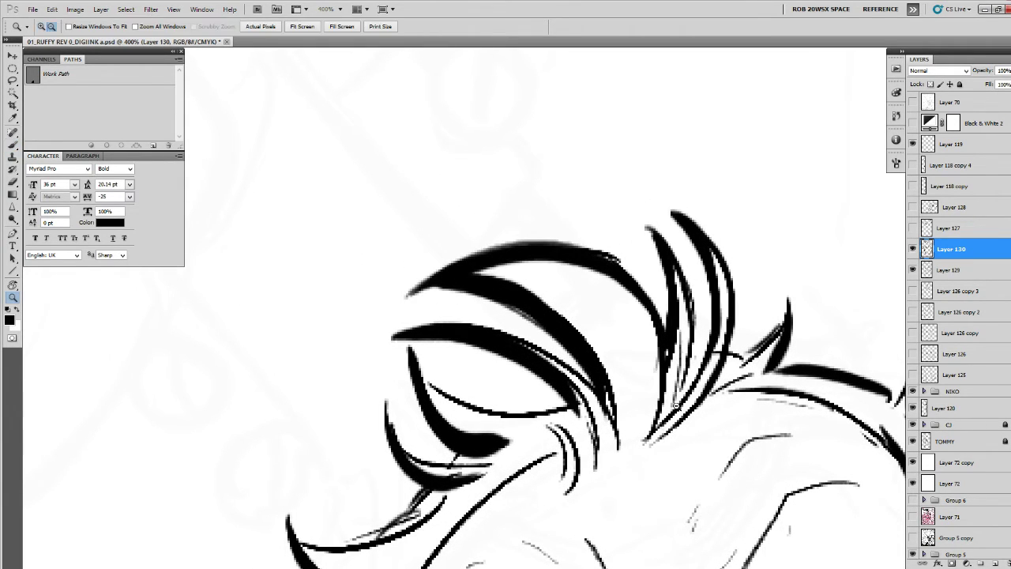
pyautogui.keyDown('alt'); pyautogui.click(676, 406); pyautogui.keyUp('alt')
pyautogui.keyDown('alt'); pyautogui.click(676, 406); pyautogui.keyUp('alt')
pyautogui.keyDown('alt'); pyautogui.click(678, 409); pyautogui.keyUp('alt')
pyautogui.keyDown('alt'); pyautogui.click(679, 411); pyautogui.keyUp('alt')
pyautogui.moveTo(741, 474); pyautogui.dragTo(612, 214)
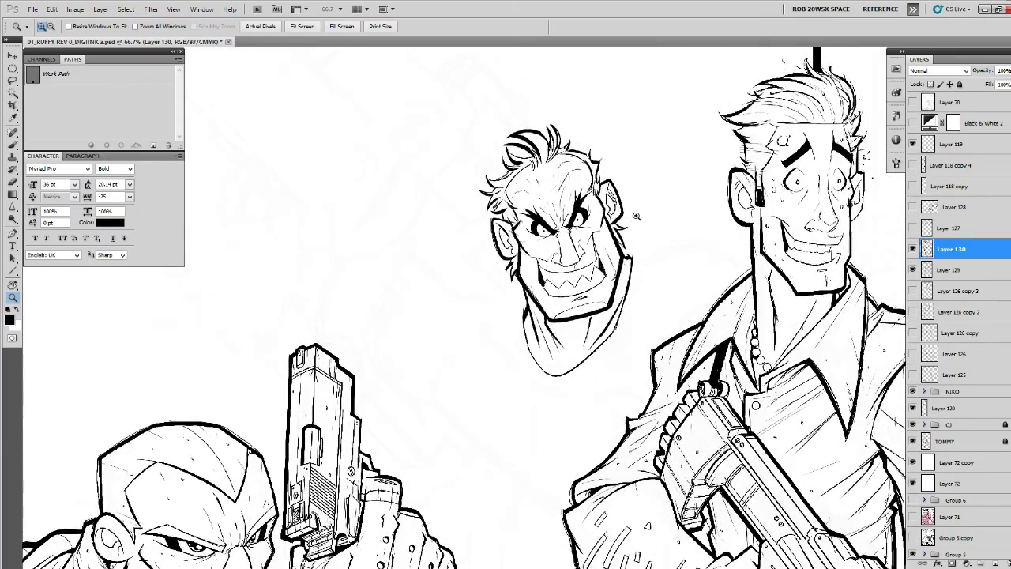
pyautogui.keyDown('alt'); pyautogui.click(635, 221); pyautogui.keyUp('alt')
pyautogui.click(616, 247)
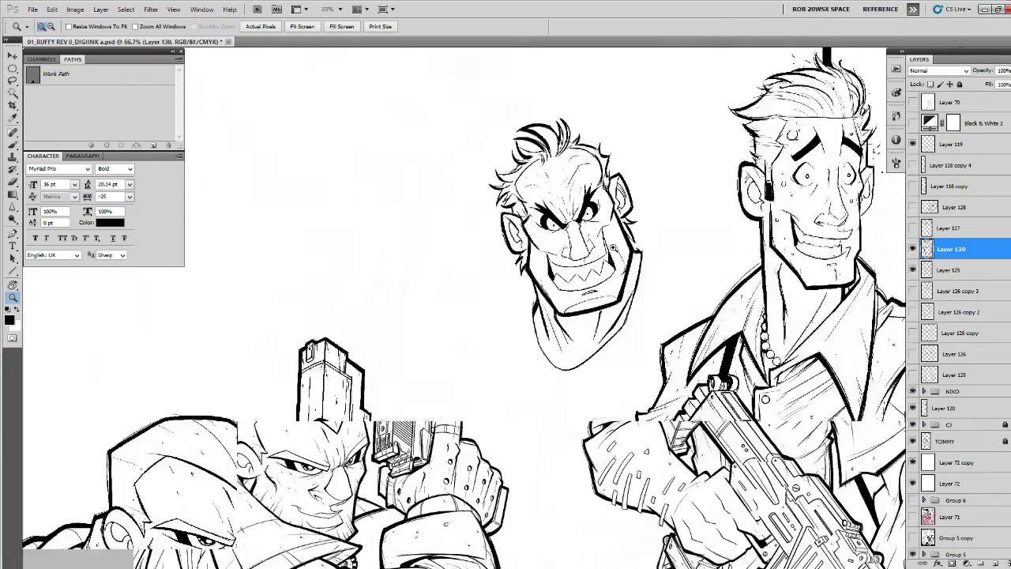
pyautogui.click(613, 247)
pyautogui.click(613, 247)
# Add a new layer and reinforce the nose's side, tip and nostril contours with a finer brush.
pyautogui.press('b')
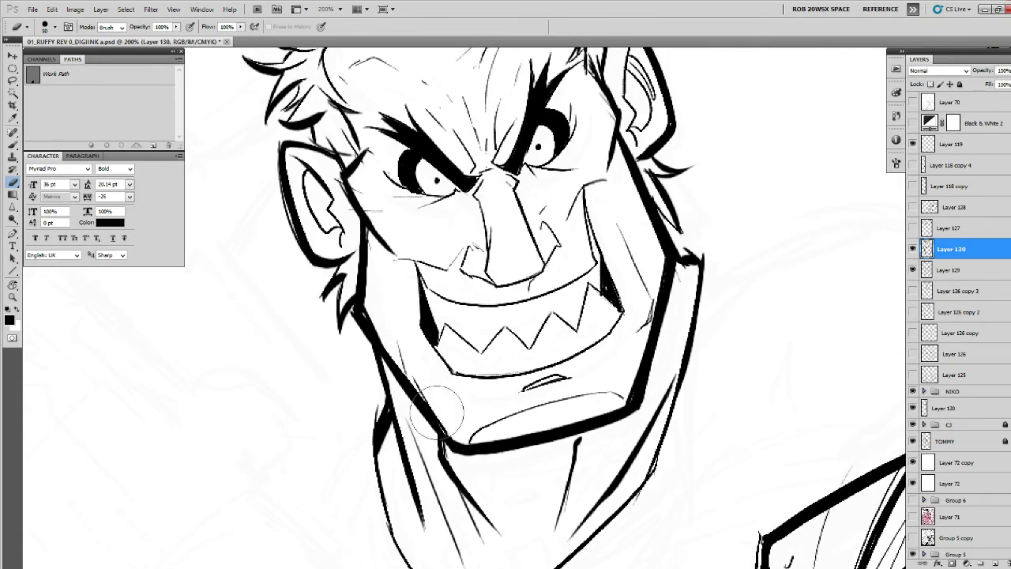
pyautogui.press('v')
pyautogui.press('b')
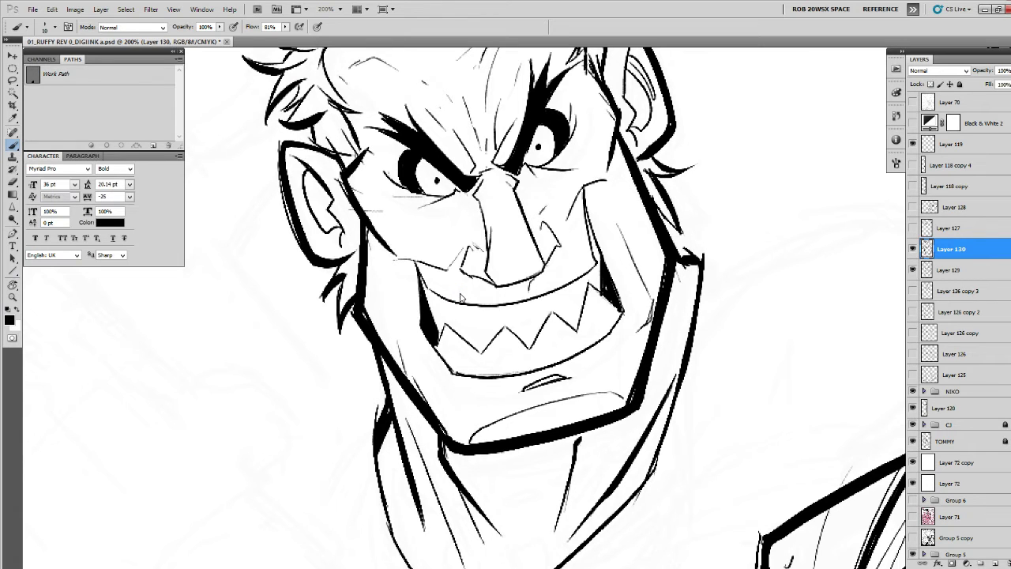
pyautogui.click(995, 562)
pyautogui.moveTo(649, 360); pyautogui.dragTo(665, 454)
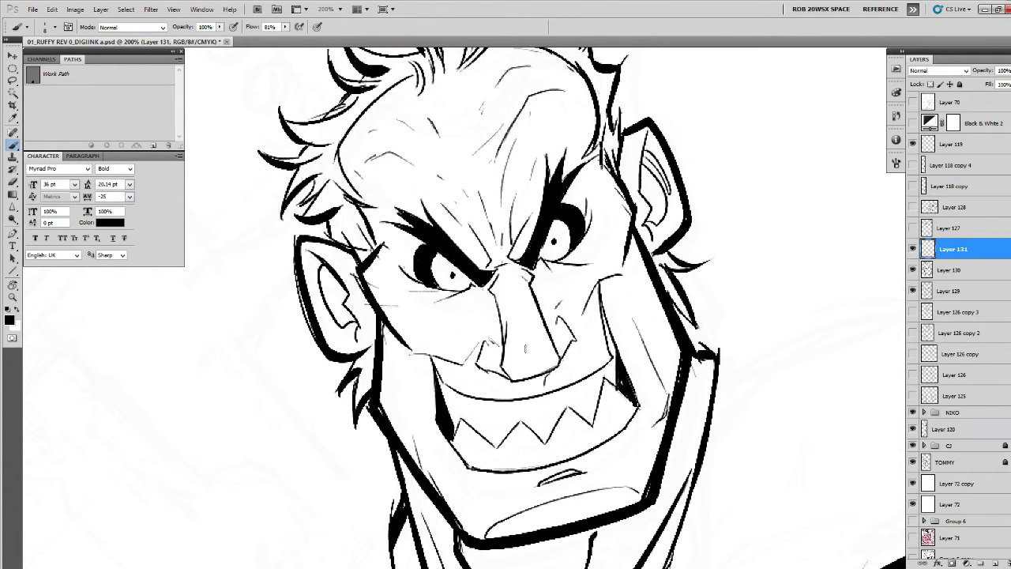
pyautogui.keyDown('ctrl'); pyautogui.click(517, 341); pyautogui.keyUp('ctrl')
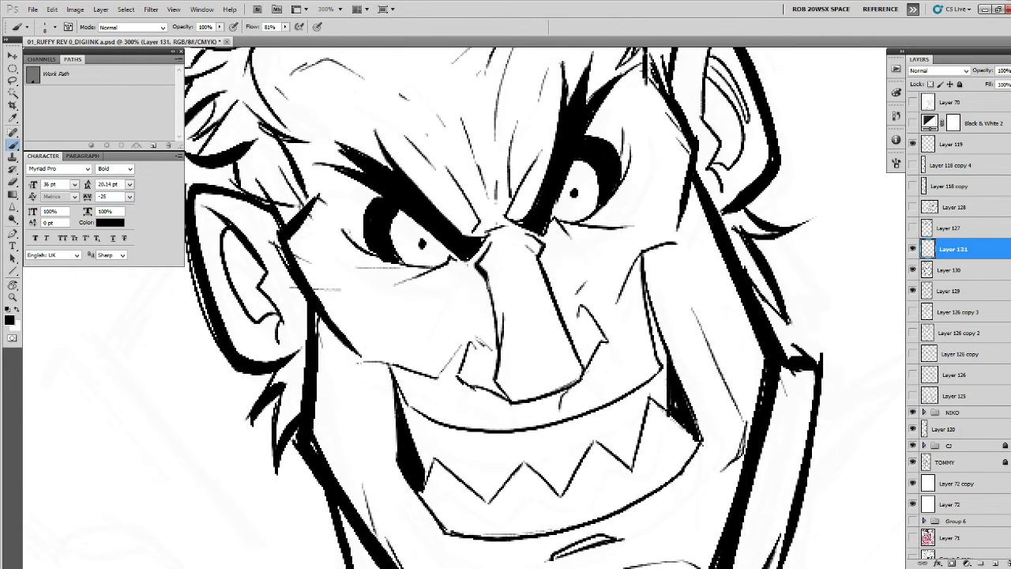
pyautogui.moveTo(486, 278); pyautogui.dragTo(498, 358)
pyautogui.moveTo(487, 349)
pyautogui.mouseDown()
pyautogui.moveTo(459, 376)
pyautogui.moveTo(509, 403)
pyautogui.mouseUp()
pyautogui.moveTo(572, 340); pyautogui.dragTo(573, 381)
pyautogui.moveTo(446, 414)
pyautogui.mouseDown()
pyautogui.moveTo(532, 386)
pyautogui.moveTo(493, 426)
pyautogui.mouseUp()
pyautogui.moveTo(522, 374)
pyautogui.mouseDown()
pyautogui.moveTo(516, 451)
pyautogui.moveTo(613, 396)
pyautogui.moveTo(537, 377)
pyautogui.mouseUp()
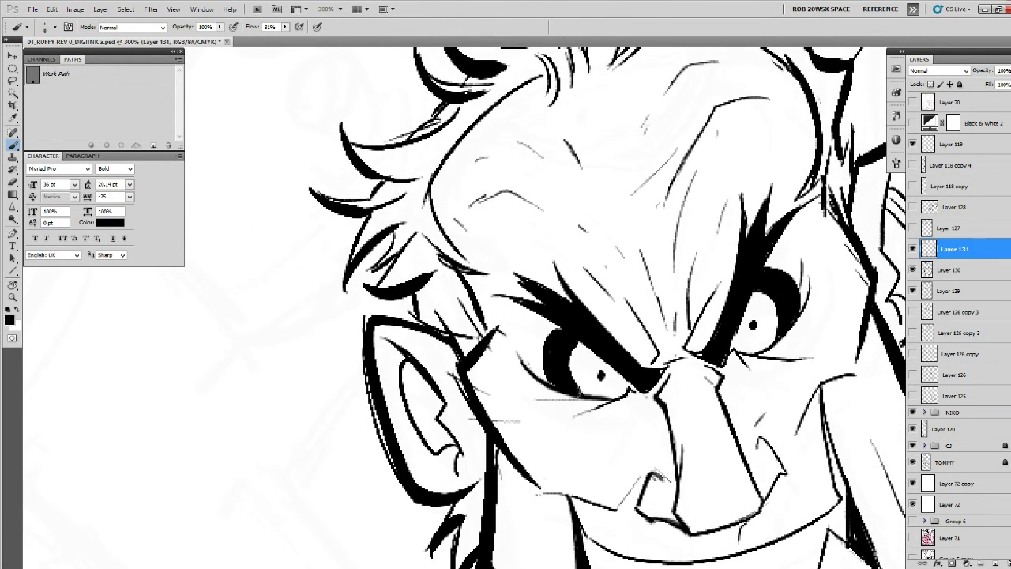
# Darken the crease under the narrowed eye and add small skin marks and short hatch lines on the cheekbone toward the ear.
pyautogui.moveTo(630, 389); pyautogui.dragTo(565, 419)
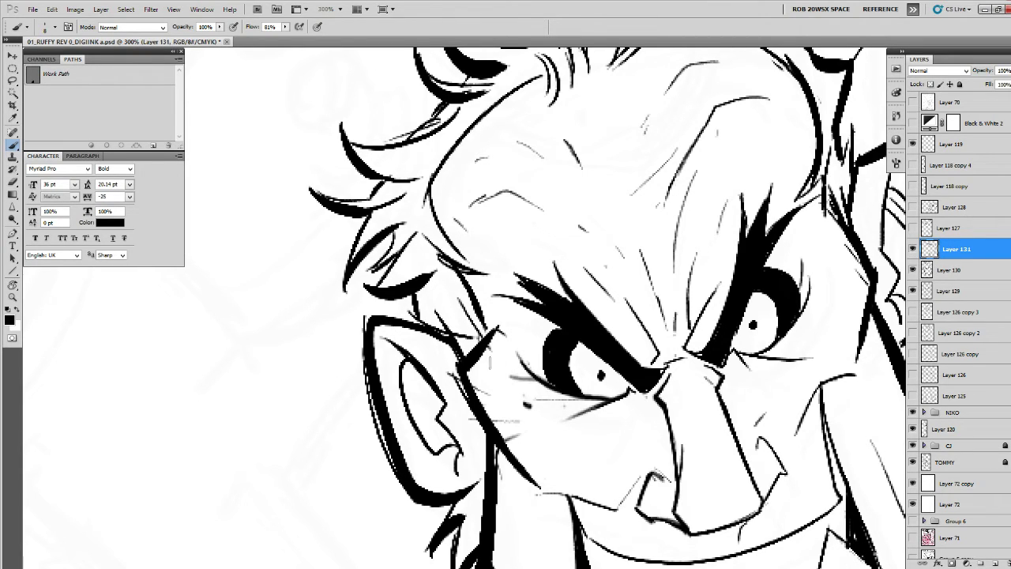
pyautogui.moveTo(473, 368); pyautogui.dragTo(506, 447)
pyautogui.moveTo(413, 324); pyautogui.dragTo(452, 377)
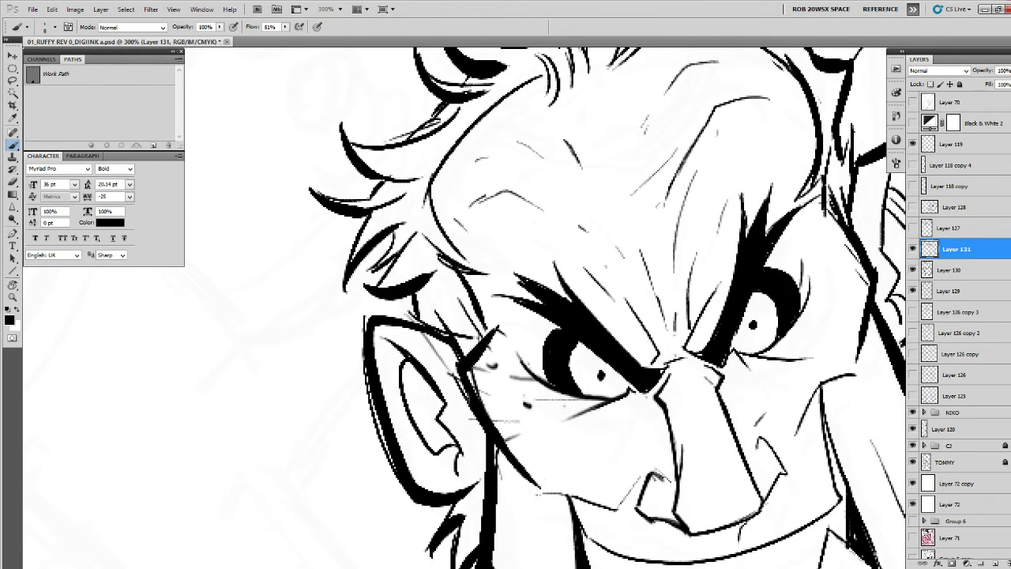
# Add thin crease and hatch lines to the cheeks and along the sides of the grinning man's jaw.
pyautogui.moveTo(667, 422); pyautogui.dragTo(691, 500)
pyautogui.moveTo(453, 403); pyautogui.dragTo(501, 410)
pyautogui.moveTo(439, 372); pyautogui.dragTo(449, 404)
pyautogui.moveTo(670, 403); pyautogui.dragTo(569, 396)
pyautogui.moveTo(773, 406)
pyautogui.mouseDown()
pyautogui.moveTo(645, 399)
pyautogui.moveTo(664, 393)
pyautogui.mouseUp()
pyautogui.moveTo(640, 299)
pyautogui.mouseDown()
pyautogui.moveTo(641, 337)
pyautogui.moveTo(642, 300)
pyautogui.mouseUp()
pyautogui.moveTo(654, 407)
pyautogui.mouseDown()
pyautogui.moveTo(658, 347)
pyautogui.moveTo(673, 328)
pyautogui.mouseUp()
pyautogui.moveTo(686, 403)
pyautogui.mouseDown()
pyautogui.moveTo(640, 308)
pyautogui.moveTo(573, 240)
pyautogui.mouseUp()
pyautogui.moveTo(635, 371); pyautogui.dragTo(583, 284)
pyautogui.moveTo(656, 406); pyautogui.dragTo(649, 305)
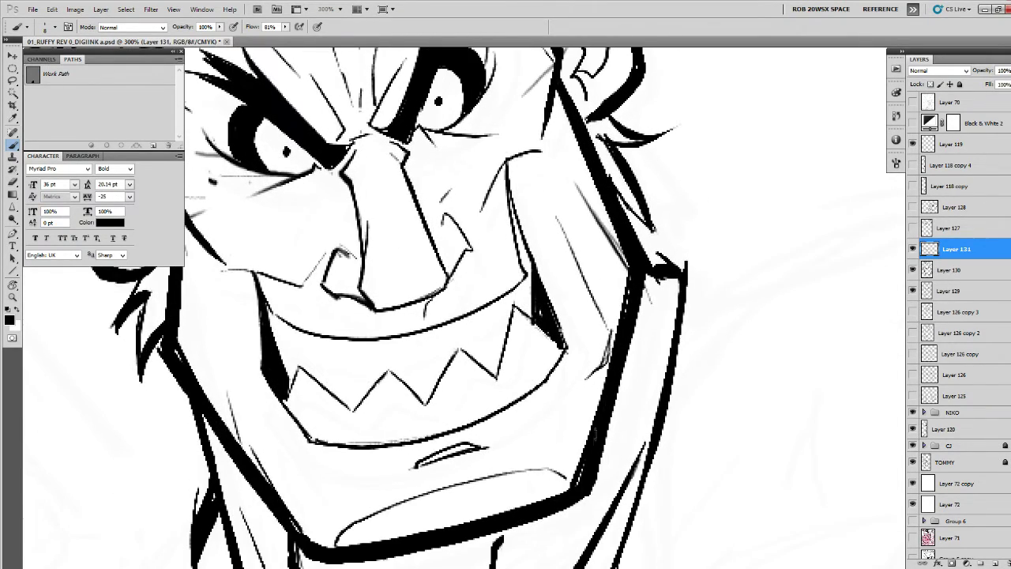
# Draw short fine hatch strokes on the chin and up the lower jaw toward the ear with the hair tuft beneath it.
pyautogui.moveTo(591, 431); pyautogui.dragTo(581, 409)
pyautogui.moveTo(587, 414); pyautogui.dragTo(600, 411)
pyautogui.moveTo(583, 476)
pyautogui.mouseDown()
pyautogui.moveTo(562, 433)
pyautogui.moveTo(643, 473)
pyautogui.mouseUp()
pyautogui.moveTo(634, 482); pyautogui.dragTo(629, 471)
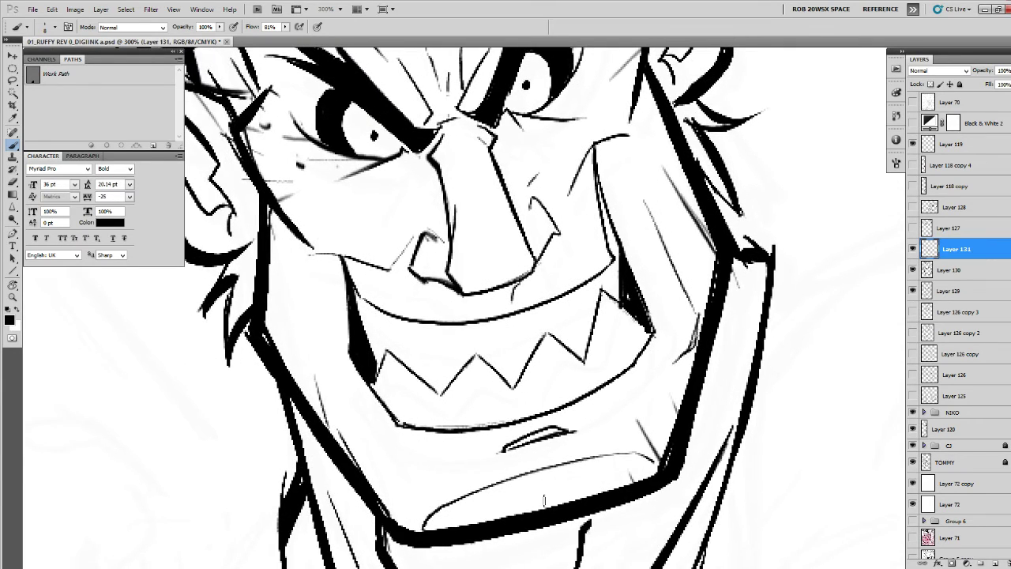
pyautogui.moveTo(545, 507); pyautogui.dragTo(530, 457)
pyautogui.moveTo(452, 507); pyautogui.dragTo(476, 475)
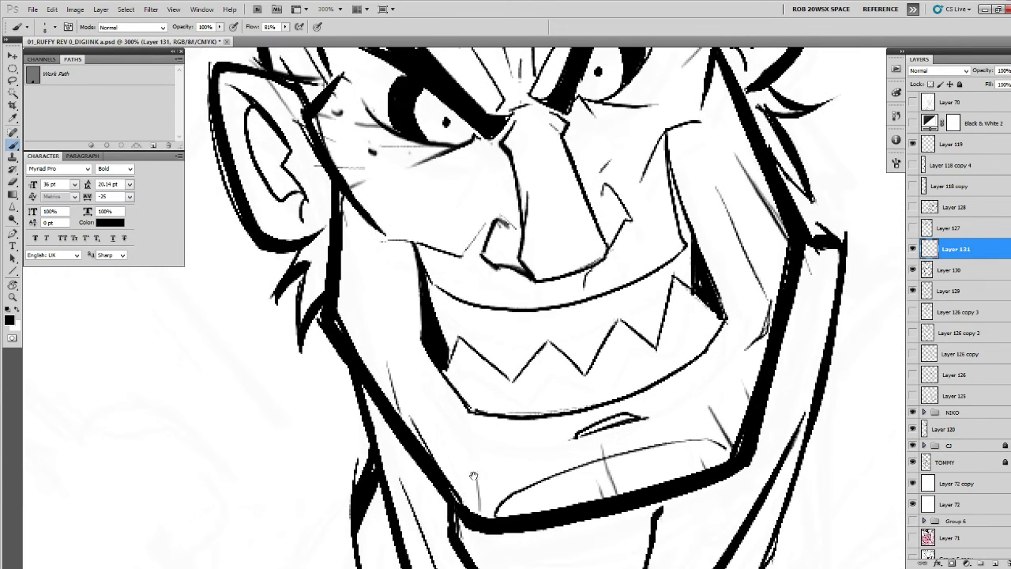
pyautogui.moveTo(442, 419); pyautogui.dragTo(452, 460)
pyautogui.moveTo(399, 426); pyautogui.dragTo(411, 469)
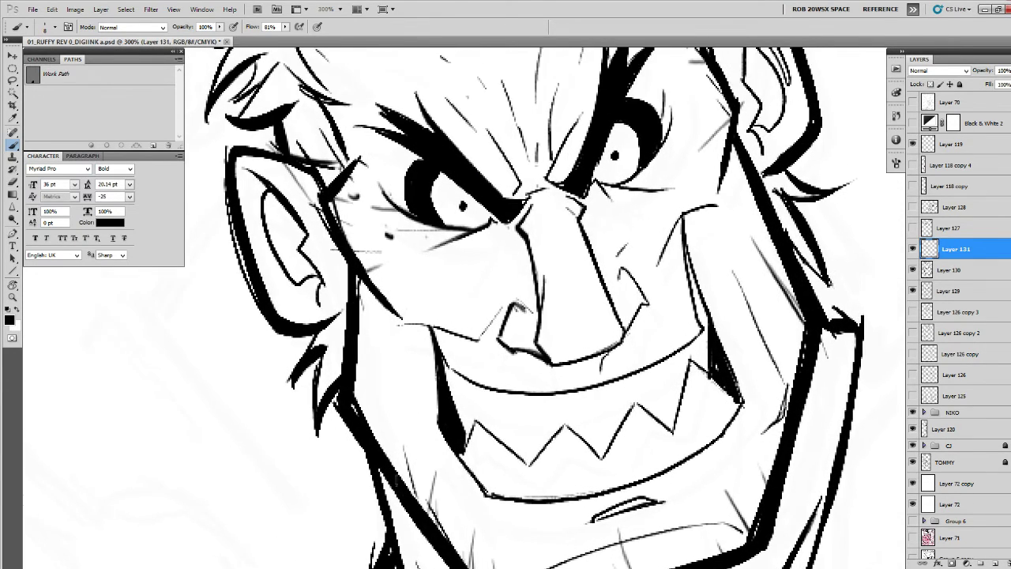
pyautogui.moveTo(360, 377); pyautogui.dragTo(338, 475)
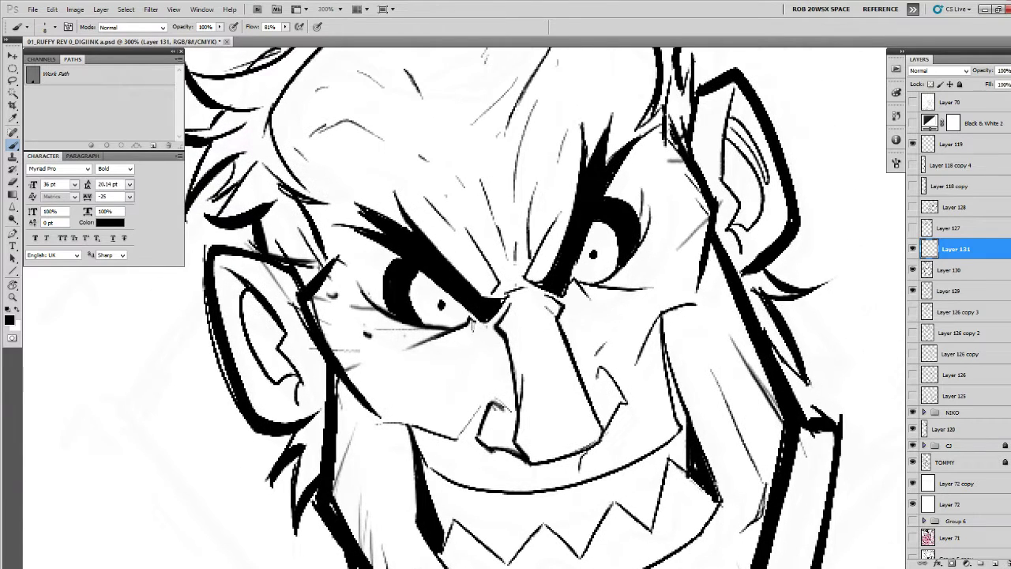
# Add thin curved wrinkles around both dark eye sockets, plus creases and a small mole beside the far eye.
pyautogui.moveTo(391, 305)
pyautogui.mouseDown()
pyautogui.moveTo(381, 284)
pyautogui.moveTo(397, 253)
pyautogui.mouseUp()
pyautogui.moveTo(394, 257)
pyautogui.mouseDown()
pyautogui.moveTo(380, 290)
pyautogui.moveTo(386, 308)
pyautogui.mouseUp()
pyautogui.moveTo(387, 254)
pyautogui.mouseDown()
pyautogui.moveTo(375, 275)
pyautogui.moveTo(384, 309)
pyautogui.mouseUp()
pyautogui.moveTo(381, 257)
pyautogui.mouseDown()
pyautogui.moveTo(385, 310)
pyautogui.moveTo(378, 293)
pyautogui.moveTo(370, 303)
pyautogui.mouseUp()
pyautogui.moveTo(637, 194)
pyautogui.mouseDown()
pyautogui.moveTo(626, 239)
pyautogui.moveTo(610, 220)
pyautogui.mouseUp()
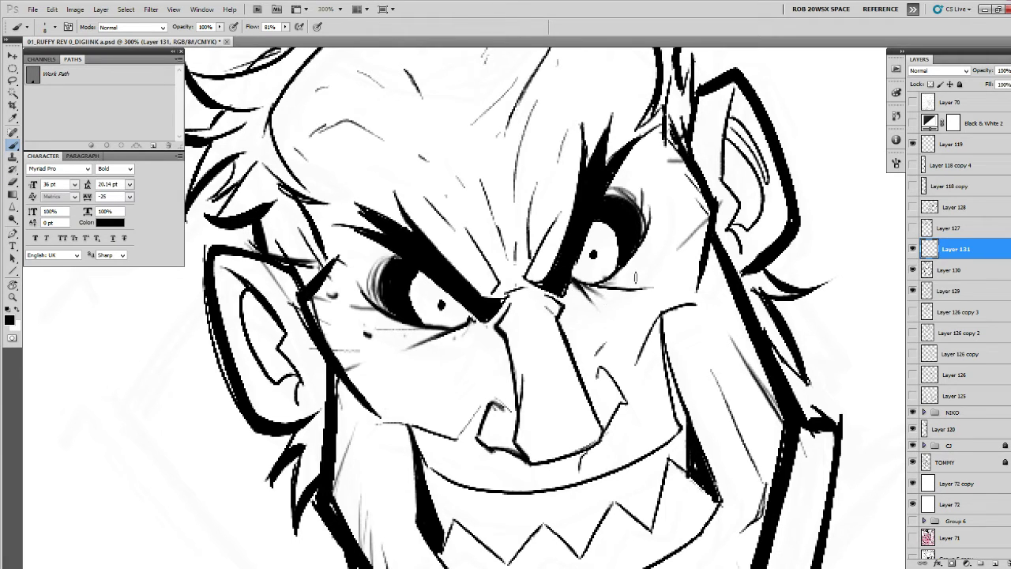
pyautogui.click(637, 271)
pyautogui.moveTo(684, 236); pyautogui.dragTo(627, 264)
pyautogui.moveTo(726, 347); pyautogui.dragTo(611, 311)
# Darken the far nostril, add a fine line down the nose bridge, and mark a crease and blemish under the near eye.
pyautogui.moveTo(483, 332)
pyautogui.mouseDown()
pyautogui.moveTo(510, 366)
pyautogui.moveTo(487, 401)
pyautogui.mouseUp()
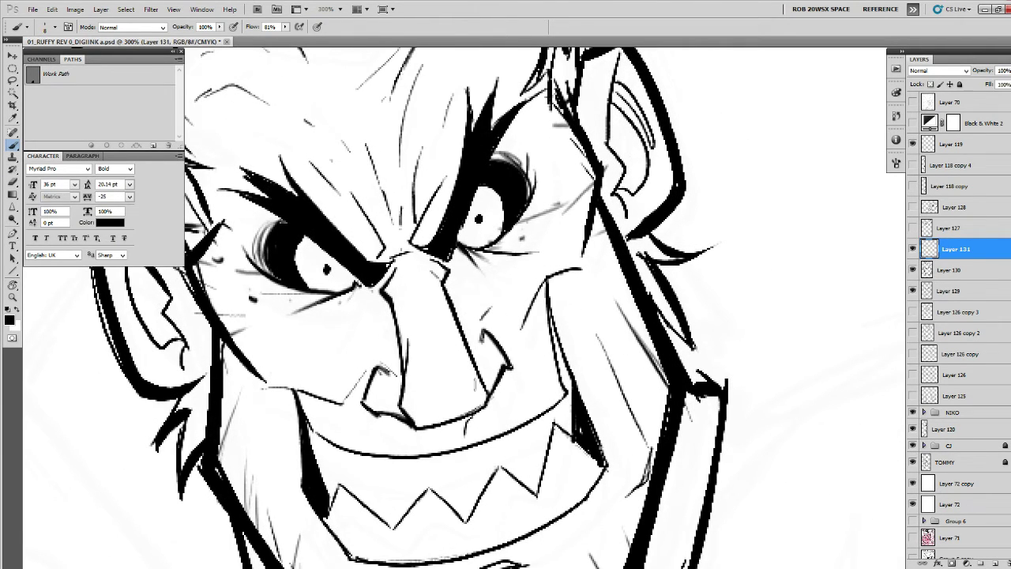
pyautogui.moveTo(465, 354); pyautogui.dragTo(489, 400)
pyautogui.moveTo(434, 300); pyautogui.dragTo(487, 393)
pyautogui.moveTo(471, 334); pyautogui.dragTo(570, 327)
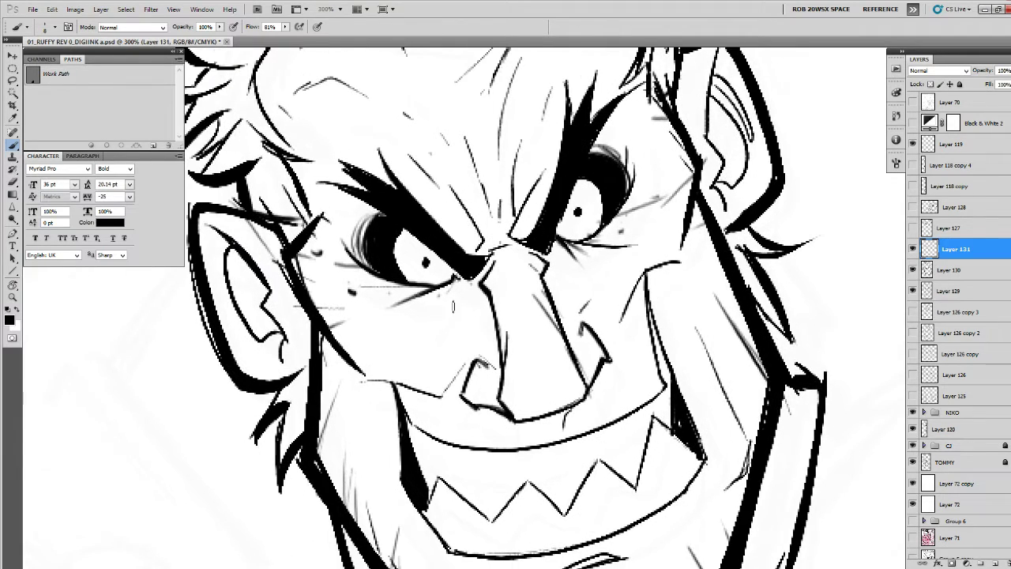
pyautogui.moveTo(462, 296); pyautogui.dragTo(525, 210)
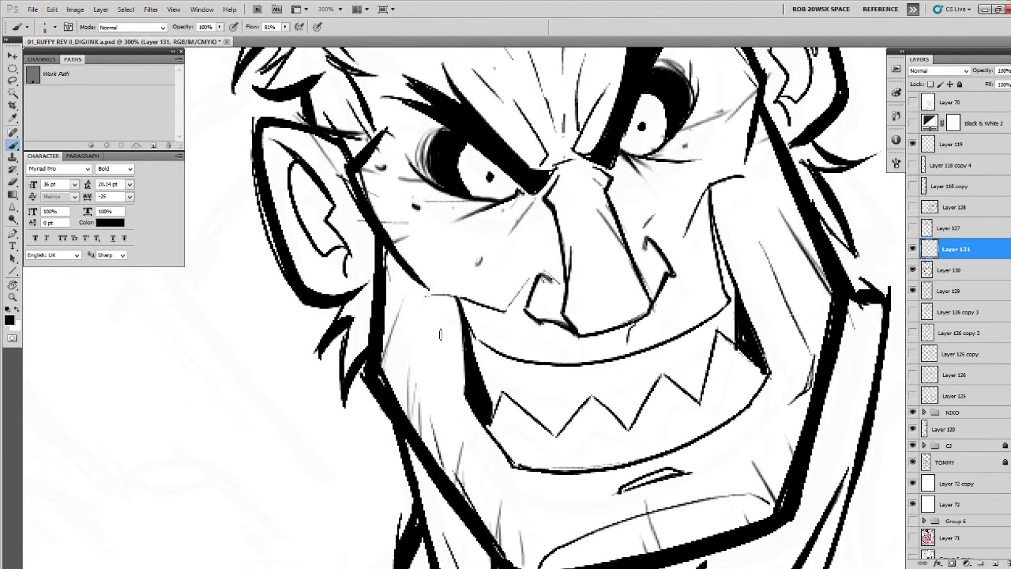
# Hatch the sideburn area along the near jaw edge with fine strokes and add thin strands to the tuft below the ear.
pyautogui.moveTo(454, 286)
pyautogui.mouseDown()
pyautogui.moveTo(448, 352)
pyautogui.moveTo(431, 305)
pyautogui.mouseUp()
pyautogui.moveTo(421, 352); pyautogui.dragTo(409, 407)
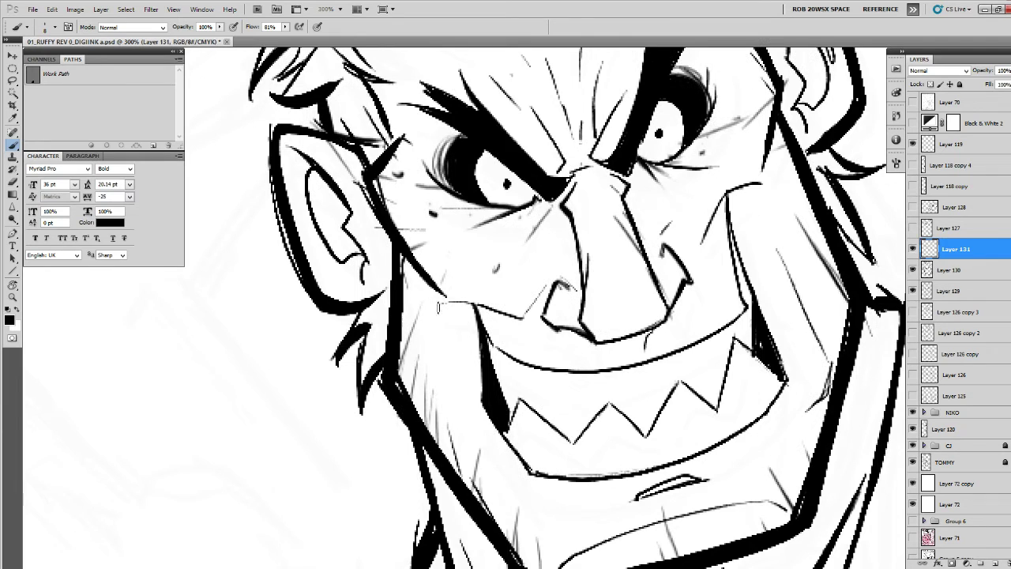
pyautogui.moveTo(428, 329); pyautogui.dragTo(405, 391)
pyautogui.moveTo(409, 267); pyautogui.dragTo(401, 375)
pyautogui.moveTo(403, 331); pyautogui.dragTo(404, 339)
pyautogui.moveTo(384, 313); pyautogui.dragTo(366, 357)
pyautogui.moveTo(360, 320)
pyautogui.mouseDown()
pyautogui.moveTo(342, 347)
pyautogui.moveTo(362, 387)
pyautogui.mouseUp()
pyautogui.moveTo(359, 384); pyautogui.dragTo(346, 395)
pyautogui.moveTo(381, 330); pyautogui.dragTo(363, 386)
pyautogui.moveTo(382, 340); pyautogui.dragTo(375, 372)
pyautogui.moveTo(384, 395); pyautogui.dragTo(382, 414)
pyautogui.moveTo(385, 318); pyautogui.dragTo(387, 419)
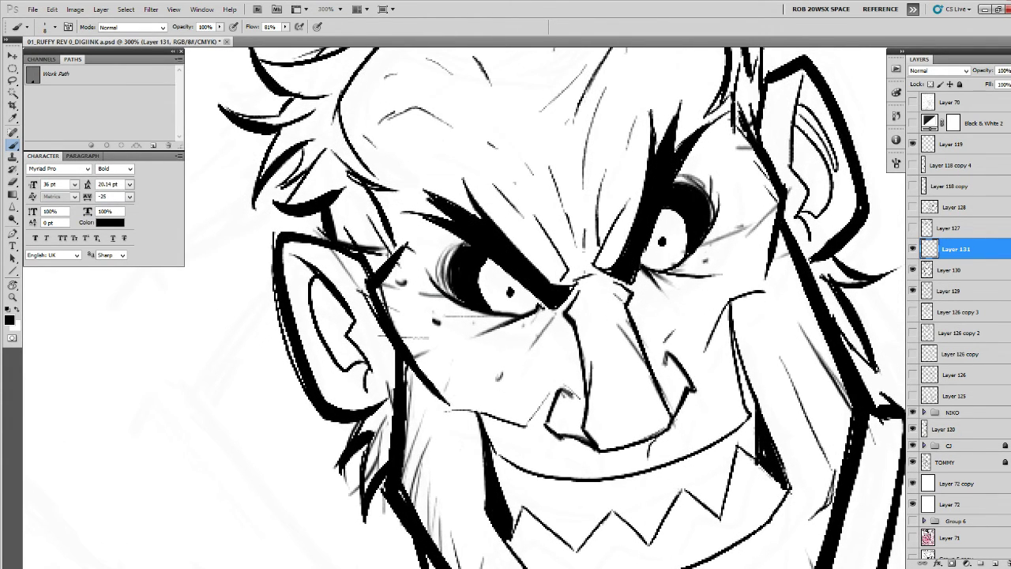
# Draw a jagged vertical scar on the forehead close to the hairline.
pyautogui.moveTo(399, 272); pyautogui.dragTo(332, 506)
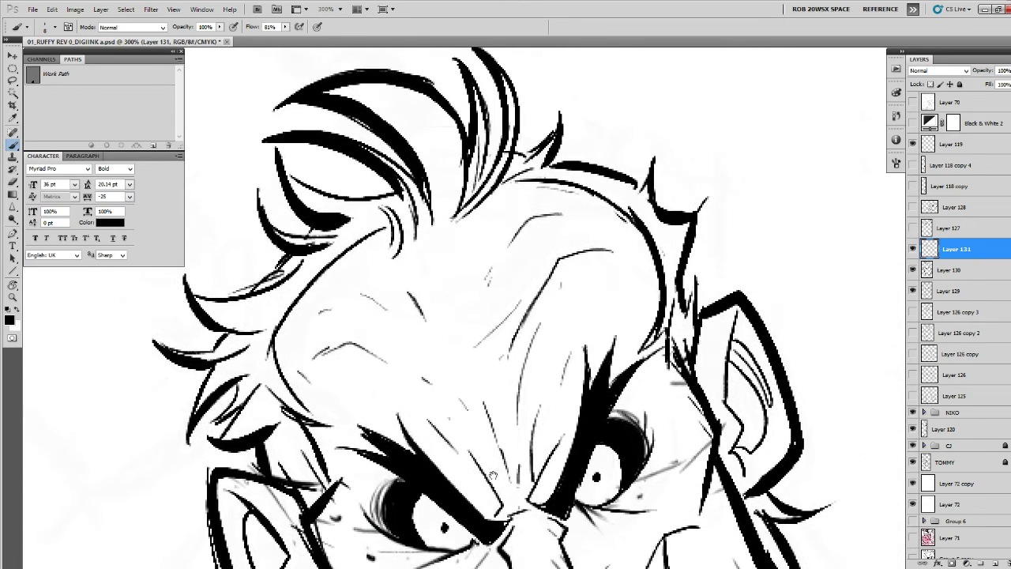
pyautogui.moveTo(585, 345); pyautogui.dragTo(653, 340)
pyautogui.moveTo(421, 270)
pyautogui.mouseDown()
pyautogui.moveTo(421, 323)
pyautogui.moveTo(441, 265)
pyautogui.moveTo(423, 329)
pyautogui.moveTo(438, 275)
pyautogui.moveTo(424, 254)
pyautogui.mouseUp()
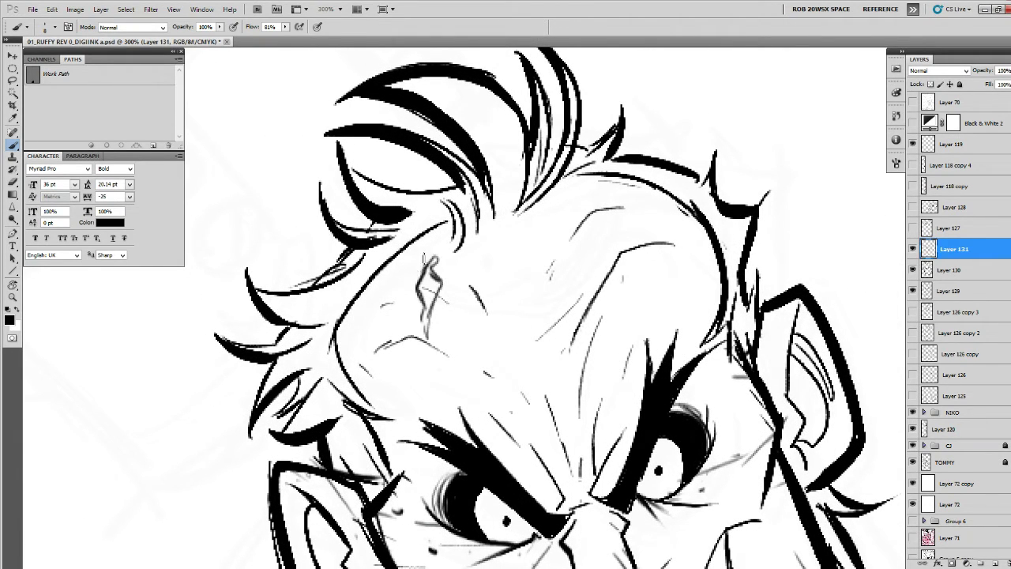
pyautogui.moveTo(317, 353); pyautogui.dragTo(421, 254)
# Add a fine line along the forehead's hairline and thin loose strands around and inside the front tuft.
pyautogui.moveTo(352, 299); pyautogui.dragTo(447, 223)
pyautogui.moveTo(490, 229); pyautogui.dragTo(461, 353)
pyautogui.moveTo(478, 358)
pyautogui.mouseDown()
pyautogui.moveTo(473, 274)
pyautogui.moveTo(427, 221)
pyautogui.mouseUp()
pyautogui.moveTo(495, 269); pyautogui.dragTo(375, 180)
pyautogui.moveTo(475, 265); pyautogui.dragTo(422, 205)
pyautogui.moveTo(352, 202); pyautogui.dragTo(322, 190)
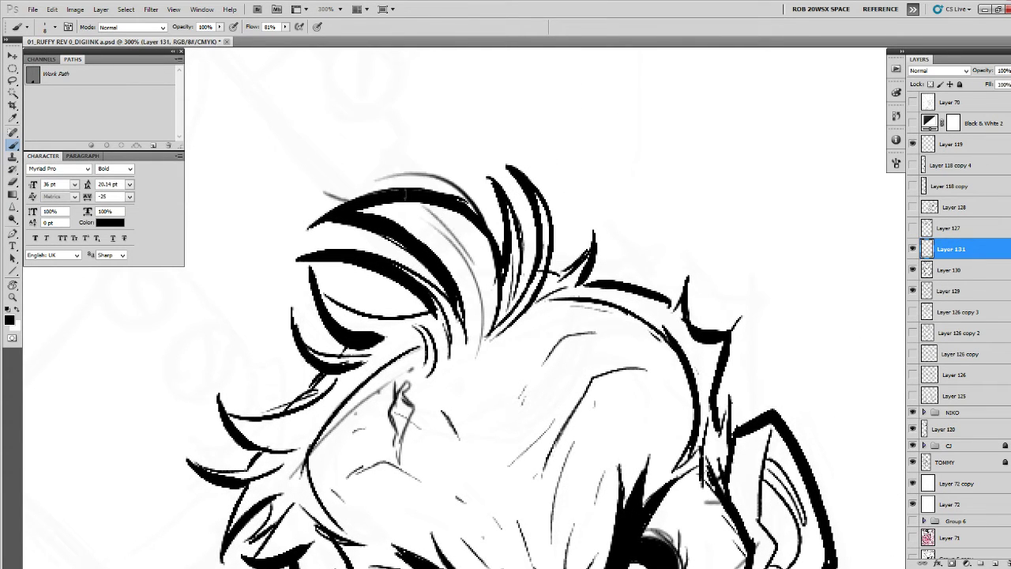
pyautogui.moveTo(368, 303); pyautogui.dragTo(493, 272)
pyautogui.moveTo(486, 267); pyautogui.dragTo(458, 277)
pyautogui.moveTo(394, 231); pyautogui.dragTo(493, 270)
pyautogui.moveTo(522, 290); pyautogui.dragTo(535, 283)
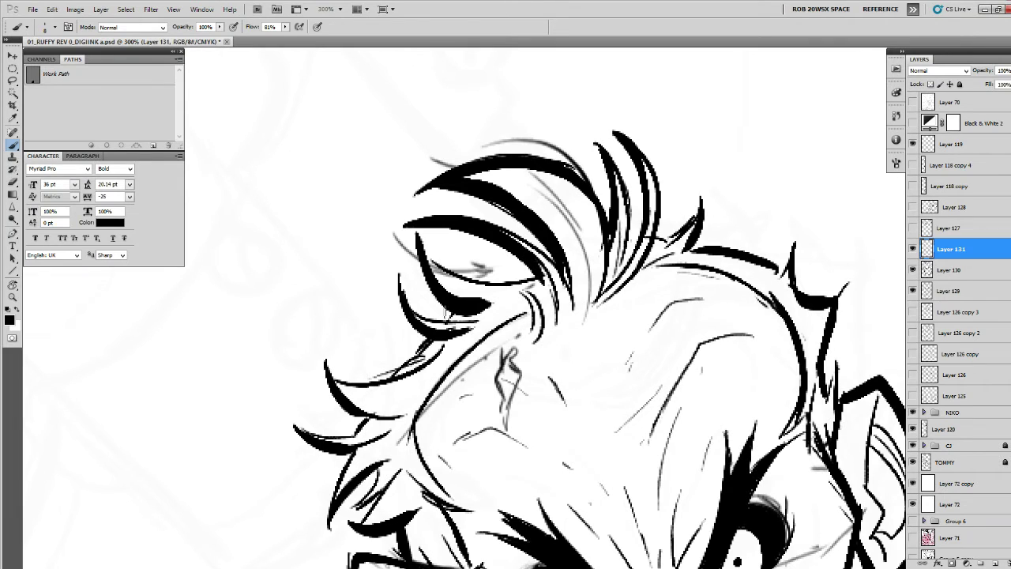
pyautogui.moveTo(449, 306); pyautogui.dragTo(430, 319)
pyautogui.moveTo(373, 326); pyautogui.dragTo(387, 347)
# Add short stray hairs along the crown and the back of the head, and fill in the dark hair before the far ear.
pyautogui.moveTo(736, 303); pyautogui.dragTo(647, 334)
pyautogui.moveTo(645, 296)
pyautogui.mouseDown()
pyautogui.moveTo(681, 332)
pyautogui.moveTo(688, 360)
pyautogui.mouseUp()
pyautogui.moveTo(697, 412); pyautogui.dragTo(693, 330)
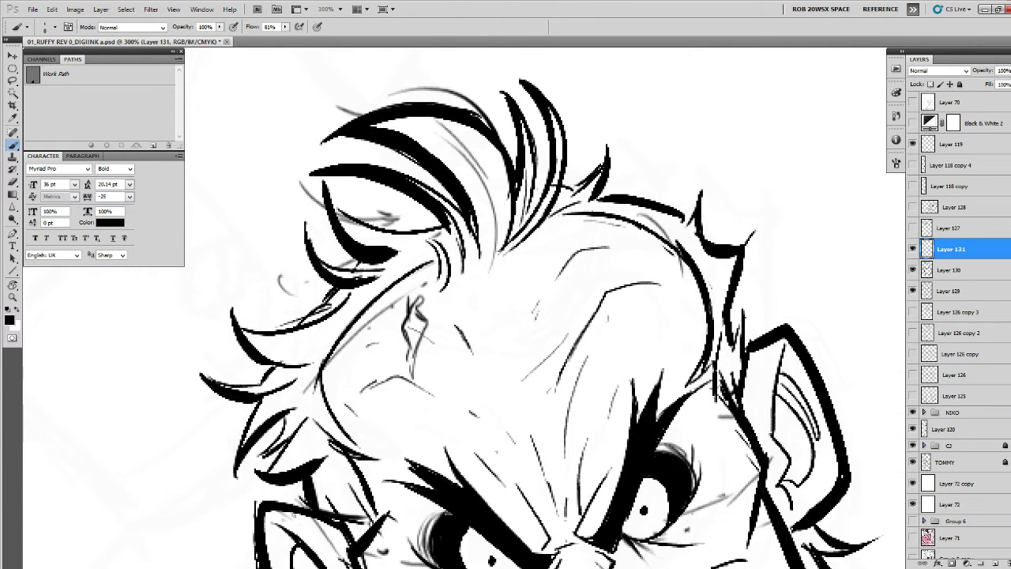
pyautogui.moveTo(725, 282); pyautogui.dragTo(755, 272)
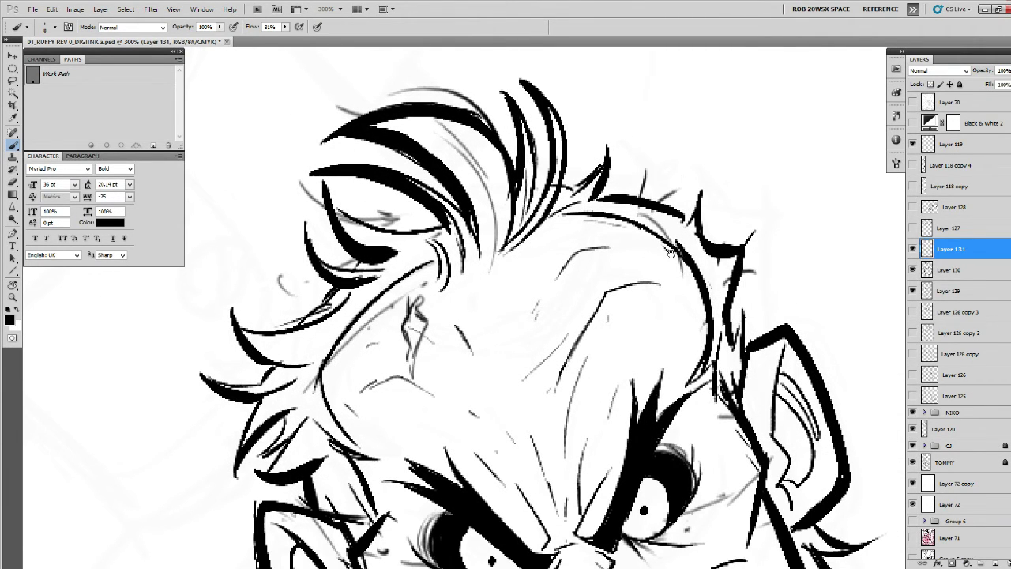
pyautogui.moveTo(671, 254); pyautogui.dragTo(533, 137)
pyautogui.moveTo(601, 238)
pyautogui.mouseDown()
pyautogui.moveTo(583, 259)
pyautogui.moveTo(584, 277)
pyautogui.mouseUp()
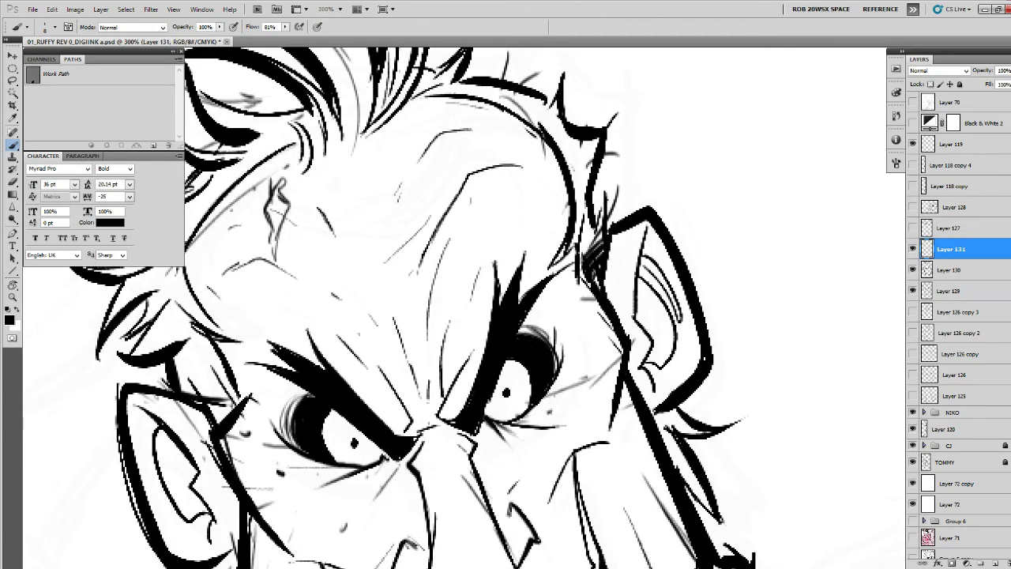
pyautogui.moveTo(611, 243); pyautogui.dragTo(606, 299)
pyautogui.moveTo(609, 234)
pyautogui.mouseDown()
pyautogui.moveTo(560, 133)
pyautogui.moveTo(563, 176)
pyautogui.mouseUp()
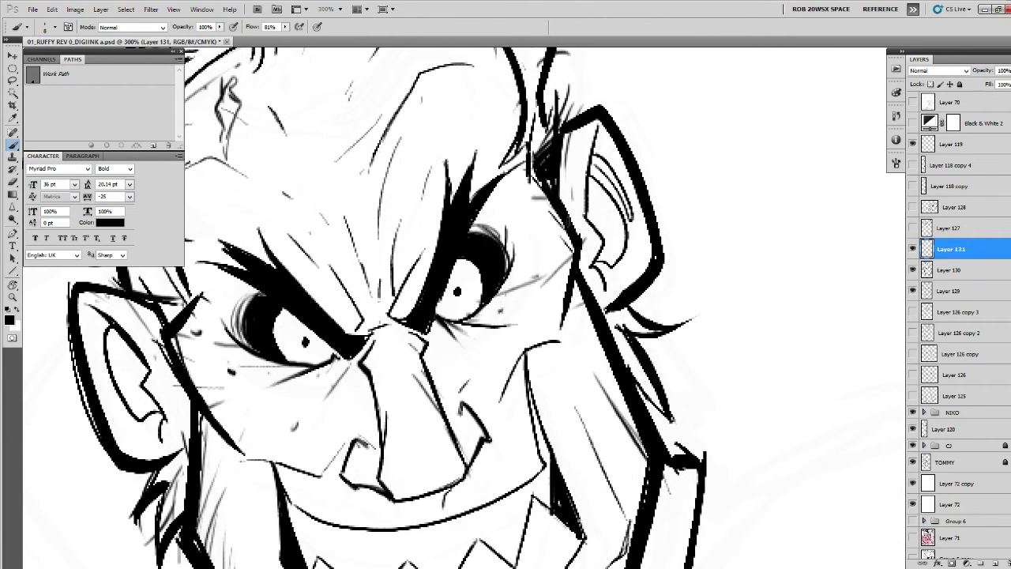
pyautogui.moveTo(471, 321); pyautogui.dragTo(522, 281)
# Examine the detailed head against the neighbouring characters in the group, and return to a close view of the face.
pyautogui.press('z')
pyautogui.keyDown('alt'); pyautogui.click(551, 248); pyautogui.keyUp('alt')
pyautogui.keyDown('alt'); pyautogui.click(551, 248); pyautogui.keyUp('alt')
pyautogui.keyDown('alt'); pyautogui.click(551, 247); pyautogui.keyUp('alt')
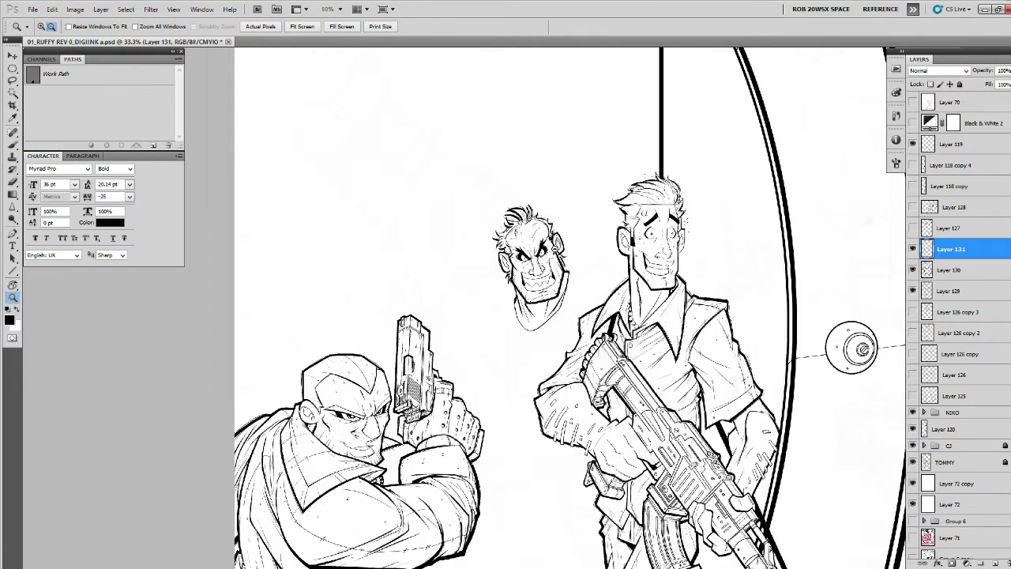
pyautogui.keyDown('alt'); pyautogui.click(558, 251); pyautogui.keyUp('alt')
pyautogui.click(553, 251)
pyautogui.click(553, 252)
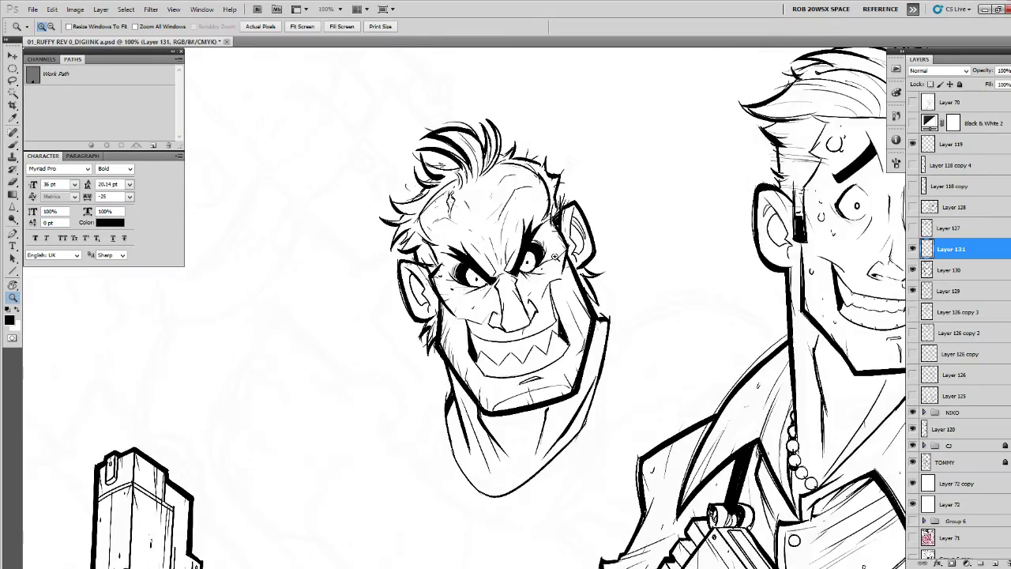
pyautogui.click(553, 251)
# Add a new layer and draw small skin marks on the neck and the first fine stubble strokes on the near jaw.
pyautogui.press('b')
pyautogui.click(996, 563)
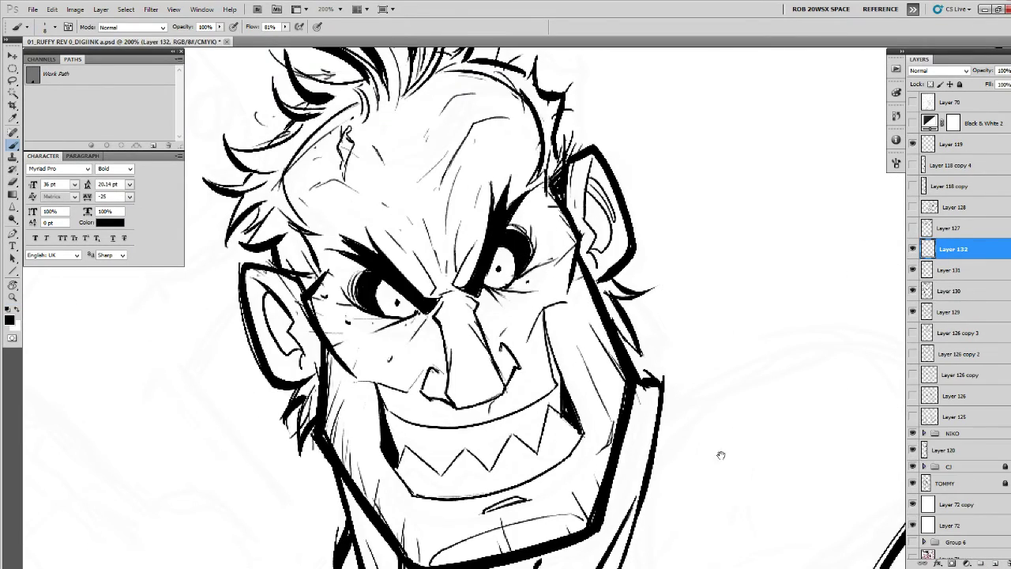
pyautogui.moveTo(717, 451); pyautogui.dragTo(703, 406)
pyautogui.moveTo(625, 375); pyautogui.dragTo(617, 253)
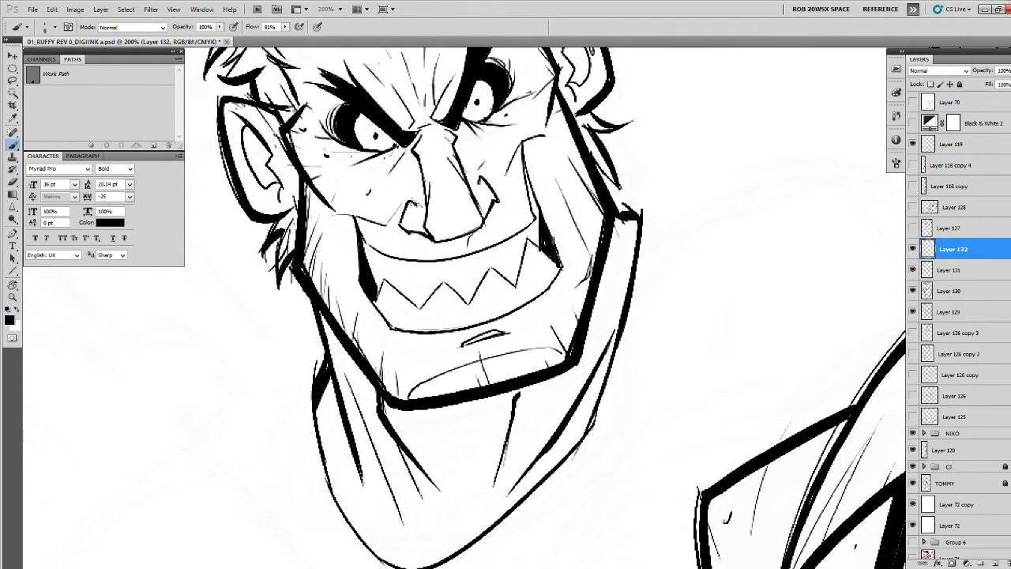
pyautogui.moveTo(544, 241); pyautogui.dragTo(544, 252)
pyautogui.moveTo(545, 247); pyautogui.dragTo(546, 255)
pyautogui.moveTo(546, 420)
pyautogui.mouseDown()
pyautogui.moveTo(548, 429)
pyautogui.moveTo(558, 406)
pyautogui.mouseUp()
pyautogui.moveTo(361, 334); pyautogui.dragTo(374, 361)
pyautogui.moveTo(345, 307)
pyautogui.mouseDown()
pyautogui.moveTo(391, 396)
pyautogui.moveTo(366, 420)
pyautogui.moveTo(362, 462)
pyautogui.mouseUp()
pyautogui.moveTo(382, 345); pyautogui.dragTo(387, 380)
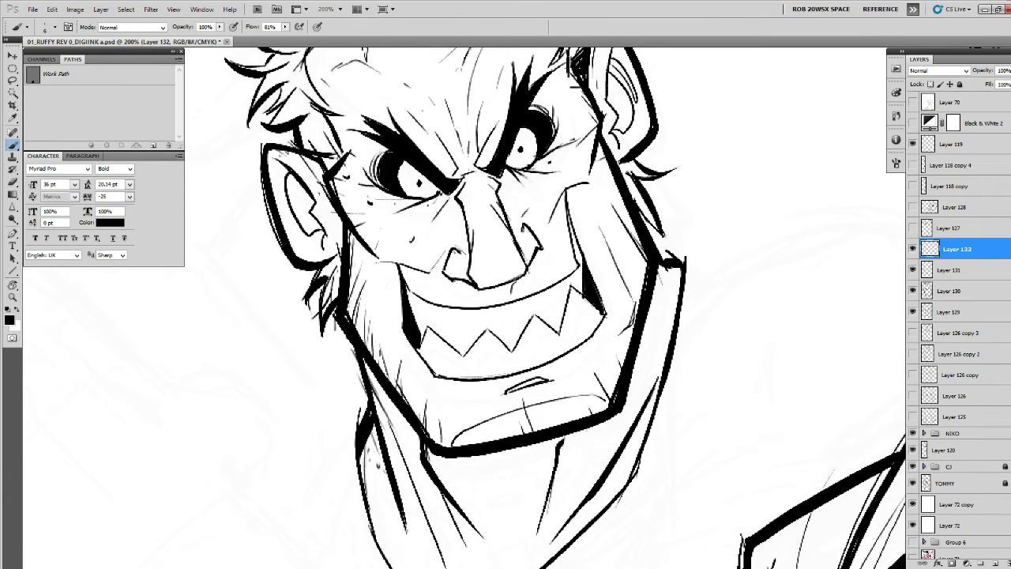
# Build up short, dense stubble strokes along the near jaw edge down to the chin.
pyautogui.moveTo(379, 355); pyautogui.dragTo(378, 368)
pyautogui.moveTo(377, 322); pyautogui.dragTo(375, 356)
pyautogui.moveTo(411, 384); pyautogui.dragTo(410, 411)
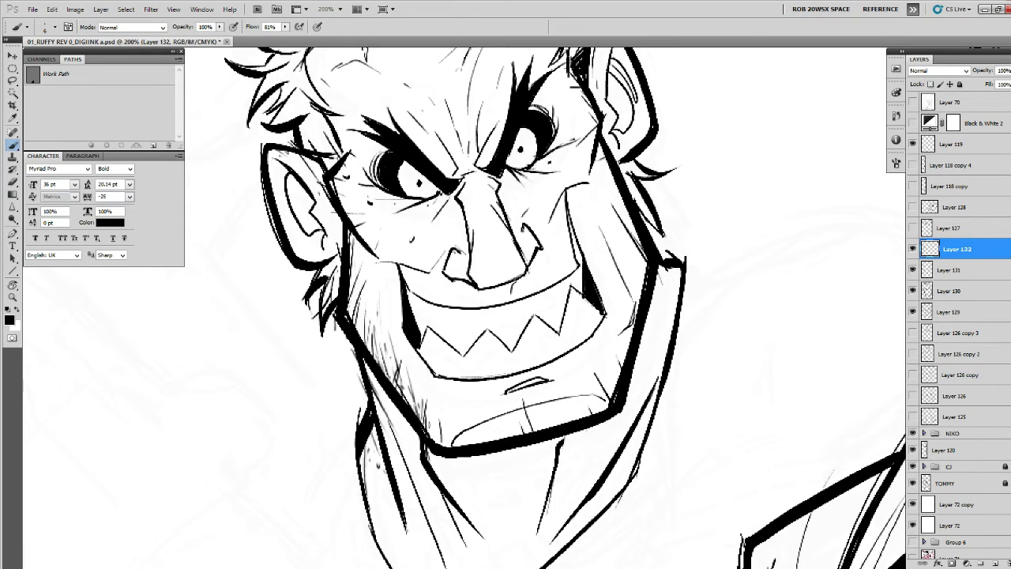
pyautogui.moveTo(514, 421); pyautogui.dragTo(581, 436)
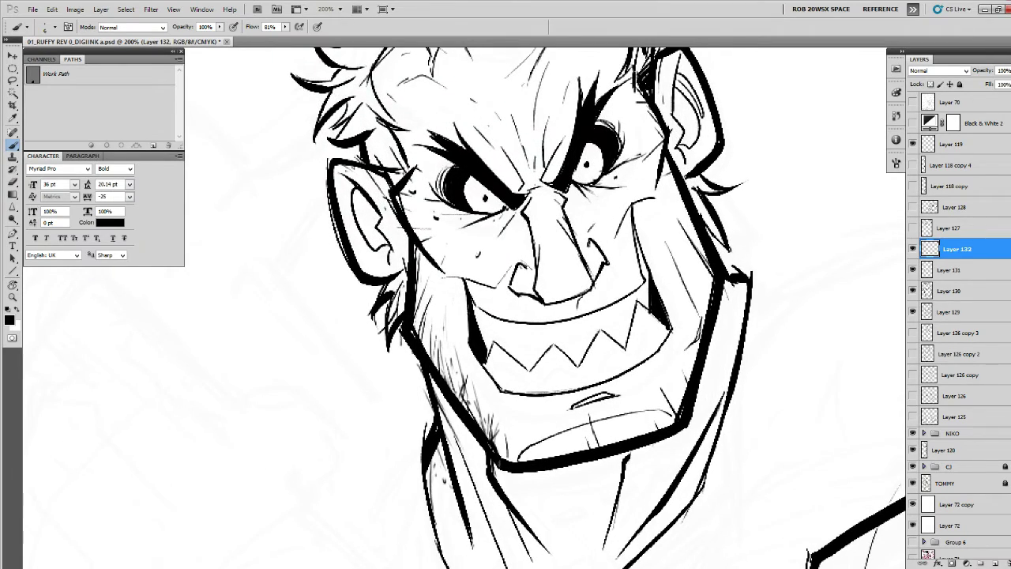
pyautogui.moveTo(518, 458)
pyautogui.mouseDown()
pyautogui.moveTo(595, 423)
pyautogui.moveTo(556, 453)
pyautogui.mouseUp()
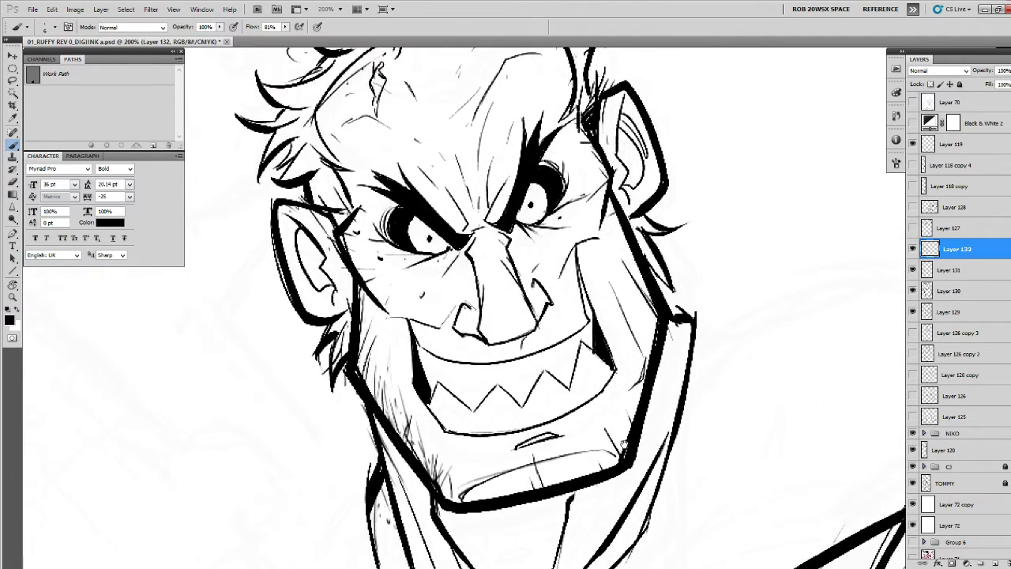
# Draw matching stubble along the far side of the chin, jaw and cheek, and add small marks at the temple.
pyautogui.moveTo(627, 446); pyautogui.dragTo(505, 406)
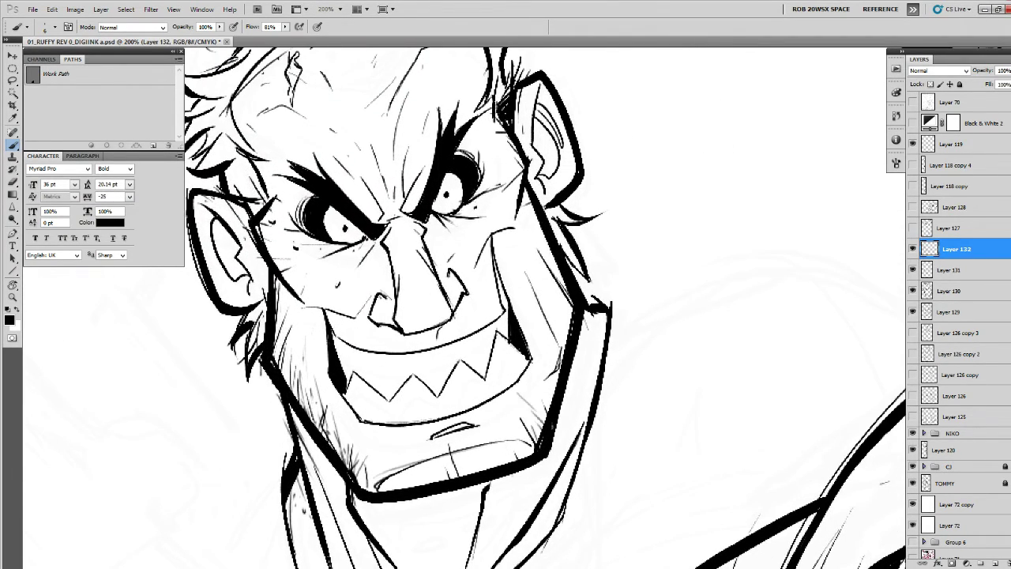
pyautogui.moveTo(548, 348); pyautogui.dragTo(559, 389)
pyautogui.moveTo(537, 305); pyautogui.dragTo(571, 398)
pyautogui.moveTo(563, 346); pyautogui.dragTo(574, 397)
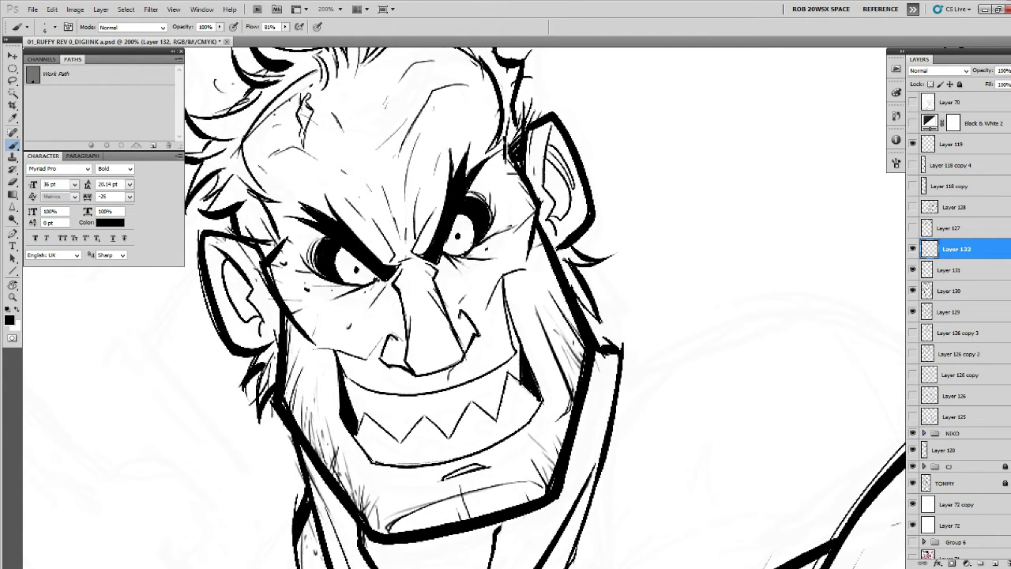
pyautogui.moveTo(537, 230); pyautogui.dragTo(582, 342)
pyautogui.moveTo(577, 331); pyautogui.dragTo(625, 389)
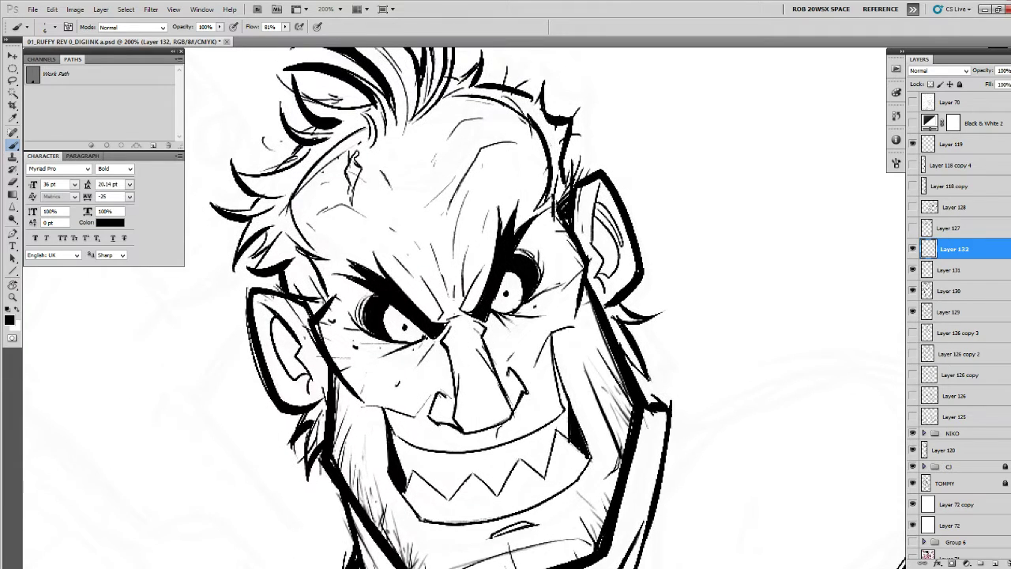
pyautogui.moveTo(577, 235); pyautogui.dragTo(644, 264)
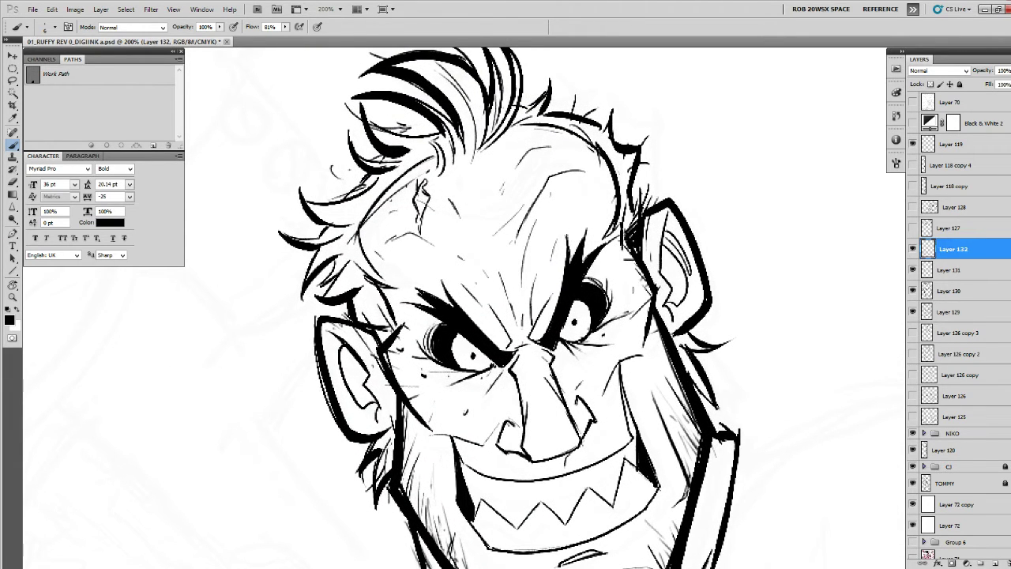
# Add fine crease lines across the nose bridge and small texture marks down the nose in black.
pyautogui.press('x')
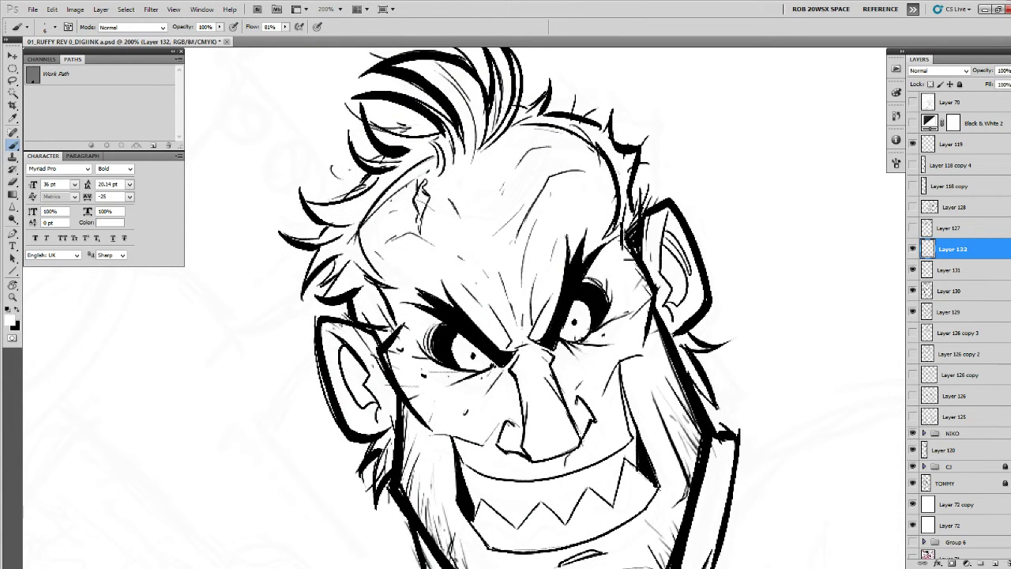
pyautogui.press('x')
pyautogui.press('x')
pyautogui.press('x')
pyautogui.moveTo(579, 358); pyautogui.dragTo(568, 321)
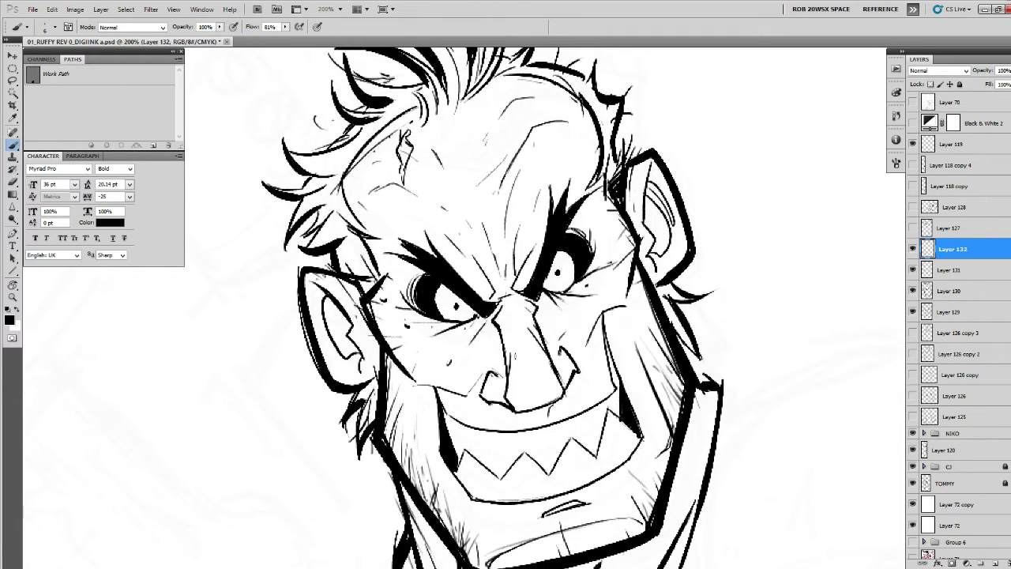
pyautogui.moveTo(510, 359)
pyautogui.mouseDown()
pyautogui.moveTo(543, 345)
pyautogui.moveTo(511, 378)
pyautogui.mouseUp()
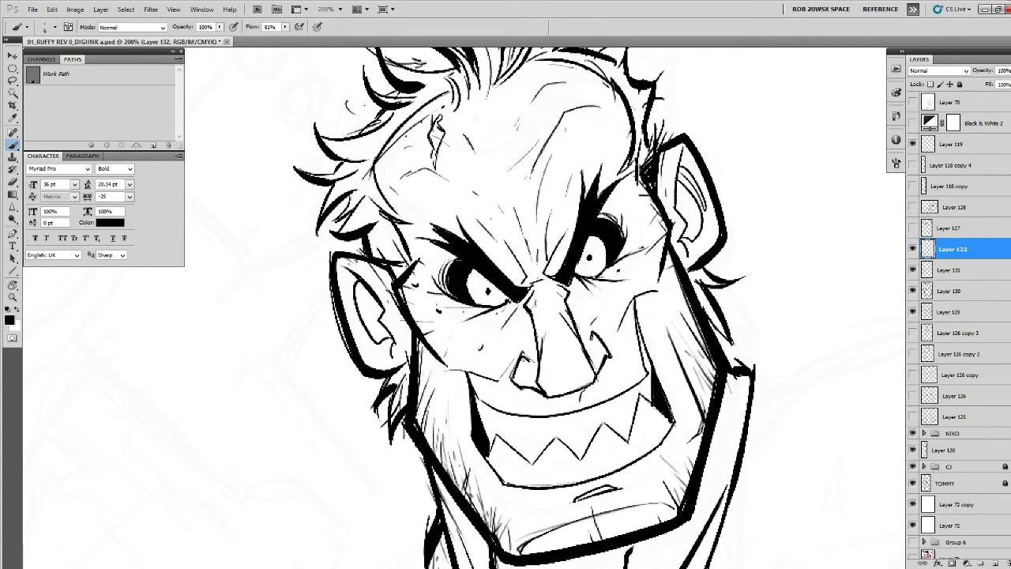
pyautogui.moveTo(564, 291)
pyautogui.mouseDown()
pyautogui.moveTo(519, 313)
pyautogui.moveTo(538, 297)
pyautogui.mouseUp()
pyautogui.moveTo(542, 295)
pyautogui.mouseDown()
pyautogui.moveTo(553, 356)
pyautogui.moveTo(547, 350)
pyautogui.mouseUp()
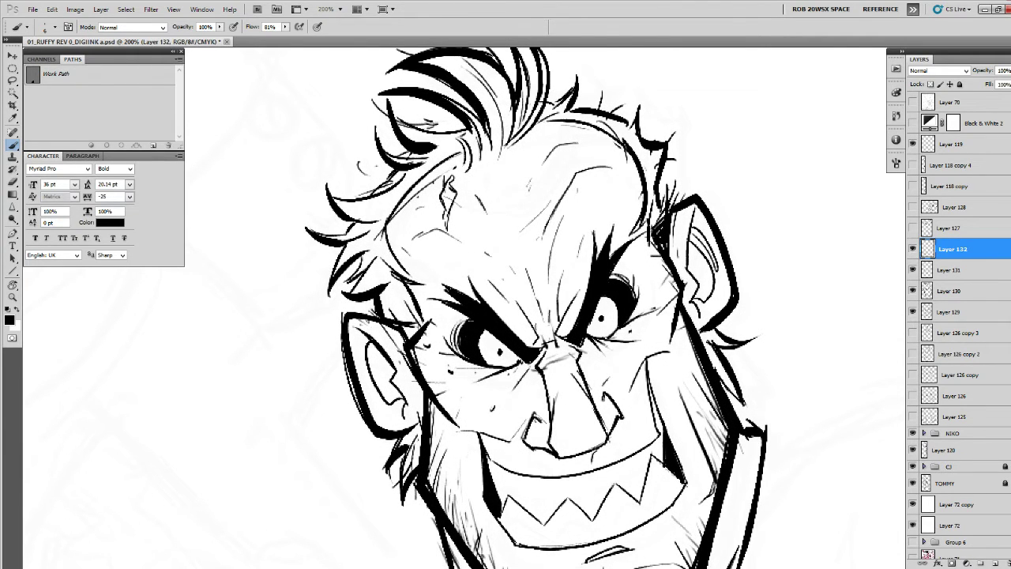
# Draw fine crease lines around the brows and add small pore marks on the far side of the forehead.
pyautogui.moveTo(532, 313); pyautogui.dragTo(539, 356)
pyautogui.moveTo(485, 287); pyautogui.dragTo(502, 322)
pyautogui.moveTo(586, 262); pyautogui.dragTo(583, 306)
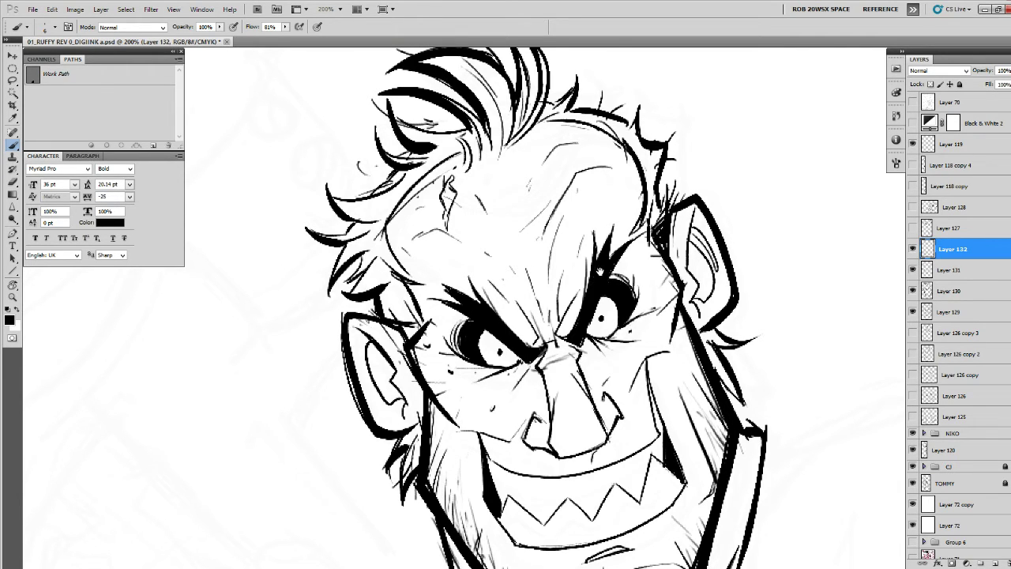
pyautogui.moveTo(612, 230); pyautogui.dragTo(600, 257)
pyautogui.click(606, 224)
pyautogui.moveTo(577, 185); pyautogui.dragTo(589, 212)
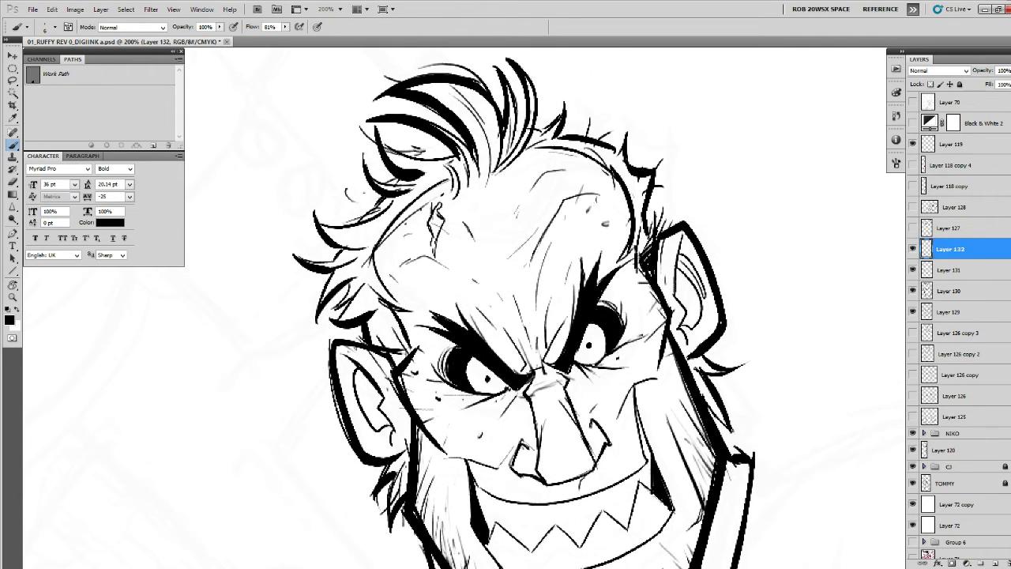
# Add small skin marks to the forehead and near temple, and fine shading lines inside the near ear.
pyautogui.moveTo(510, 276); pyautogui.dragTo(505, 285)
pyautogui.moveTo(407, 256)
pyautogui.mouseDown()
pyautogui.moveTo(417, 267)
pyautogui.moveTo(409, 307)
pyautogui.mouseUp()
pyautogui.click(405, 318)
pyautogui.moveTo(490, 339); pyautogui.dragTo(535, 263)
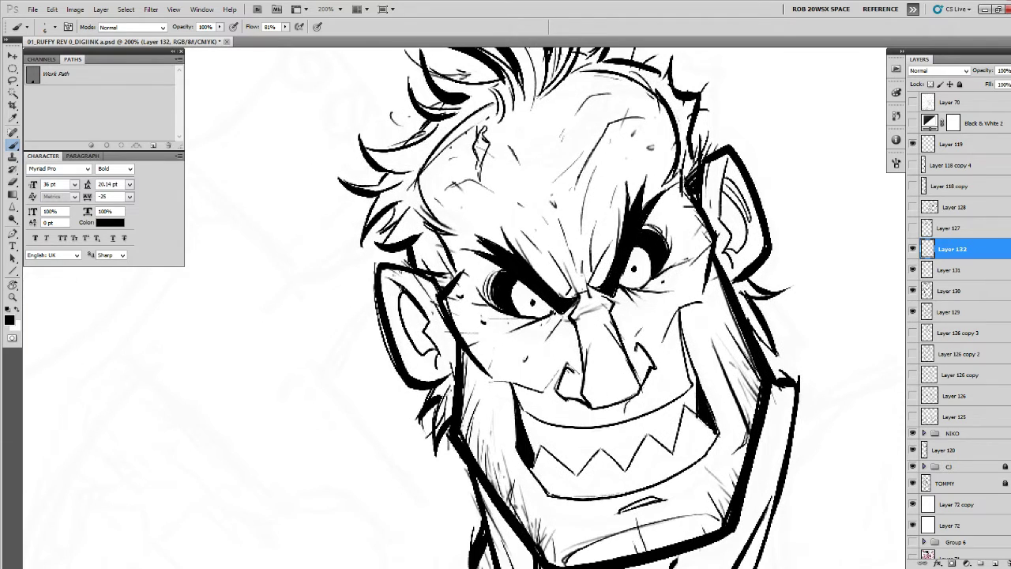
pyautogui.moveTo(394, 282); pyautogui.dragTo(397, 334)
pyautogui.moveTo(589, 205); pyautogui.dragTo(500, 255)
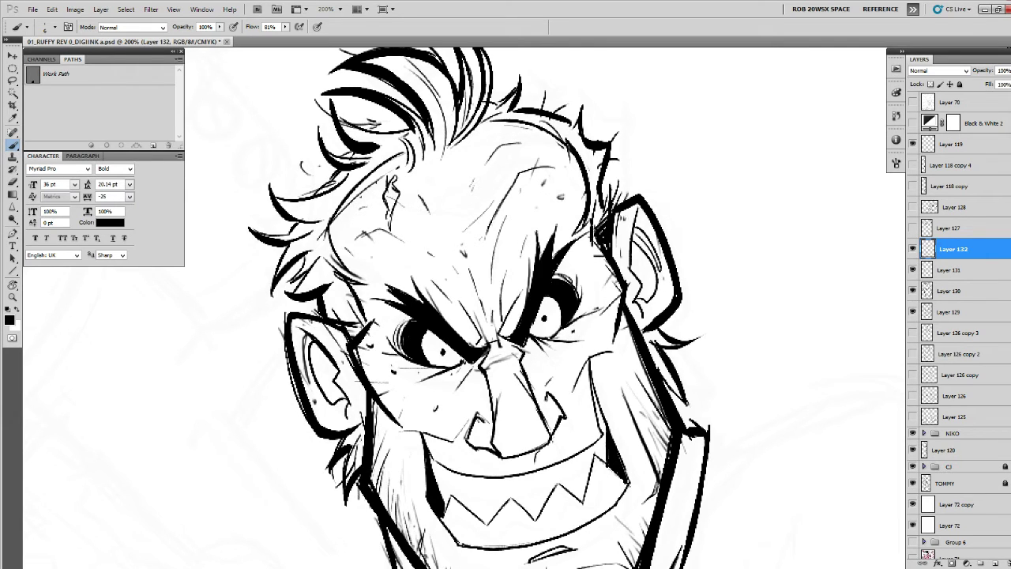
# Add stray hair strokes along the far hairline and small loose flecks outside the hair on both sides.
pyautogui.moveTo(611, 218); pyautogui.dragTo(624, 263)
pyautogui.moveTo(566, 165); pyautogui.dragTo(634, 161)
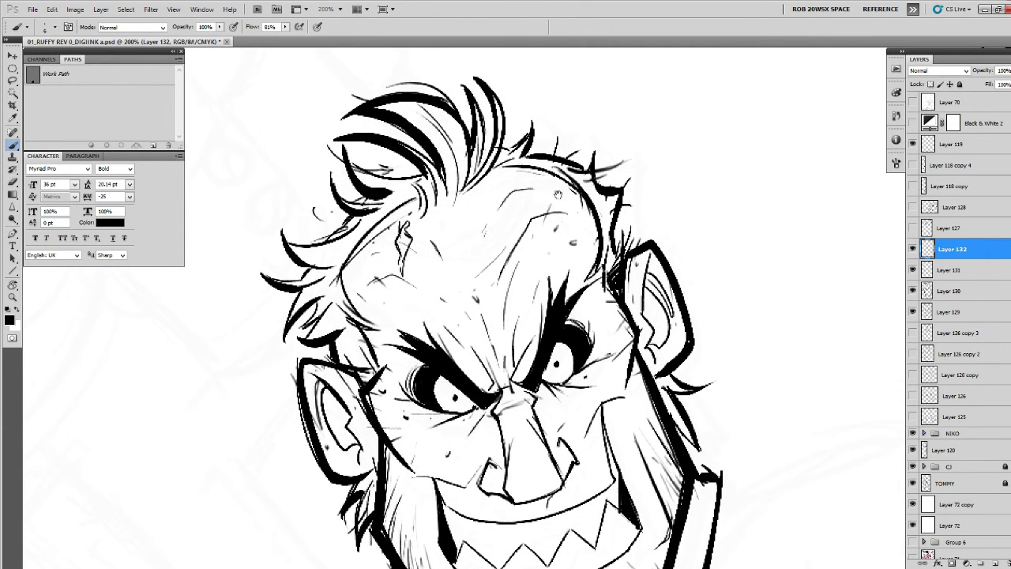
pyautogui.moveTo(557, 194); pyautogui.dragTo(606, 219)
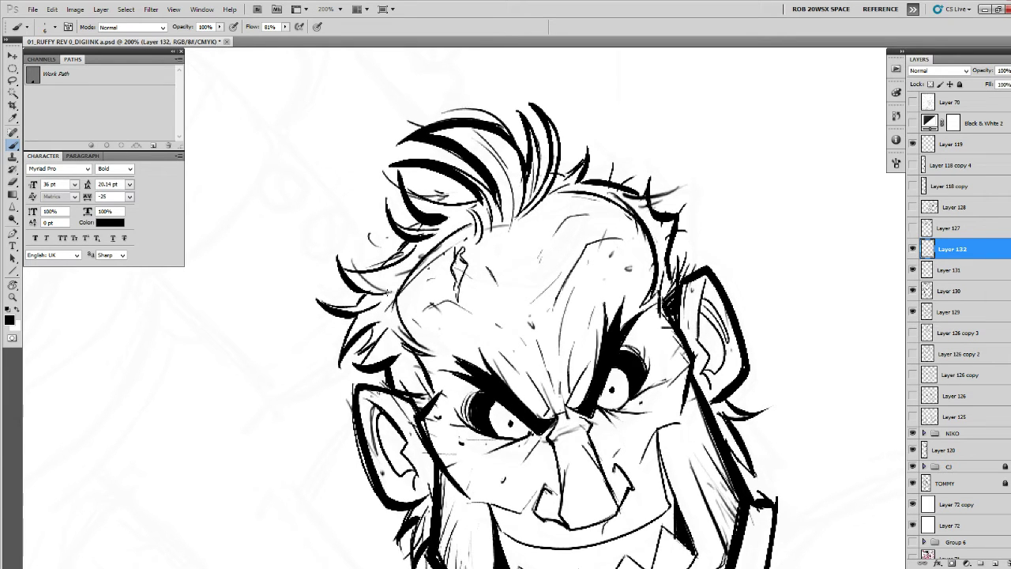
pyautogui.moveTo(342, 283); pyautogui.dragTo(309, 287)
pyautogui.moveTo(338, 328); pyautogui.dragTo(329, 330)
pyautogui.moveTo(333, 373); pyautogui.dragTo(295, 369)
pyautogui.moveTo(614, 294); pyautogui.dragTo(536, 263)
pyautogui.moveTo(607, 295); pyautogui.dragTo(581, 185)
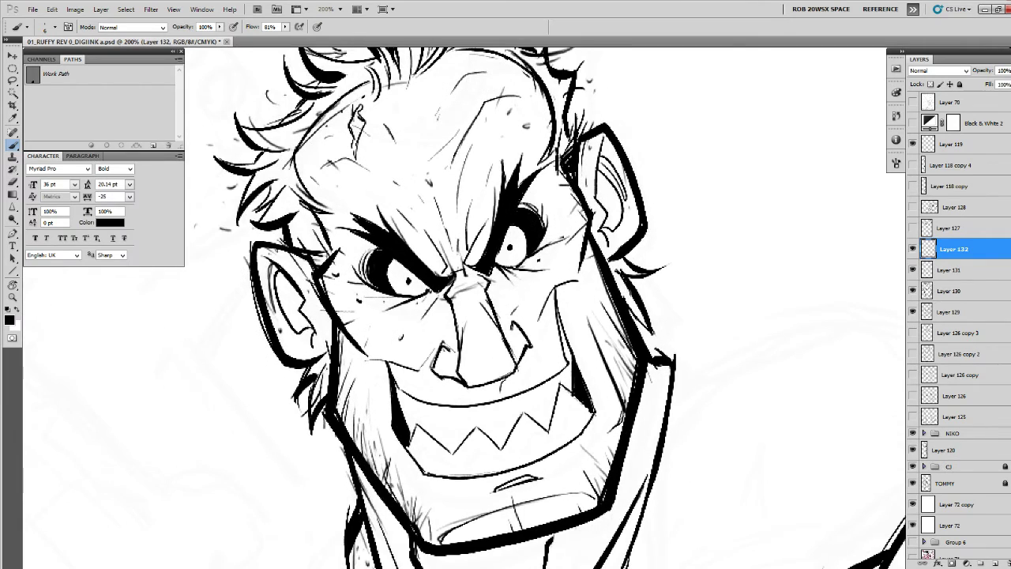
# Hatch fine sideburn and stubble strokes down the far cheek beside the smile crease and jaw edge.
pyautogui.moveTo(614, 264); pyautogui.dragTo(647, 289)
pyautogui.moveTo(590, 267); pyautogui.dragTo(613, 305)
pyautogui.moveTo(604, 339)
pyautogui.mouseDown()
pyautogui.moveTo(581, 314)
pyautogui.moveTo(442, 273)
pyautogui.moveTo(477, 301)
pyautogui.mouseUp()
pyautogui.moveTo(451, 250); pyautogui.dragTo(469, 277)
pyautogui.moveTo(428, 215); pyautogui.dragTo(461, 259)
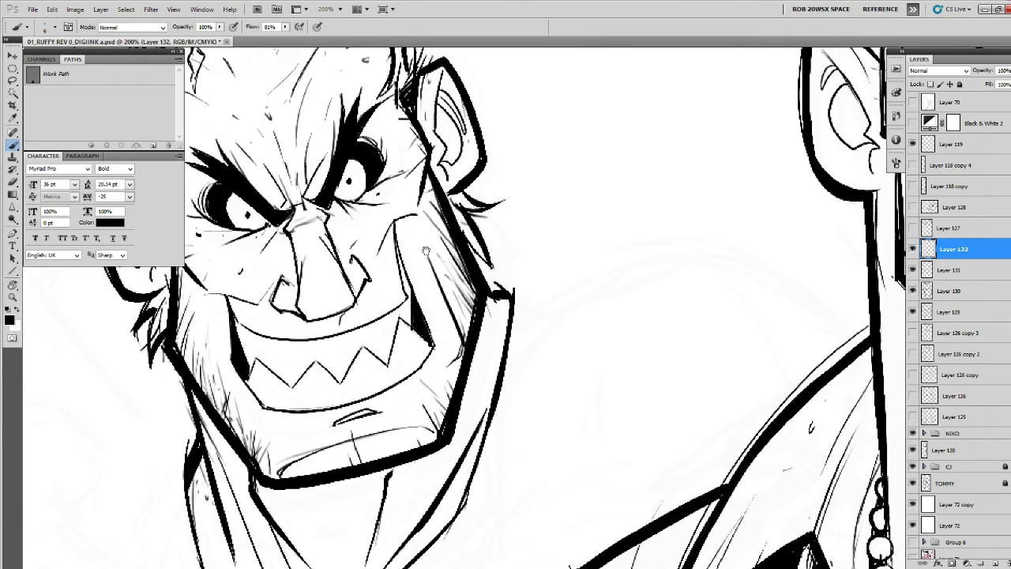
pyautogui.moveTo(396, 221); pyautogui.dragTo(411, 294)
pyautogui.moveTo(414, 289); pyautogui.dragTo(429, 336)
pyautogui.moveTo(413, 292); pyautogui.dragTo(455, 258)
pyautogui.moveTo(479, 296); pyautogui.dragTo(531, 270)
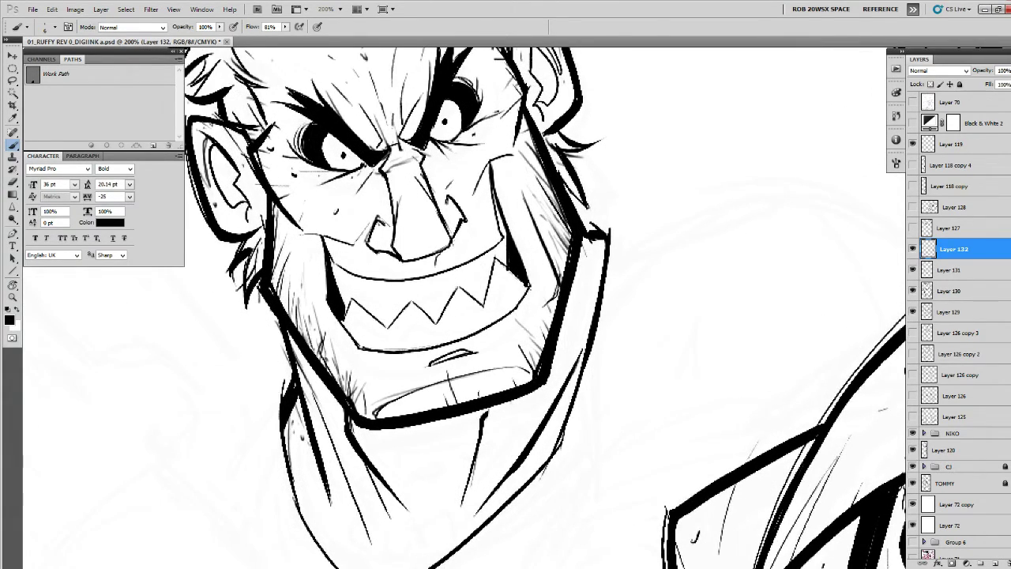
# Draw short upright stubble strokes along the chin's lower edge and dot small stubble marks below the mouth.
pyautogui.moveTo(465, 375); pyautogui.dragTo(490, 391)
pyautogui.moveTo(422, 433)
pyautogui.mouseDown()
pyautogui.moveTo(414, 388)
pyautogui.moveTo(434, 427)
pyautogui.moveTo(449, 424)
pyautogui.mouseUp()
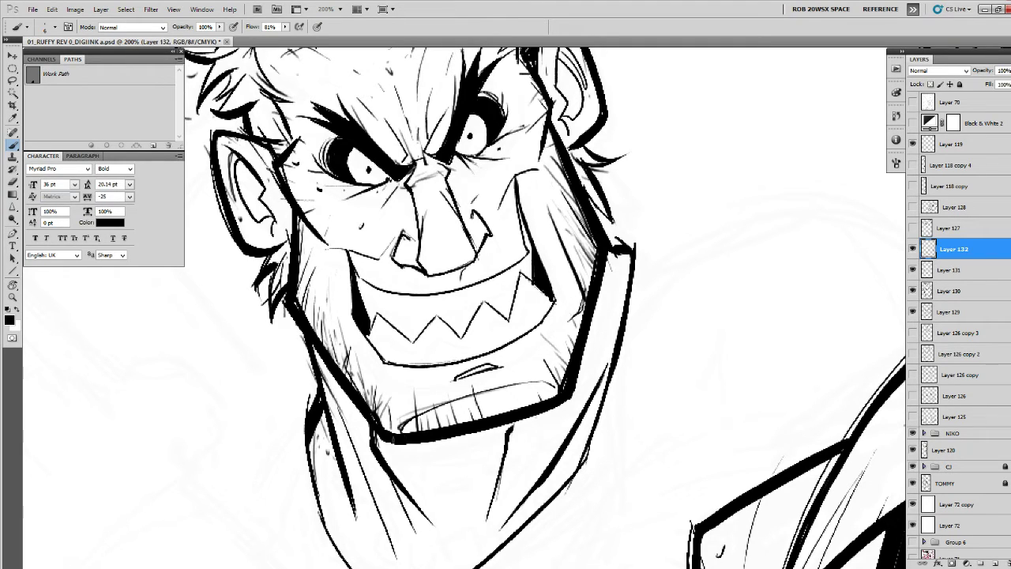
pyautogui.moveTo(495, 394); pyautogui.dragTo(488, 415)
pyautogui.moveTo(531, 379); pyautogui.dragTo(522, 394)
pyautogui.moveTo(540, 368)
pyautogui.mouseDown()
pyautogui.moveTo(533, 399)
pyautogui.moveTo(543, 397)
pyautogui.mouseUp()
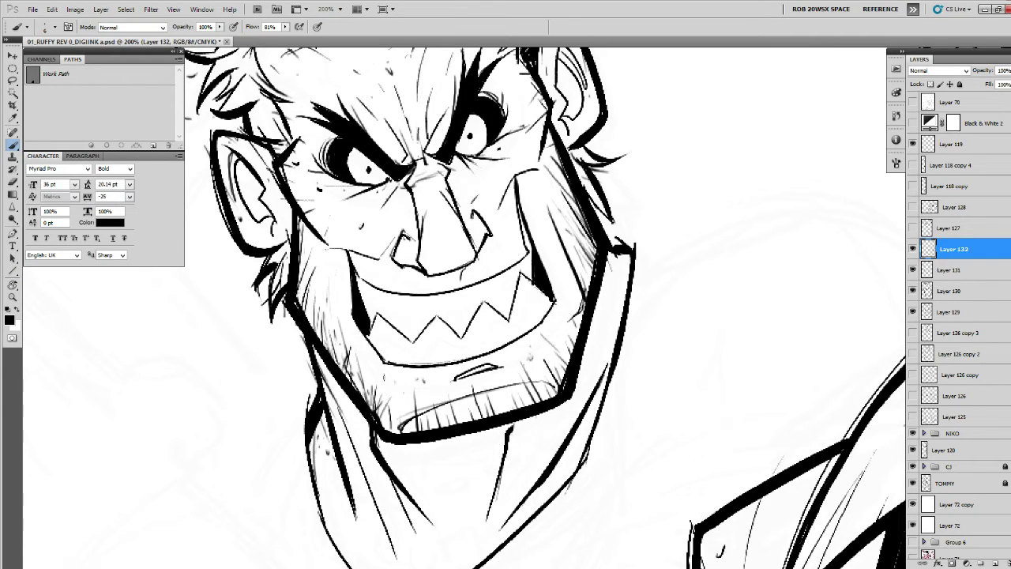
pyautogui.click(385, 377)
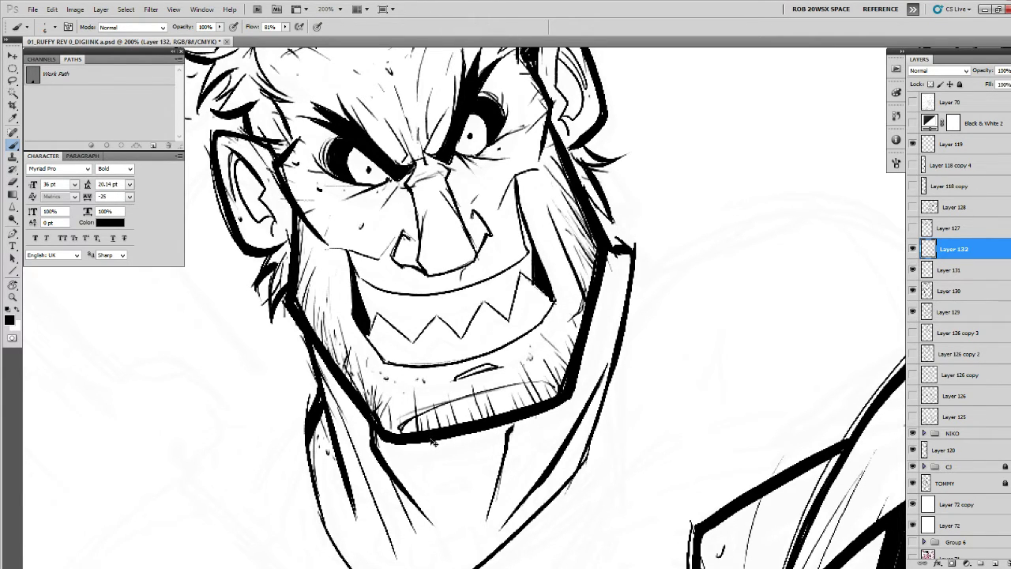
# Merge the finished detail layer into the layer below and add a new layer above it.
pyautogui.hotkey('ctrl', 'e')
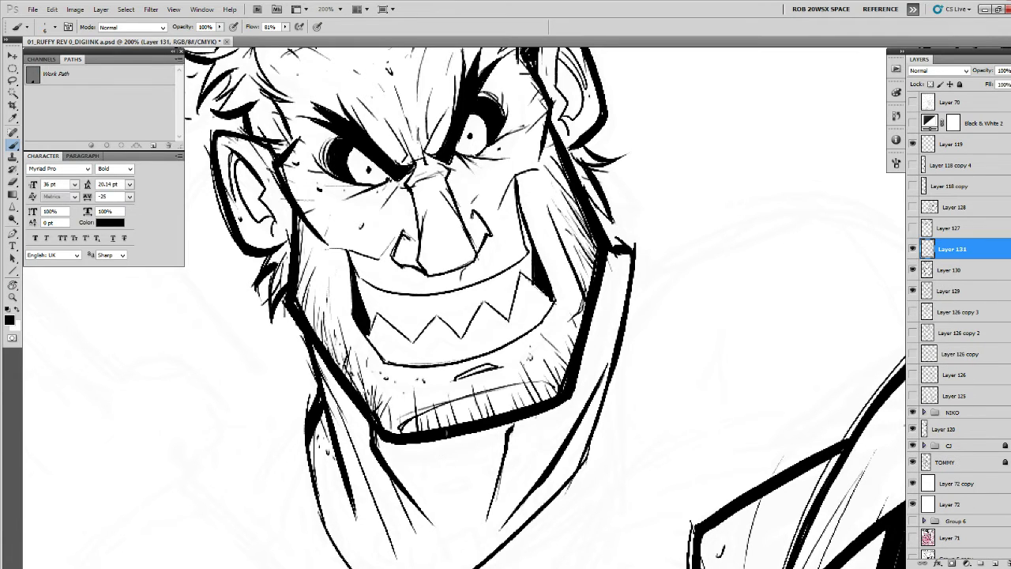
pyautogui.click(995, 562)
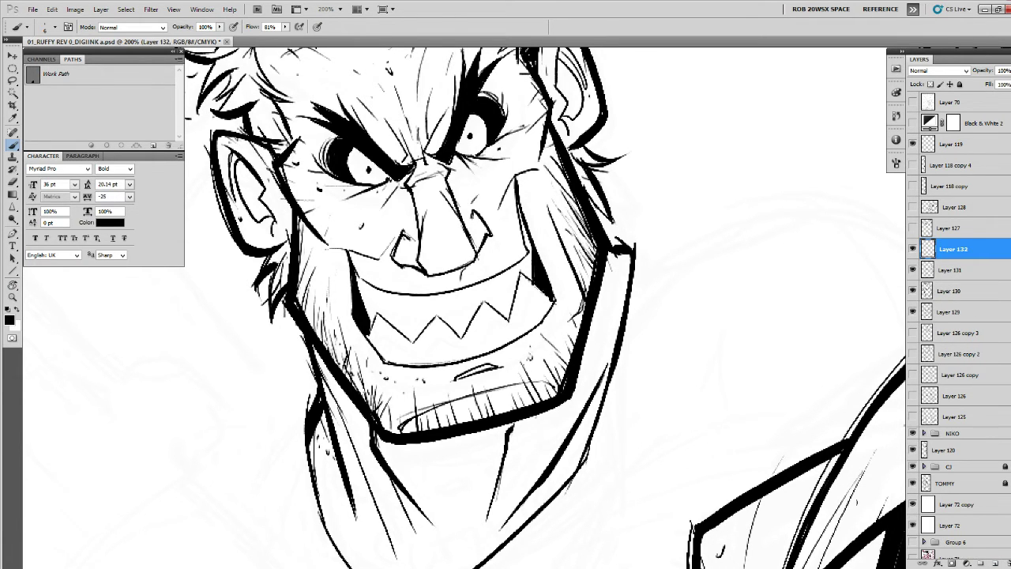
# Check the inked head against the whole composition at 25%, and return to a close view of the head.
pyautogui.press('z')
pyautogui.keyDown('alt'); pyautogui.click(644, 368); pyautogui.keyUp('alt')
pyautogui.keyDown('alt'); pyautogui.click(643, 368); pyautogui.keyUp('alt')
pyautogui.keyDown('alt'); pyautogui.click(644, 368); pyautogui.keyUp('alt')
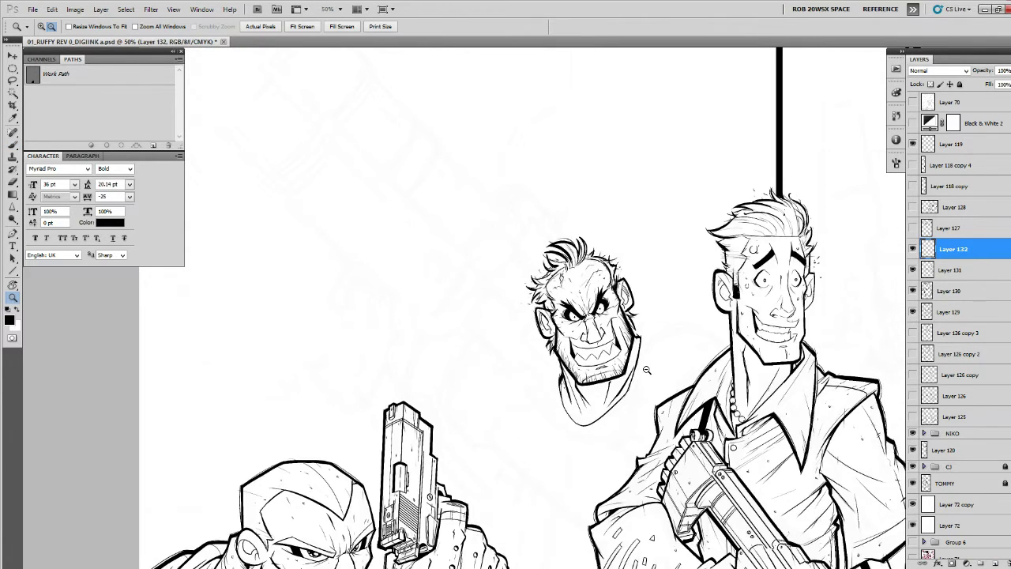
pyautogui.keyDown('alt'); pyautogui.click(643, 368); pyautogui.keyUp('alt')
pyautogui.keyDown('alt'); pyautogui.click(645, 369); pyautogui.keyUp('alt')
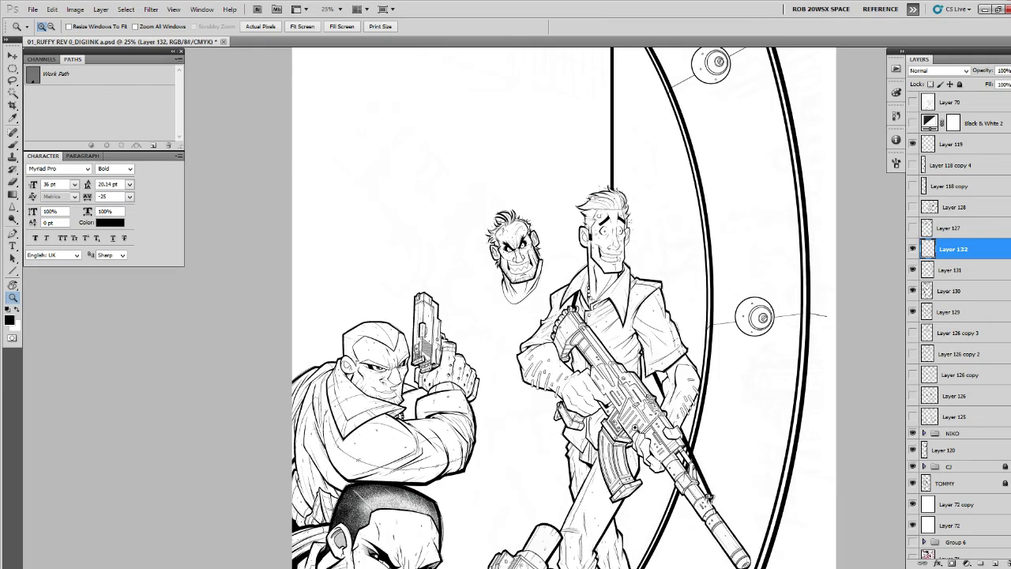
pyautogui.click(508, 226)
pyautogui.click(508, 226)
pyautogui.click(507, 225)
pyautogui.click(508, 222)
pyautogui.click(507, 222)
# Brush thin stray strands into the near-side hair spikes and along the raised quiff.
pyautogui.press('b')
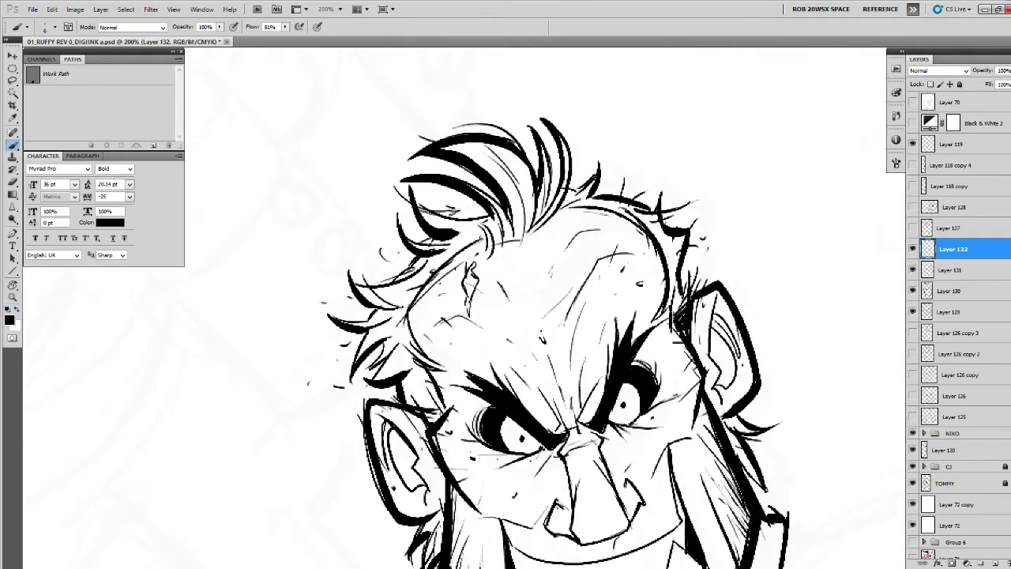
pyautogui.moveTo(605, 337); pyautogui.dragTo(712, 341)
pyautogui.moveTo(583, 238)
pyautogui.mouseDown()
pyautogui.moveTo(497, 251)
pyautogui.moveTo(556, 253)
pyautogui.mouseUp()
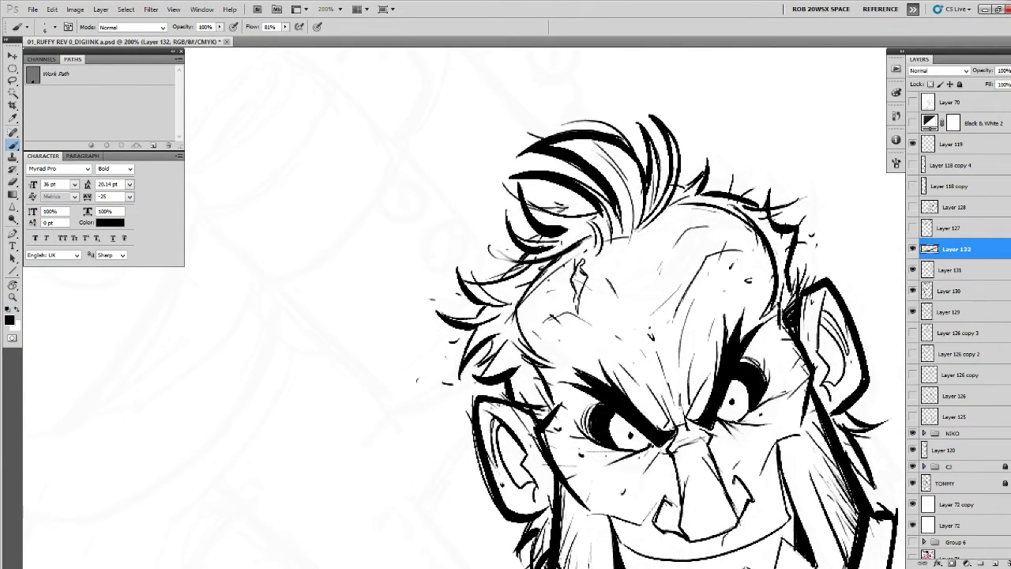
pyautogui.moveTo(597, 228); pyautogui.dragTo(555, 245)
pyautogui.moveTo(529, 285)
pyautogui.mouseDown()
pyautogui.moveTo(460, 309)
pyautogui.moveTo(445, 278)
pyautogui.mouseUp()
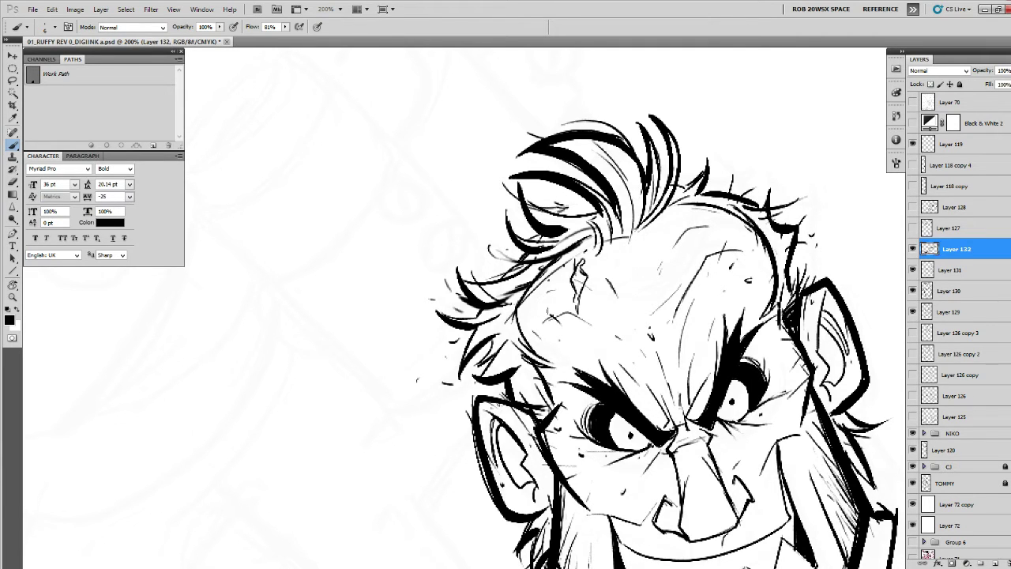
pyautogui.moveTo(523, 316); pyautogui.dragTo(491, 341)
pyautogui.moveTo(767, 406); pyautogui.dragTo(674, 477)
pyautogui.moveTo(576, 278)
pyautogui.mouseDown()
pyautogui.moveTo(563, 285)
pyautogui.moveTo(592, 231)
pyautogui.mouseUp()
pyautogui.moveTo(570, 290); pyautogui.dragTo(602, 195)
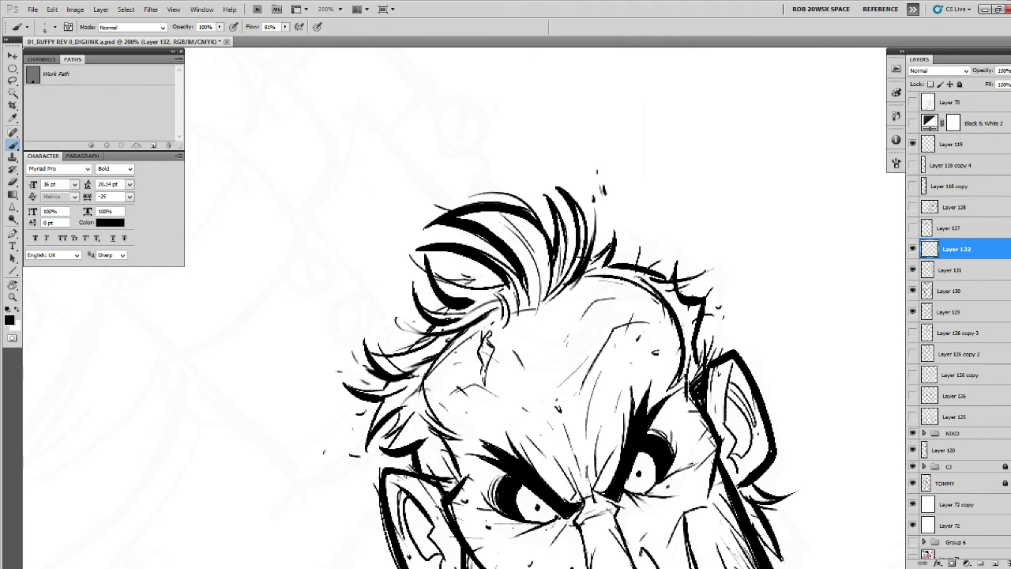
# Scatter small ink flecks around the quiff and far ear, and add texture marks near the far eye.
pyautogui.moveTo(546, 173); pyautogui.dragTo(551, 183)
pyautogui.moveTo(638, 162); pyautogui.dragTo(637, 173)
pyautogui.moveTo(603, 270); pyautogui.dragTo(629, 236)
pyautogui.moveTo(671, 348); pyautogui.dragTo(591, 288)
pyautogui.moveTo(667, 280); pyautogui.dragTo(668, 283)
pyautogui.moveTo(674, 285); pyautogui.dragTo(677, 288)
pyautogui.moveTo(615, 346)
pyautogui.mouseDown()
pyautogui.moveTo(582, 250)
pyautogui.moveTo(565, 292)
pyautogui.moveTo(574, 313)
pyautogui.mouseUp()
pyautogui.moveTo(581, 281); pyautogui.dragTo(575, 298)
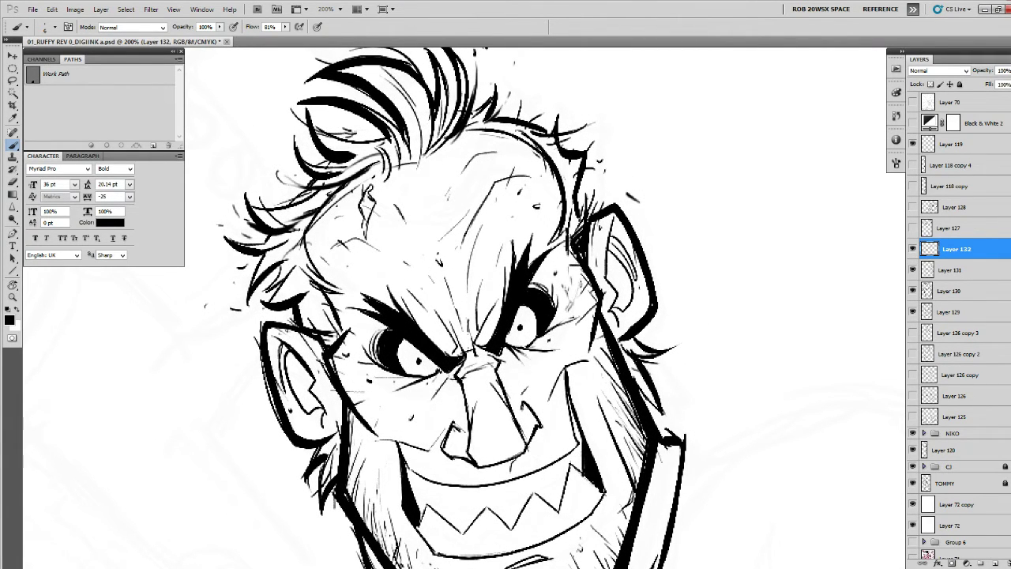
# Dot small freckle marks on the far temple and across the near cheek below the eye.
pyautogui.click(555, 273)
pyautogui.click(342, 371)
pyautogui.click(346, 355)
pyautogui.click(378, 384)
pyautogui.moveTo(353, 391); pyautogui.dragTo(466, 356)
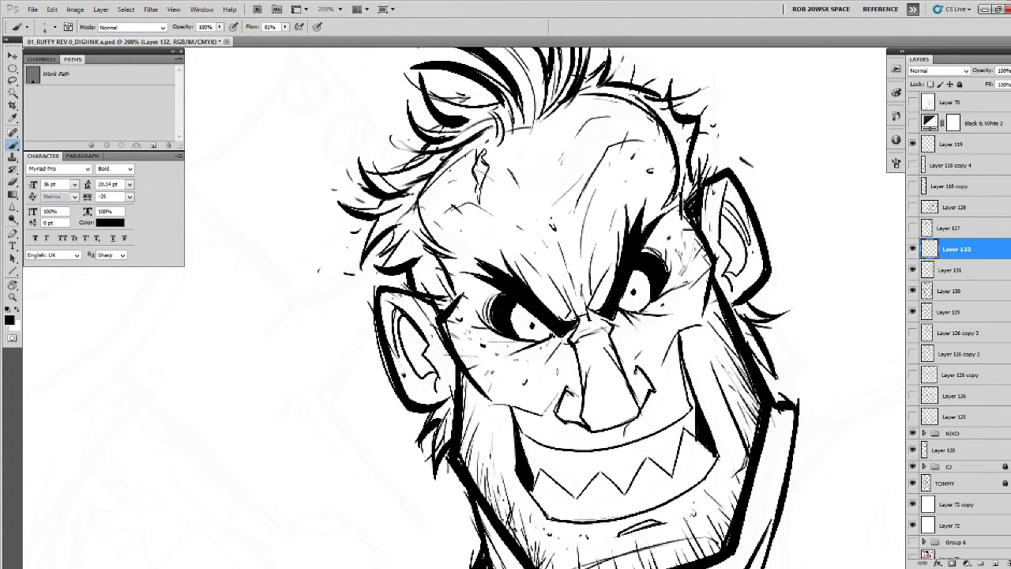
pyautogui.moveTo(545, 316); pyautogui.dragTo(477, 322)
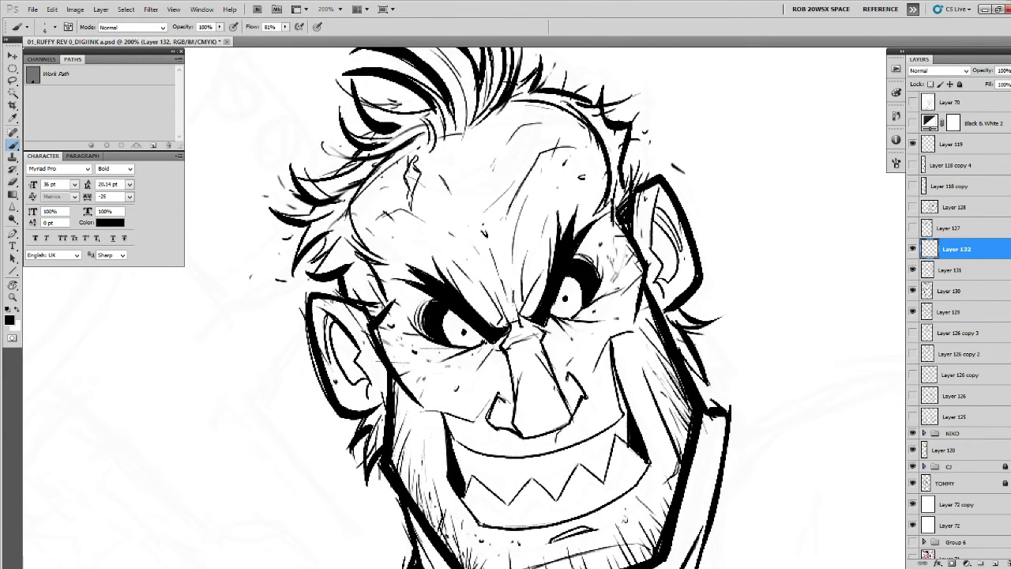
# Clean up the nose tip with the Eraser, redraw its lower contour, and undo the last stroke.
pyautogui.press('e')
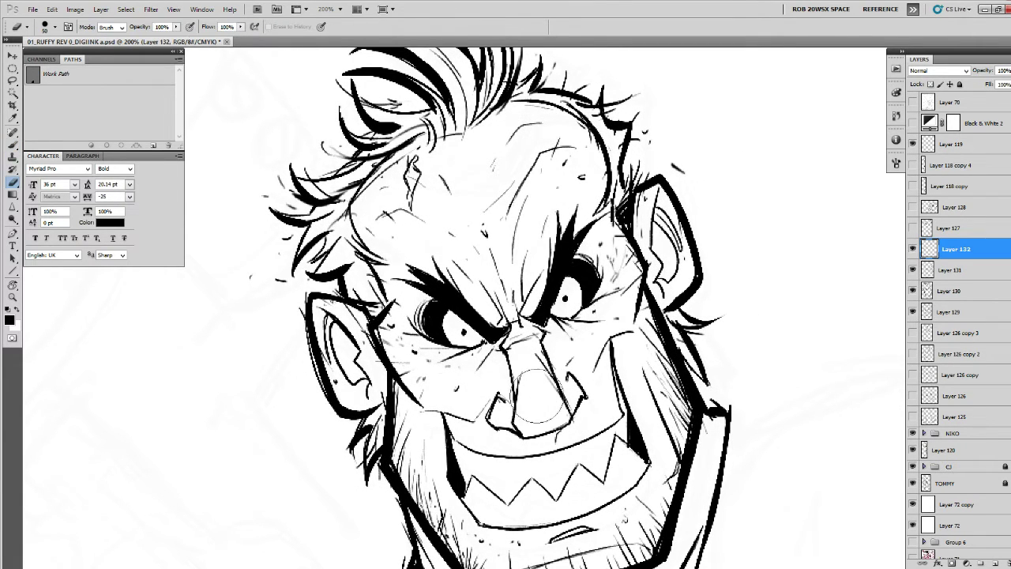
pyautogui.moveTo(540, 407); pyautogui.dragTo(537, 379)
pyautogui.press('b')
pyautogui.moveTo(513, 419)
pyautogui.mouseDown()
pyautogui.moveTo(526, 436)
pyautogui.moveTo(564, 400)
pyautogui.mouseUp()
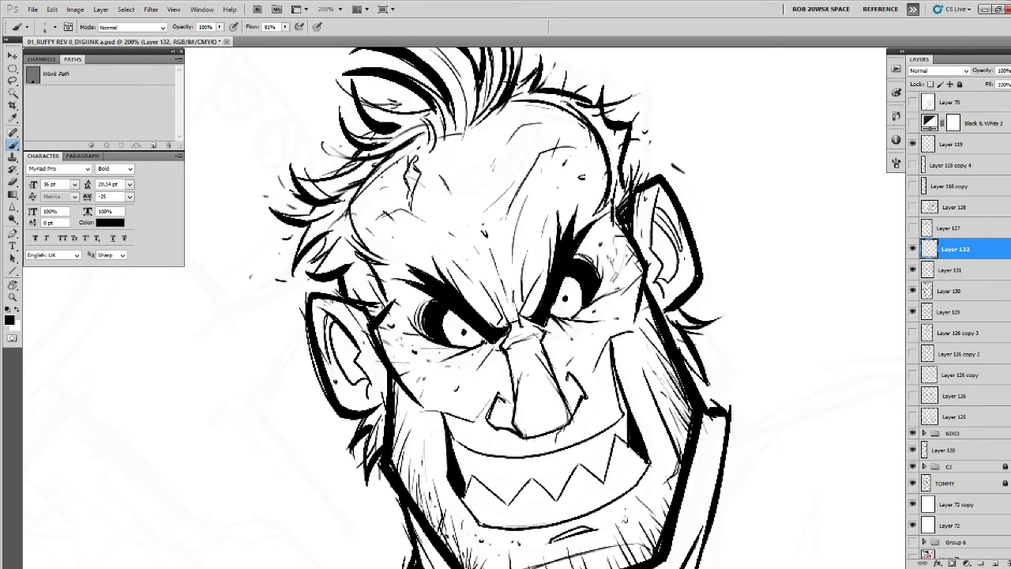
pyautogui.moveTo(551, 438)
pyautogui.mouseDown()
pyautogui.moveTo(563, 420)
pyautogui.moveTo(526, 348)
pyautogui.moveTo(482, 363)
pyautogui.mouseUp()
pyautogui.press('e')
pyautogui.press('b')
pyautogui.hotkey('ctrl', 'z')
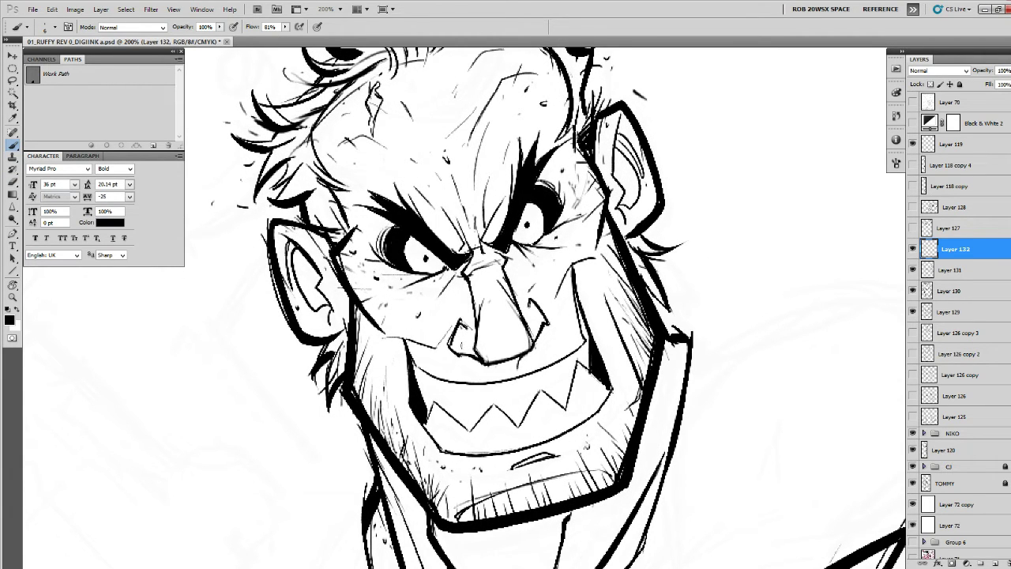
# Reinforce the ink lines at both corners of the grin.
pyautogui.moveTo(407, 336)
pyautogui.mouseDown()
pyautogui.moveTo(389, 342)
pyautogui.moveTo(429, 412)
pyautogui.mouseUp()
pyautogui.moveTo(599, 374)
pyautogui.mouseDown()
pyautogui.moveTo(588, 378)
pyautogui.moveTo(603, 395)
pyautogui.mouseUp()
pyautogui.moveTo(577, 368)
pyautogui.mouseDown()
pyautogui.moveTo(586, 377)
pyautogui.moveTo(550, 370)
pyautogui.moveTo(540, 400)
pyautogui.mouseUp()
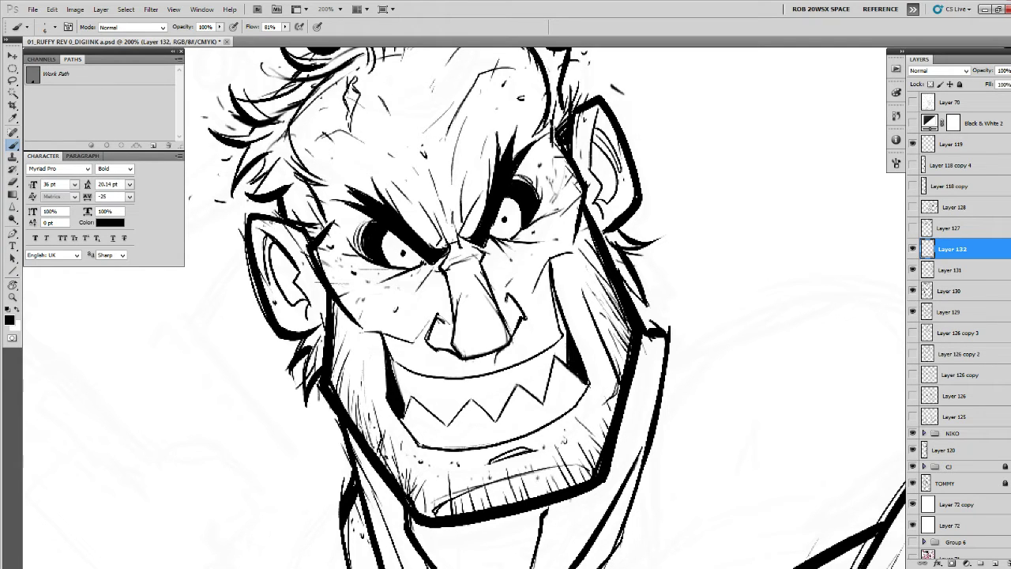
pyautogui.moveTo(501, 490); pyautogui.dragTo(495, 372)
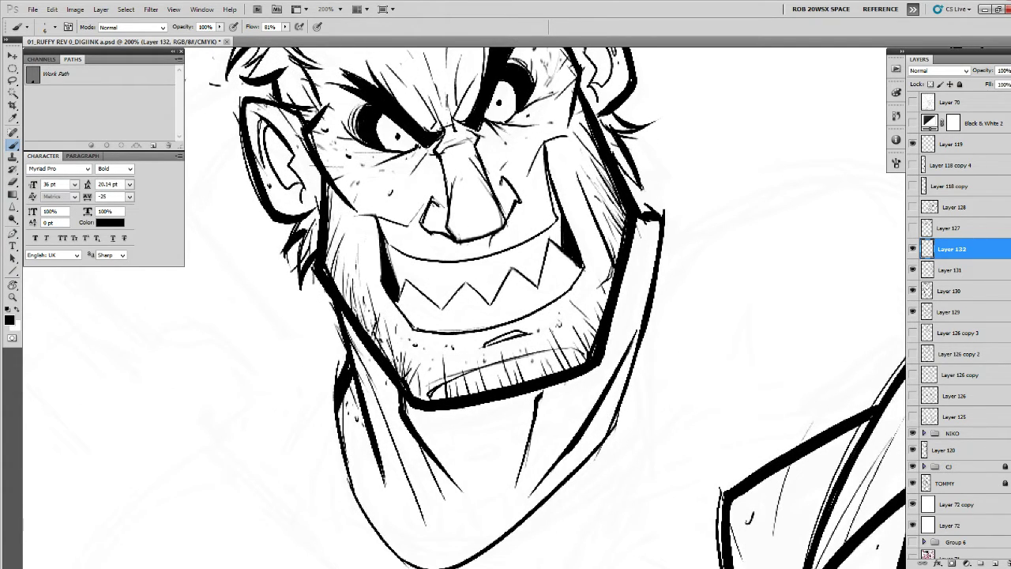
# Add thin crease lines on the throat below the jaw and hatching along the far side of the neck.
pyautogui.moveTo(422, 408)
pyautogui.mouseDown()
pyautogui.moveTo(446, 470)
pyautogui.moveTo(490, 402)
pyautogui.moveTo(479, 475)
pyautogui.mouseUp()
pyautogui.moveTo(501, 429); pyautogui.dragTo(457, 508)
pyautogui.moveTo(645, 213); pyautogui.dragTo(628, 238)
pyautogui.scroll(2, 466, 308)
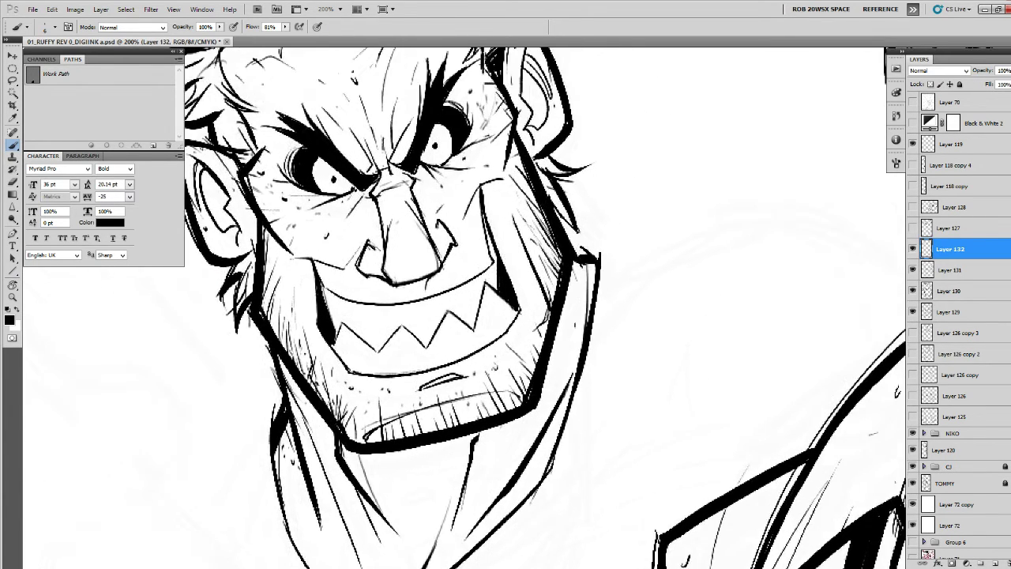
pyautogui.moveTo(576, 262)
pyautogui.mouseDown()
pyautogui.moveTo(586, 311)
pyautogui.moveTo(571, 300)
pyautogui.moveTo(557, 327)
pyautogui.mouseUp()
pyautogui.scroll(2, 580, 281)
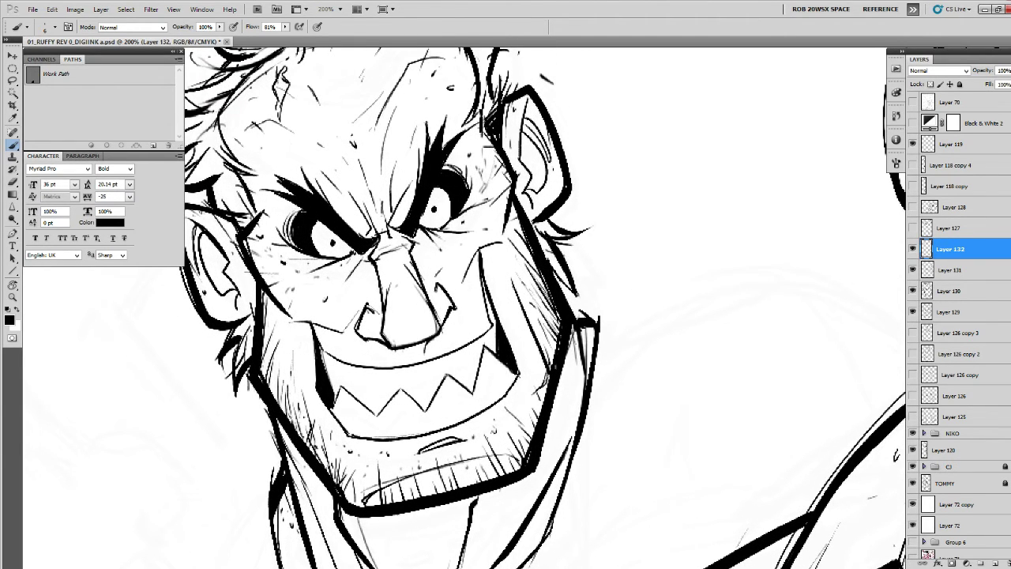
# Add small texture marks to the far cheek, jaw edge and temple beside the far eye.
pyautogui.scroll(2, 561, 321)
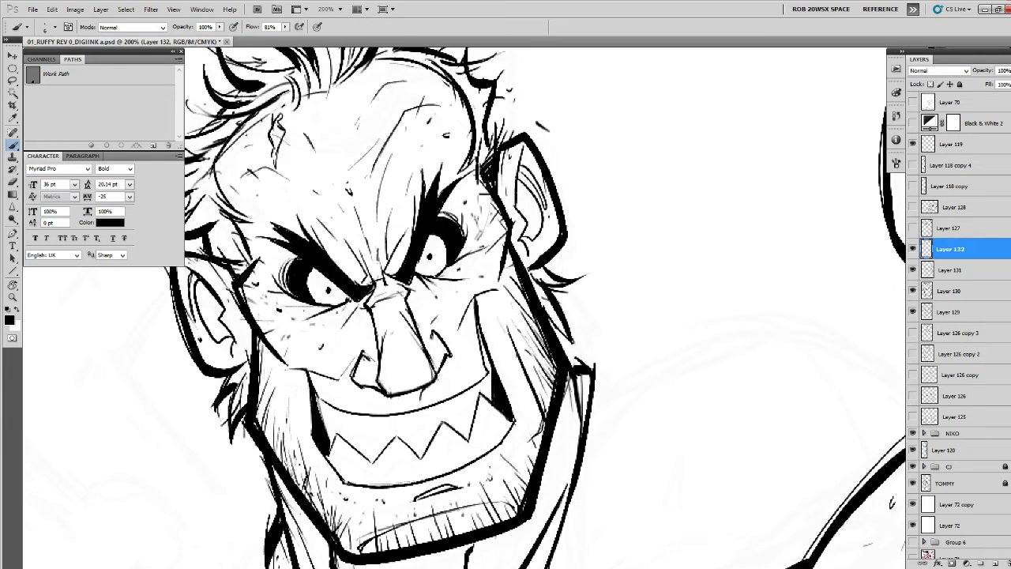
pyautogui.moveTo(518, 333); pyautogui.dragTo(507, 360)
pyautogui.moveTo(537, 438)
pyautogui.mouseDown()
pyautogui.moveTo(525, 447)
pyautogui.moveTo(534, 463)
pyautogui.mouseUp()
pyautogui.moveTo(544, 374); pyautogui.dragTo(537, 383)
pyautogui.scroll(3, 535, 425)
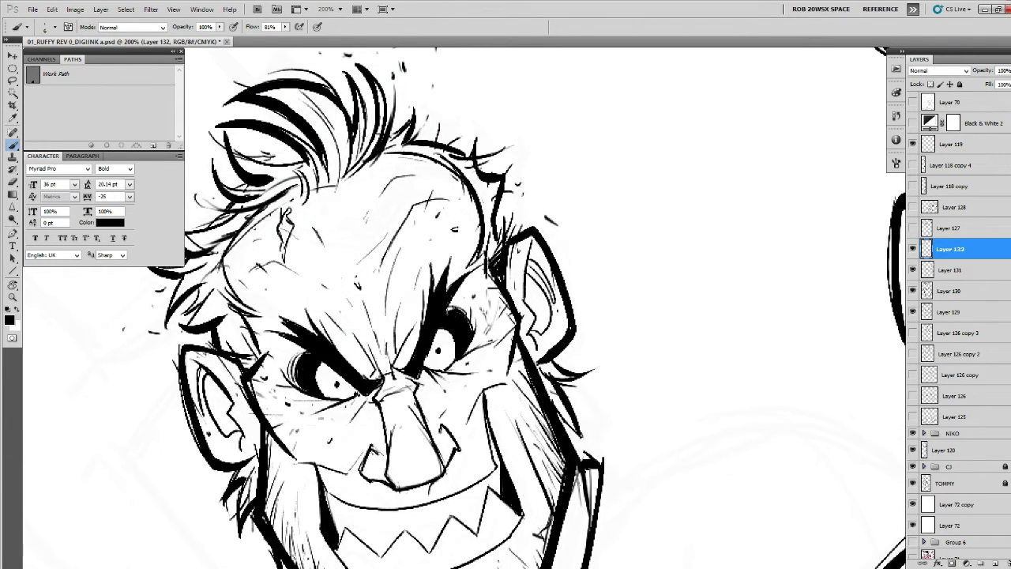
pyautogui.moveTo(470, 307); pyautogui.dragTo(462, 326)
pyautogui.press('x')
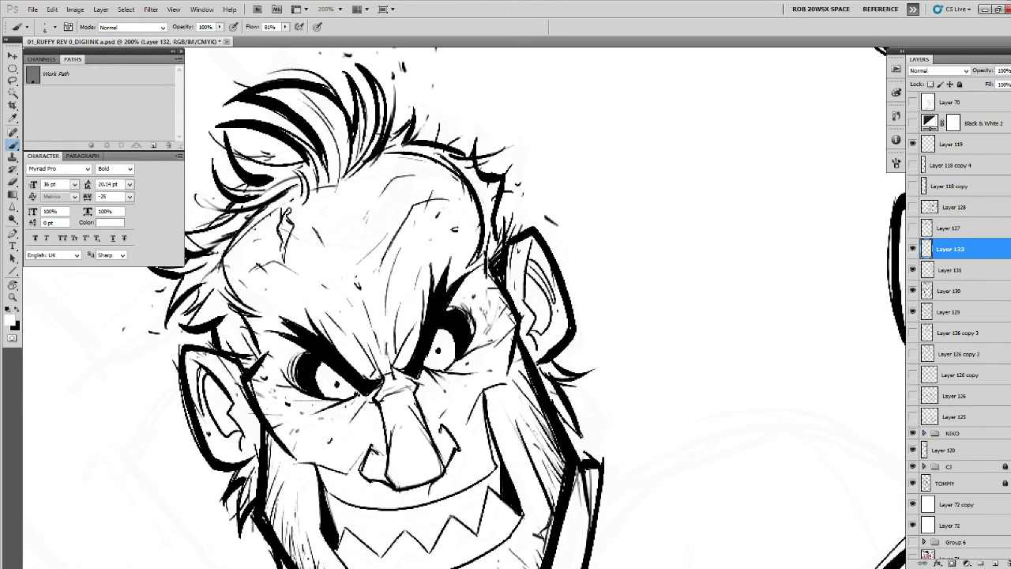
pyautogui.press('x')
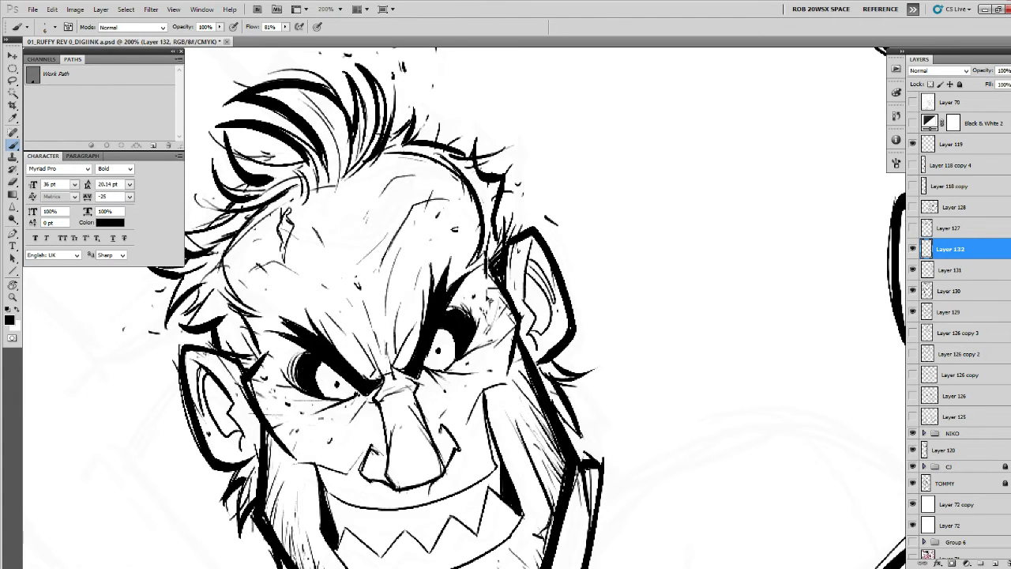
# Merge the layer of added hair and skin texture into the detail layer below.
pyautogui.hotkey('ctrl', 'e')
pyautogui.press('z')
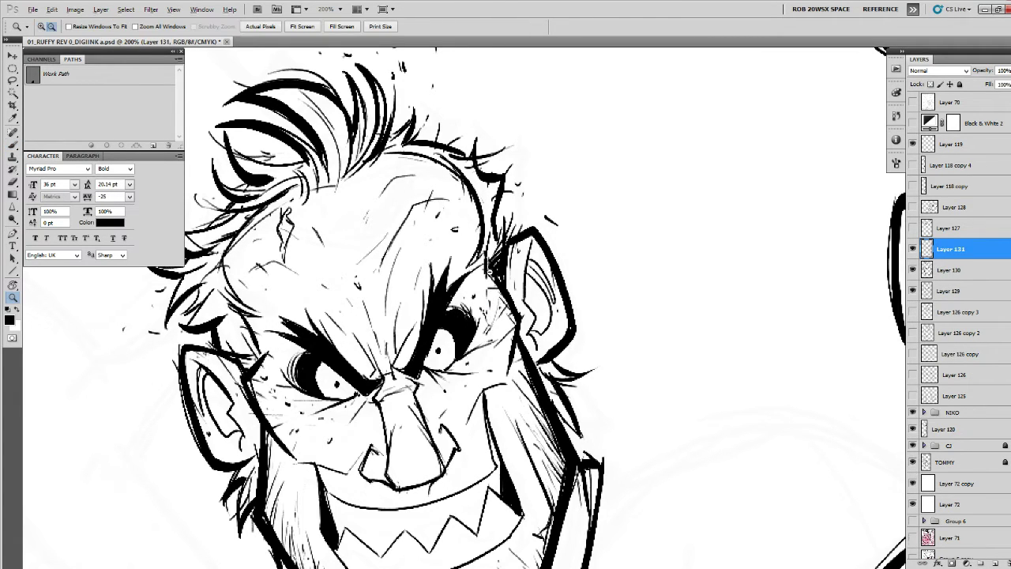
# On a new layer, hatch a dark sideburn between the near ear and the temple.
pyautogui.keyDown('alt'); pyautogui.click(492, 274); pyautogui.keyUp('alt')
pyautogui.keyDown('alt'); pyautogui.click(491, 274); pyautogui.keyUp('alt')
pyautogui.keyDown('alt'); pyautogui.click(496, 281); pyautogui.keyUp('alt')
pyautogui.keyDown('alt'); pyautogui.click(497, 286); pyautogui.keyUp('alt')
pyautogui.click(497, 286)
pyautogui.click(496, 286)
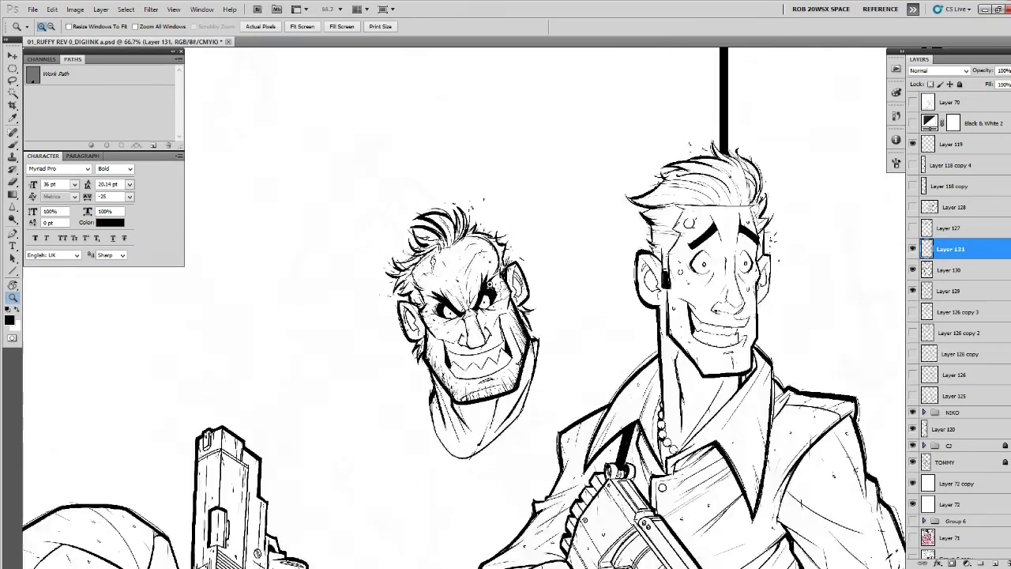
pyautogui.click(496, 286)
pyautogui.click(497, 286)
pyautogui.moveTo(497, 286); pyautogui.dragTo(571, 329)
pyautogui.press('b')
pyautogui.click(995, 563)
pyautogui.moveTo(528, 259); pyautogui.dragTo(660, 251)
pyautogui.moveTo(488, 376)
pyautogui.mouseDown()
pyautogui.moveTo(495, 388)
pyautogui.moveTo(490, 373)
pyautogui.moveTo(500, 368)
pyautogui.mouseUp()
pyautogui.moveTo(502, 369); pyautogui.dragTo(495, 387)
pyautogui.moveTo(478, 368)
pyautogui.mouseDown()
pyautogui.moveTo(487, 366)
pyautogui.moveTo(467, 345)
pyautogui.moveTo(478, 357)
pyautogui.moveTo(488, 347)
pyautogui.moveTo(467, 345)
pyautogui.mouseUp()
# Thicken and darken the hair tufts below the near ear with short ink strokes.
pyautogui.moveTo(507, 381); pyautogui.dragTo(489, 299)
pyautogui.moveTo(474, 409); pyautogui.dragTo(468, 417)
pyautogui.moveTo(485, 398); pyautogui.dragTo(474, 428)
pyautogui.moveTo(478, 421); pyautogui.dragTo(470, 442)
pyautogui.moveTo(483, 407); pyautogui.dragTo(475, 435)
pyautogui.moveTo(480, 398); pyautogui.dragTo(469, 410)
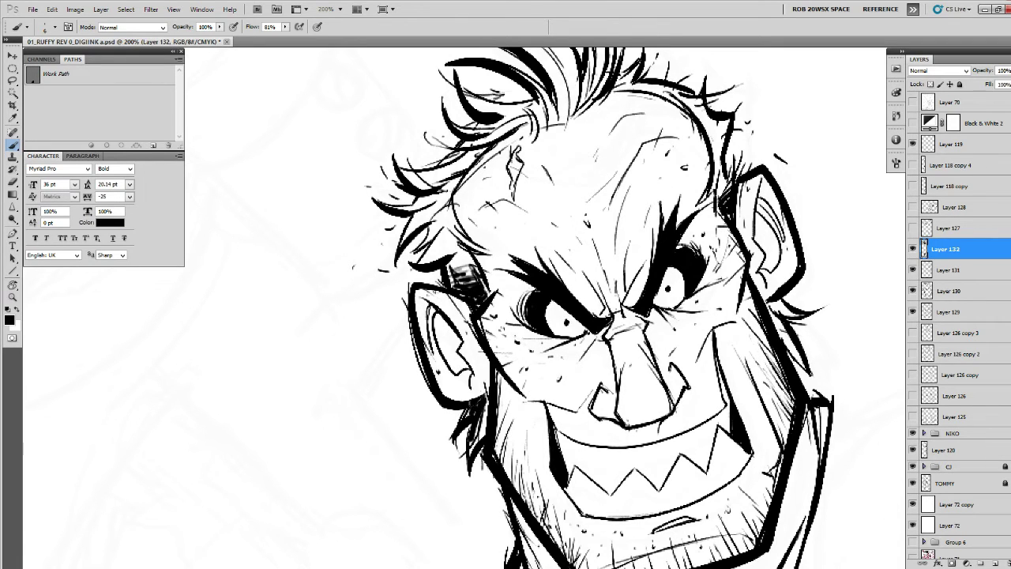
# Darken the hair tufts behind the jaw just below the far ear.
pyautogui.moveTo(736, 401); pyautogui.dragTo(598, 428)
pyautogui.moveTo(630, 333); pyautogui.dragTo(651, 366)
pyautogui.moveTo(635, 343)
pyautogui.mouseDown()
pyautogui.moveTo(653, 377)
pyautogui.moveTo(640, 338)
pyautogui.mouseUp()
pyautogui.moveTo(641, 352); pyautogui.dragTo(645, 365)
pyautogui.moveTo(631, 332); pyautogui.dragTo(660, 329)
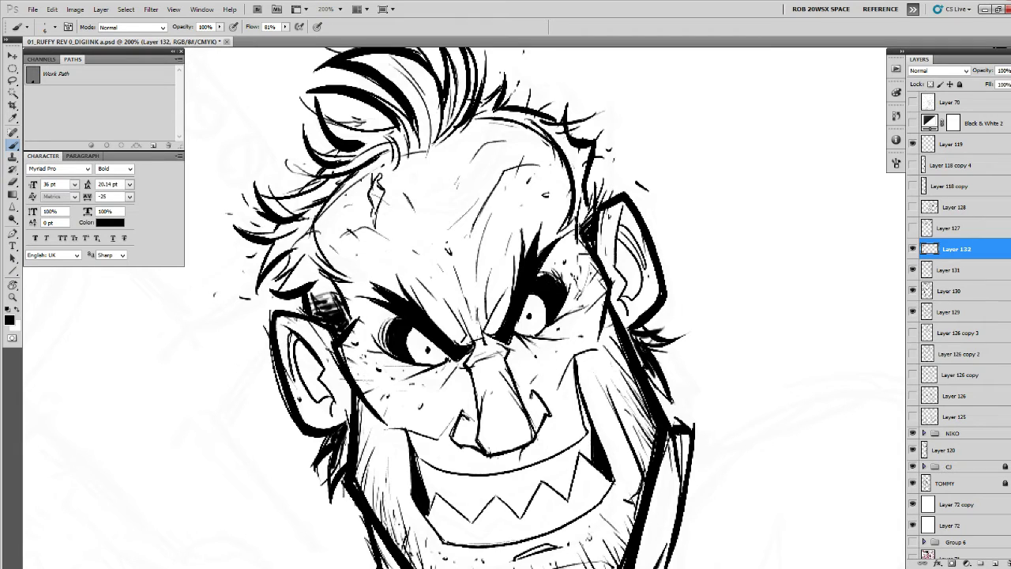
# Add finishing strokes around the near ear, the far side of the head and the nose bridge, and merge the layer into the detail layer below.
pyautogui.moveTo(349, 430); pyautogui.dragTo(342, 454)
pyautogui.moveTo(352, 431); pyautogui.dragTo(341, 454)
pyautogui.moveTo(332, 381); pyautogui.dragTo(350, 409)
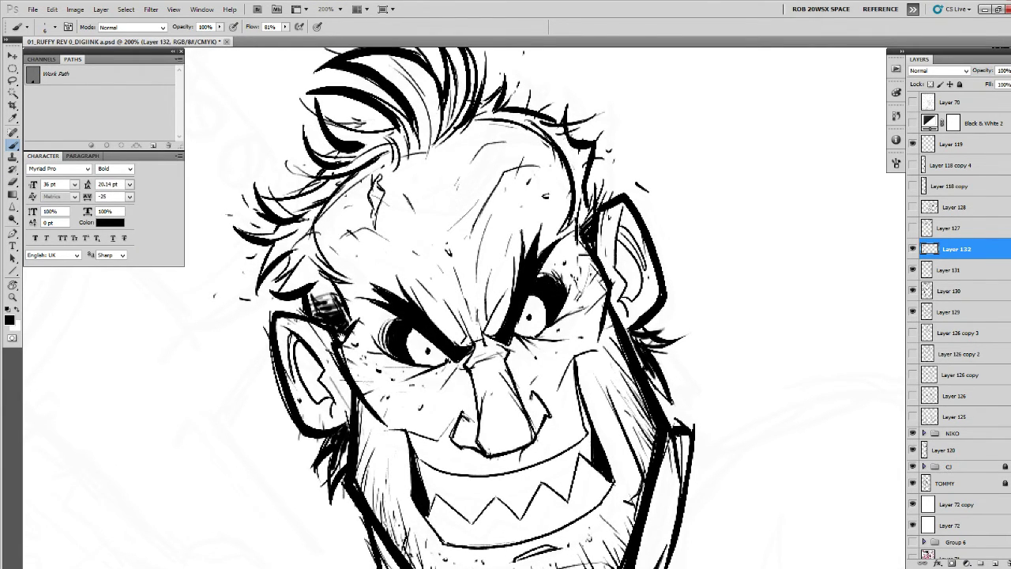
pyautogui.moveTo(462, 288); pyautogui.dragTo(422, 340)
pyautogui.moveTo(595, 353)
pyautogui.mouseDown()
pyautogui.moveTo(609, 374)
pyautogui.moveTo(593, 375)
pyautogui.mouseUp()
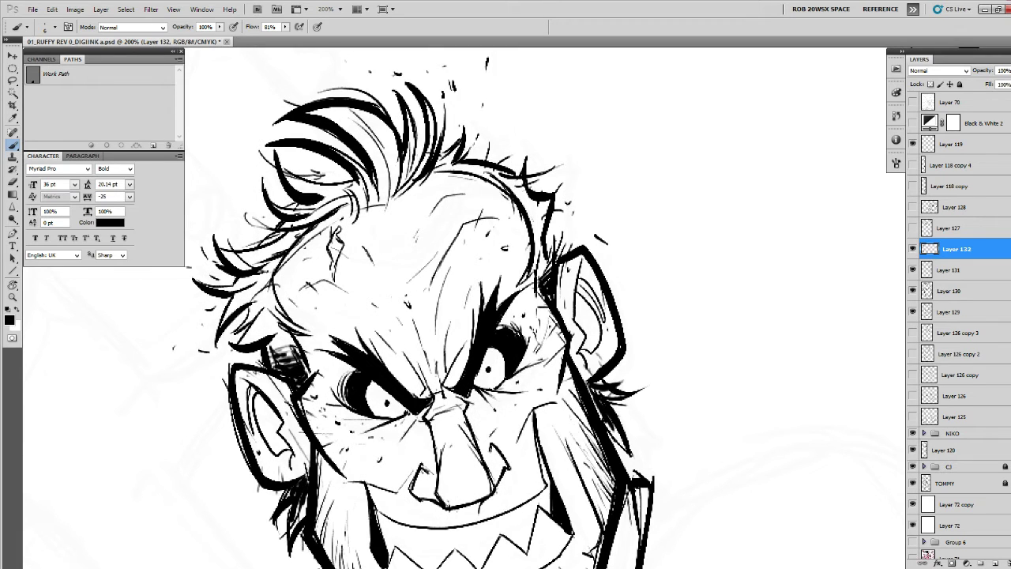
pyautogui.moveTo(489, 347); pyautogui.dragTo(570, 276)
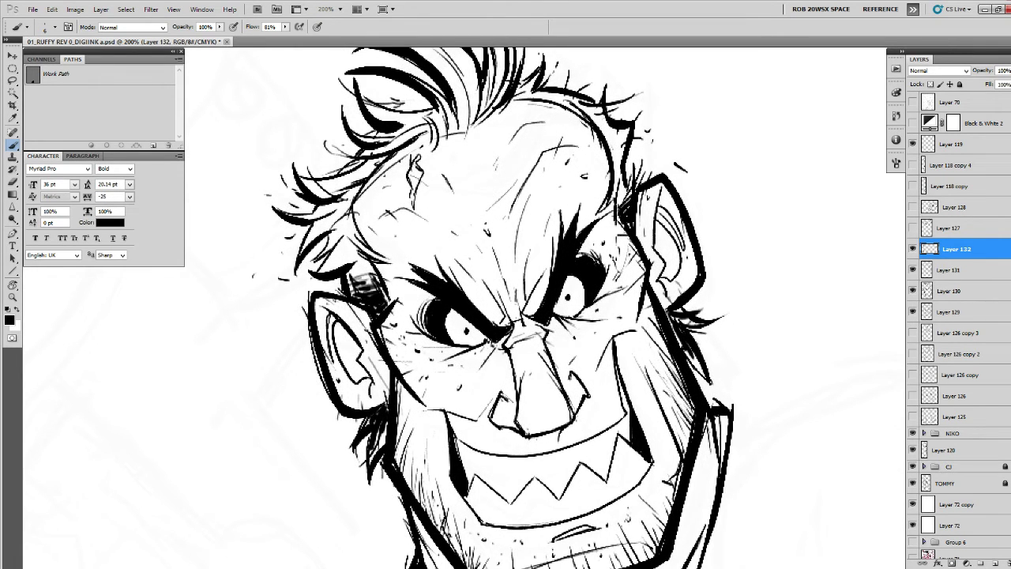
pyautogui.moveTo(488, 339); pyautogui.dragTo(478, 352)
pyautogui.hotkey('ctrl', 'e')
# Examine how the inked head reads within the whole composition and again up close.
pyautogui.press('z')
pyautogui.keyDown('alt'); pyautogui.click(564, 318); pyautogui.keyUp('alt')
pyautogui.keyDown('alt'); pyautogui.click(565, 319); pyautogui.keyUp('alt')
pyautogui.keyDown('alt'); pyautogui.click(567, 321); pyautogui.keyUp('alt')
pyautogui.keyDown('alt'); pyautogui.click(570, 323); pyautogui.keyUp('alt')
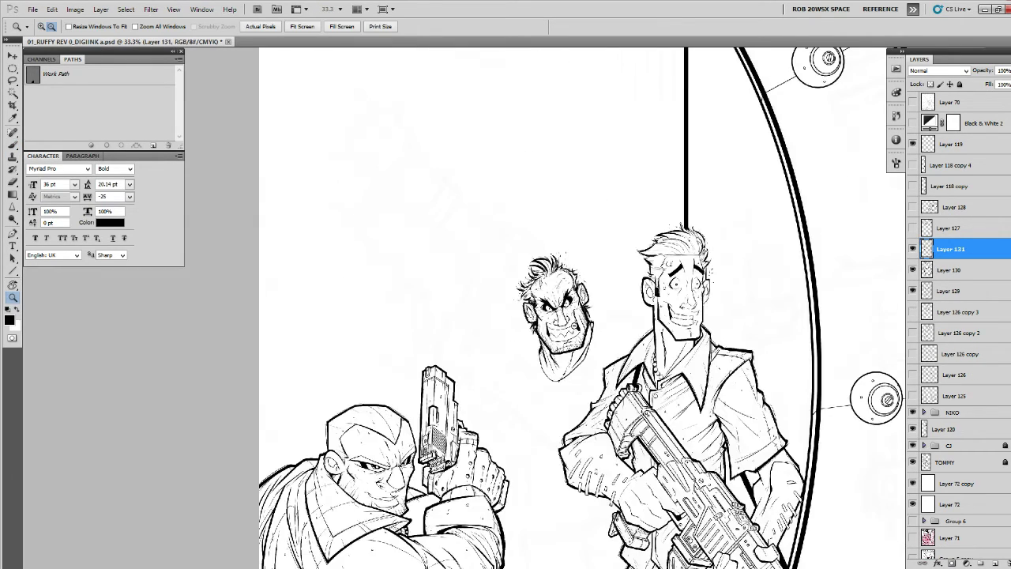
pyautogui.keyDown('alt'); pyautogui.click(577, 328); pyautogui.keyUp('alt')
pyautogui.moveTo(604, 346); pyautogui.dragTo(531, 312)
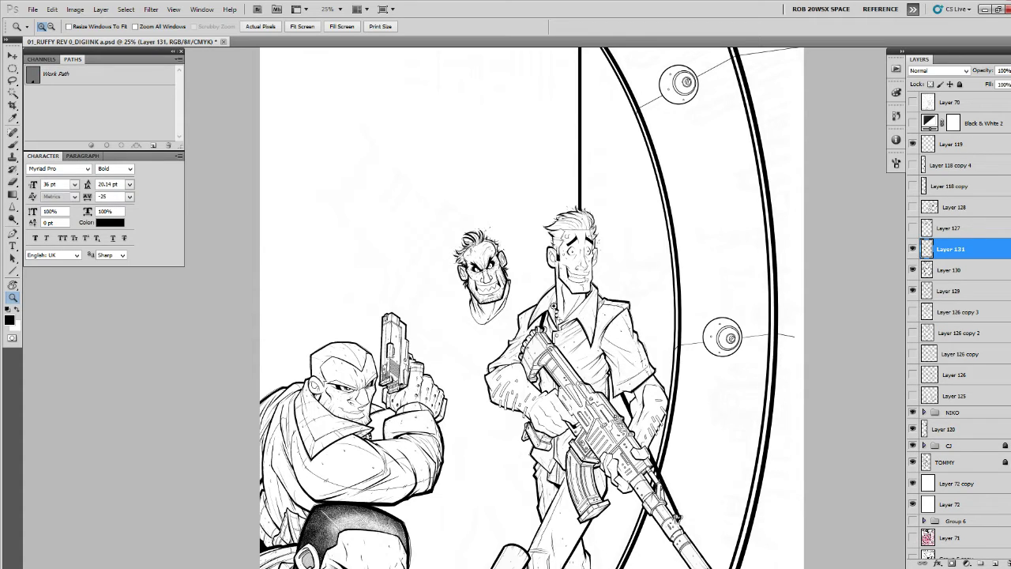
pyautogui.click(493, 247)
pyautogui.click(493, 247)
pyautogui.click(492, 248)
pyautogui.click(493, 247)
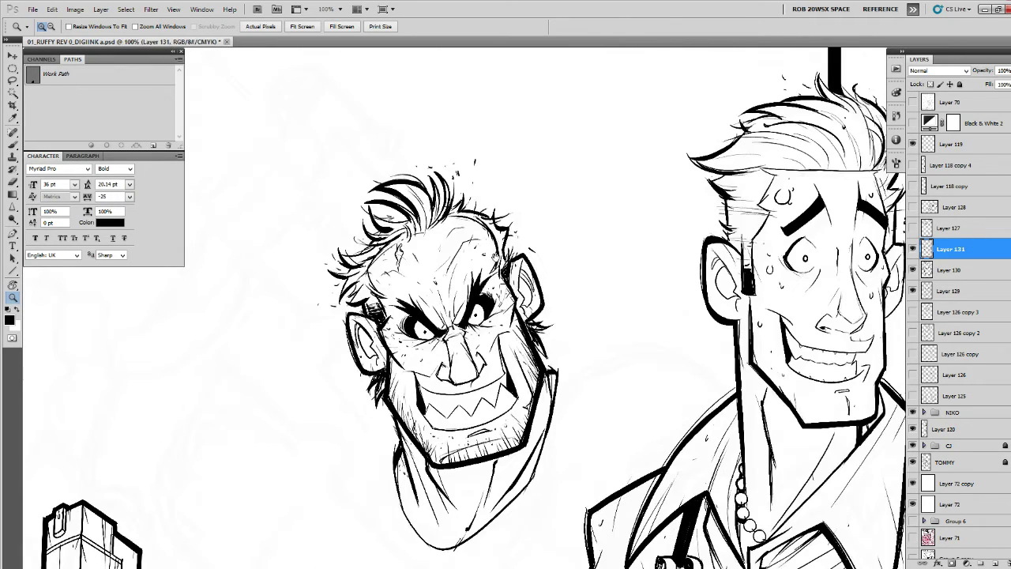
pyautogui.click(492, 247)
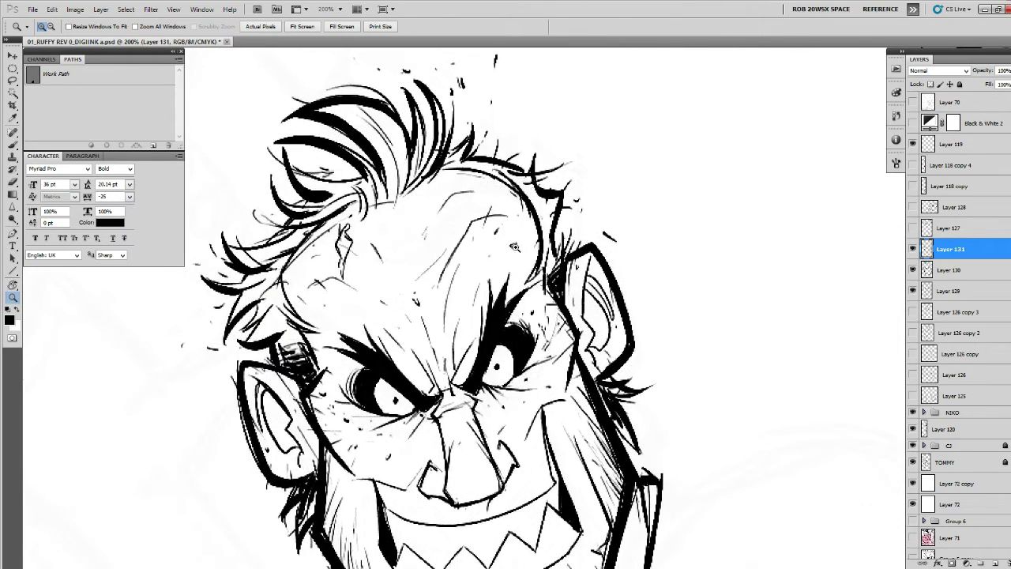
# On a new layer, add a curved crease across the forehead and short lines at both temples.
pyautogui.moveTo(685, 442); pyautogui.dragTo(746, 419)
pyautogui.click(994, 563)
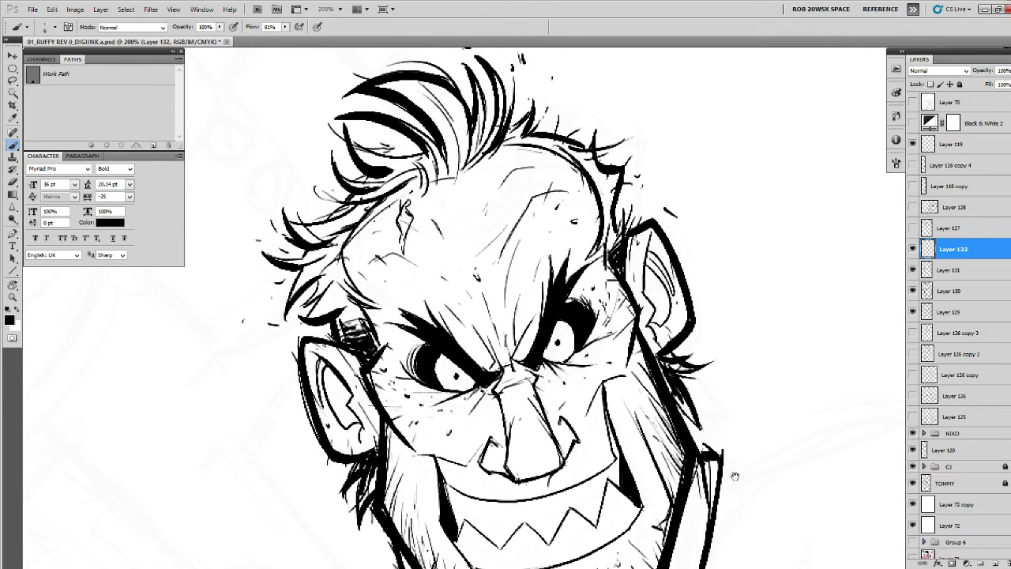
pyautogui.moveTo(734, 476); pyautogui.dragTo(731, 470)
pyautogui.moveTo(380, 236); pyautogui.dragTo(397, 250)
pyautogui.moveTo(397, 248); pyautogui.dragTo(433, 280)
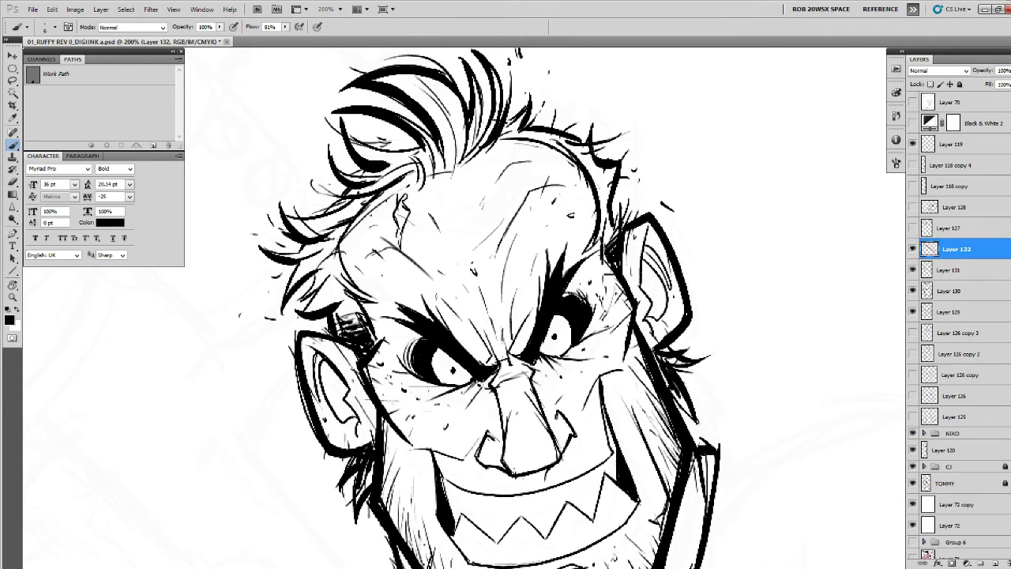
pyautogui.moveTo(365, 307); pyautogui.dragTo(380, 341)
pyautogui.moveTo(601, 263); pyautogui.dragTo(611, 280)
# Lasso the lower face along the jaw contour and up across the cheeks, and create a new layer for the stubble.
pyautogui.moveTo(624, 363); pyautogui.dragTo(586, 234)
pyautogui.press('l')
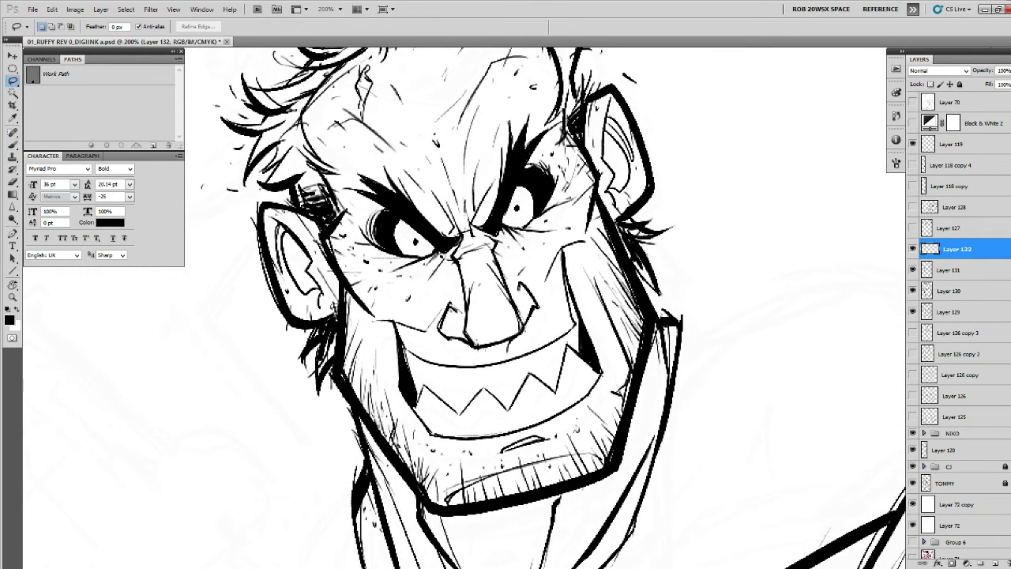
pyautogui.moveTo(341, 320); pyautogui.dragTo(378, 435)
pyautogui.moveTo(438, 511); pyautogui.dragTo(543, 492)
pyautogui.moveTo(616, 462)
pyautogui.mouseDown()
pyautogui.moveTo(643, 340)
pyautogui.moveTo(613, 214)
pyautogui.moveTo(571, 207)
pyautogui.moveTo(356, 274)
pyautogui.moveTo(342, 312)
pyautogui.mouseUp()
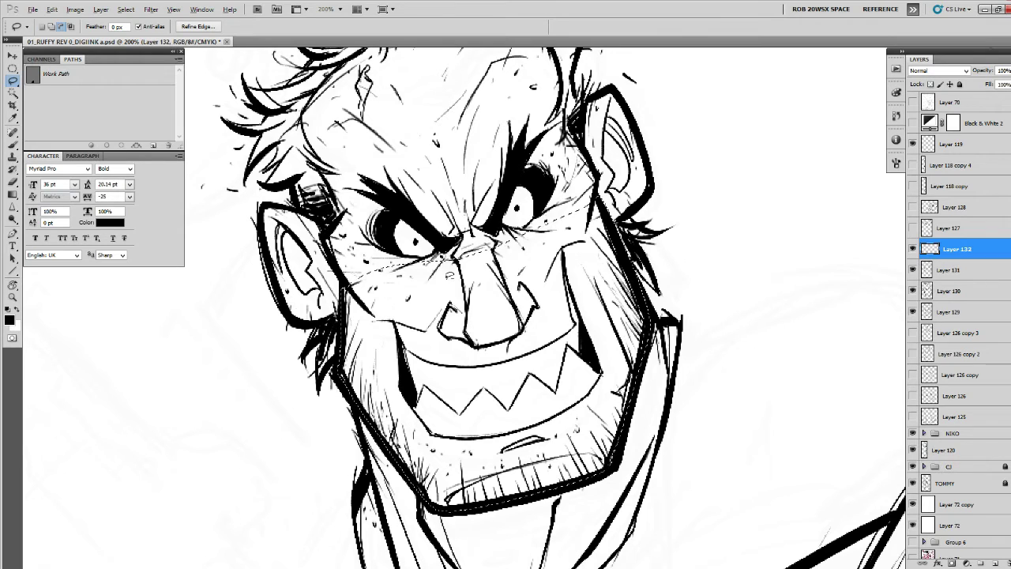
pyautogui.click(995, 563)
# Set up the PAINTING - AirSoft brush in Dissolve mode with 20% flow.
pyautogui.press('b')
pyautogui.rightClick(478, 450)
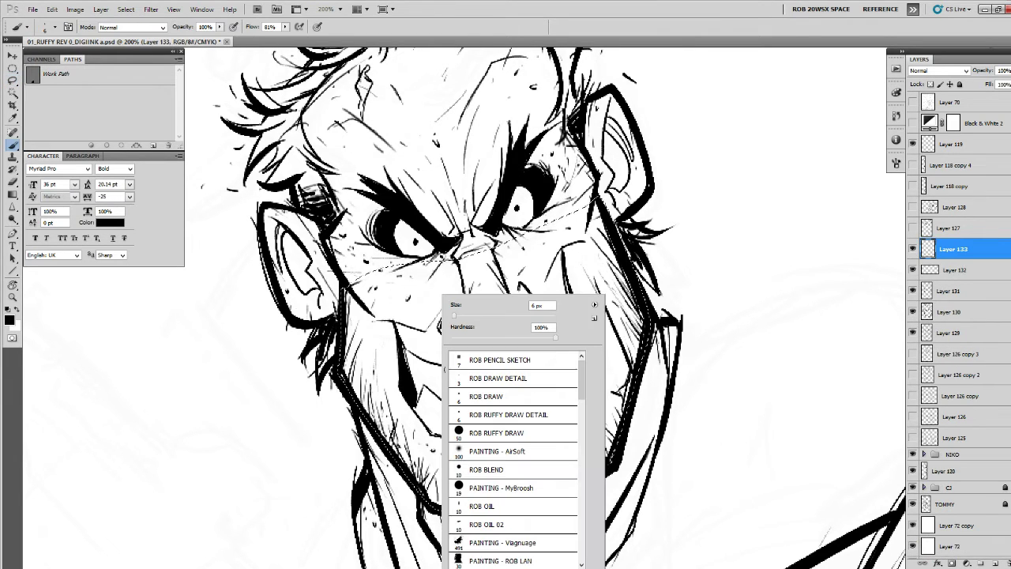
pyautogui.click(479, 451)
pyautogui.click(161, 27)
pyautogui.click(157, 45)
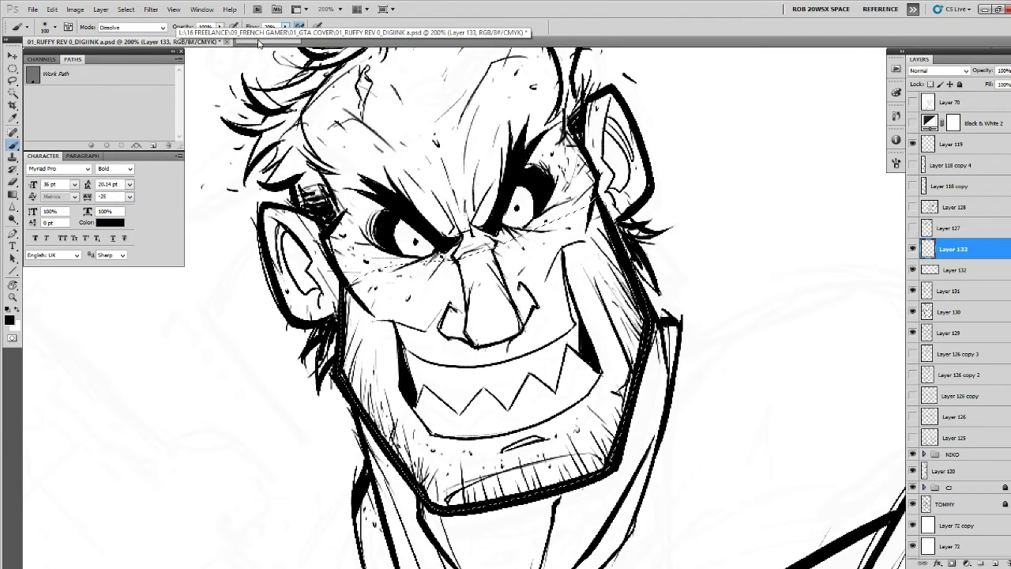
pyautogui.press('2')
# Stipple a first pass of stubble along the jaw inside the selection.
pyautogui.press('z')
pyautogui.keyDown('alt'); pyautogui.click(383, 409); pyautogui.keyUp('alt')
pyautogui.keyDown('alt'); pyautogui.click(383, 409); pyautogui.keyUp('alt')
pyautogui.keyDown('alt'); pyautogui.click(383, 409); pyautogui.keyUp('alt')
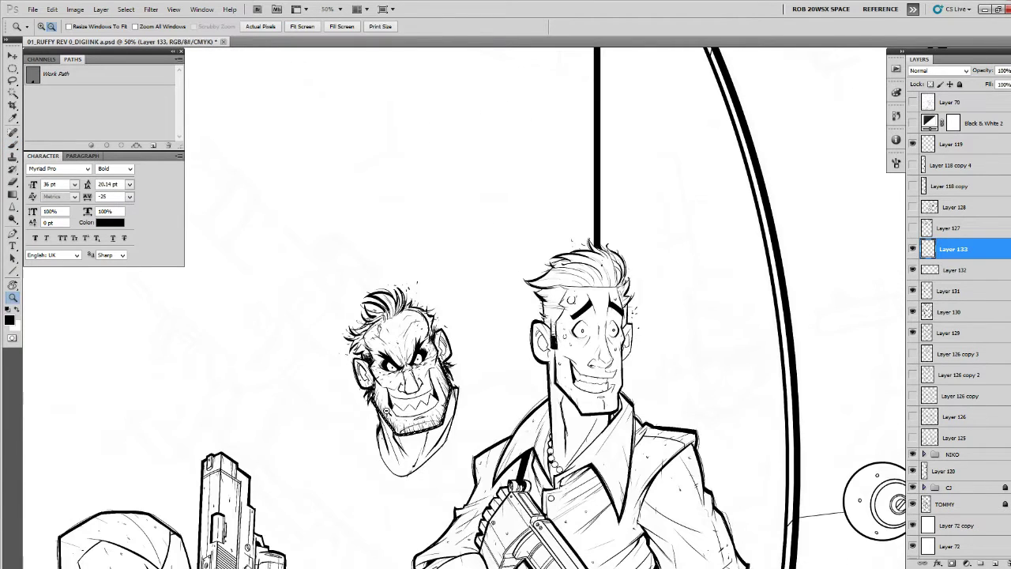
pyautogui.press('b')
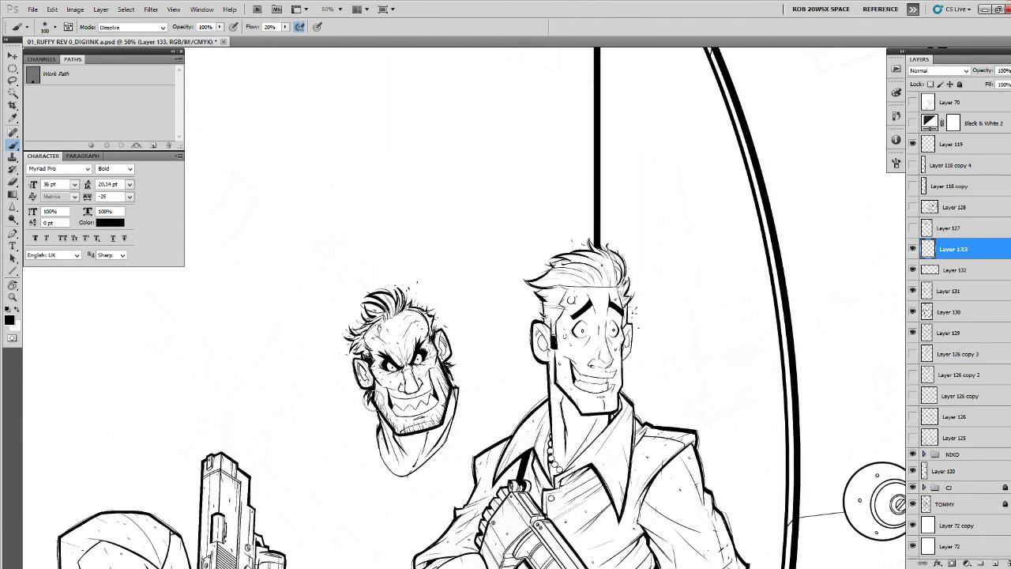
pyautogui.moveTo(372, 393)
pyautogui.mouseDown()
pyautogui.moveTo(384, 429)
pyautogui.moveTo(426, 435)
pyautogui.mouseUp()
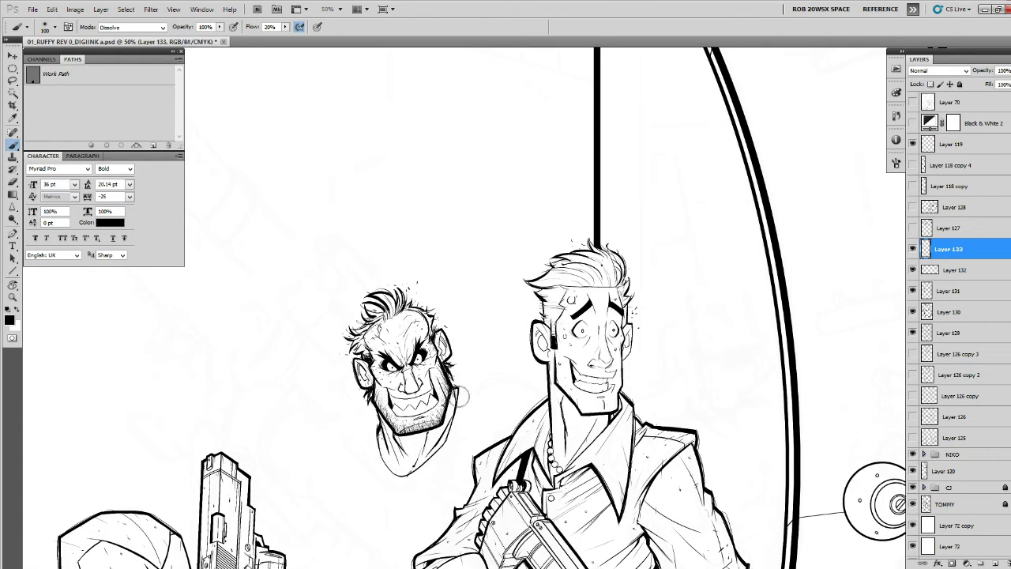
# Build up denser stubble along the jaw, chin and cheek edges with a smaller brush.
pyautogui.press('[')
pyautogui.press('[')
pyautogui.press('[')
pyautogui.press('[')
pyautogui.press('[')
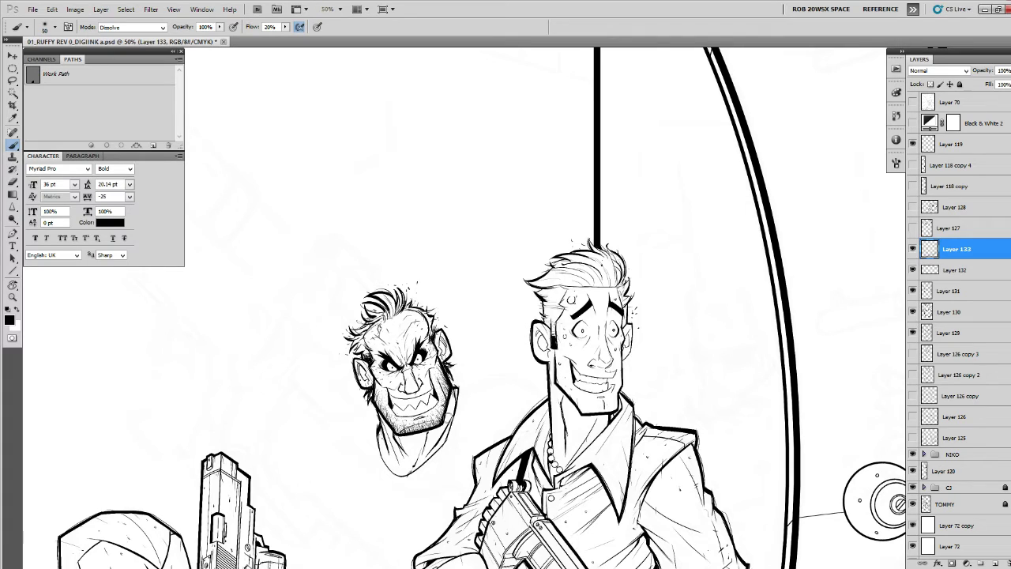
pyautogui.press('[')
pyautogui.moveTo(377, 385)
pyautogui.mouseDown()
pyautogui.moveTo(400, 432)
pyautogui.moveTo(439, 420)
pyautogui.mouseUp()
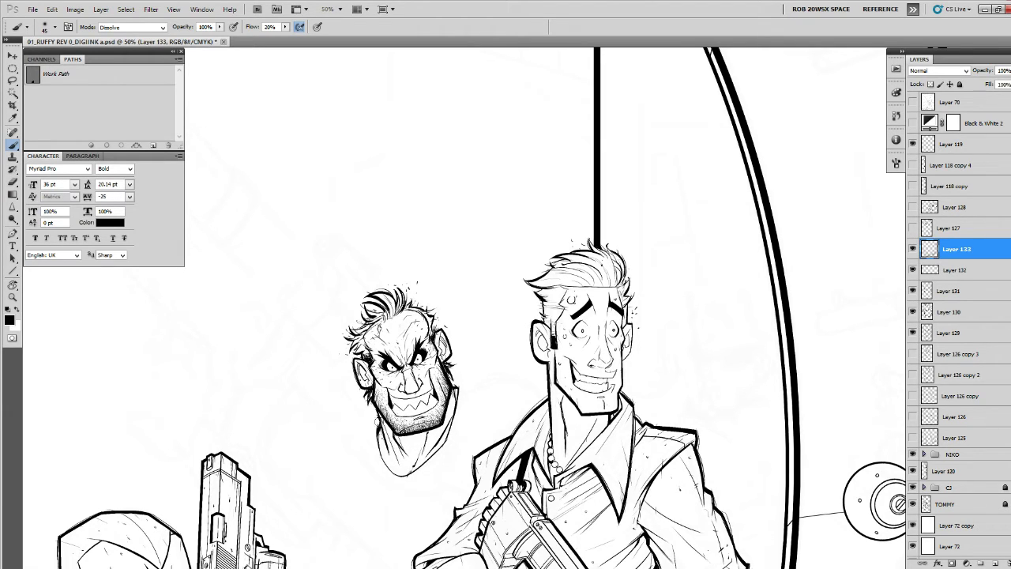
pyautogui.moveTo(451, 381)
pyautogui.mouseDown()
pyautogui.moveTo(453, 403)
pyautogui.moveTo(450, 380)
pyautogui.mouseUp()
# Subtract the grinning mouth and the nose area from the lower-face selection with the Lasso.
pyautogui.press('z')
pyautogui.click(434, 393)
pyautogui.click(434, 392)
pyautogui.click(433, 393)
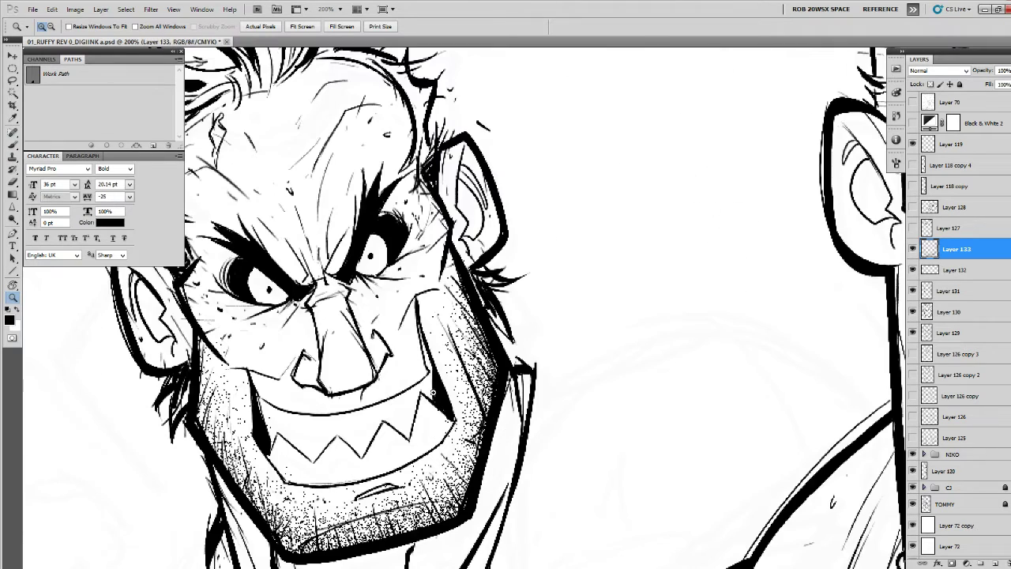
pyautogui.press('l')
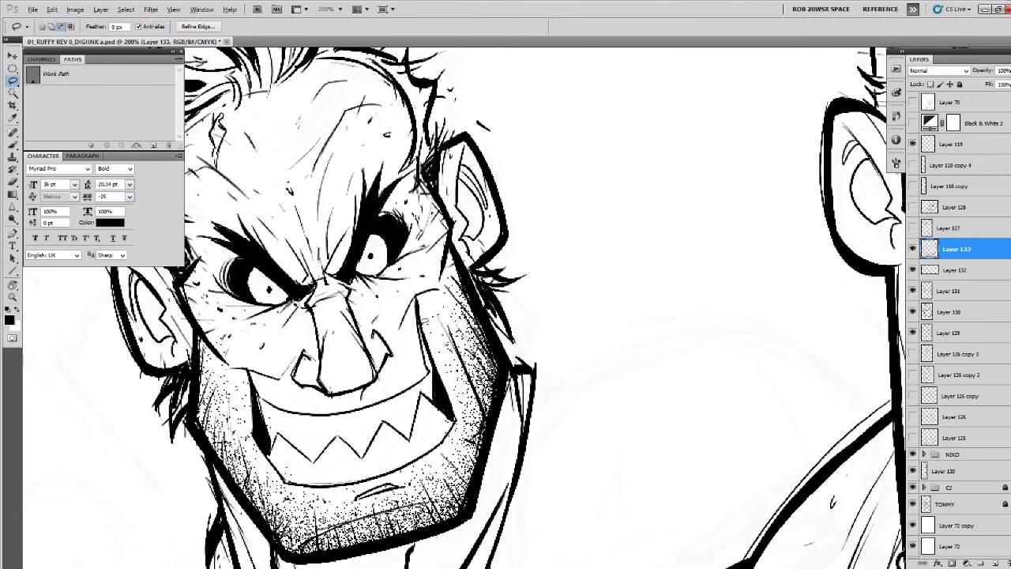
pyautogui.moveTo(419, 300)
pyautogui.mouseDown()
pyautogui.moveTo(425, 361)
pyautogui.moveTo(300, 409)
pyautogui.moveTo(251, 382)
pyautogui.mouseUp()
pyautogui.moveTo(278, 467)
pyautogui.mouseDown()
pyautogui.moveTo(349, 479)
pyautogui.moveTo(433, 444)
pyautogui.moveTo(447, 387)
pyautogui.moveTo(389, 360)
pyautogui.mouseUp()
pyautogui.moveTo(304, 356)
pyautogui.mouseDown()
pyautogui.moveTo(273, 343)
pyautogui.moveTo(381, 231)
pyautogui.moveTo(390, 364)
pyautogui.mouseUp()
# Refine the selection and stipple stubble over the upper lip between the nose and the grin, then deselect.
pyautogui.press('b')
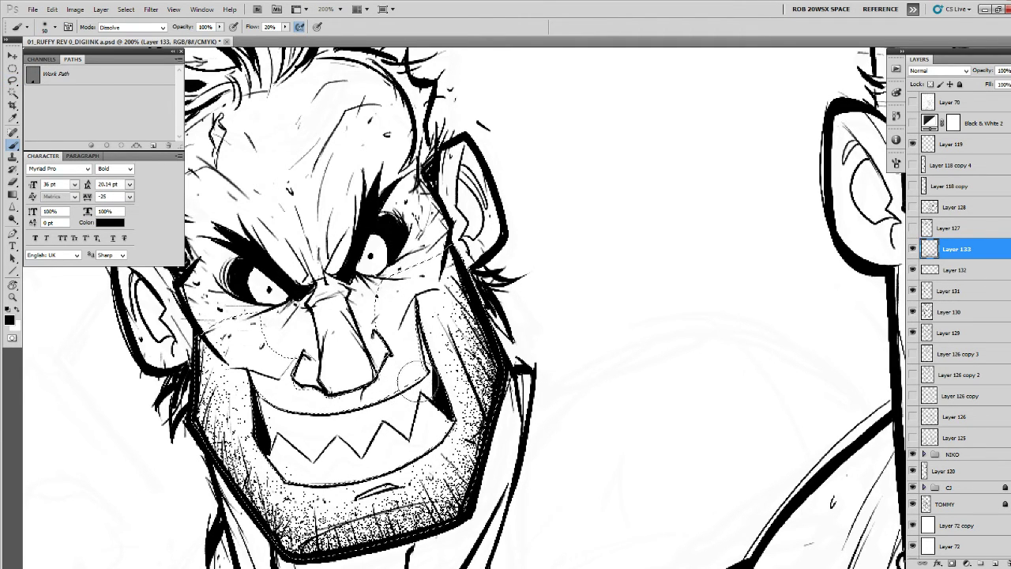
pyautogui.press('l')
pyautogui.press('shift')
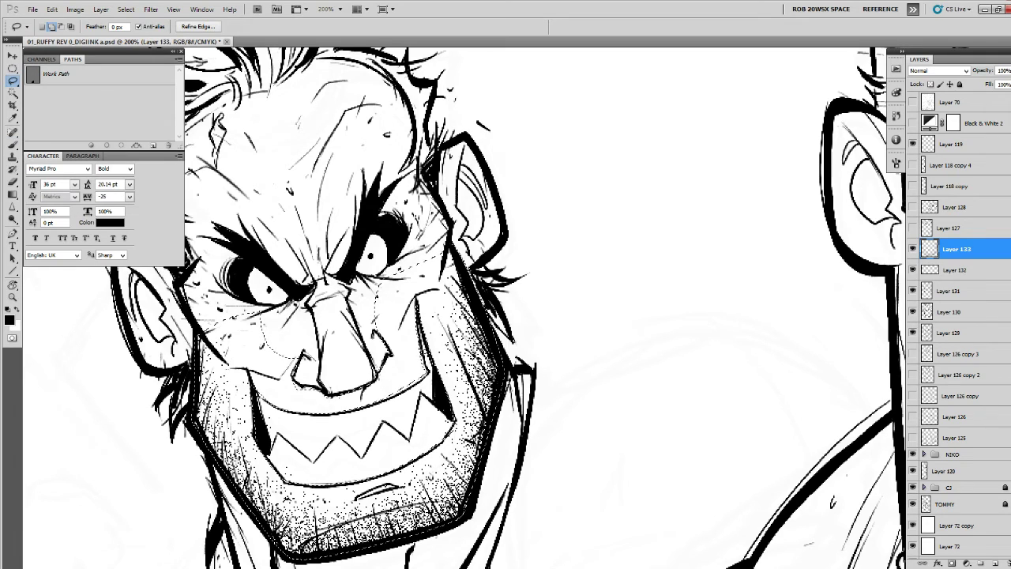
pyautogui.press('b')
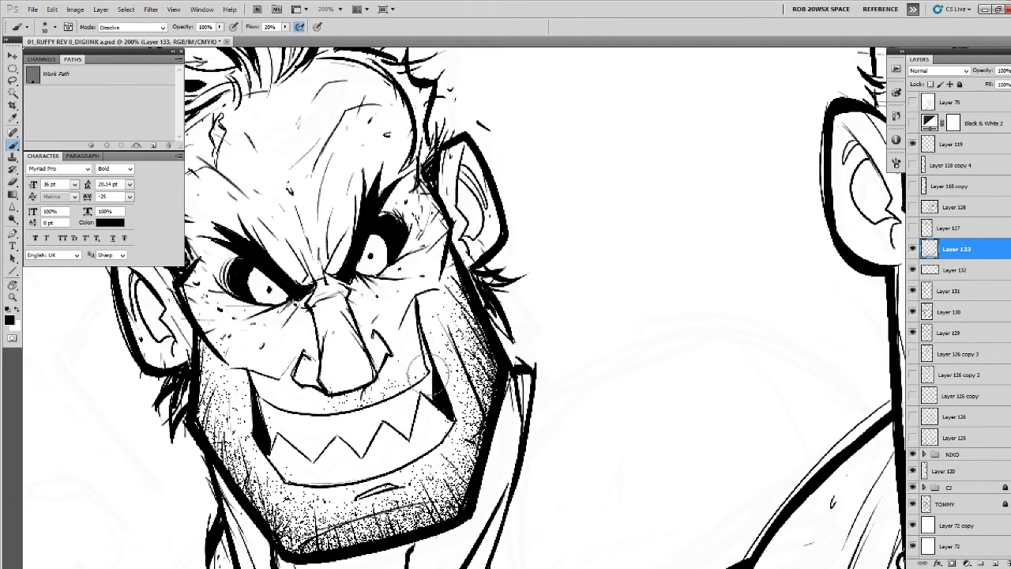
# Examine the stubbled head at several zoom levels against the rest of the composition.
pyautogui.press('z')
pyautogui.keyDown('alt'); pyautogui.click(405, 371); pyautogui.keyUp('alt')
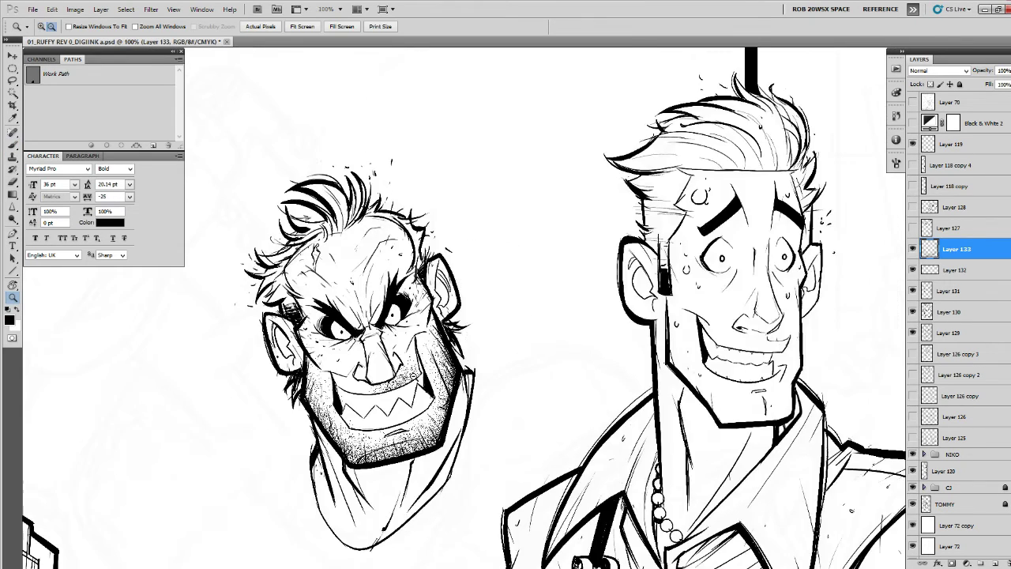
pyautogui.keyDown('alt'); pyautogui.click(403, 379); pyautogui.keyUp('alt')
pyautogui.keyDown('alt'); pyautogui.click(404, 379); pyautogui.keyUp('alt')
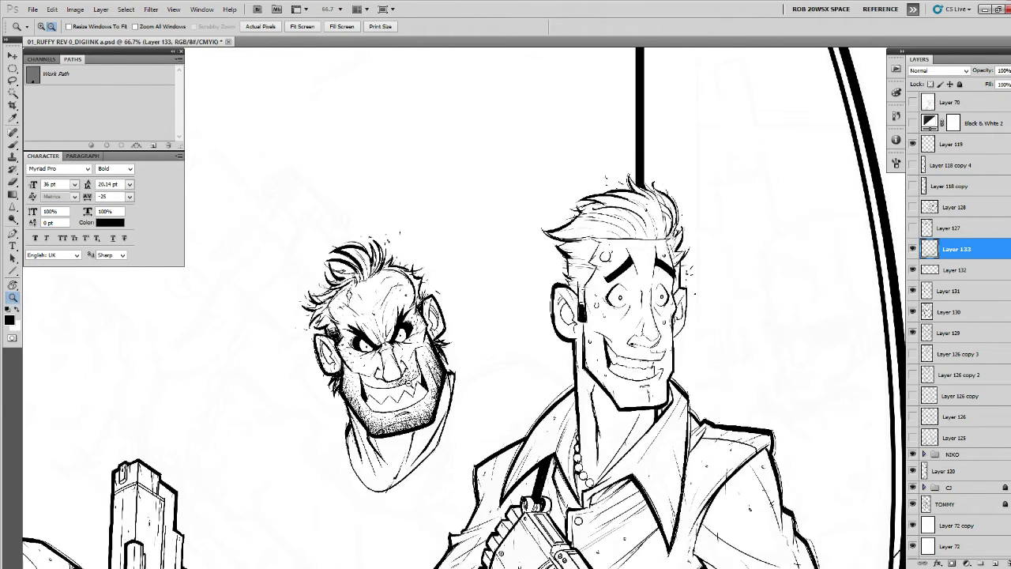
pyautogui.press('b')
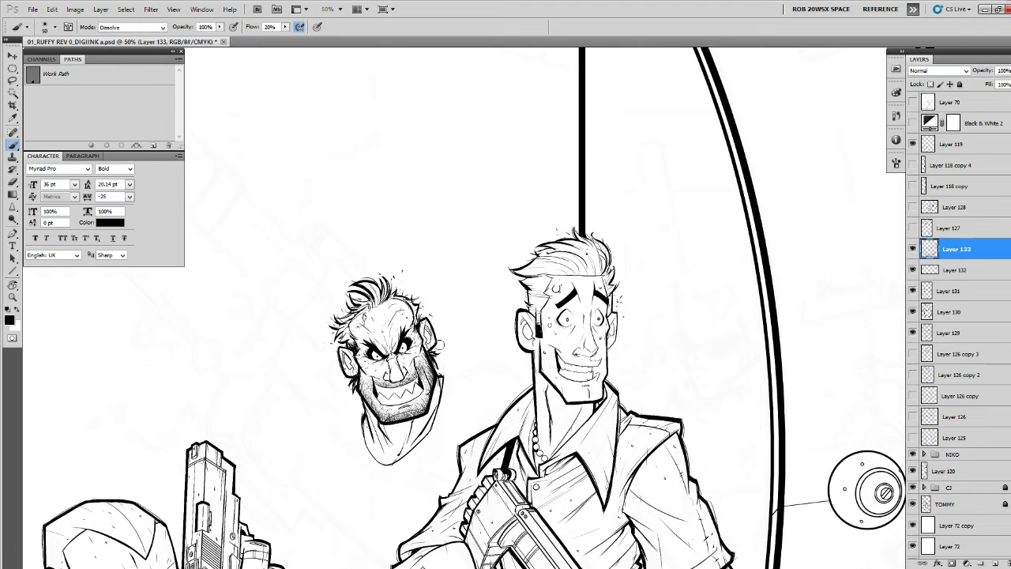
pyautogui.press('z')
pyautogui.keyDown('alt'); pyautogui.click(436, 355); pyautogui.keyUp('alt')
pyautogui.keyDown('alt'); pyautogui.click(446, 336); pyautogui.keyUp('alt')
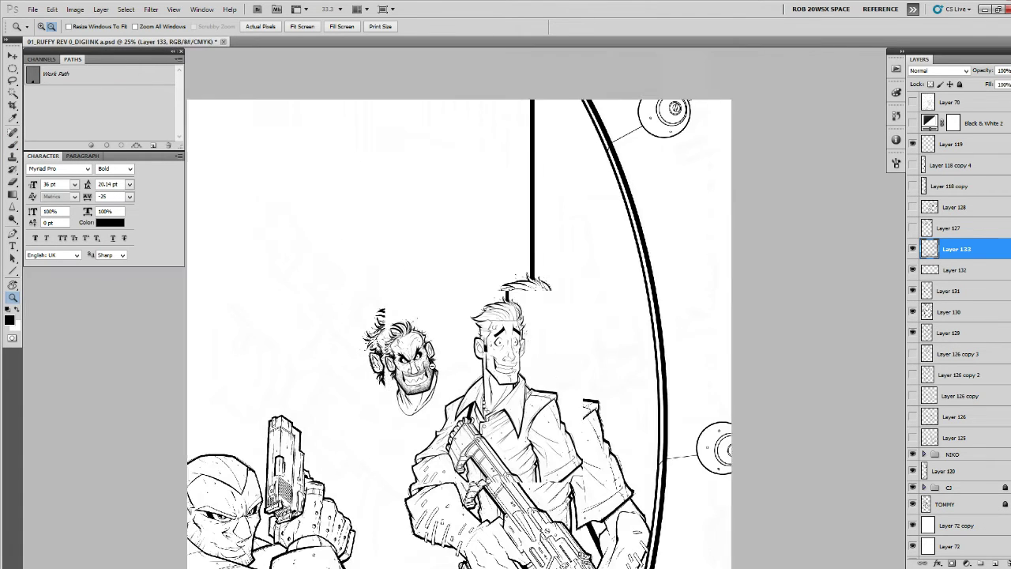
pyautogui.moveTo(452, 325); pyautogui.dragTo(450, 284)
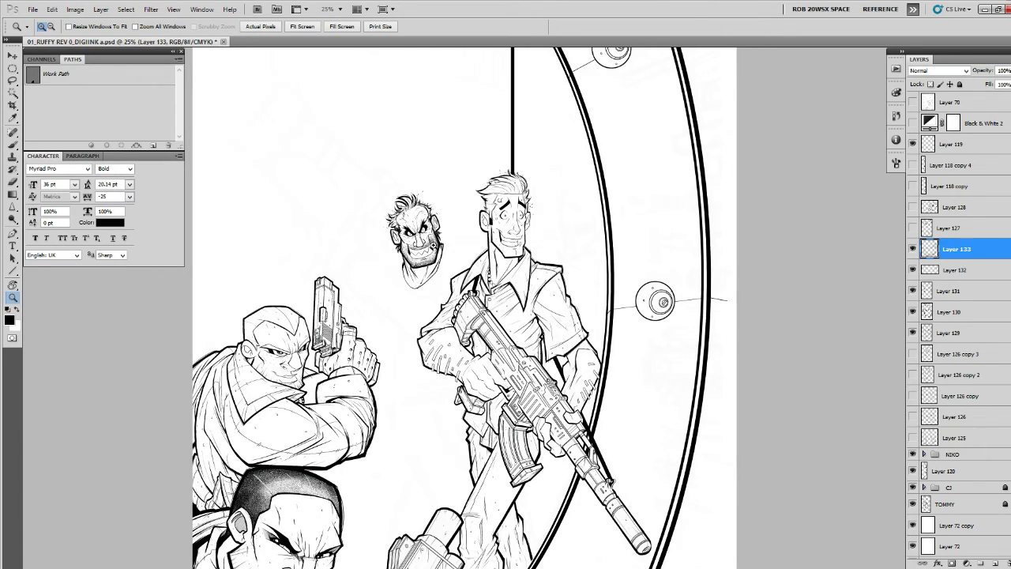
pyautogui.click(434, 250)
pyautogui.click(435, 249)
pyautogui.click(435, 250)
pyautogui.click(435, 249)
pyautogui.moveTo(438, 233); pyautogui.dragTo(447, 252)
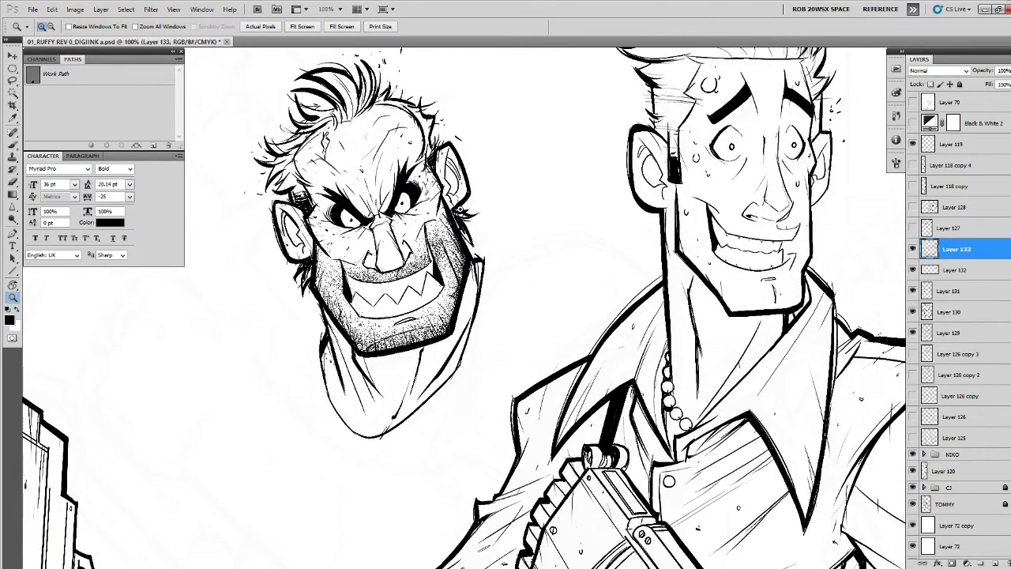
# Merge the stubble and crease layers into the detail layer below, and toggle that layer's visibility to compare.
pyautogui.click(931, 272)
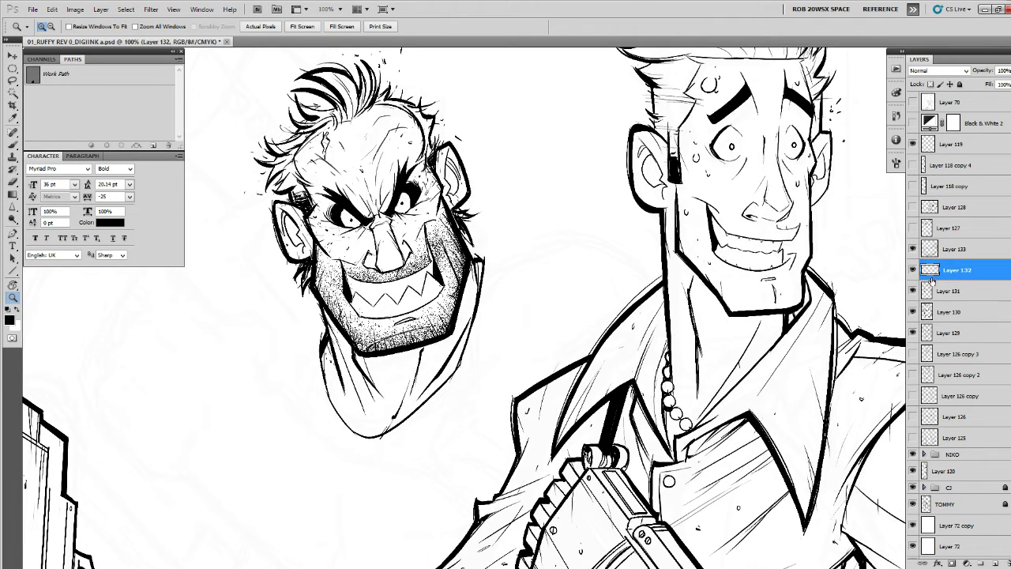
pyautogui.click(938, 252)
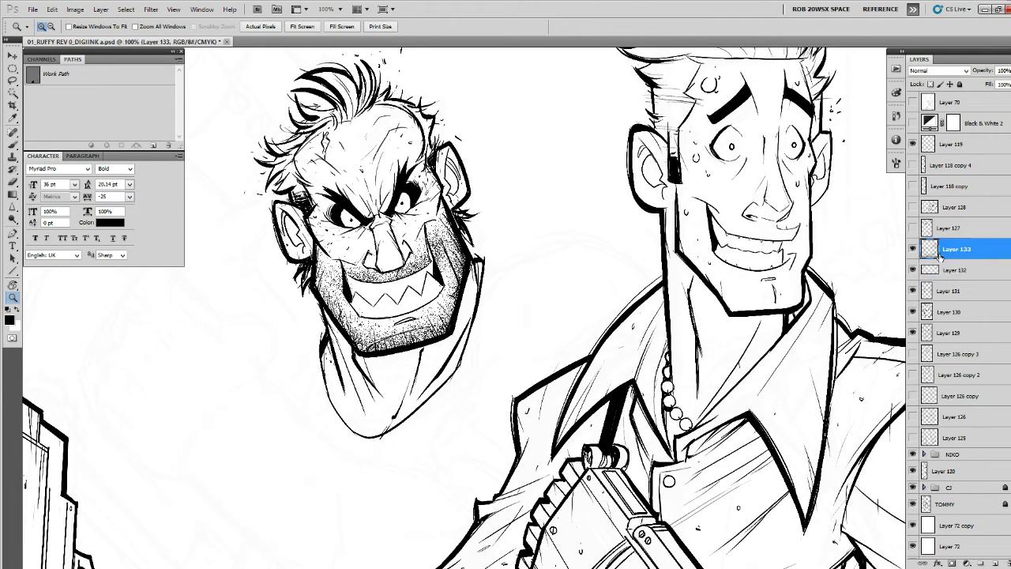
pyautogui.hotkey('ctrl', 'e')
pyautogui.hotkey('ctrl', 'e')
pyautogui.click(913, 249)
pyautogui.click(912, 249)
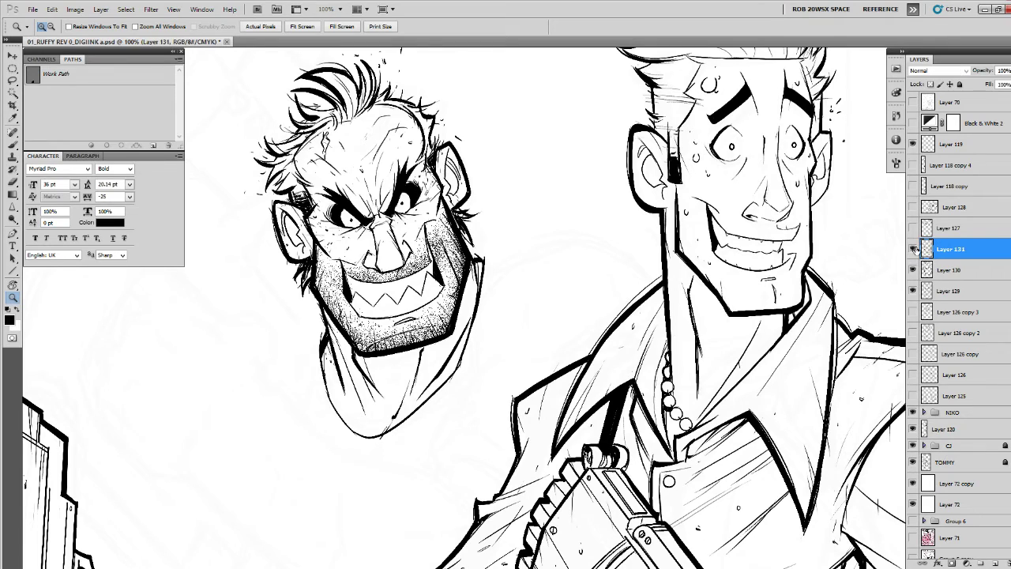
# Add a new layer above the stubbled head, hide the white Layer 72 and show Group 6 to reveal the neck sketch.
pyautogui.moveTo(553, 338); pyautogui.dragTo(638, 387)
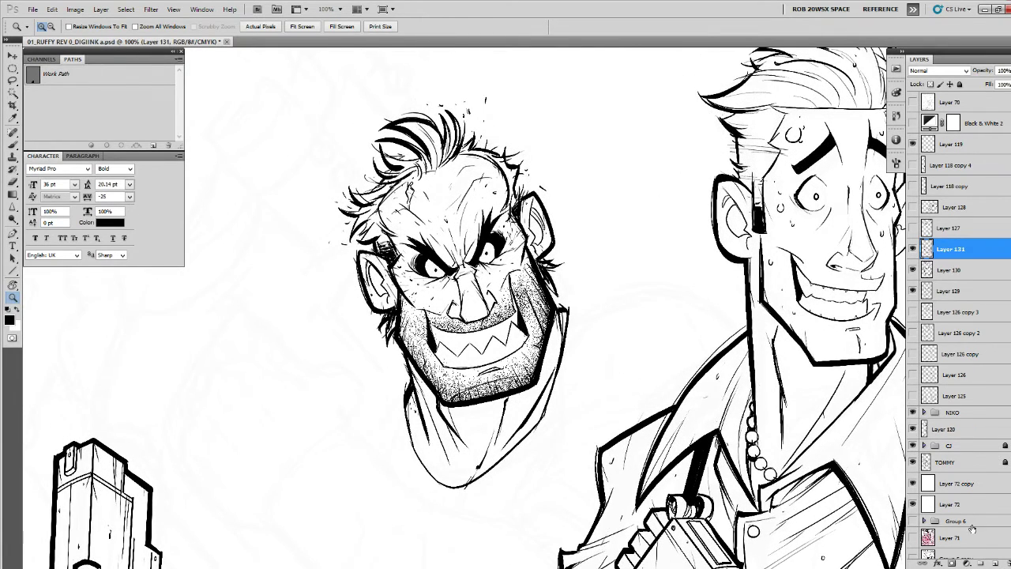
pyautogui.click(992, 562)
pyautogui.press('b')
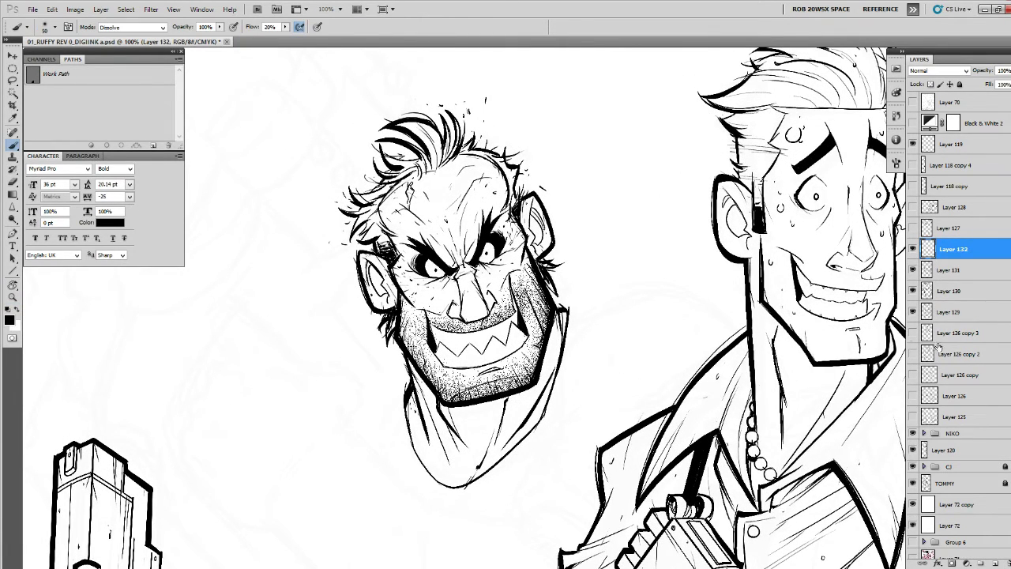
pyautogui.click(912, 524)
pyautogui.press('z')
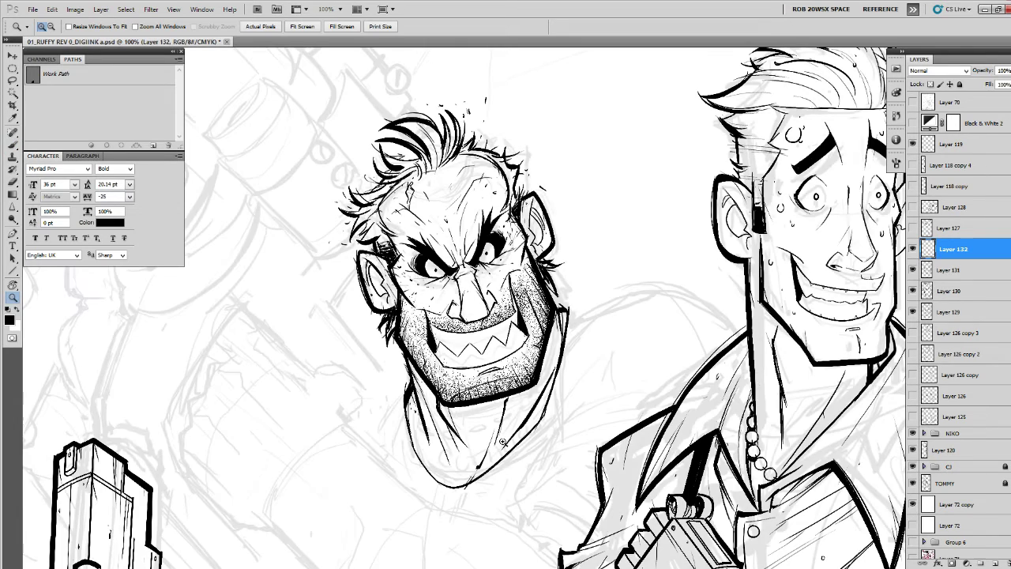
pyautogui.click(511, 439)
pyautogui.scroll(-2, 955, 513)
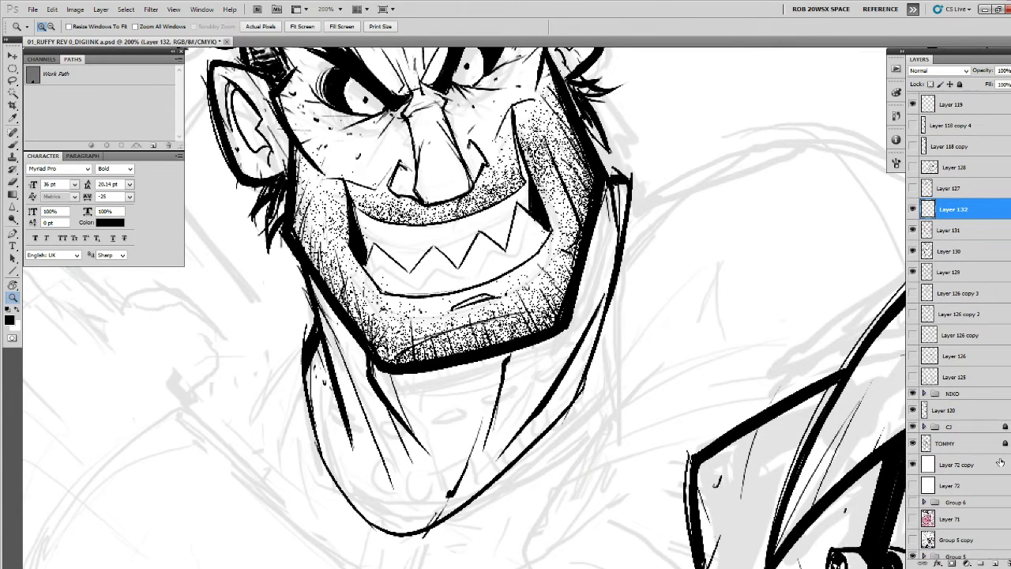
pyautogui.click(912, 502)
pyautogui.moveTo(663, 441); pyautogui.dragTo(728, 420)
pyautogui.press('b')
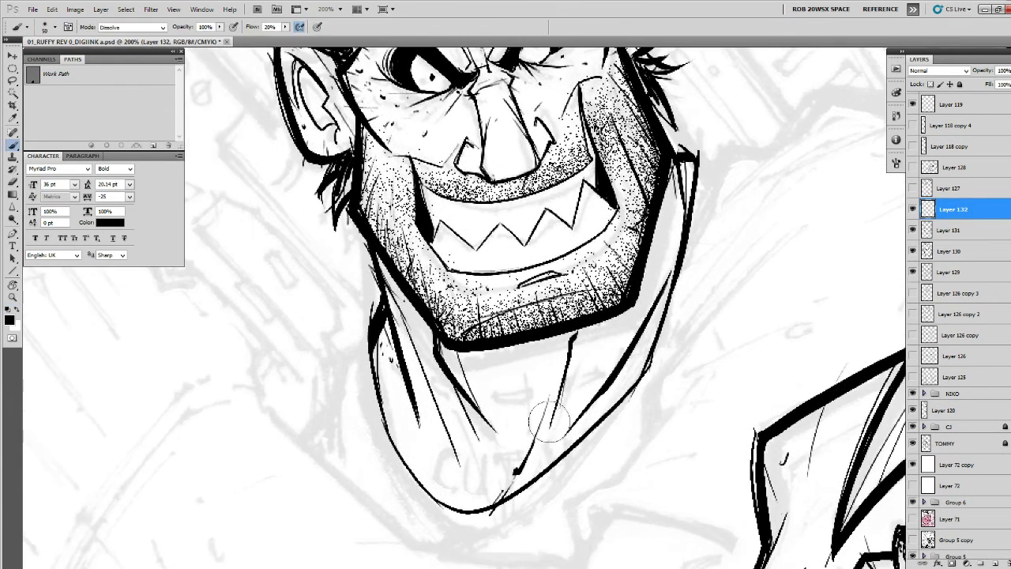
# Set up the 6 px ROB RUFFY DRAW DETAIL brush with Normal mode and 78% flow.
pyautogui.rightClick(537, 410)
pyautogui.click(570, 418)
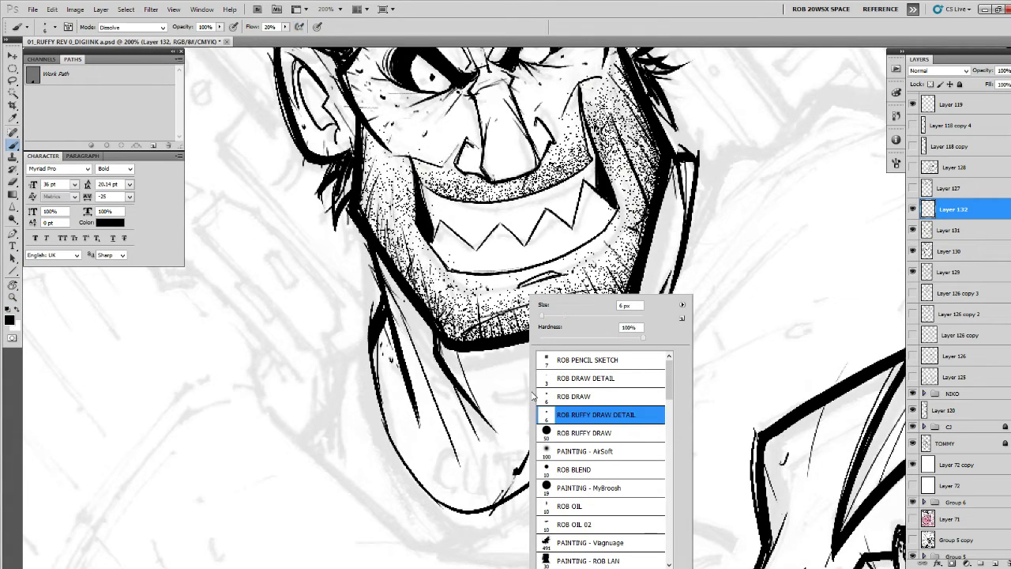
pyautogui.click(145, 28)
pyautogui.click(119, 34)
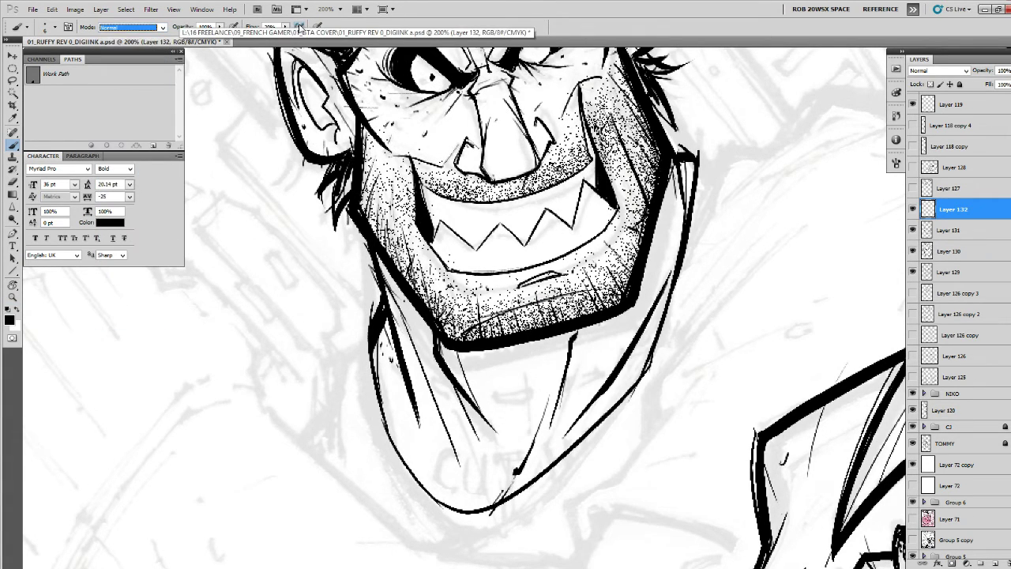
pyautogui.click(285, 27)
pyautogui.moveTo(293, 40); pyautogui.dragTo(316, 43)
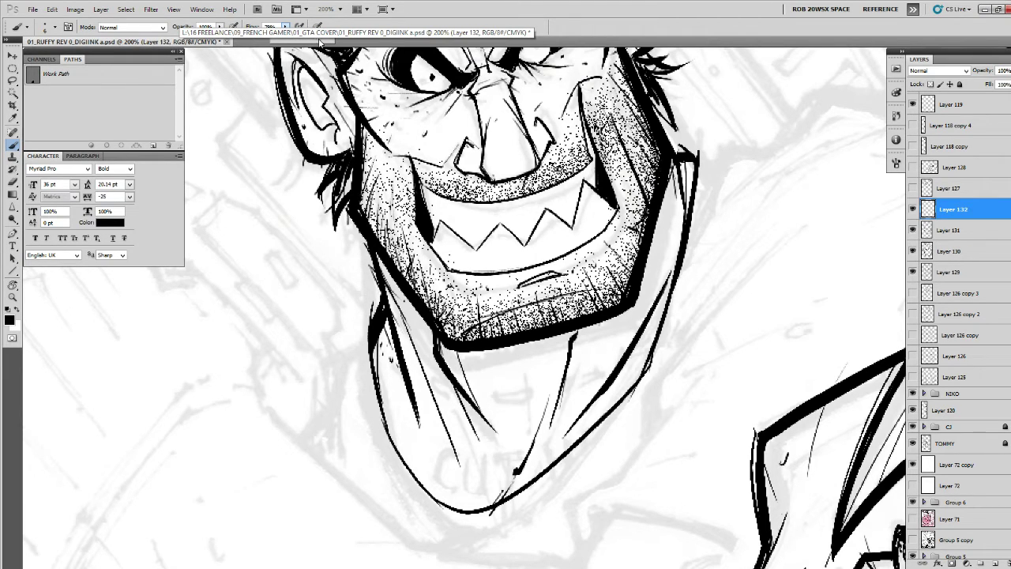
pyautogui.moveTo(321, 42); pyautogui.dragTo(318, 41)
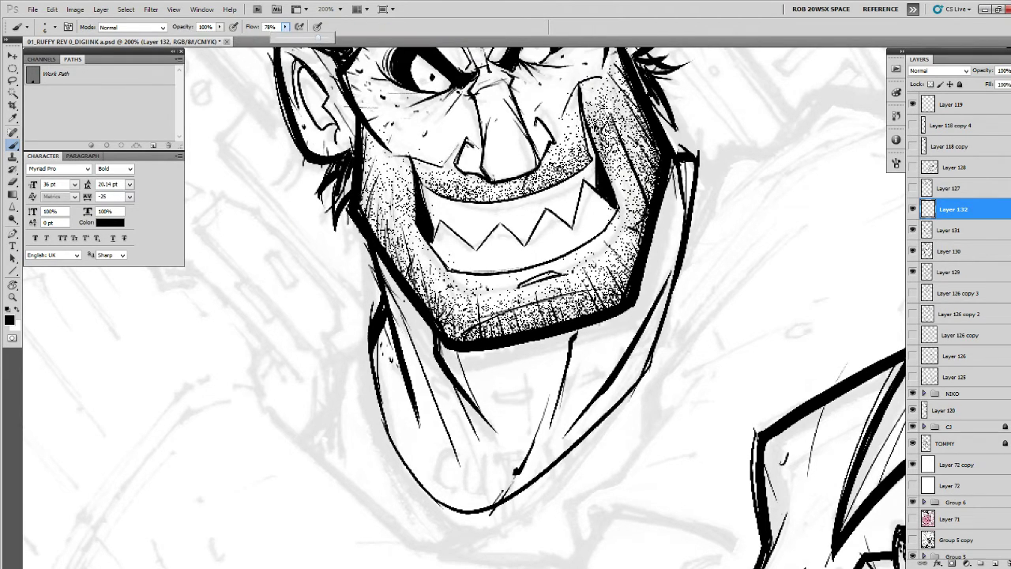
pyautogui.click(296, 220)
# Ink the neck tattoo with a row of dash outlines, the lettering "CUT H" beneath and a short vertical tick above the middle dash.
pyautogui.moveTo(590, 434); pyautogui.dragTo(594, 434)
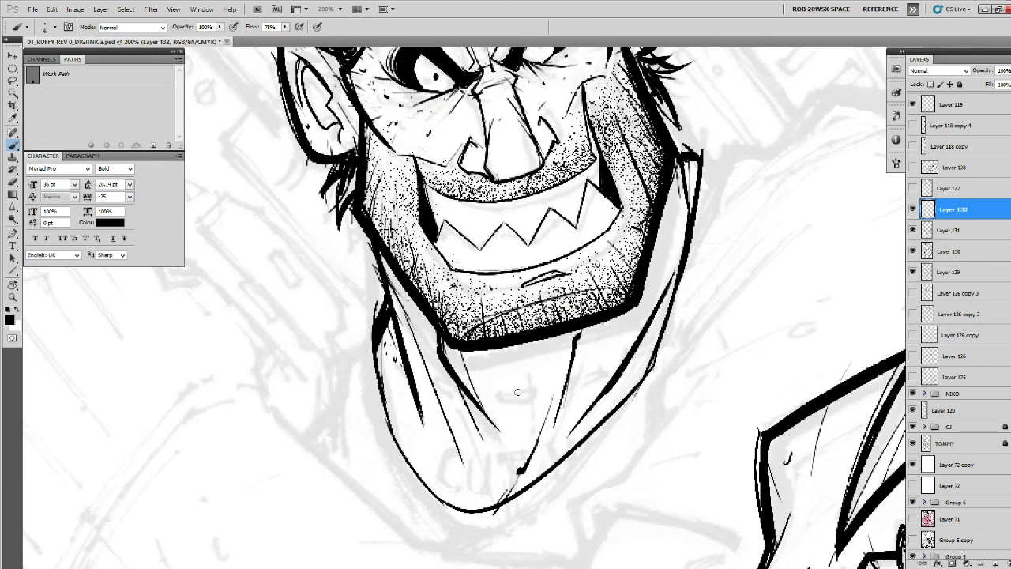
pyautogui.moveTo(527, 390)
pyautogui.mouseDown()
pyautogui.moveTo(497, 390)
pyautogui.moveTo(535, 391)
pyautogui.moveTo(443, 391)
pyautogui.moveTo(459, 394)
pyautogui.moveTo(406, 371)
pyautogui.mouseUp()
pyautogui.moveTo(570, 385)
pyautogui.mouseDown()
pyautogui.moveTo(607, 377)
pyautogui.moveTo(570, 392)
pyautogui.mouseUp()
pyautogui.moveTo(628, 364)
pyautogui.mouseDown()
pyautogui.moveTo(653, 344)
pyautogui.moveTo(628, 373)
pyautogui.moveTo(627, 337)
pyautogui.moveTo(732, 314)
pyautogui.mouseUp()
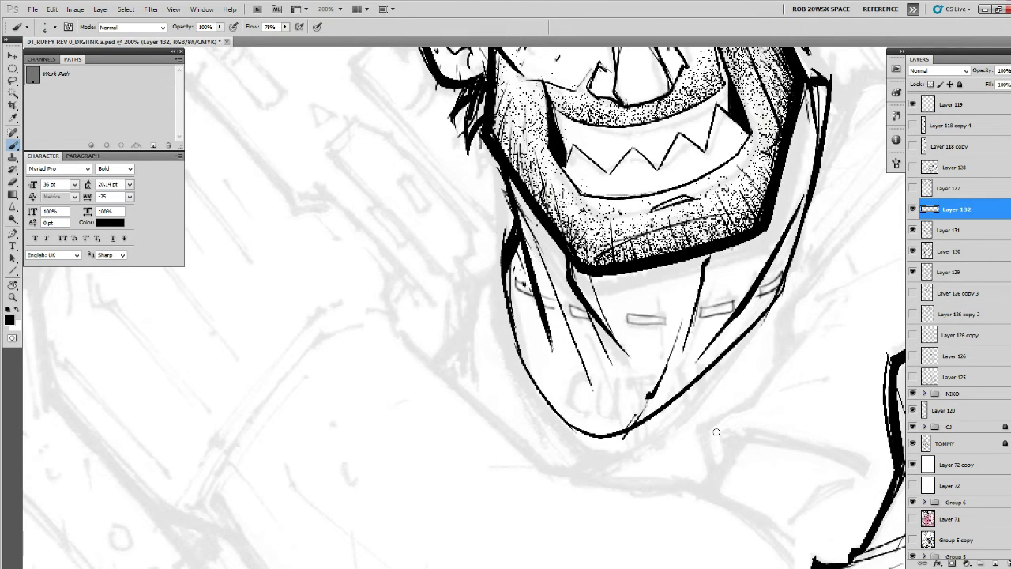
pyautogui.moveTo(582, 367)
pyautogui.mouseDown()
pyautogui.moveTo(567, 408)
pyautogui.moveTo(587, 408)
pyautogui.moveTo(570, 399)
pyautogui.moveTo(573, 375)
pyautogui.moveTo(585, 383)
pyautogui.moveTo(592, 368)
pyautogui.moveTo(595, 410)
pyautogui.moveTo(614, 416)
pyautogui.moveTo(618, 377)
pyautogui.moveTo(616, 406)
pyautogui.moveTo(601, 408)
pyautogui.moveTo(604, 376)
pyautogui.moveTo(638, 387)
pyautogui.moveTo(633, 414)
pyautogui.moveTo(641, 385)
pyautogui.moveTo(676, 388)
pyautogui.mouseUp()
pyautogui.moveTo(684, 377); pyautogui.dragTo(702, 365)
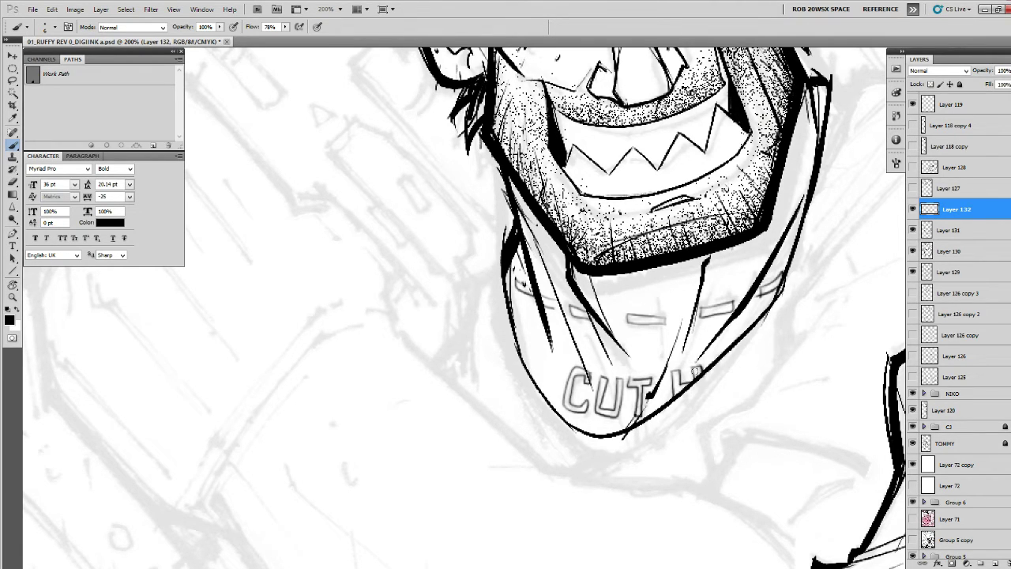
pyautogui.moveTo(639, 280); pyautogui.dragTo(640, 309)
# Add another layer and draw small scars and blemishes on the man's nose, cheeks and forehead.
pyautogui.moveTo(751, 246); pyautogui.dragTo(691, 555)
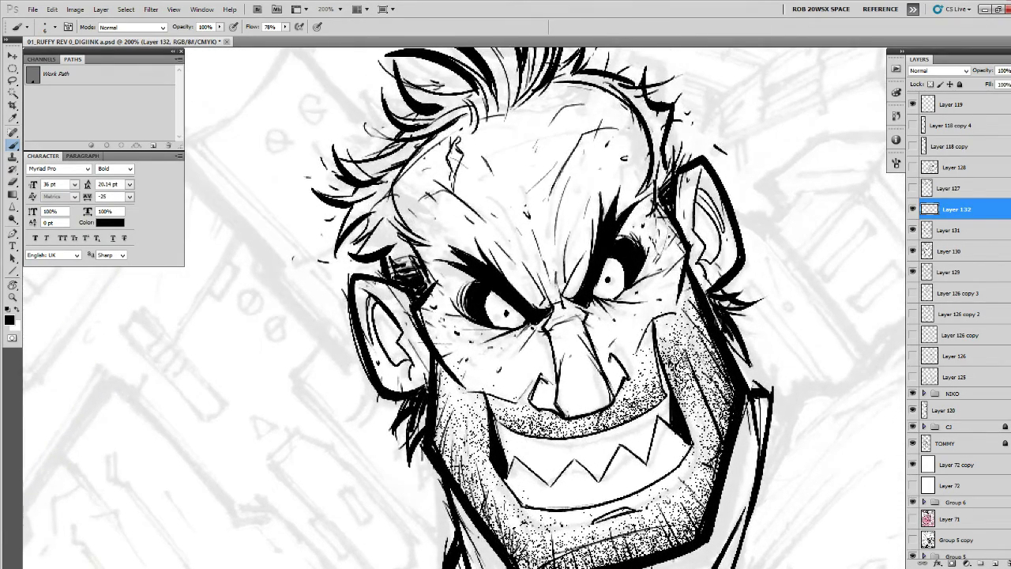
pyautogui.moveTo(689, 312); pyautogui.dragTo(663, 304)
pyautogui.click(993, 563)
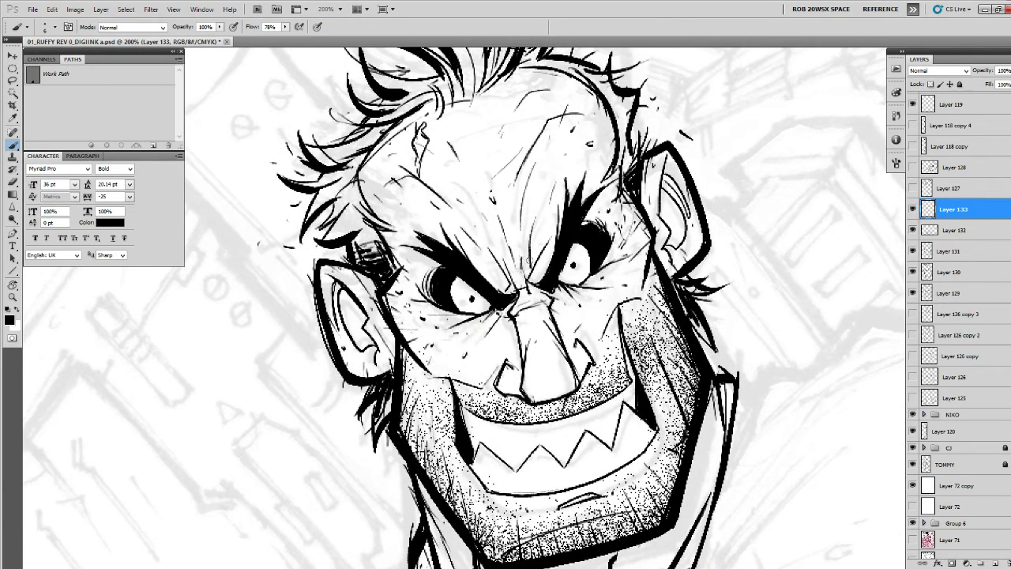
pyautogui.moveTo(547, 333); pyautogui.dragTo(551, 339)
pyautogui.moveTo(586, 278)
pyautogui.mouseDown()
pyautogui.moveTo(555, 285)
pyautogui.moveTo(599, 350)
pyautogui.mouseUp()
pyautogui.moveTo(528, 291); pyautogui.dragTo(531, 292)
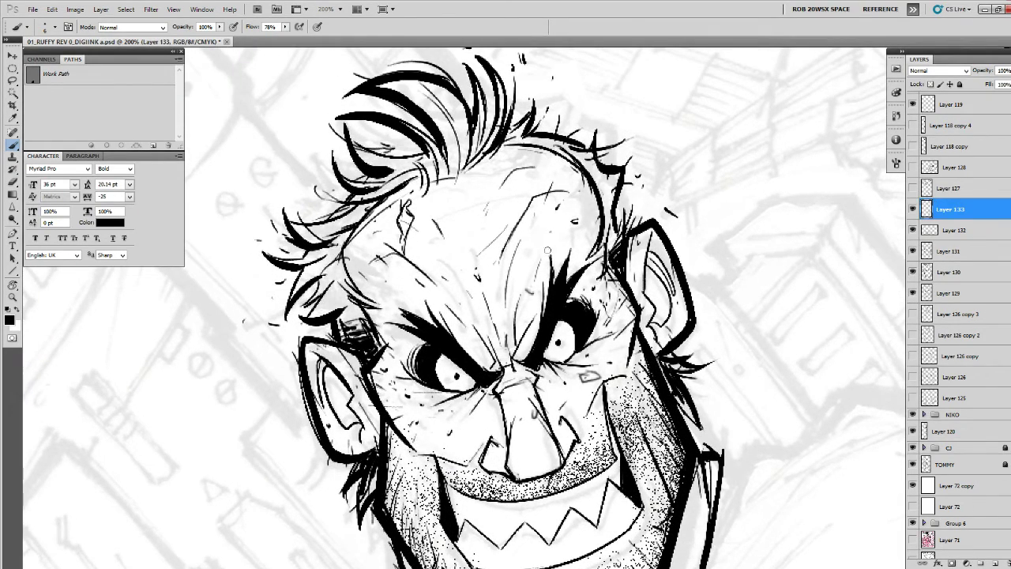
pyautogui.moveTo(574, 221); pyautogui.dragTo(579, 245)
pyautogui.moveTo(538, 194)
pyautogui.mouseDown()
pyautogui.moveTo(527, 199)
pyautogui.moveTo(536, 199)
pyautogui.mouseUp()
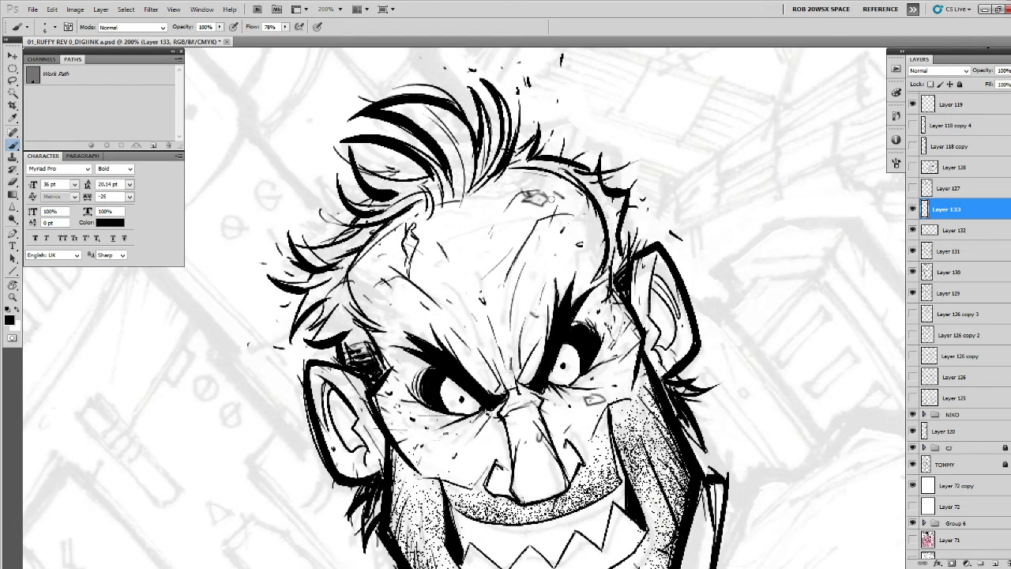
pyautogui.moveTo(505, 392); pyautogui.dragTo(512, 289)
pyautogui.moveTo(494, 340)
pyautogui.mouseDown()
pyautogui.moveTo(491, 348)
pyautogui.moveTo(509, 287)
pyautogui.moveTo(474, 311)
pyautogui.mouseUp()
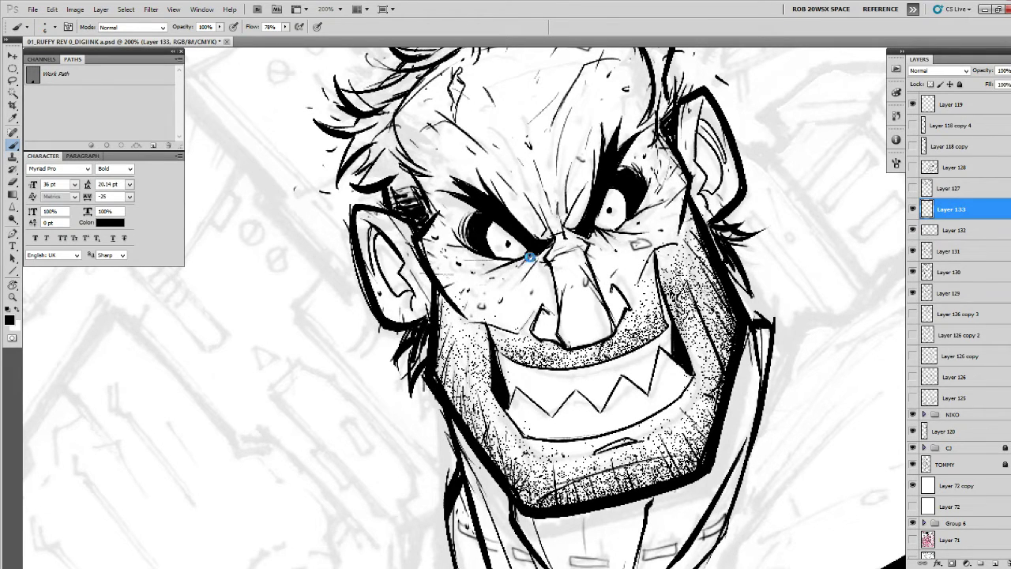
pyautogui.moveTo(630, 247); pyautogui.dragTo(649, 242)
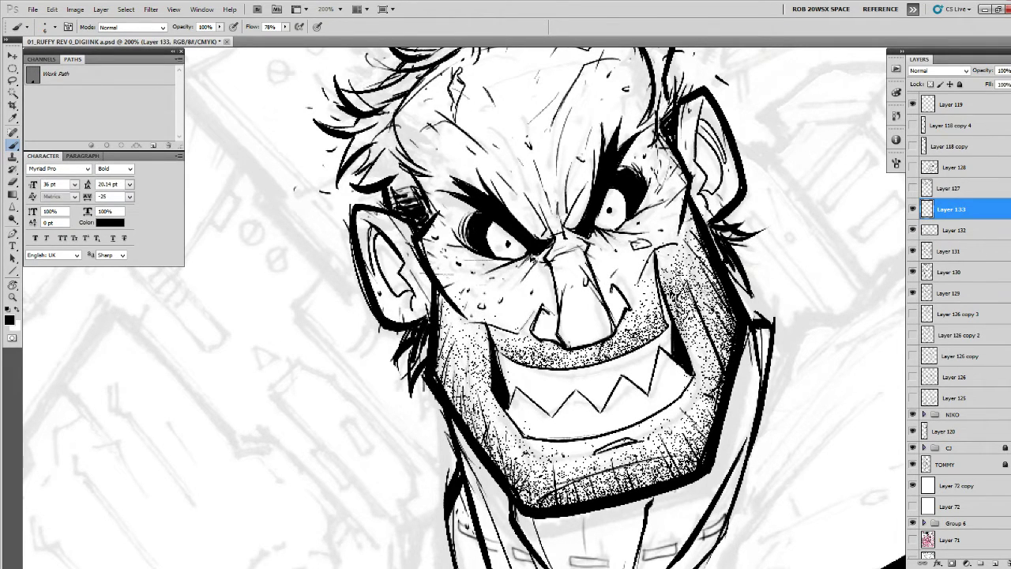
# Merge the blemish layer and the neck tattoo layer down into Layer 131.
pyautogui.click(933, 230)
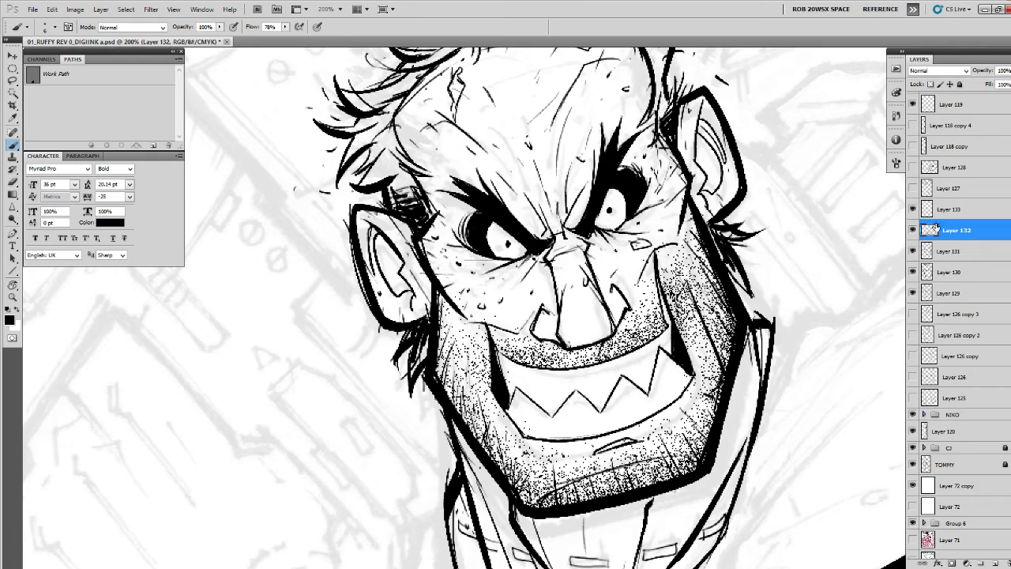
pyautogui.click(941, 211)
pyautogui.hotkey('ctrl', 'e')
pyautogui.hotkey('ctrl', 'e')
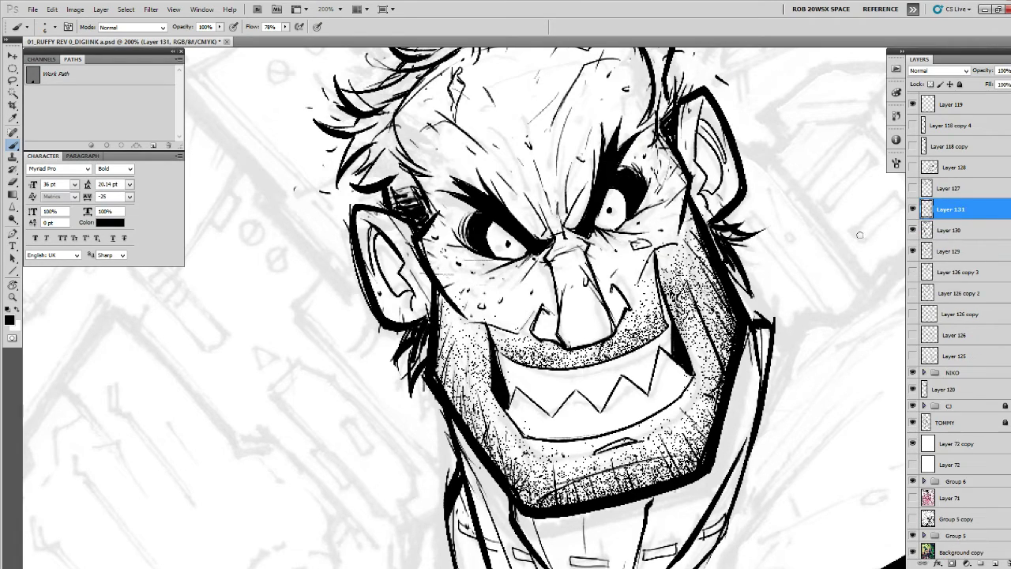
# Add a new empty layer directly above Layer 131 for shading the bearded, grinning head.
pyautogui.press('z')
pyautogui.keyDown('alt'); pyautogui.click(764, 351); pyautogui.keyUp('alt')
pyautogui.keyDown('alt'); pyautogui.click(763, 355); pyautogui.keyUp('alt')
pyautogui.keyDown('alt'); pyautogui.click(762, 368); pyautogui.keyUp('alt')
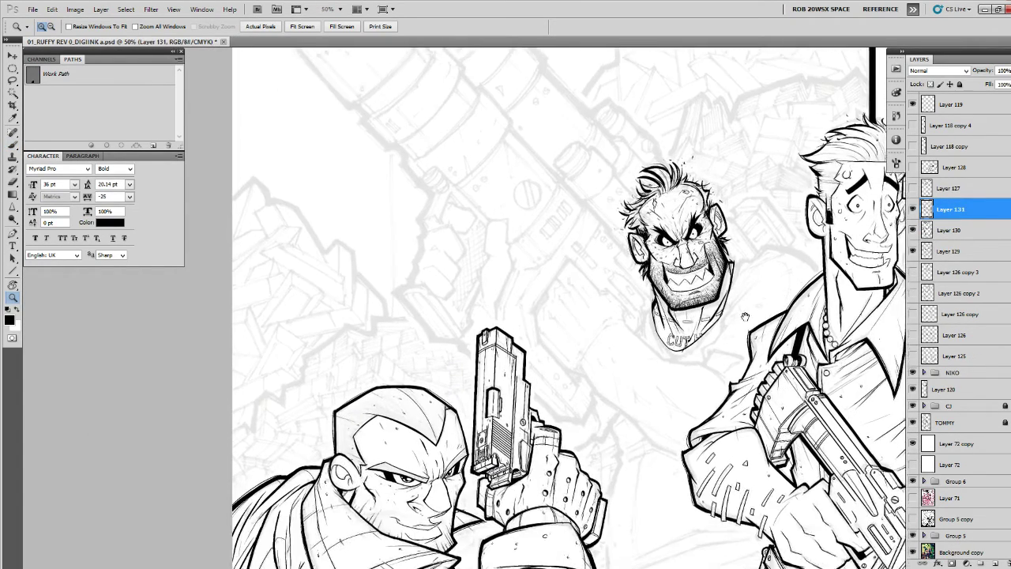
pyautogui.moveTo(775, 412); pyautogui.dragTo(698, 374)
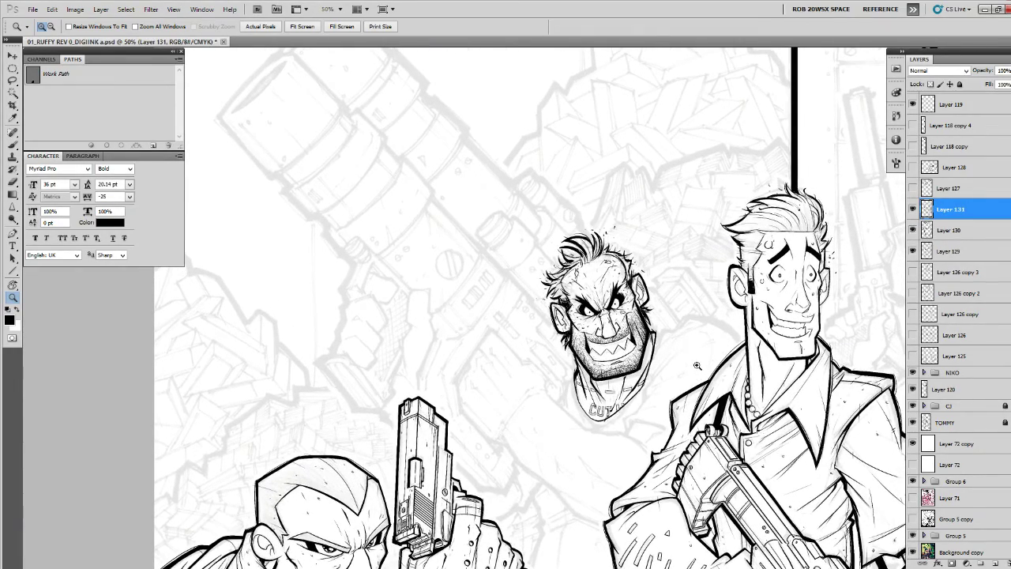
pyautogui.click(644, 293)
pyautogui.press('b')
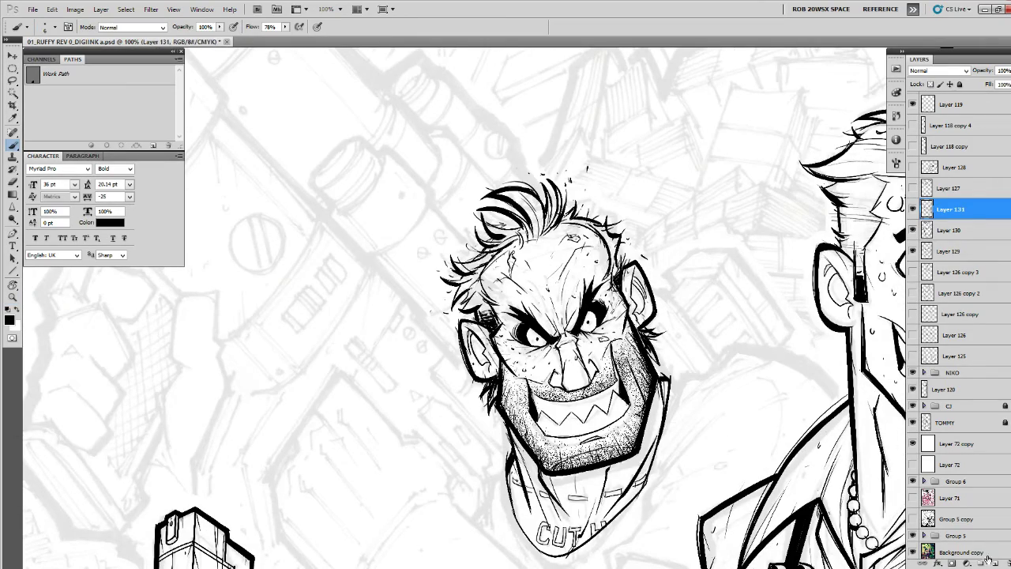
pyautogui.moveTo(763, 482); pyautogui.dragTo(709, 460)
pyautogui.click(993, 562)
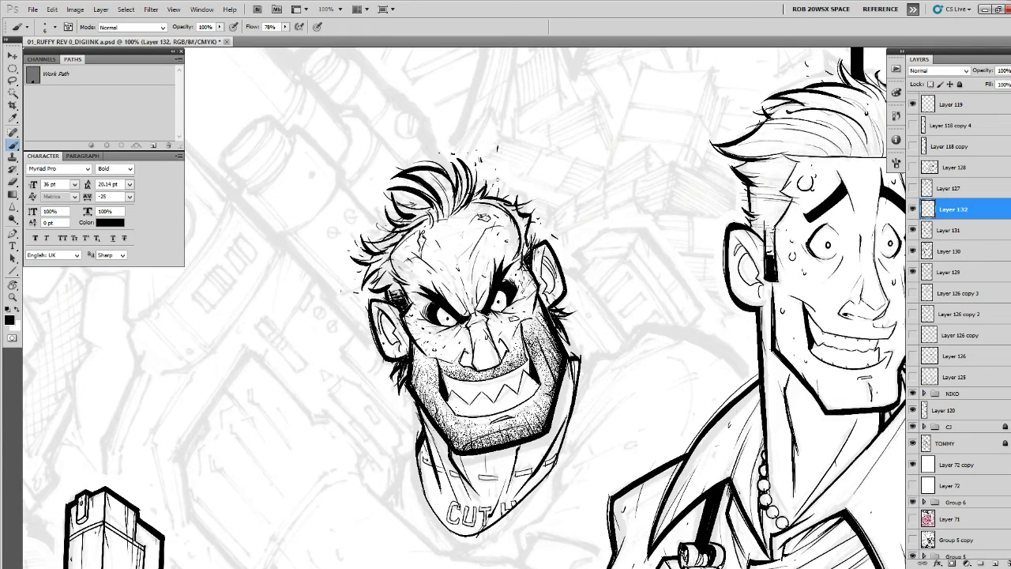
# Hatch shading inside the bearded man's ear on the left side of his face with the ROB OIL brush.
pyautogui.moveTo(453, 217)
pyautogui.mouseDown()
pyautogui.moveTo(424, 237)
pyautogui.moveTo(439, 191)
pyautogui.moveTo(439, 220)
pyautogui.mouseUp()
pyautogui.rightClick(462, 339)
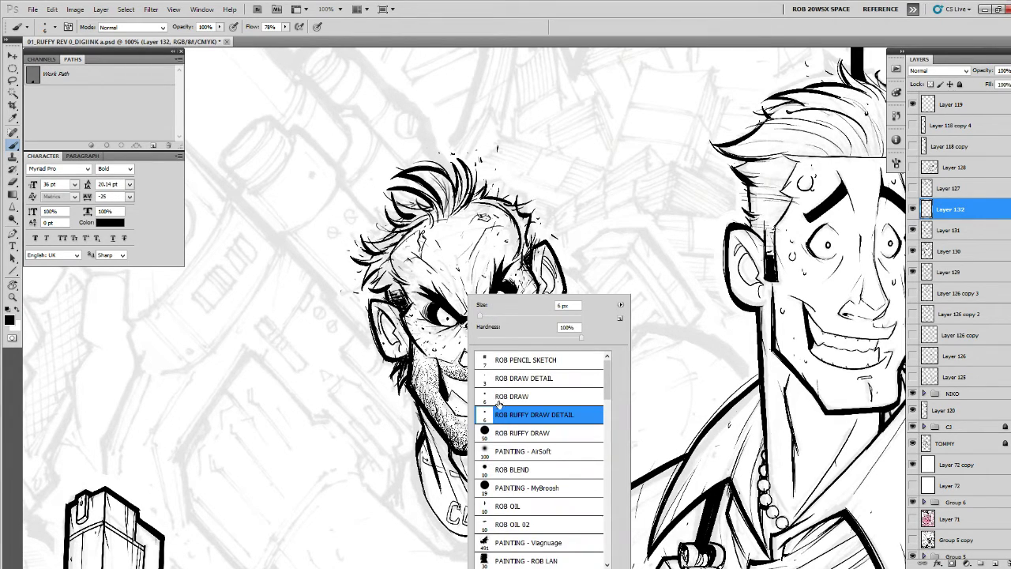
pyautogui.click(500, 505)
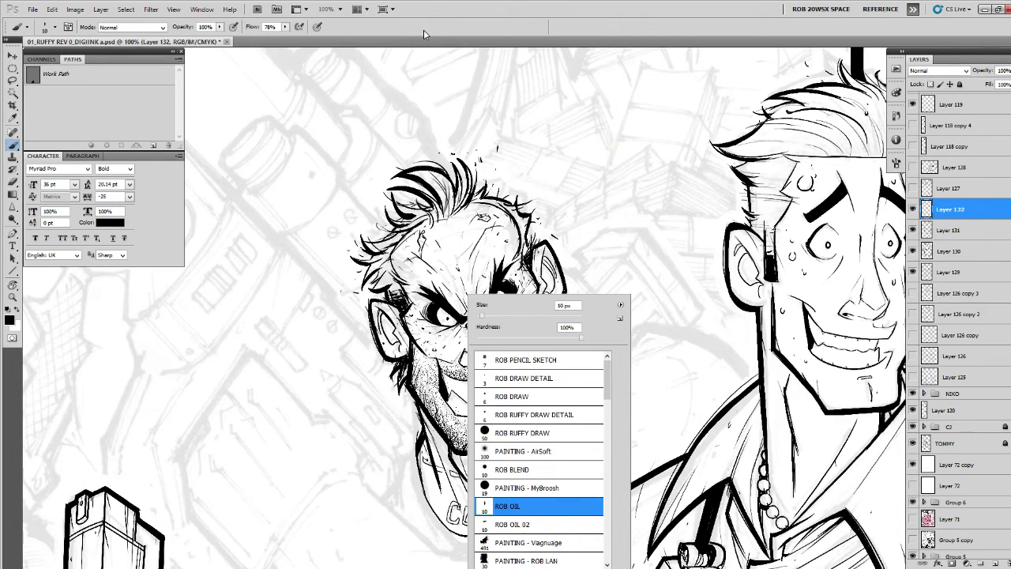
pyautogui.press('Return')
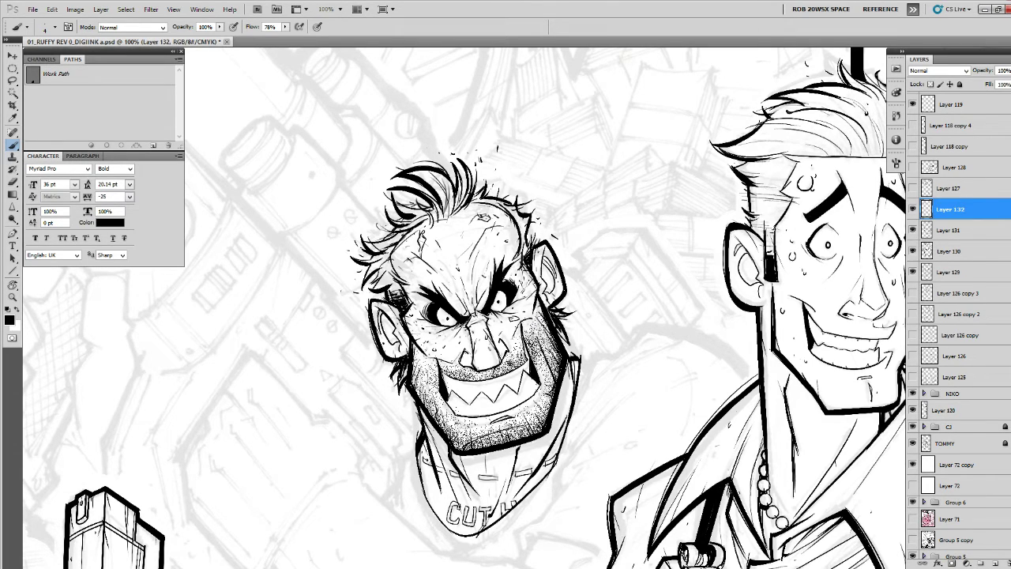
pyautogui.moveTo(479, 316); pyautogui.dragTo(484, 312)
pyautogui.moveTo(378, 315); pyautogui.dragTo(390, 342)
pyautogui.moveTo(382, 317); pyautogui.dragTo(391, 343)
pyautogui.moveTo(387, 328); pyautogui.dragTo(393, 342)
pyautogui.moveTo(391, 323)
pyautogui.mouseDown()
pyautogui.moveTo(396, 343)
pyautogui.moveTo(377, 318)
pyautogui.mouseUp()
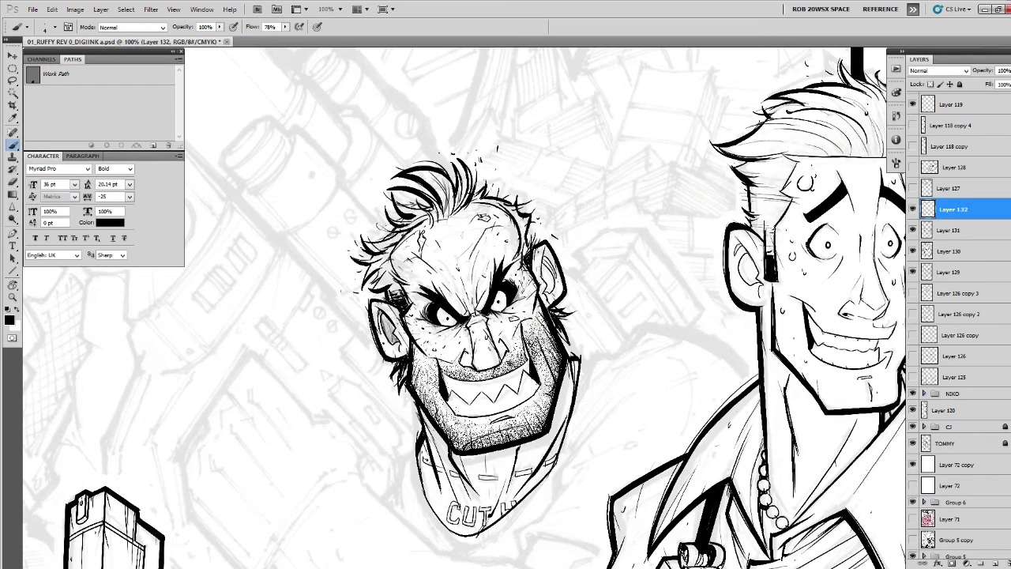
# Hatch the inside of the bearded man's other ear and add fine strokes at the temple and under the nearby eye.
pyautogui.moveTo(540, 264); pyautogui.dragTo(544, 280)
pyautogui.moveTo(542, 264); pyautogui.dragTo(546, 283)
pyautogui.moveTo(545, 261); pyautogui.dragTo(551, 291)
pyautogui.moveTo(548, 268); pyautogui.dragTo(554, 293)
pyautogui.moveTo(552, 274); pyautogui.dragTo(555, 291)
pyautogui.moveTo(543, 256)
pyautogui.mouseDown()
pyautogui.moveTo(556, 275)
pyautogui.moveTo(519, 263)
pyautogui.mouseUp()
pyautogui.moveTo(515, 303); pyautogui.dragTo(501, 315)
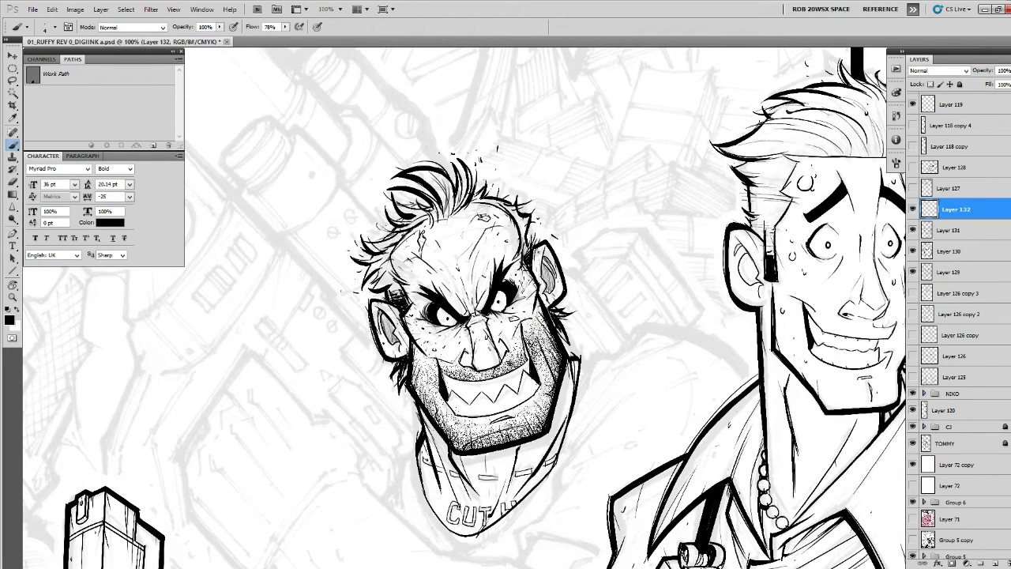
# Add small shading strokes to the bearded man's cheek, ear edge and forehead, undoing the stroke made at the nose.
pyautogui.moveTo(495, 373); pyautogui.dragTo(487, 379)
pyautogui.hotkey('ctrl', 'z')
pyautogui.moveTo(506, 364); pyautogui.dragTo(493, 341)
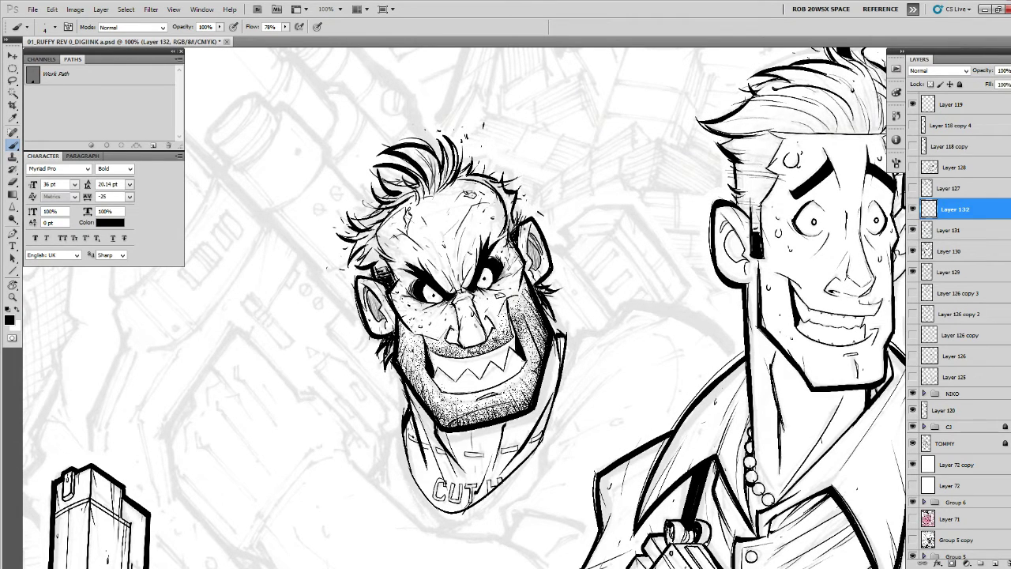
pyautogui.moveTo(522, 304); pyautogui.dragTo(530, 312)
pyautogui.moveTo(551, 269); pyautogui.dragTo(542, 275)
pyautogui.moveTo(453, 232)
pyautogui.mouseDown()
pyautogui.moveTo(455, 247)
pyautogui.moveTo(485, 220)
pyautogui.moveTo(472, 256)
pyautogui.mouseUp()
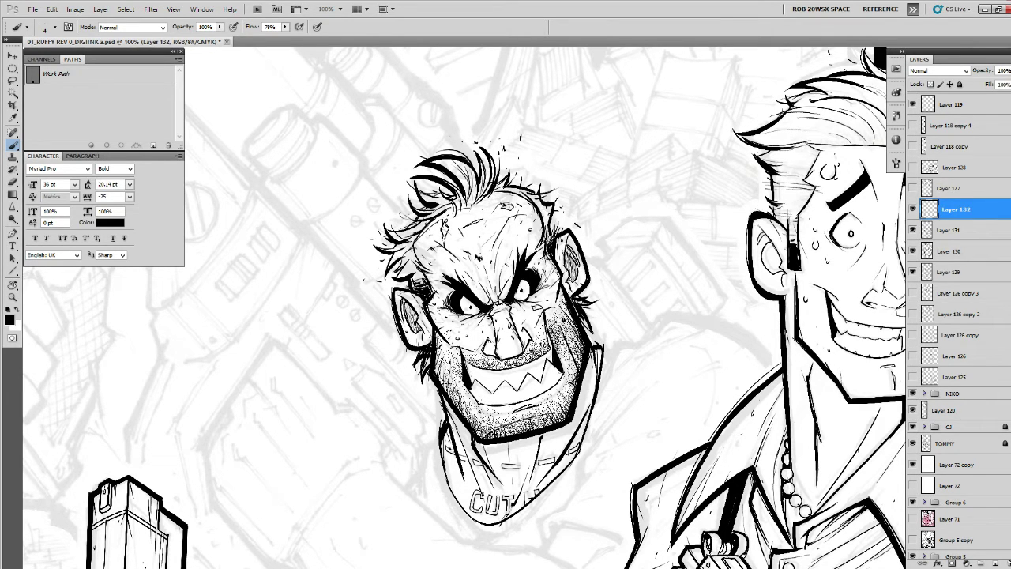
# Merge Layer 132 down into Layer 131 and check the head's shading with the layer hidden and shown.
pyautogui.press('z')
pyautogui.keyDown('alt'); pyautogui.click(713, 368); pyautogui.keyUp('alt')
pyautogui.keyDown('alt'); pyautogui.click(714, 367); pyautogui.keyUp('alt')
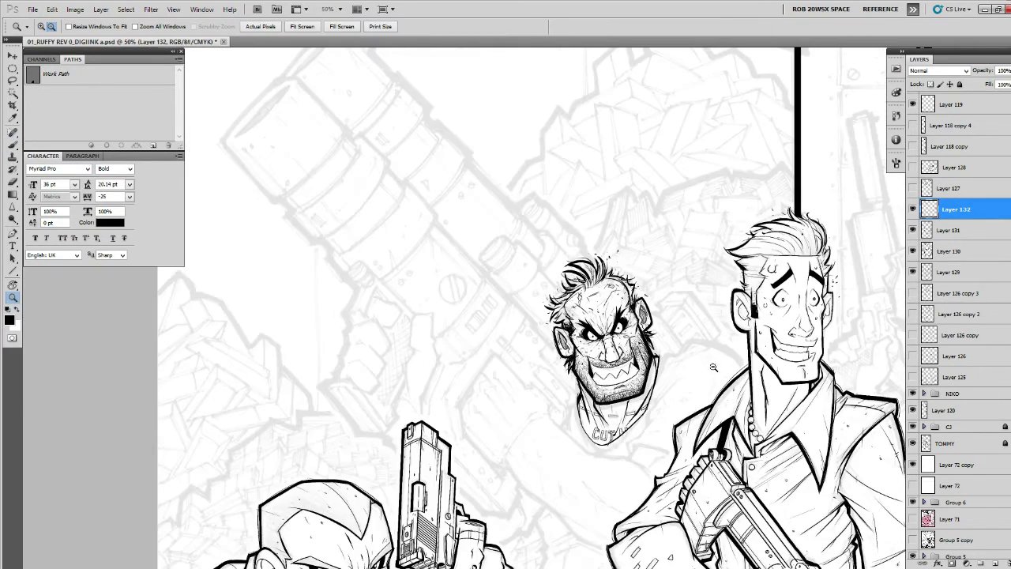
pyautogui.keyDown('alt'); pyautogui.click(713, 367); pyautogui.keyUp('alt')
pyautogui.keyDown('alt'); pyautogui.click(713, 367); pyautogui.keyUp('alt')
pyautogui.moveTo(745, 417); pyautogui.dragTo(632, 287)
pyautogui.moveTo(754, 345); pyautogui.dragTo(711, 354)
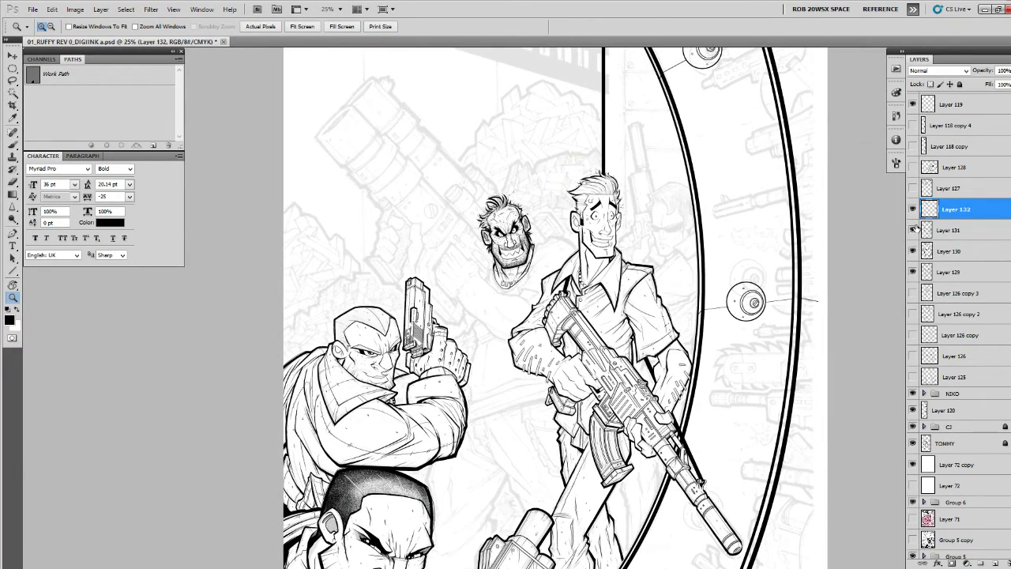
pyautogui.click(913, 228)
pyautogui.click(913, 228)
pyautogui.hotkey('ctrl', 'e')
pyautogui.click(912, 209)
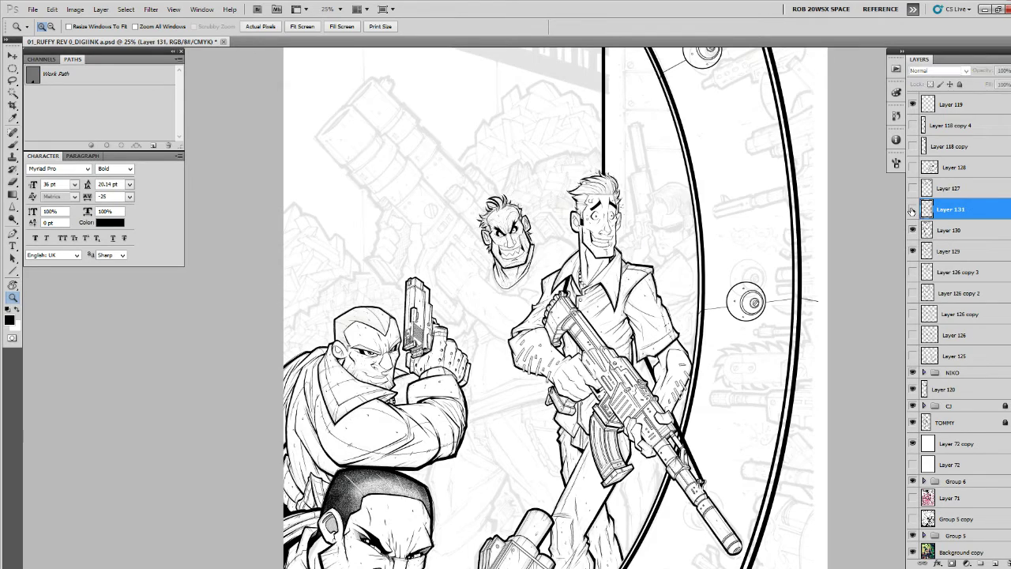
pyautogui.click(912, 210)
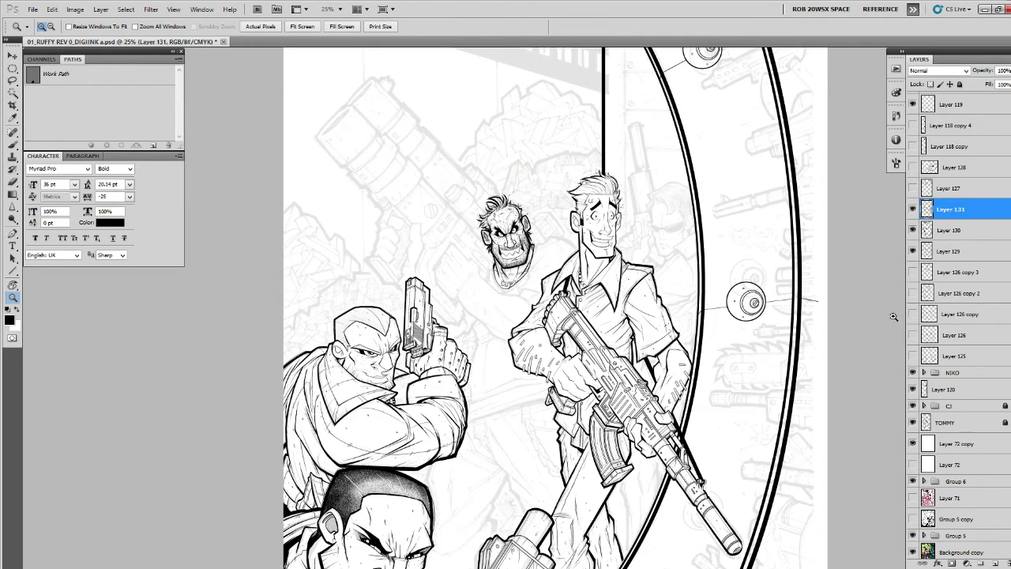
# Add a new layer above Layer 131 and brush fine shading along the bearded man's hairline and temples.
pyautogui.click(994, 562)
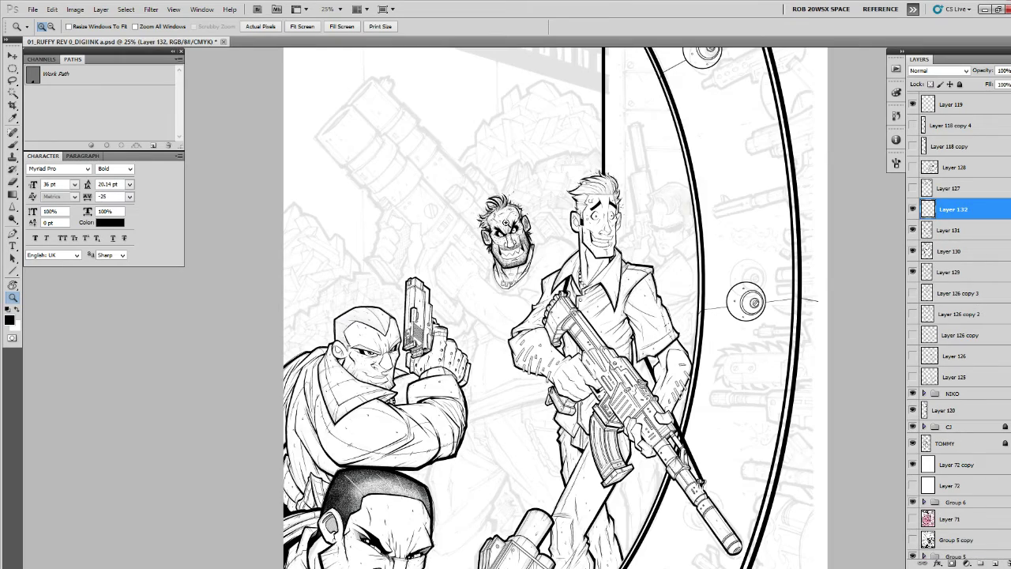
pyautogui.click(506, 223)
pyautogui.click(508, 219)
pyautogui.click(535, 218)
pyautogui.click(545, 215)
pyautogui.press('b')
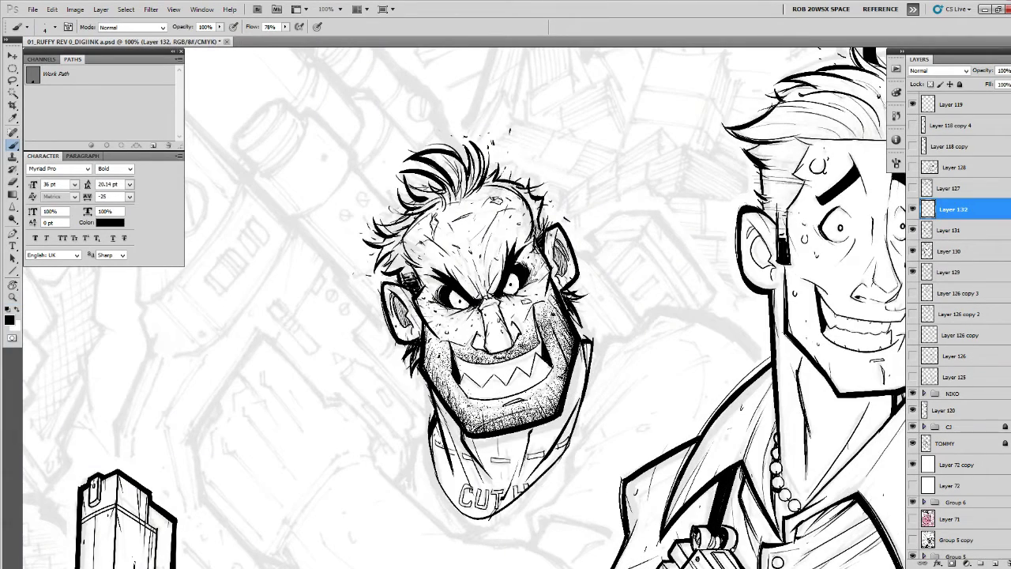
pyautogui.moveTo(538, 207); pyautogui.dragTo(538, 226)
pyautogui.hotkey('ctrl', 'alt', 'z')
pyautogui.hotkey('ctrl', 'alt', 'z')
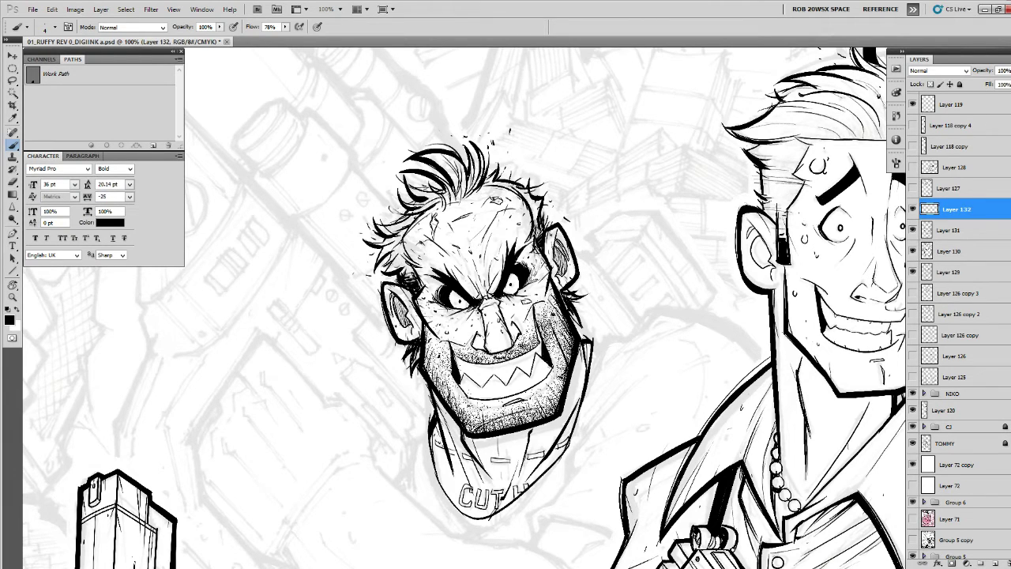
pyautogui.moveTo(384, 264); pyautogui.dragTo(394, 255)
pyautogui.moveTo(525, 190)
pyautogui.mouseDown()
pyautogui.moveTo(530, 216)
pyautogui.moveTo(521, 195)
pyautogui.moveTo(529, 189)
pyautogui.mouseUp()
pyautogui.press('z')
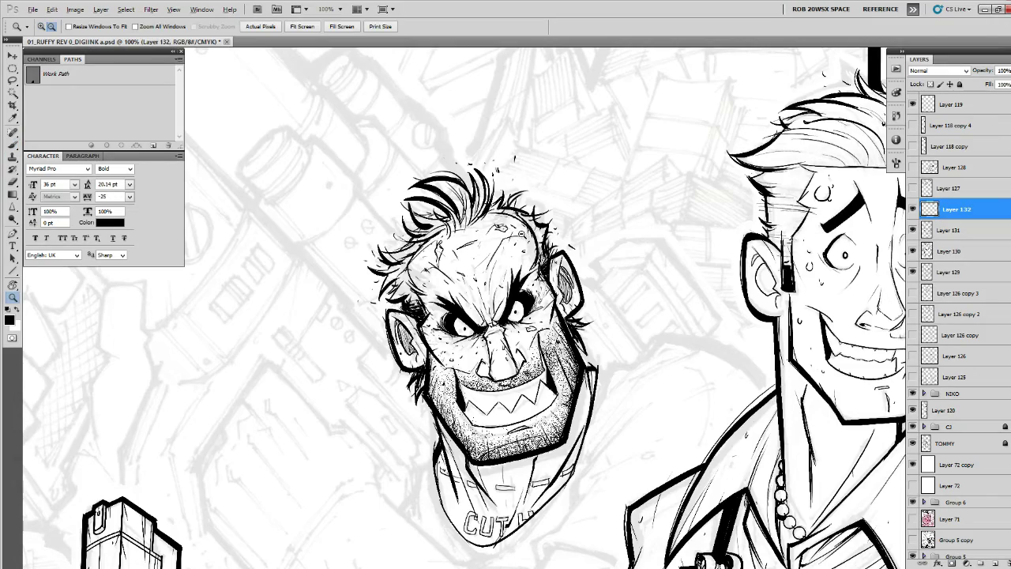
# Merge the new hairline shading layer down into Layer 131.
pyautogui.keyDown('alt'); pyautogui.click(524, 235); pyautogui.keyUp('alt')
pyautogui.keyDown('alt'); pyautogui.click(524, 234); pyautogui.keyUp('alt')
pyautogui.keyDown('alt'); pyautogui.click(525, 270); pyautogui.keyUp('alt')
pyautogui.keyDown('alt'); pyautogui.click(518, 209); pyautogui.keyUp('alt')
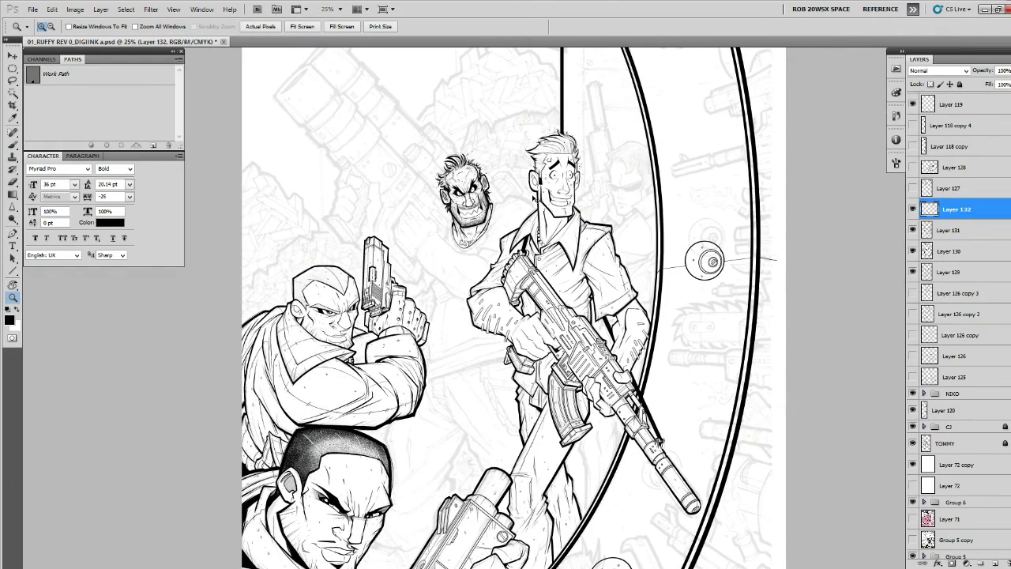
pyautogui.hotkey('ctrl', 'e')
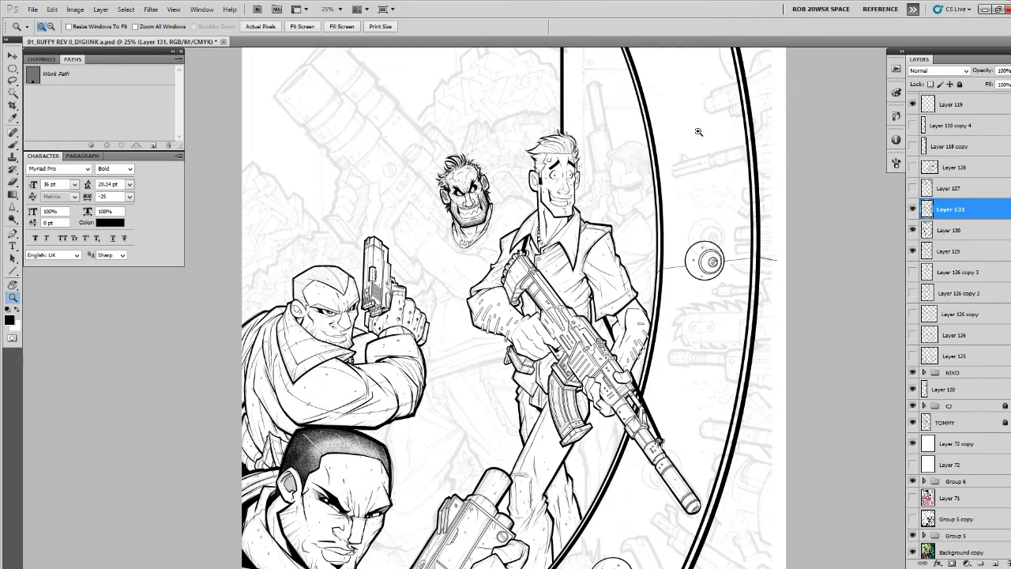
# Open the document's history and view Snapshot 4, returning to the inked artwork in Snapshot 10.
pyautogui.click(894, 119)
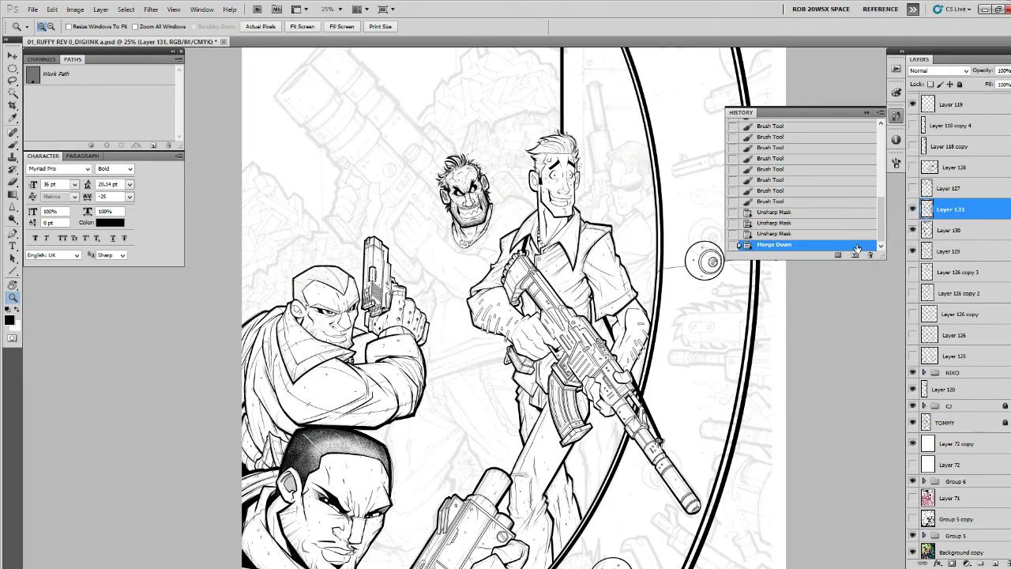
pyautogui.scroll(10, 882, 226)
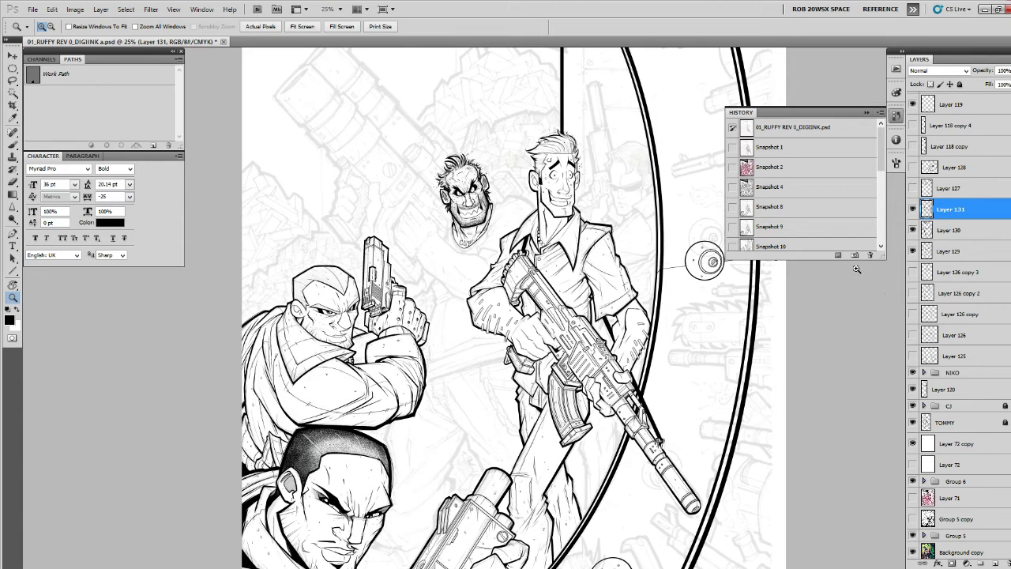
pyautogui.click(819, 190)
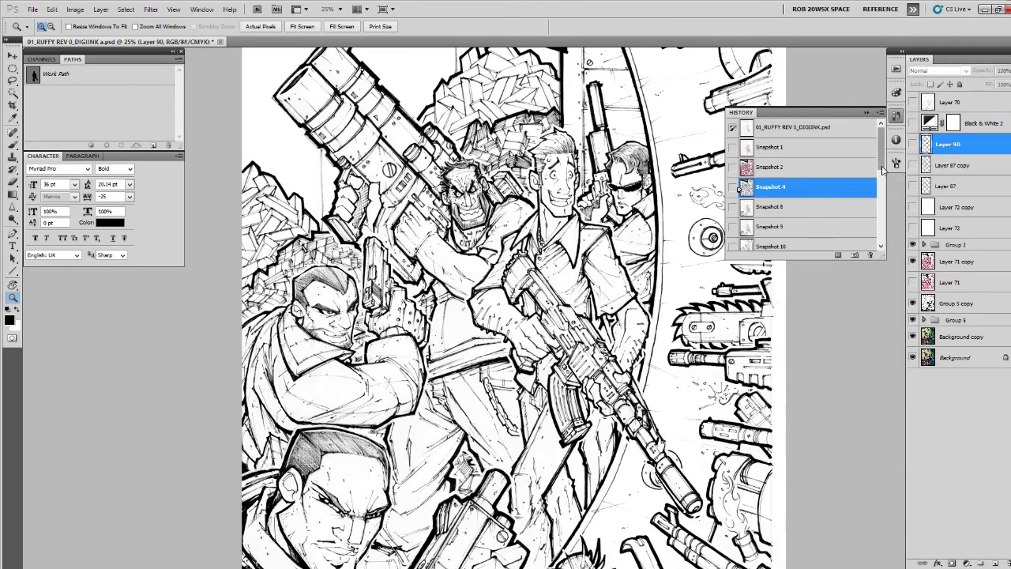
pyautogui.moveTo(882, 158)
pyautogui.mouseDown()
pyautogui.moveTo(883, 225)
pyautogui.moveTo(883, 178)
pyautogui.mouseUp()
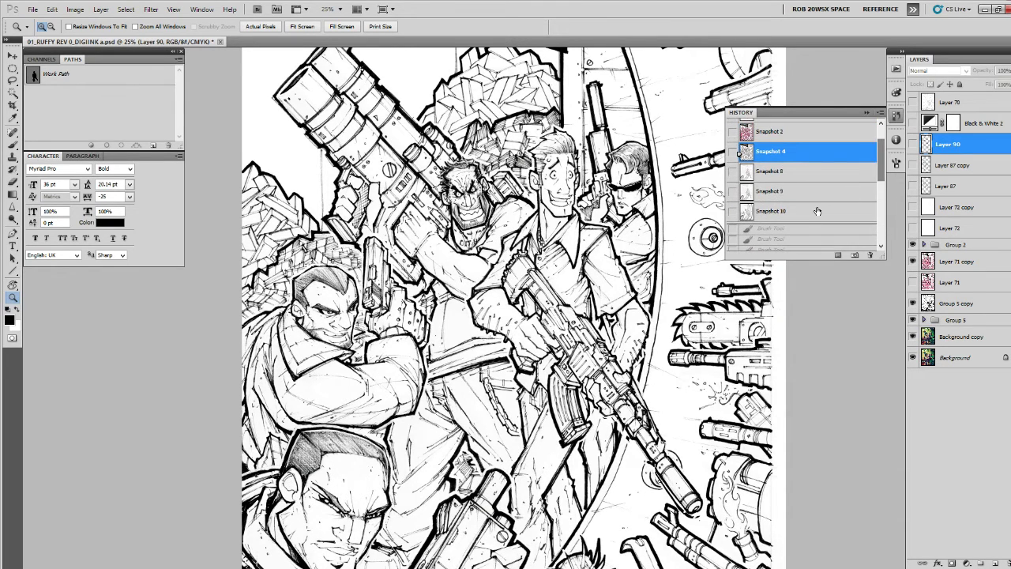
pyautogui.click(816, 212)
# Take an extra history snapshot of the Snapshot 10 state and delete that duplicate.
pyautogui.click(854, 255)
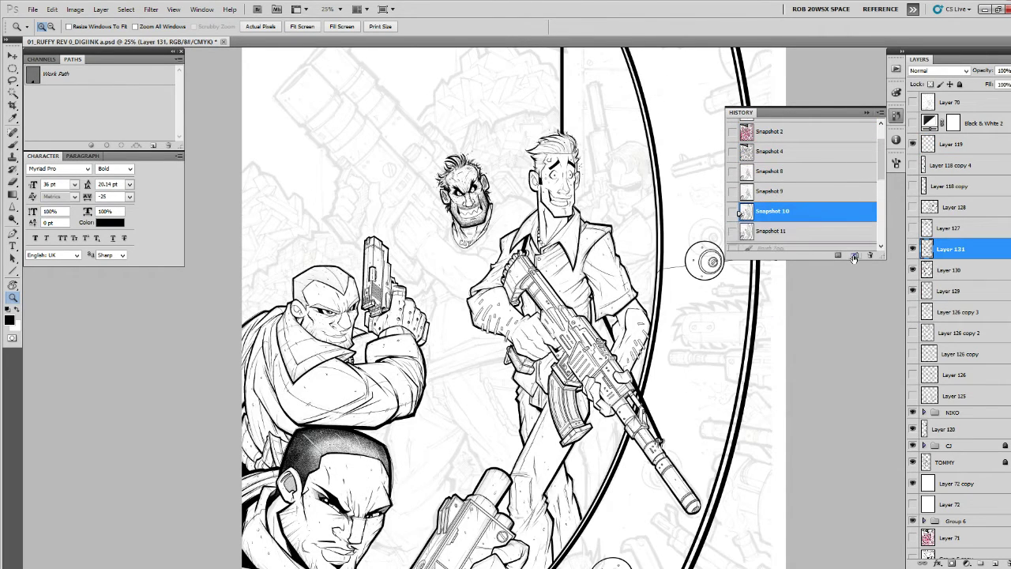
pyautogui.click(807, 159)
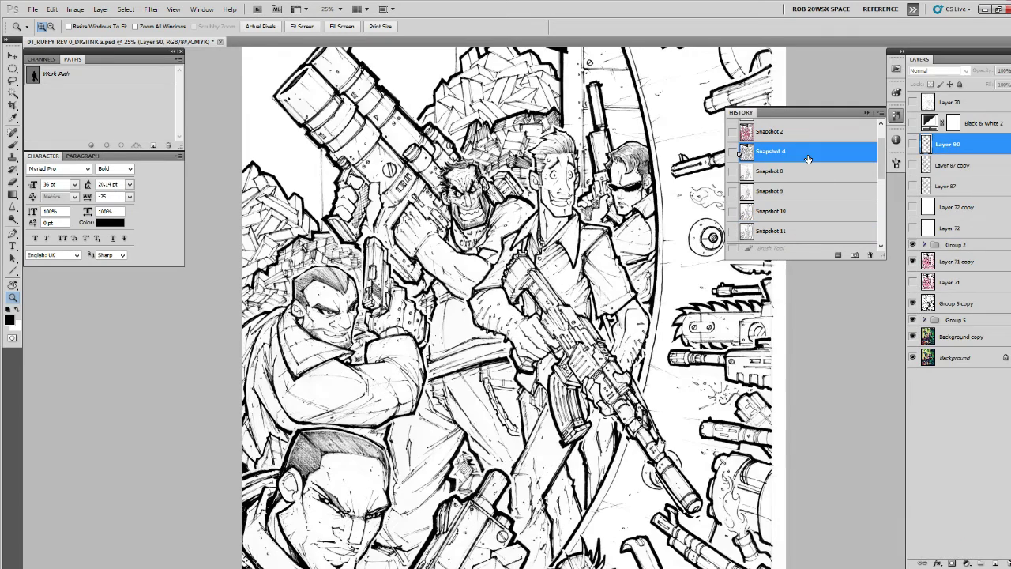
pyautogui.click(793, 211)
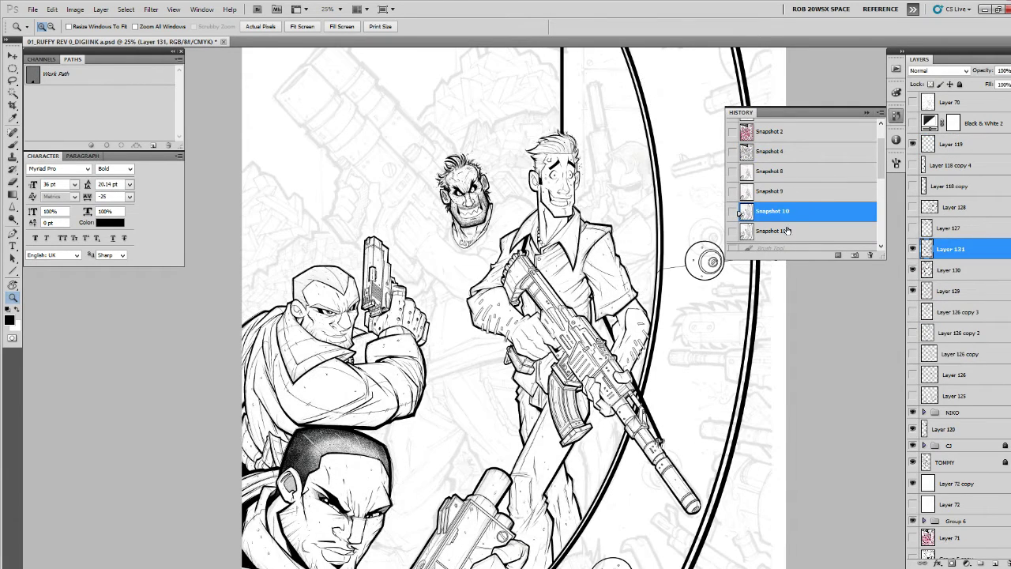
pyautogui.click(787, 229)
pyautogui.click(869, 255)
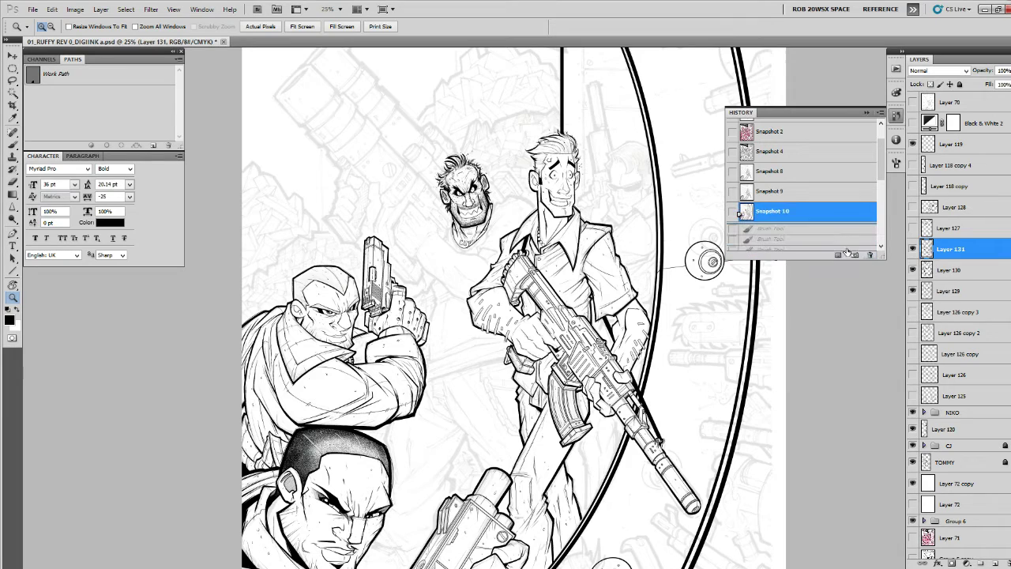
# Compare the rough linework of Snapshot 4 with the clean inks of Snapshot 10 by alternating between them, ending on Snapshot 10.
pyautogui.click(784, 153)
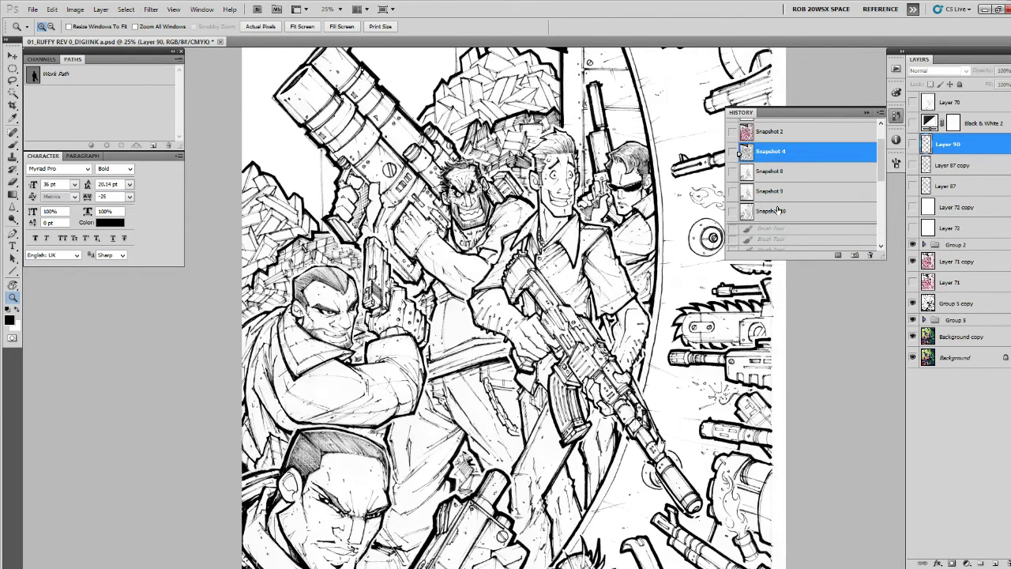
pyautogui.click(778, 210)
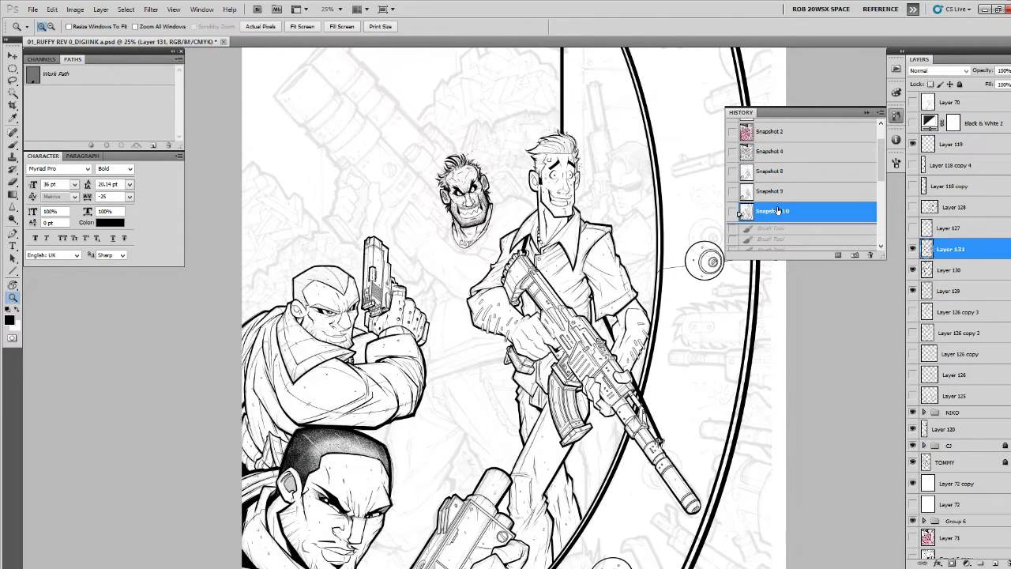
pyautogui.click(777, 160)
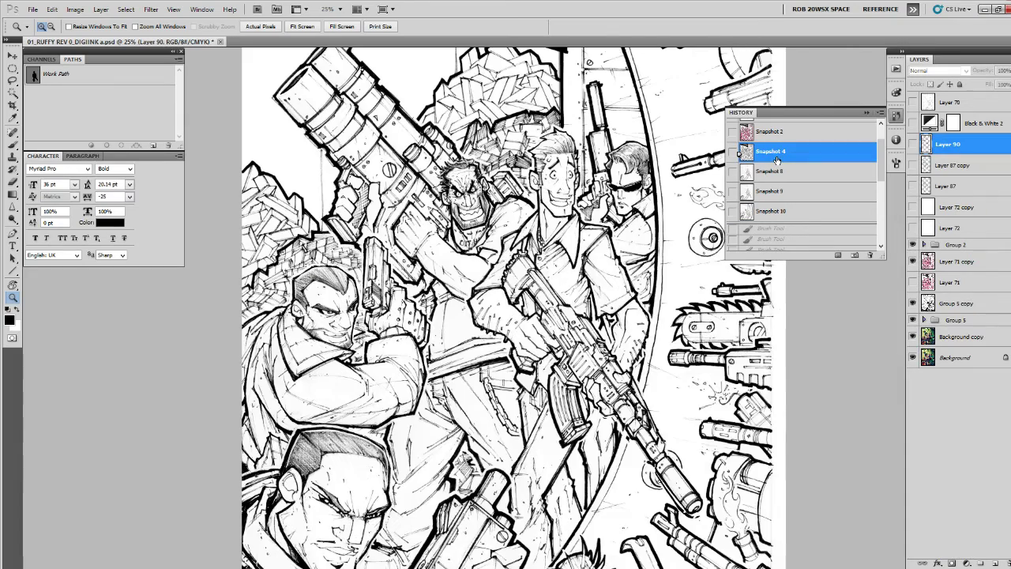
pyautogui.click(783, 211)
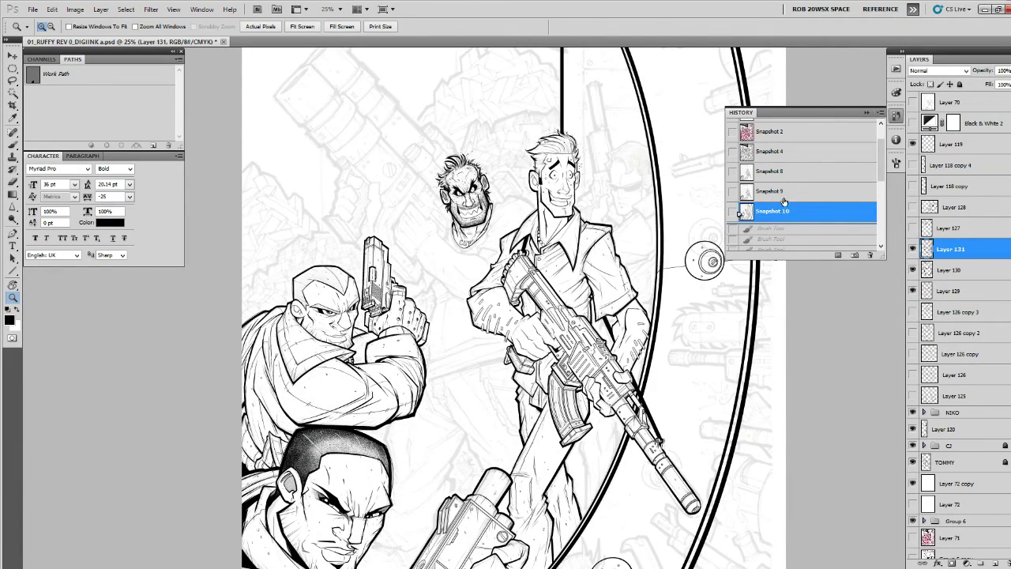
pyautogui.click(784, 158)
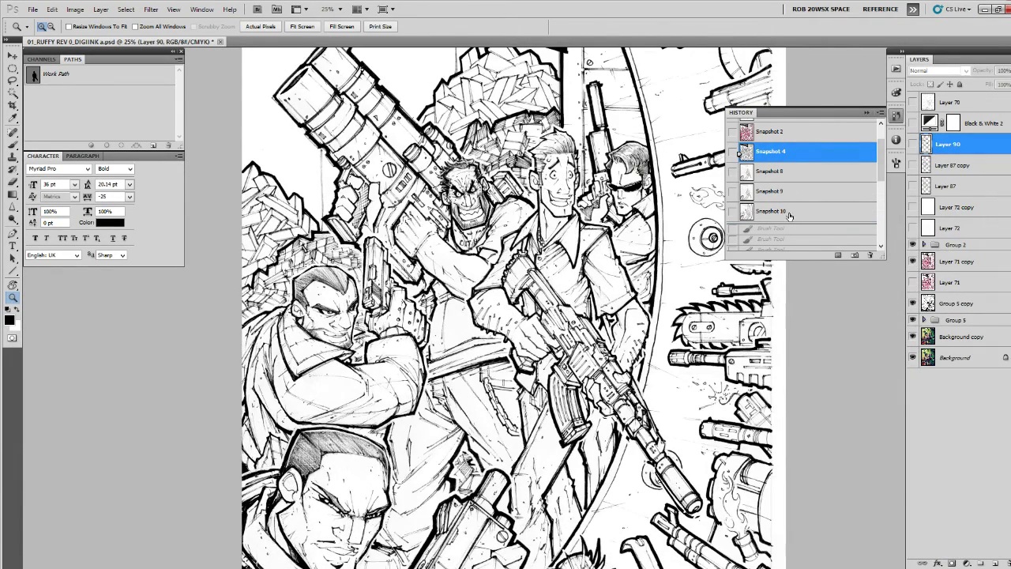
pyautogui.click(789, 216)
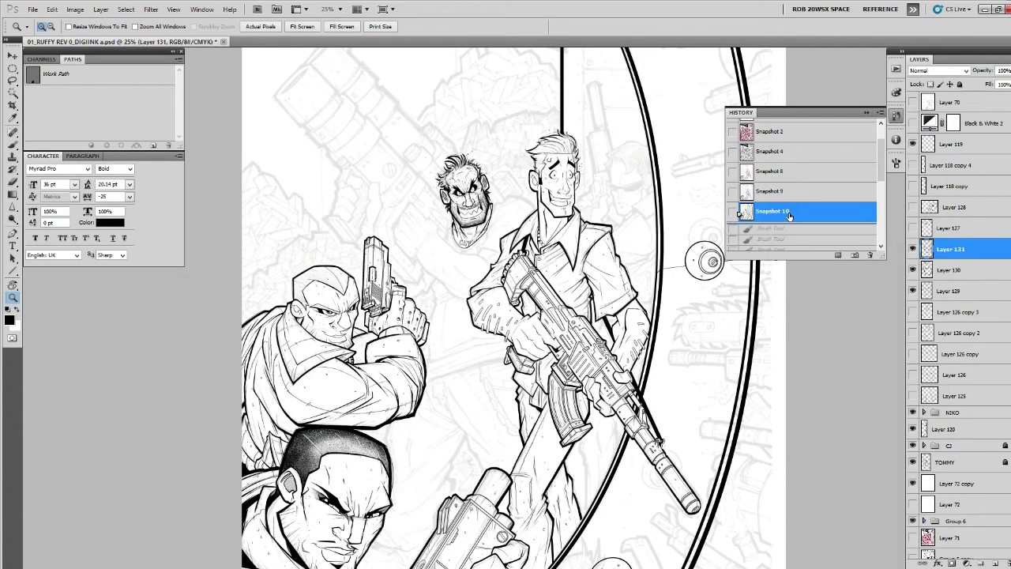
# Compare the progress stages stored in Snapshots 8, 10 and 4 by switching between them.
pyautogui.click(792, 175)
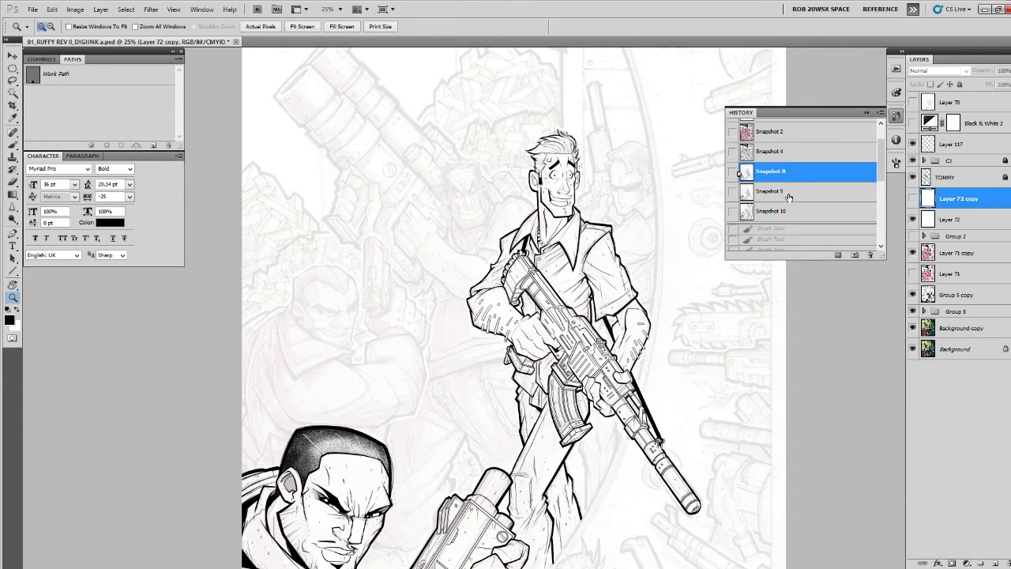
pyautogui.click(787, 210)
pyautogui.click(782, 161)
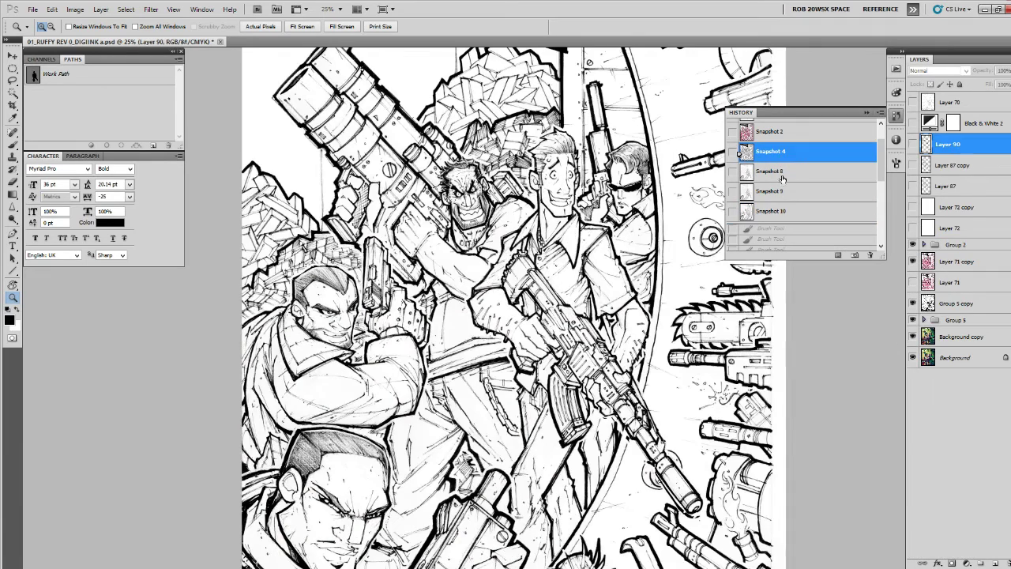
pyautogui.click(781, 212)
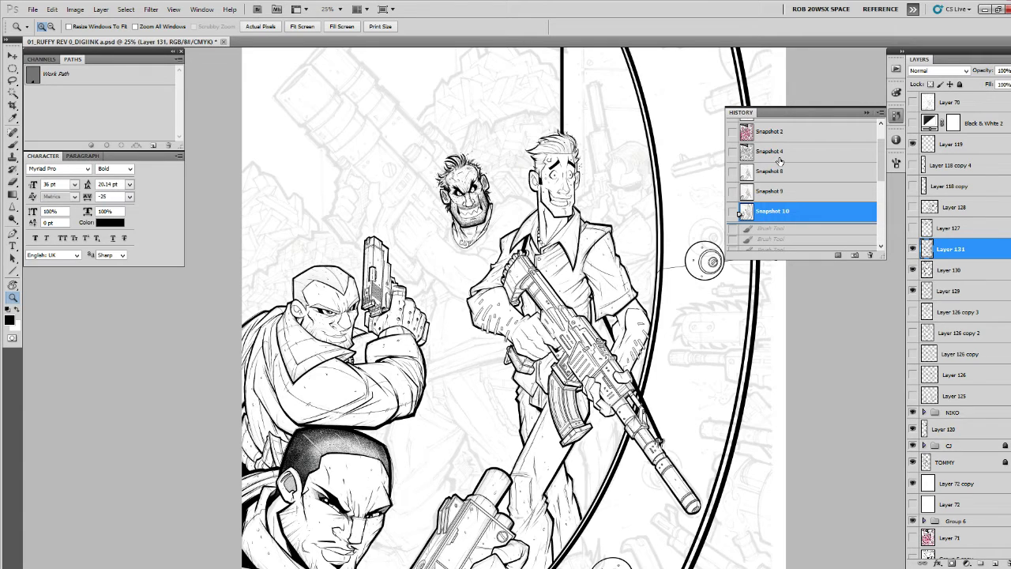
pyautogui.click(779, 161)
pyautogui.click(787, 211)
pyautogui.click(783, 157)
# View Snapshot 9, return to Snapshot 10, and delete Snapshots 8 and 9 from the history.
pyautogui.click(786, 191)
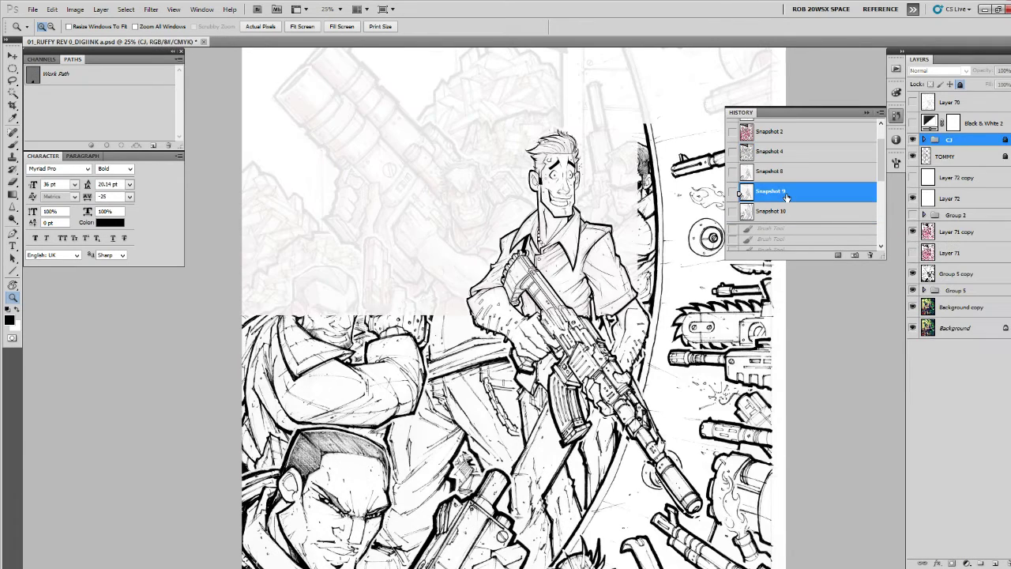
pyautogui.click(787, 209)
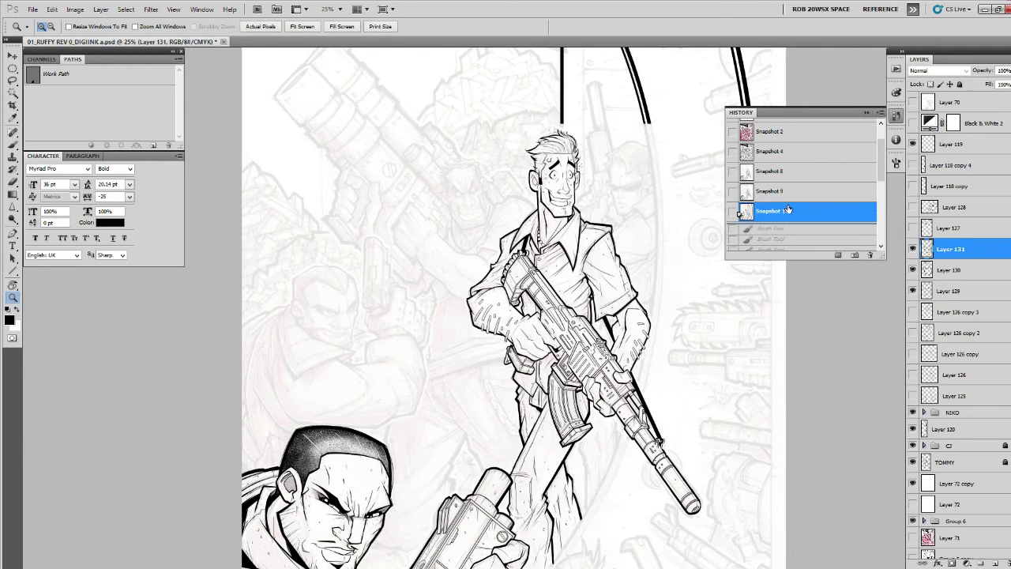
pyautogui.moveTo(791, 183); pyautogui.dragTo(869, 255)
pyautogui.moveTo(819, 177); pyautogui.dragTo(869, 254)
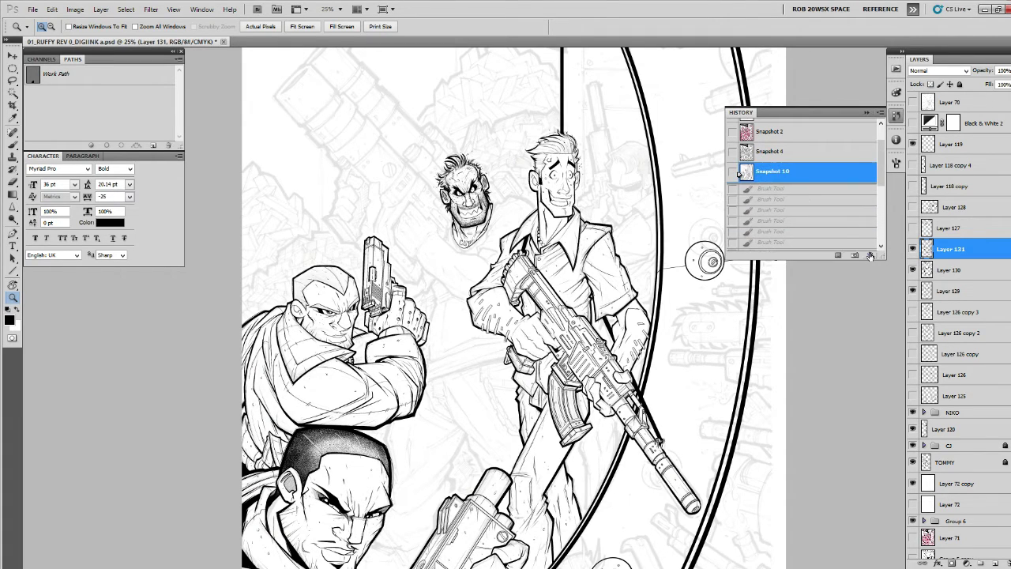
# Alternate again between the rough linework of Snapshot 4 and the inks of Snapshot 10, finishing on Snapshot 10.
pyautogui.click(782, 161)
pyautogui.click(783, 169)
pyautogui.click(781, 160)
pyautogui.click(783, 173)
pyautogui.click(782, 160)
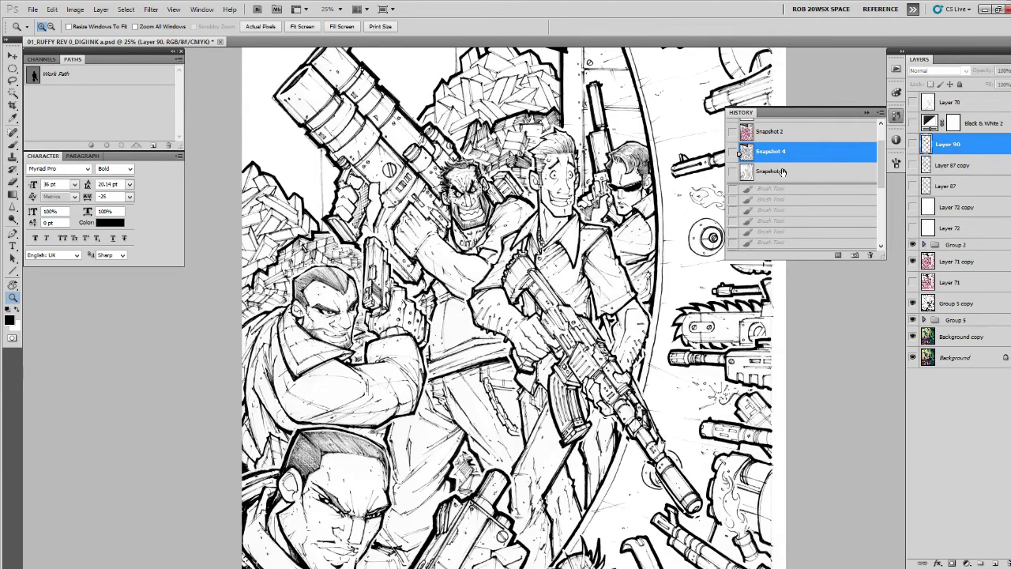
pyautogui.click(781, 172)
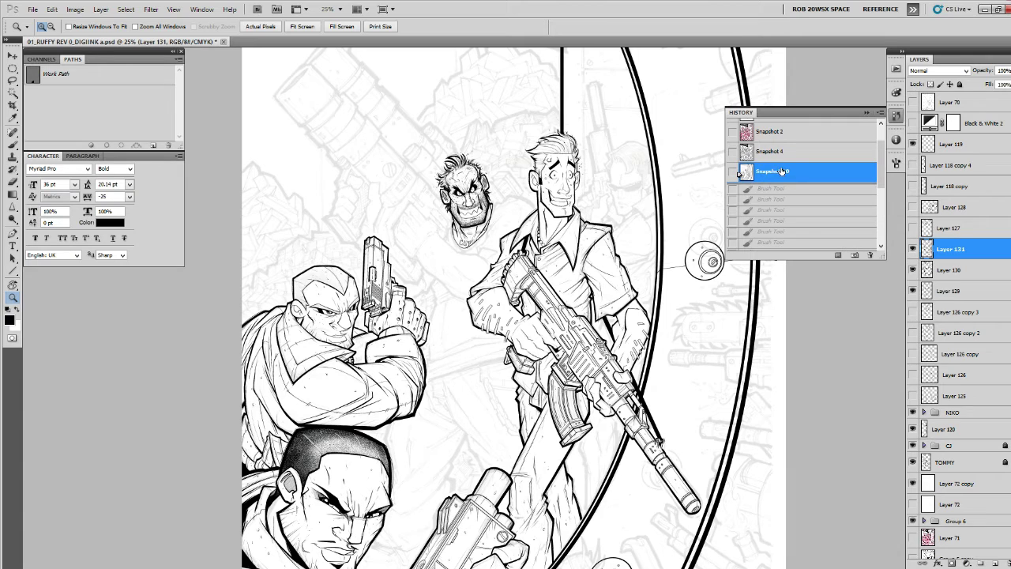
pyautogui.click(777, 153)
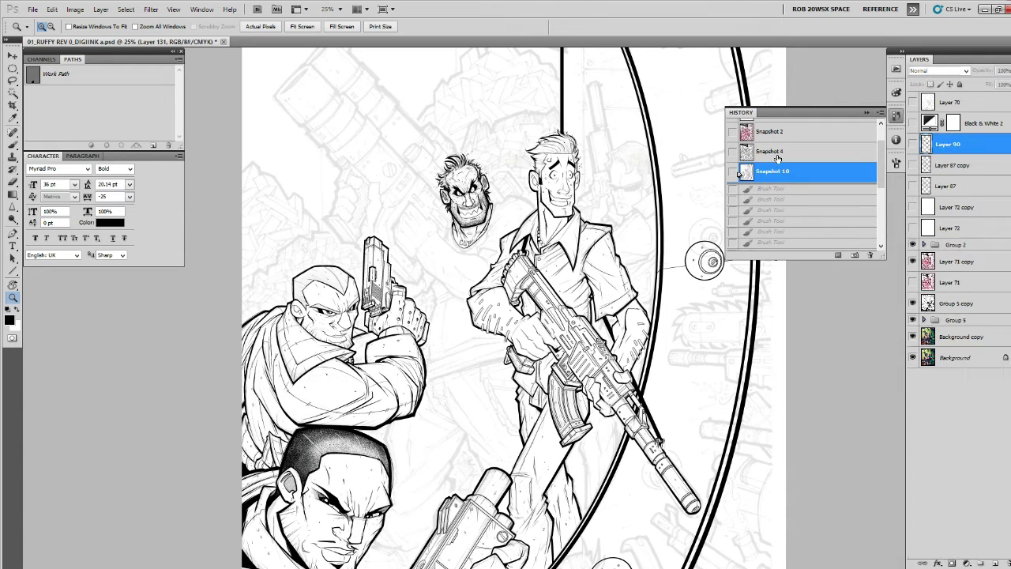
pyautogui.click(776, 170)
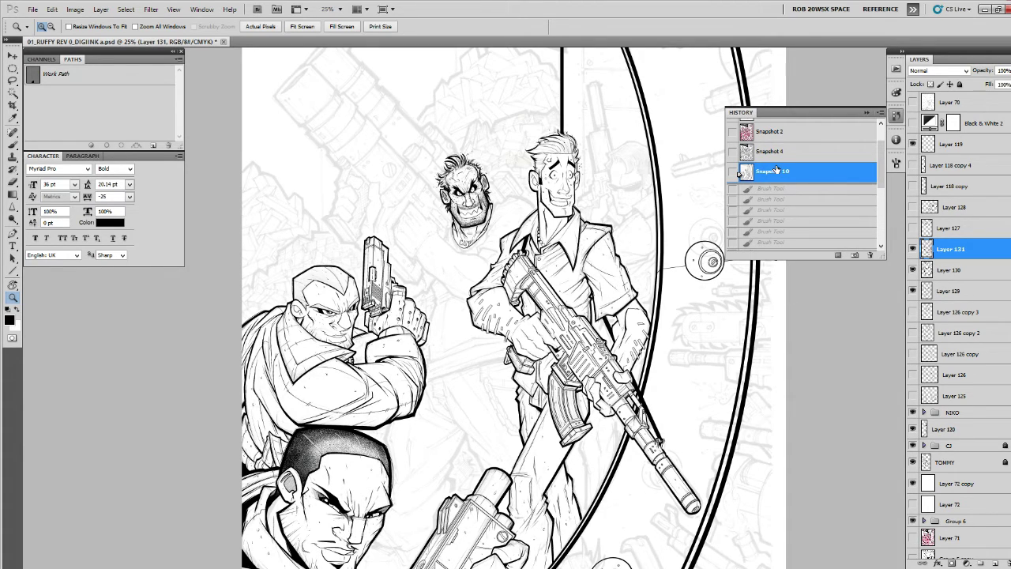
# Toggle the visibility of Layers 131, 129 and 130 in turn to examine what each contributes to the bearded head.
pyautogui.click(913, 249)
pyautogui.click(912, 249)
pyautogui.click(913, 289)
pyautogui.click(913, 290)
pyautogui.click(912, 269)
pyautogui.click(912, 269)
pyautogui.click(913, 251)
pyautogui.click(913, 250)
# Check Layer 130's contribution, leave that layer hidden, and add a new empty layer directly above it.
pyautogui.click(914, 265)
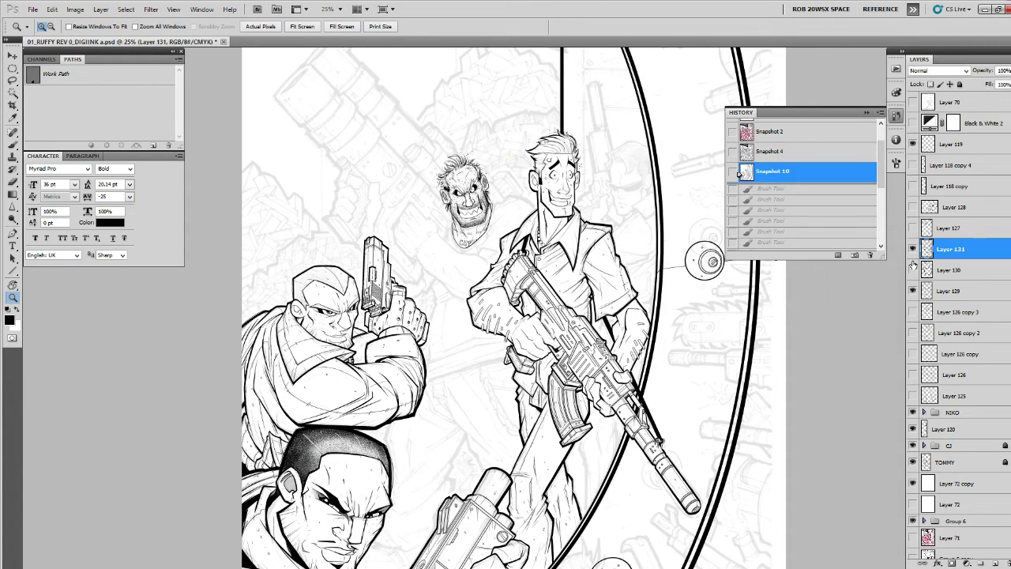
pyautogui.click(913, 266)
pyautogui.click(912, 266)
pyautogui.click(913, 267)
pyautogui.click(913, 266)
pyautogui.hotkey('ctrl', 'shift', 'alt', 'n')
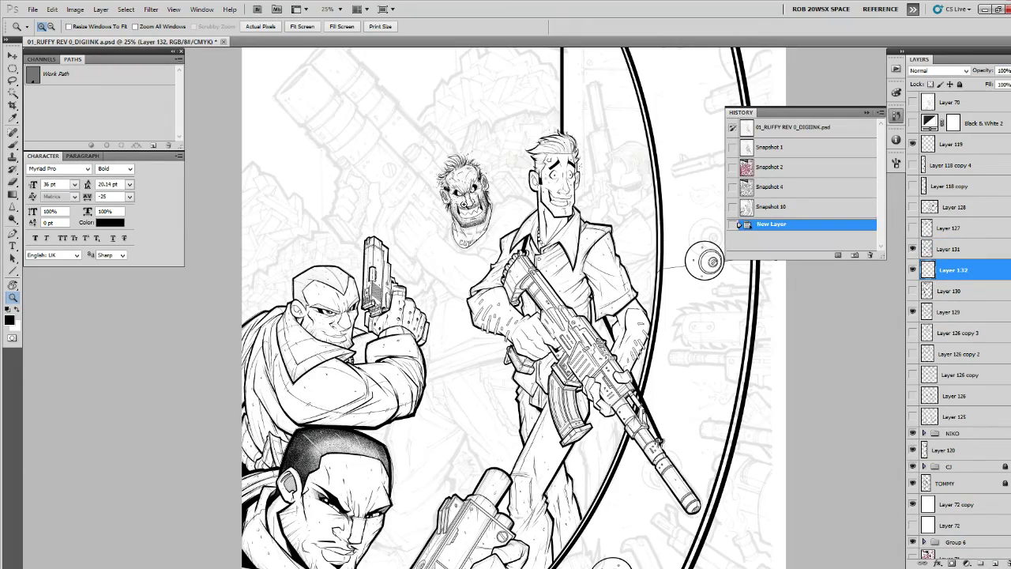
# Enlarge the brush to size 20 and ink a heavy outline down the left side of the bearded man's jaw.
pyautogui.click(464, 205)
pyautogui.click(463, 204)
pyautogui.click(463, 204)
pyautogui.click(464, 205)
pyautogui.click(463, 204)
pyautogui.click(464, 204)
pyautogui.press('b')
pyautogui.moveTo(463, 204); pyautogui.dragTo(508, 186)
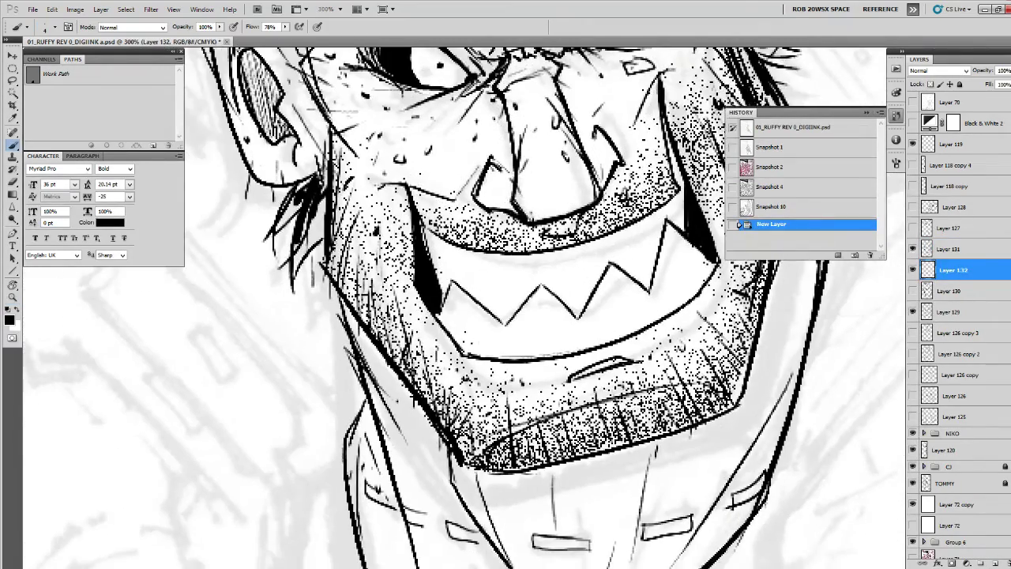
pyautogui.press(']')
pyautogui.press(']')
pyautogui.press(']')
pyautogui.press(']')
pyautogui.moveTo(327, 193)
pyautogui.mouseDown()
pyautogui.moveTo(322, 265)
pyautogui.moveTo(341, 302)
pyautogui.mouseUp()
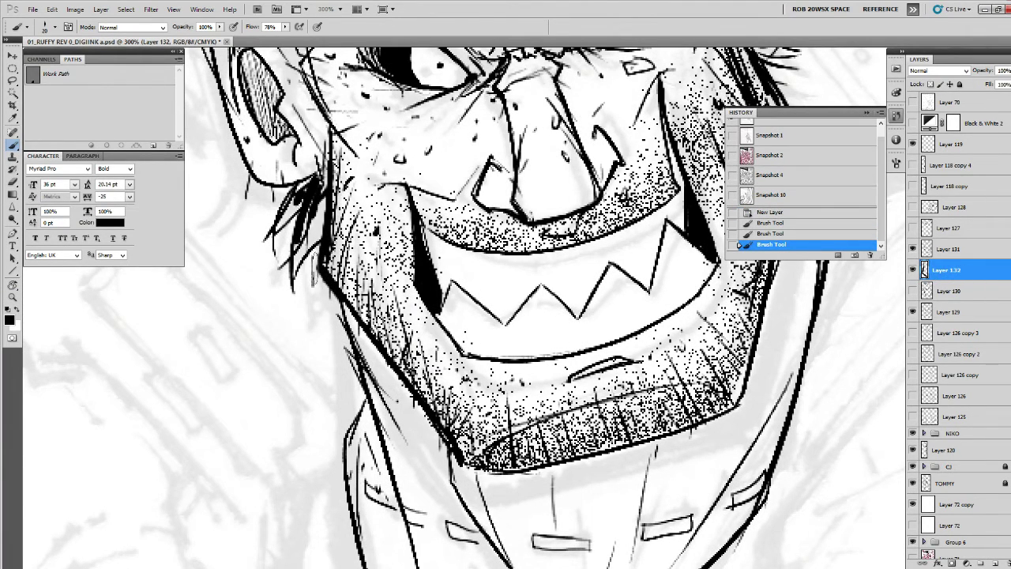
pyautogui.moveTo(314, 251); pyautogui.dragTo(356, 325)
pyautogui.moveTo(319, 268); pyautogui.dragTo(455, 462)
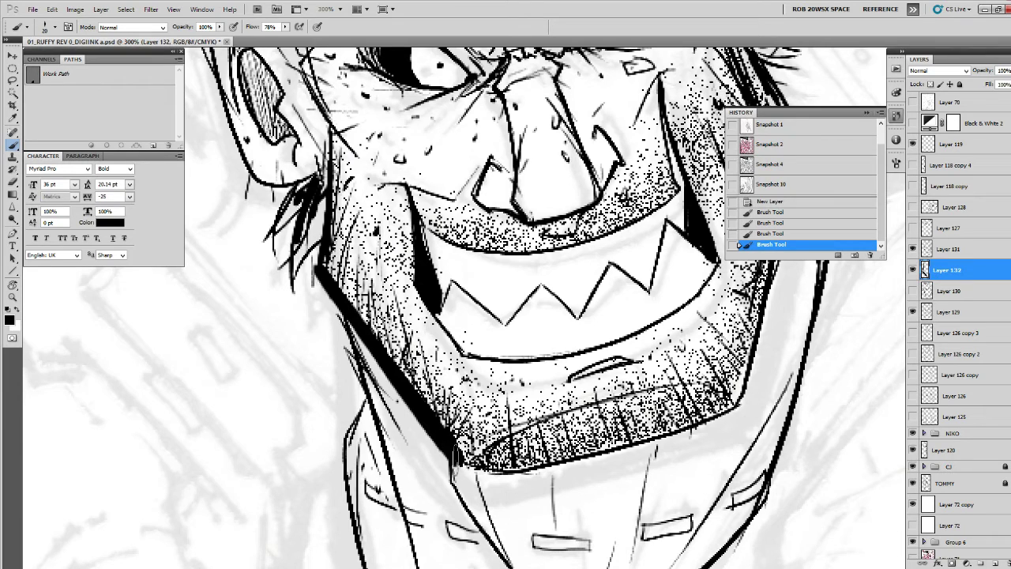
pyautogui.moveTo(330, 145)
pyautogui.mouseDown()
pyautogui.moveTo(315, 267)
pyautogui.moveTo(353, 375)
pyautogui.mouseUp()
# Thicken the neck and collar lines under the left jaw, and ink the heavy outline along the right jaw and chin.
pyautogui.scroll(-5, 506, 316)
pyautogui.moveTo(340, 169); pyautogui.dragTo(414, 412)
pyautogui.moveTo(375, 273)
pyautogui.mouseDown()
pyautogui.moveTo(358, 319)
pyautogui.moveTo(370, 385)
pyautogui.mouseUp()
pyautogui.moveTo(695, 330); pyautogui.dragTo(528, 528)
pyautogui.moveTo(631, 230)
pyautogui.mouseDown()
pyautogui.moveTo(583, 477)
pyautogui.moveTo(658, 361)
pyautogui.mouseUp()
pyautogui.moveTo(658, 361)
pyautogui.mouseDown()
pyautogui.moveTo(566, 405)
pyautogui.moveTo(390, 441)
pyautogui.moveTo(365, 439)
pyautogui.mouseUp()
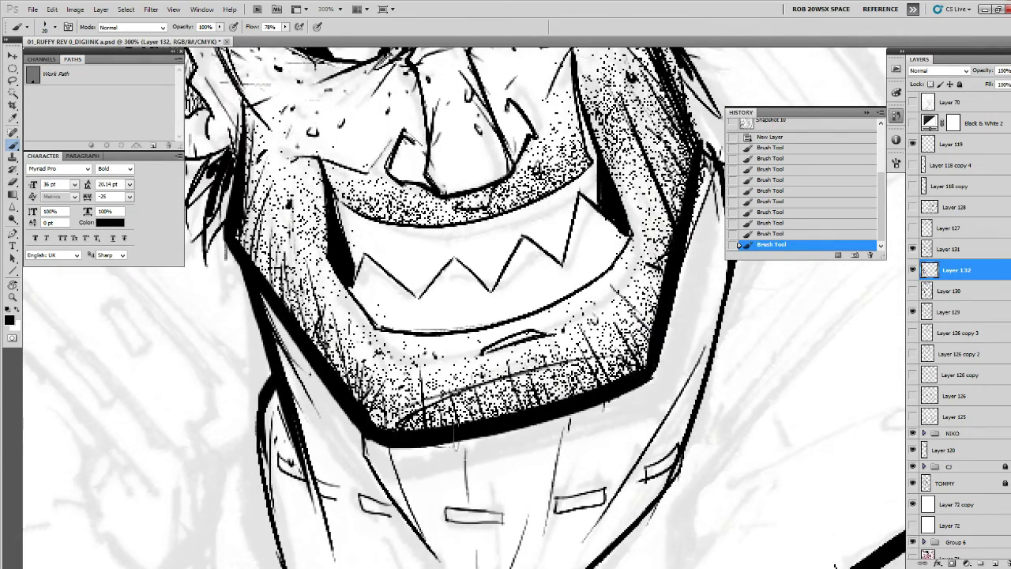
pyautogui.moveTo(624, 384)
pyautogui.mouseDown()
pyautogui.moveTo(653, 375)
pyautogui.moveTo(656, 357)
pyautogui.mouseUp()
pyautogui.moveTo(668, 284)
pyautogui.mouseDown()
pyautogui.moveTo(542, 463)
pyautogui.moveTo(532, 495)
pyautogui.mouseUp()
# Ink a heavy outline around the bearded man's right-hand ear and strengthen the head contour beside it.
pyautogui.moveTo(485, 170); pyautogui.dragTo(582, 399)
pyautogui.moveTo(608, 440); pyautogui.dragTo(594, 409)
pyautogui.moveTo(559, 338); pyautogui.dragTo(593, 359)
pyautogui.moveTo(573, 250); pyautogui.dragTo(573, 498)
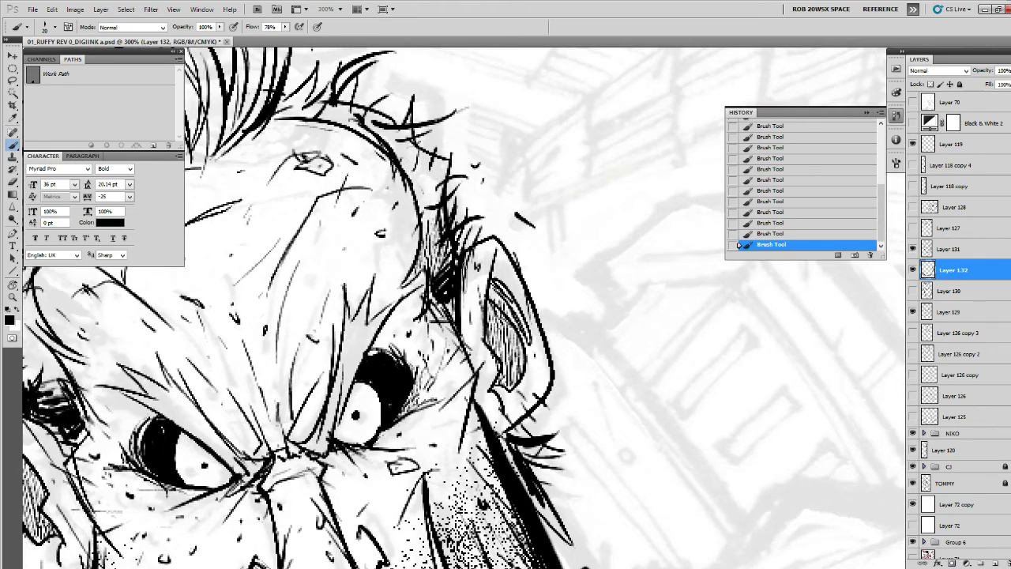
pyautogui.moveTo(464, 239)
pyautogui.mouseDown()
pyautogui.moveTo(496, 232)
pyautogui.moveTo(551, 365)
pyautogui.moveTo(507, 439)
pyautogui.mouseUp()
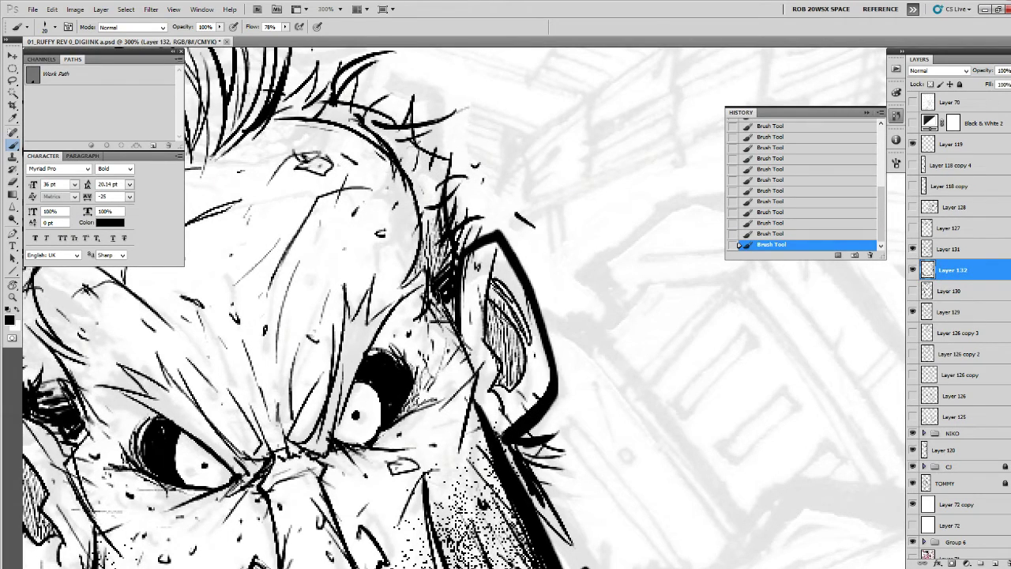
pyautogui.moveTo(434, 295)
pyautogui.mouseDown()
pyautogui.moveTo(478, 368)
pyautogui.moveTo(464, 436)
pyautogui.mouseUp()
pyautogui.moveTo(460, 441)
pyautogui.mouseDown()
pyautogui.moveTo(531, 418)
pyautogui.moveTo(617, 410)
pyautogui.mouseUp()
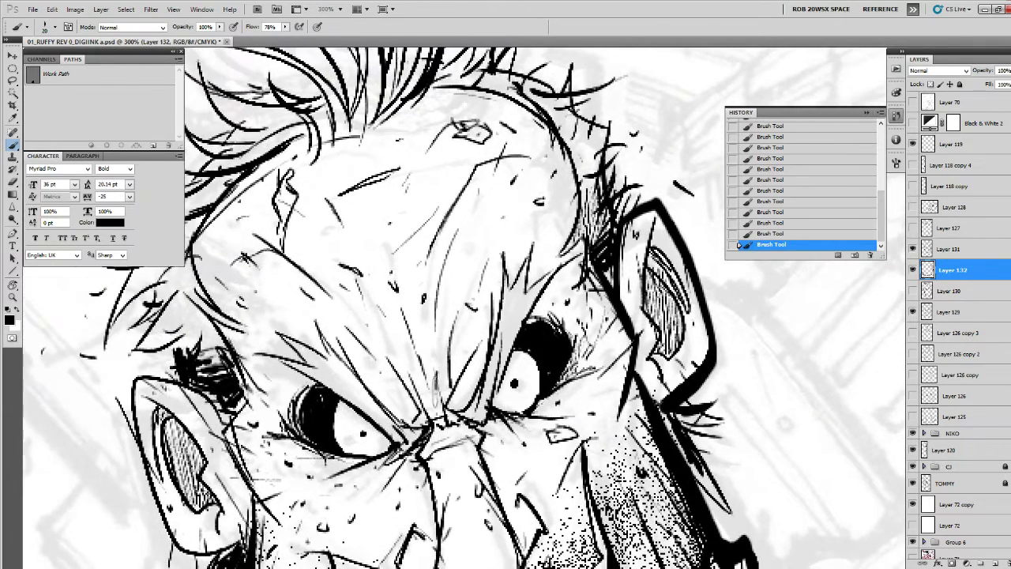
# Fill in the left-hand eyebrow with thick, tapered black strokes down to the bridge of the nose.
pyautogui.moveTo(280, 357)
pyautogui.mouseDown()
pyautogui.moveTo(342, 391)
pyautogui.moveTo(334, 384)
pyautogui.mouseUp()
pyautogui.moveTo(283, 325); pyautogui.dragTo(356, 417)
pyautogui.moveTo(316, 340); pyautogui.dragTo(361, 399)
pyautogui.moveTo(341, 362); pyautogui.dragTo(414, 452)
pyautogui.moveTo(399, 417); pyautogui.dragTo(411, 458)
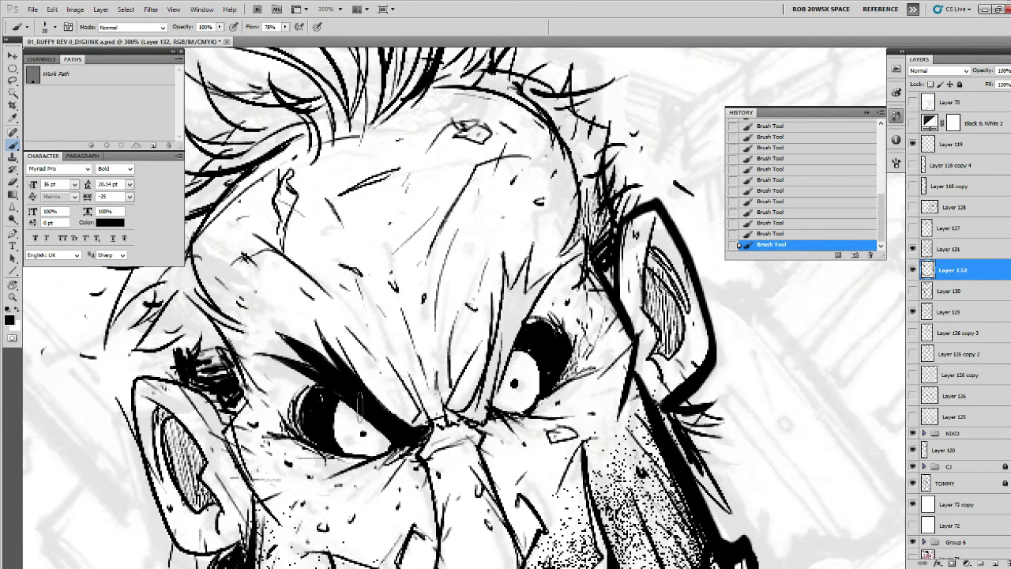
# Show Layer 130 again and hide the newly inked layer above it.
pyautogui.click(913, 290)
pyautogui.click(914, 290)
pyautogui.click(914, 290)
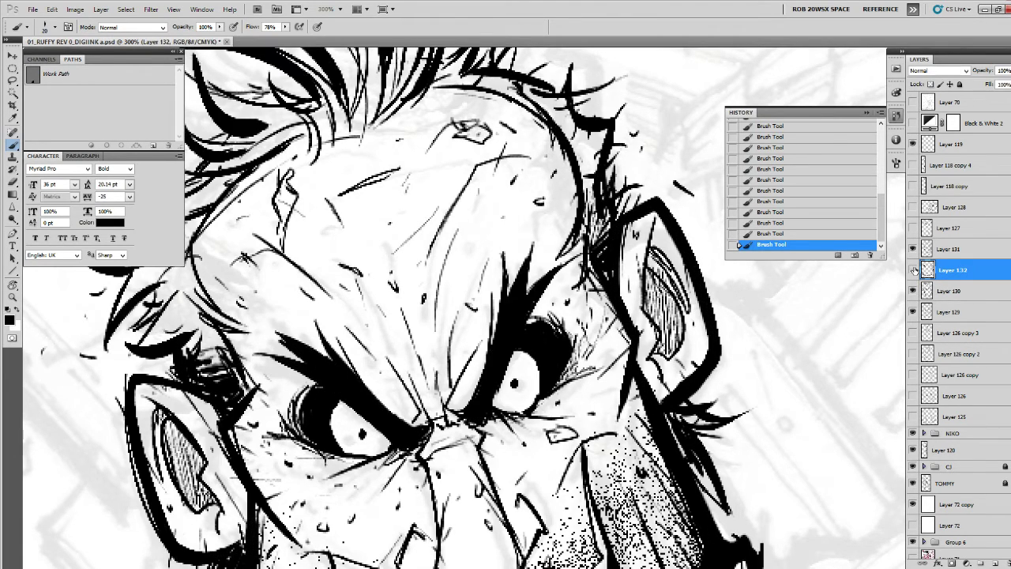
pyautogui.click(913, 270)
pyautogui.press('z')
pyautogui.keyDown('alt'); pyautogui.click(774, 335); pyautogui.keyUp('alt')
pyautogui.keyDown('alt'); pyautogui.click(764, 344); pyautogui.keyUp('alt')
pyautogui.keyDown('alt'); pyautogui.click(754, 348); pyautogui.keyUp('alt')
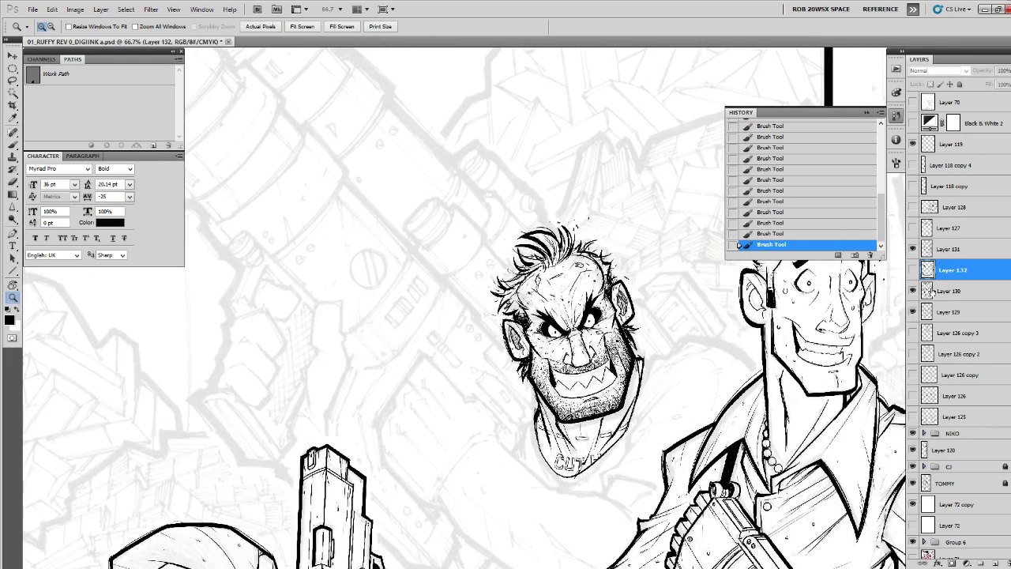
# Duplicate Layer 130, hide the original, and erase the heavy jaw and chin outline on the copy.
pyautogui.hotkey('alt', '[')
pyautogui.hotkey('ctrl', 'j')
pyautogui.click(695, 395)
pyautogui.click(695, 395)
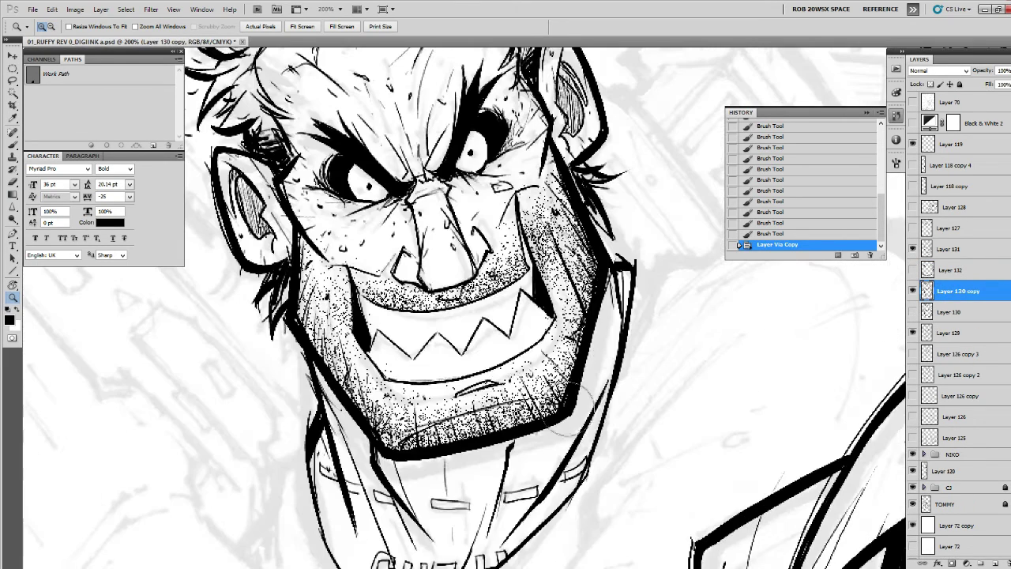
pyautogui.press('b')
pyautogui.moveTo(446, 450)
pyautogui.mouseDown()
pyautogui.moveTo(500, 447)
pyautogui.moveTo(571, 404)
pyautogui.moveTo(581, 326)
pyautogui.moveTo(598, 289)
pyautogui.mouseUp()
# Re-ink the heavy outline on the duplicated layer down the left jaw, down the right jaw and across the chin.
pyautogui.press('z')
pyautogui.click(425, 330)
pyautogui.press('b')
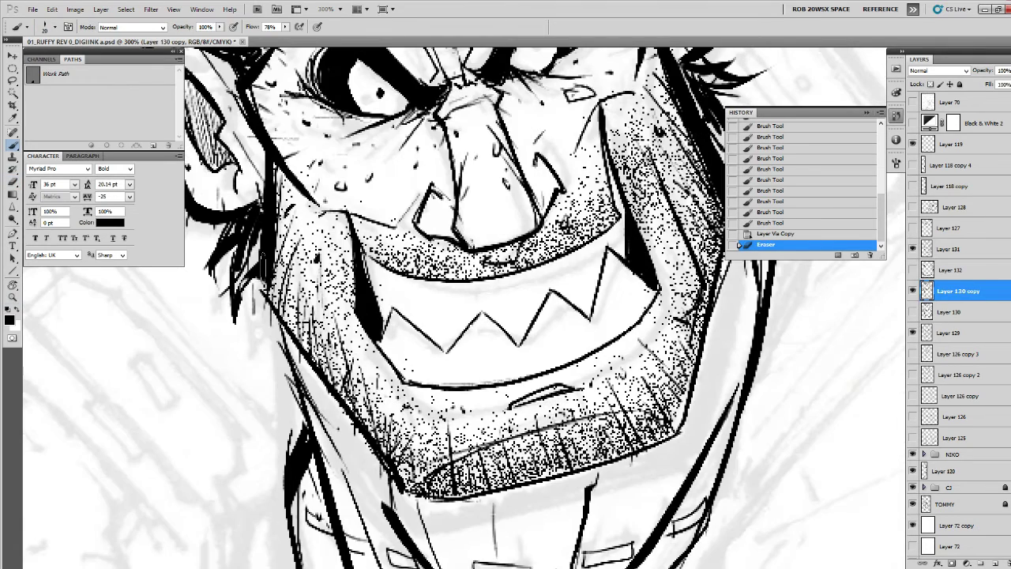
pyautogui.moveTo(260, 252)
pyautogui.mouseDown()
pyautogui.moveTo(263, 308)
pyautogui.moveTo(274, 324)
pyautogui.mouseUp()
pyautogui.moveTo(254, 281); pyautogui.dragTo(297, 371)
pyautogui.moveTo(264, 298)
pyautogui.mouseDown()
pyautogui.moveTo(343, 433)
pyautogui.moveTo(401, 498)
pyautogui.moveTo(388, 477)
pyautogui.mouseUp()
pyautogui.moveTo(691, 245)
pyautogui.mouseDown()
pyautogui.moveTo(679, 241)
pyautogui.moveTo(632, 442)
pyautogui.mouseUp()
pyautogui.moveTo(633, 442)
pyautogui.mouseDown()
pyautogui.moveTo(669, 375)
pyautogui.moveTo(384, 431)
pyautogui.moveTo(387, 445)
pyautogui.mouseUp()
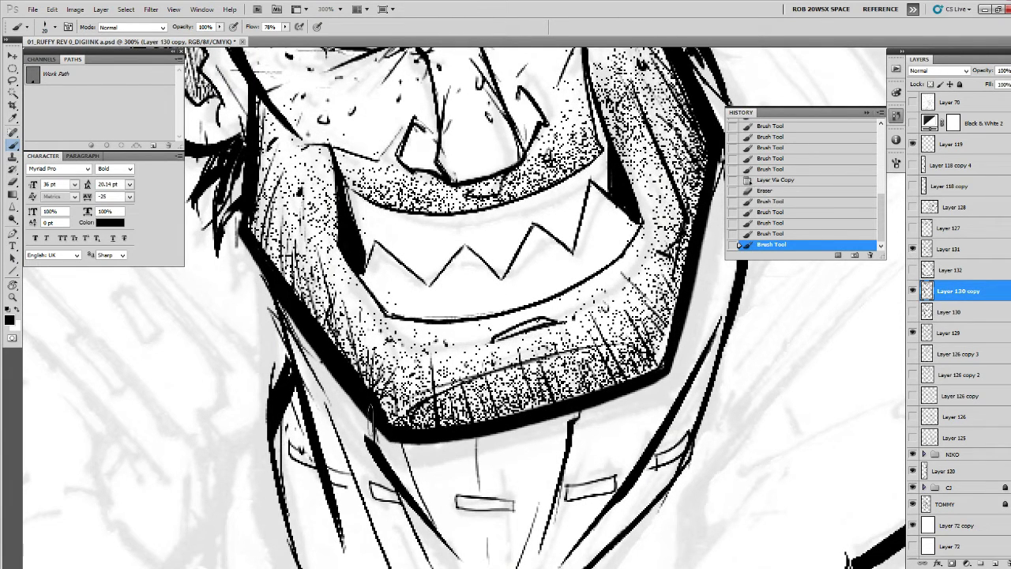
# Thicken the chin's left corner and the neck shadow lines beneath the left side of the jaw.
pyautogui.moveTo(369, 404)
pyautogui.mouseDown()
pyautogui.moveTo(371, 458)
pyautogui.moveTo(362, 440)
pyautogui.mouseUp()
pyautogui.moveTo(250, 248); pyautogui.dragTo(328, 485)
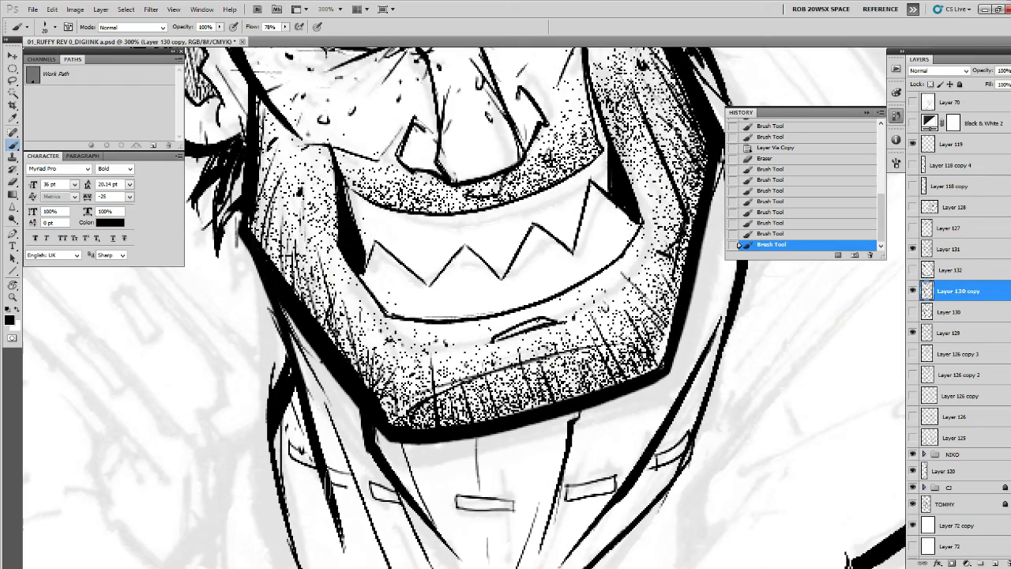
pyautogui.moveTo(283, 313)
pyautogui.mouseDown()
pyautogui.moveTo(319, 449)
pyautogui.moveTo(375, 500)
pyautogui.mouseUp()
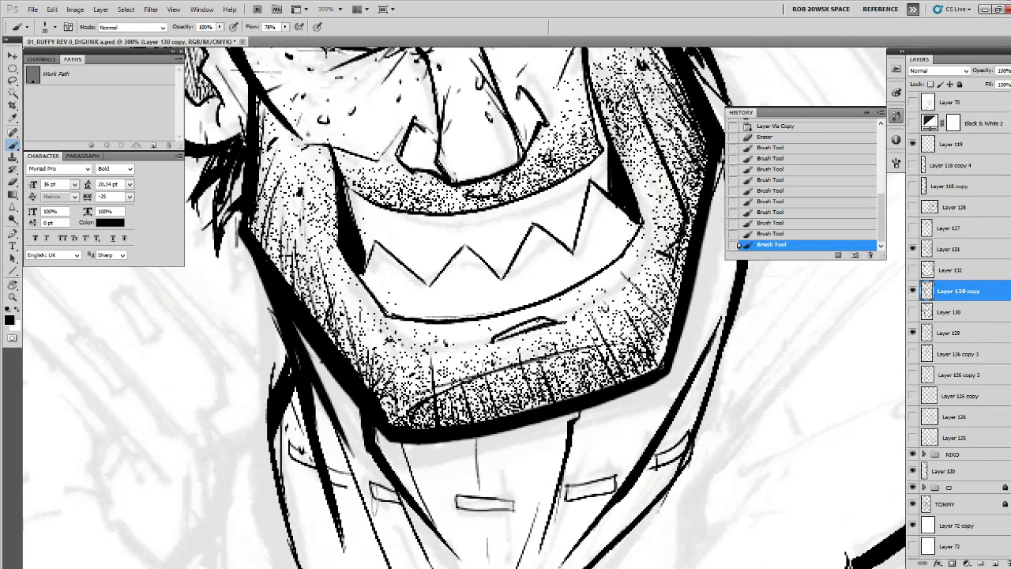
pyautogui.moveTo(315, 363); pyautogui.dragTo(302, 310)
pyautogui.moveTo(245, 209); pyautogui.dragTo(284, 304)
pyautogui.moveTo(258, 229)
pyautogui.mouseDown()
pyautogui.moveTo(310, 384)
pyautogui.moveTo(294, 401)
pyautogui.moveTo(289, 380)
pyautogui.moveTo(330, 455)
pyautogui.mouseUp()
# Clean up the left jaw edge with the Eraser and rebuild its contour below the ear with brush strokes.
pyautogui.press('e')
pyautogui.press('b')
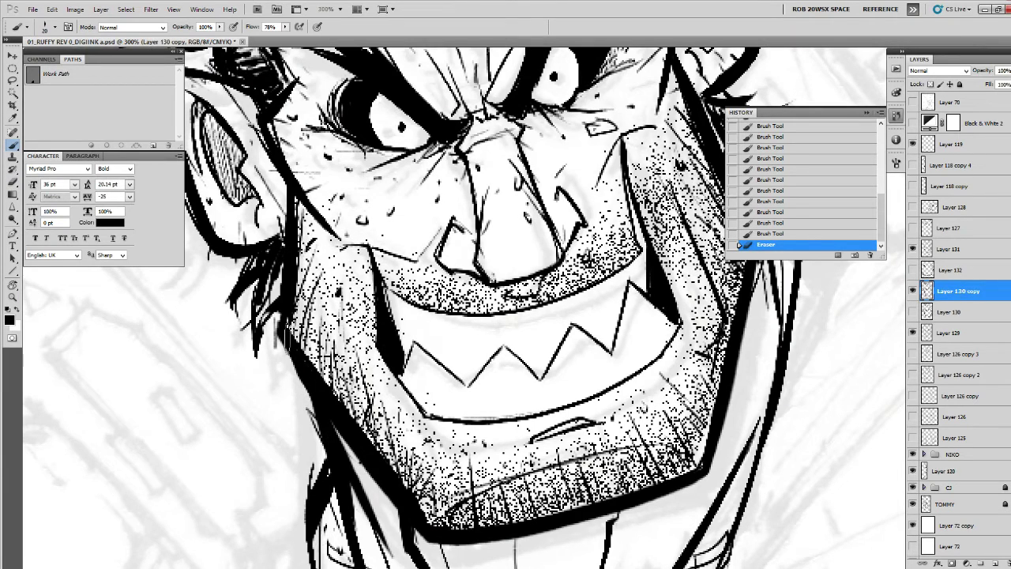
pyautogui.moveTo(291, 289); pyautogui.dragTo(298, 410)
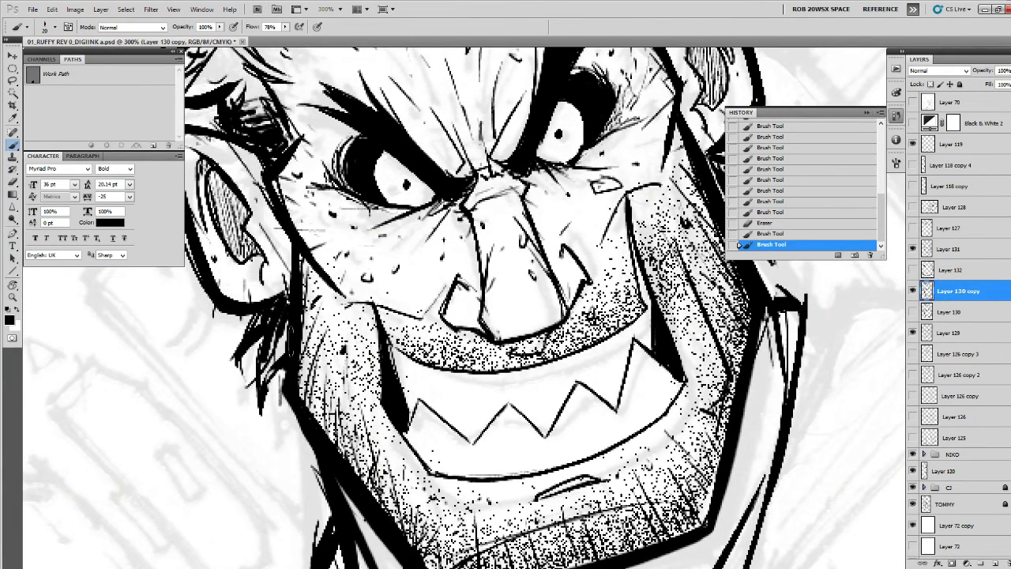
pyautogui.moveTo(291, 341)
pyautogui.mouseDown()
pyautogui.moveTo(294, 380)
pyautogui.moveTo(333, 460)
pyautogui.mouseUp()
pyautogui.moveTo(323, 411); pyautogui.dragTo(325, 431)
pyautogui.moveTo(455, 336); pyautogui.dragTo(438, 398)
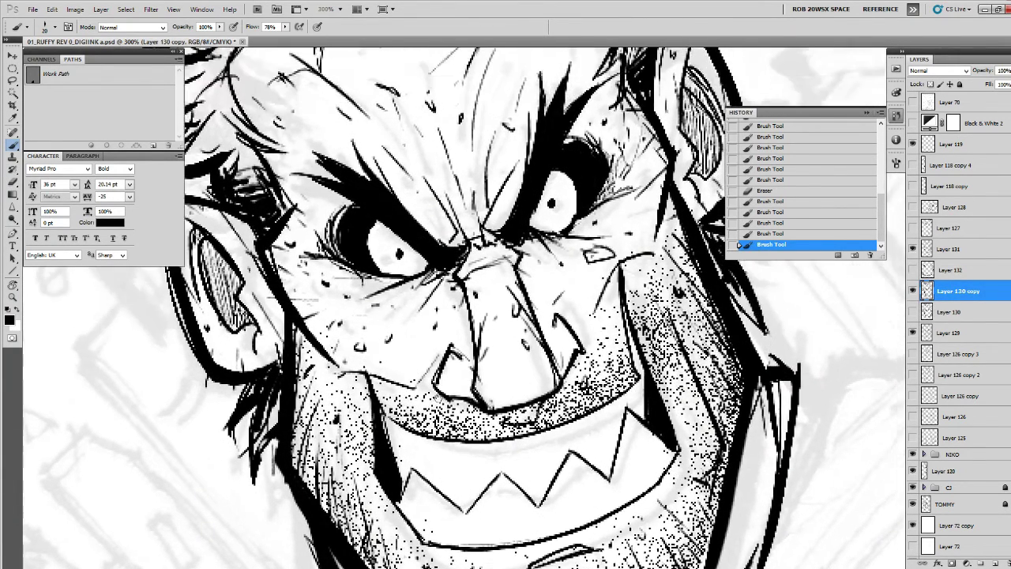
# Examine the re-inked head up close and in relation to the whole character group.
pyautogui.moveTo(567, 384); pyautogui.dragTo(463, 542)
pyautogui.moveTo(593, 364); pyautogui.dragTo(597, 518)
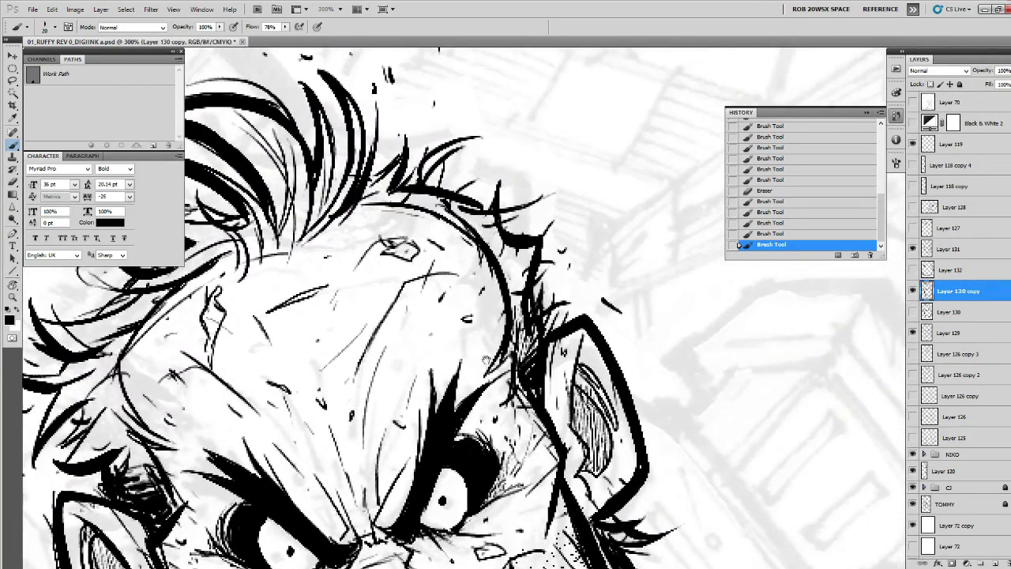
pyautogui.moveTo(480, 347); pyautogui.dragTo(610, 402)
pyautogui.press('z')
pyautogui.keyDown('alt'); pyautogui.click(606, 391); pyautogui.keyUp('alt')
pyautogui.keyDown('alt'); pyautogui.click(606, 391); pyautogui.keyUp('alt')
pyautogui.keyDown('alt'); pyautogui.click(606, 390); pyautogui.keyUp('alt')
pyautogui.keyDown('alt'); pyautogui.click(606, 391); pyautogui.keyUp('alt')
pyautogui.keyDown('alt'); pyautogui.click(619, 401); pyautogui.keyUp('alt')
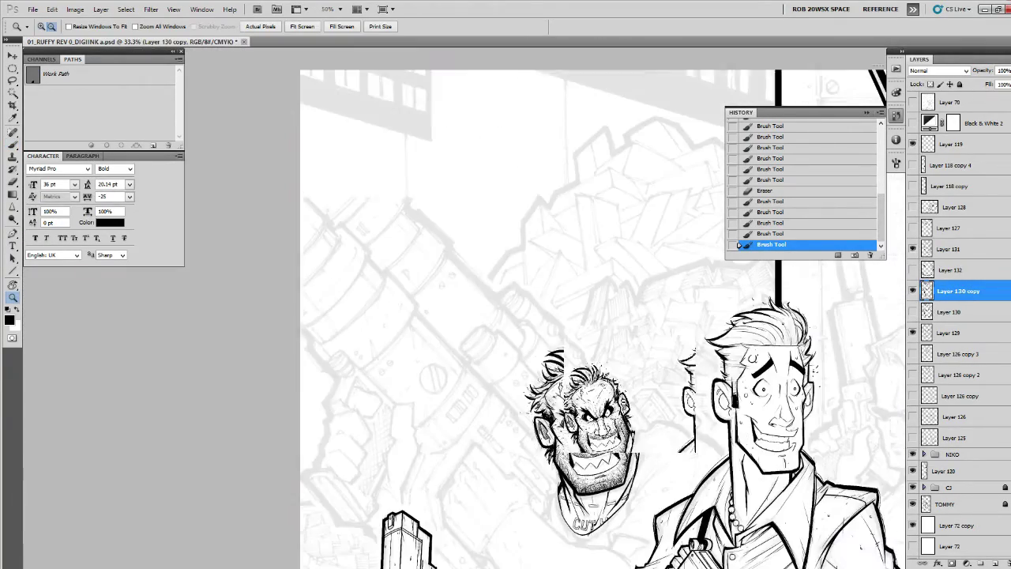
pyautogui.keyDown('alt'); pyautogui.click(627, 399); pyautogui.keyUp('alt')
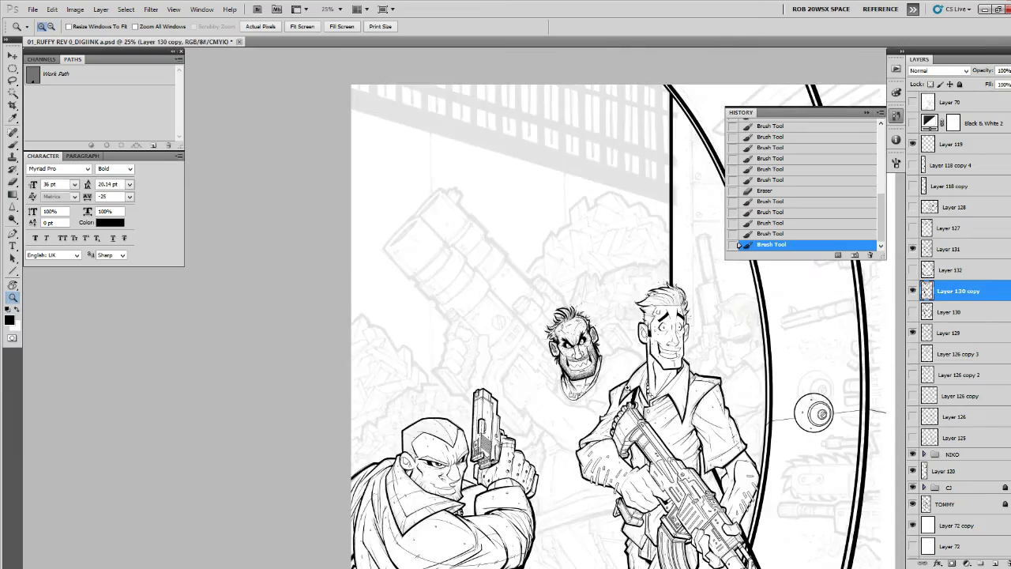
pyautogui.click(627, 393)
pyautogui.click(618, 382)
pyautogui.click(553, 362)
pyautogui.click(553, 365)
pyautogui.click(553, 365)
# Undo a trial stroke and add touch-up ink strokes around the bearded man's jaw and neck.
pyautogui.press('b')
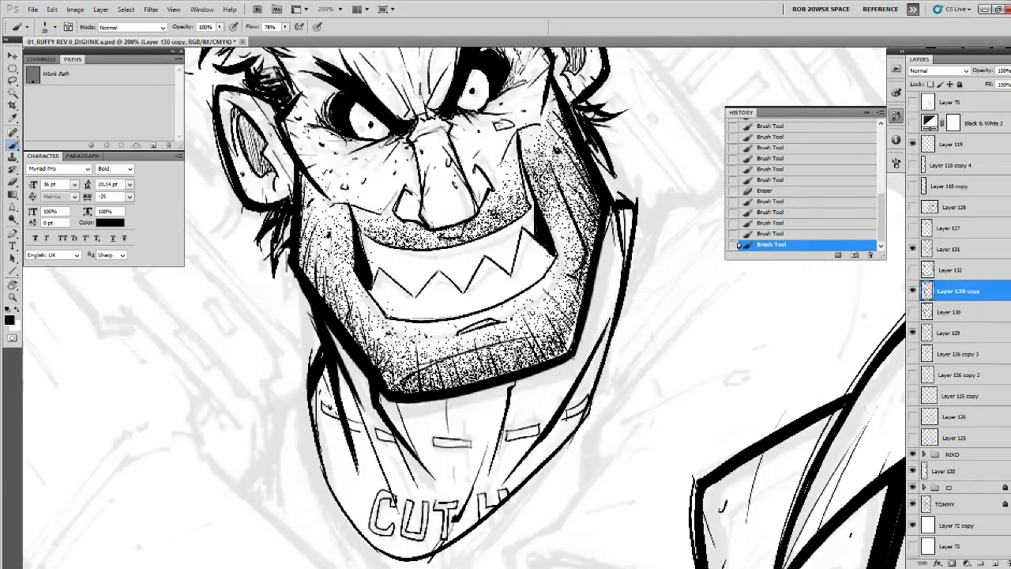
pyautogui.moveTo(577, 348)
pyautogui.mouseDown()
pyautogui.moveTo(443, 395)
pyautogui.moveTo(432, 374)
pyautogui.moveTo(437, 413)
pyautogui.mouseUp()
pyautogui.hotkey('ctrl', 'z')
pyautogui.moveTo(428, 352); pyautogui.dragTo(439, 382)
pyautogui.moveTo(445, 381)
pyautogui.mouseDown()
pyautogui.moveTo(447, 403)
pyautogui.moveTo(458, 375)
pyautogui.mouseUp()
pyautogui.moveTo(488, 346); pyautogui.dragTo(490, 367)
pyautogui.press('z')
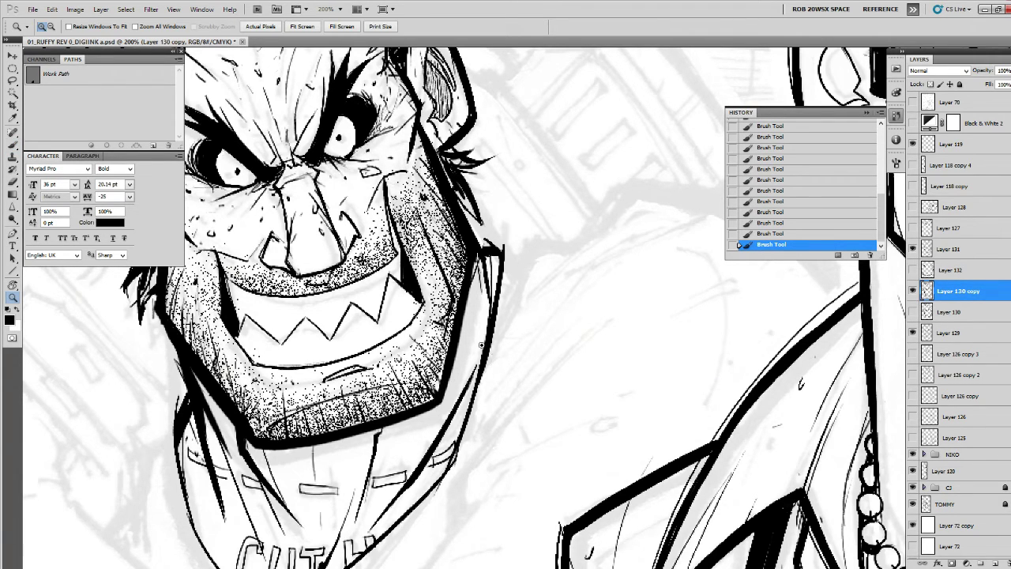
# Lasso the bearded man's head and sharpen it by applying the Unsharp Mask filter three times.
pyautogui.keyDown('alt'); pyautogui.click(489, 347); pyautogui.keyUp('alt')
pyautogui.press('l')
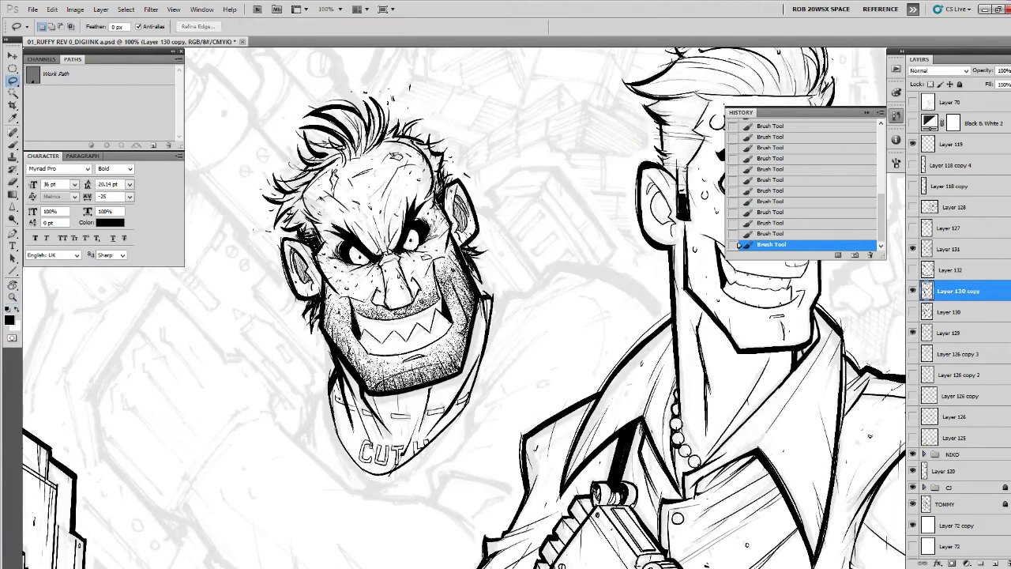
pyautogui.moveTo(358, 401)
pyautogui.mouseDown()
pyautogui.moveTo(484, 312)
pyautogui.moveTo(354, 397)
pyautogui.mouseUp()
pyautogui.hotkey('ctrl', 'f')
pyautogui.hotkey('ctrl', 'f')
pyautogui.hotkey('ctrl', 'f')
pyautogui.hotkey('ctrl', 'd')
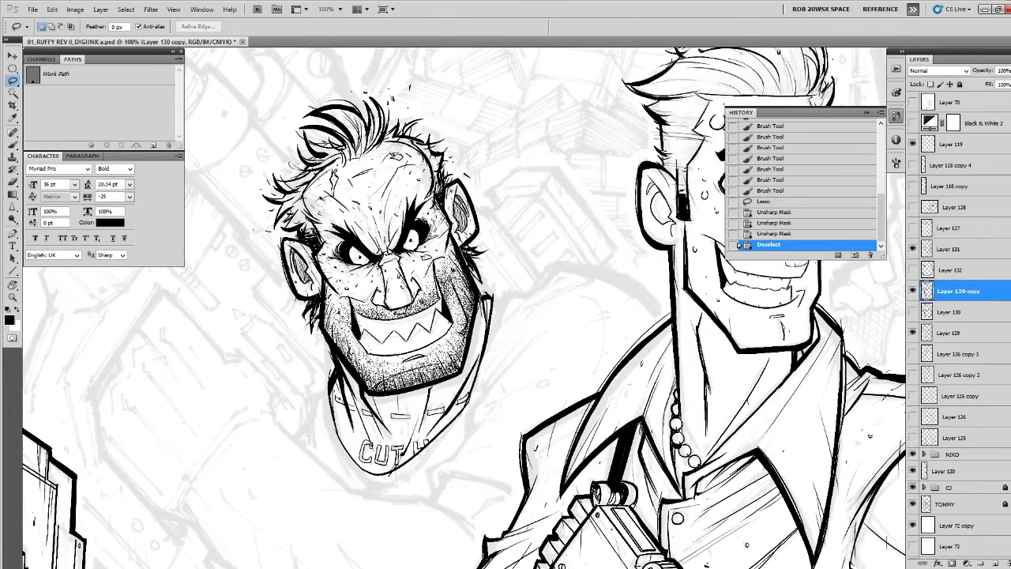
# Save a history snapshot of the current inked artwork.
pyautogui.click(482, 302)
pyautogui.press('z')
pyautogui.keyDown('alt'); pyautogui.click(483, 303); pyautogui.keyUp('alt')
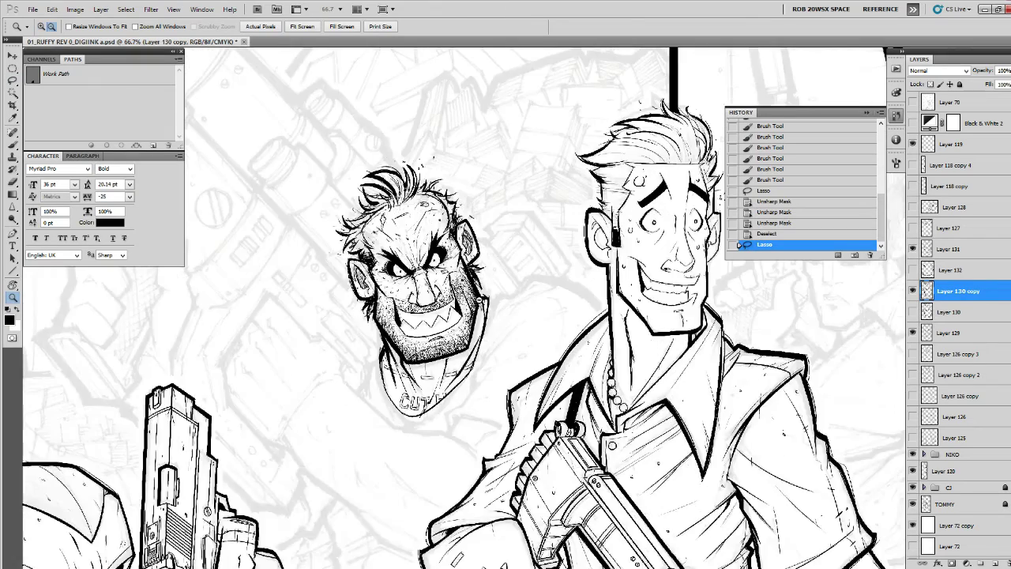
pyautogui.keyDown('alt'); pyautogui.click(483, 303); pyautogui.keyUp('alt')
pyautogui.keyDown('alt'); pyautogui.click(483, 303); pyautogui.keyUp('alt')
pyautogui.keyDown('alt'); pyautogui.click(481, 302); pyautogui.keyUp('alt')
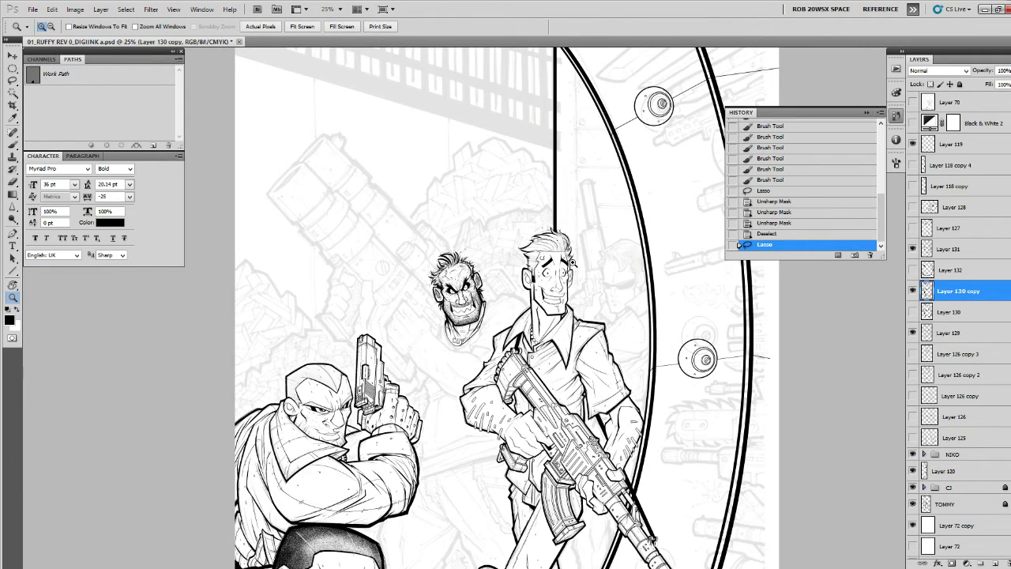
pyautogui.click(854, 255)
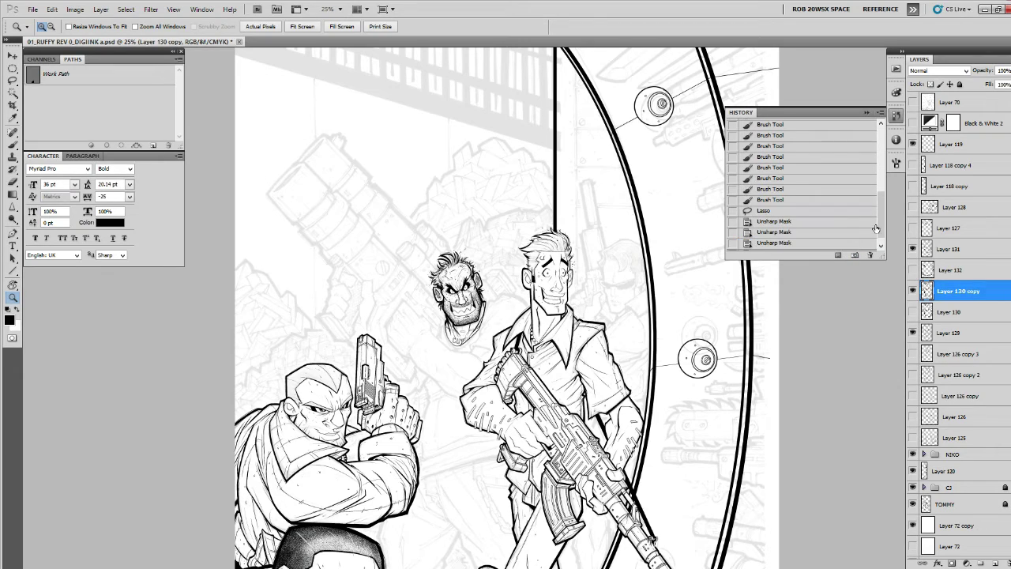
# Compare the earlier full linework in Snapshot 4 with the current inks in Snapshot 11 across the character group.
pyautogui.moveTo(881, 227); pyautogui.dragTo(880, 162)
pyautogui.click(821, 188)
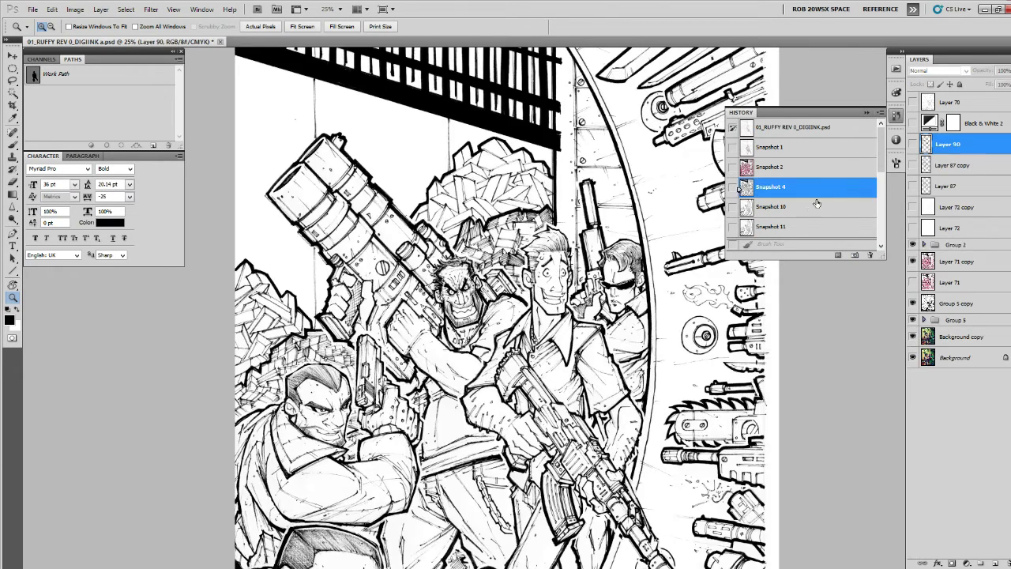
pyautogui.click(790, 227)
pyautogui.click(782, 189)
pyautogui.click(780, 226)
pyautogui.click(775, 189)
pyautogui.click(776, 226)
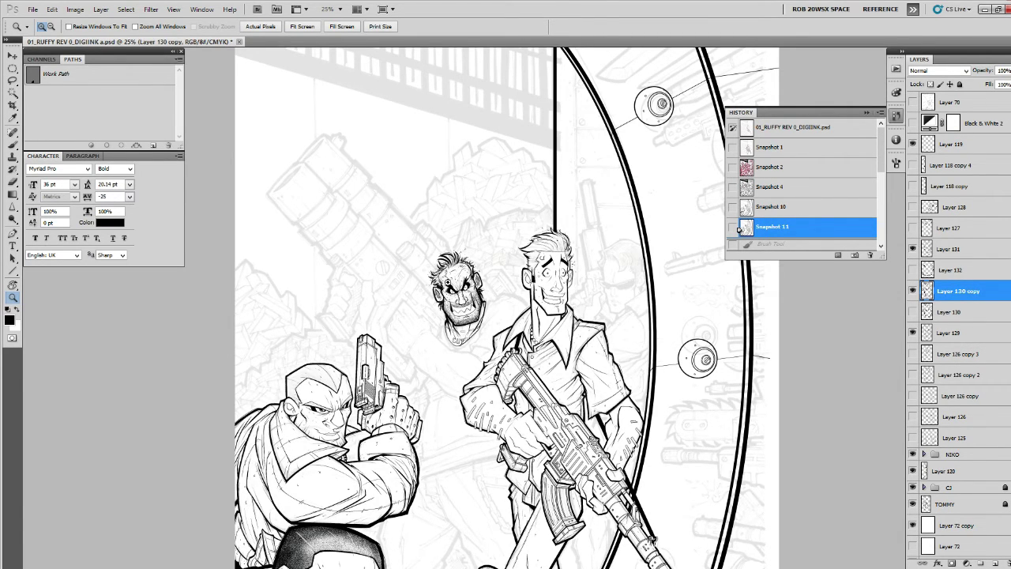
pyautogui.moveTo(494, 336); pyautogui.dragTo(517, 234)
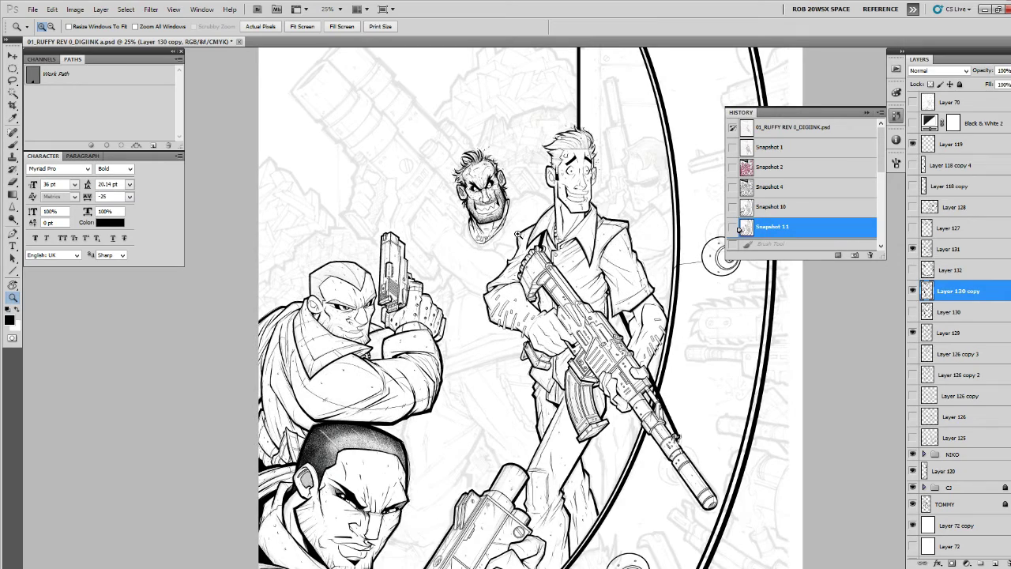
pyautogui.click(756, 188)
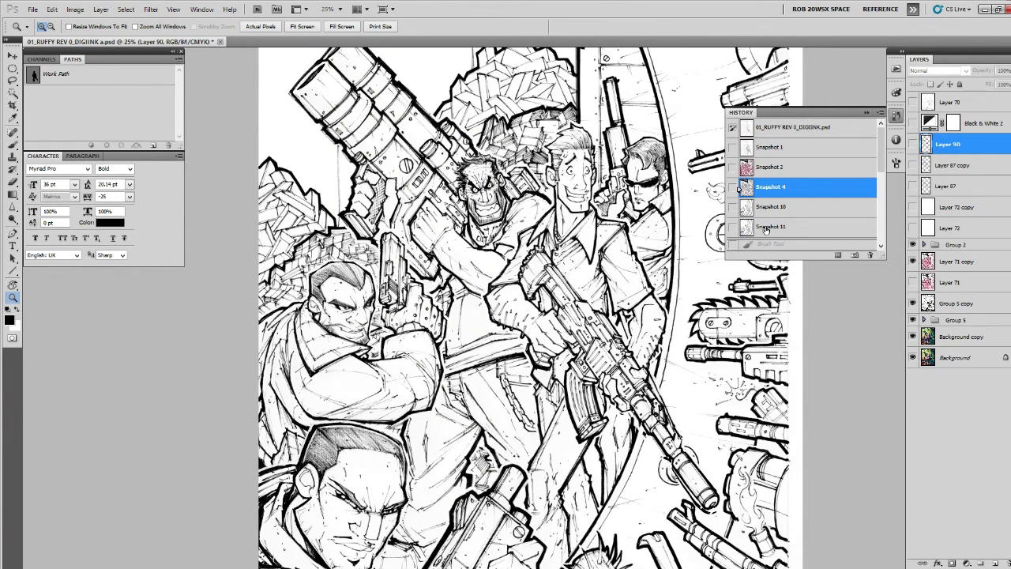
pyautogui.click(764, 227)
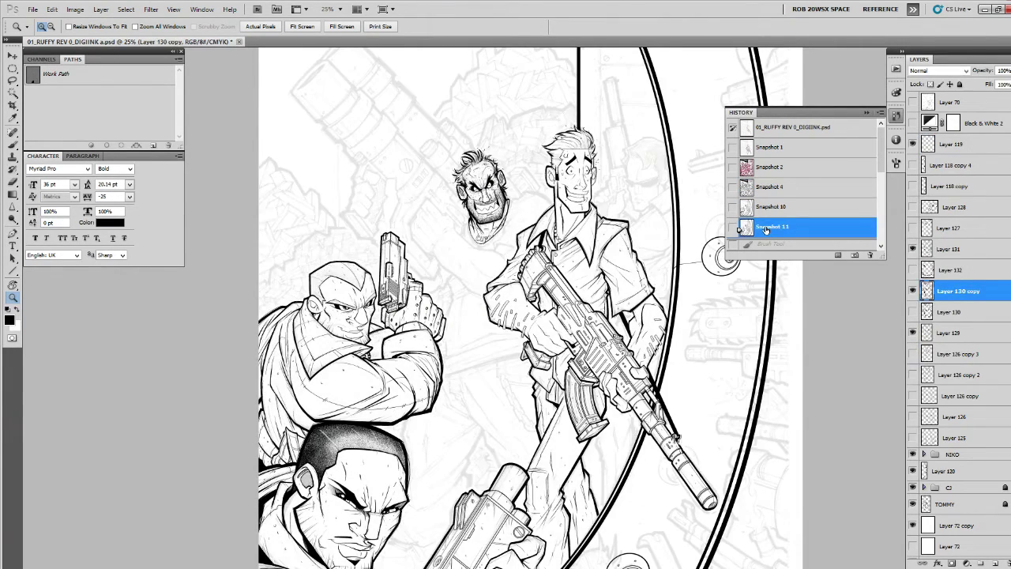
pyautogui.click(772, 186)
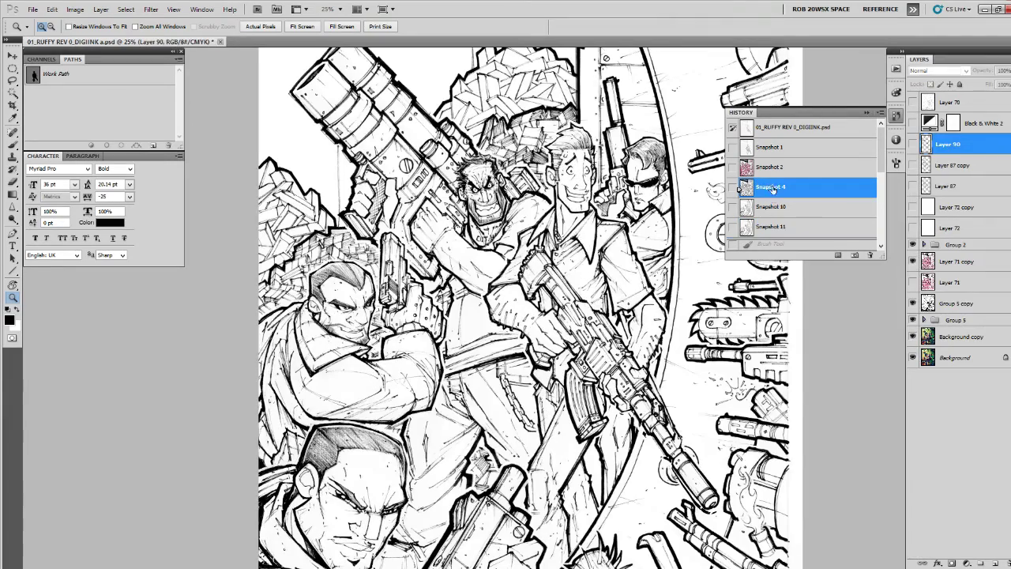
pyautogui.click(771, 226)
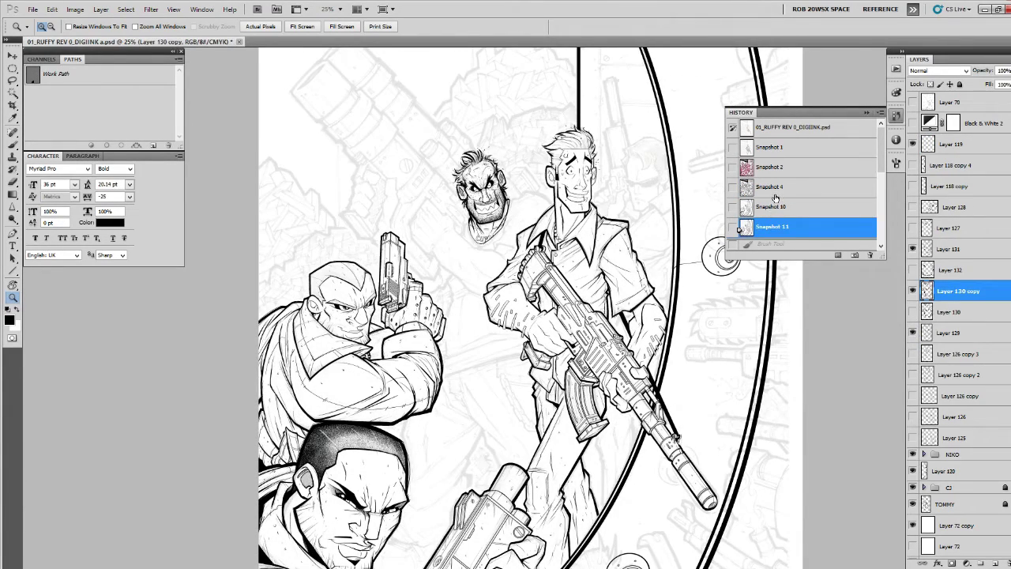
pyautogui.click(775, 194)
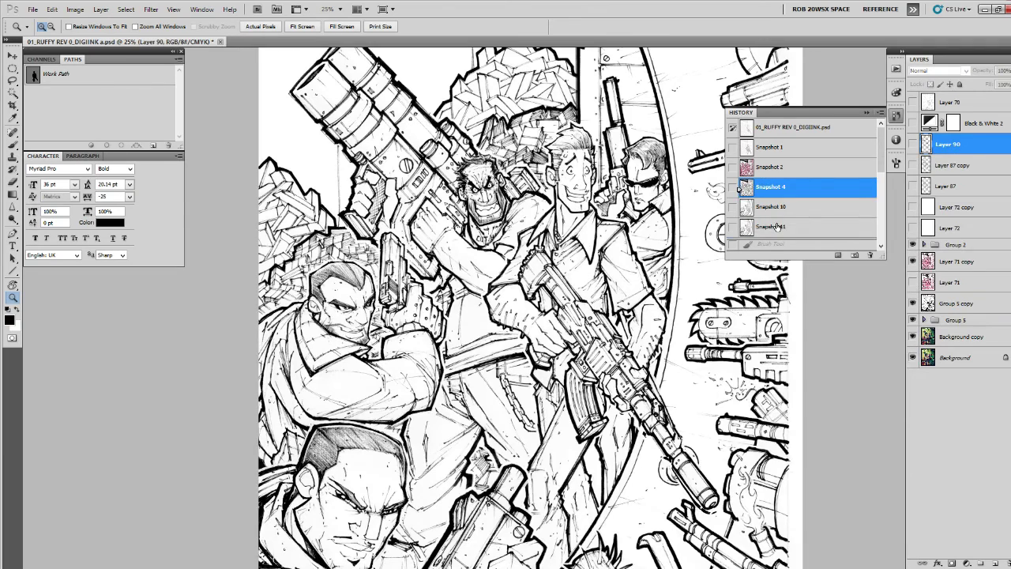
pyautogui.click(777, 227)
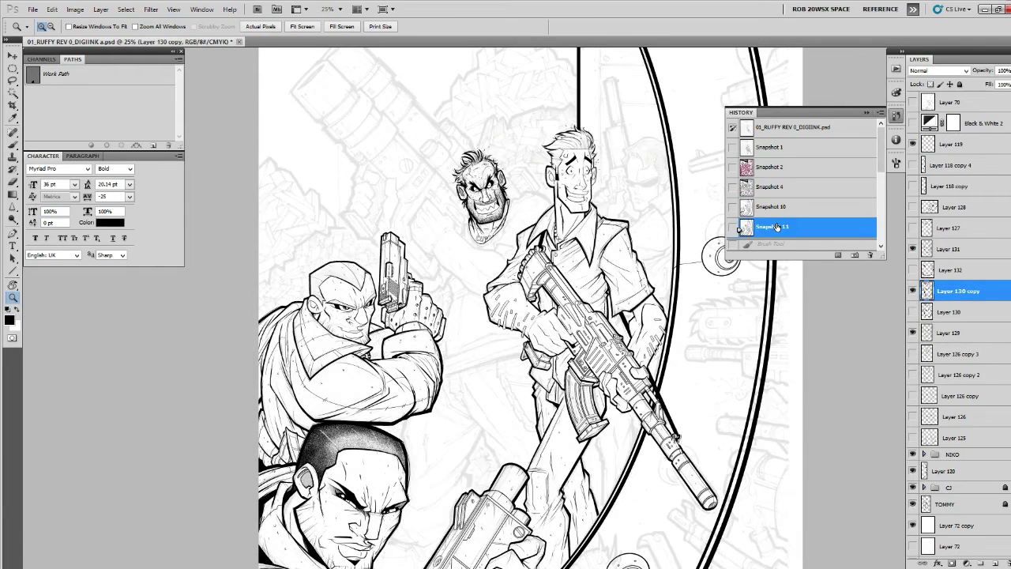
pyautogui.click(773, 195)
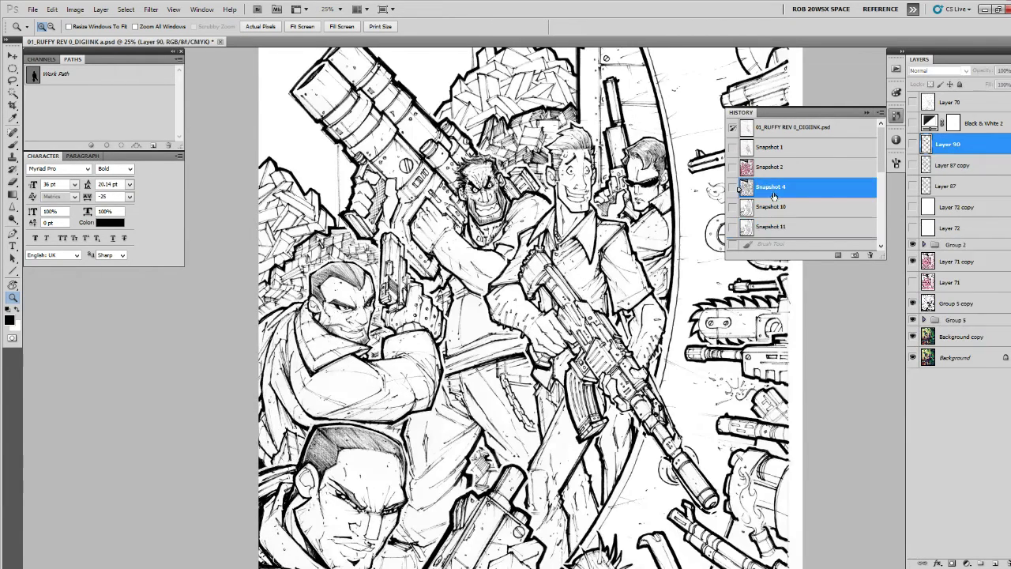
pyautogui.click(773, 226)
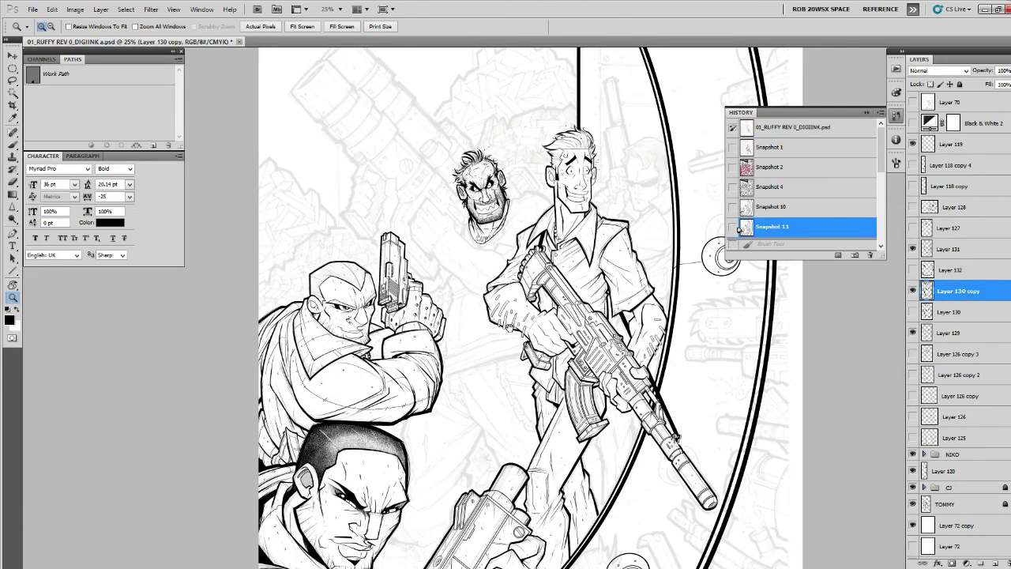
pyautogui.moveTo(510, 329); pyautogui.dragTo(575, 257)
pyautogui.moveTo(635, 237); pyautogui.dragTo(616, 251)
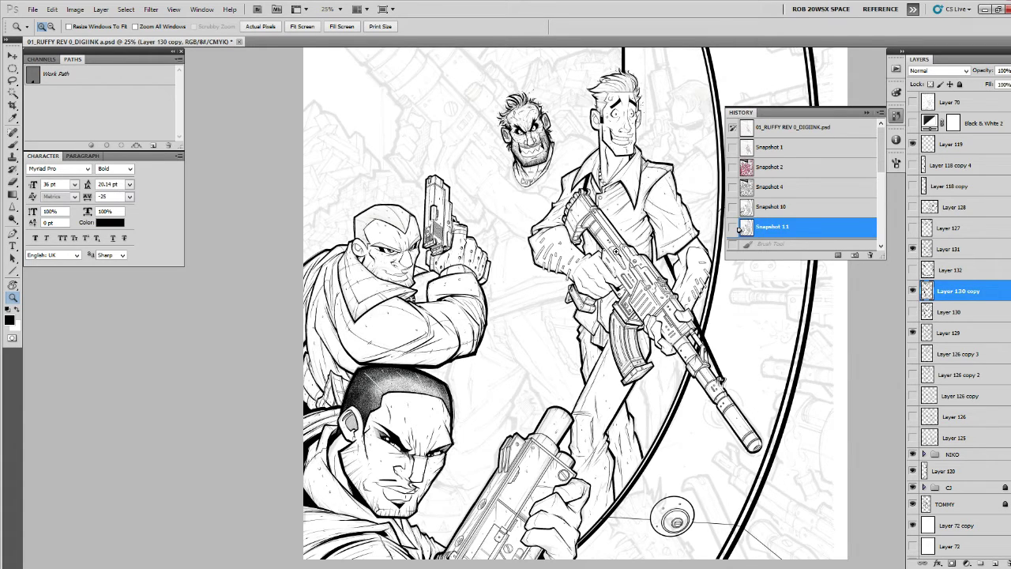
pyautogui.moveTo(629, 235); pyautogui.dragTo(559, 312)
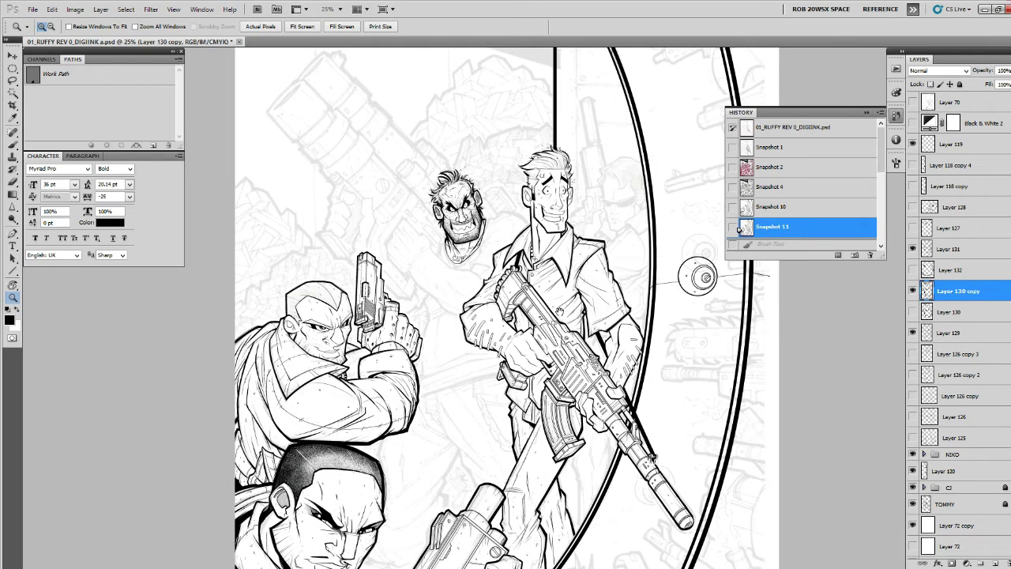
# Move Layer 131 and Layer 130 copy beneath Layer 130 so they sit directly above Layer 129.
pyautogui.click(913, 250)
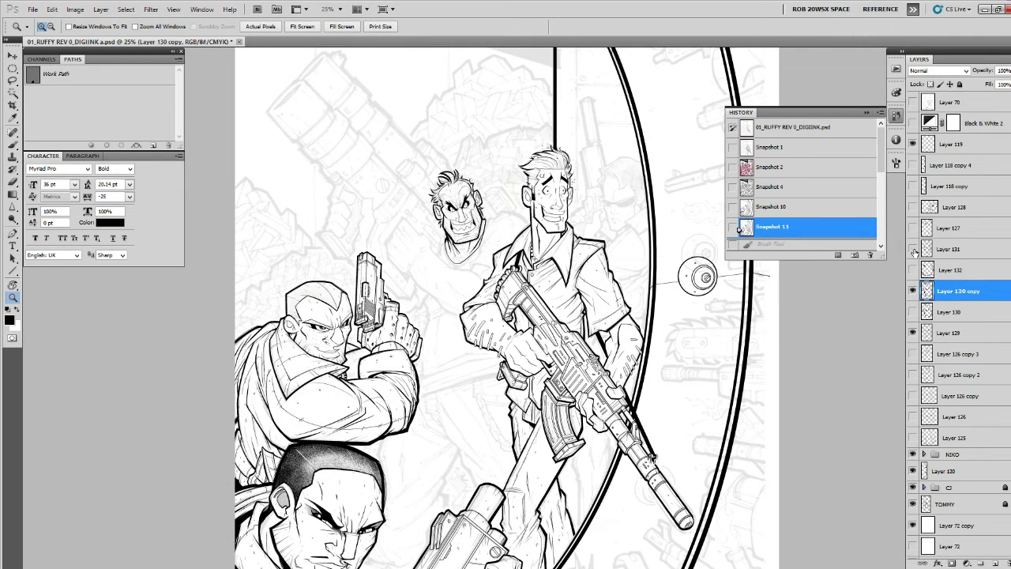
pyautogui.click(913, 249)
pyautogui.moveTo(948, 250); pyautogui.dragTo(972, 320)
pyautogui.keyDown('shift'); pyautogui.click(976, 291); pyautogui.keyUp('shift')
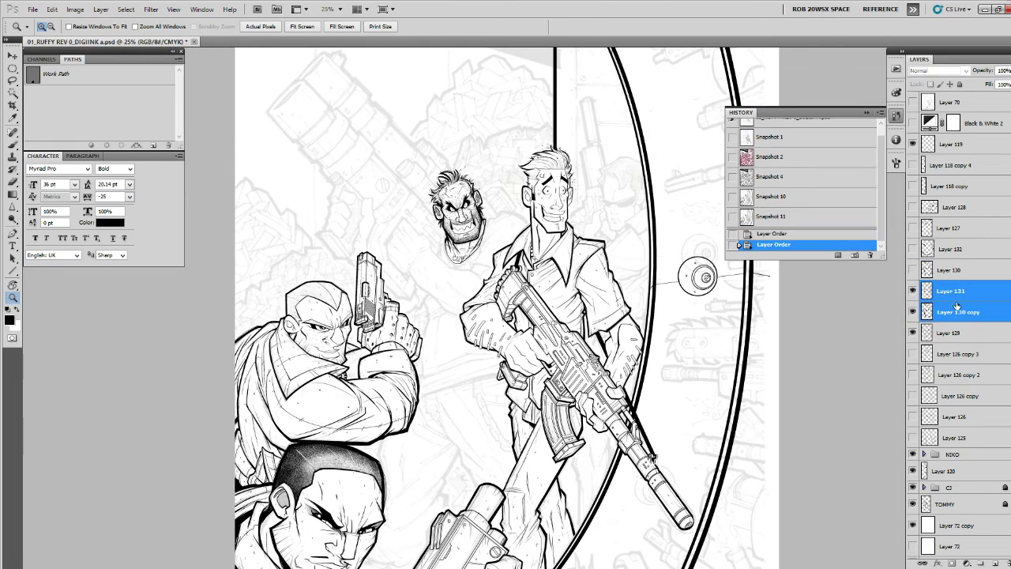
# Check the content of the hidden Layer 130 and delete that layer.
pyautogui.click(914, 270)
pyautogui.click(913, 270)
pyautogui.moveTo(943, 272); pyautogui.dragTo(1003, 563)
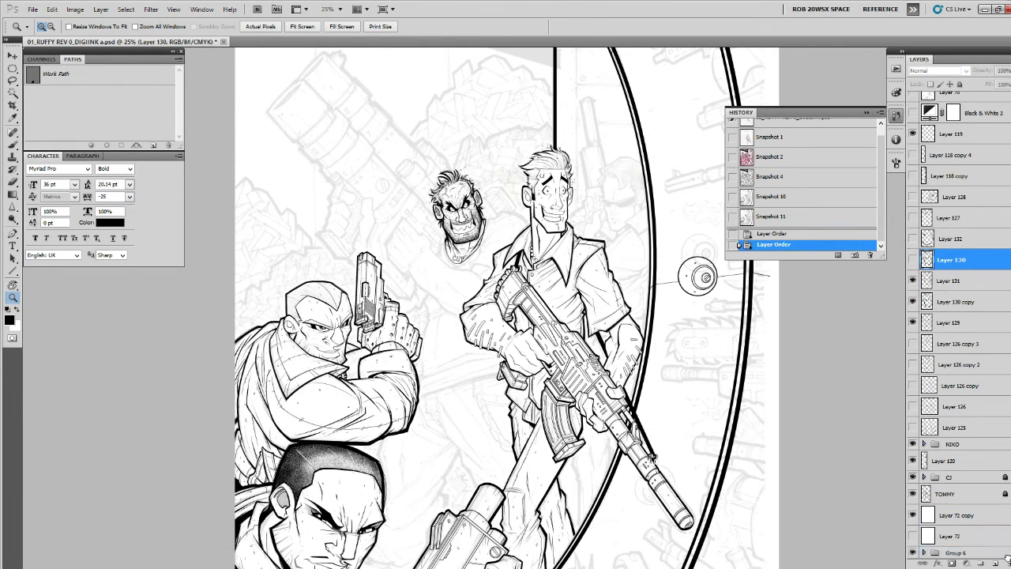
# Examine the hidden sketches on Layer 132 and Layer 127 against the bearded man's inked head.
pyautogui.click(912, 238)
pyautogui.click(912, 237)
pyautogui.click(929, 235)
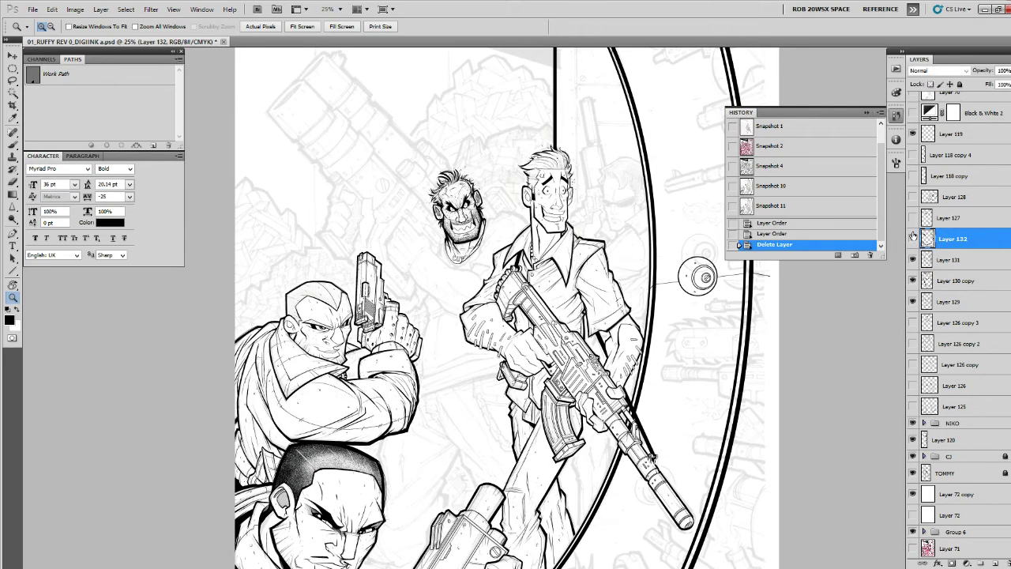
pyautogui.click(912, 217)
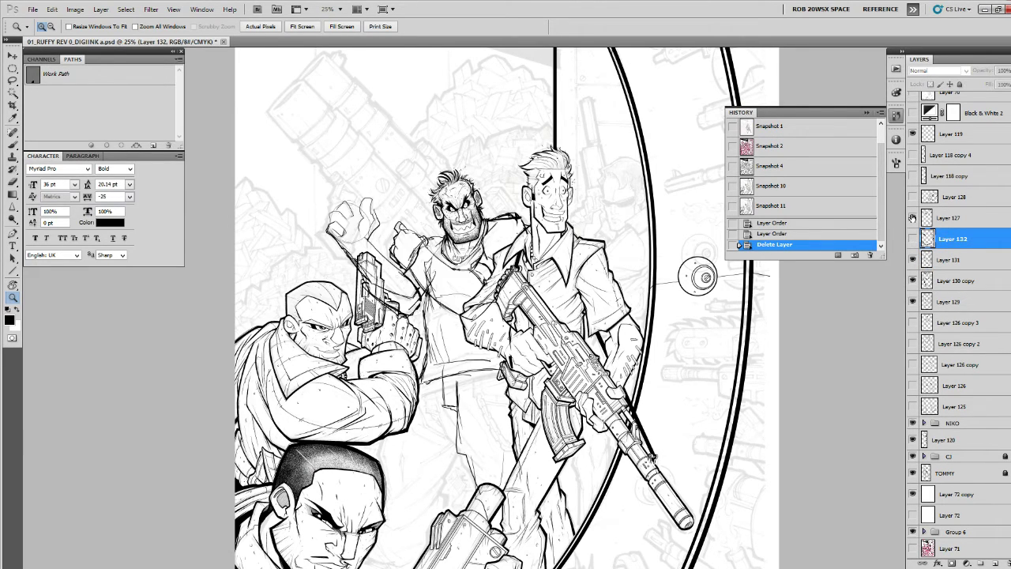
pyautogui.click(912, 218)
pyautogui.click(912, 217)
pyautogui.click(912, 217)
pyautogui.click(912, 217)
pyautogui.click(912, 217)
# Show the rough body pose on Layer 128 and make that layer active for drawing.
pyautogui.click(912, 197)
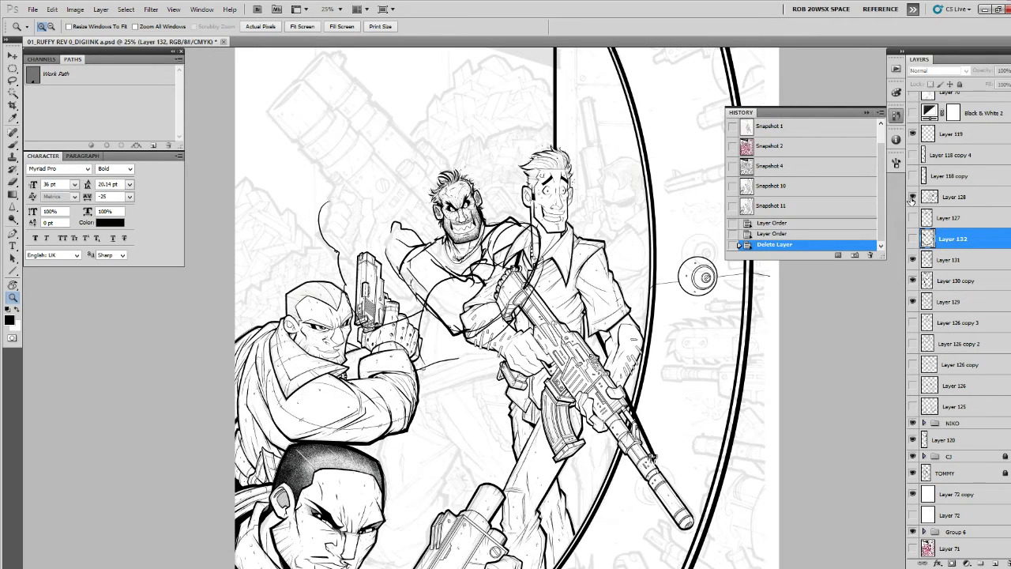
pyautogui.click(911, 197)
pyautogui.click(912, 180)
pyautogui.click(912, 181)
pyautogui.click(913, 193)
pyautogui.click(926, 197)
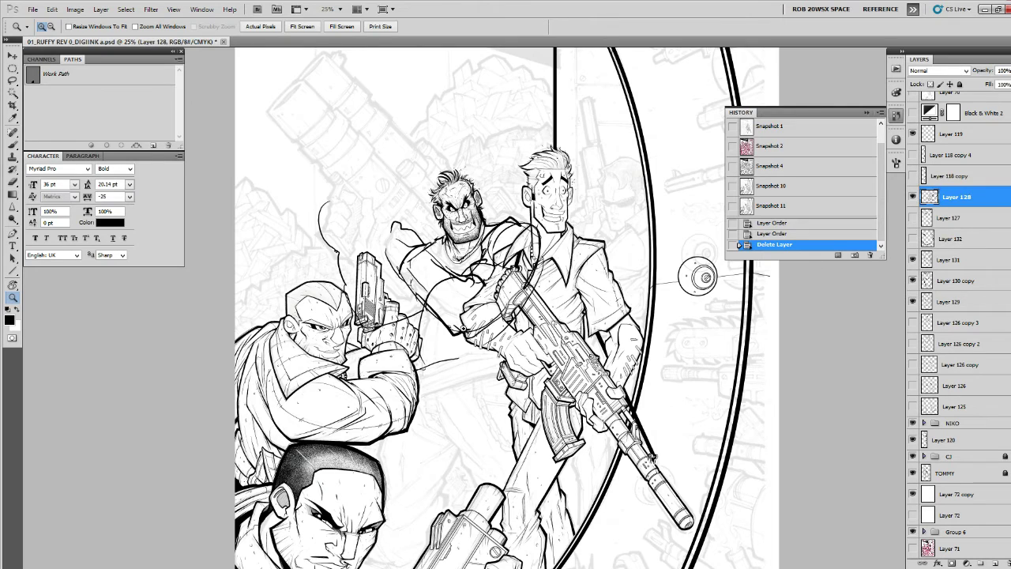
# Rough in the bearded man's lower torso and curved waistband with brush strokes on Layer 128.
pyautogui.press('b')
pyautogui.click(436, 340)
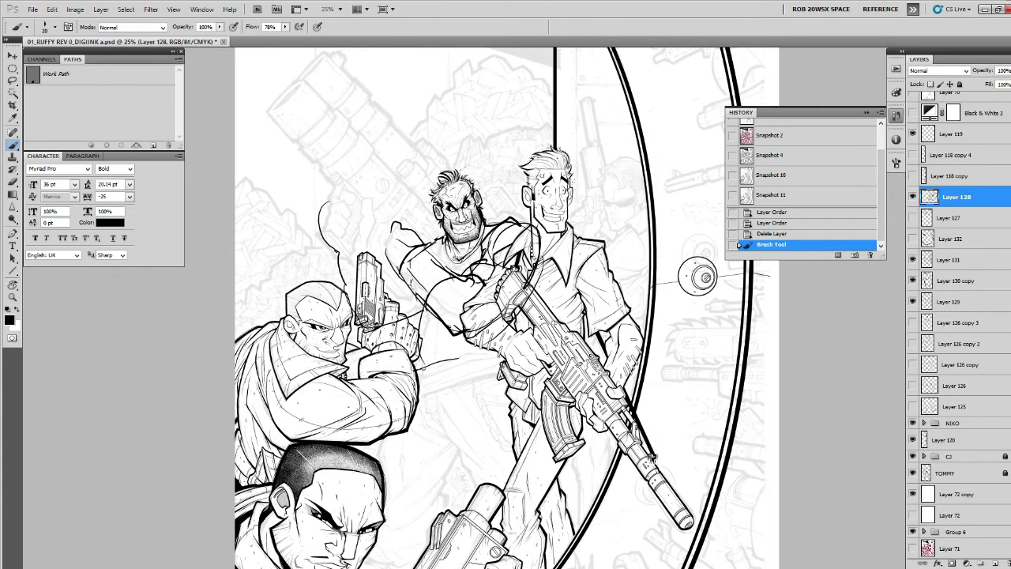
pyautogui.click(435, 339)
pyautogui.hotkey('ctrl', 'z')
pyautogui.hotkey('ctrl', 'd')
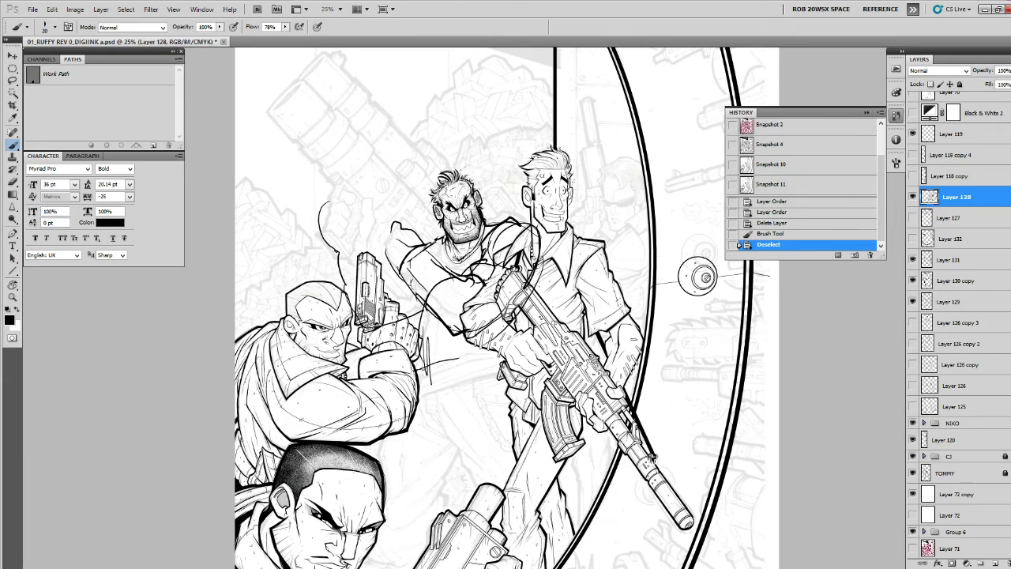
pyautogui.moveTo(489, 360); pyautogui.dragTo(575, 328)
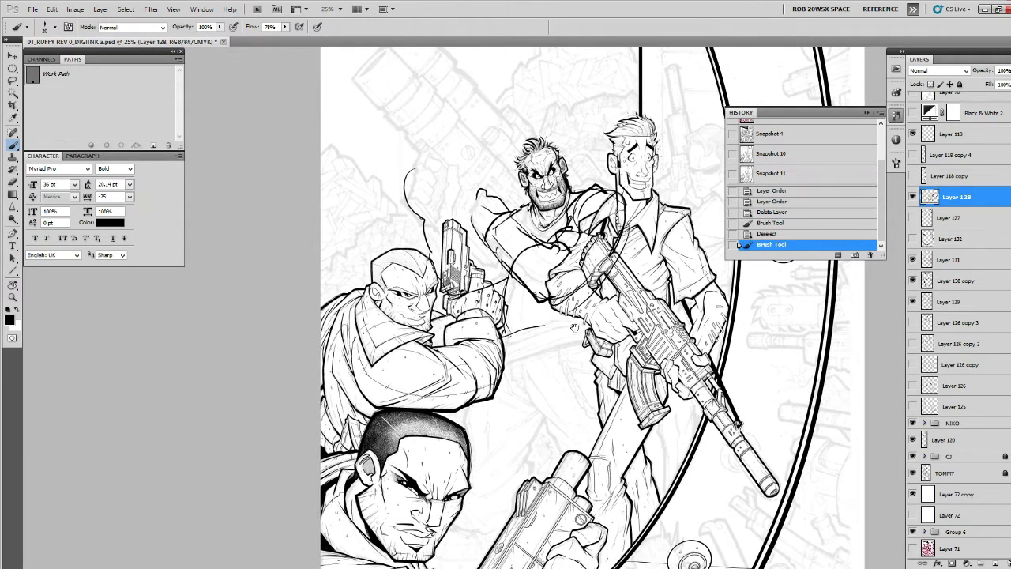
pyautogui.moveTo(504, 345); pyautogui.dragTo(593, 334)
pyautogui.moveTo(502, 359)
pyautogui.mouseDown()
pyautogui.moveTo(600, 345)
pyautogui.moveTo(582, 342)
pyautogui.moveTo(527, 378)
pyautogui.mouseUp()
# Sketch the contours of the bearded man's raised forearm behind the upright pistol.
pyautogui.moveTo(536, 281)
pyautogui.mouseDown()
pyautogui.moveTo(476, 345)
pyautogui.moveTo(559, 281)
pyautogui.moveTo(550, 237)
pyautogui.moveTo(523, 232)
pyautogui.mouseUp()
pyautogui.moveTo(431, 325); pyautogui.dragTo(448, 315)
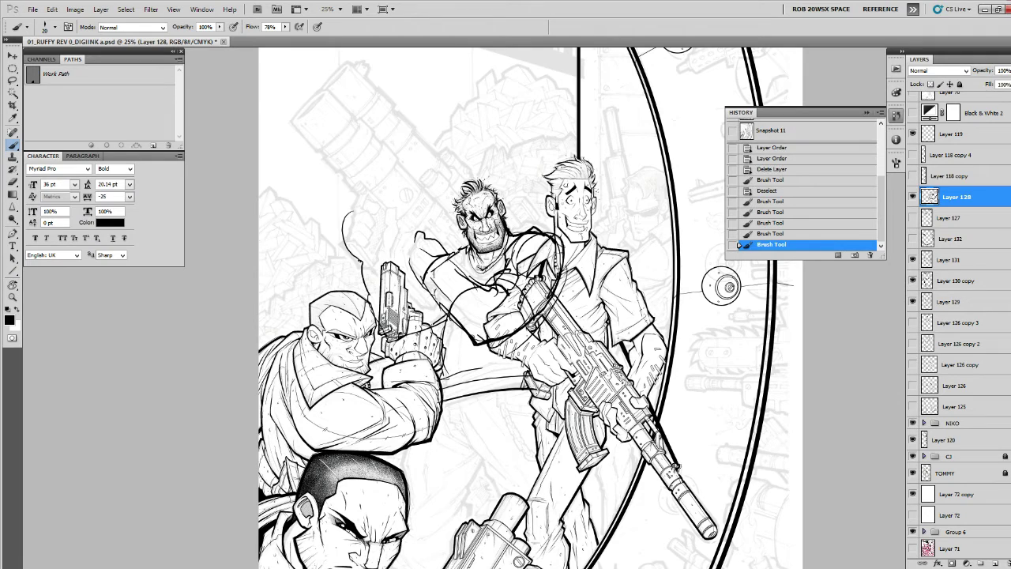
pyautogui.moveTo(397, 265)
pyautogui.mouseDown()
pyautogui.moveTo(417, 308)
pyautogui.moveTo(413, 300)
pyautogui.moveTo(441, 323)
pyautogui.mouseUp()
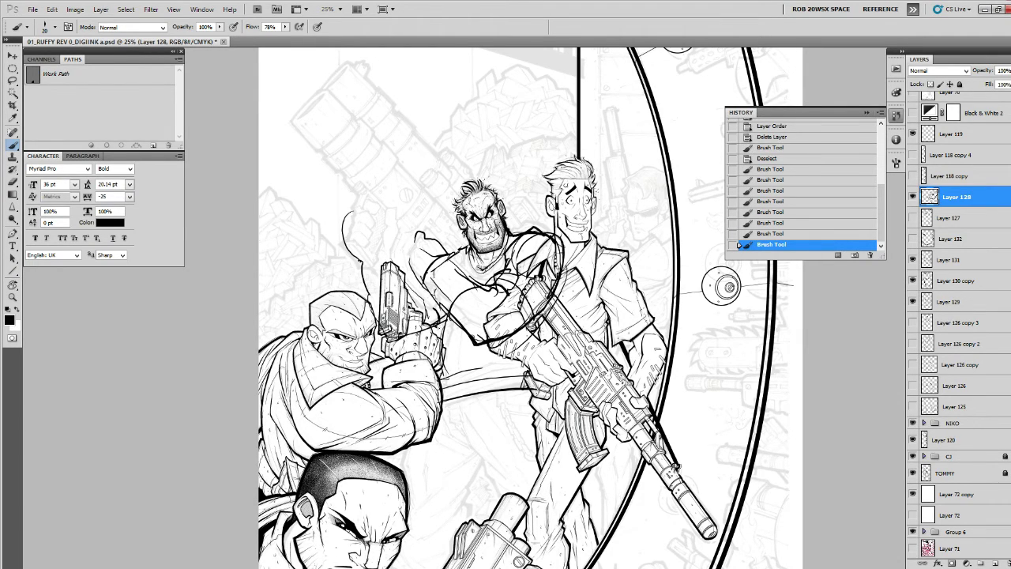
pyautogui.moveTo(412, 277); pyautogui.dragTo(427, 299)
pyautogui.moveTo(419, 267)
pyautogui.mouseDown()
pyautogui.moveTo(426, 297)
pyautogui.moveTo(383, 301)
pyautogui.mouseUp()
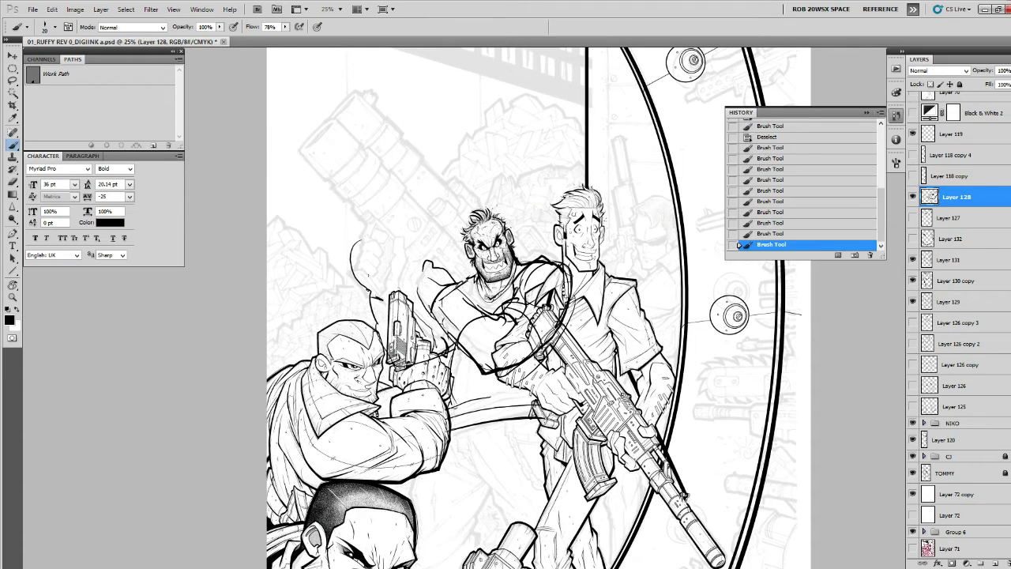
# Erase the rounded hand curve above the pistol and redraw the raised hand with angular brush strokes.
pyautogui.press('e')
pyautogui.moveTo(356, 242)
pyautogui.mouseDown()
pyautogui.moveTo(353, 281)
pyautogui.moveTo(369, 296)
pyautogui.mouseUp()
pyautogui.press('b')
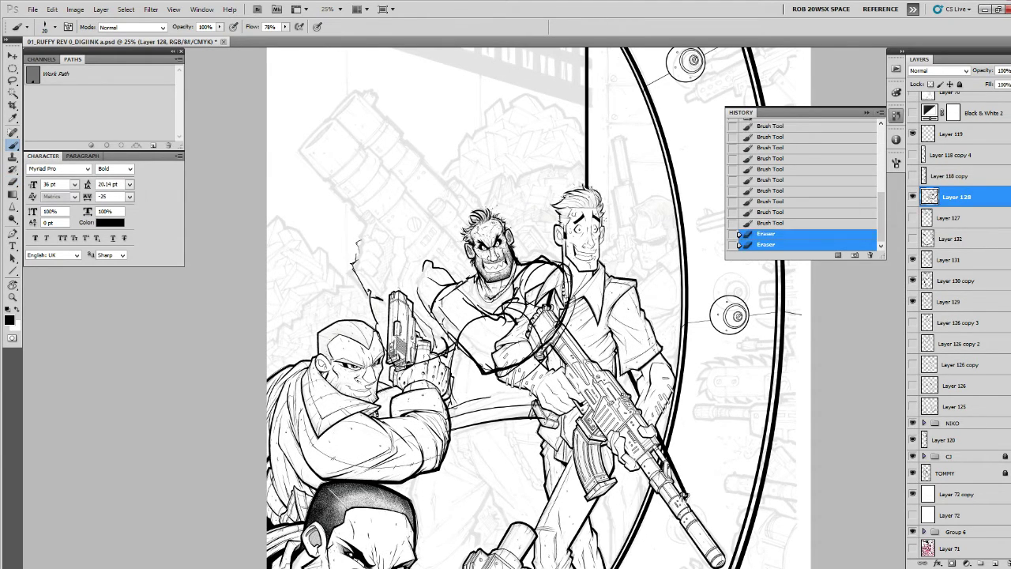
pyautogui.moveTo(357, 237)
pyautogui.mouseDown()
pyautogui.moveTo(403, 261)
pyautogui.moveTo(398, 281)
pyautogui.moveTo(373, 299)
pyautogui.mouseUp()
pyautogui.moveTo(372, 294)
pyautogui.mouseDown()
pyautogui.moveTo(383, 300)
pyautogui.moveTo(376, 317)
pyautogui.mouseUp()
# Sketch the bearded man's upper thigh lines from the waistband down toward the foreground gun with thin brush strokes on Layer 128.
pyautogui.moveTo(539, 260); pyautogui.dragTo(488, 222)
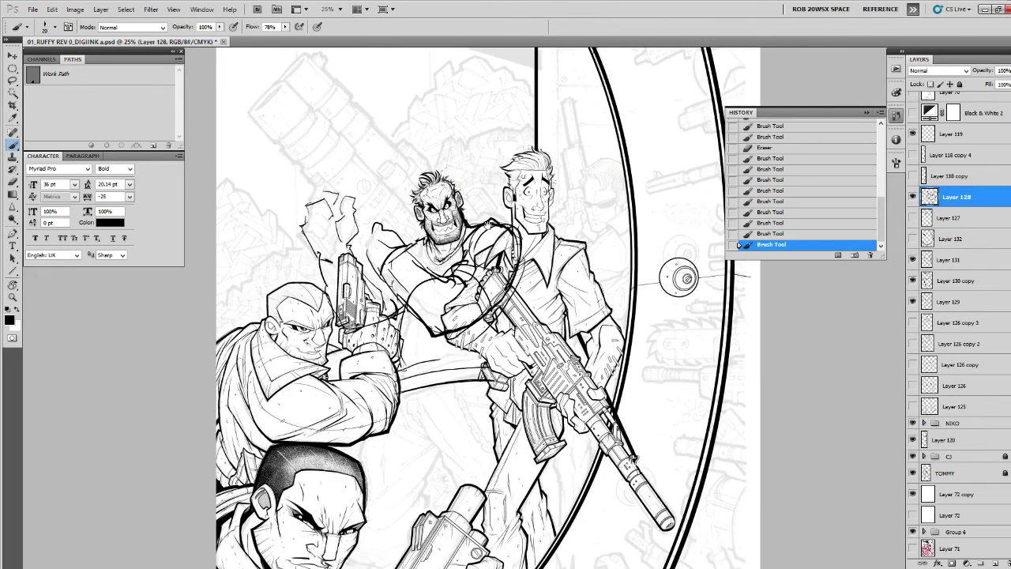
pyautogui.moveTo(496, 291); pyautogui.dragTo(490, 190)
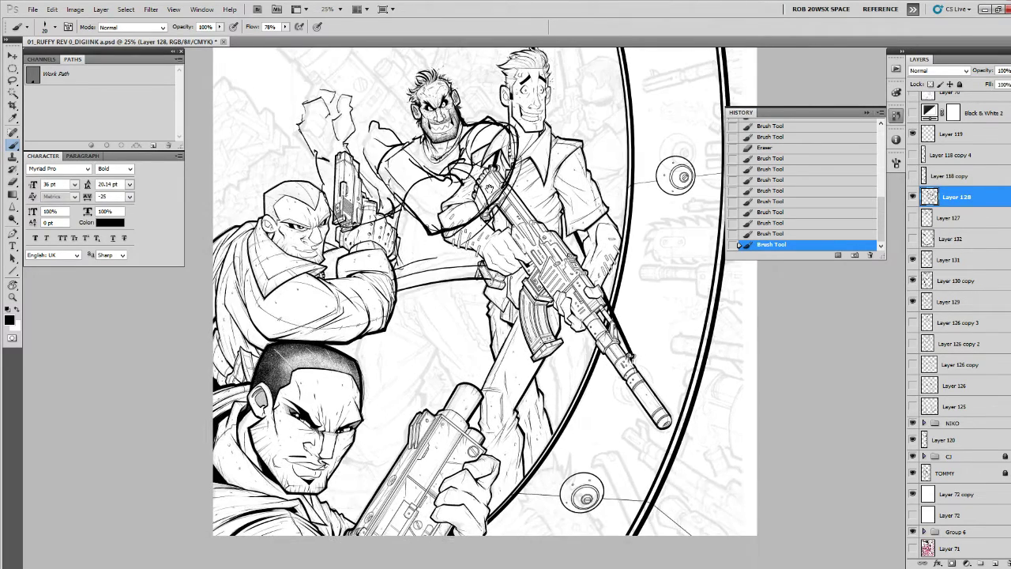
pyautogui.moveTo(407, 319); pyautogui.dragTo(429, 331)
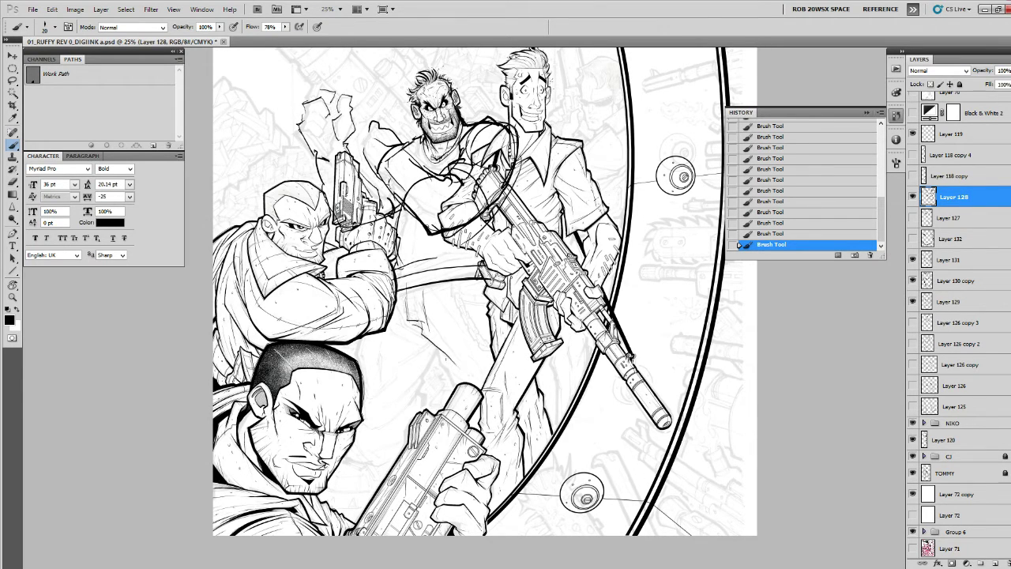
pyautogui.moveTo(454, 339); pyautogui.dragTo(466, 318)
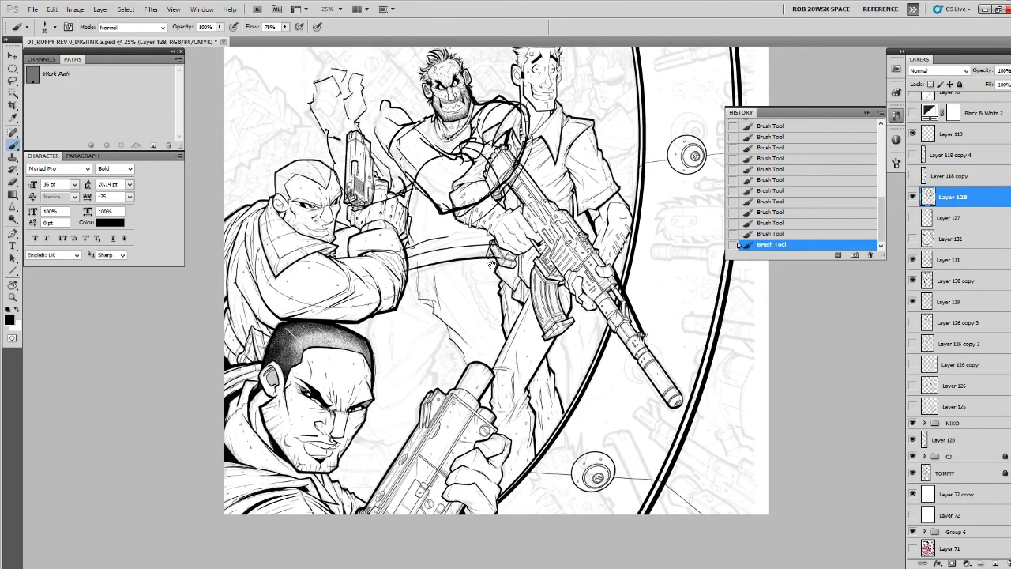
pyautogui.moveTo(454, 267)
pyautogui.mouseDown()
pyautogui.moveTo(491, 364)
pyautogui.moveTo(429, 262)
pyautogui.moveTo(388, 335)
pyautogui.mouseUp()
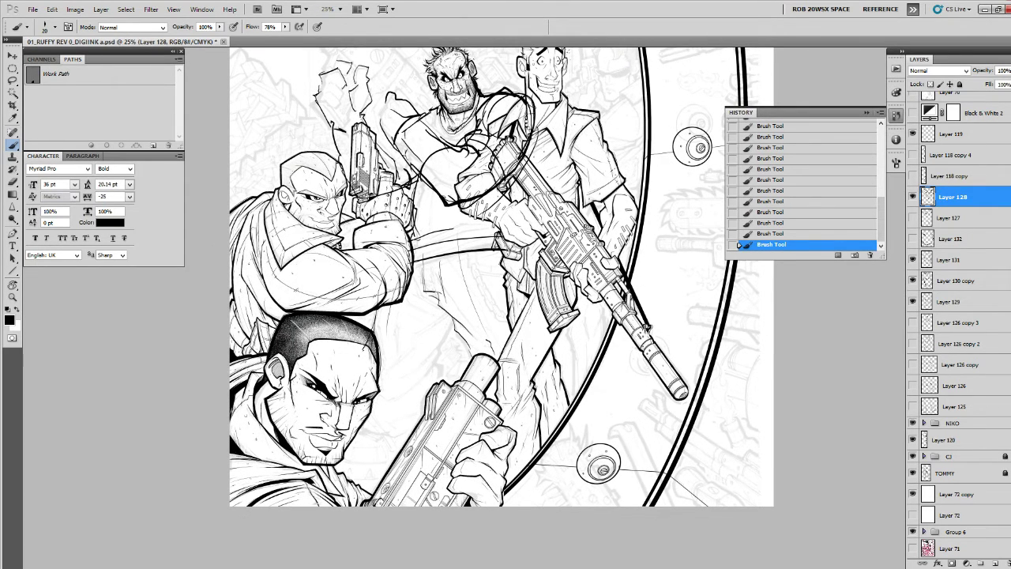
# Rough in the bent knee and lower leg beside the foreground man's head, adding fold lines to the trousers.
pyautogui.moveTo(453, 320)
pyautogui.mouseDown()
pyautogui.moveTo(425, 380)
pyautogui.moveTo(442, 378)
pyautogui.mouseUp()
pyautogui.moveTo(365, 423)
pyautogui.mouseDown()
pyautogui.moveTo(401, 437)
pyautogui.moveTo(425, 425)
pyautogui.mouseUp()
pyautogui.moveTo(432, 370); pyautogui.dragTo(386, 400)
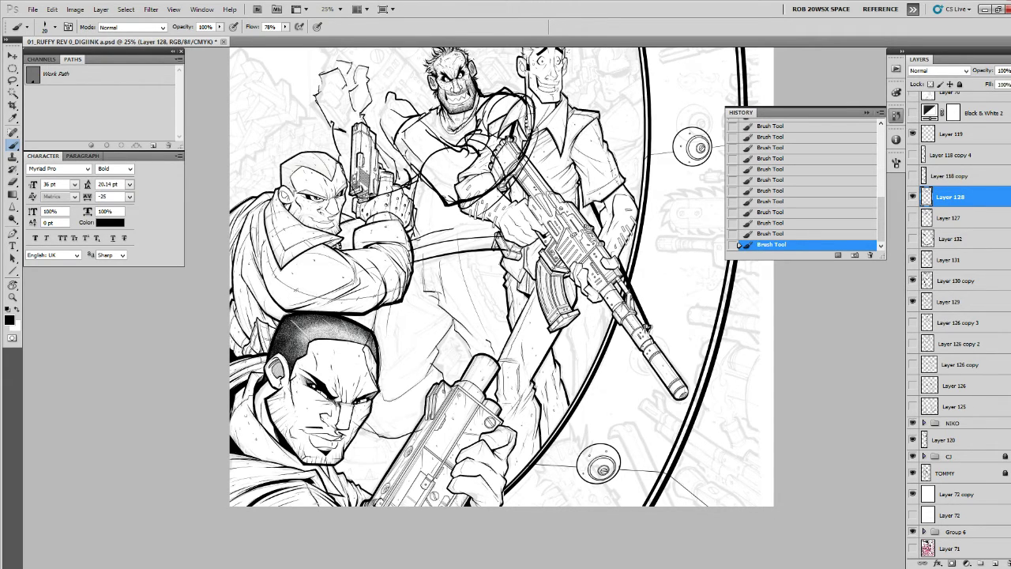
pyautogui.moveTo(387, 307); pyautogui.dragTo(370, 433)
pyautogui.moveTo(432, 304)
pyautogui.mouseDown()
pyautogui.moveTo(409, 413)
pyautogui.moveTo(421, 359)
pyautogui.moveTo(437, 342)
pyautogui.mouseUp()
pyautogui.moveTo(450, 321)
pyautogui.mouseDown()
pyautogui.moveTo(441, 348)
pyautogui.moveTo(429, 321)
pyautogui.mouseUp()
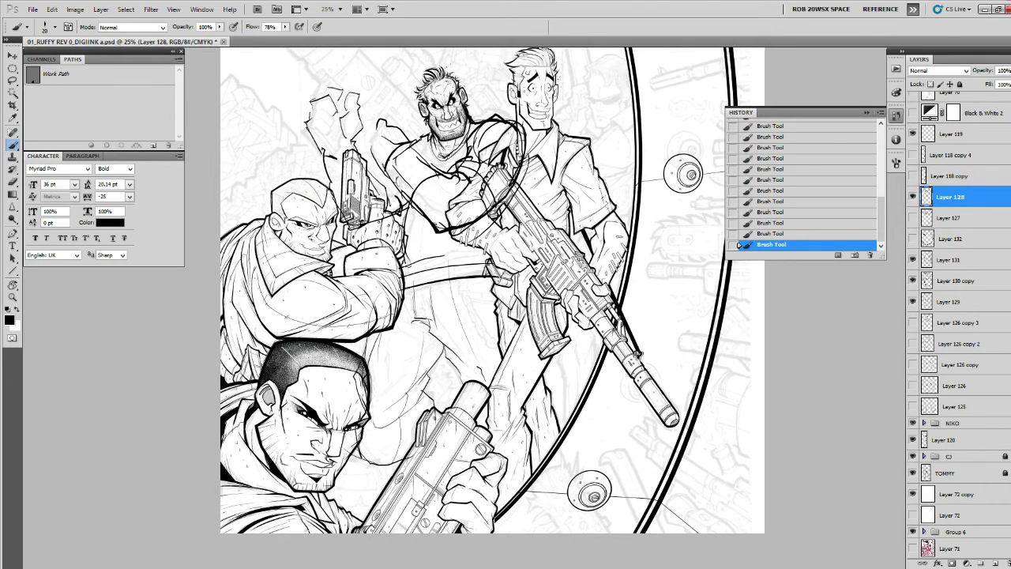
# Erase the rounded arm outline beside the bearded man's shoulder and redraw the upper-arm and chest contours.
pyautogui.moveTo(471, 263); pyautogui.dragTo(459, 320)
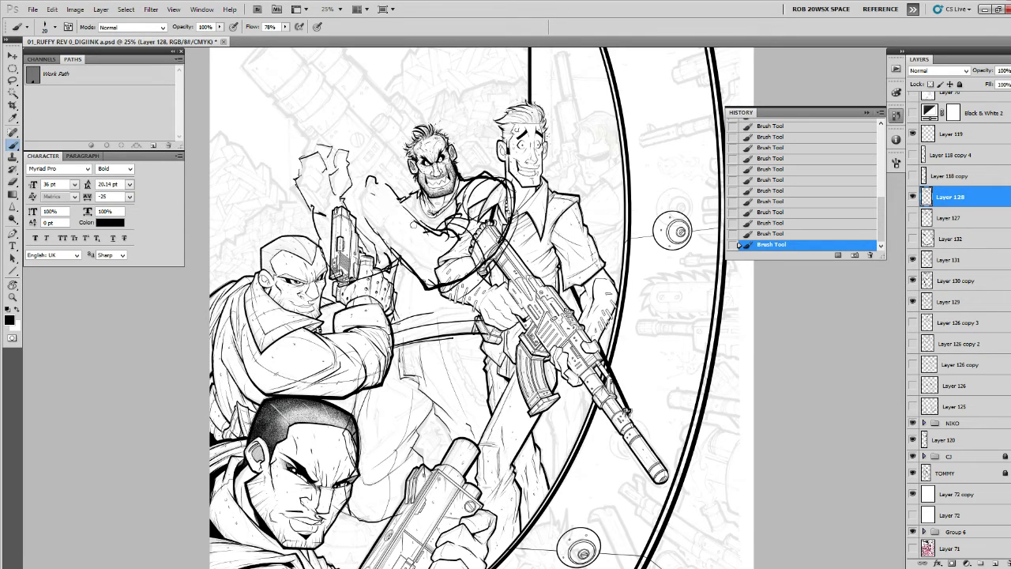
pyautogui.moveTo(369, 188); pyautogui.dragTo(368, 171)
pyautogui.moveTo(378, 228)
pyautogui.mouseDown()
pyautogui.moveTo(392, 211)
pyautogui.moveTo(375, 221)
pyautogui.moveTo(431, 285)
pyautogui.mouseUp()
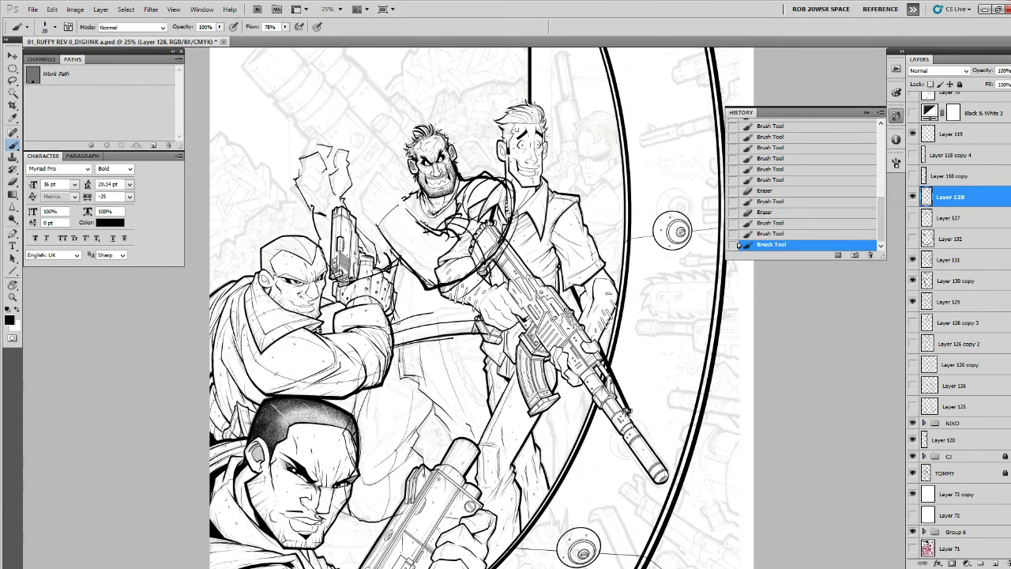
pyautogui.moveTo(425, 228)
pyautogui.mouseDown()
pyautogui.moveTo(447, 230)
pyautogui.moveTo(432, 212)
pyautogui.mouseUp()
pyautogui.moveTo(390, 245); pyautogui.dragTo(401, 257)
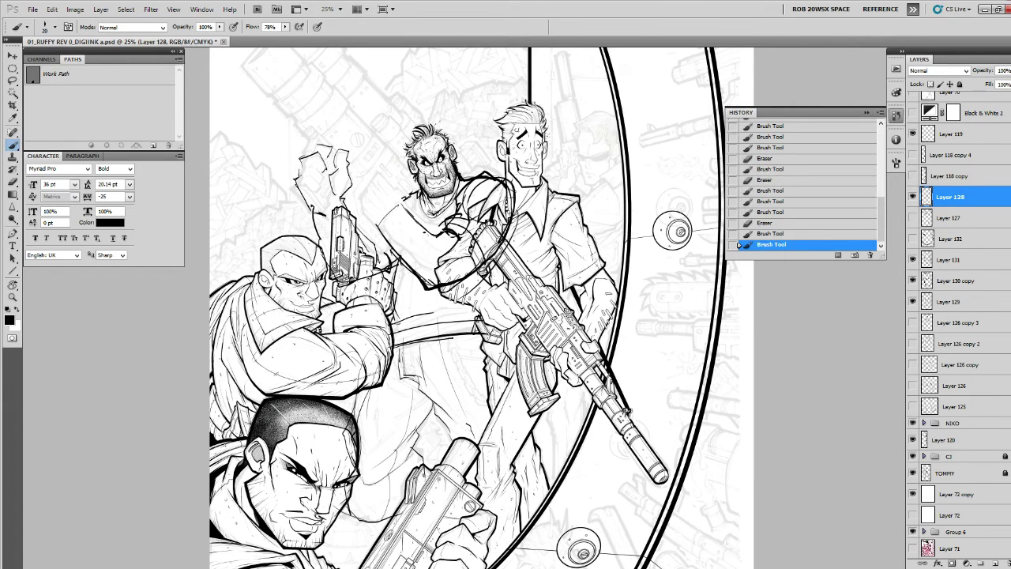
pyautogui.moveTo(441, 202)
pyautogui.mouseDown()
pyautogui.moveTo(463, 229)
pyautogui.moveTo(461, 207)
pyautogui.moveTo(460, 235)
pyautogui.moveTo(448, 223)
pyautogui.moveTo(468, 205)
pyautogui.moveTo(422, 222)
pyautogui.mouseUp()
pyautogui.moveTo(418, 221); pyautogui.dragTo(410, 192)
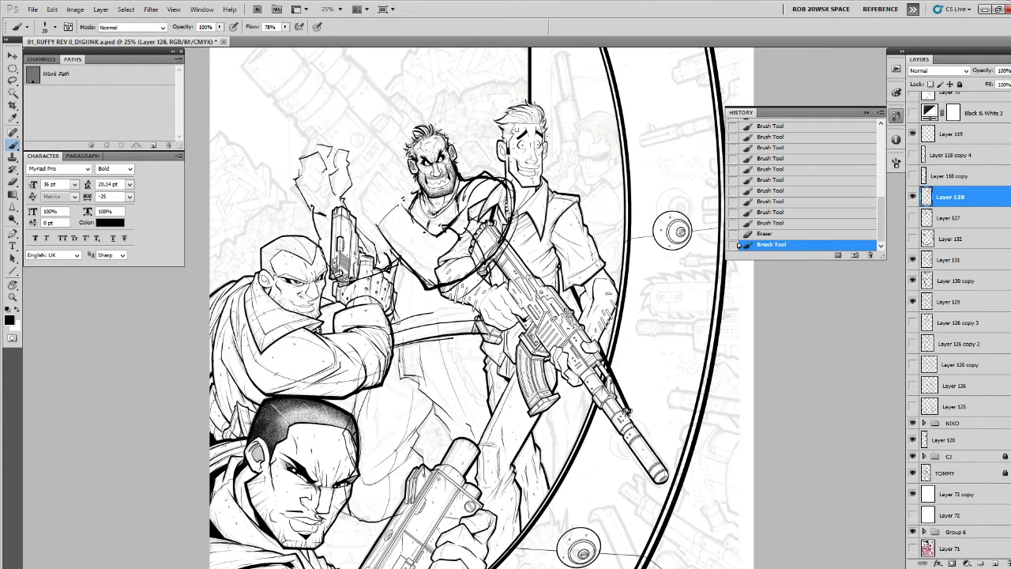
# Redraw the raised forearm's contour behind the upright pistol and sketch the side of the torso down to the waistband.
pyautogui.moveTo(318, 219); pyautogui.dragTo(330, 270)
pyautogui.moveTo(322, 209)
pyautogui.mouseDown()
pyautogui.moveTo(311, 246)
pyautogui.moveTo(313, 232)
pyautogui.moveTo(348, 281)
pyautogui.mouseUp()
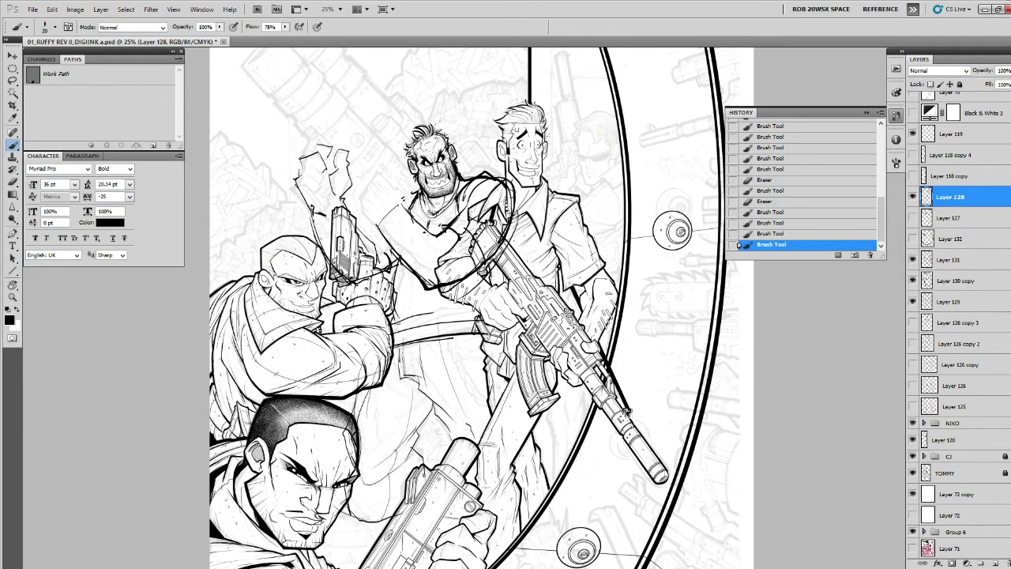
pyautogui.moveTo(310, 221)
pyautogui.mouseDown()
pyautogui.moveTo(327, 263)
pyautogui.moveTo(320, 251)
pyautogui.mouseUp()
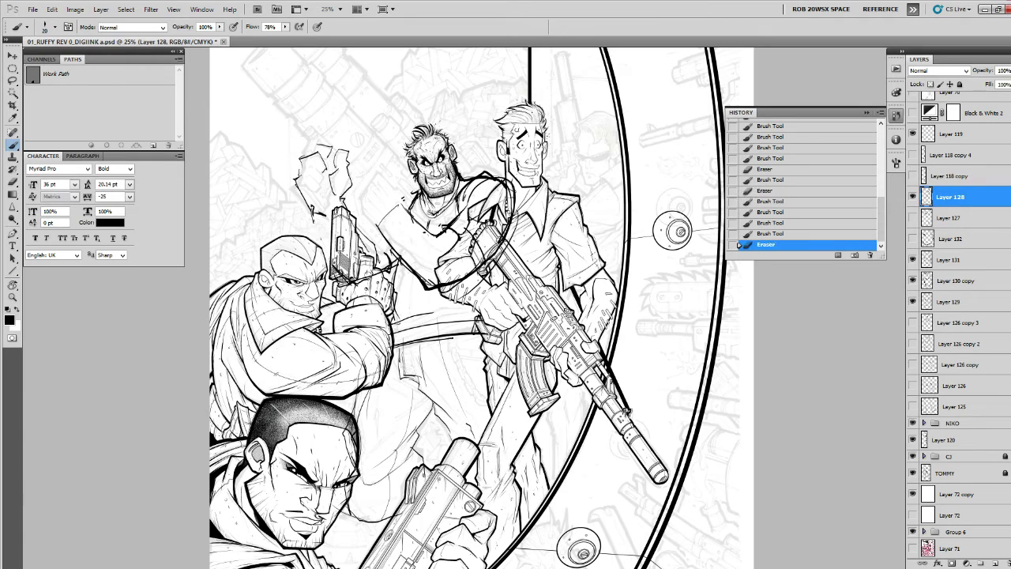
pyautogui.moveTo(312, 213)
pyautogui.mouseDown()
pyautogui.moveTo(322, 248)
pyautogui.moveTo(352, 283)
pyautogui.moveTo(376, 276)
pyautogui.moveTo(356, 241)
pyautogui.moveTo(388, 270)
pyautogui.moveTo(391, 260)
pyautogui.moveTo(395, 277)
pyautogui.mouseUp()
pyautogui.moveTo(394, 275); pyautogui.dragTo(394, 283)
pyautogui.moveTo(394, 278); pyautogui.dragTo(398, 289)
pyautogui.moveTo(402, 266); pyautogui.dragTo(401, 293)
pyautogui.moveTo(408, 268)
pyautogui.mouseDown()
pyautogui.moveTo(405, 317)
pyautogui.moveTo(461, 310)
pyautogui.mouseUp()
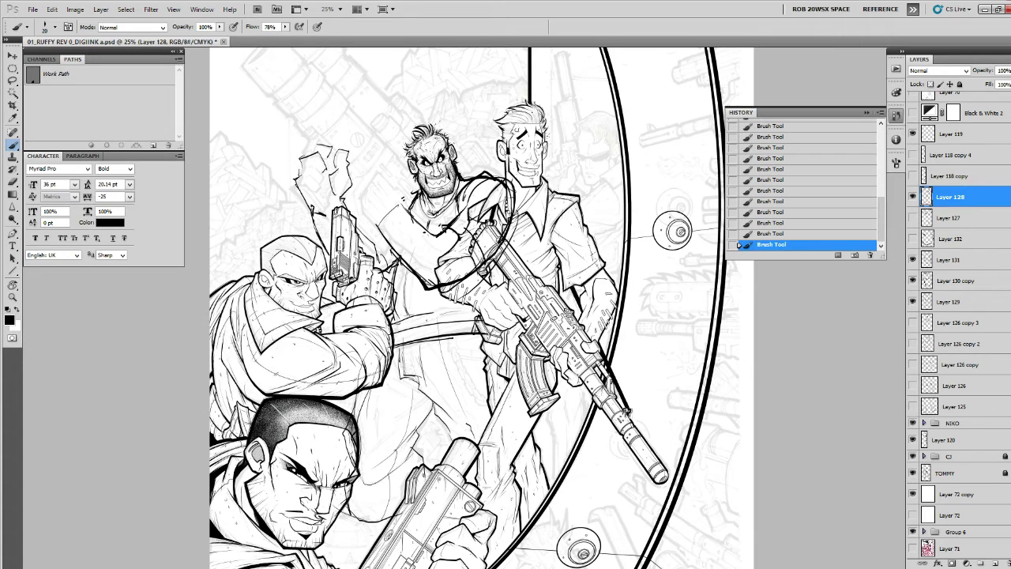
pyautogui.moveTo(405, 327); pyautogui.dragTo(467, 312)
# Erase the heavy curved construction lines over the bearded man's rear shoulder and refine the sleeve and chest contours.
pyautogui.moveTo(413, 206)
pyautogui.mouseDown()
pyautogui.moveTo(420, 192)
pyautogui.moveTo(420, 206)
pyautogui.mouseUp()
pyautogui.moveTo(477, 174)
pyautogui.mouseDown()
pyautogui.moveTo(497, 178)
pyautogui.moveTo(463, 182)
pyautogui.moveTo(492, 174)
pyautogui.moveTo(511, 186)
pyautogui.moveTo(511, 229)
pyautogui.moveTo(473, 267)
pyautogui.mouseUp()
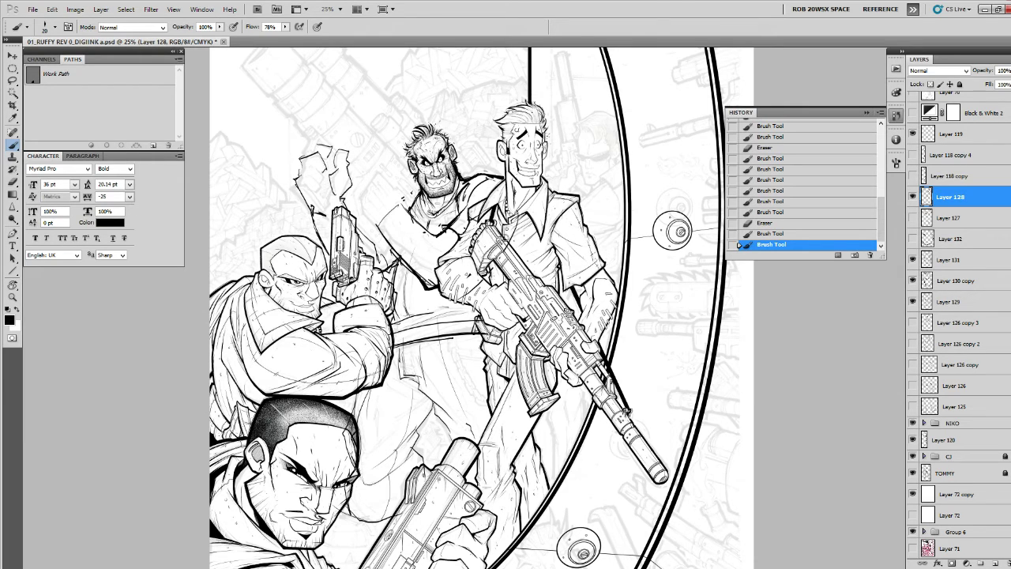
pyautogui.moveTo(506, 238)
pyautogui.mouseDown()
pyautogui.moveTo(486, 269)
pyautogui.moveTo(478, 262)
pyautogui.mouseUp()
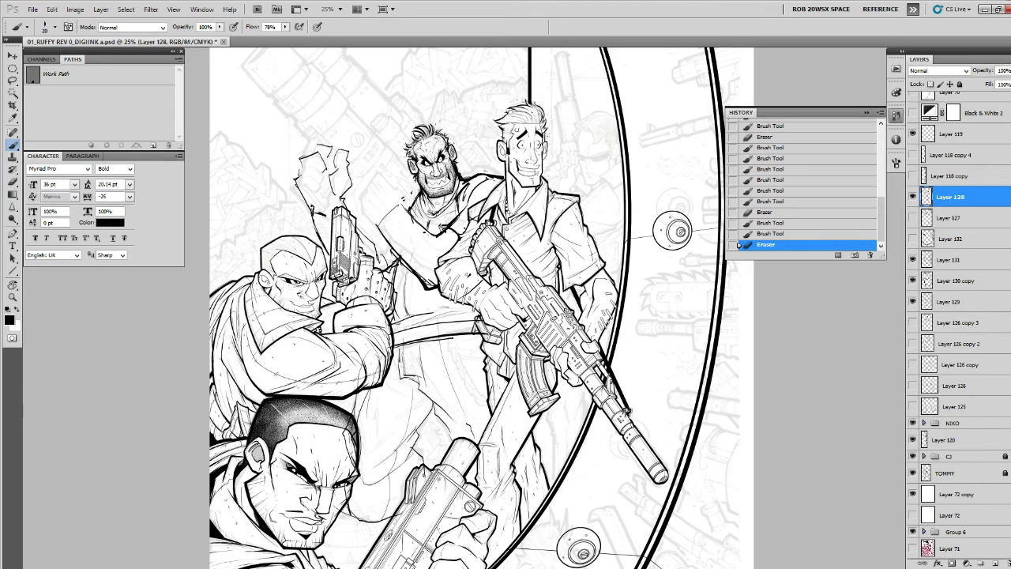
pyautogui.moveTo(462, 220); pyautogui.dragTo(453, 224)
pyautogui.moveTo(462, 222); pyautogui.dragTo(456, 228)
pyautogui.moveTo(500, 176)
pyautogui.mouseDown()
pyautogui.moveTo(466, 182)
pyautogui.moveTo(504, 186)
pyautogui.moveTo(473, 173)
pyautogui.moveTo(460, 190)
pyautogui.mouseUp()
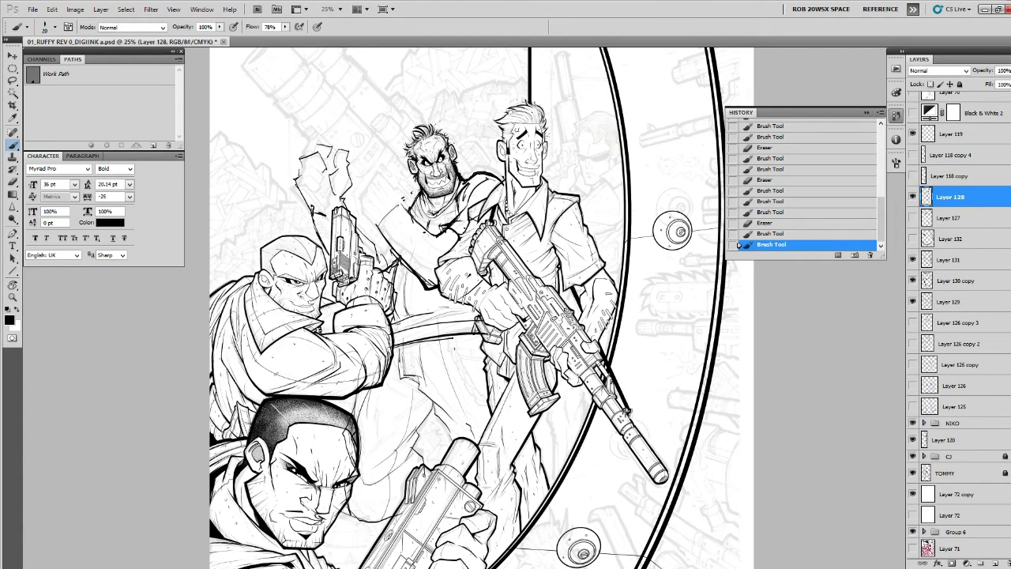
# Refine the bearded man's waistband and upper thigh contours with short brush strokes, undoing and erasing the misplaced line.
pyautogui.moveTo(454, 335); pyautogui.dragTo(433, 337)
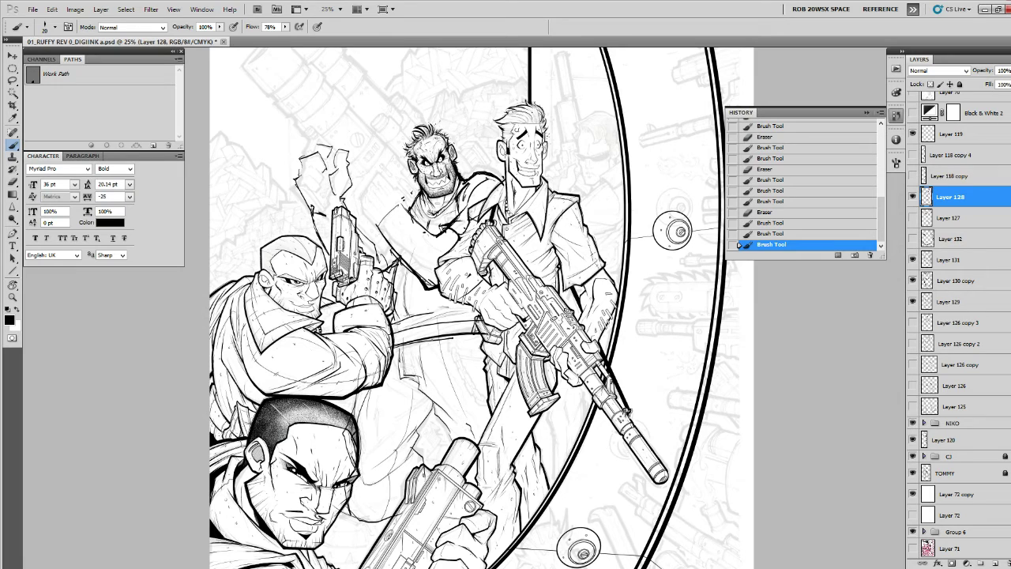
pyautogui.moveTo(477, 319); pyautogui.dragTo(483, 331)
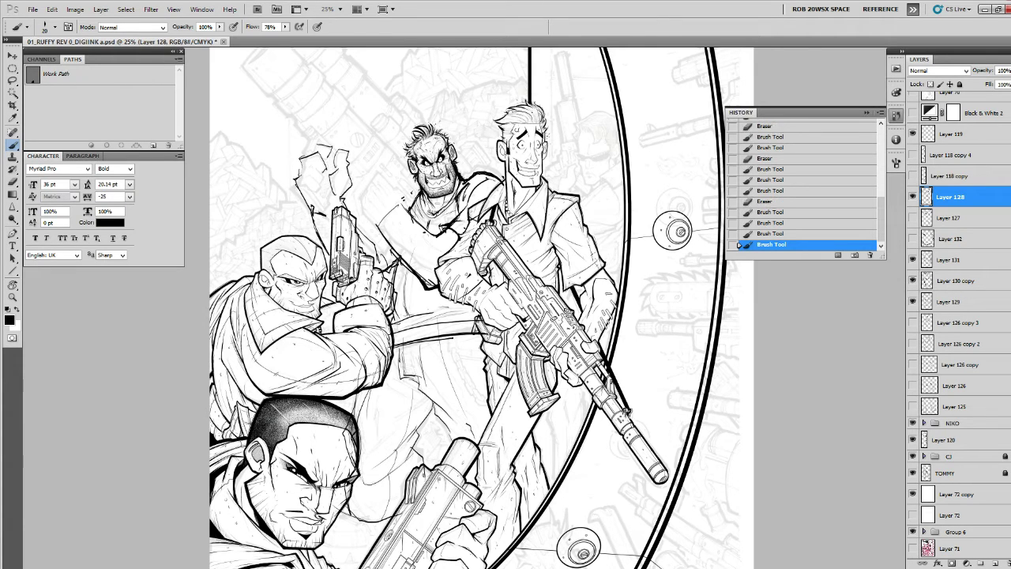
pyautogui.moveTo(449, 284); pyautogui.dragTo(445, 243)
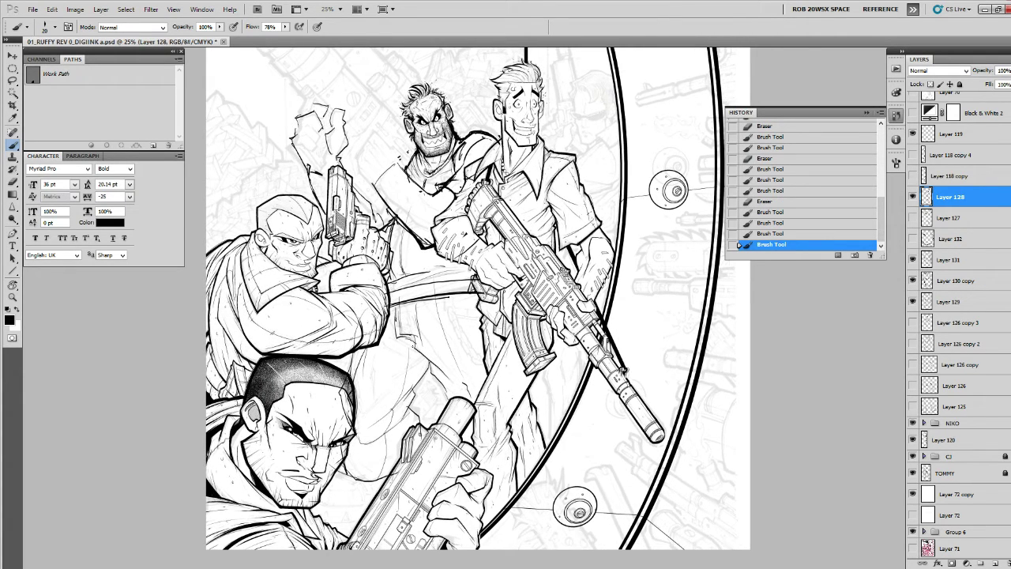
pyautogui.moveTo(395, 344); pyautogui.dragTo(418, 352)
pyautogui.hotkey('ctrl', 'z')
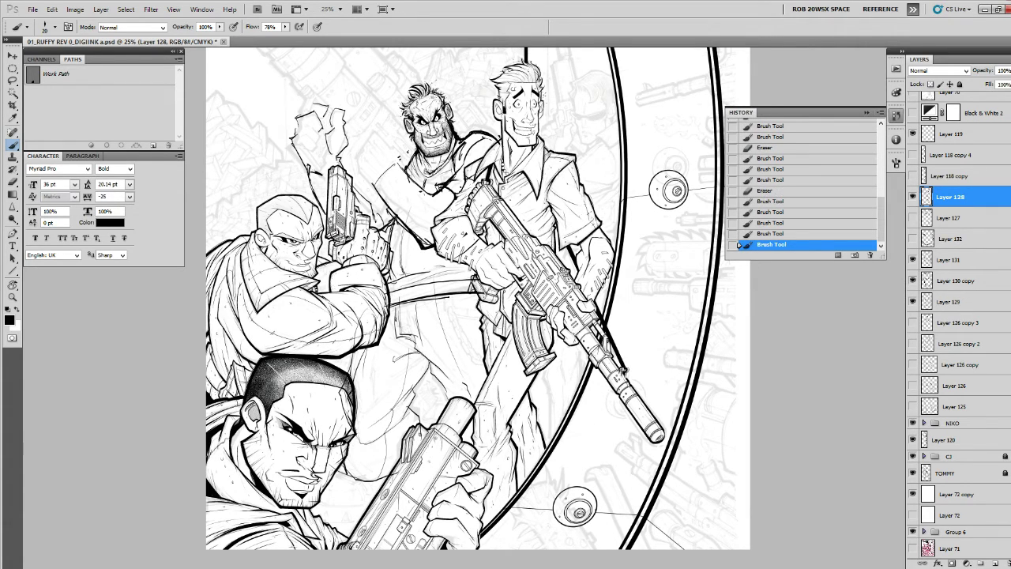
pyautogui.hotkey('ctrl', 'z')
pyautogui.press('e')
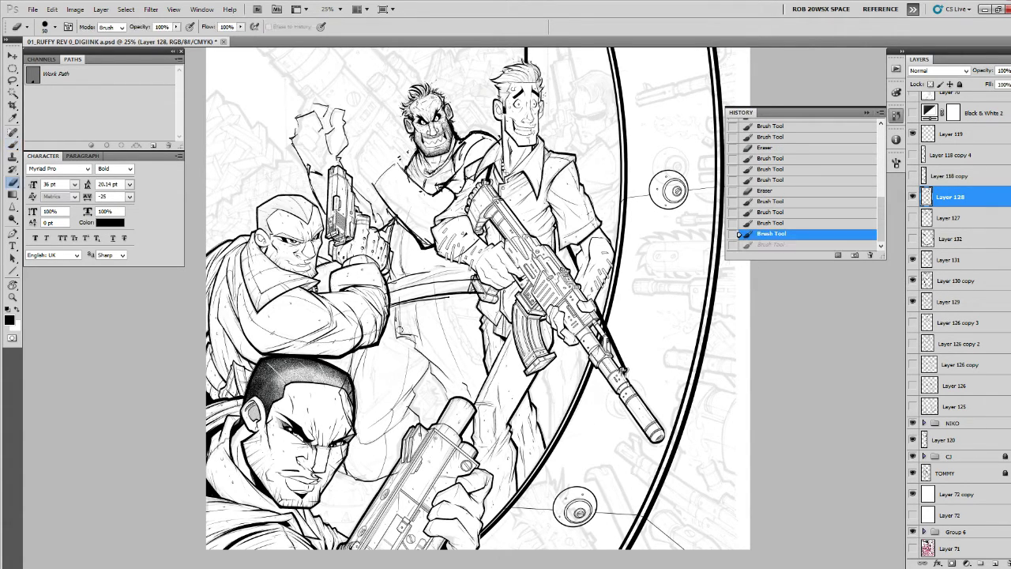
pyautogui.moveTo(403, 335); pyautogui.dragTo(417, 356)
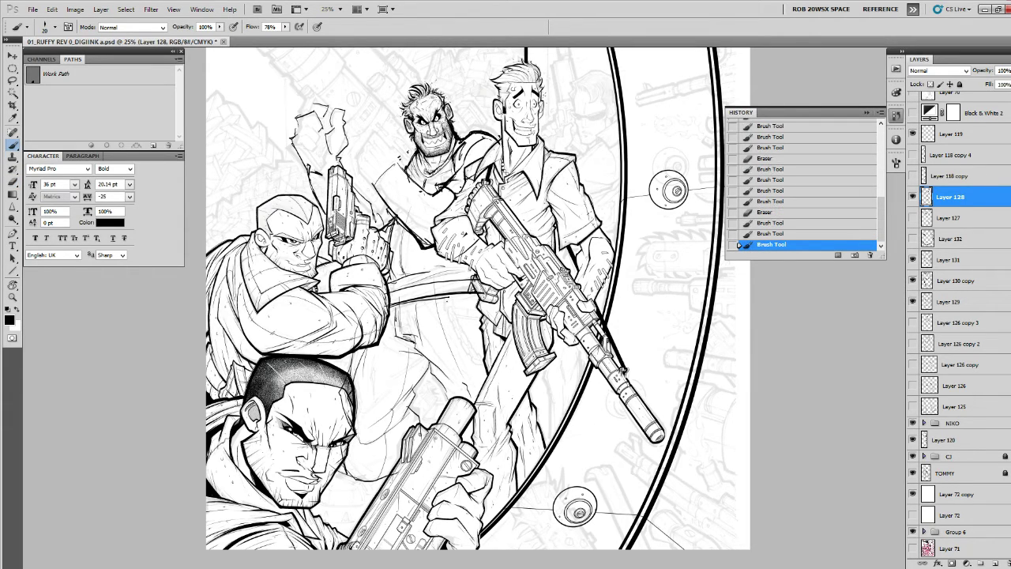
# Sketch a buttoned pocket below the bearded man's waistband and add fold lines down the trouser leg.
pyautogui.moveTo(449, 297); pyautogui.dragTo(449, 305)
pyautogui.moveTo(448, 302); pyautogui.dragTo(447, 315)
pyautogui.moveTo(453, 309); pyautogui.dragTo(475, 320)
pyautogui.moveTo(473, 302); pyautogui.dragTo(477, 319)
pyautogui.moveTo(486, 278)
pyautogui.mouseDown()
pyautogui.moveTo(487, 306)
pyautogui.moveTo(488, 242)
pyautogui.mouseUp()
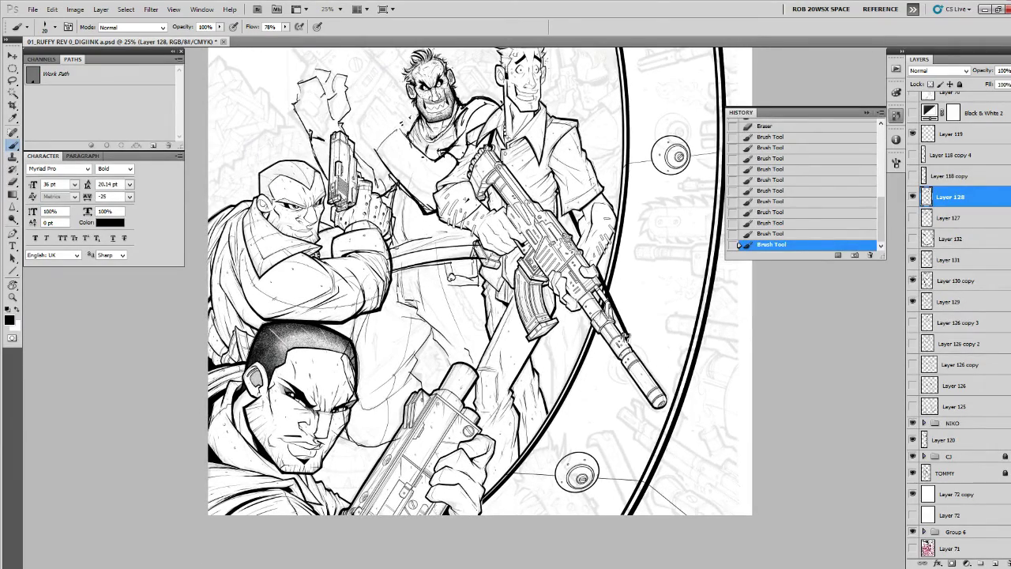
pyautogui.moveTo(467, 372)
pyautogui.mouseDown()
pyautogui.moveTo(454, 396)
pyautogui.moveTo(475, 416)
pyautogui.mouseUp()
pyautogui.moveTo(438, 313); pyautogui.dragTo(449, 375)
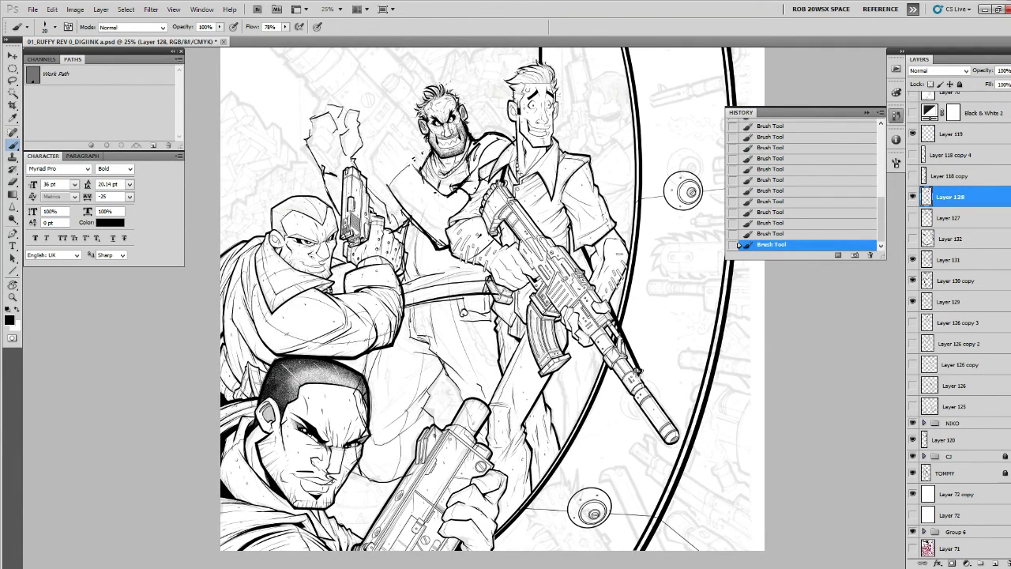
# Erase the stray sketch lines between the gloved pistol hand and the bearded man's torso.
pyautogui.moveTo(476, 276); pyautogui.dragTo(475, 319)
pyautogui.press('e')
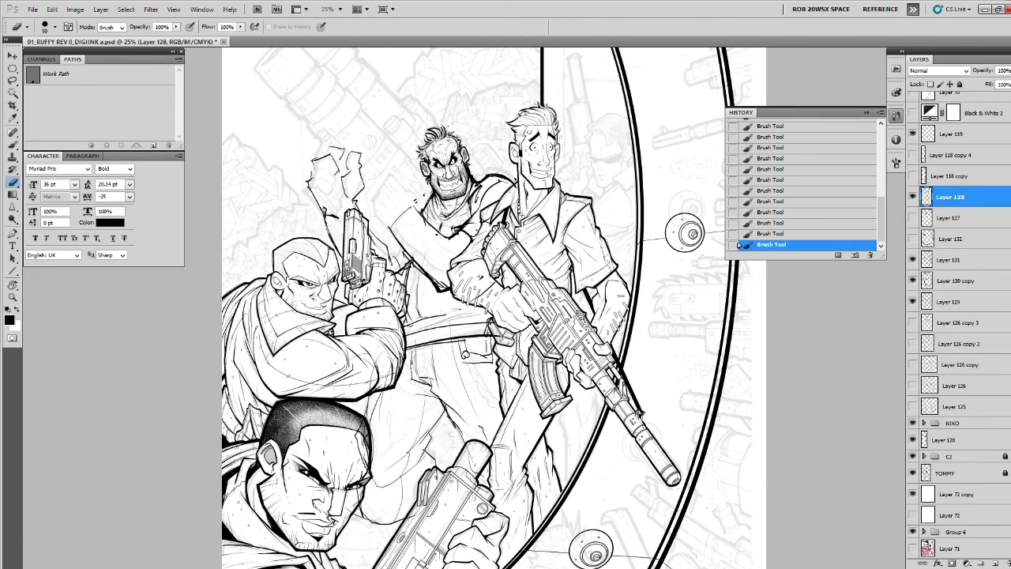
pyautogui.moveTo(391, 278); pyautogui.dragTo(389, 302)
pyautogui.moveTo(409, 270); pyautogui.dragTo(427, 356)
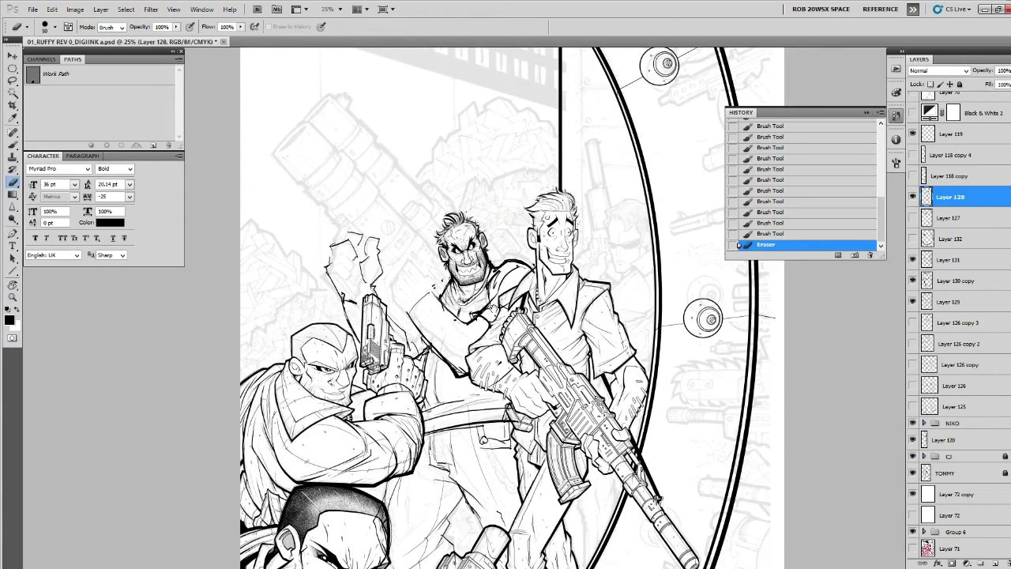
pyautogui.moveTo(493, 308); pyautogui.dragTo(478, 237)
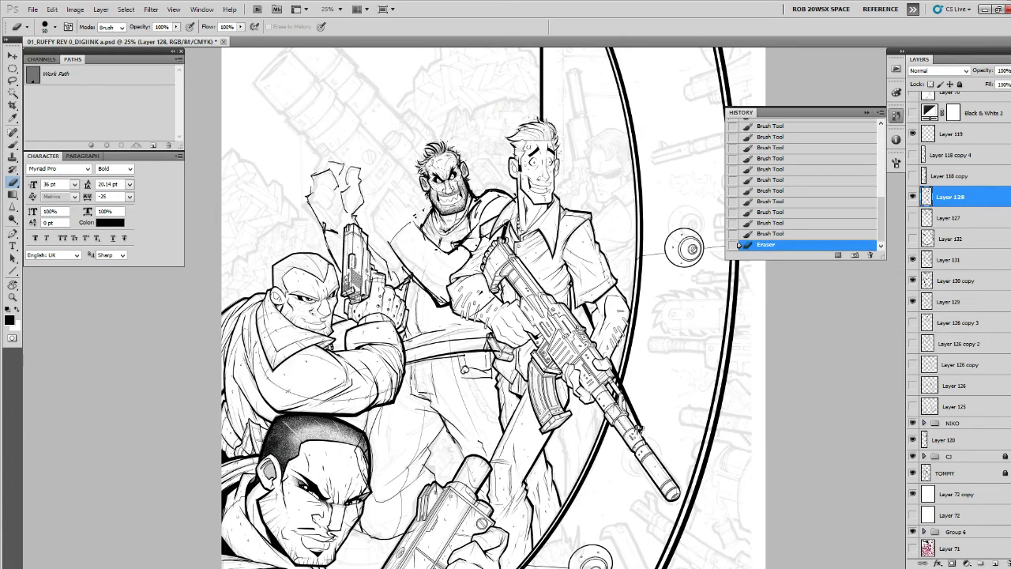
# Hide the Group 6 layer group and get the brush ready for close-up work on the raised arms at 50% zoom.
pyautogui.press('b')
pyautogui.keyDown('ctrl'); pyautogui.click(394, 197); pyautogui.keyUp('ctrl')
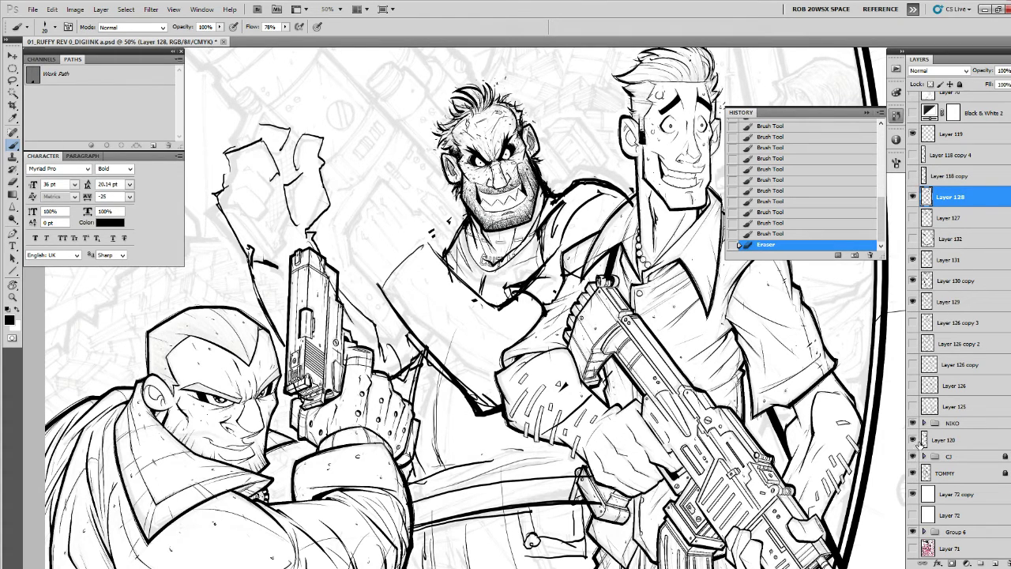
pyautogui.scroll(-3, 935, 491)
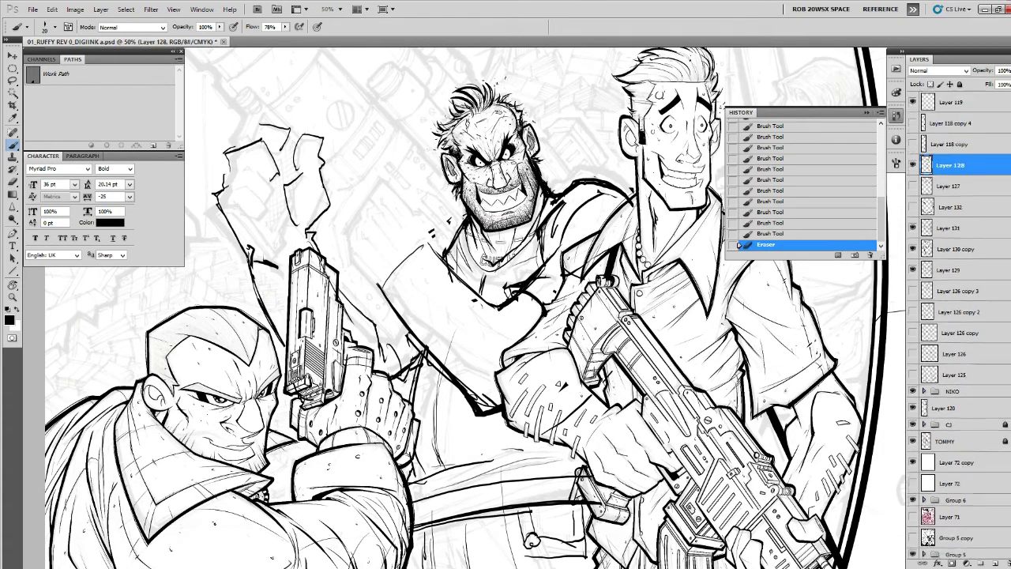
pyautogui.click(913, 457)
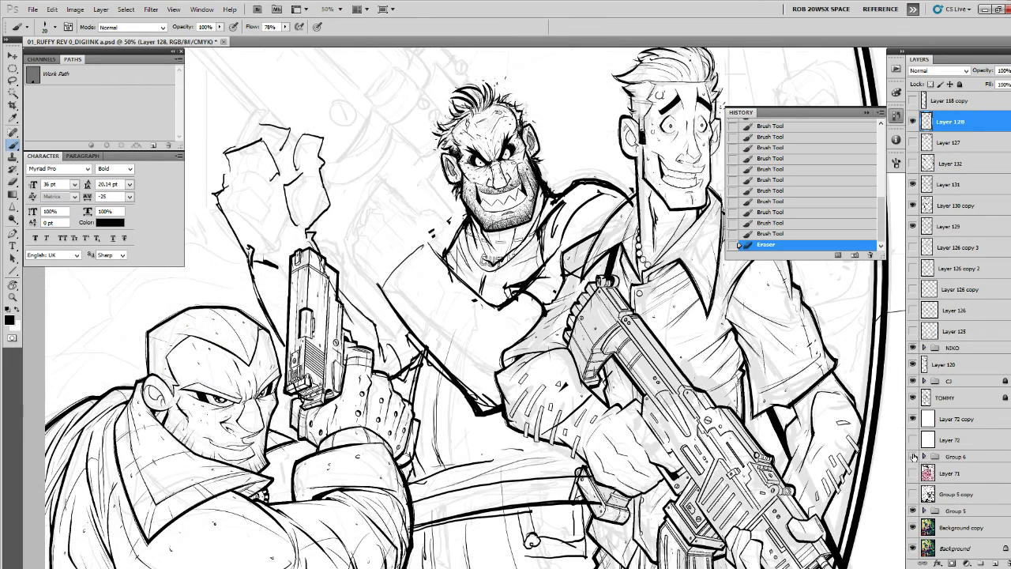
# Sketch a clenched fist with finger and wrist lines at the end of the forearm beside the bearded man's face.
pyautogui.moveTo(384, 186); pyautogui.dragTo(403, 215)
pyautogui.moveTo(379, 193)
pyautogui.mouseDown()
pyautogui.moveTo(355, 242)
pyautogui.moveTo(353, 264)
pyautogui.moveTo(368, 278)
pyautogui.mouseUp()
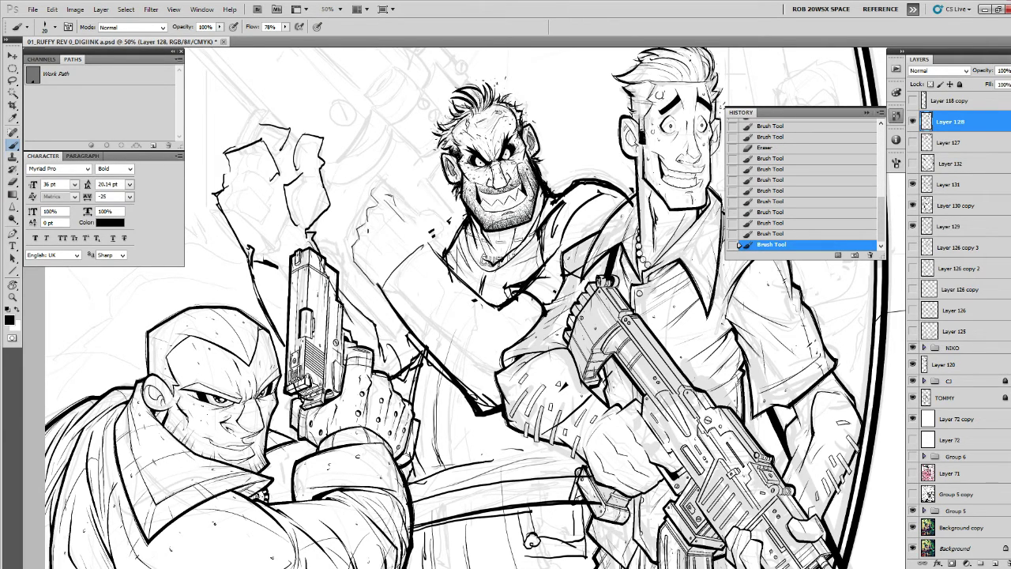
pyautogui.moveTo(366, 227); pyautogui.dragTo(384, 251)
pyautogui.moveTo(378, 209)
pyautogui.mouseDown()
pyautogui.moveTo(405, 243)
pyautogui.moveTo(413, 224)
pyautogui.moveTo(433, 235)
pyautogui.mouseUp()
pyautogui.moveTo(435, 237); pyautogui.dragTo(439, 248)
pyautogui.moveTo(344, 239); pyautogui.dragTo(381, 292)
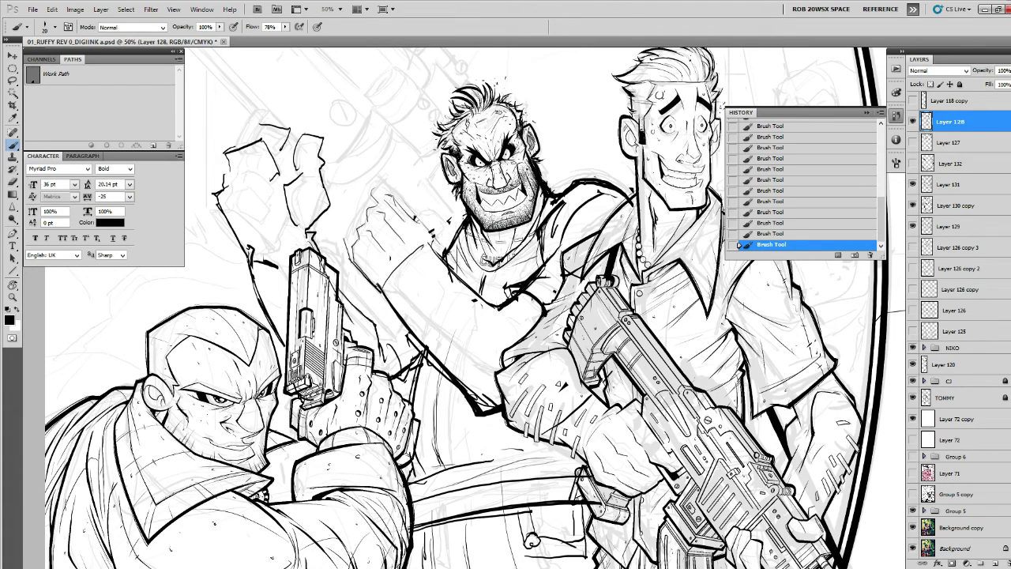
# Draw the curled finger segments on the raised hand above the pistol and erase the excess palm and wrist lines.
pyautogui.moveTo(259, 140); pyautogui.dragTo(274, 199)
pyautogui.moveTo(234, 170)
pyautogui.mouseDown()
pyautogui.moveTo(250, 166)
pyautogui.moveTo(267, 207)
pyautogui.moveTo(251, 215)
pyautogui.mouseUp()
pyautogui.moveTo(251, 206); pyautogui.dragTo(269, 221)
pyautogui.press('e')
pyautogui.moveTo(273, 126)
pyautogui.mouseDown()
pyautogui.moveTo(289, 134)
pyautogui.moveTo(278, 125)
pyautogui.moveTo(277, 154)
pyautogui.moveTo(284, 140)
pyautogui.moveTo(295, 174)
pyautogui.moveTo(291, 203)
pyautogui.mouseUp()
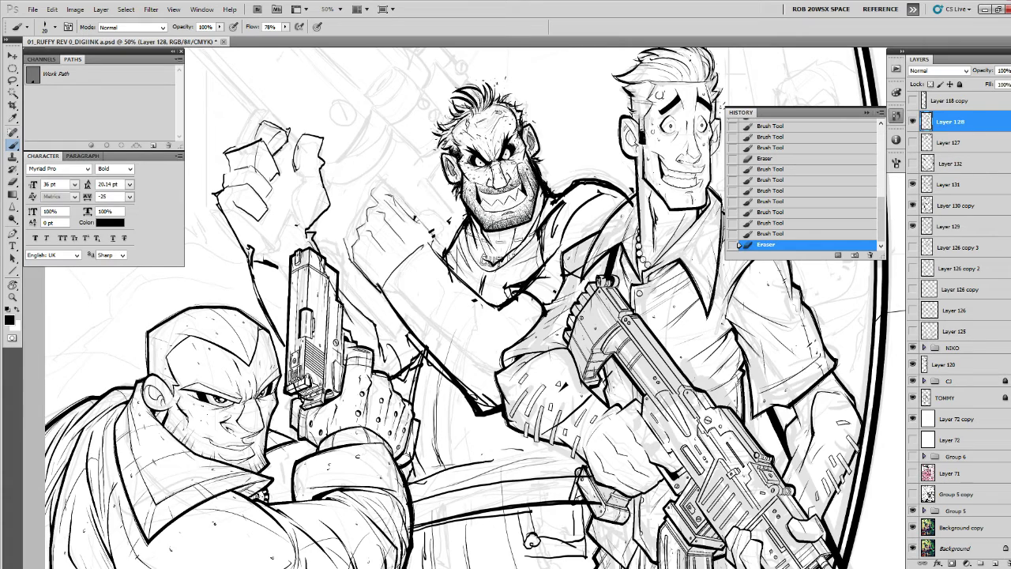
pyautogui.moveTo(294, 163)
pyautogui.mouseDown()
pyautogui.moveTo(295, 234)
pyautogui.moveTo(251, 261)
pyautogui.mouseUp()
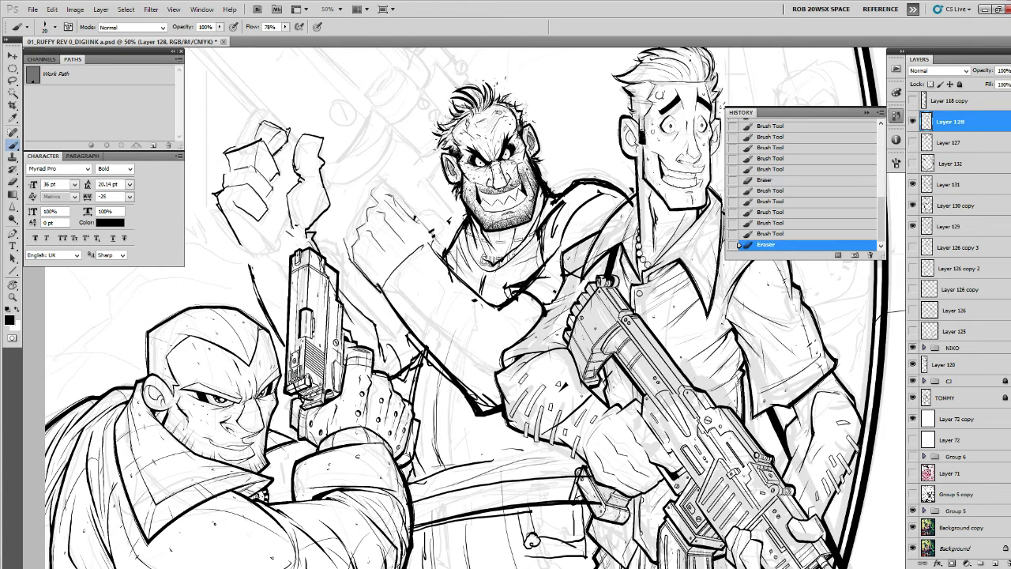
# Draw the wrist and outer forearm lines running down from the raised hand beside the pistol and trim the excess.
pyautogui.moveTo(278, 225)
pyautogui.mouseDown()
pyautogui.moveTo(289, 259)
pyautogui.moveTo(272, 261)
pyautogui.moveTo(254, 262)
pyautogui.moveTo(235, 227)
pyautogui.mouseUp()
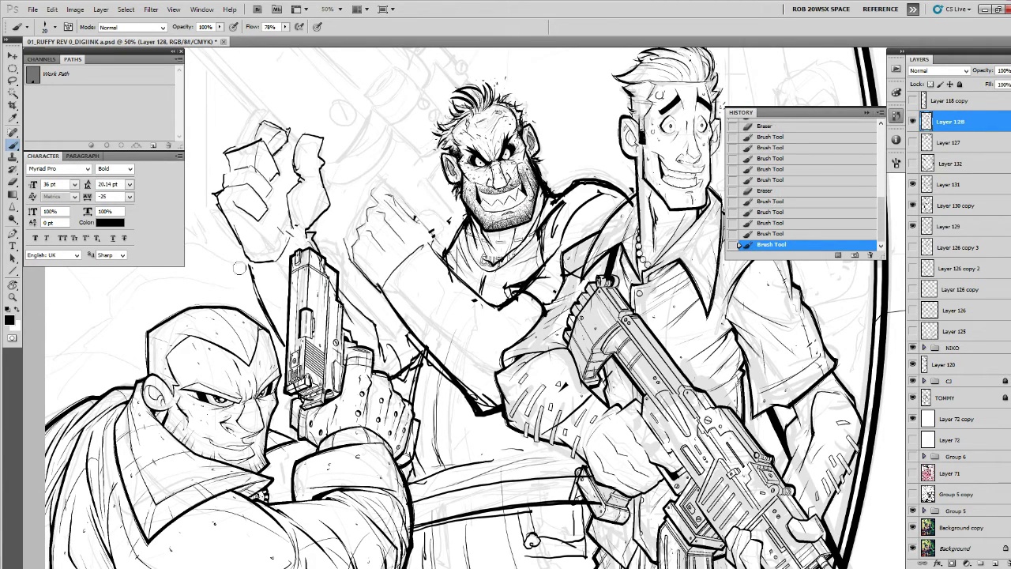
pyautogui.moveTo(239, 269)
pyautogui.mouseDown()
pyautogui.moveTo(240, 242)
pyautogui.moveTo(280, 335)
pyautogui.mouseUp()
pyautogui.press('b')
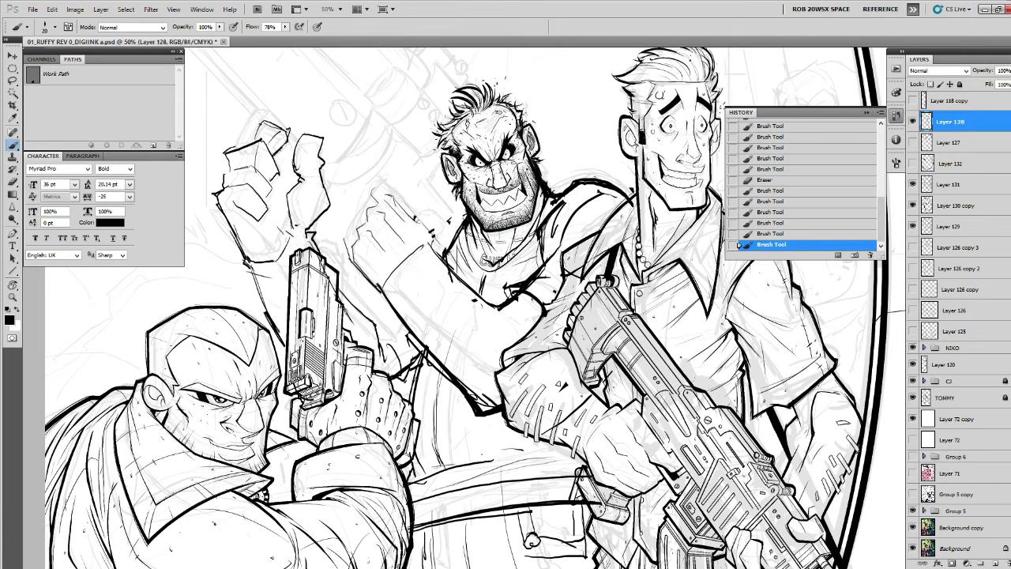
# Review the whole cover at 12.5% zoom, comparing it with and without Layer 128.
pyautogui.press('z')
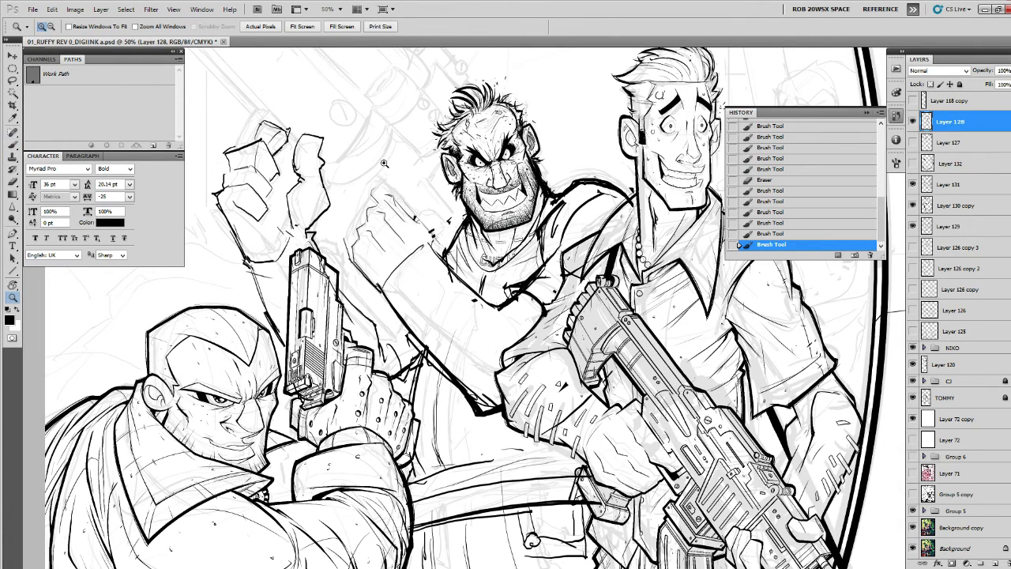
pyautogui.keyDown('alt'); pyautogui.click(394, 166); pyautogui.keyUp('alt')
pyautogui.keyDown('alt'); pyautogui.click(394, 166); pyautogui.keyUp('alt')
pyautogui.keyDown('alt'); pyautogui.click(396, 167); pyautogui.keyUp('alt')
pyautogui.keyDown('alt'); pyautogui.click(396, 168); pyautogui.keyUp('alt')
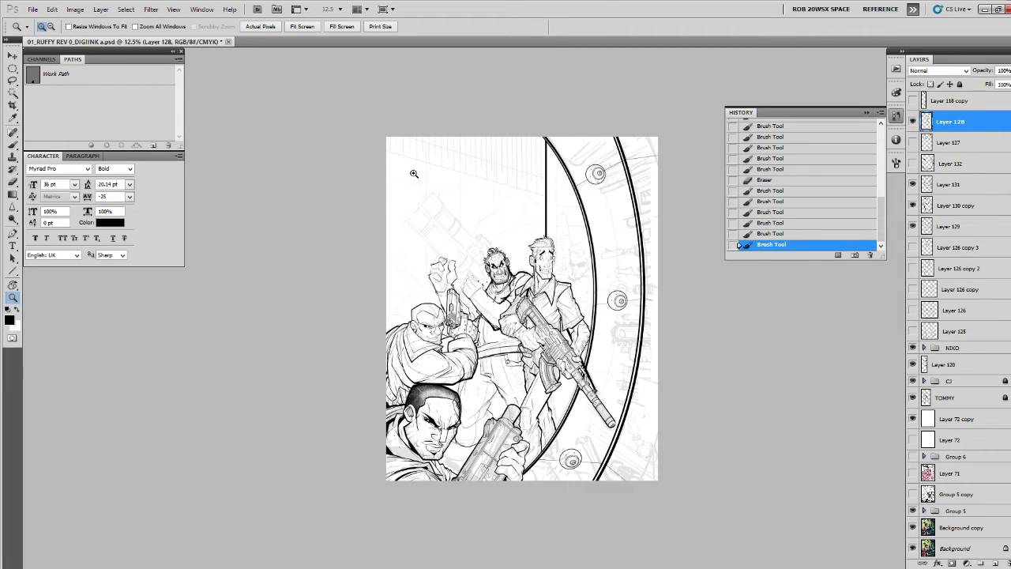
pyautogui.click(913, 121)
pyautogui.click(913, 122)
# Open 01_RUFFY REV 03.psd from the 01_GTA COVER folder.
pyautogui.hotkey('ctrl', 'o')
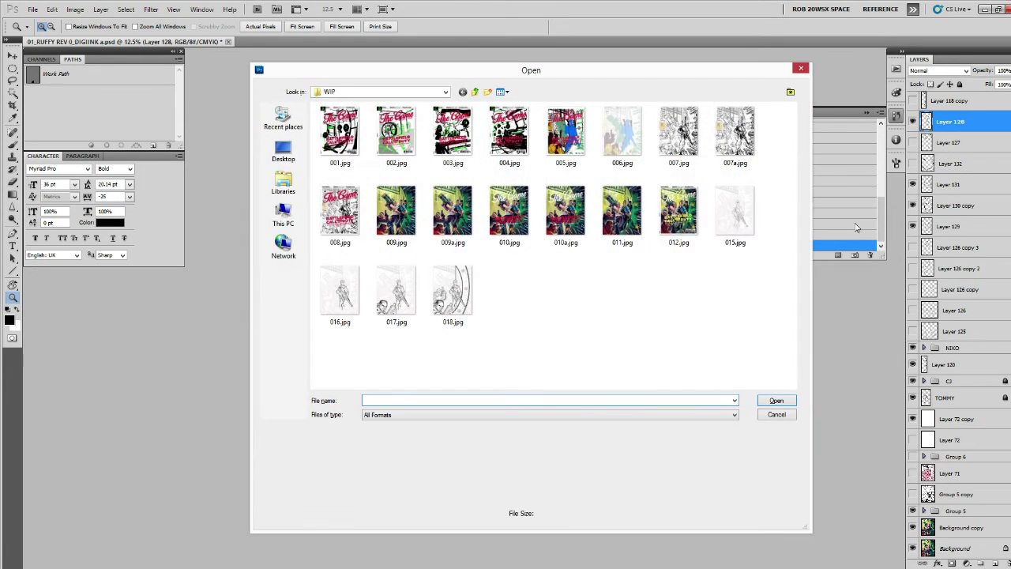
pyautogui.click(475, 92)
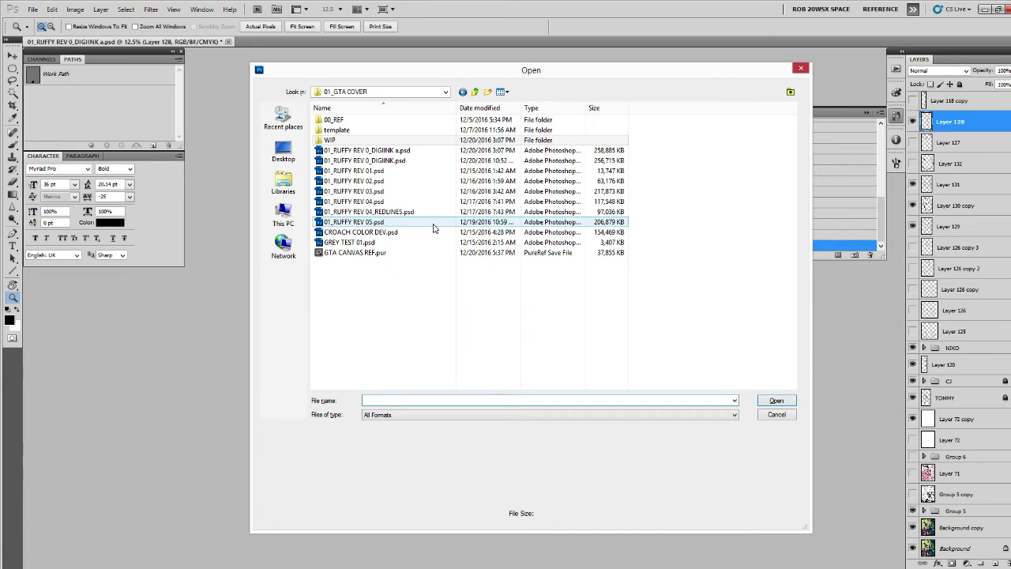
pyautogui.click(435, 223)
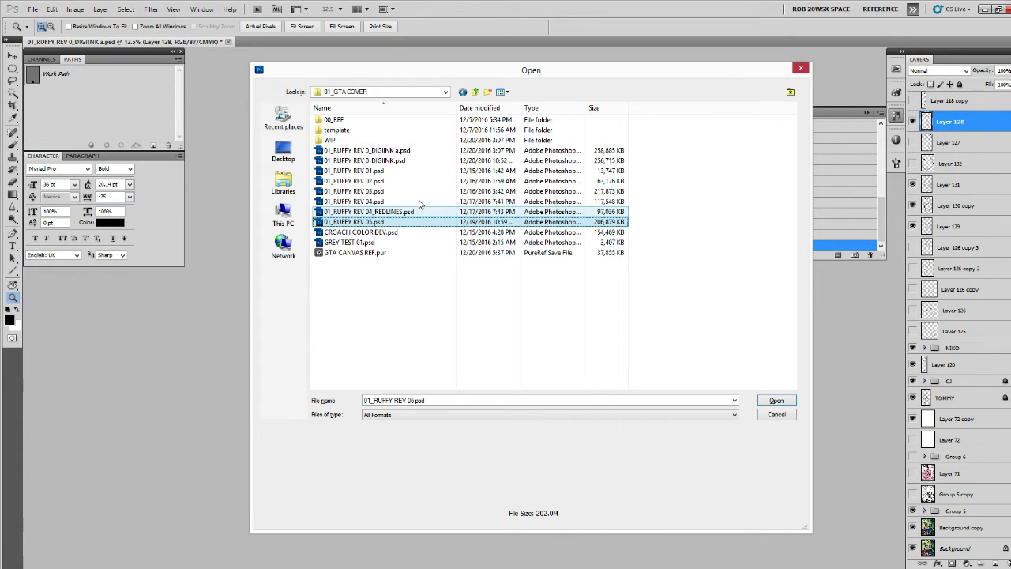
pyautogui.click(419, 202)
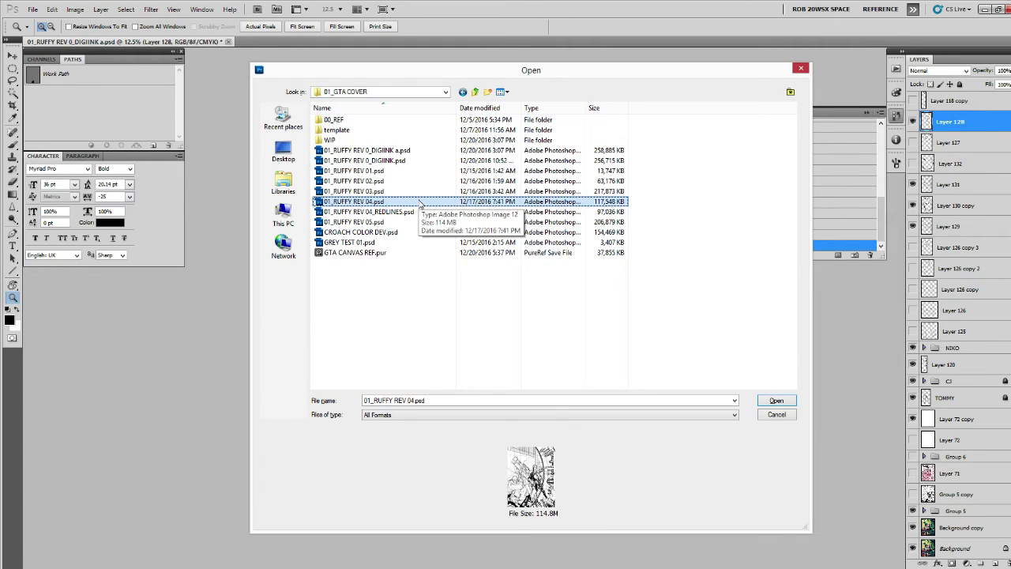
pyautogui.click(407, 195)
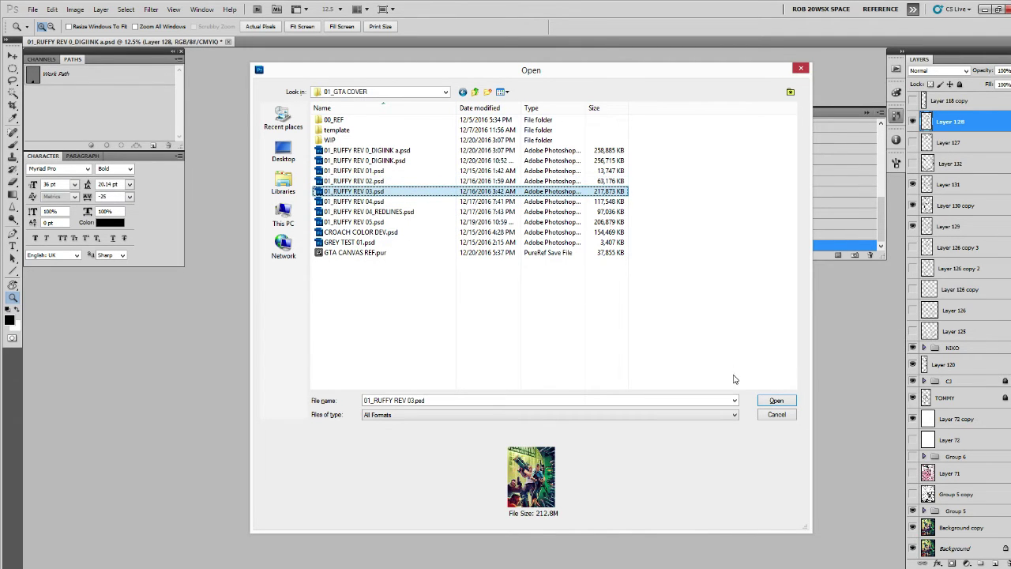
pyautogui.click(776, 401)
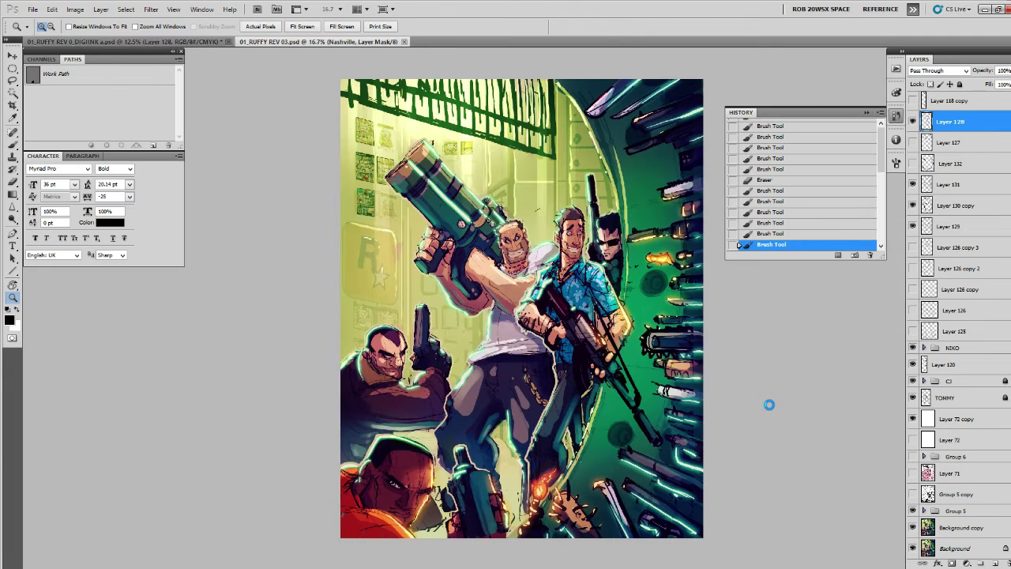
# Copy the title lettering layer, Layer 10 copy, from 01_RUFFY REV 03.psd into the inking document.
pyautogui.moveTo(386, 43); pyautogui.dragTo(0, 77)
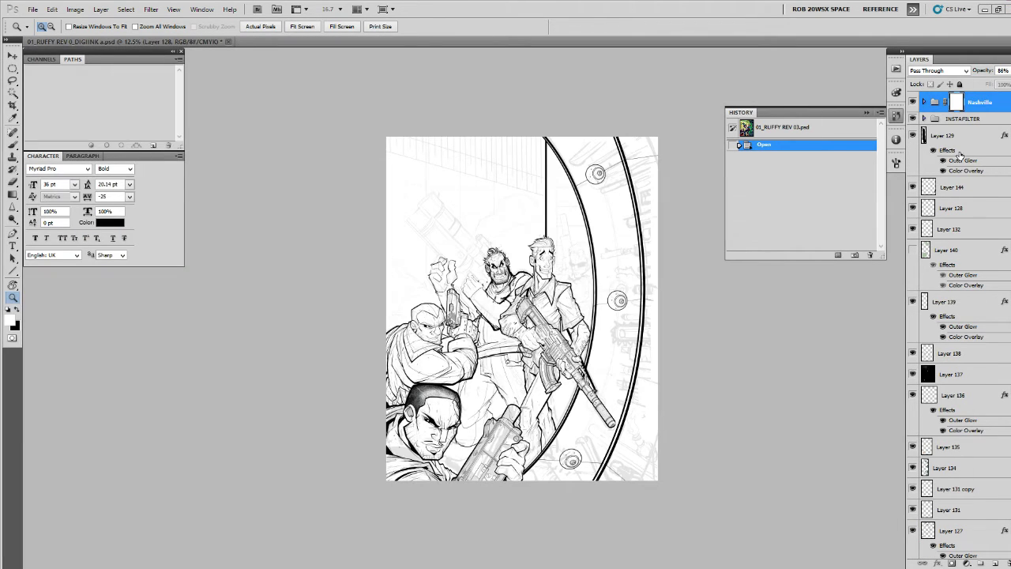
pyautogui.scroll(2, 961, 180)
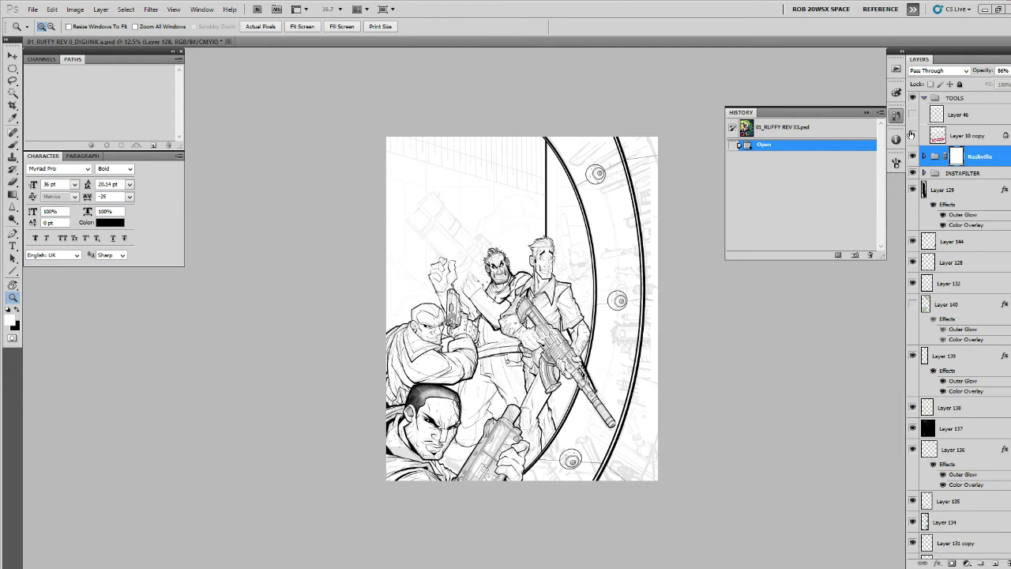
pyautogui.click(920, 135)
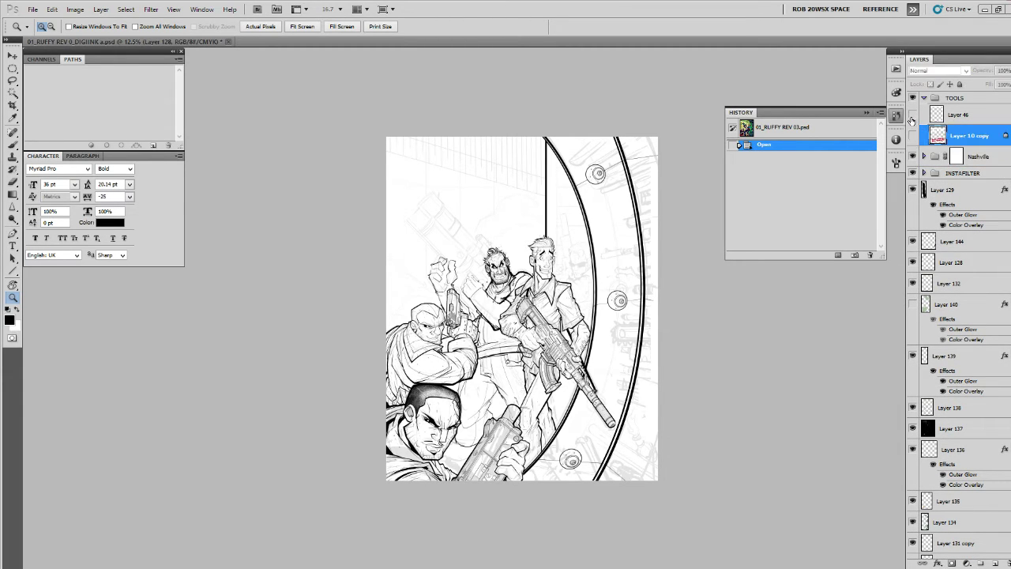
pyautogui.moveTo(952, 138); pyautogui.dragTo(485, 299)
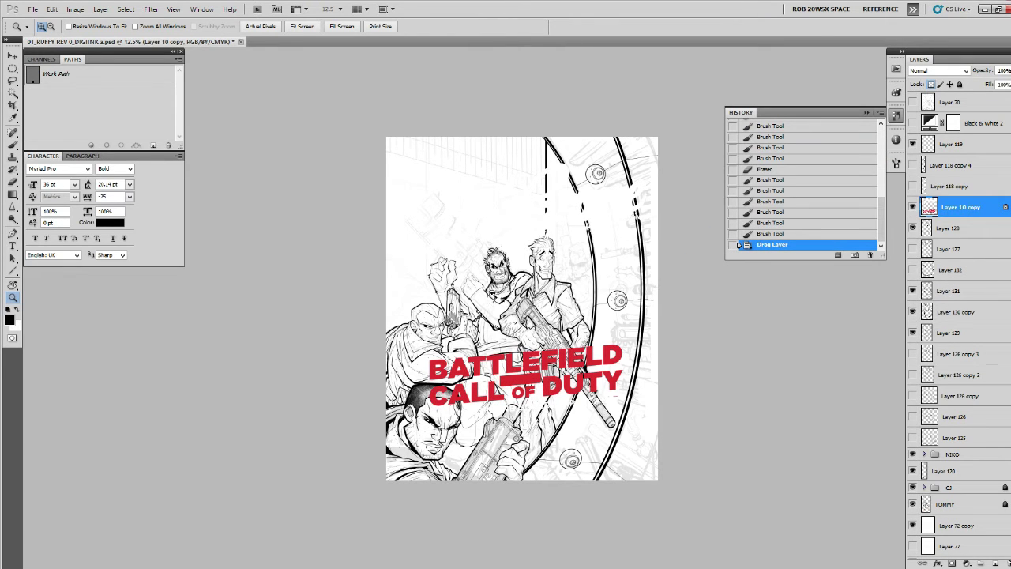
# Fill the title lettering with black and move its layer directly above the Black & White 2 adjustment layer.
pyautogui.hotkey('alt', 'BackSpace')
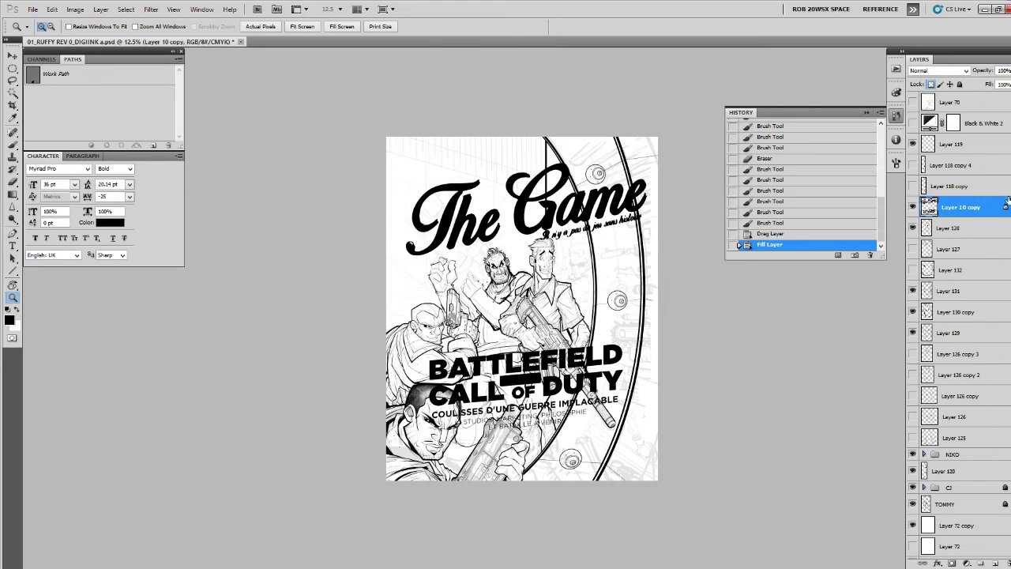
pyautogui.moveTo(987, 205); pyautogui.dragTo(983, 119)
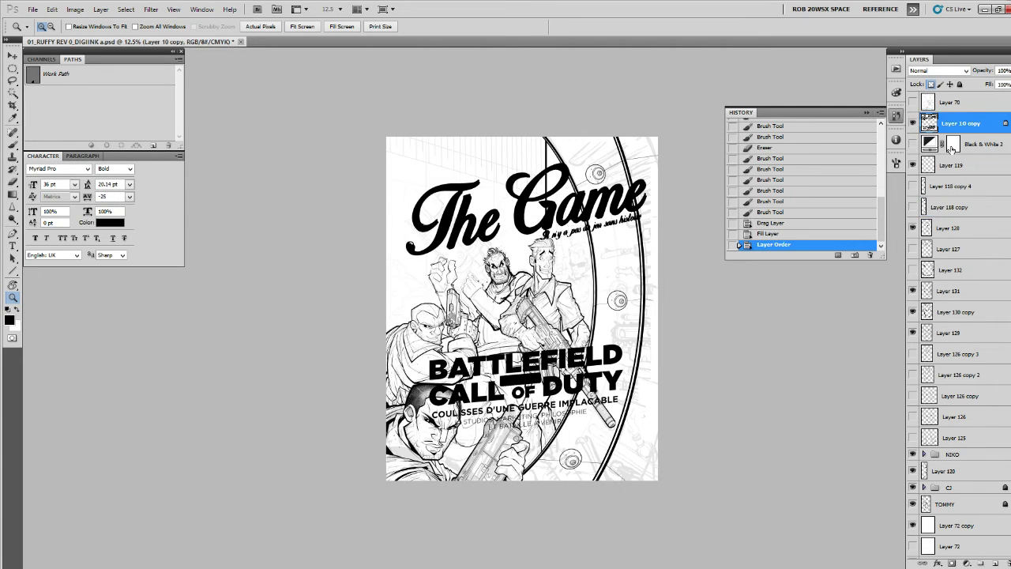
# Show the Layer 71 sketch and hide Group 5, with the title and upper figures in view at 25% zoom.
pyautogui.click(526, 300)
pyautogui.click(526, 300)
pyautogui.moveTo(531, 283); pyautogui.dragTo(567, 368)
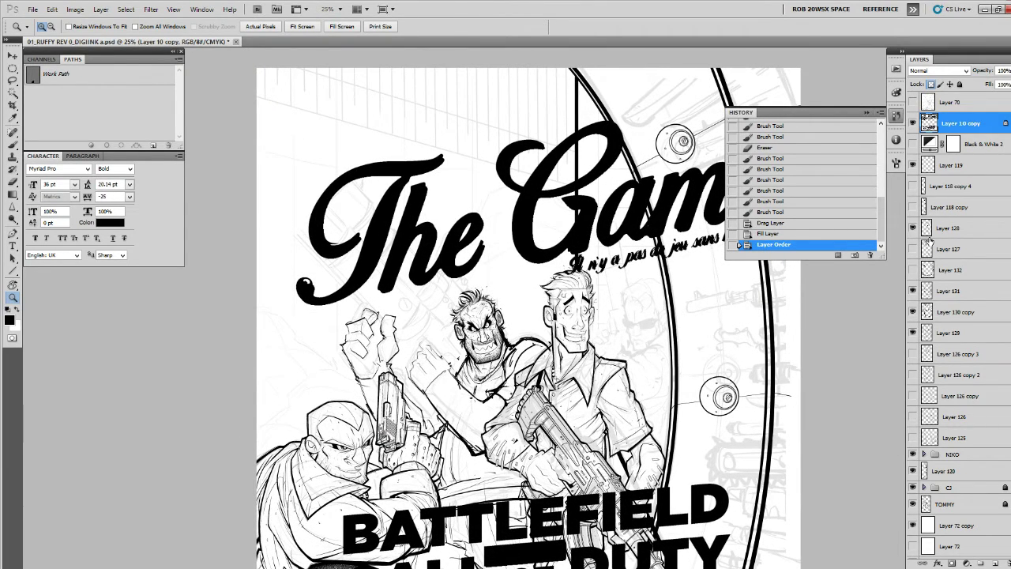
pyautogui.scroll(-3, 961, 436)
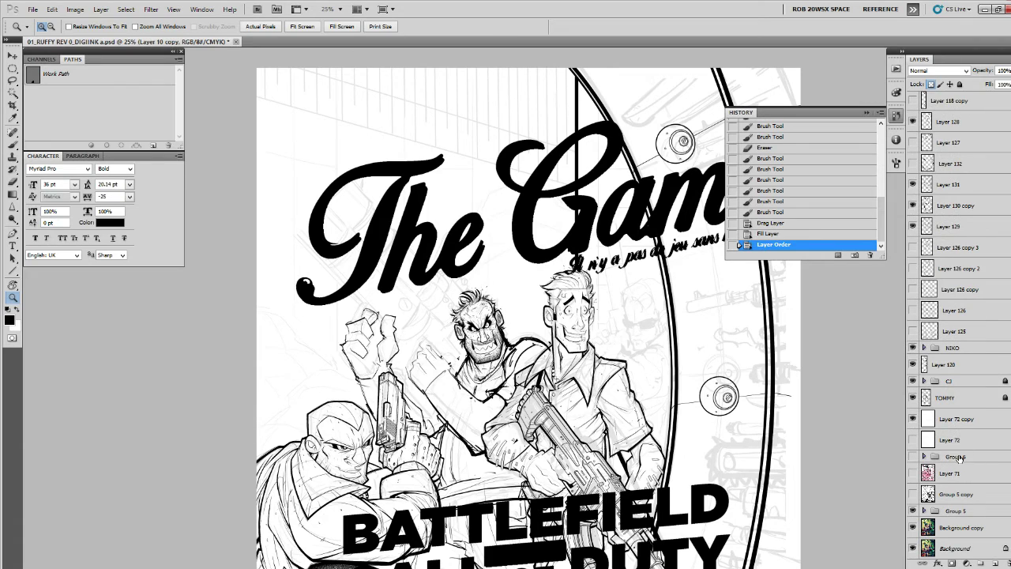
pyautogui.click(912, 474)
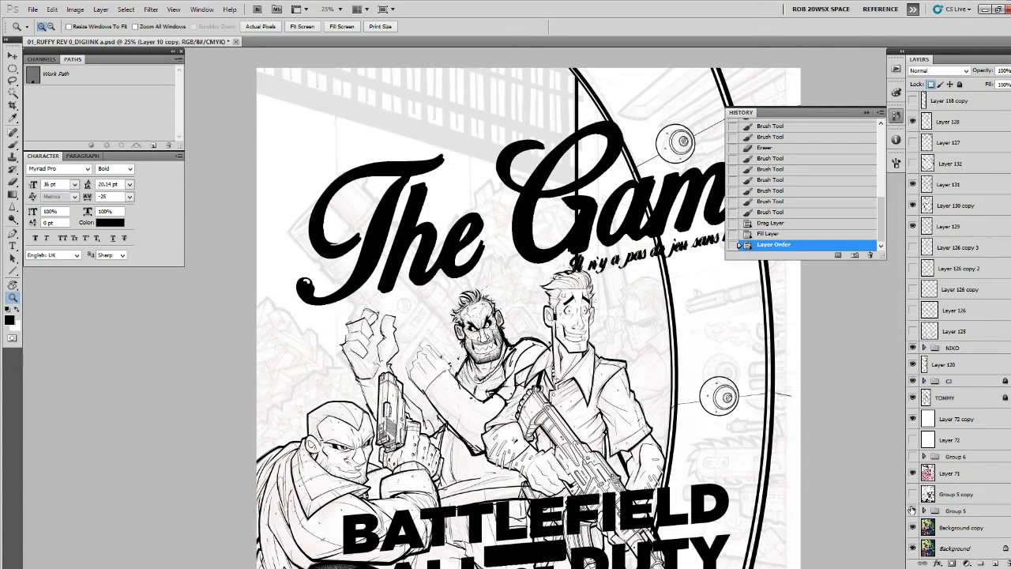
# Lasso the launcher sketch behind the bearded man on Layer 71 and copy it to a new layer.
pyautogui.click(936, 478)
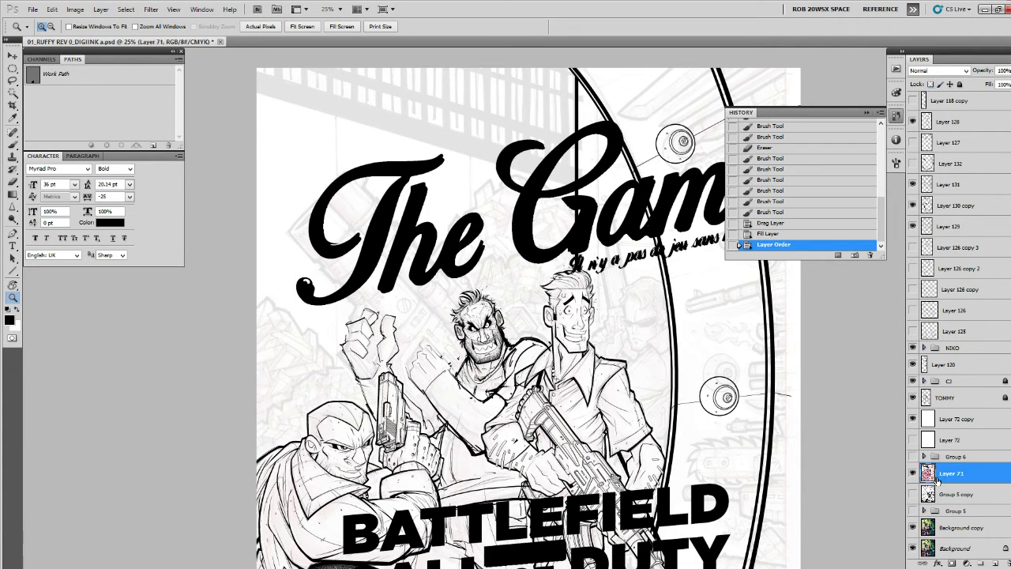
pyautogui.press('l')
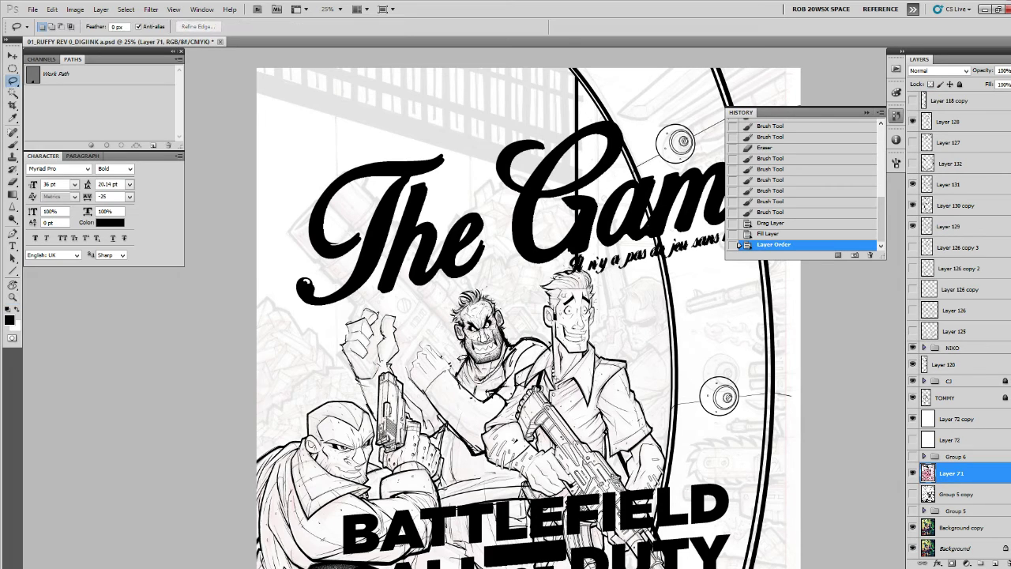
pyautogui.moveTo(422, 420); pyautogui.dragTo(399, 354)
pyautogui.moveTo(383, 340)
pyautogui.mouseDown()
pyautogui.moveTo(345, 361)
pyautogui.moveTo(363, 138)
pyautogui.moveTo(427, 180)
pyautogui.moveTo(467, 263)
pyautogui.mouseUp()
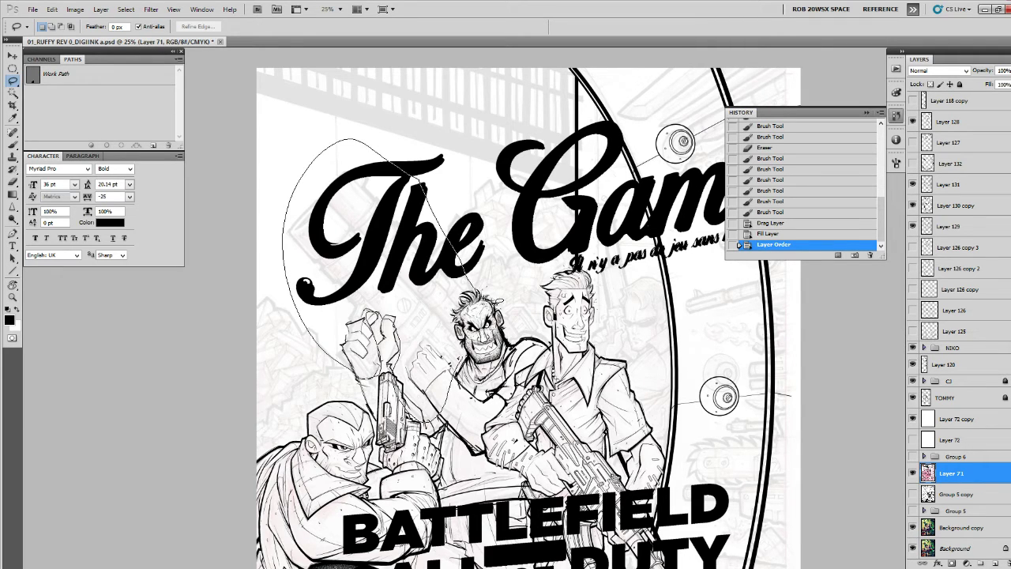
pyautogui.moveTo(542, 330); pyautogui.dragTo(542, 332)
pyautogui.hotkey('ctrl', 'j')
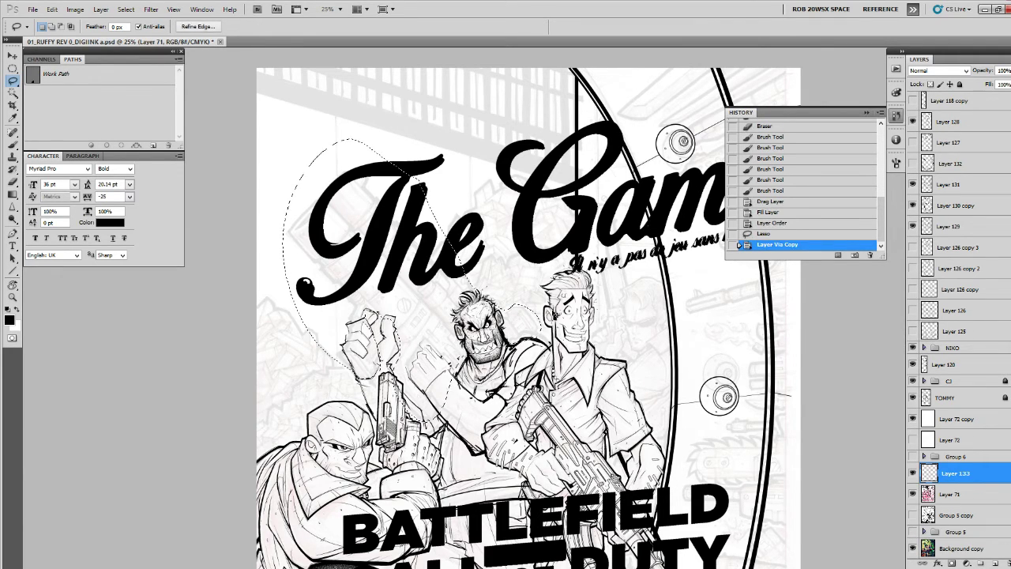
# Hide Layer 71 and transform the copied launcher sketch to about 115% width and 117% height, shifting it upward.
pyautogui.hotkey('ctrl', 't')
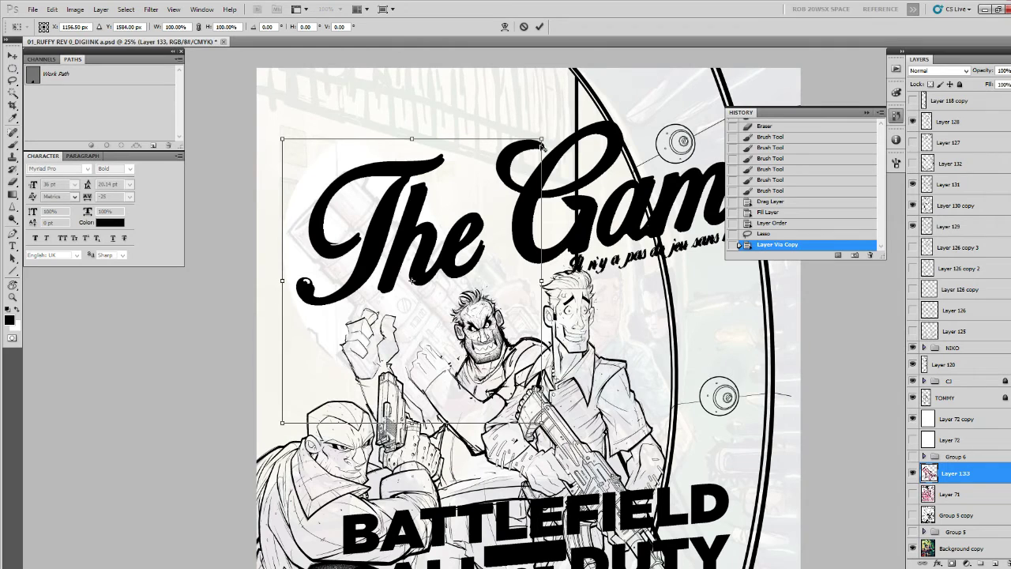
pyautogui.moveTo(541, 142); pyautogui.dragTo(554, 127)
pyautogui.moveTo(511, 228)
pyautogui.mouseDown()
pyautogui.moveTo(521, 212)
pyautogui.moveTo(519, 220)
pyautogui.mouseUp()
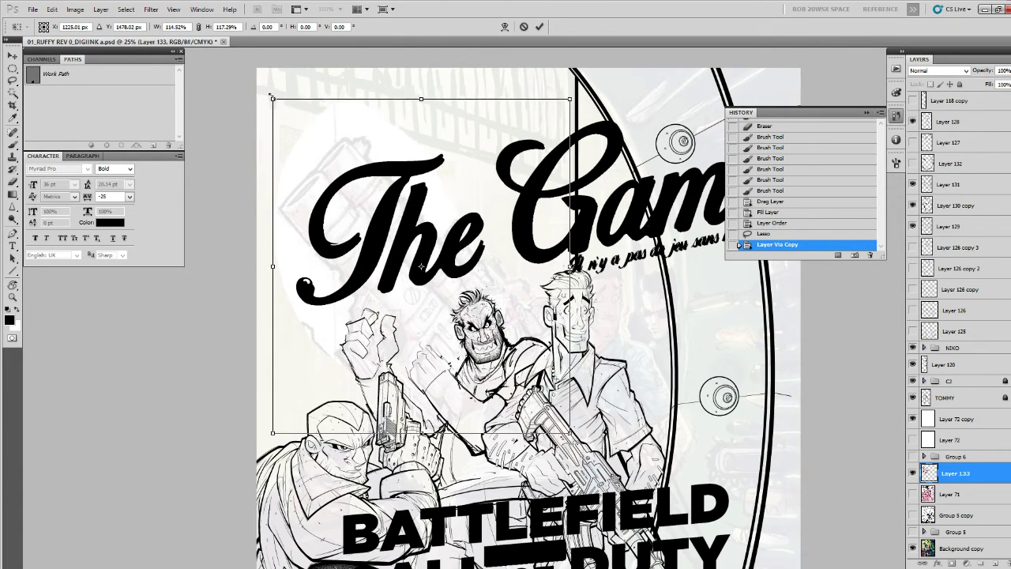
pyautogui.press('Return')
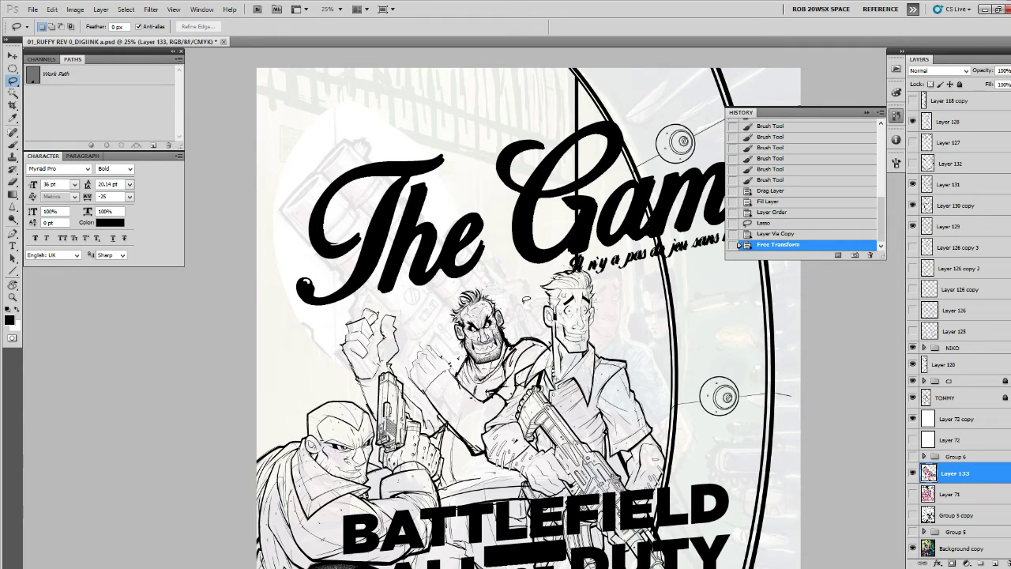
# Lasso and cut the stray sketch area between the two standing men's heads from Layer 133.
pyautogui.moveTo(521, 298)
pyautogui.mouseDown()
pyautogui.moveTo(498, 347)
pyautogui.moveTo(485, 286)
pyautogui.moveTo(521, 297)
pyautogui.moveTo(515, 336)
pyautogui.moveTo(546, 272)
pyautogui.moveTo(539, 283)
pyautogui.mouseUp()
pyautogui.hotkey('ctrl', 'x')
# Try moving a lassoed part of the launcher sketch beside the bearded man's head, undo the move and deselect.
pyautogui.press('v')
pyautogui.moveTo(538, 317); pyautogui.dragTo(537, 313)
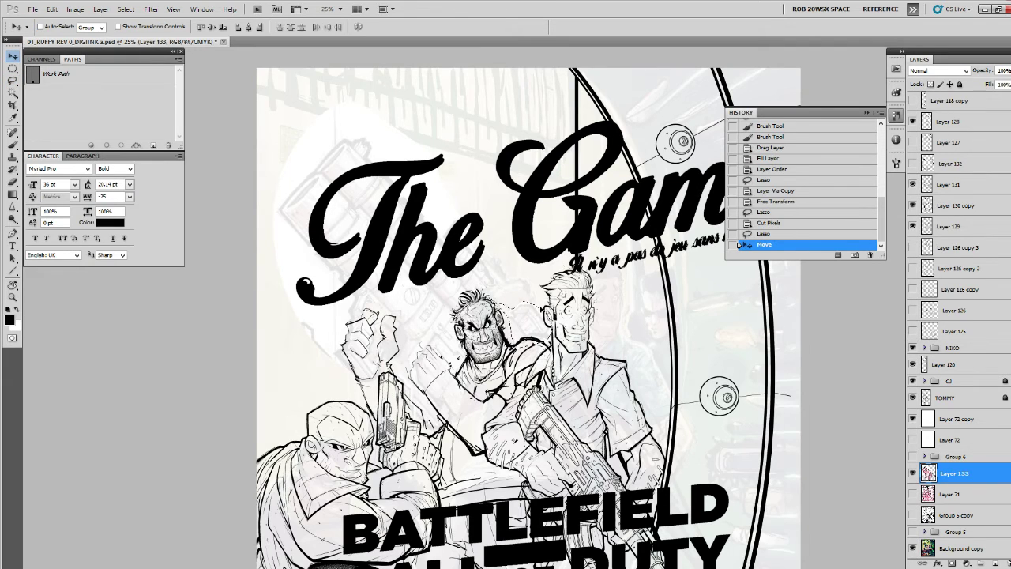
pyautogui.hotkey('ctrl', 'z')
pyautogui.hotkey('ctrl', 'd')
# Erase the excess white area around the launcher sketch on Layer 133, enlarging the eraser to 125 px.
pyautogui.press('b')
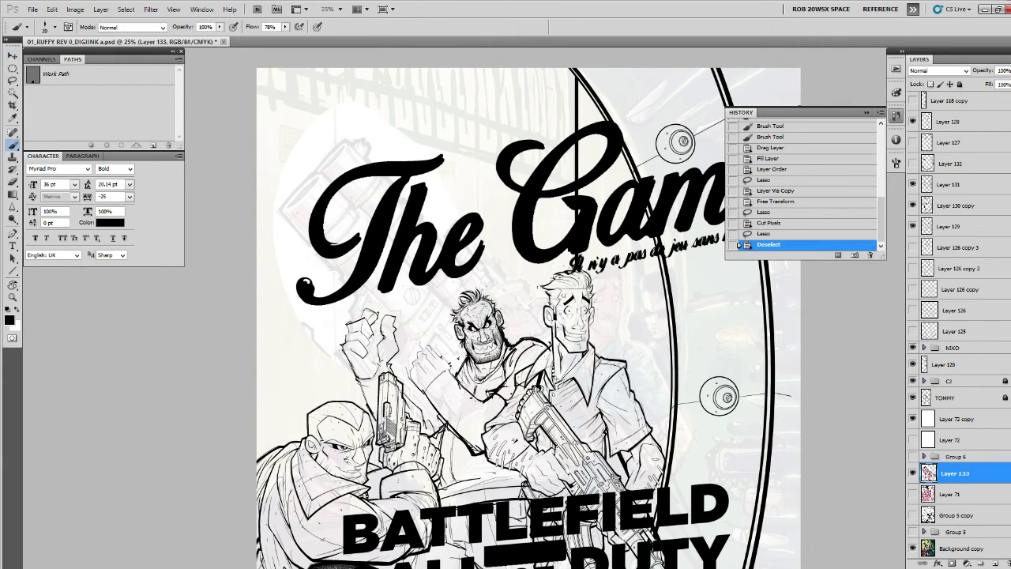
pyautogui.press('e')
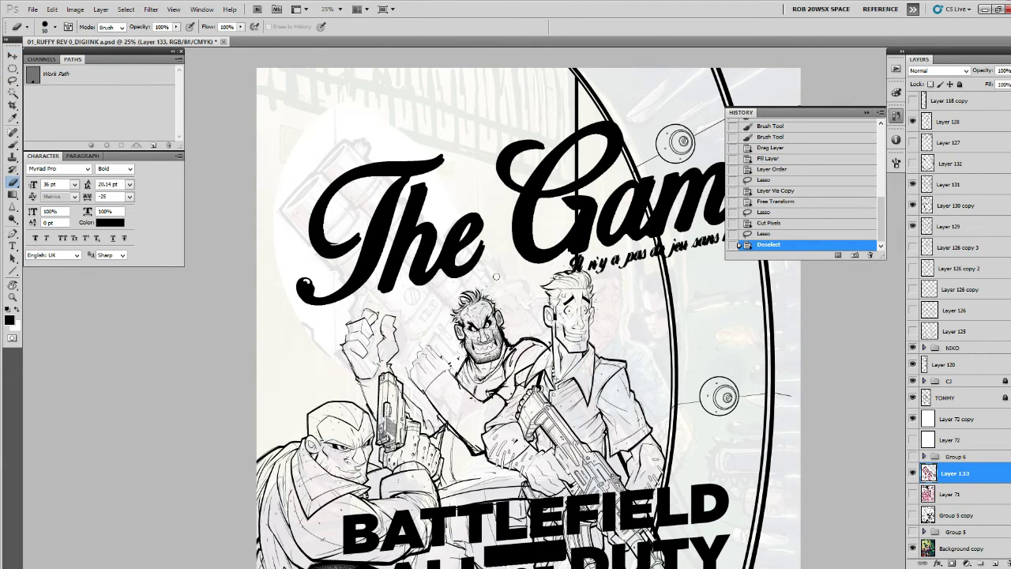
pyautogui.moveTo(496, 277); pyautogui.dragTo(488, 280)
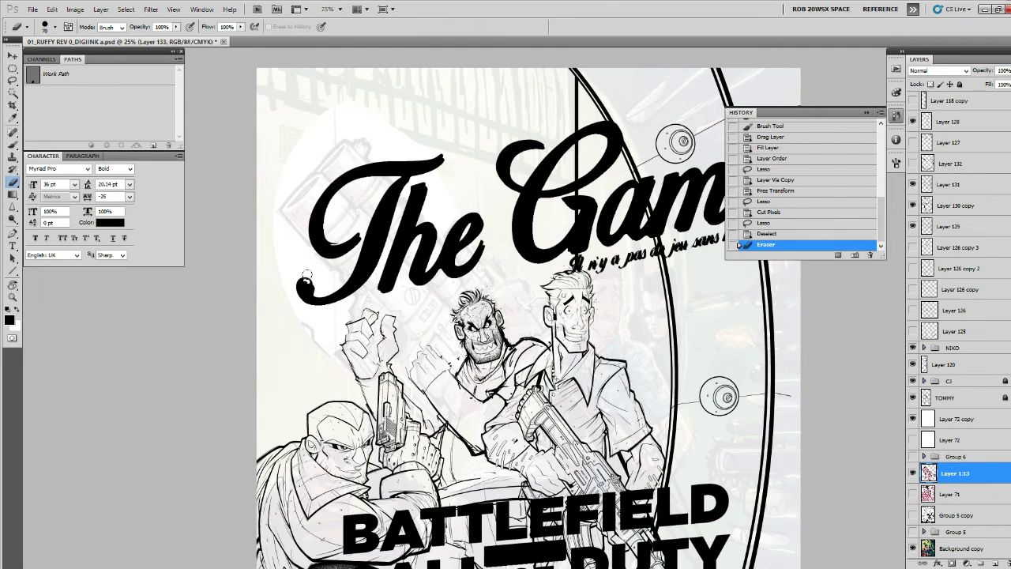
pyautogui.press(']')
pyautogui.press(']')
pyautogui.press(']')
pyautogui.press(']')
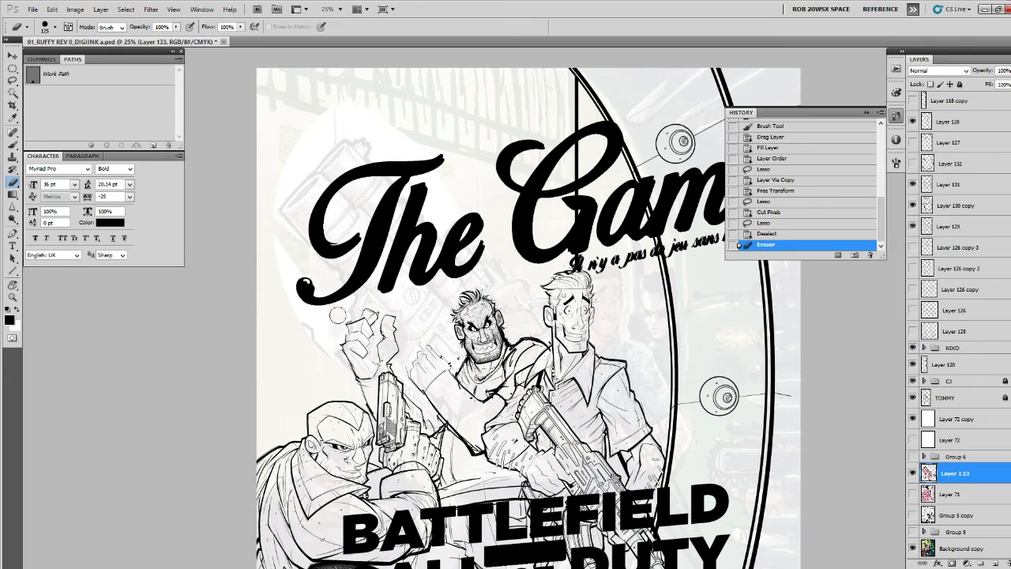
pyautogui.moveTo(338, 342)
pyautogui.mouseDown()
pyautogui.moveTo(293, 261)
pyautogui.moveTo(319, 349)
pyautogui.moveTo(287, 295)
pyautogui.moveTo(338, 373)
pyautogui.moveTo(275, 293)
pyautogui.mouseUp()
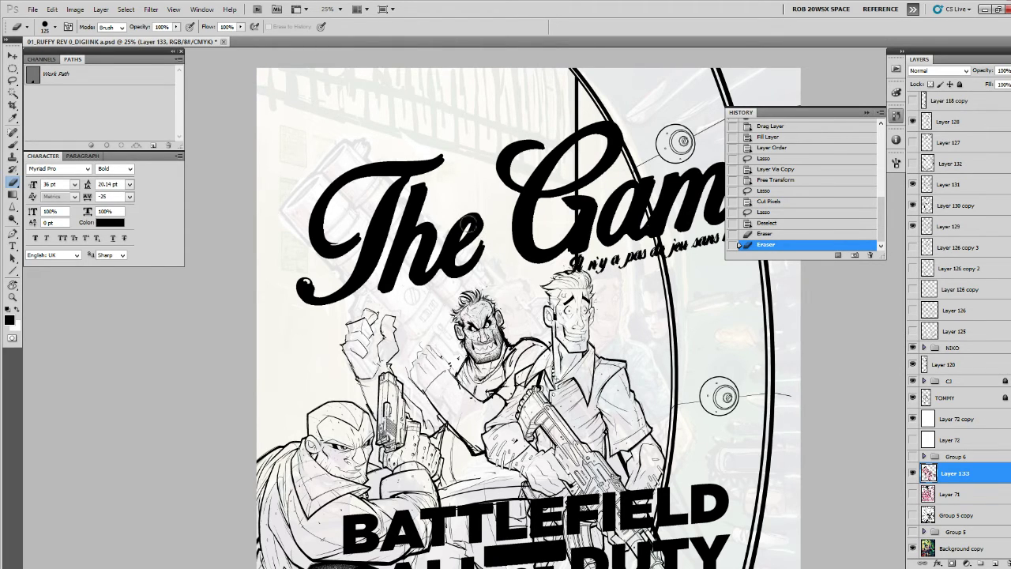
pyautogui.moveTo(469, 224); pyautogui.dragTo(476, 186)
# Toggle Layer 133 off and on to compare the enlarged launcher sketch with the underlying colour rough.
pyautogui.click(912, 475)
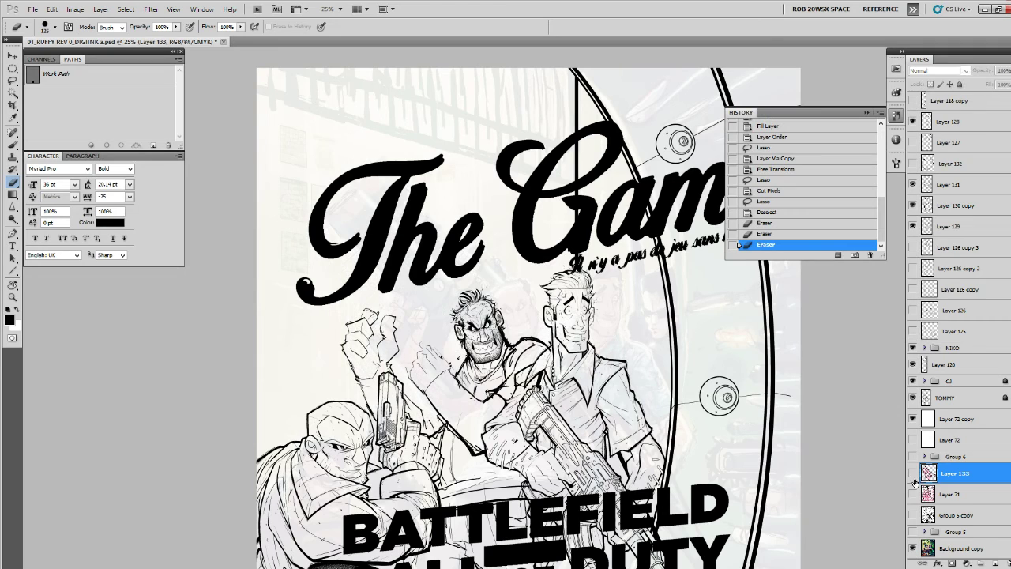
pyautogui.click(914, 477)
pyautogui.click(914, 477)
pyautogui.click(914, 483)
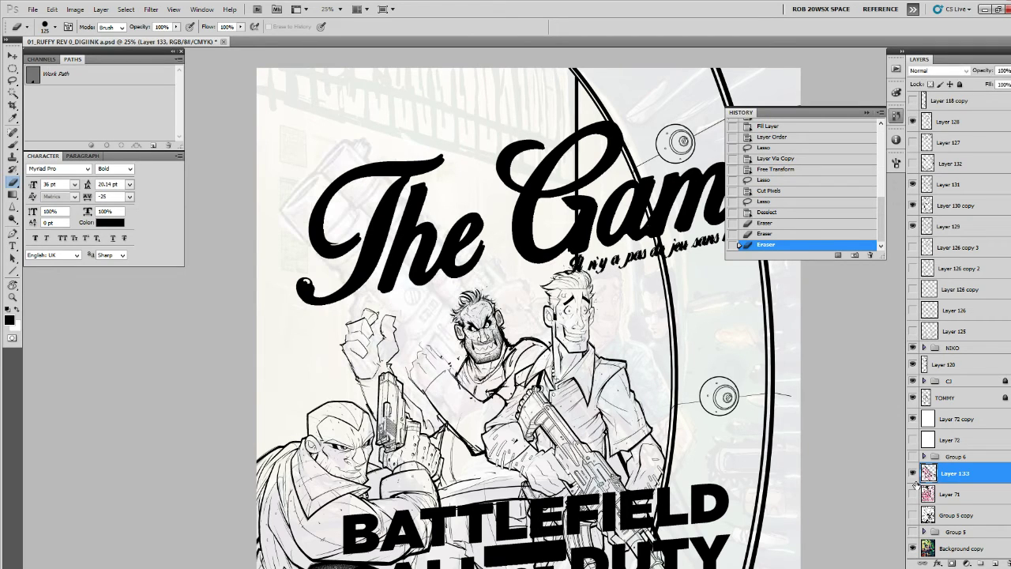
pyautogui.click(914, 483)
pyautogui.click(914, 477)
pyautogui.click(914, 482)
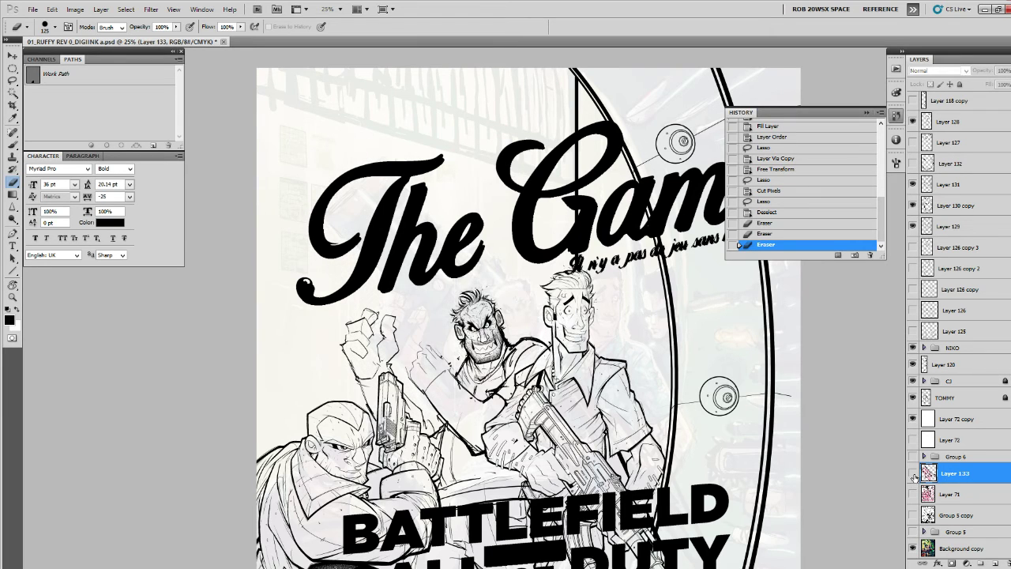
# Compare the cover with Layer 133 hidden and shown around the title and figures, and check the open 01_RUFFY REV 03.psd reference.
pyautogui.click(913, 476)
pyautogui.click(914, 476)
pyautogui.click(913, 475)
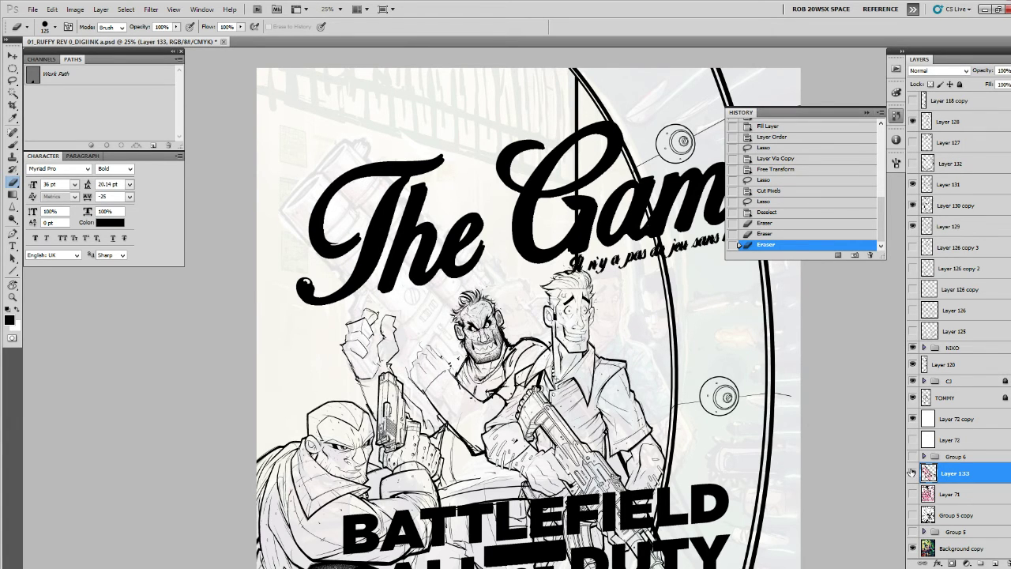
pyautogui.moveTo(824, 474); pyautogui.dragTo(819, 375)
pyautogui.click(914, 475)
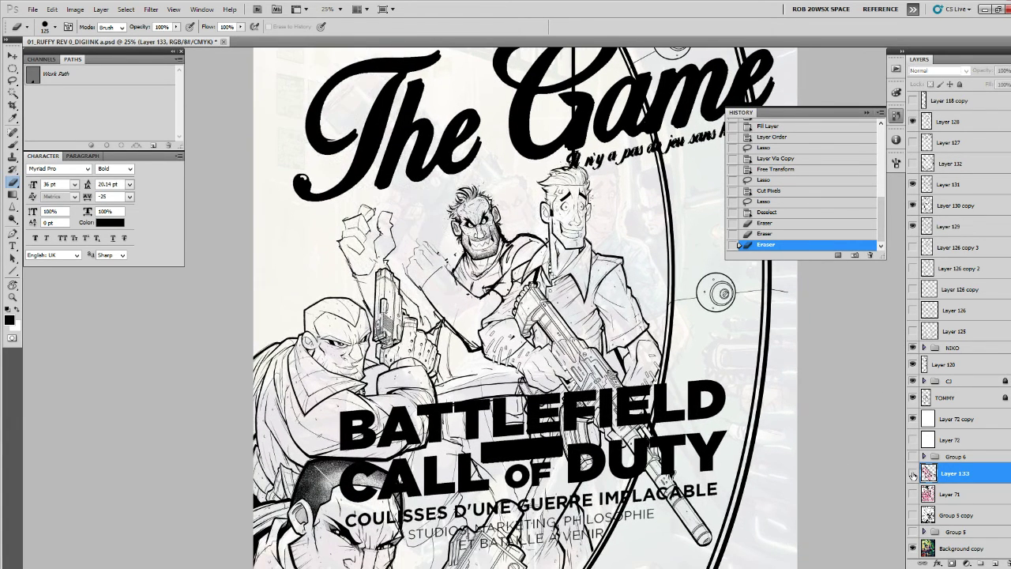
pyautogui.click(913, 475)
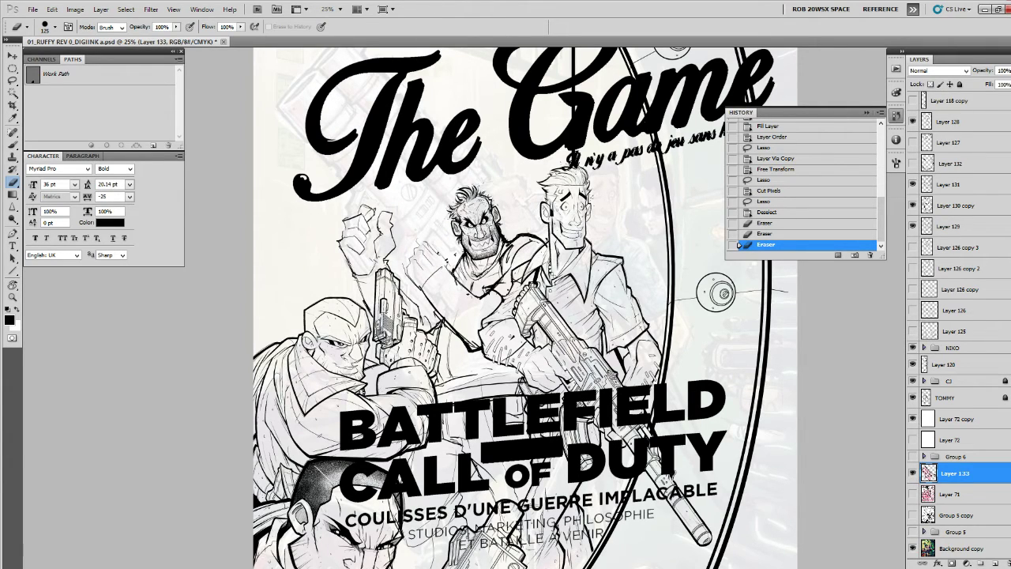
pyautogui.hotkey('ctrl', 'Tab')
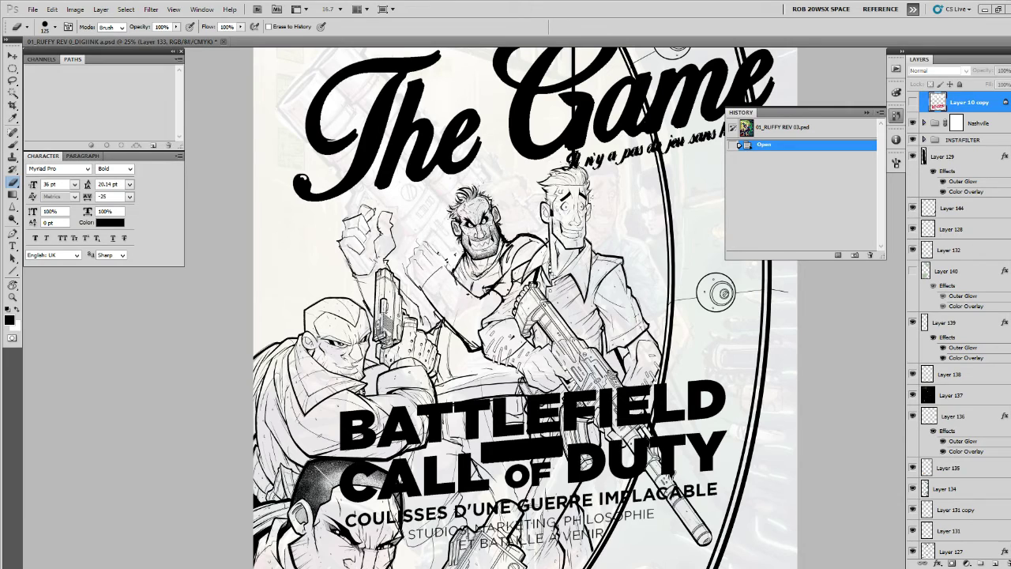
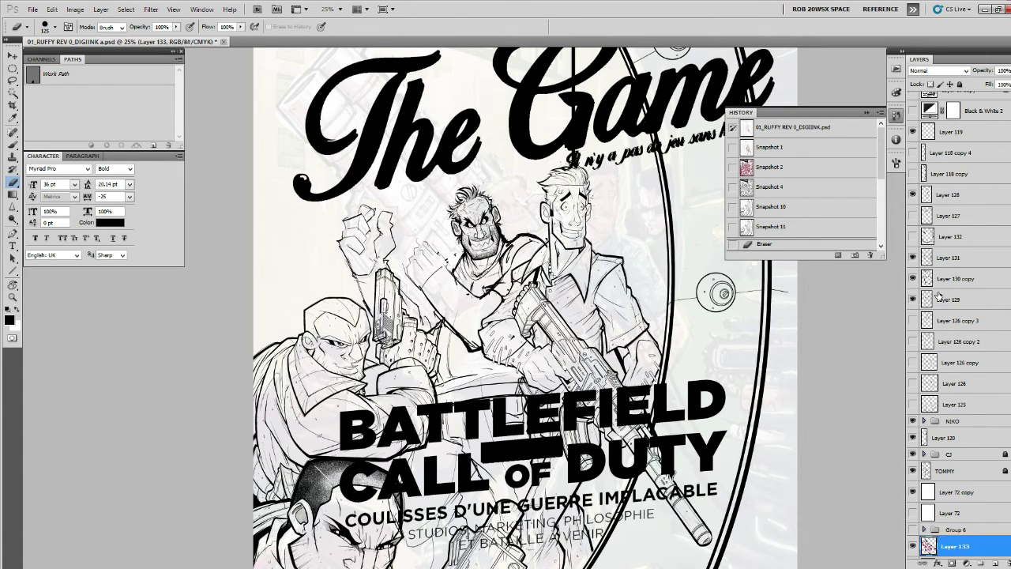
# Select the TOMMY layer and unlock it for editing.
pyautogui.click(950, 469)
pyautogui.click(959, 84)
pyautogui.press('z')
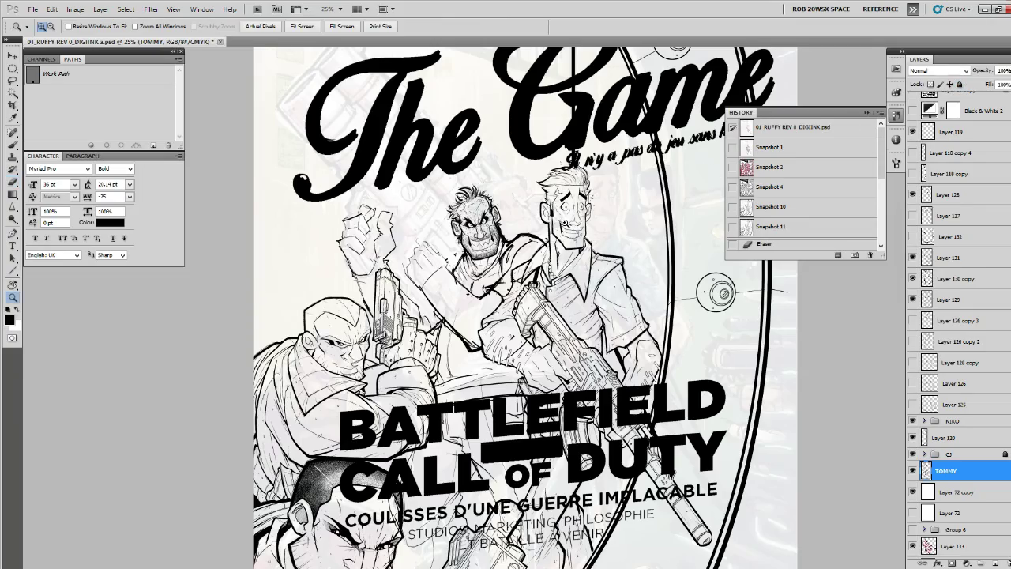
pyautogui.click(564, 222)
pyautogui.click(563, 222)
pyautogui.click(564, 222)
pyautogui.doubleClick(563, 220)
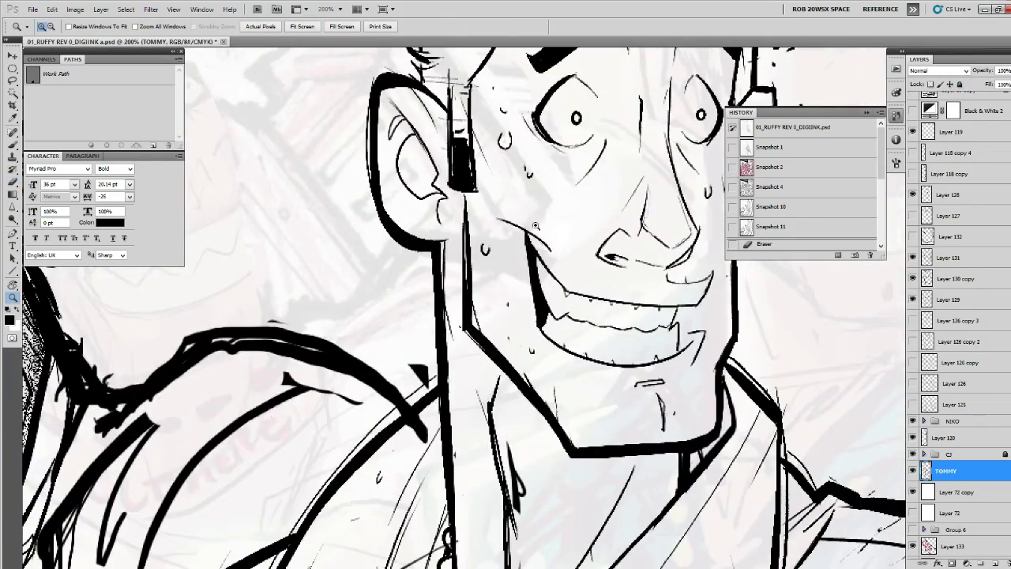
pyautogui.keyDown('alt'); pyautogui.click(444, 140); pyautogui.keyUp('alt')
pyautogui.keyDown('alt'); pyautogui.click(443, 141); pyautogui.keyUp('alt')
pyautogui.keyDown('alt'); pyautogui.click(444, 141); pyautogui.keyUp('alt')
pyautogui.moveTo(444, 129); pyautogui.dragTo(447, 178)
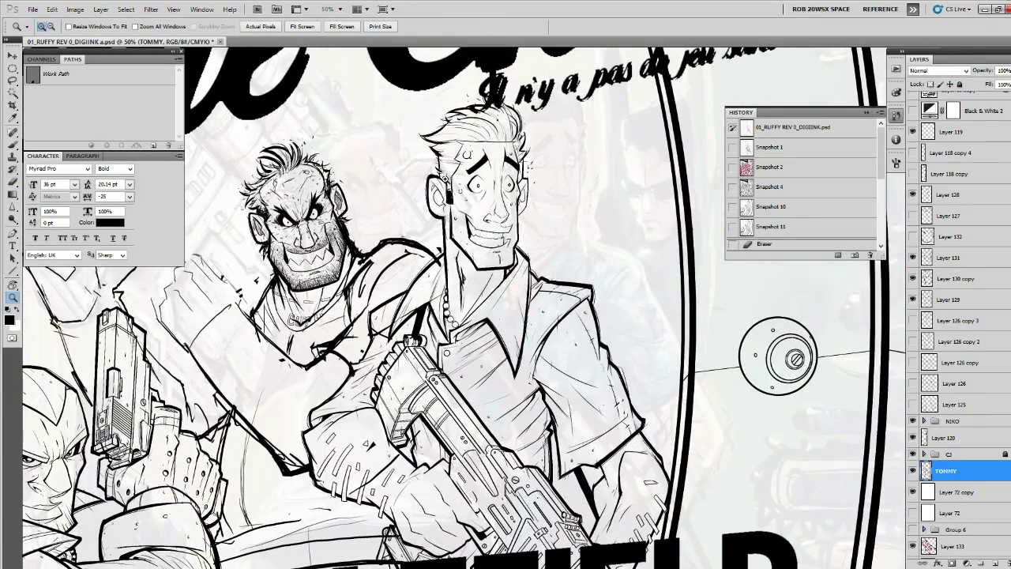
# Lasso the blond man's ear, back hair and neck line, skew the selection horizontally about -1.18° with Free Transform, and deselect.
pyautogui.press('l')
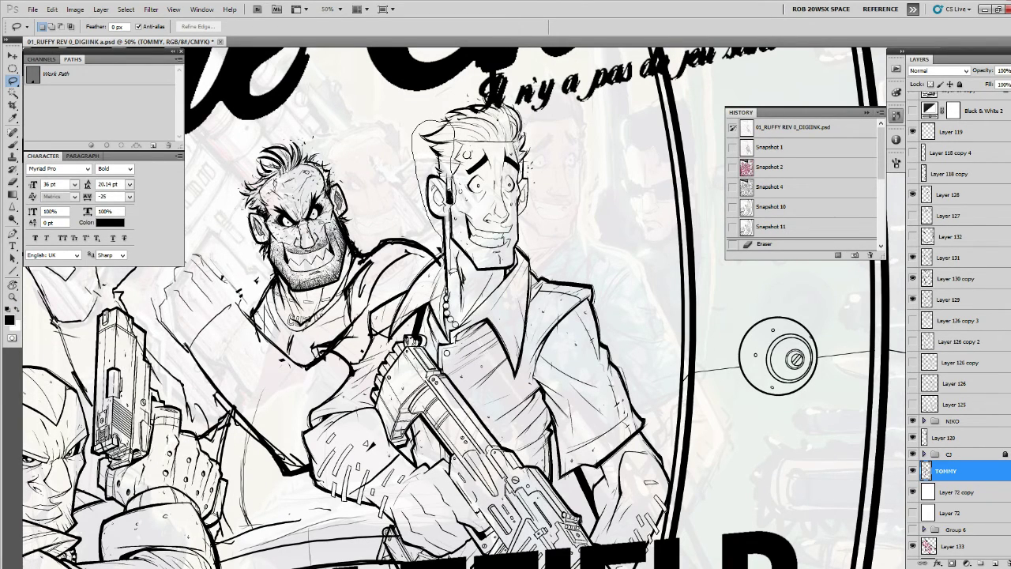
pyautogui.hotkey('ctrl', 't')
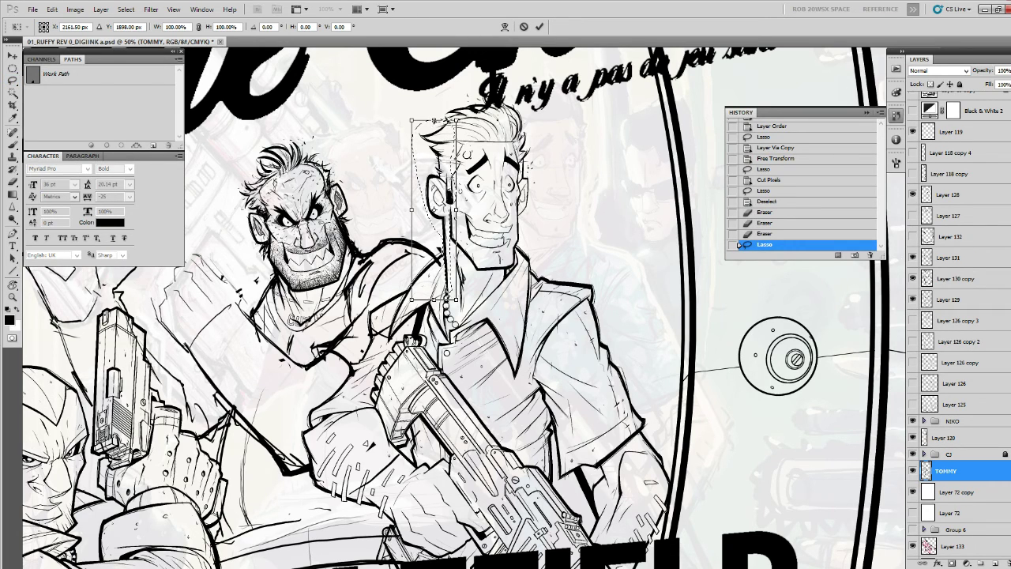
pyautogui.moveTo(434, 121); pyautogui.dragTo(438, 119)
pyautogui.press('Return')
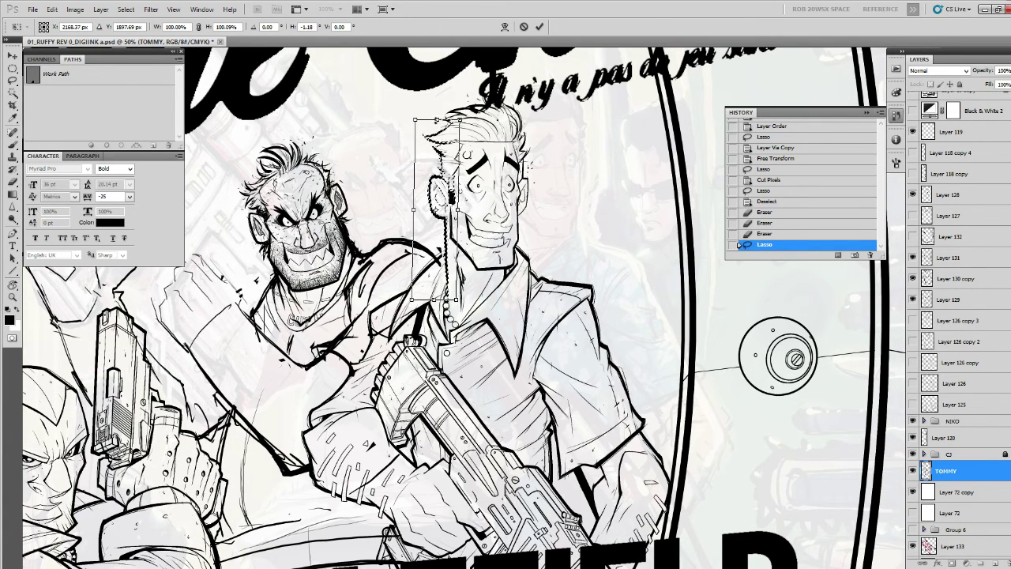
pyautogui.press('Return')
pyautogui.hotkey('ctrl', 'd')
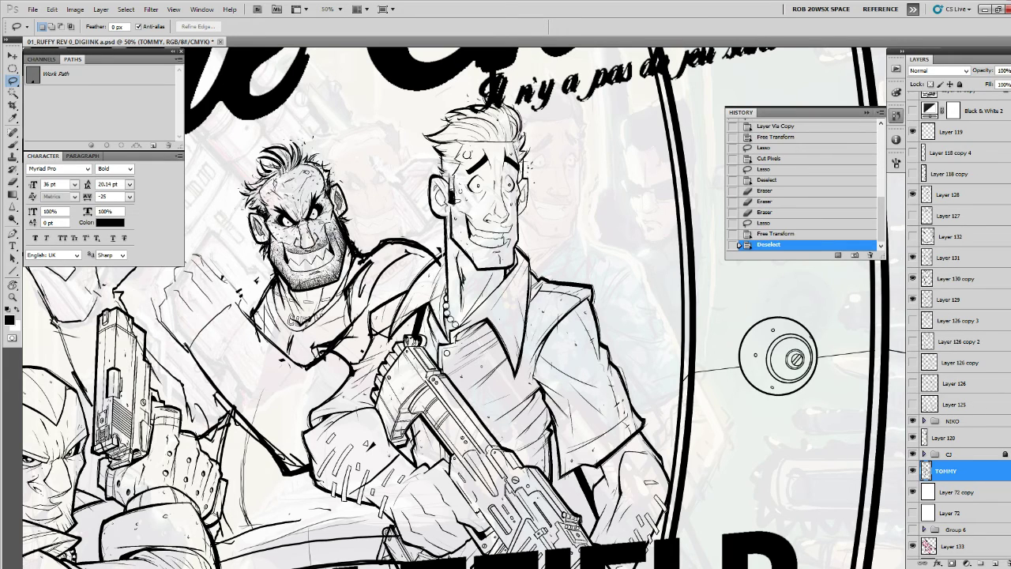
# Lasso the blond man's jaw area below the ear, transform it to about 110% width and 89% height, and deselect.
pyautogui.moveTo(452, 207)
pyautogui.mouseDown()
pyautogui.moveTo(475, 264)
pyautogui.moveTo(453, 208)
pyautogui.moveTo(463, 209)
pyautogui.moveTo(446, 241)
pyautogui.mouseUp()
pyautogui.hotkey('ctrl', 't')
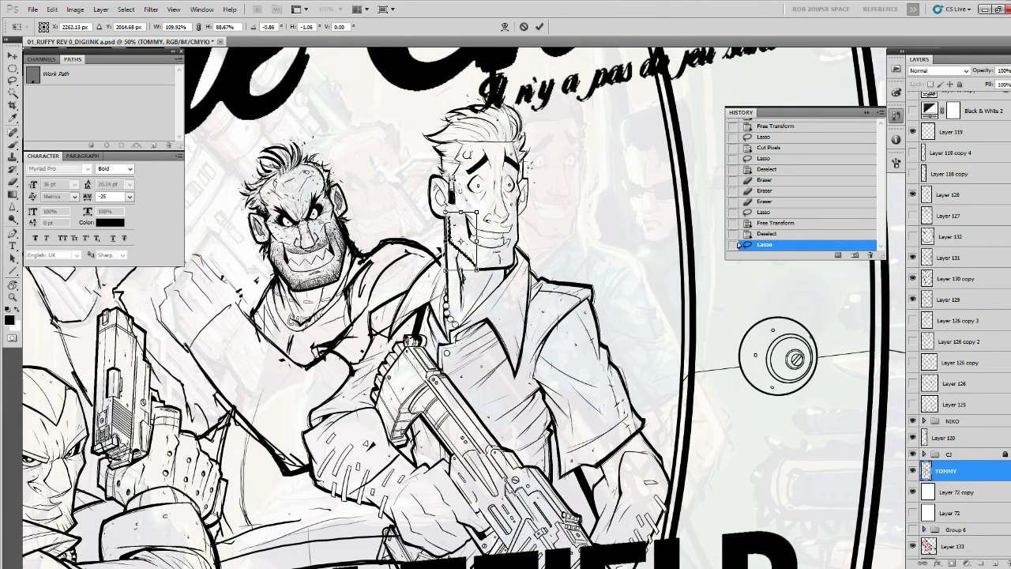
pyautogui.press('Return')
pyautogui.hotkey('ctrl', 'd')
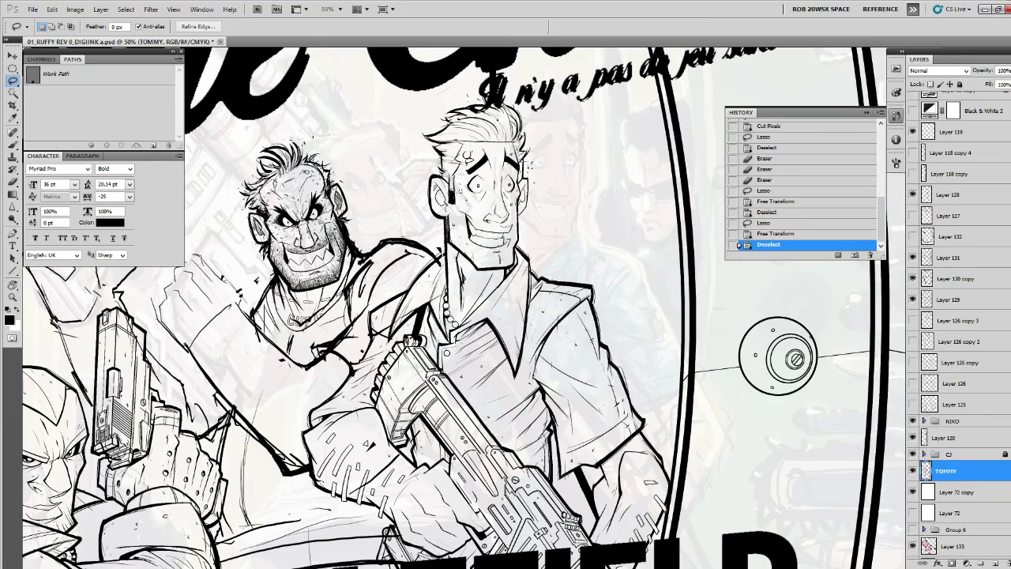
# Toggle Layer 130 copy, Layer 131, Layer 129 and Layer 128 one by one to identify which artwork each holds.
pyautogui.moveTo(469, 163); pyautogui.dragTo(532, 169)
pyautogui.press('z')
pyautogui.keyDown('alt'); pyautogui.click(522, 181); pyautogui.keyUp('alt')
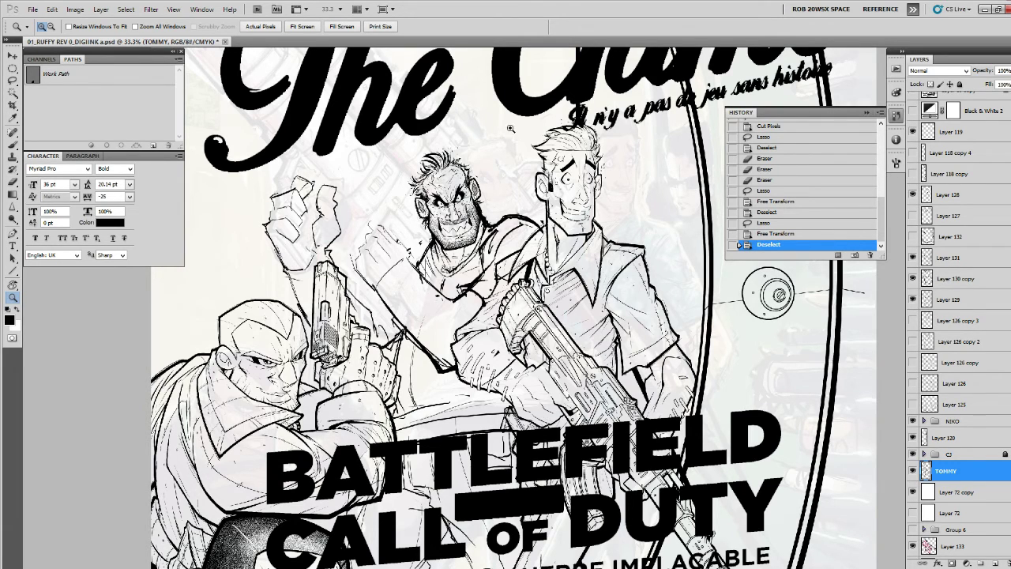
pyautogui.click(912, 278)
pyautogui.click(912, 278)
pyautogui.click(913, 259)
pyautogui.click(913, 259)
pyautogui.click(922, 257)
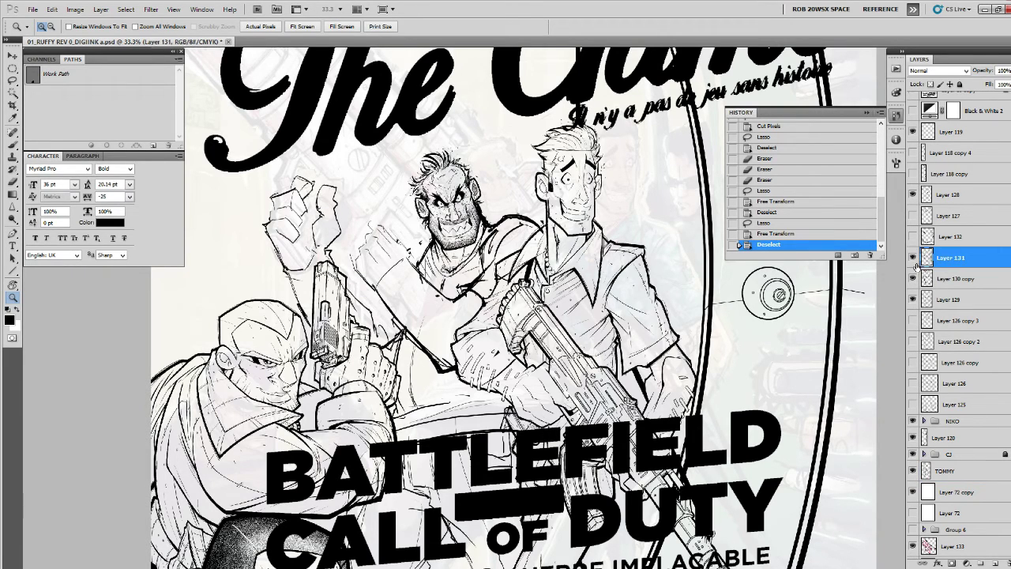
pyautogui.click(913, 299)
pyautogui.click(912, 299)
pyautogui.click(913, 195)
pyautogui.click(913, 195)
# Move Layer 133 above Layer 72 copy and erase the launcher sketch where it overlaps the bearded man's face, hand and arm.
pyautogui.moveTo(935, 543)
pyautogui.mouseDown()
pyautogui.moveTo(932, 420)
pyautogui.moveTo(935, 485)
pyautogui.mouseUp()
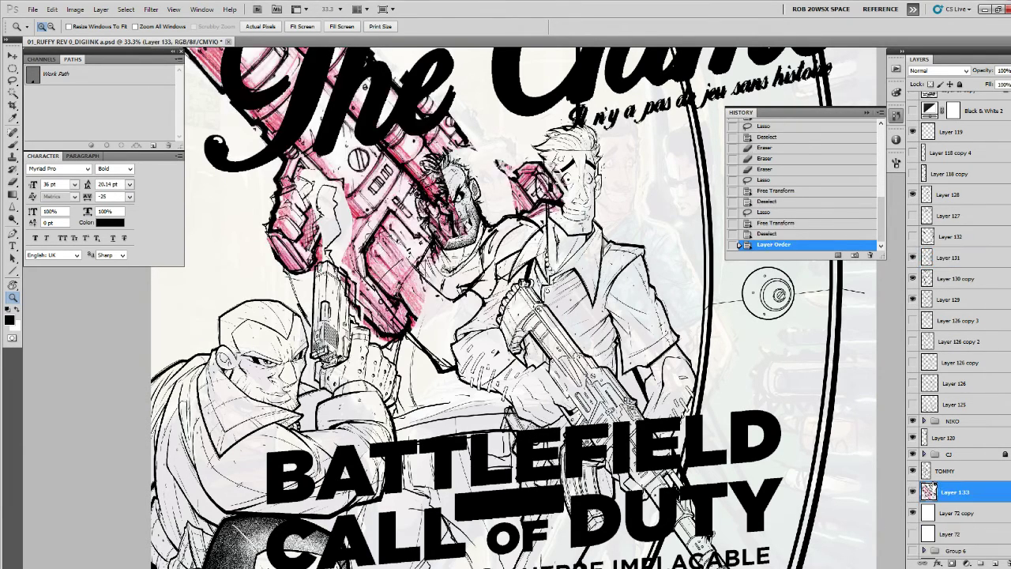
pyautogui.press('e')
pyautogui.moveTo(442, 168)
pyautogui.mouseDown()
pyautogui.moveTo(452, 237)
pyautogui.moveTo(420, 287)
pyautogui.moveTo(423, 310)
pyautogui.moveTo(404, 302)
pyautogui.moveTo(417, 322)
pyautogui.mouseUp()
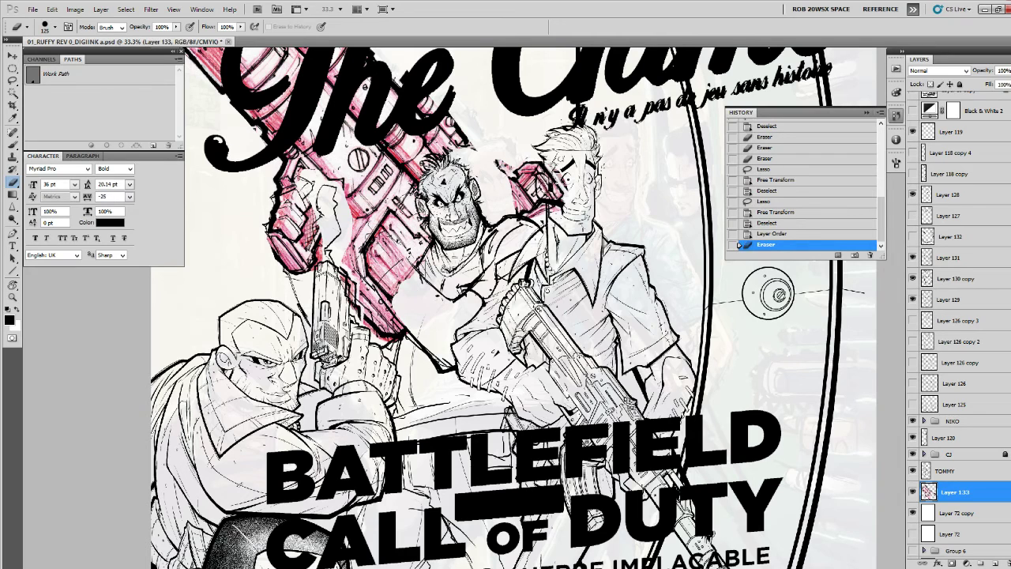
pyautogui.moveTo(391, 288)
pyautogui.mouseDown()
pyautogui.moveTo(387, 238)
pyautogui.moveTo(374, 229)
pyautogui.moveTo(384, 322)
pyautogui.mouseUp()
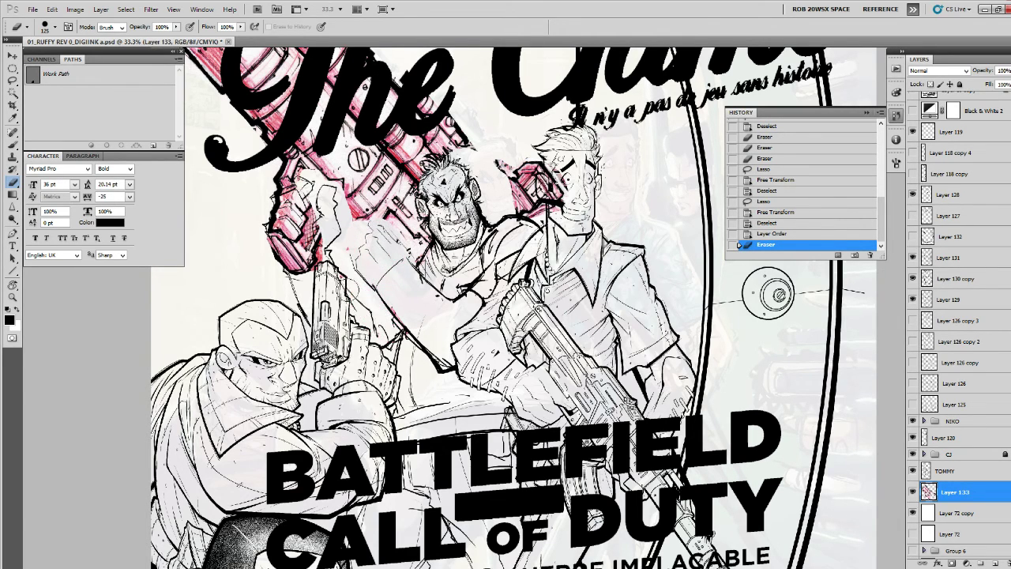
pyautogui.moveTo(366, 274)
pyautogui.mouseDown()
pyautogui.moveTo(431, 368)
pyautogui.moveTo(382, 294)
pyautogui.moveTo(348, 272)
pyautogui.moveTo(355, 260)
pyautogui.moveTo(355, 364)
pyautogui.moveTo(365, 295)
pyautogui.moveTo(377, 288)
pyautogui.moveTo(405, 328)
pyautogui.mouseUp()
pyautogui.moveTo(513, 198)
pyautogui.mouseDown()
pyautogui.moveTo(447, 195)
pyautogui.moveTo(498, 214)
pyautogui.mouseUp()
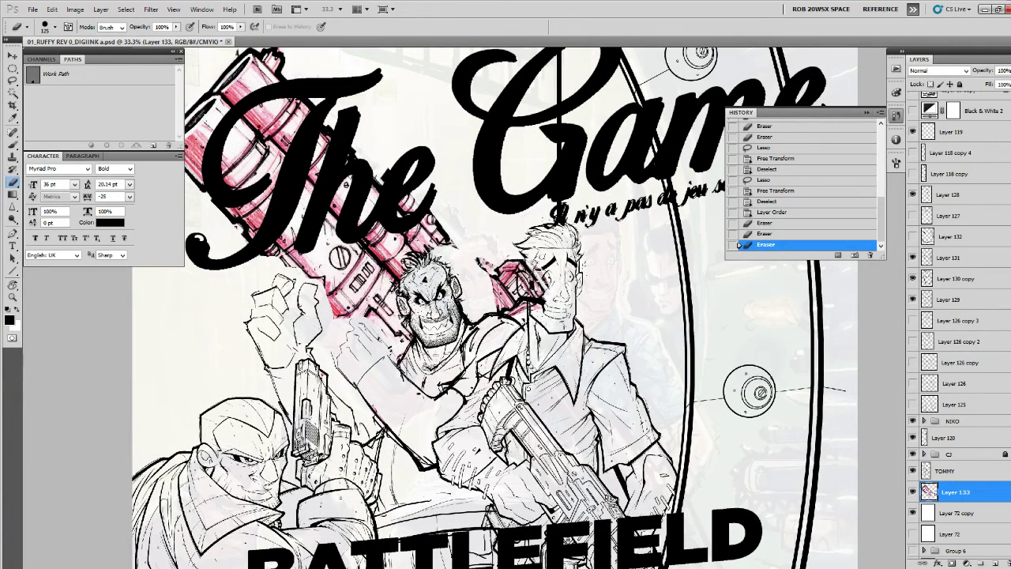
# Lasso the launcher's rear piece, move it off the blond man's face toward the bearded man, and deselect.
pyautogui.press('l')
pyautogui.moveTo(548, 265)
pyautogui.mouseDown()
pyautogui.moveTo(556, 306)
pyautogui.moveTo(499, 216)
pyautogui.moveTo(537, 284)
pyautogui.moveTo(520, 284)
pyautogui.mouseUp()
pyautogui.press('v')
pyautogui.hotkey('ctrl', 'd')
# Erase the stray sketch marks along the launcher's upper edge and around its rear piece on Layer 133.
pyautogui.press('e')
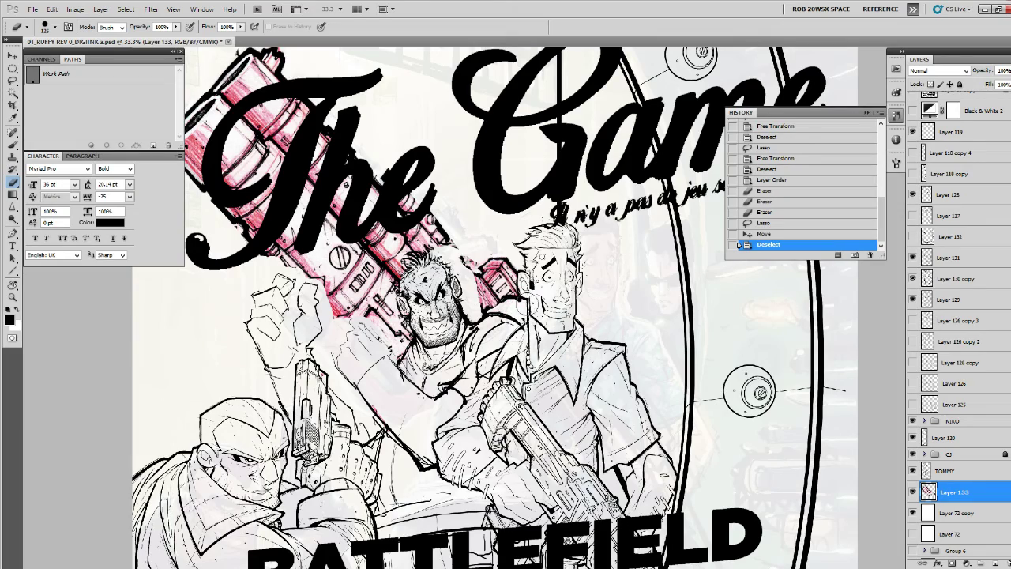
pyautogui.moveTo(443, 221); pyautogui.dragTo(435, 217)
pyautogui.moveTo(435, 217); pyautogui.dragTo(480, 274)
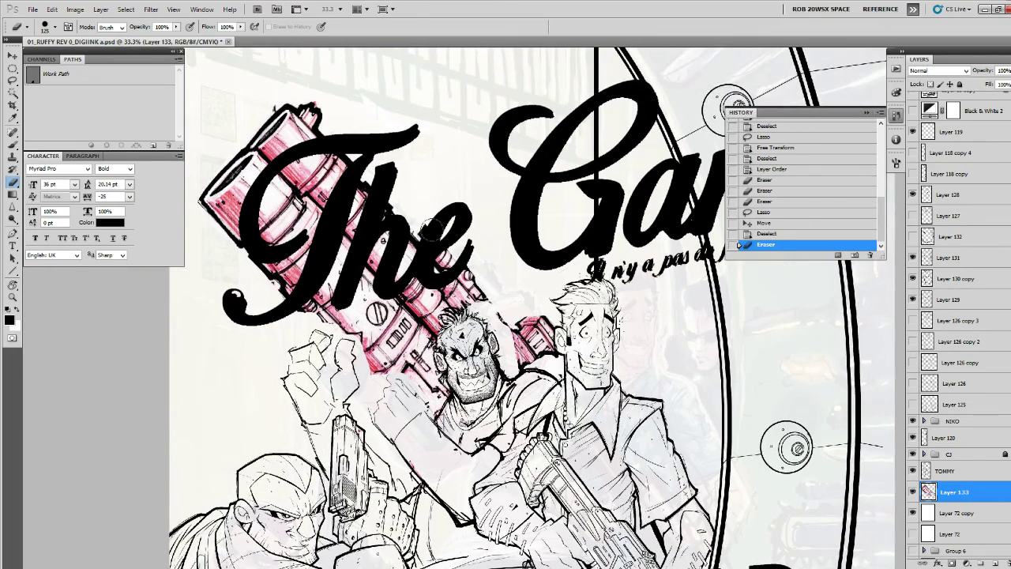
pyautogui.moveTo(432, 230)
pyautogui.mouseDown()
pyautogui.moveTo(417, 225)
pyautogui.moveTo(422, 214)
pyautogui.mouseUp()
pyautogui.moveTo(421, 214); pyautogui.dragTo(463, 276)
pyautogui.moveTo(439, 232); pyautogui.dragTo(425, 198)
pyautogui.moveTo(538, 338); pyautogui.dragTo(481, 237)
pyautogui.moveTo(464, 293)
pyautogui.mouseDown()
pyautogui.moveTo(426, 299)
pyautogui.moveTo(453, 341)
pyautogui.mouseUp()
# Adjust the launcher sketch slightly with Free Transform and move Layer 133 back below Layer 72 copy.
pyautogui.press('z')
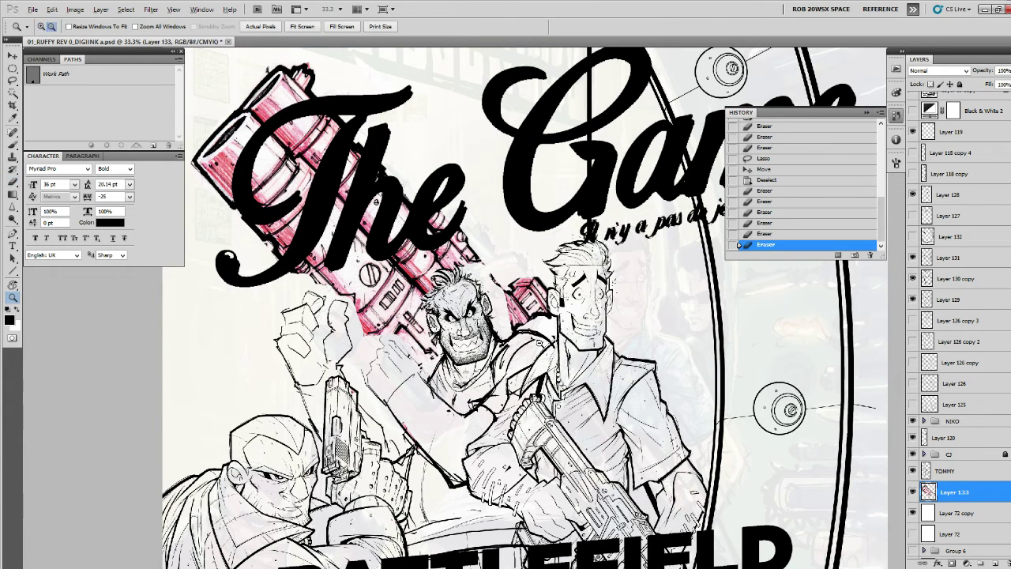
pyautogui.keyDown('alt'); pyautogui.click(542, 345); pyautogui.keyUp('alt')
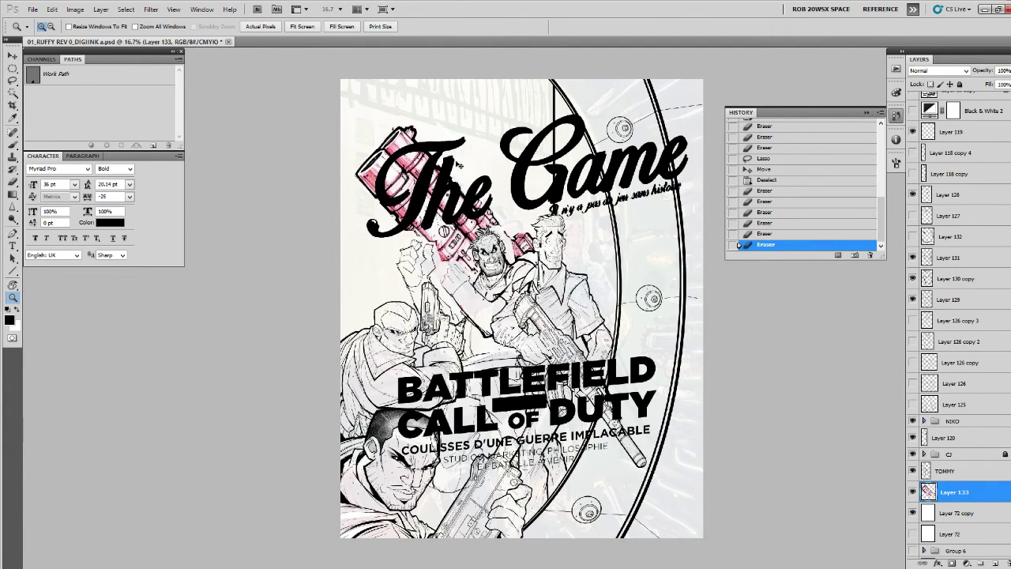
pyautogui.hotkey('ctrl', 't')
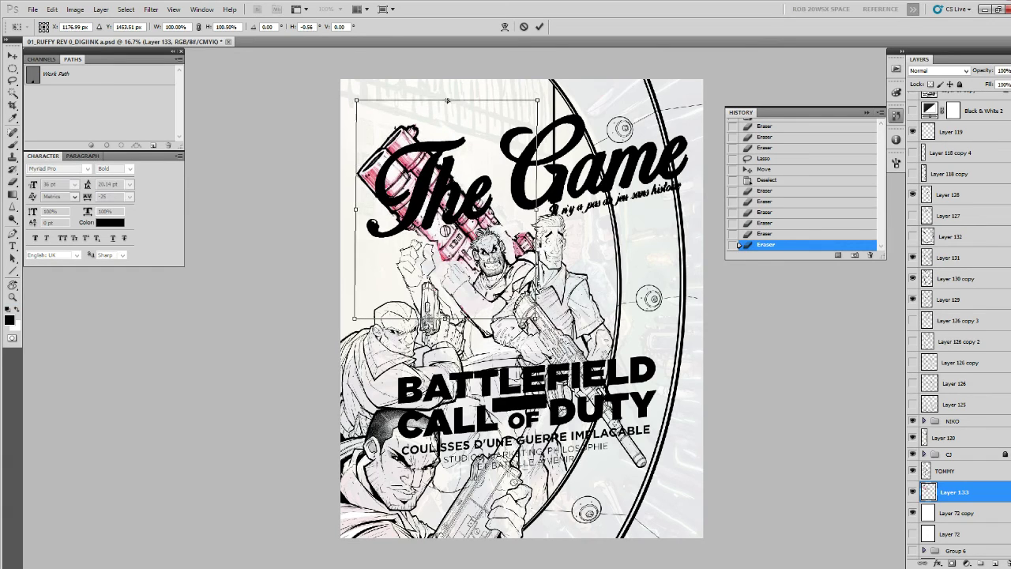
pyautogui.press('Escape')
pyautogui.press('z')
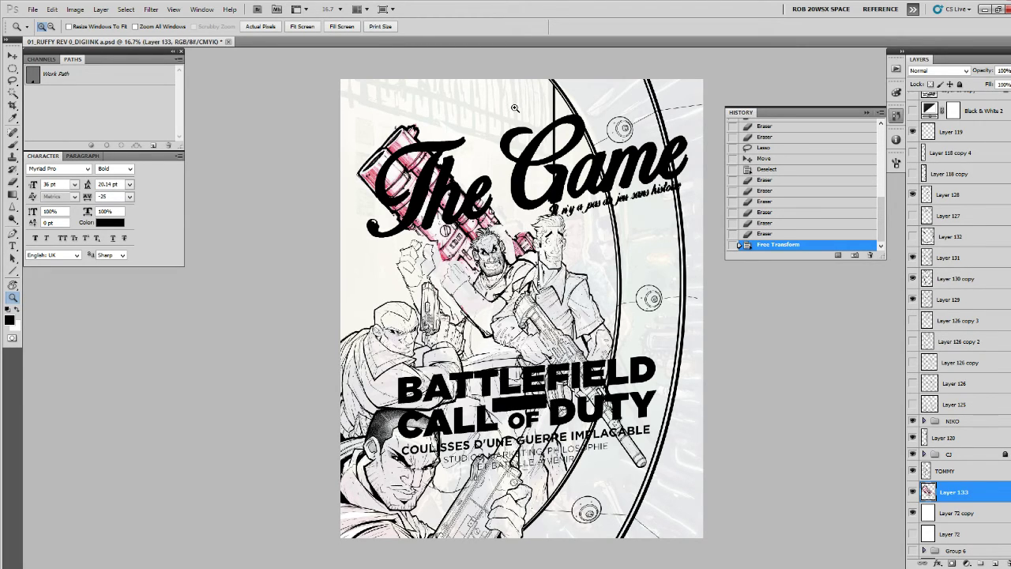
pyautogui.moveTo(952, 491); pyautogui.dragTo(952, 518)
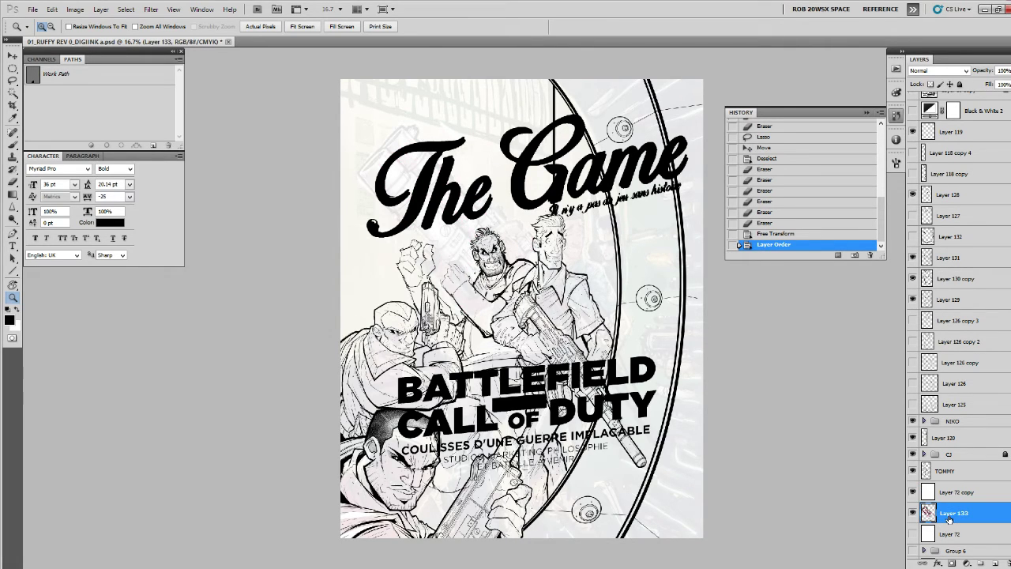
# Check the bearded man's artwork layers, then group Layer 131, Layer 130 copy and Layer 129.
pyautogui.click(913, 279)
pyautogui.click(914, 279)
pyautogui.click(914, 259)
pyautogui.click(913, 259)
pyautogui.click(913, 259)
pyautogui.click(934, 261)
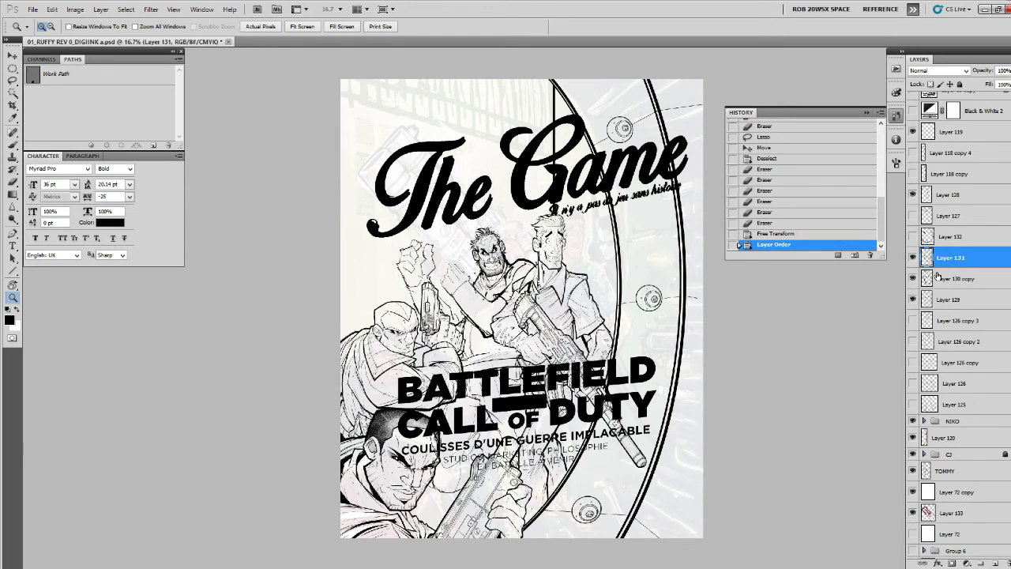
pyautogui.click(913, 299)
pyautogui.click(914, 299)
pyautogui.keyDown('shift'); pyautogui.click(930, 299); pyautogui.keyUp('shift')
pyautogui.hotkey('ctrl', 'g')
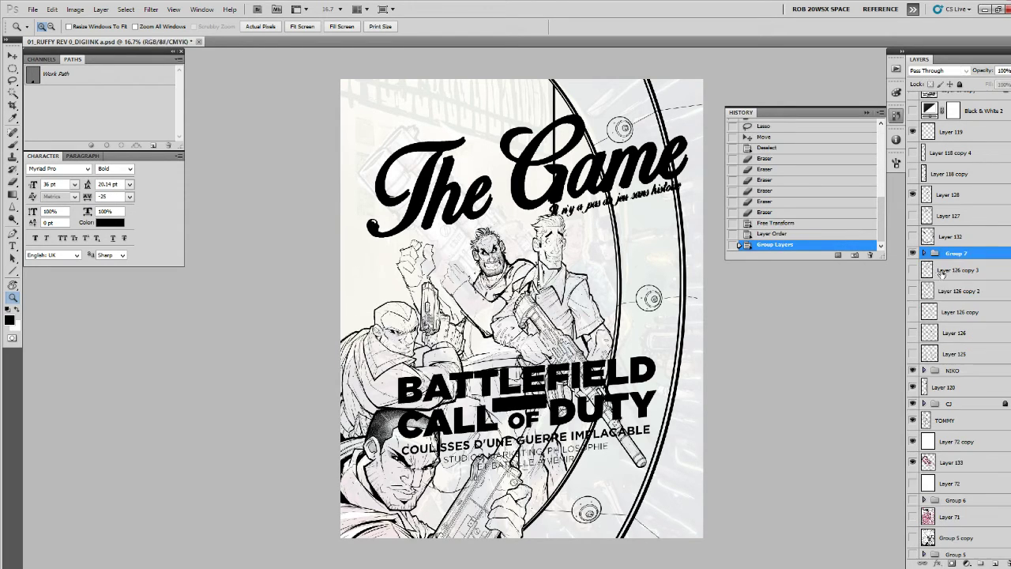
# Duplicate the bearded man's layer group and merge the duplicate into a single layer.
pyautogui.moveTo(962, 256); pyautogui.dragTo(995, 562)
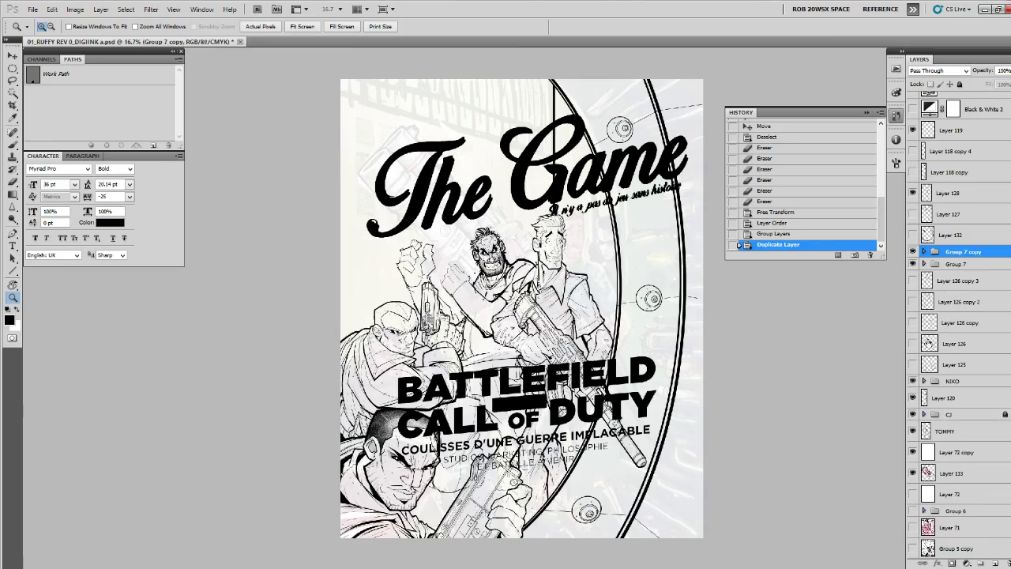
pyautogui.hotkey('ctrl', 'e')
# Darken the bearded man's sideburns and jaw edge below both ears with short brush strokes on Group 7 copy.
pyautogui.click(486, 262)
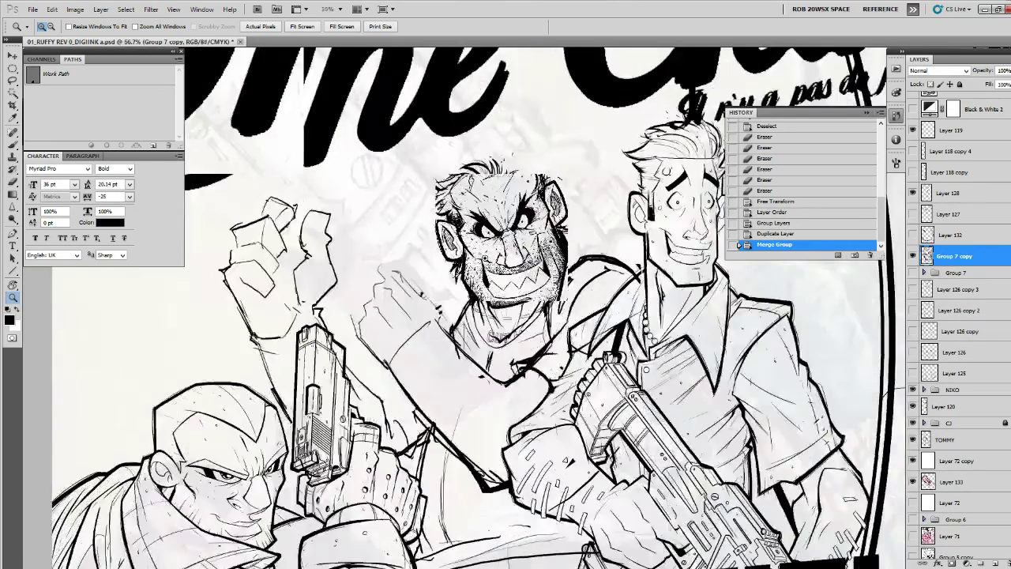
pyautogui.click(484, 262)
pyautogui.press('b')
pyautogui.moveTo(481, 297); pyautogui.dragTo(449, 295)
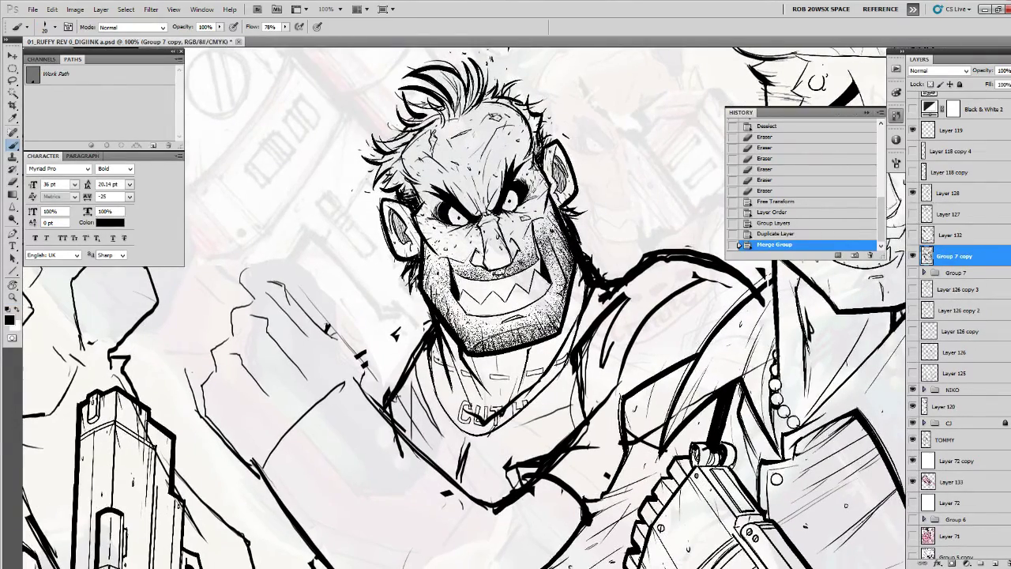
pyautogui.click(421, 292)
pyautogui.click(420, 294)
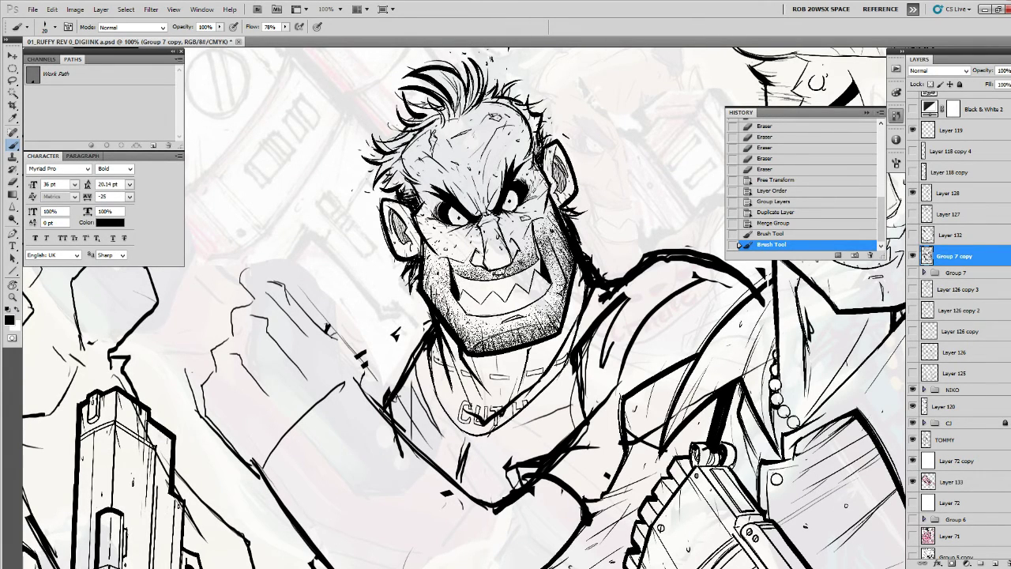
pyautogui.moveTo(416, 273); pyautogui.dragTo(414, 259)
pyautogui.moveTo(414, 239)
pyautogui.mouseDown()
pyautogui.moveTo(411, 227)
pyautogui.moveTo(425, 287)
pyautogui.mouseUp()
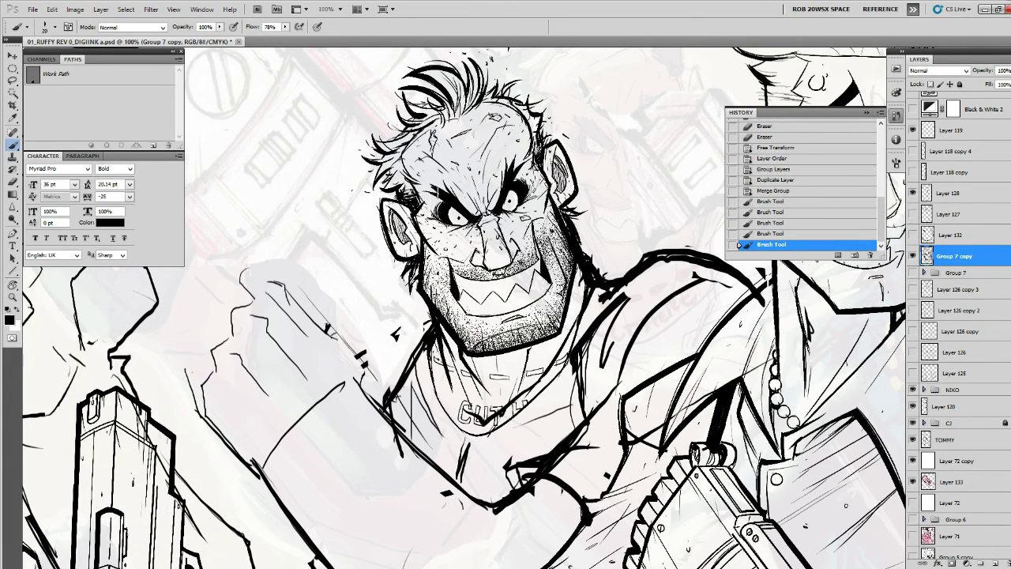
pyautogui.moveTo(419, 231); pyautogui.dragTo(427, 257)
pyautogui.moveTo(426, 247); pyautogui.dragTo(429, 257)
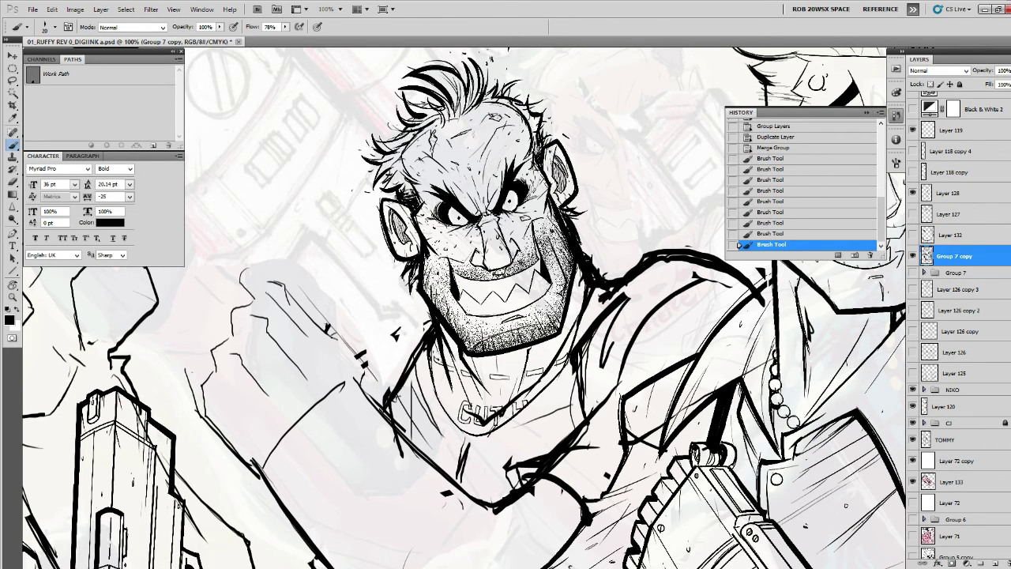
pyautogui.moveTo(544, 187); pyautogui.dragTo(545, 198)
# Move Layer 128 directly above Group 7 copy and clean up the stray marks beside the bearded man's neck.
pyautogui.moveTo(948, 192); pyautogui.dragTo(947, 244)
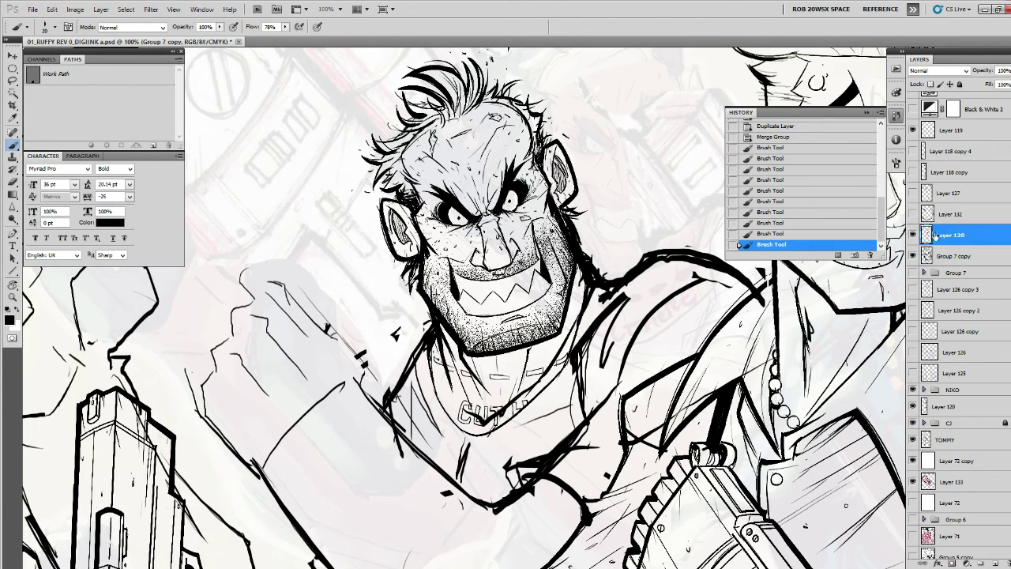
pyautogui.press('e')
pyautogui.moveTo(425, 323)
pyautogui.mouseDown()
pyautogui.moveTo(392, 332)
pyautogui.moveTo(392, 318)
pyautogui.moveTo(418, 349)
pyautogui.mouseUp()
pyautogui.press('b')
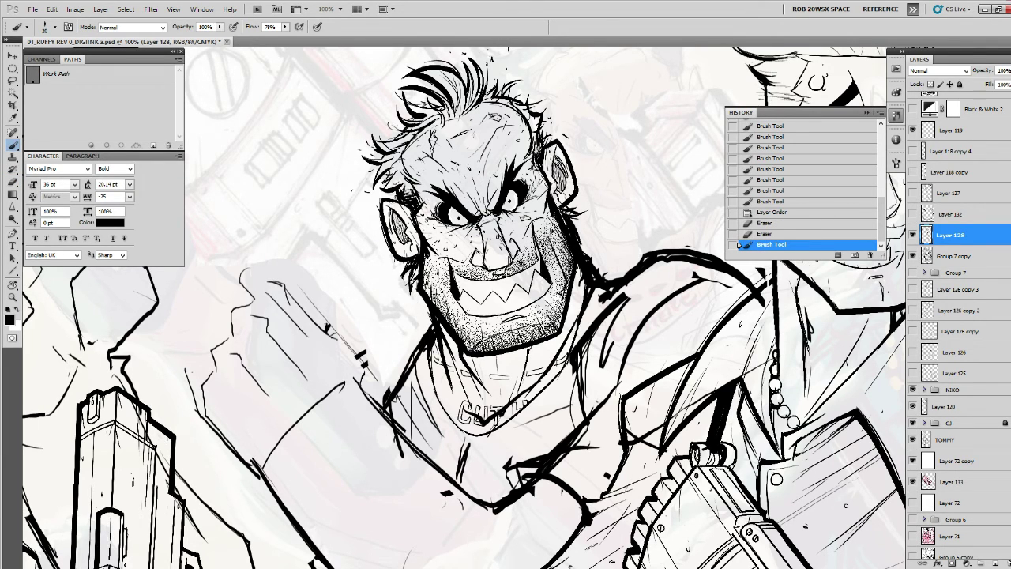
# Compare the bearded man's body linework with Layer 128 shown and hidden, and review it within the cover.
pyautogui.moveTo(528, 281); pyautogui.dragTo(505, 267)
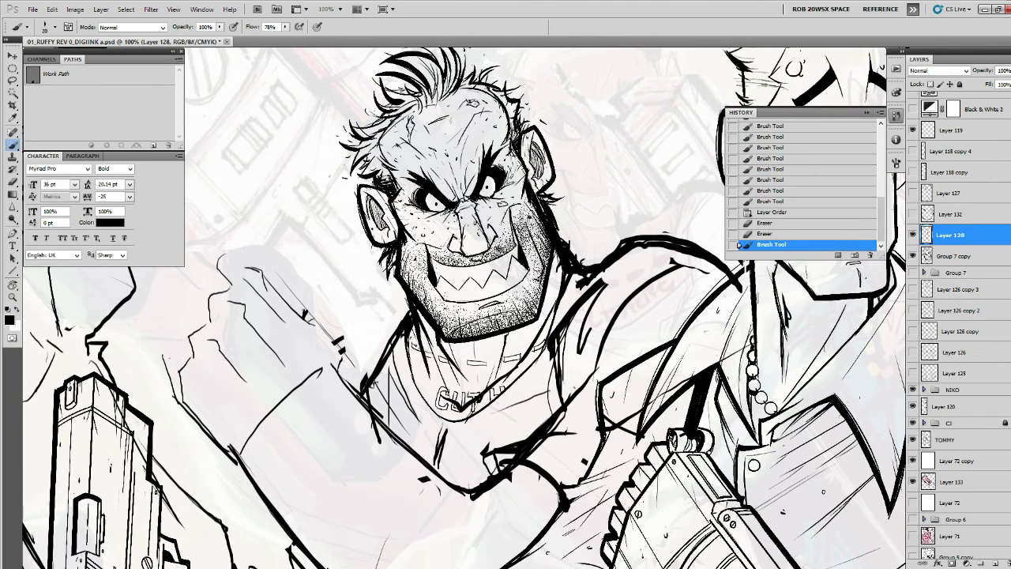
pyautogui.click(913, 235)
pyautogui.click(913, 234)
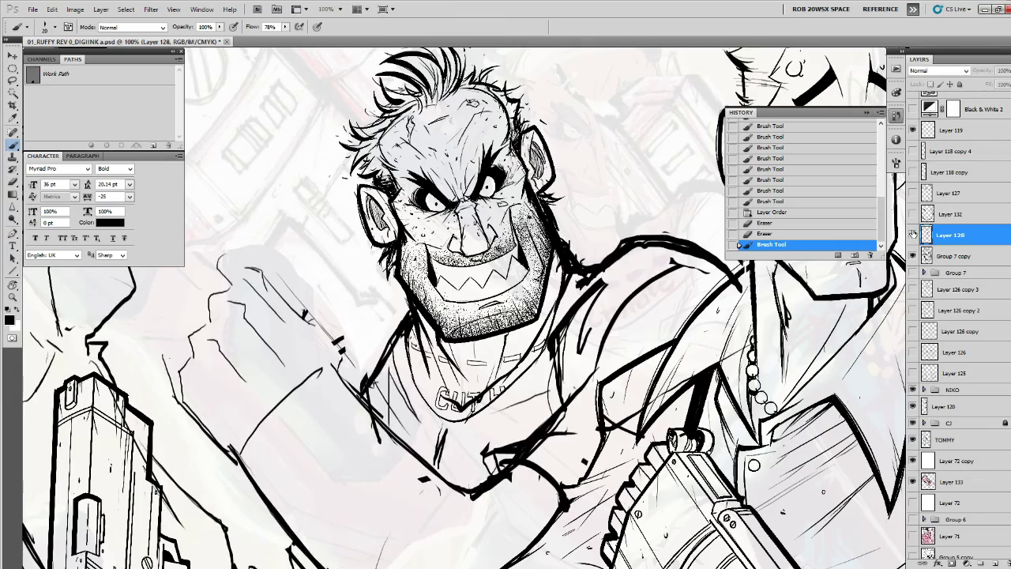
pyautogui.click(913, 234)
pyautogui.click(912, 235)
pyautogui.press('z')
pyautogui.keyDown('alt'); pyautogui.click(748, 325); pyautogui.keyUp('alt')
pyautogui.keyDown('alt'); pyautogui.click(748, 325); pyautogui.keyUp('alt')
pyautogui.keyDown('alt'); pyautogui.click(748, 325); pyautogui.keyUp('alt')
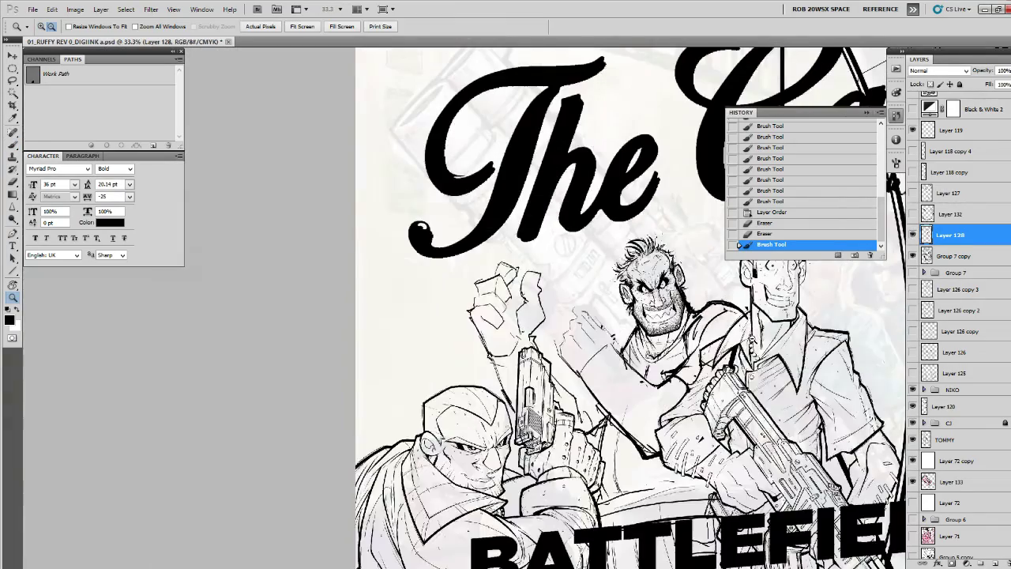
pyautogui.keyDown('alt'); pyautogui.click(751, 342); pyautogui.keyUp('alt')
pyautogui.moveTo(804, 376); pyautogui.dragTo(582, 348)
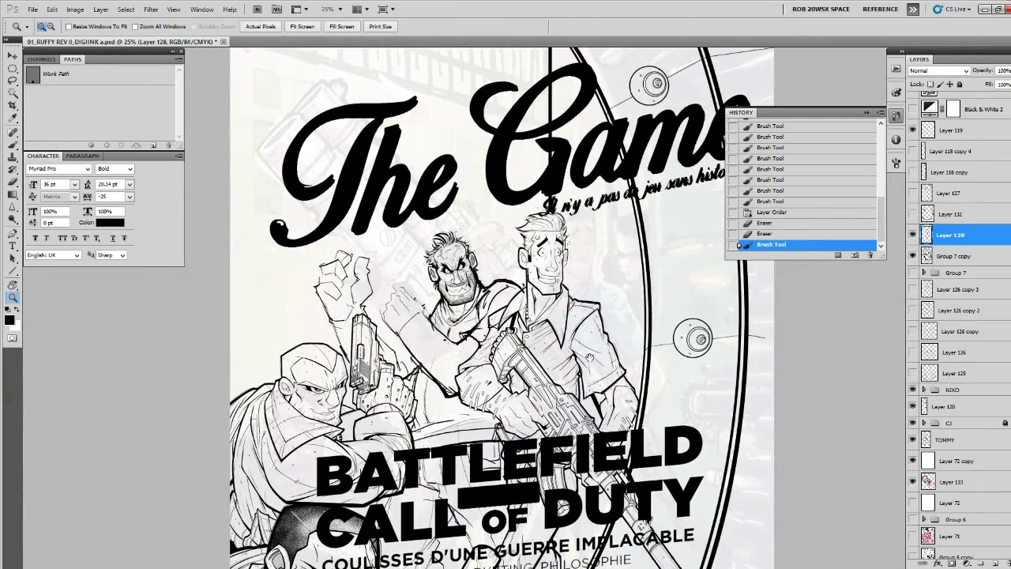
# Reshape the bearded man's head on Group 7 copy slightly with Free Transform and compare it with the previous shape.
pyautogui.click(913, 255)
pyautogui.click(913, 256)
pyautogui.click(926, 254)
pyautogui.hotkey('ctrl', 't')
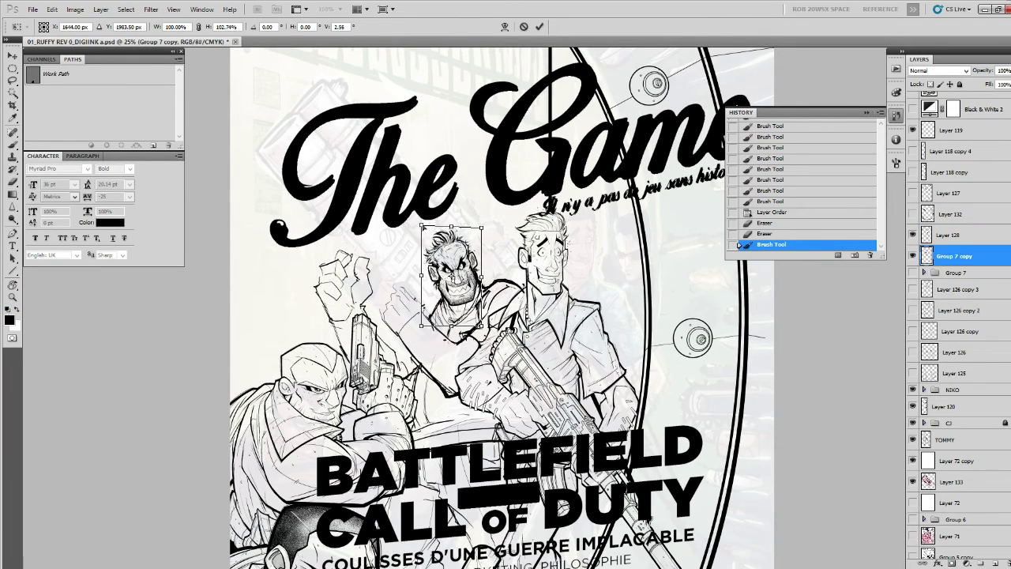
pyautogui.moveTo(423, 227); pyautogui.dragTo(482, 227)
pyautogui.press('Return')
pyautogui.press('z')
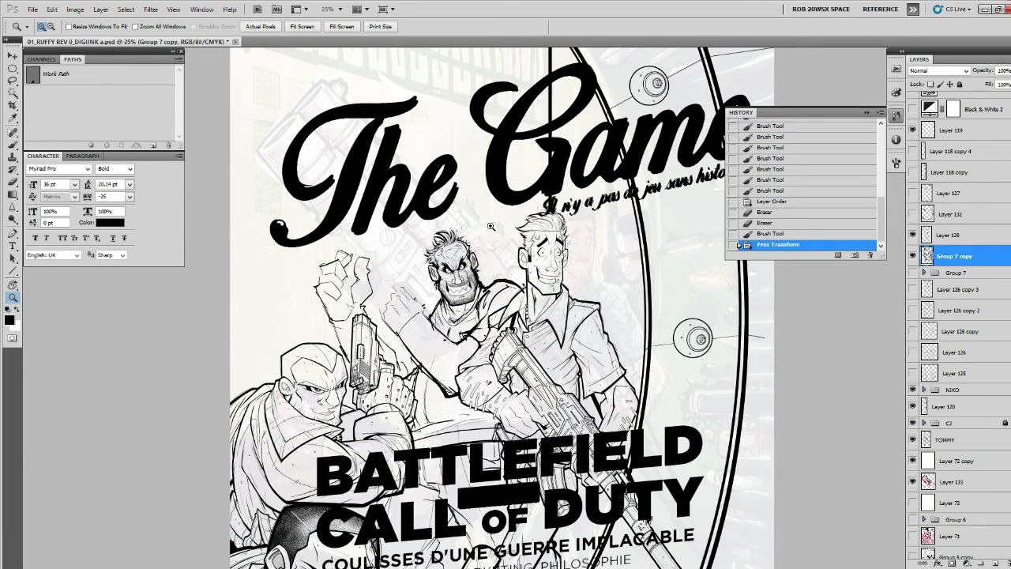
pyautogui.hotkey('ctrl', 'z')
pyautogui.hotkey('ctrl', 'z')
# Reapply the Unsharp Mask filter to the bearded man's head on Group 7 copy and check it at several magnifications.
pyautogui.hotkey('ctrl', 'f')
pyautogui.click(469, 255)
pyautogui.click(468, 255)
pyautogui.click(468, 255)
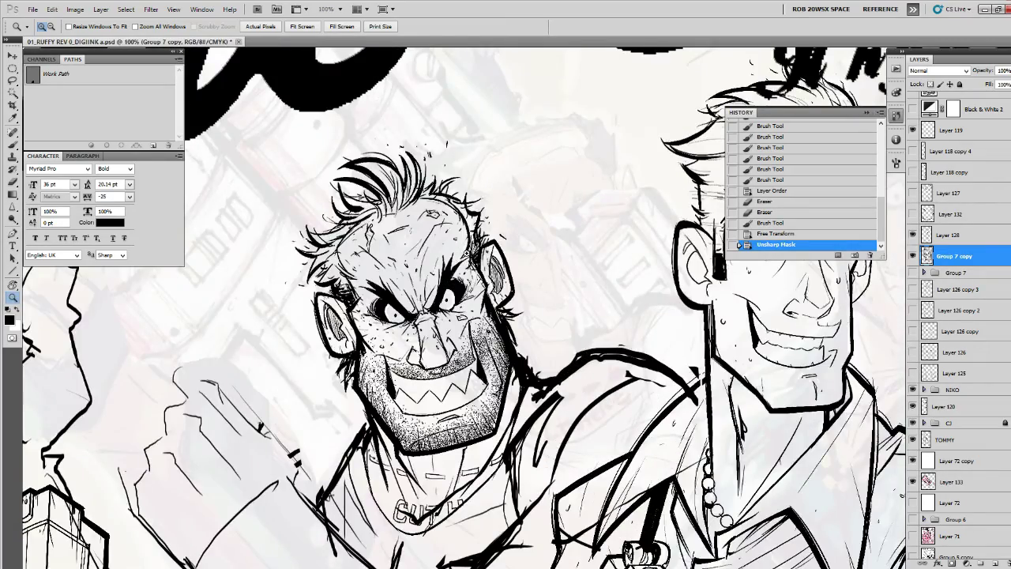
pyautogui.keyDown('alt'); pyautogui.click(467, 254); pyautogui.keyUp('alt')
pyautogui.keyDown('alt'); pyautogui.click(470, 259); pyautogui.keyUp('alt')
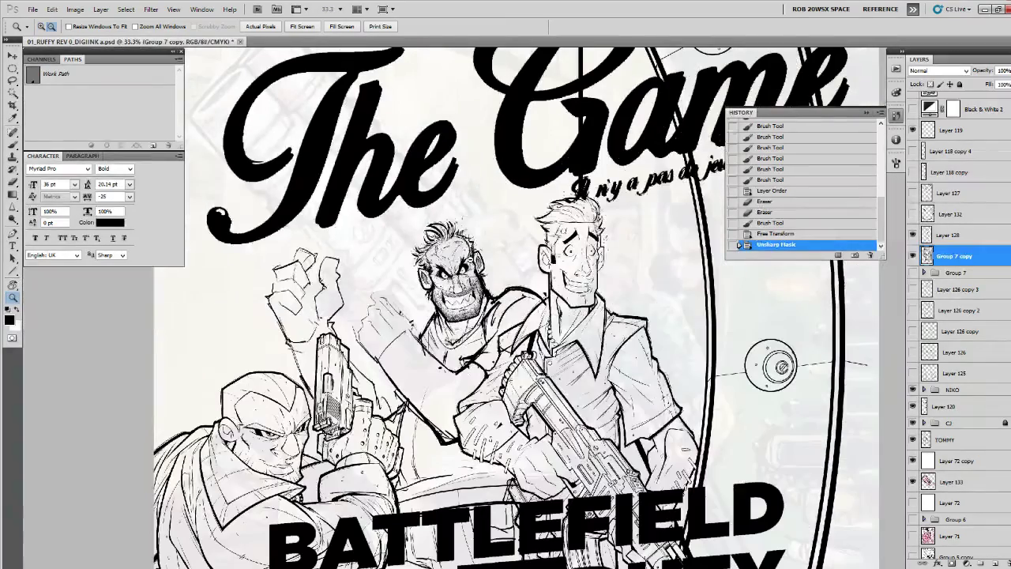
pyautogui.click(473, 263)
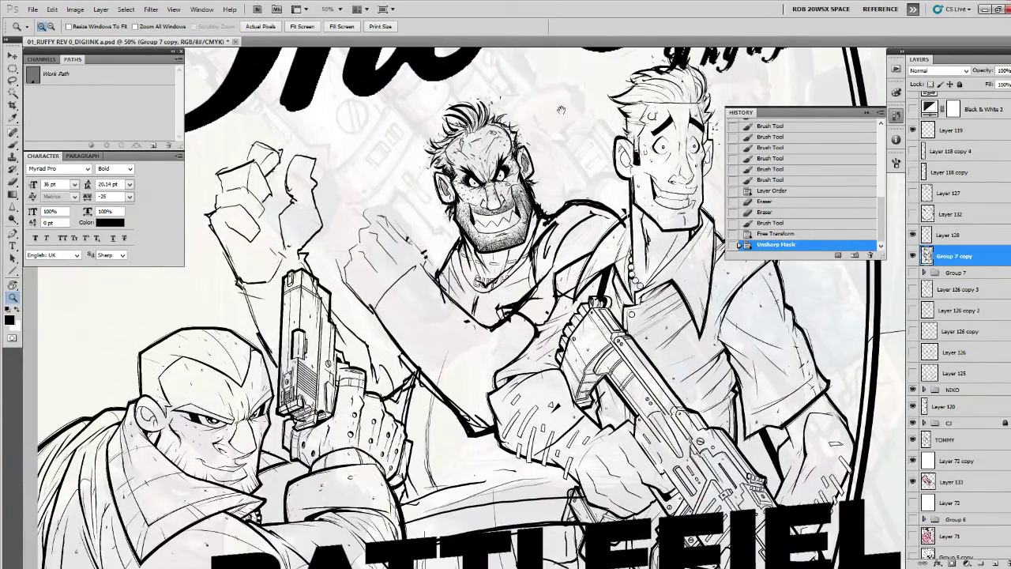
pyautogui.keyDown('alt'); pyautogui.click(577, 180); pyautogui.keyUp('alt')
pyautogui.keyDown('alt'); pyautogui.click(577, 180); pyautogui.keyUp('alt')
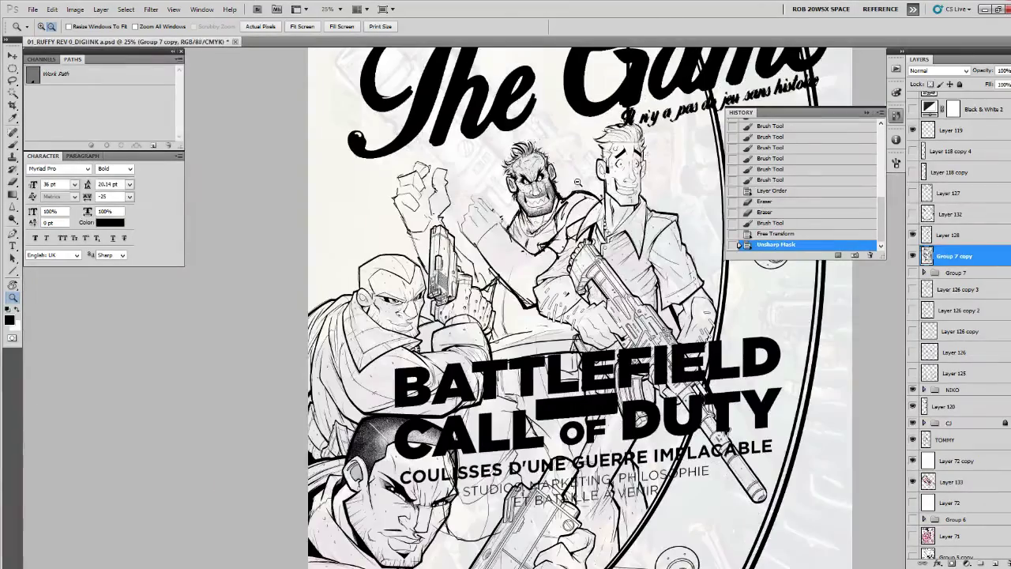
pyautogui.keyDown('alt'); pyautogui.click(579, 183); pyautogui.keyUp('alt')
pyautogui.click(592, 215)
pyautogui.moveTo(580, 249); pyautogui.dragTo(605, 133)
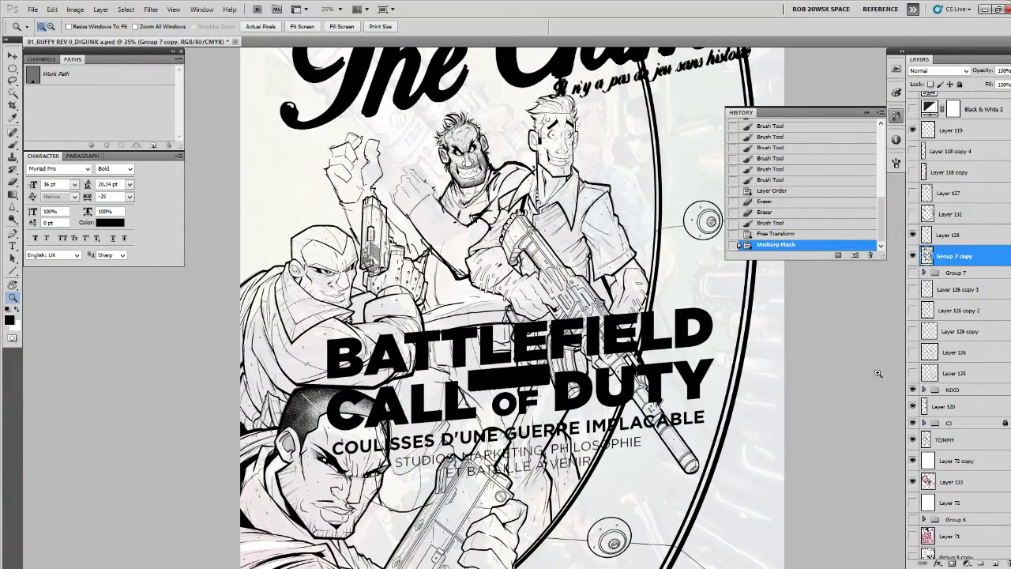
# Show the Group 5 copy pencil sketch behind the inked figures.
pyautogui.scroll(-3, 916, 513)
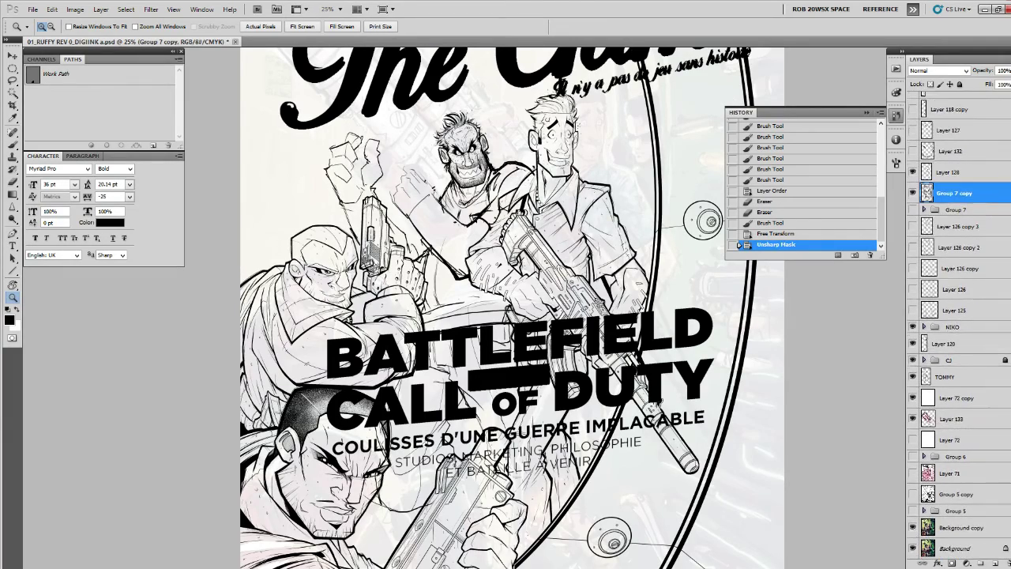
pyautogui.click(912, 496)
pyautogui.moveTo(687, 345); pyautogui.dragTo(702, 470)
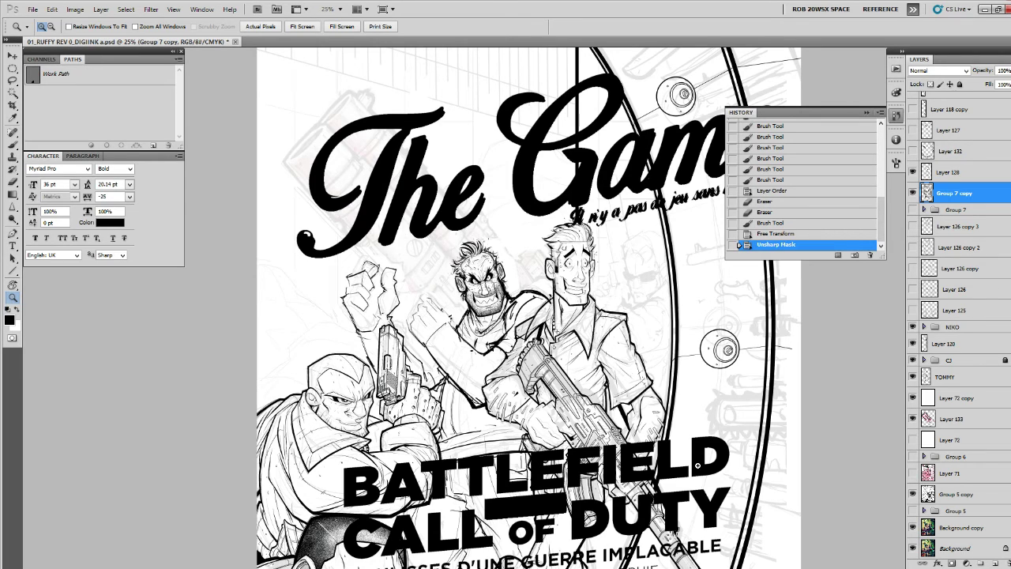
# Lasso the blond man's outer shoulder flap on the TOMMY layer, pull its outer end slightly inward with Free Transform, and deselect.
pyautogui.click(926, 377)
pyautogui.click(631, 318)
pyautogui.click(630, 319)
pyautogui.press('l')
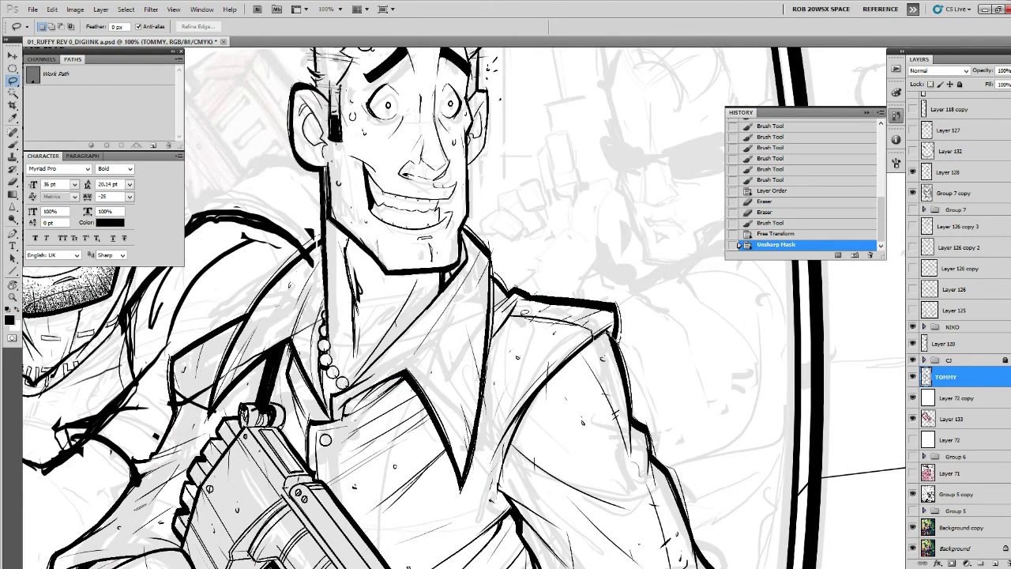
pyautogui.moveTo(505, 277)
pyautogui.mouseDown()
pyautogui.moveTo(600, 267)
pyautogui.moveTo(631, 315)
pyautogui.moveTo(624, 338)
pyautogui.mouseUp()
pyautogui.hotkey('ctrl', 't')
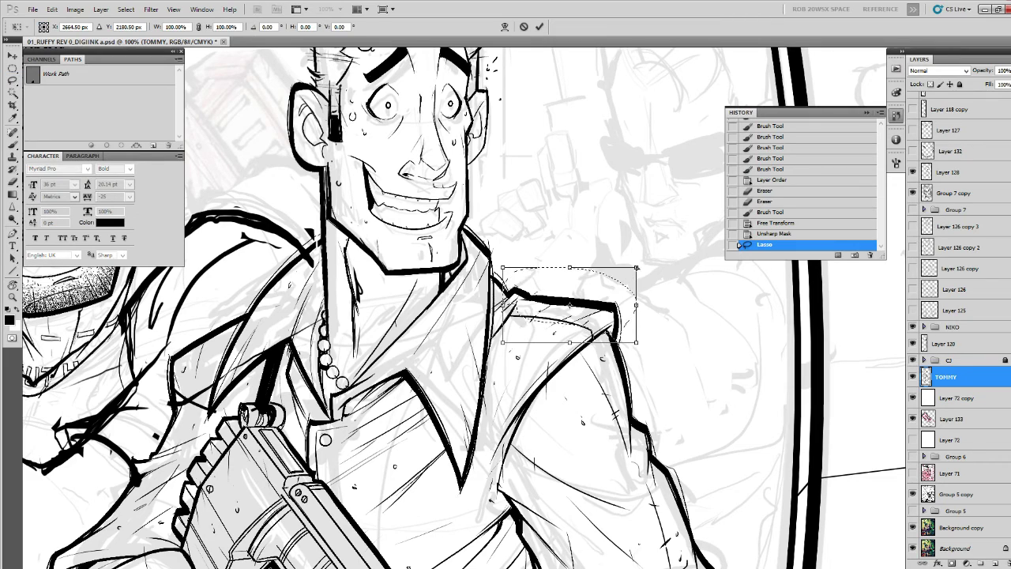
pyautogui.moveTo(633, 278); pyautogui.dragTo(631, 278)
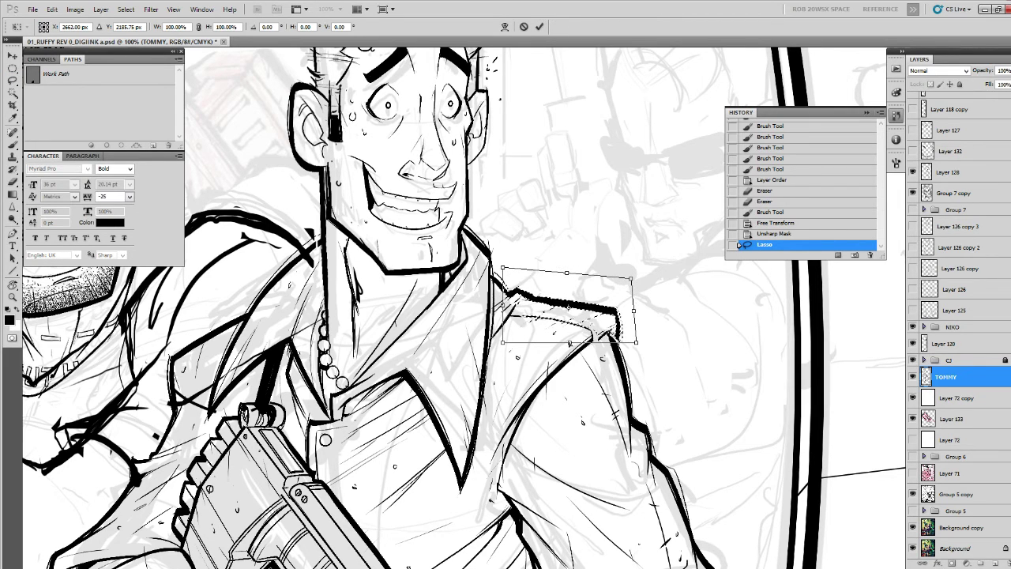
pyautogui.moveTo(569, 342); pyautogui.dragTo(564, 342)
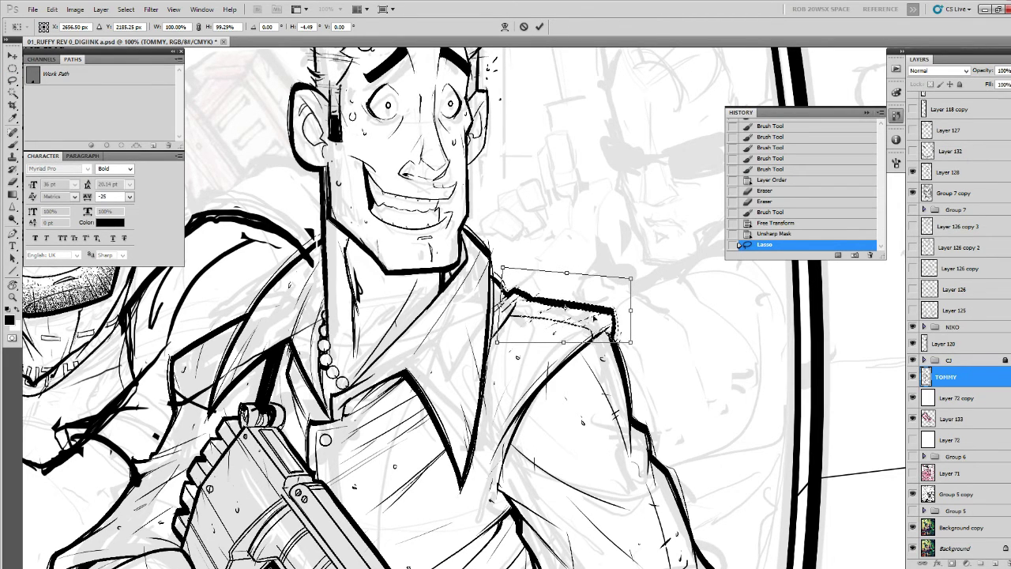
pyautogui.press('Return')
pyautogui.hotkey('ctrl', 'd')
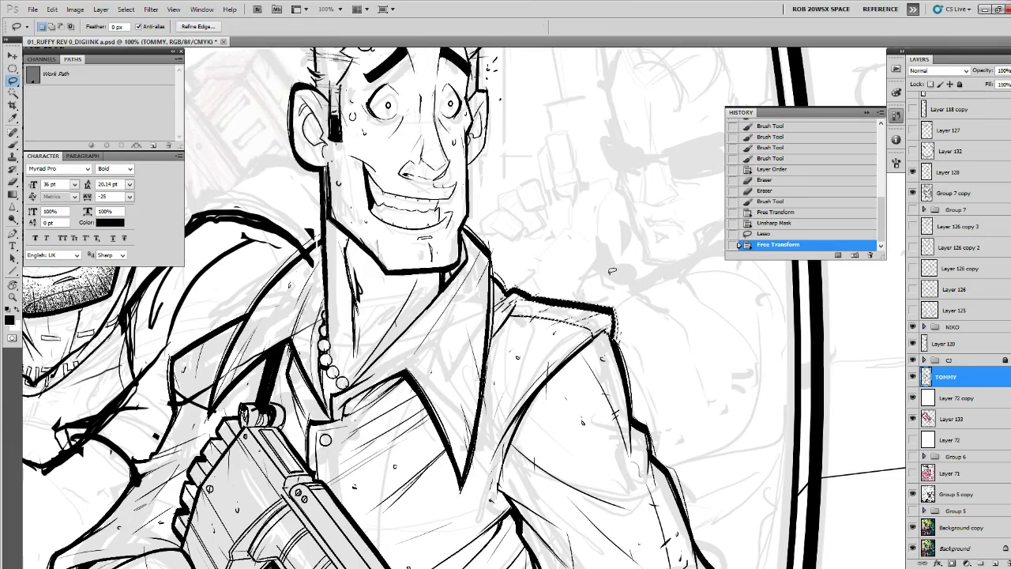
# Examine the blond man's reshaped shoulder and the overall figure arrangement across the whole cover.
pyautogui.press('z')
pyautogui.keyDown('alt'); pyautogui.click(617, 316); pyautogui.keyUp('alt')
pyautogui.keyDown('alt'); pyautogui.click(619, 319); pyautogui.keyUp('alt')
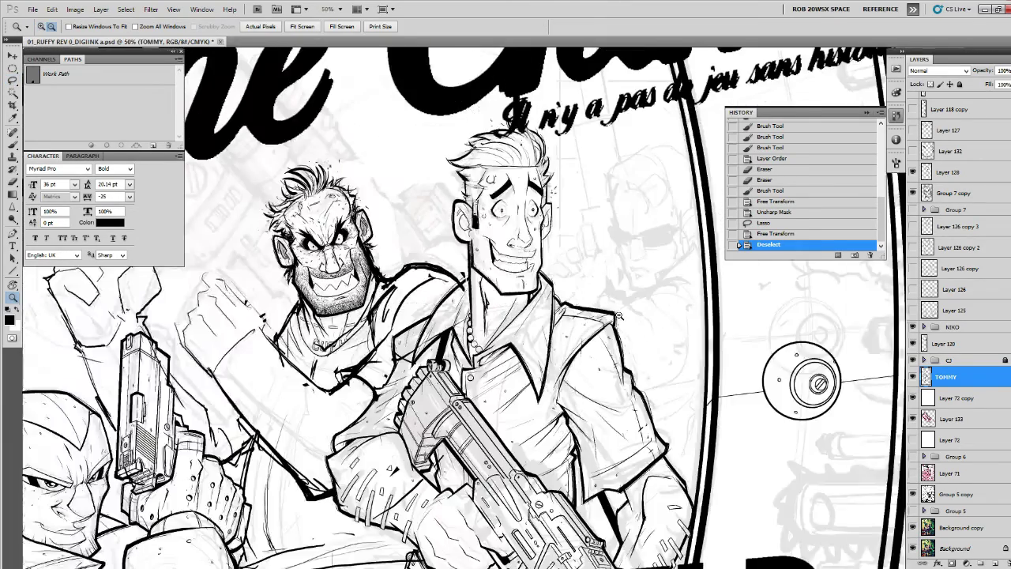
pyautogui.keyDown('alt'); pyautogui.click(621, 322); pyautogui.keyUp('alt')
pyautogui.keyDown('alt'); pyautogui.click(622, 323); pyautogui.keyUp('alt')
pyautogui.moveTo(626, 328); pyautogui.dragTo(633, 290)
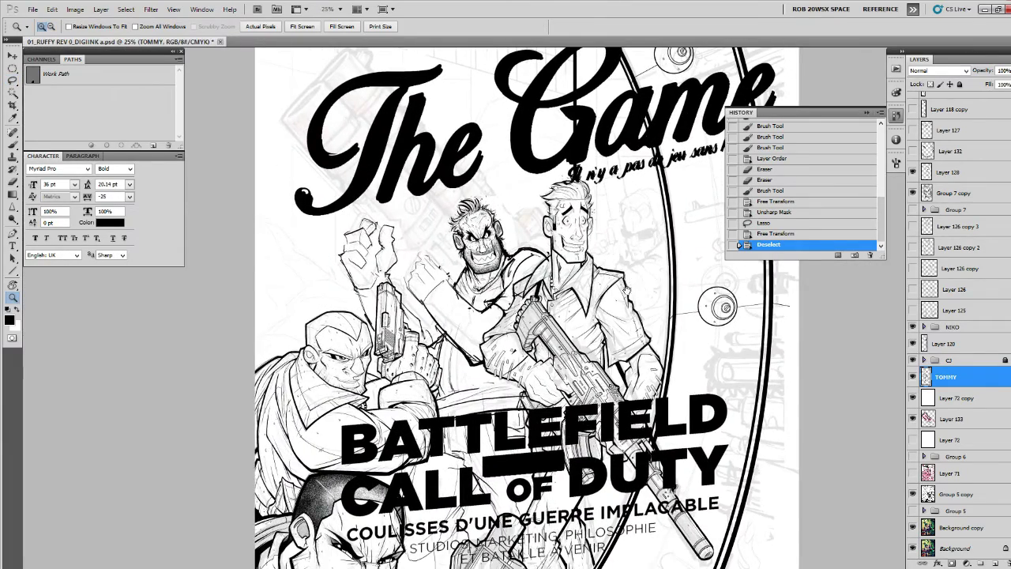
pyautogui.moveTo(625, 296); pyautogui.dragTo(623, 278)
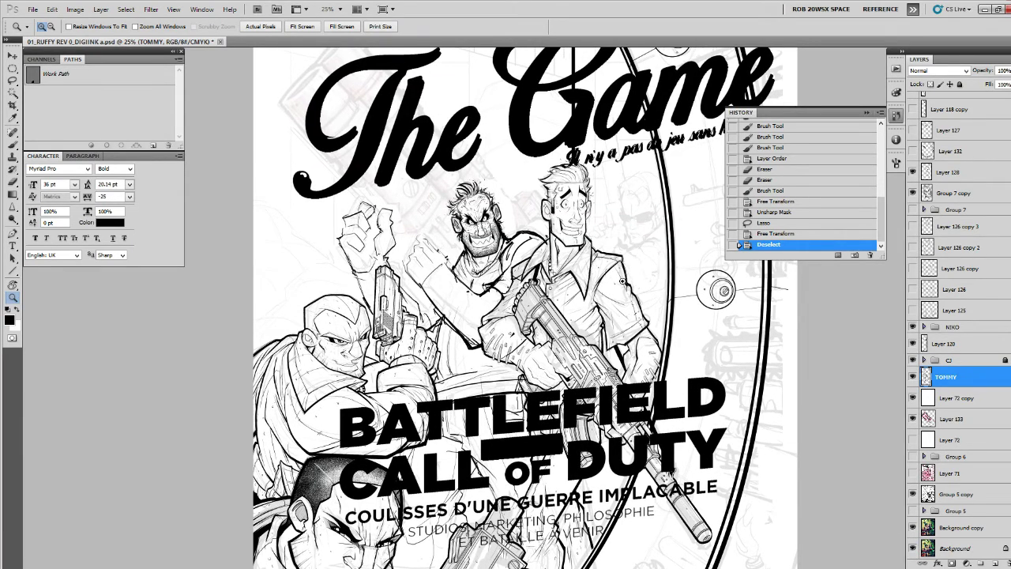
pyautogui.scroll(-2, 619, 281)
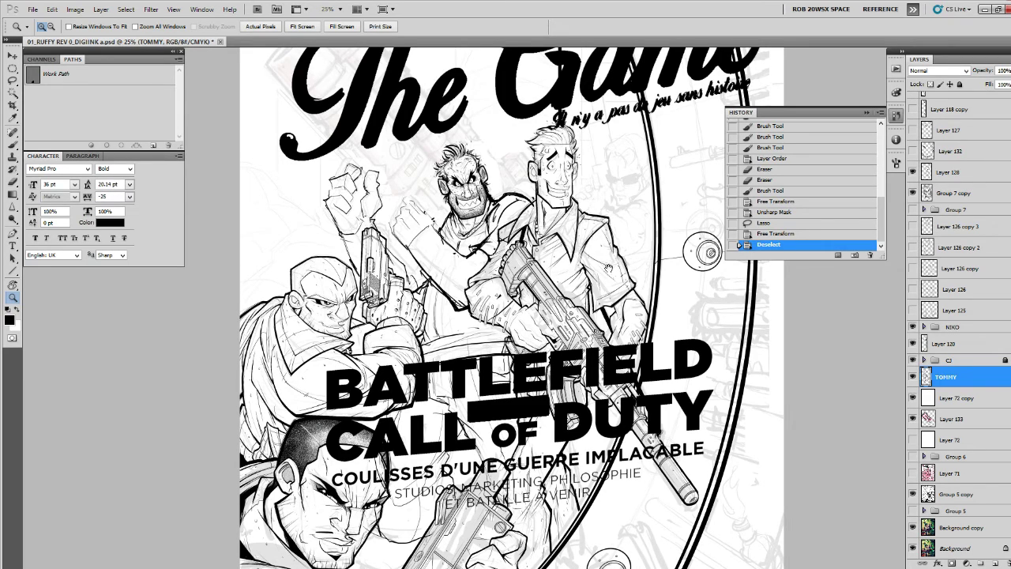
pyautogui.scroll(4, 608, 268)
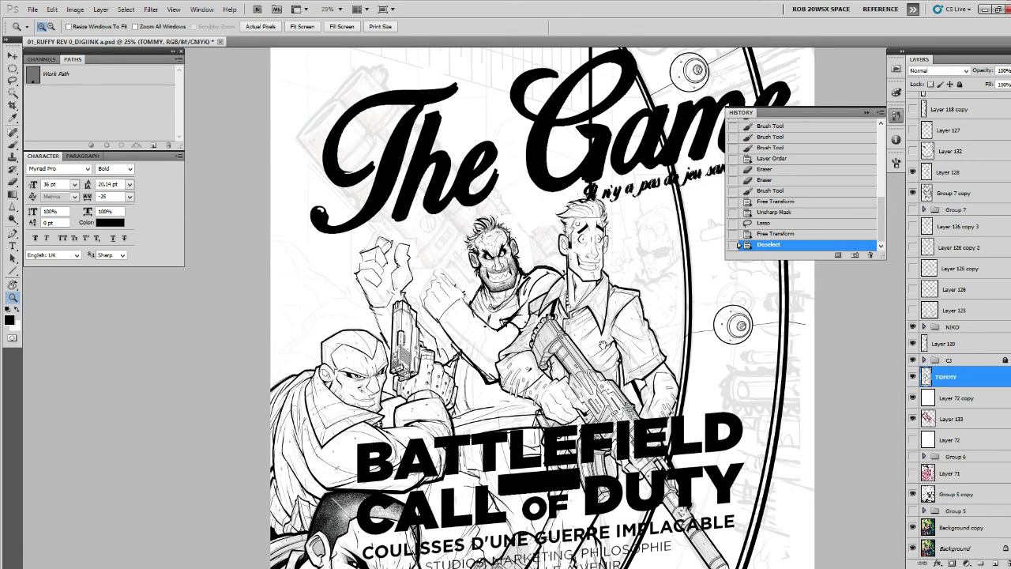
pyautogui.scroll(-5, 602, 344)
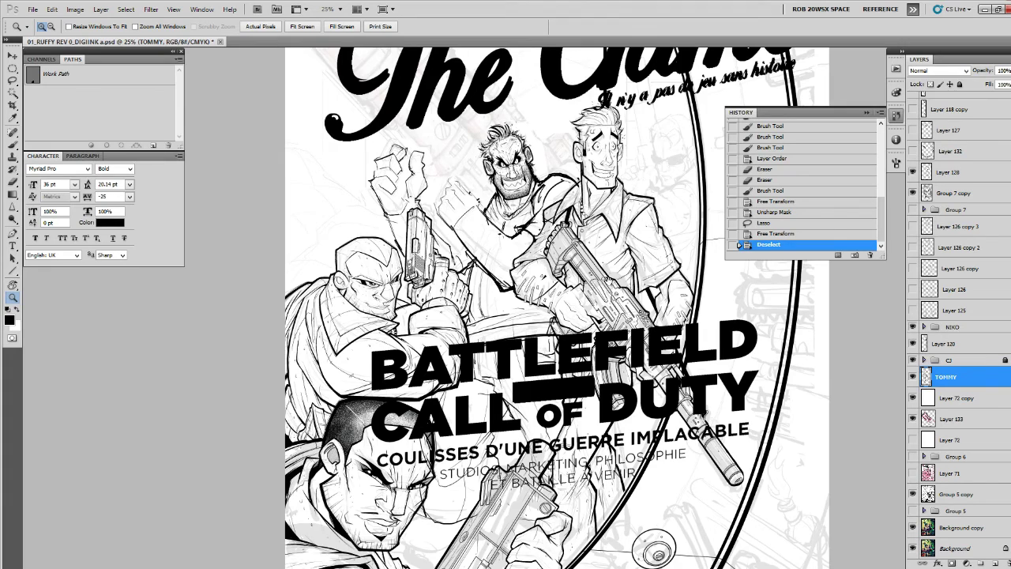
pyautogui.scroll(3, 605, 292)
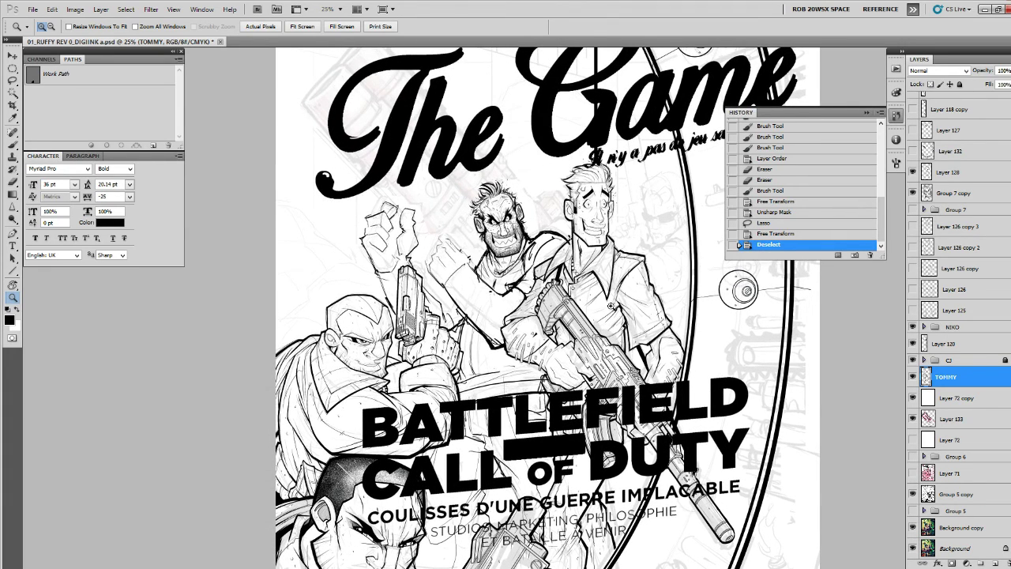
# Compare the blond man's figure with the TOMMY layer hidden and shown, and inspect his face up close.
pyautogui.click(912, 377)
pyautogui.click(912, 377)
pyautogui.click(603, 219)
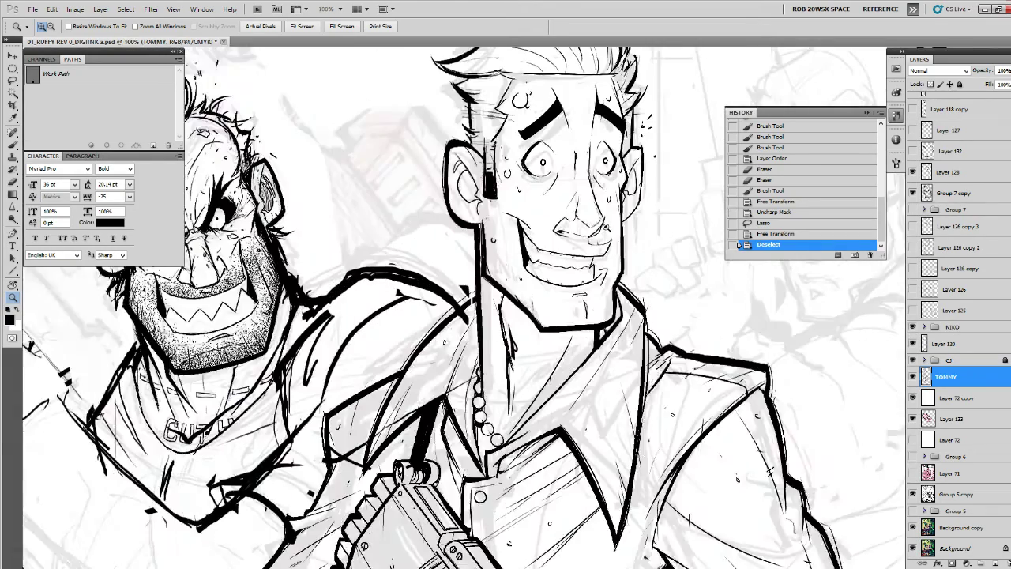
pyautogui.click(604, 226)
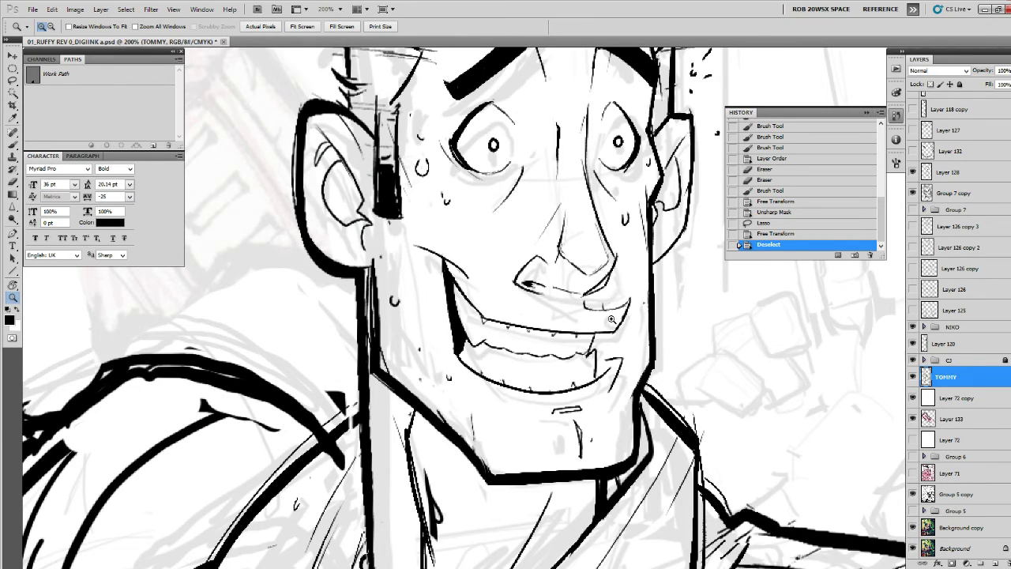
pyautogui.press('h')
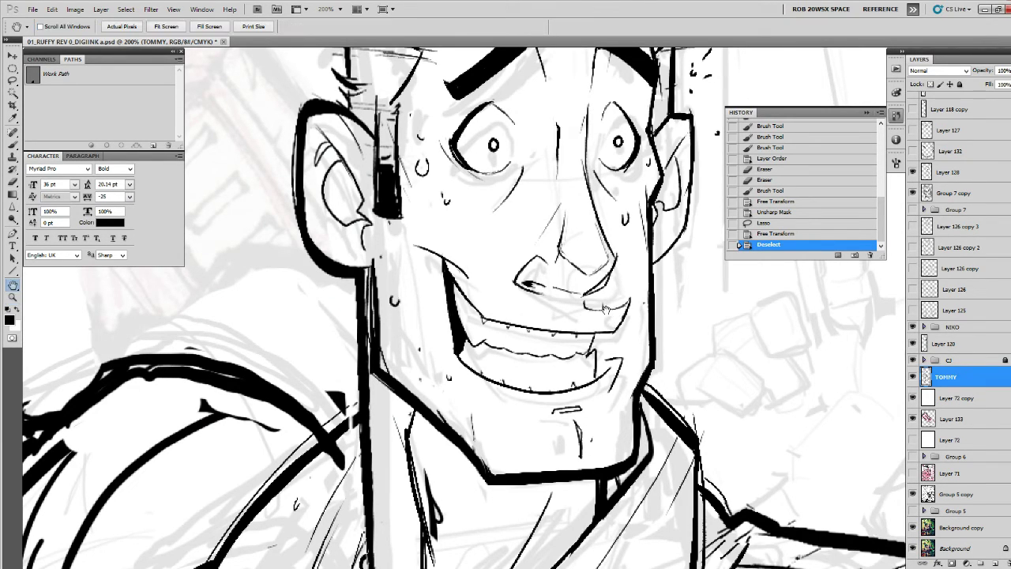
# Lasso the right corner of the blond man's grin on the TOMMY layer, narrow it slightly with Free Transform, and deselect.
pyautogui.press('l')
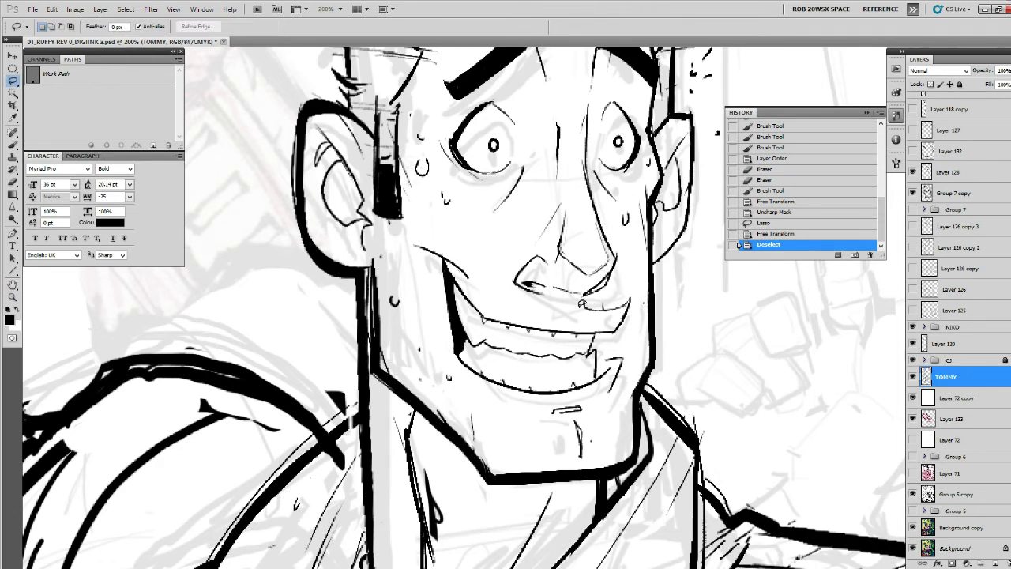
pyautogui.moveTo(581, 300)
pyautogui.mouseDown()
pyautogui.moveTo(613, 333)
pyautogui.moveTo(639, 297)
pyautogui.moveTo(588, 296)
pyautogui.moveTo(629, 314)
pyautogui.mouseUp()
pyautogui.hotkey('ctrl', 't')
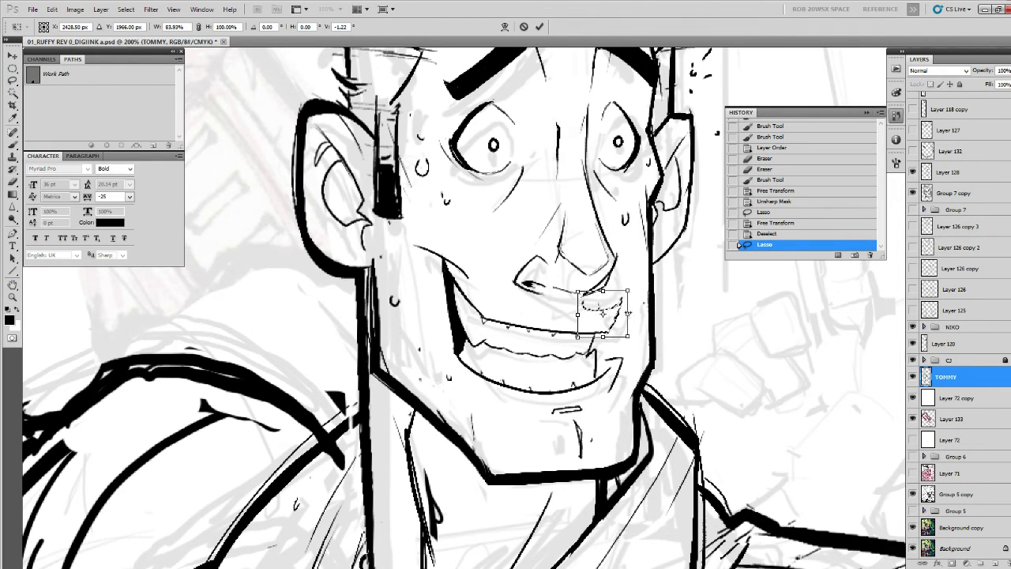
pyautogui.press('Return')
pyautogui.hotkey('ctrl', 'd')
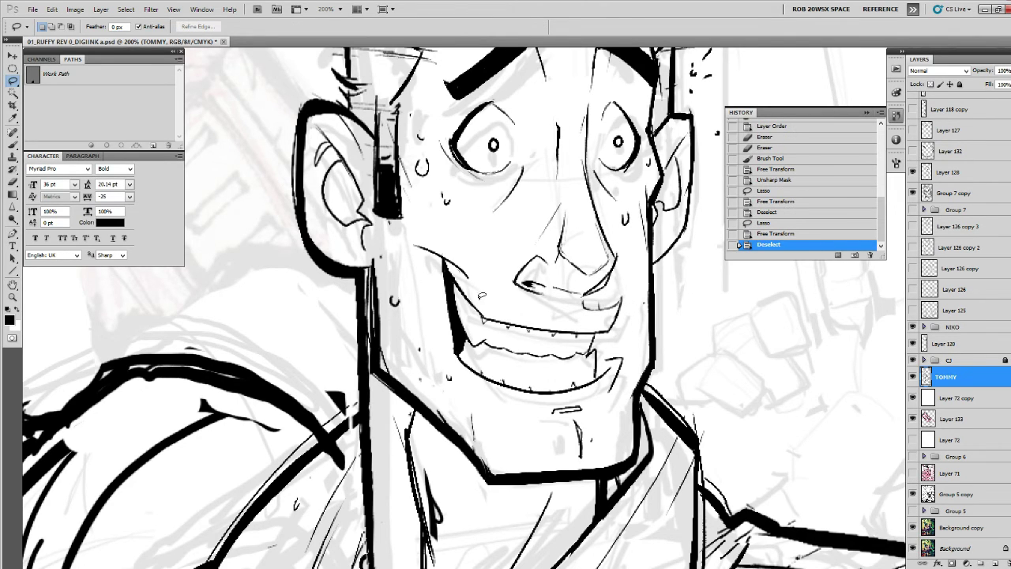
# Lasso the left part of the blond man's grin, stretch it slightly up and outward with Free Transform, and deselect.
pyautogui.moveTo(504, 293)
pyautogui.mouseDown()
pyautogui.moveTo(420, 225)
pyautogui.moveTo(442, 343)
pyautogui.moveTo(544, 400)
pyautogui.moveTo(550, 321)
pyautogui.moveTo(491, 280)
pyautogui.moveTo(507, 298)
pyautogui.mouseUp()
pyautogui.hotkey('ctrl', 't')
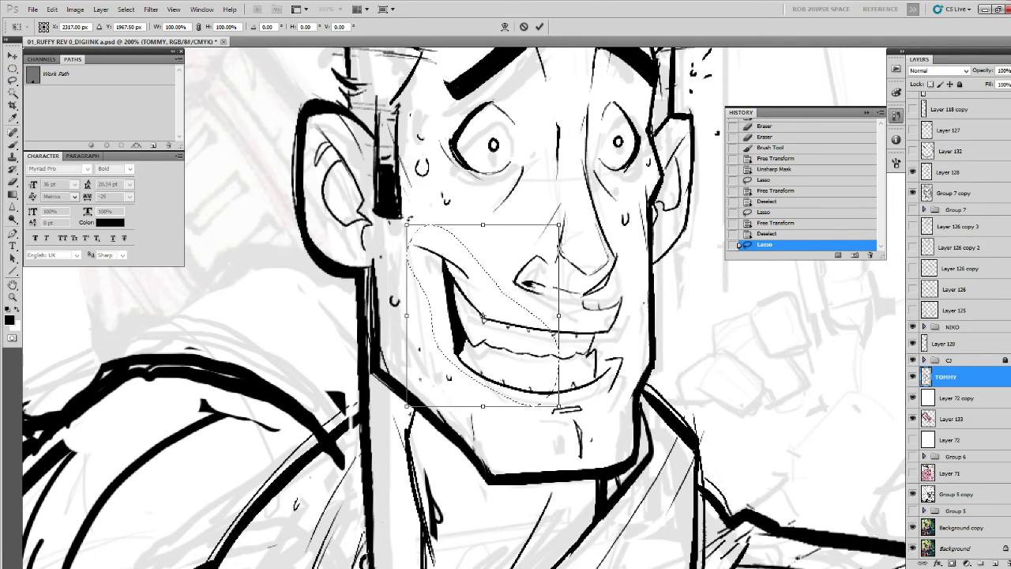
pyautogui.moveTo(408, 224); pyautogui.dragTo(401, 218)
pyautogui.press('Return')
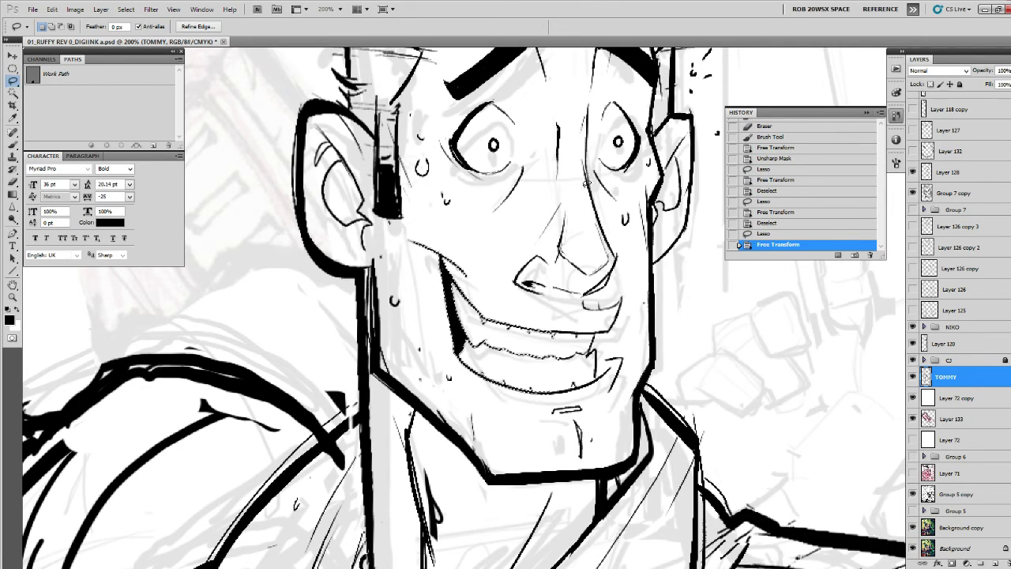
pyautogui.hotkey('ctrl', 'd')
# Compare the whole figure arrangement with the TOMMY layer hidden and shown.
pyautogui.press('z')
pyautogui.keyDown('alt'); pyautogui.click(583, 220); pyautogui.keyUp('alt')
pyautogui.keyDown('alt'); pyautogui.click(582, 220); pyautogui.keyUp('alt')
pyautogui.keyDown('alt'); pyautogui.click(583, 221); pyautogui.keyUp('alt')
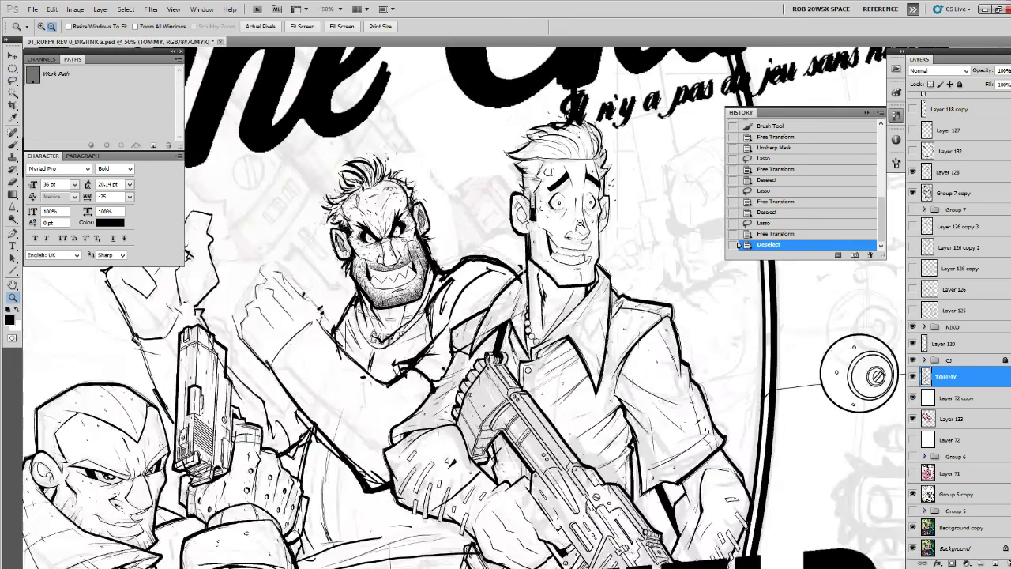
pyautogui.keyDown('alt'); pyautogui.click(584, 222); pyautogui.keyUp('alt')
pyautogui.keyDown('alt'); pyautogui.click(587, 220); pyautogui.keyUp('alt')
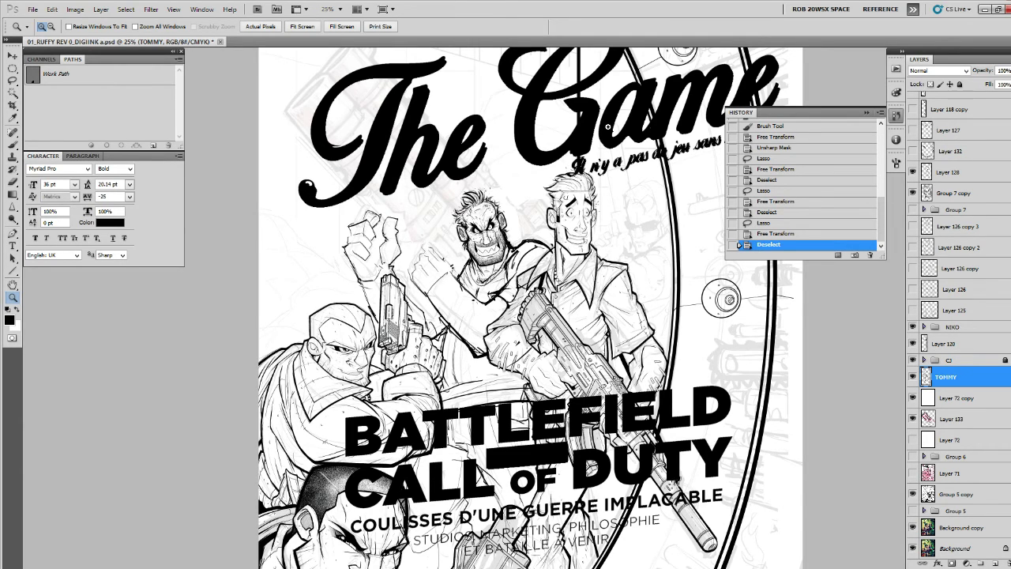
pyautogui.click(913, 378)
pyautogui.click(913, 377)
pyautogui.click(913, 377)
pyautogui.click(913, 378)
pyautogui.click(913, 377)
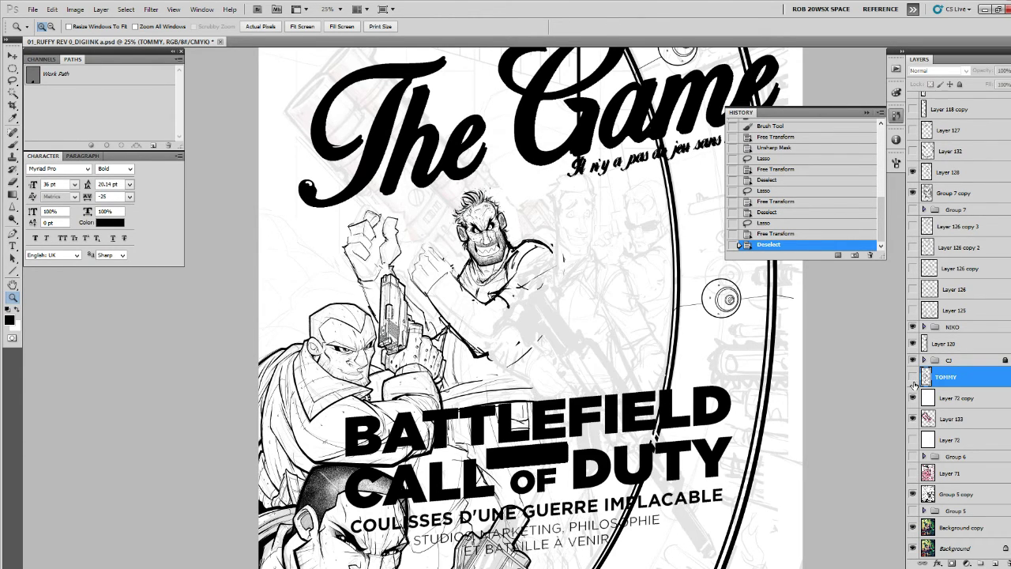
pyautogui.click(913, 381)
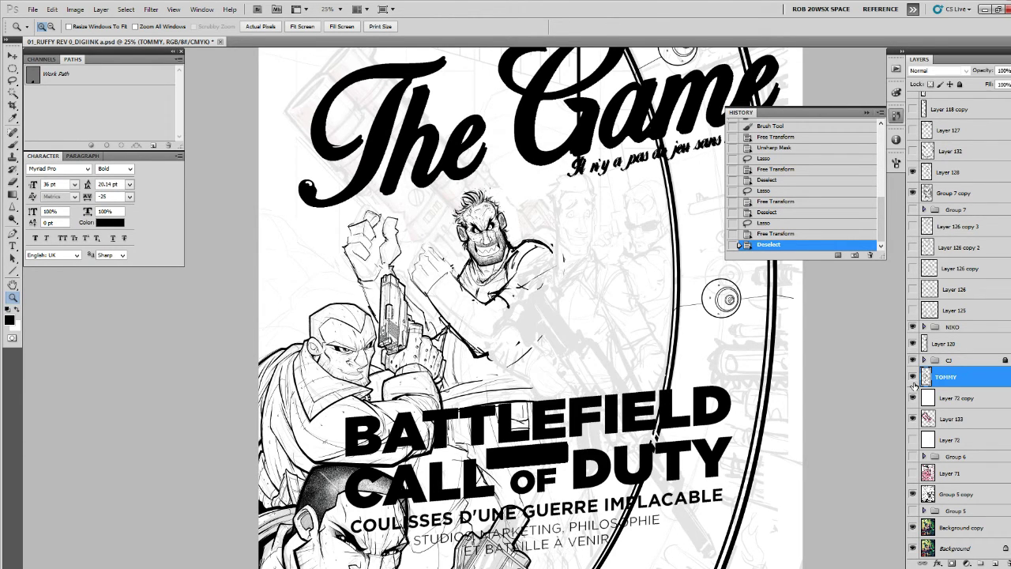
# Compare the cover with the Group 6 background sketch hidden and shown.
pyautogui.click(912, 458)
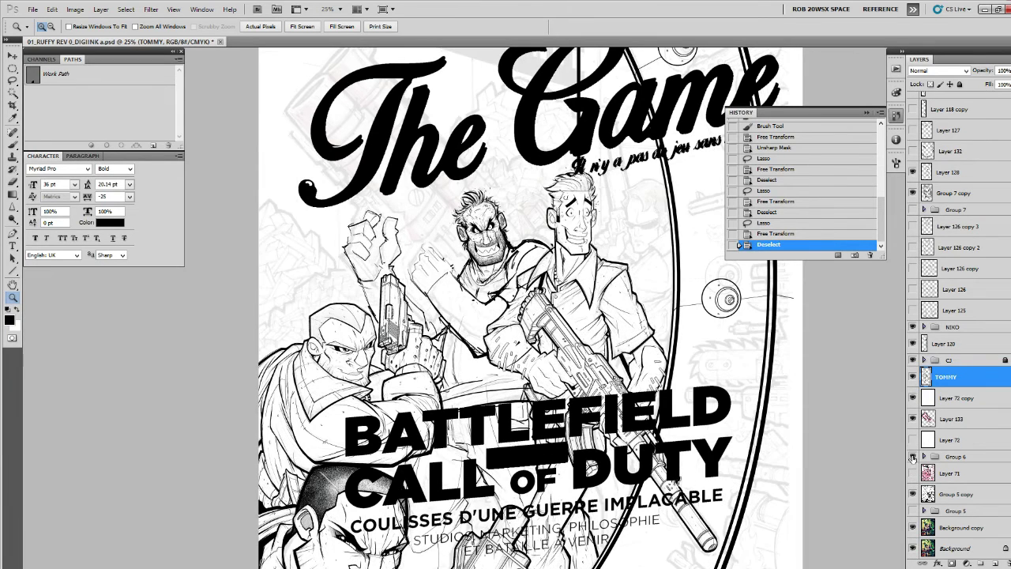
pyautogui.click(912, 457)
pyautogui.click(912, 458)
pyautogui.click(912, 458)
pyautogui.click(912, 458)
pyautogui.click(912, 458)
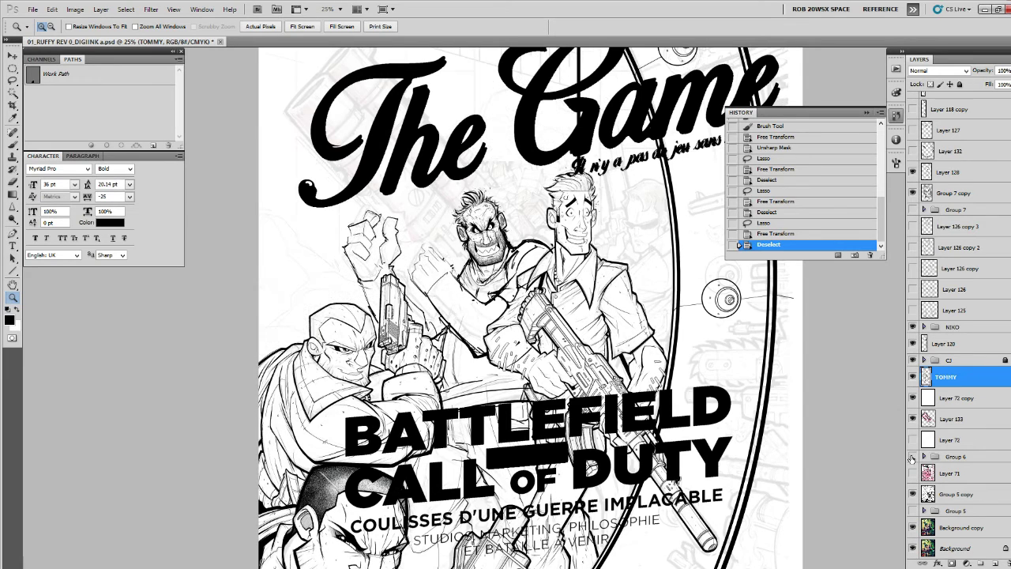
pyautogui.click(912, 458)
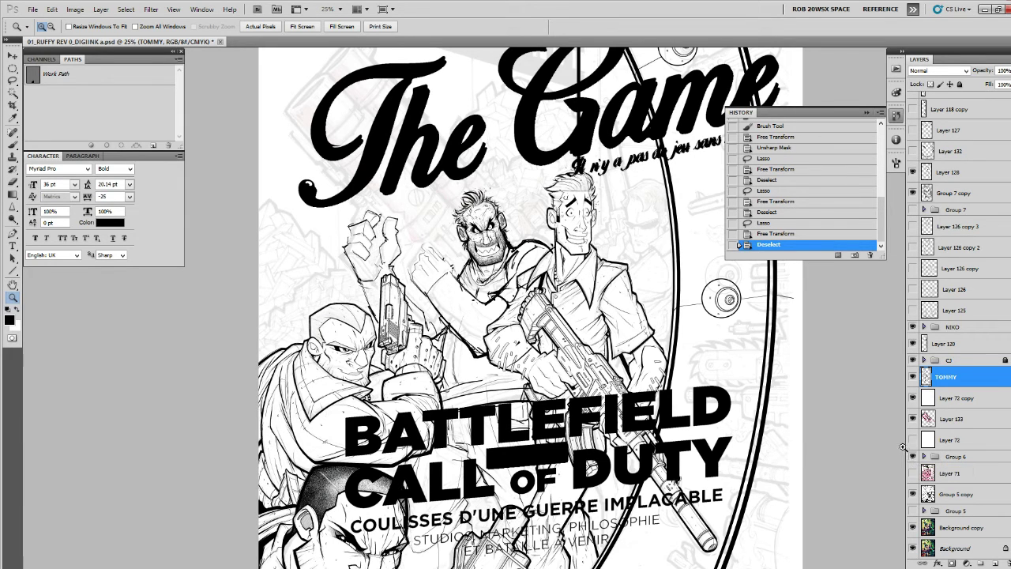
# Compare the full cover with the bearded man's body on Layer 128 hidden and shown.
pyautogui.scroll(4, 548, 254)
pyautogui.keyDown('alt'); pyautogui.click(548, 254); pyautogui.keyUp('alt')
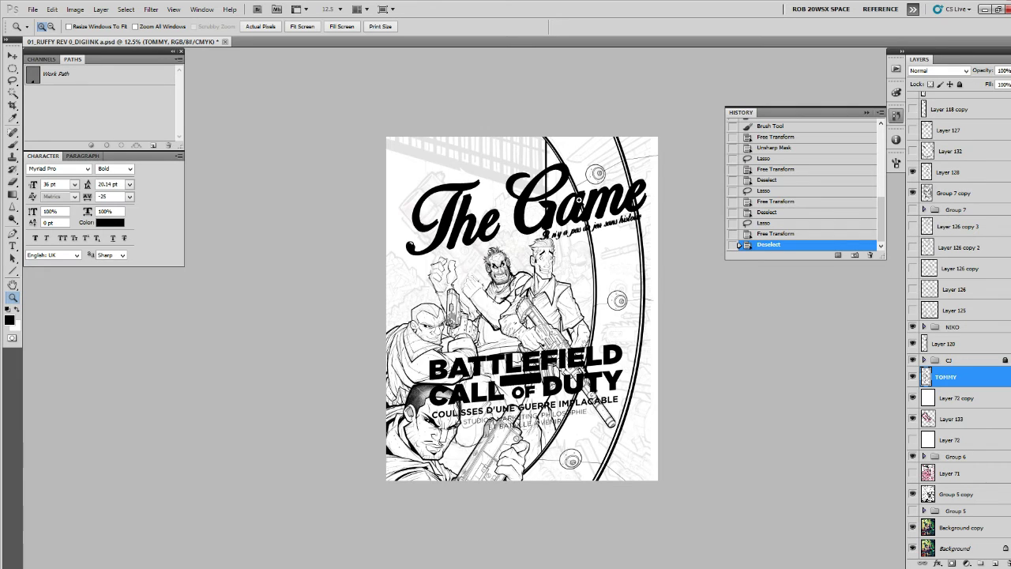
pyautogui.click(913, 171)
pyautogui.click(912, 171)
pyautogui.click(912, 172)
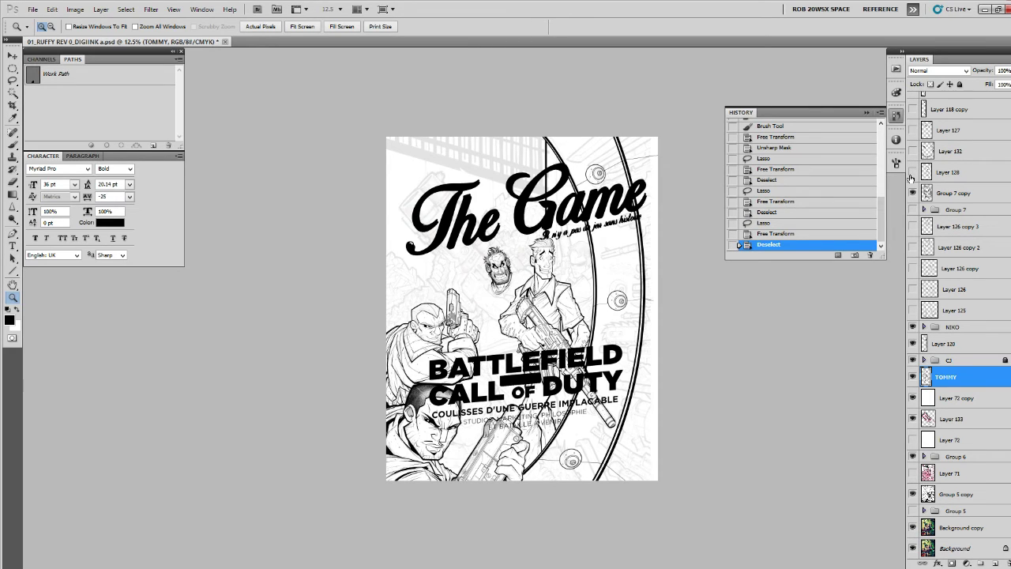
pyautogui.click(912, 172)
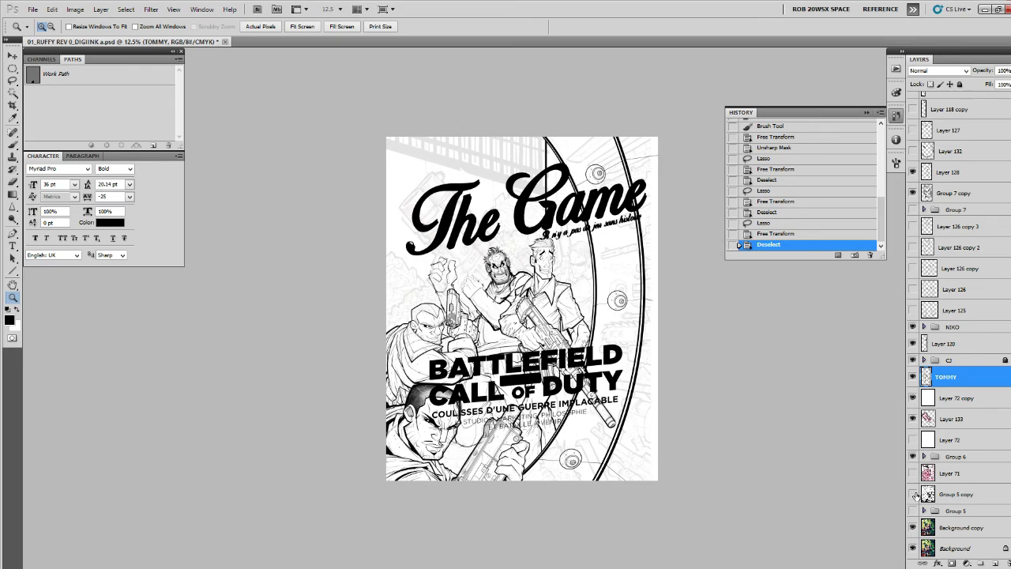
# Hide Group 6, move Layer 128 below Layer 72 copy, and show the white Layer 72 over the background sketch.
pyautogui.click(913, 457)
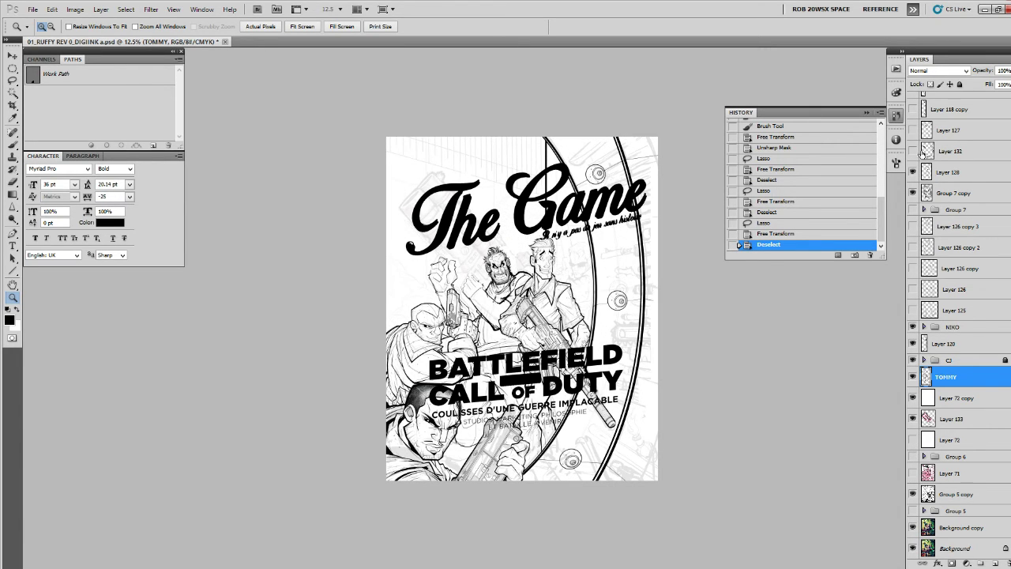
pyautogui.click(913, 172)
pyautogui.click(913, 172)
pyautogui.moveTo(938, 172); pyautogui.dragTo(936, 409)
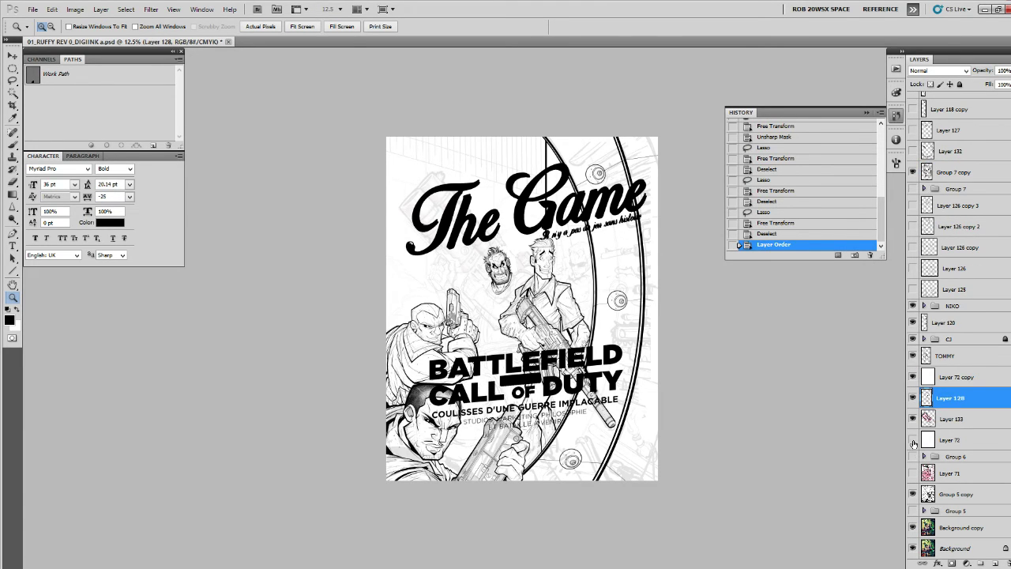
pyautogui.click(913, 440)
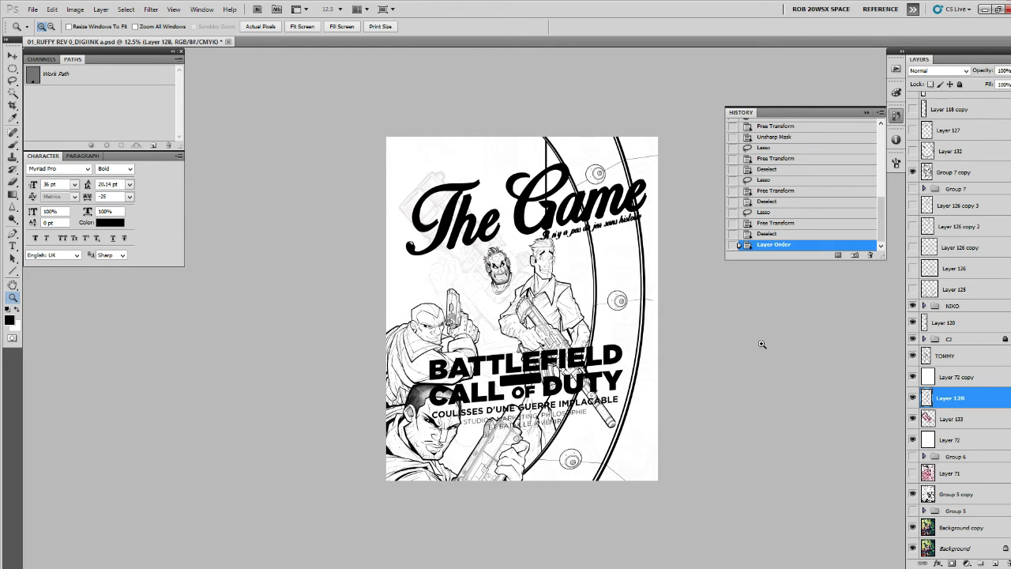
# Move Layer 128 above Layer 72 copy, directly below TOMMY, and lower its opacity to 22%.
pyautogui.click(488, 269)
pyautogui.click(488, 267)
pyautogui.click(489, 266)
pyautogui.click(494, 262)
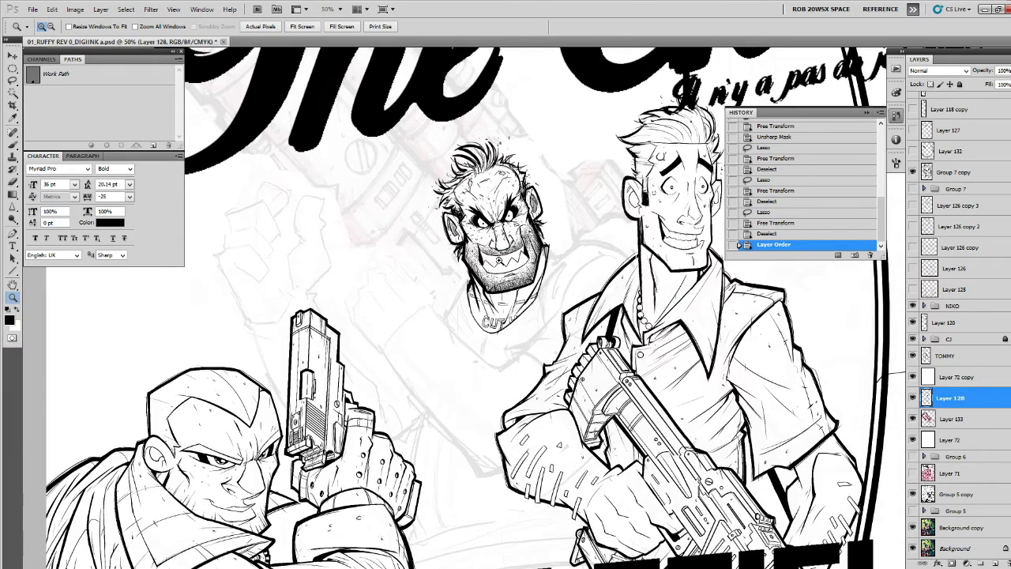
pyautogui.moveTo(943, 401); pyautogui.dragTo(943, 378)
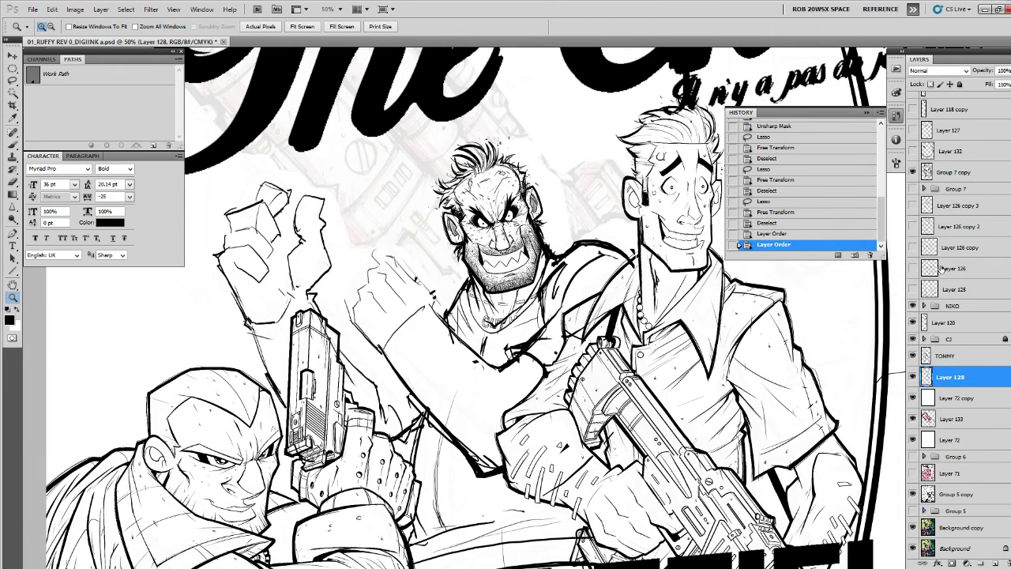
pyautogui.click(1005, 71)
pyautogui.moveTo(984, 85); pyautogui.dragTo(978, 85)
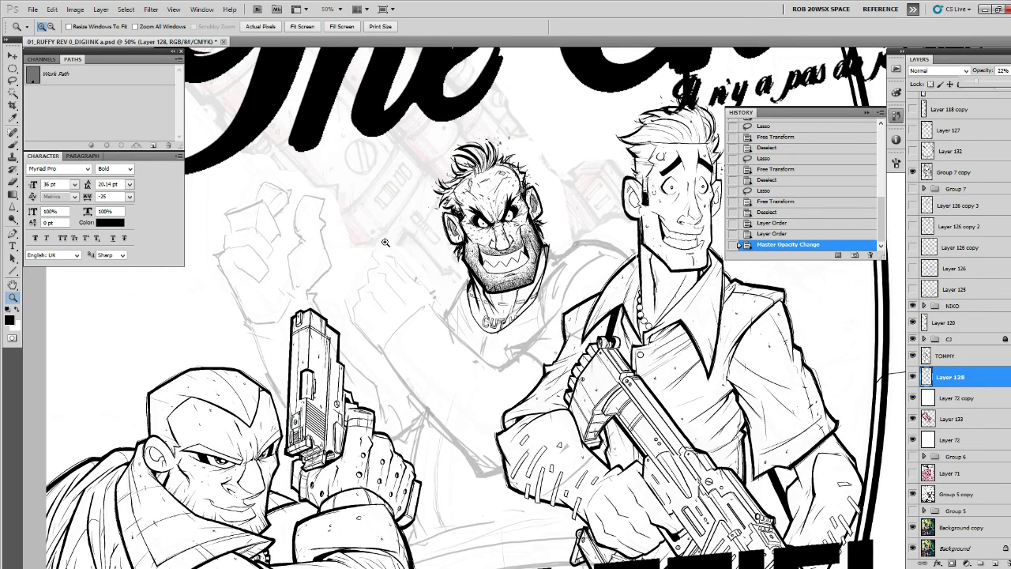
# Lasso the bearded man's outer raised hand on Layer 128, scale it proportionally to about 92%, nudge it slightly, and deselect.
pyautogui.press('j')
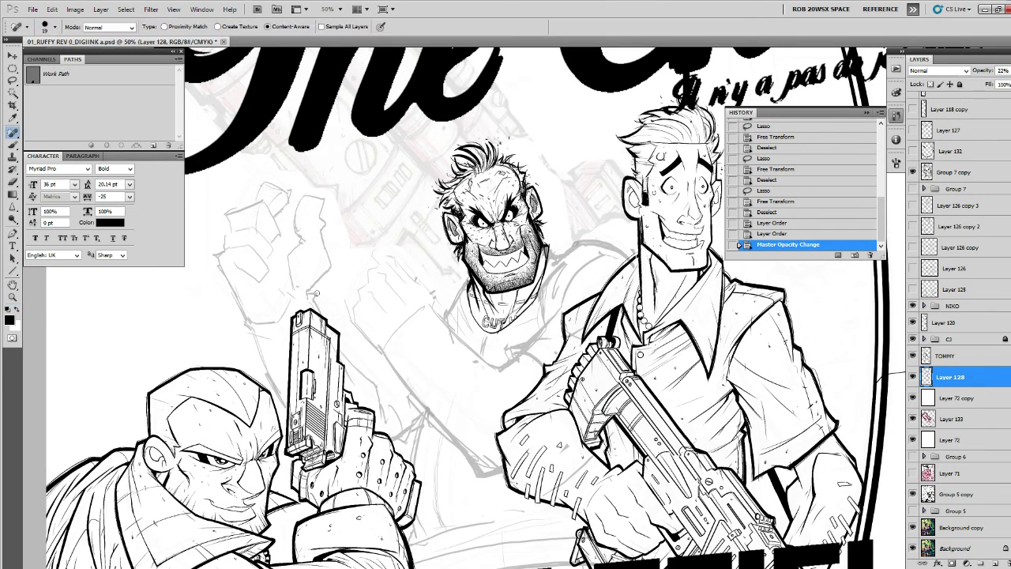
pyautogui.press('l')
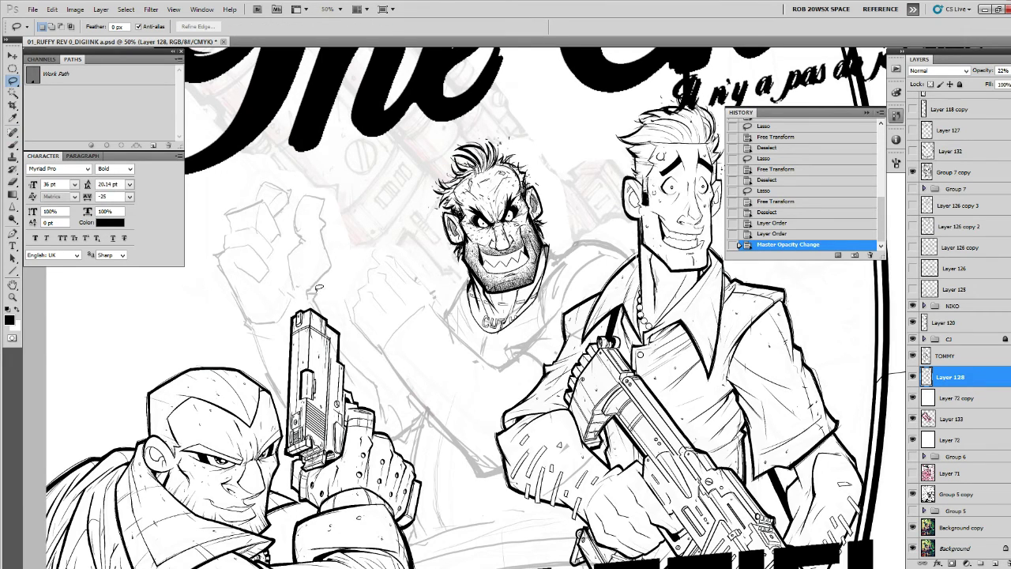
pyautogui.moveTo(320, 293)
pyautogui.mouseDown()
pyautogui.moveTo(219, 170)
pyautogui.moveTo(345, 237)
pyautogui.mouseUp()
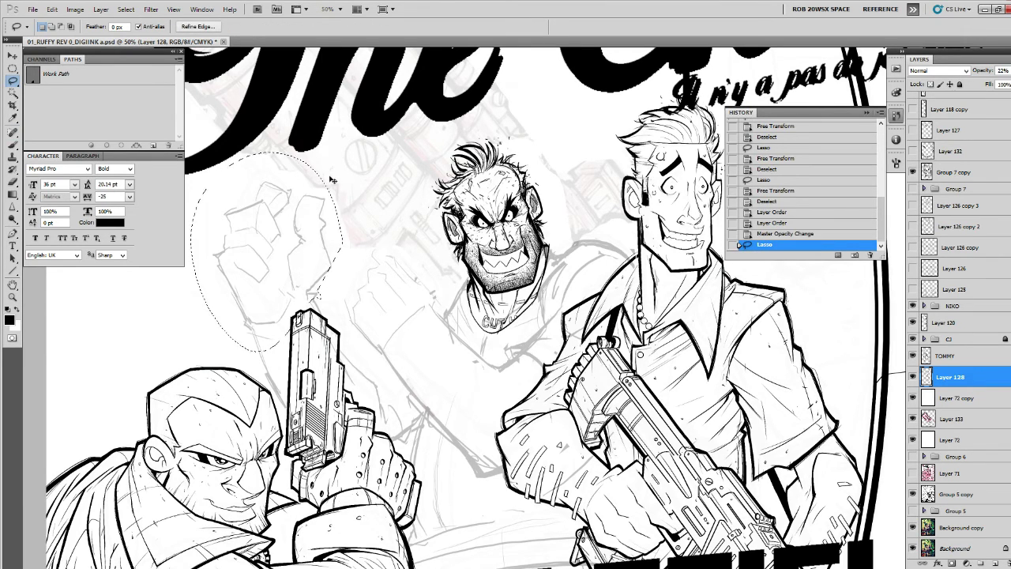
pyautogui.hotkey('ctrl', 't')
pyautogui.moveTo(343, 151); pyautogui.dragTo(336, 160)
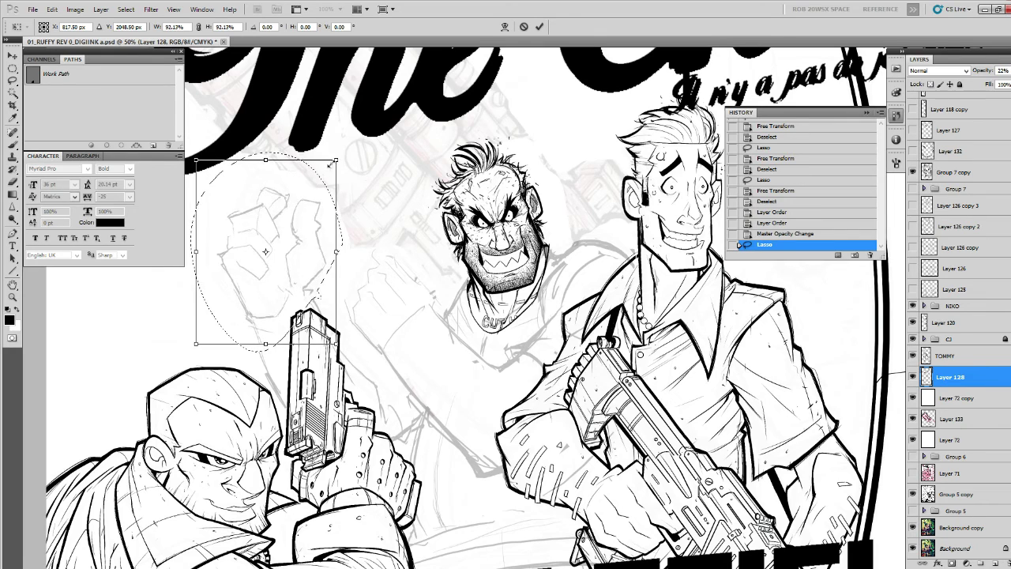
pyautogui.moveTo(305, 197); pyautogui.dragTo(307, 200)
pyautogui.press('Return')
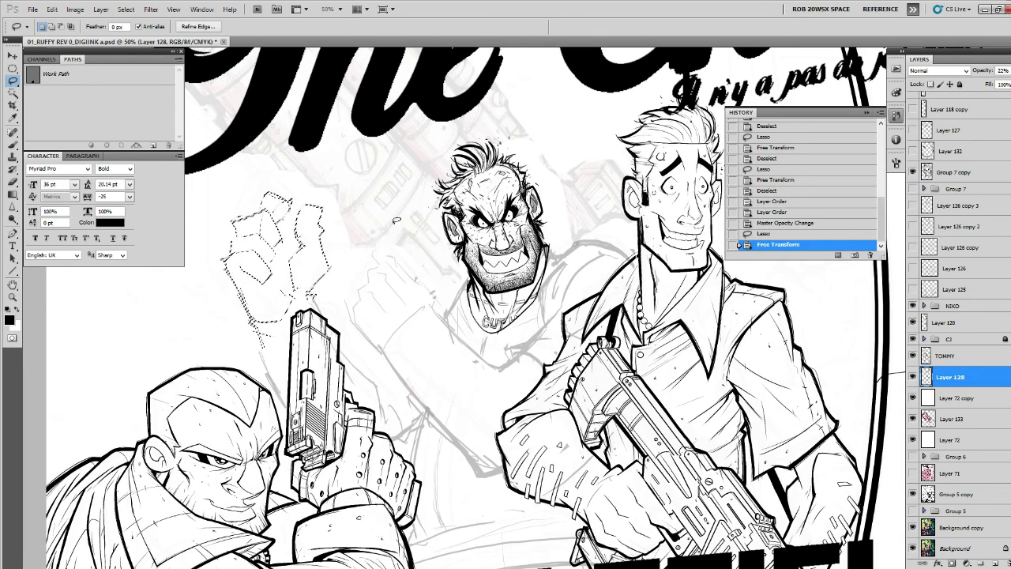
pyautogui.hotkey('ctrl', 'd')
# Lasso the bearded man's other hand beside his face, enlarge it slightly with Free Transform, and deselect.
pyautogui.moveTo(398, 276)
pyautogui.mouseDown()
pyautogui.moveTo(432, 277)
pyautogui.moveTo(379, 355)
pyautogui.moveTo(416, 235)
pyautogui.moveTo(423, 265)
pyautogui.mouseUp()
pyautogui.hotkey('ctrl', 't')
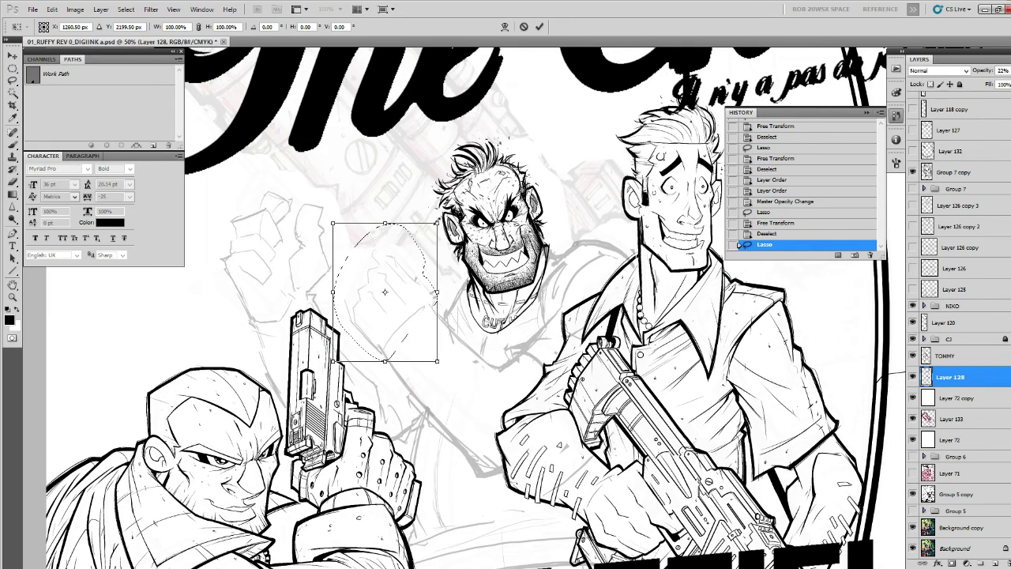
pyautogui.moveTo(437, 223); pyautogui.dragTo(441, 219)
pyautogui.press('Return')
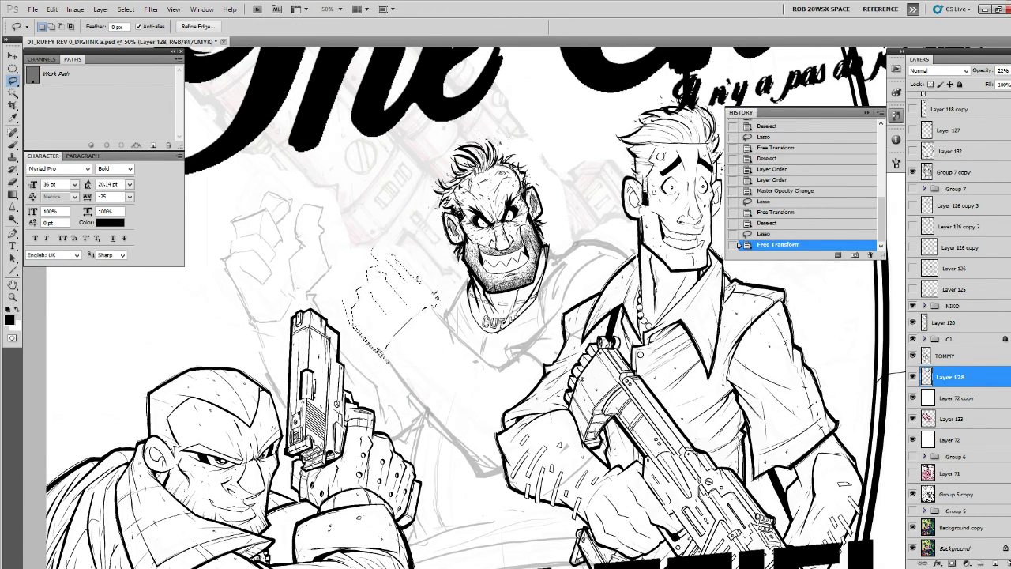
pyautogui.hotkey('ctrl', 'd')
# On the TOMMY layer, erase the doubled line below the blond man's ear with the 10 px ROB OIL eraser.
pyautogui.press('z')
pyautogui.keyDown('alt'); pyautogui.click(453, 211); pyautogui.keyUp('alt')
pyautogui.keyDown('alt'); pyautogui.click(456, 208); pyautogui.keyUp('alt')
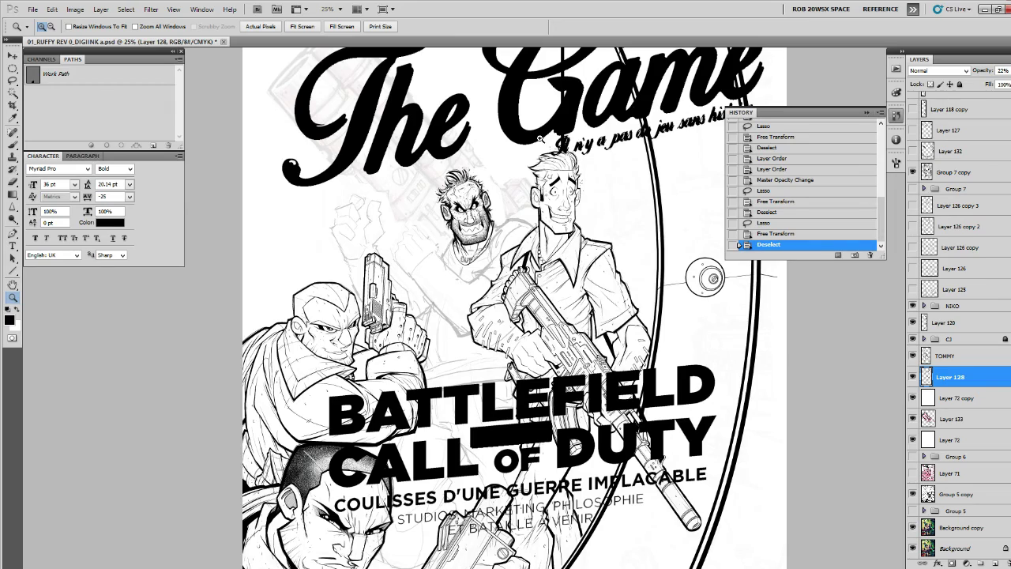
pyautogui.click(544, 213)
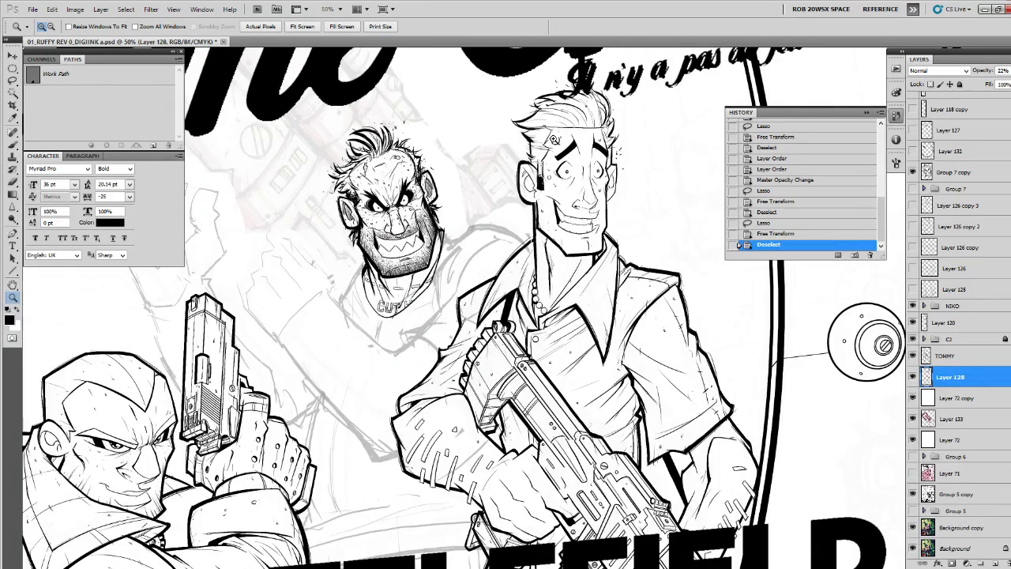
pyautogui.click(945, 355)
pyautogui.click(545, 209)
pyautogui.click(529, 215)
pyautogui.press('b')
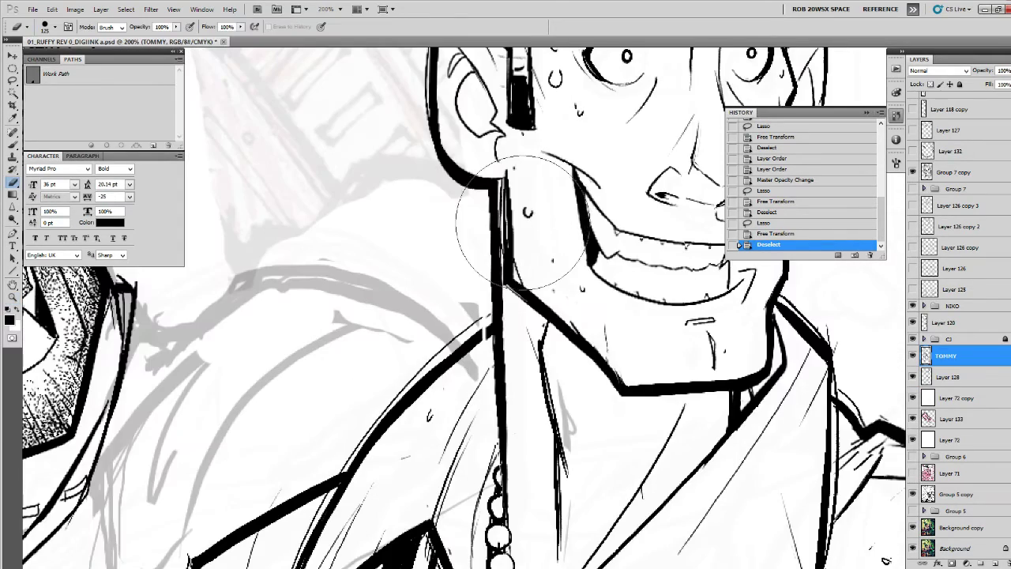
pyautogui.rightClick(525, 213)
pyautogui.click(545, 417)
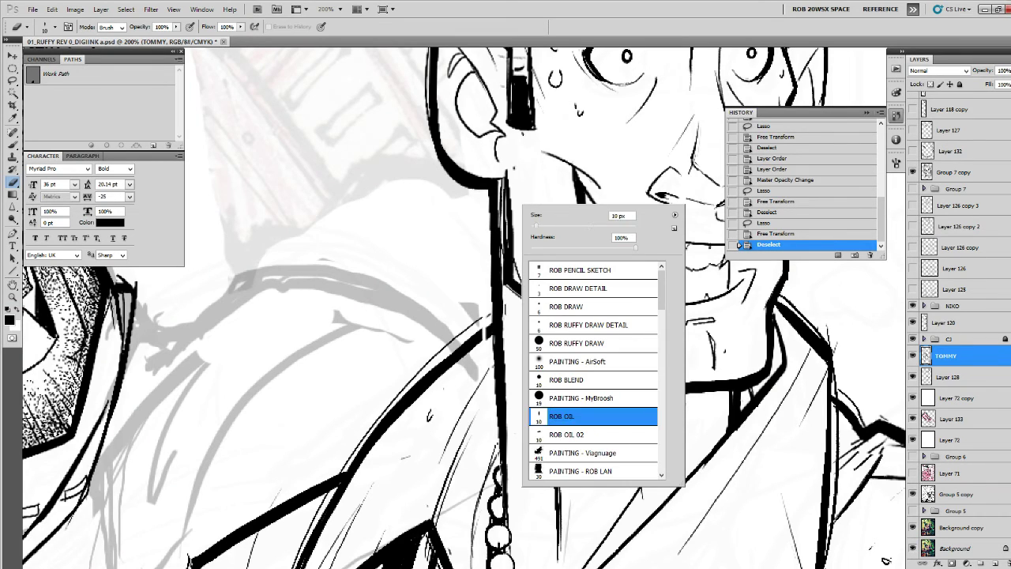
pyautogui.click(505, 310)
pyautogui.moveTo(511, 187); pyautogui.dragTo(513, 278)
# Re-ink the blond man's jaw line between the ear and the jaw corner with short vertical brush strokes.
pyautogui.press('b')
pyautogui.moveTo(506, 191); pyautogui.dragTo(510, 280)
pyautogui.moveTo(507, 213); pyautogui.dragTo(512, 288)
# Examine the corrected jaw within the whole cover, and inspect the blond man's hair up close.
pyautogui.press('z')
pyautogui.keyDown('alt'); pyautogui.click(591, 187); pyautogui.keyUp('alt')
pyautogui.keyDown('alt'); pyautogui.click(591, 187); pyautogui.keyUp('alt')
pyautogui.keyDown('alt'); pyautogui.click(592, 187); pyautogui.keyUp('alt')
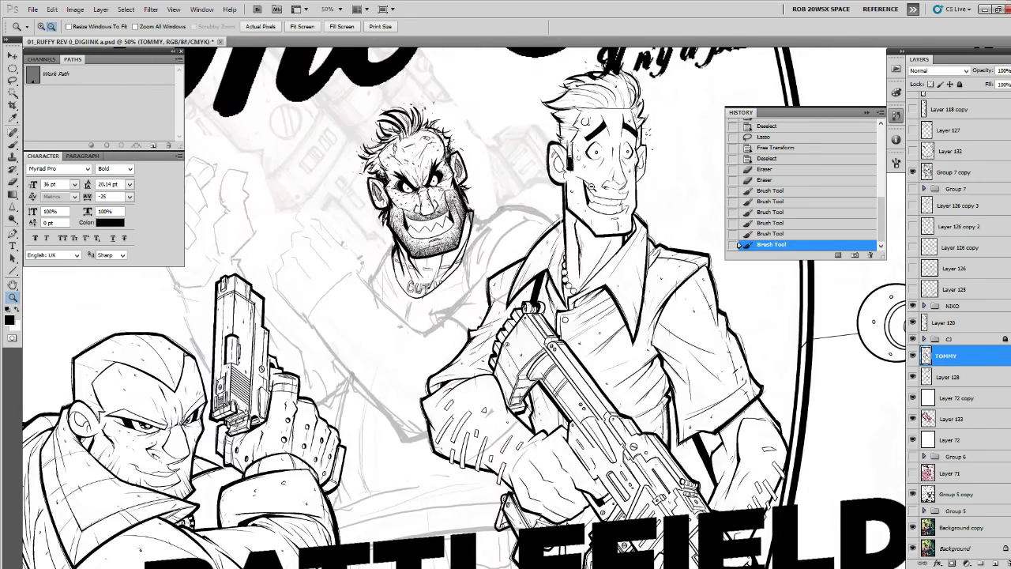
pyautogui.keyDown('alt'); pyautogui.click(594, 188); pyautogui.keyUp('alt')
pyautogui.keyDown('alt'); pyautogui.click(605, 175); pyautogui.keyUp('alt')
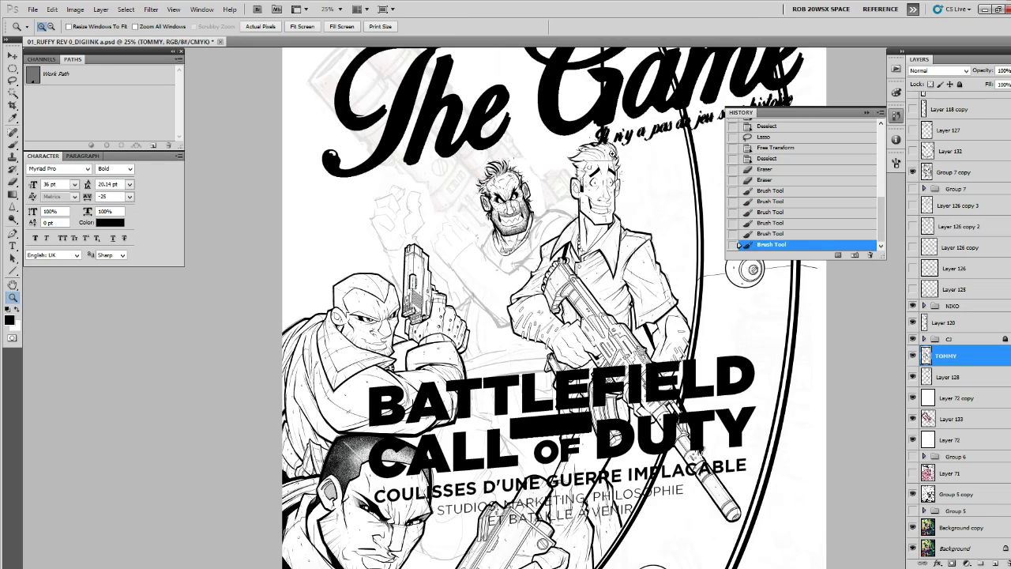
pyautogui.click(610, 155)
pyautogui.moveTo(608, 156); pyautogui.dragTo(735, 321)
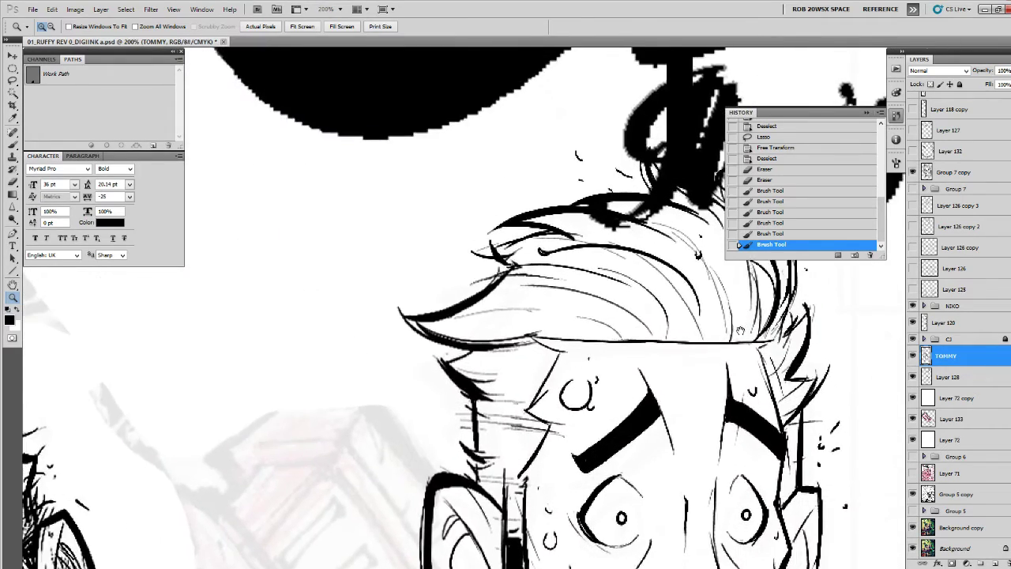
# On the TOMMY layer, erase the straight line running across the top of the blond man's forehead below his hair.
pyautogui.click(746, 340)
pyautogui.press('e')
pyautogui.moveTo(492, 339); pyautogui.dragTo(769, 339)
pyautogui.moveTo(769, 338); pyautogui.dragTo(521, 341)
pyautogui.moveTo(772, 339)
pyautogui.mouseDown()
pyautogui.moveTo(581, 346)
pyautogui.moveTo(450, 336)
pyautogui.mouseUp()
# On a new layer above TOMMY, ink a thin, gently curved hairline across the blond man's forehead with a much smaller brush.
pyautogui.press('b')
pyautogui.moveTo(687, 343); pyautogui.dragTo(751, 360)
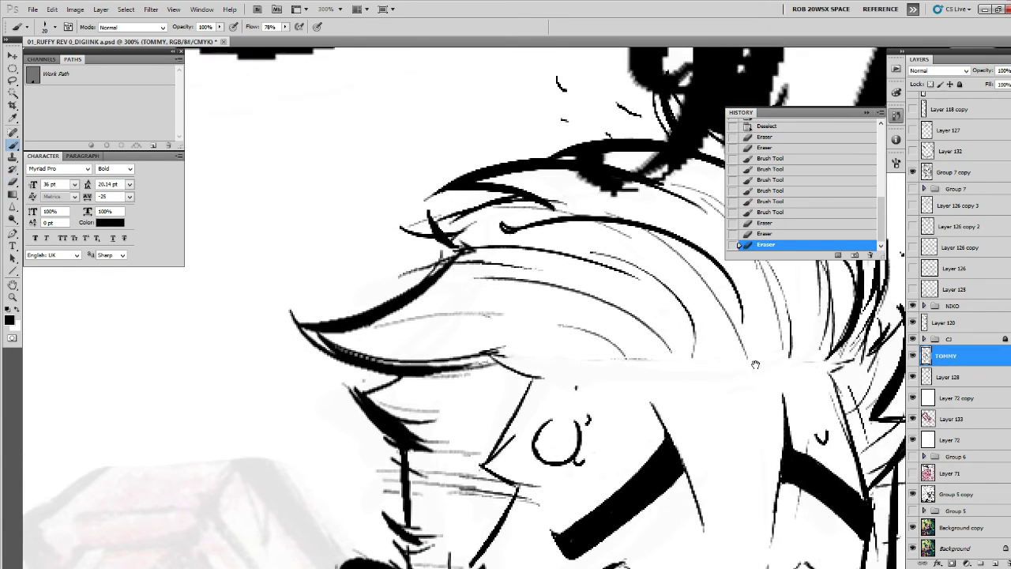
pyautogui.press('[')
pyautogui.press('[')
pyautogui.press('[')
pyautogui.press('[')
pyautogui.press('[')
pyautogui.press('[')
pyautogui.click(991, 563)
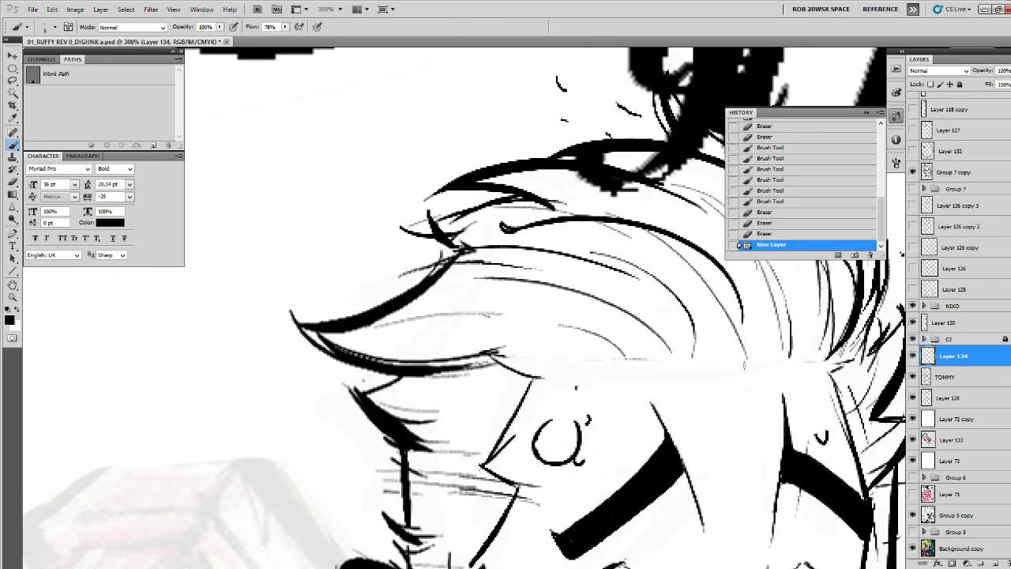
pyautogui.moveTo(773, 369); pyautogui.dragTo(537, 357)
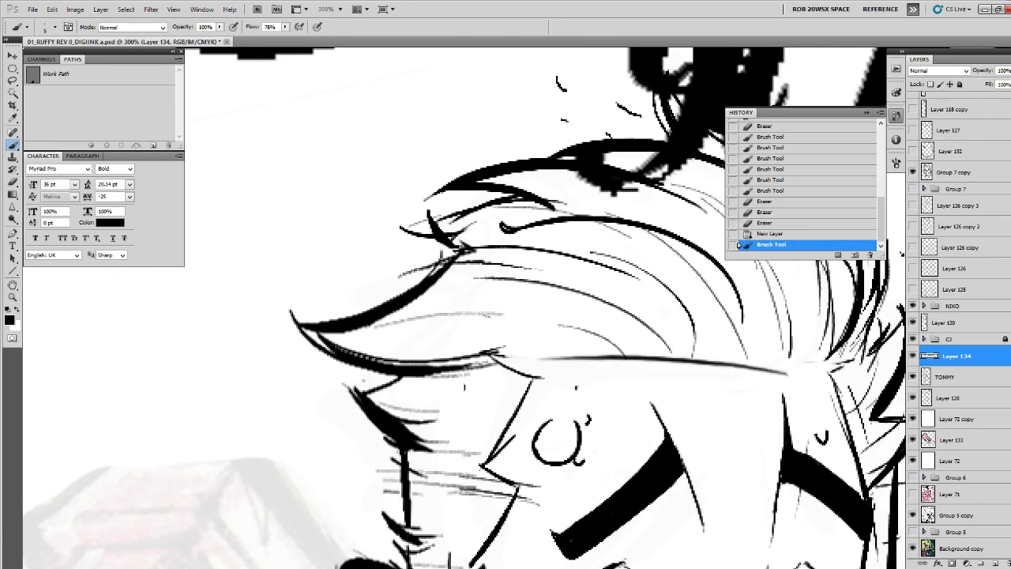
pyautogui.moveTo(786, 371)
pyautogui.mouseDown()
pyautogui.moveTo(858, 343)
pyautogui.moveTo(562, 355)
pyautogui.mouseUp()
pyautogui.moveTo(511, 347); pyautogui.dragTo(610, 356)
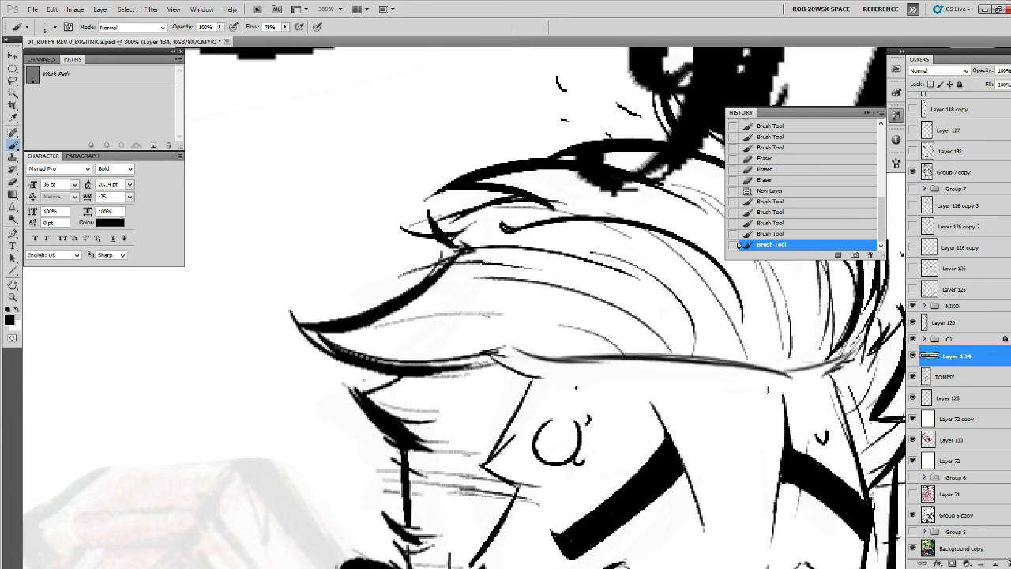
# Sharpen the new hairline with three passes of Unsharp Mask and merge its layer down into TOMMY.
pyautogui.hotkey('ctrl', 'f')
pyautogui.hotkey('ctrl', 'f')
pyautogui.hotkey('ctrl', 'f')
pyautogui.press('z')
pyautogui.keyDown('alt'); pyautogui.click(777, 386); pyautogui.keyUp('alt')
pyautogui.keyDown('alt'); pyautogui.click(777, 387); pyautogui.keyUp('alt')
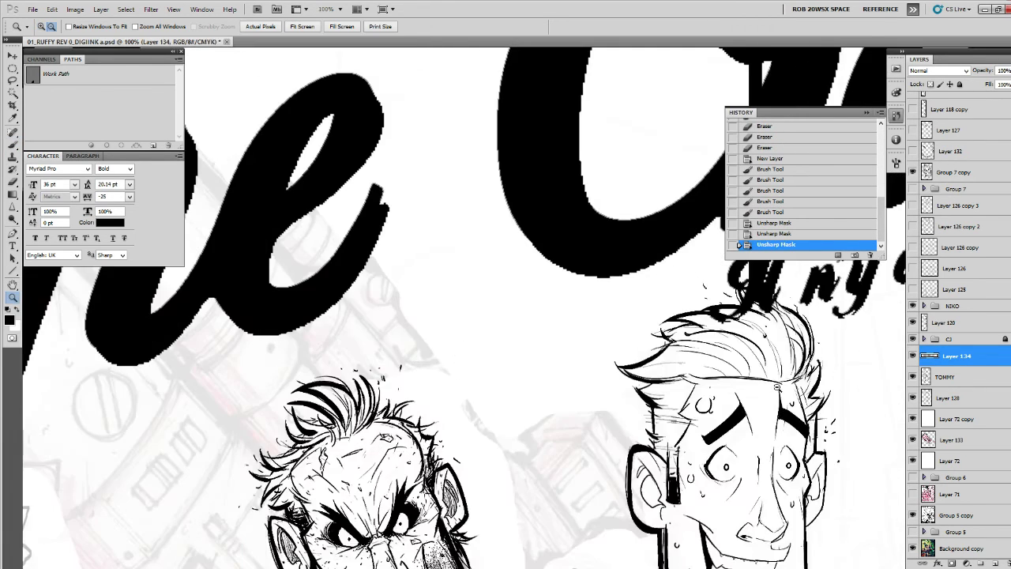
pyautogui.keyDown('alt'); pyautogui.click(777, 387); pyautogui.keyUp('alt')
pyautogui.keyDown('alt'); pyautogui.click(776, 387); pyautogui.keyUp('alt')
pyautogui.keyDown('alt'); pyautogui.click(780, 408); pyautogui.keyUp('alt')
pyautogui.keyDown('alt'); pyautogui.click(782, 409); pyautogui.keyUp('alt')
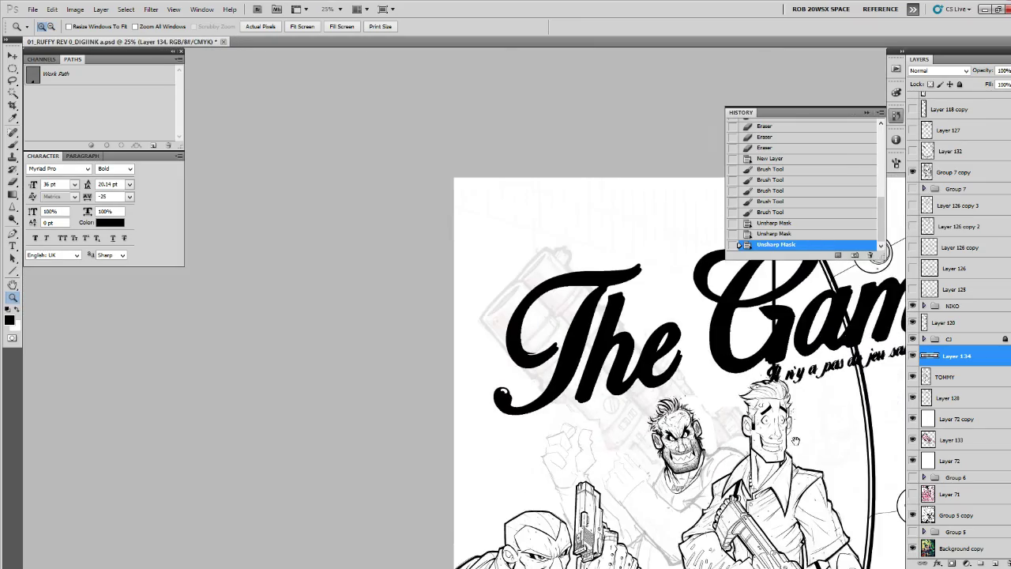
pyautogui.moveTo(795, 440); pyautogui.dragTo(564, 304)
pyautogui.hotkey('ctrl', 'e')
# Compare the whole cover with and without the title and headline lettering of Layer 10 copy.
pyautogui.moveTo(559, 443); pyautogui.dragTo(596, 352)
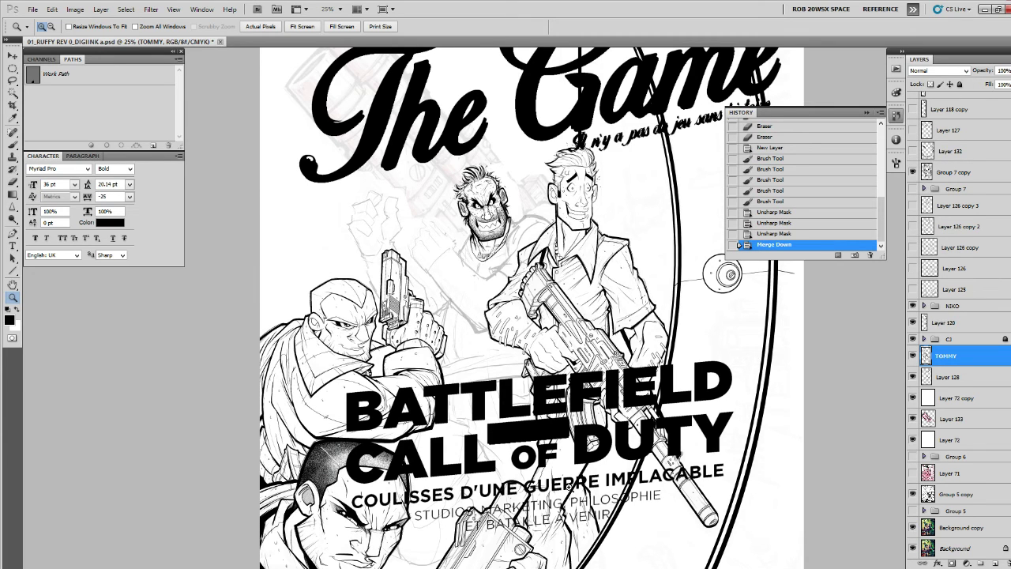
pyautogui.scroll(3, 668, 316)
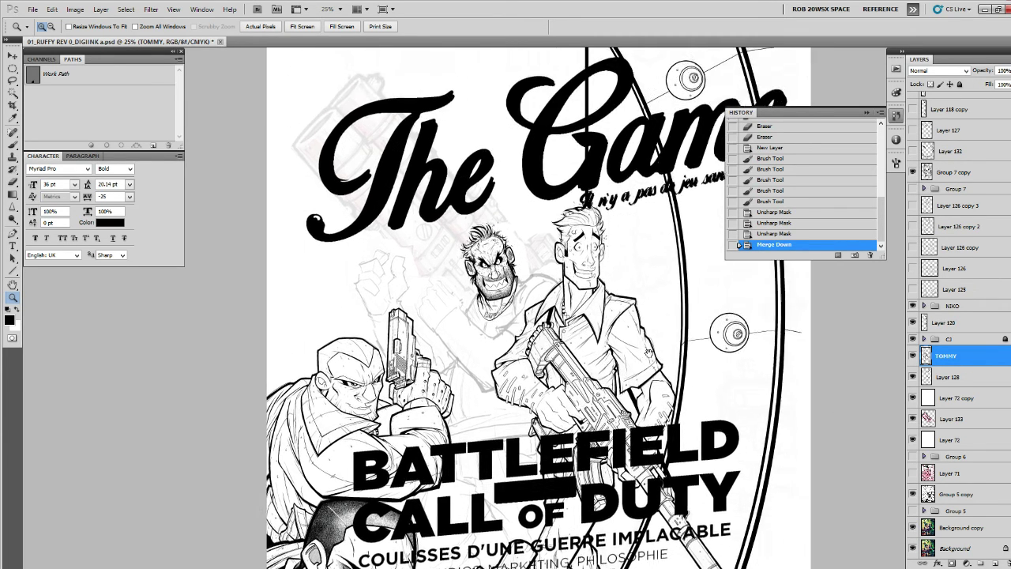
pyautogui.scroll(3, 920, 176)
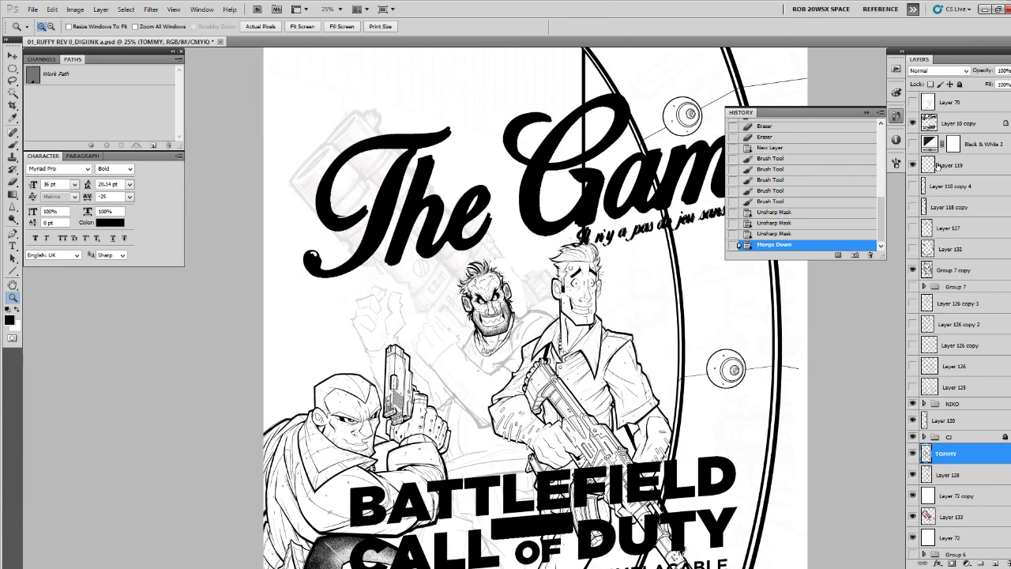
pyautogui.keyDown('alt'); pyautogui.click(638, 218); pyautogui.keyUp('alt')
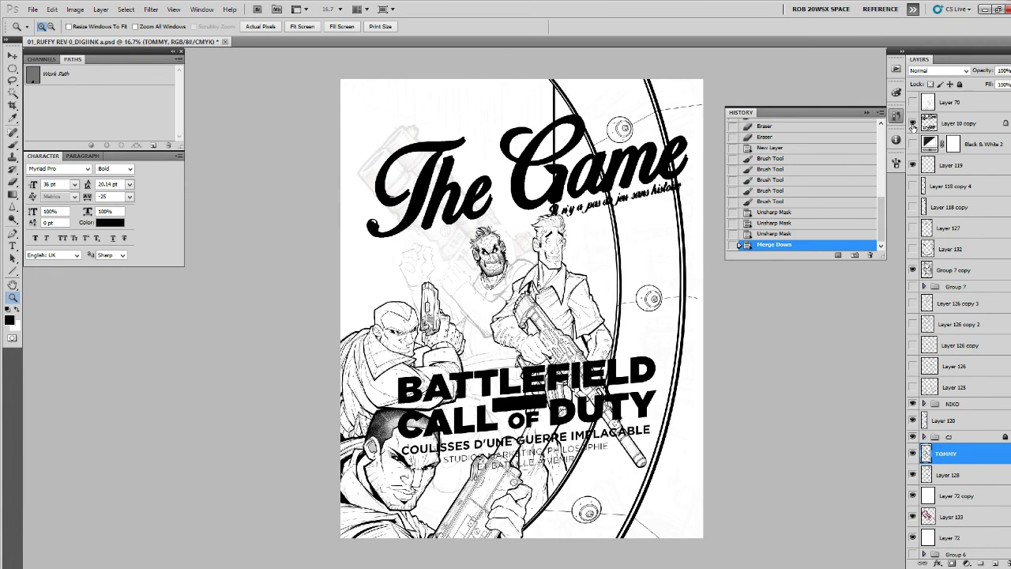
pyautogui.click(913, 124)
pyautogui.click(913, 124)
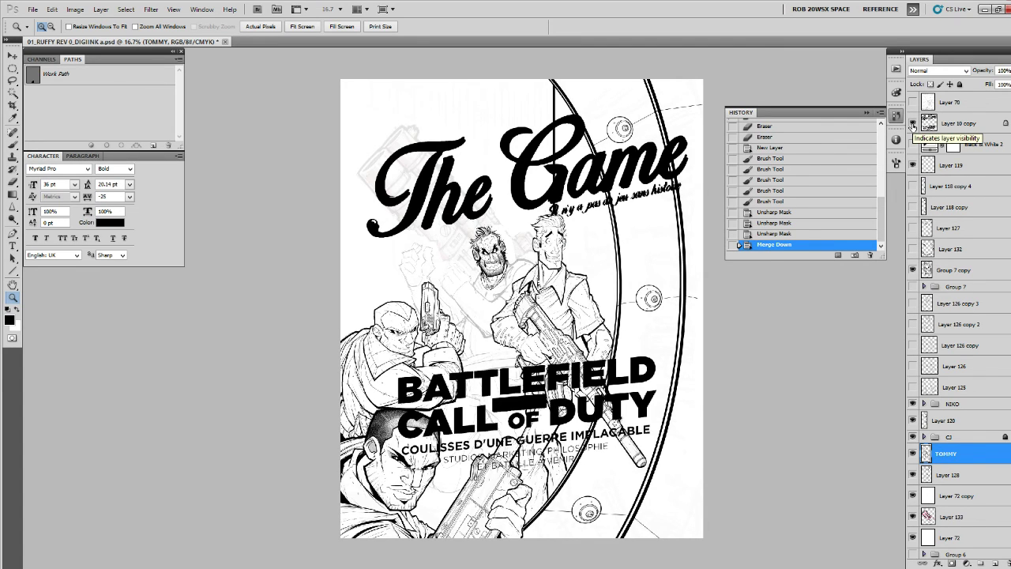
pyautogui.click(913, 124)
pyautogui.click(913, 123)
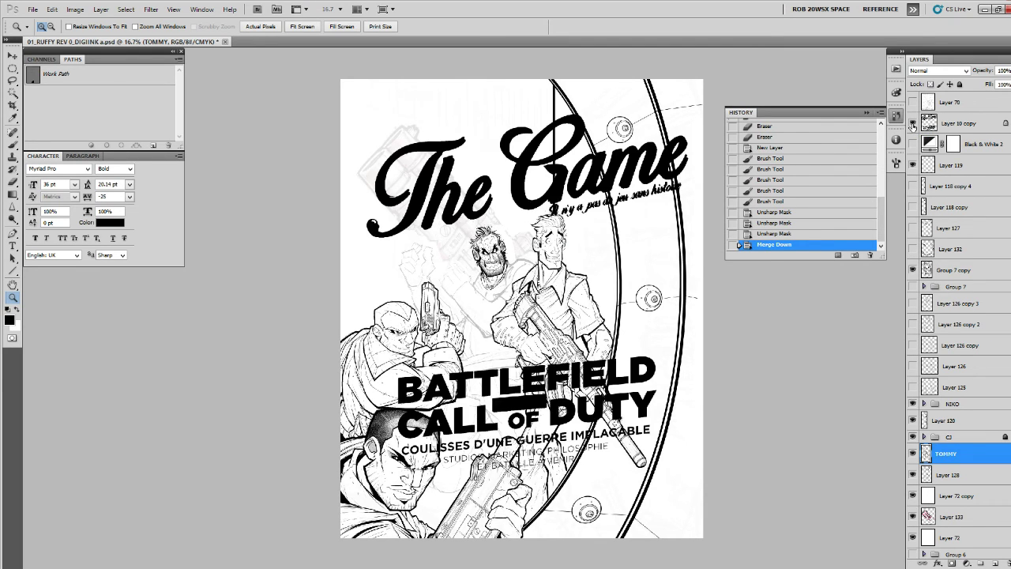
pyautogui.click(913, 124)
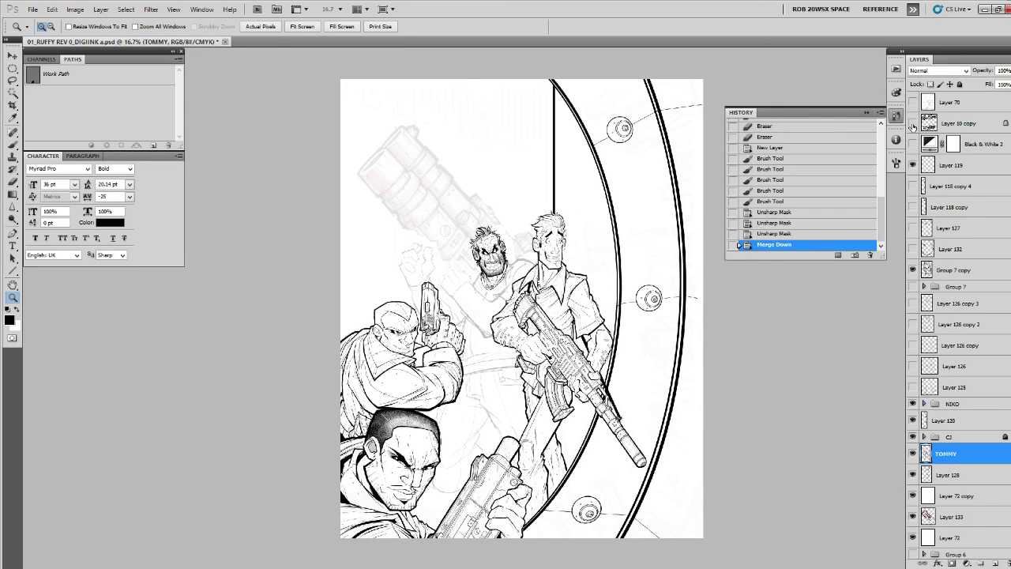
pyautogui.click(913, 124)
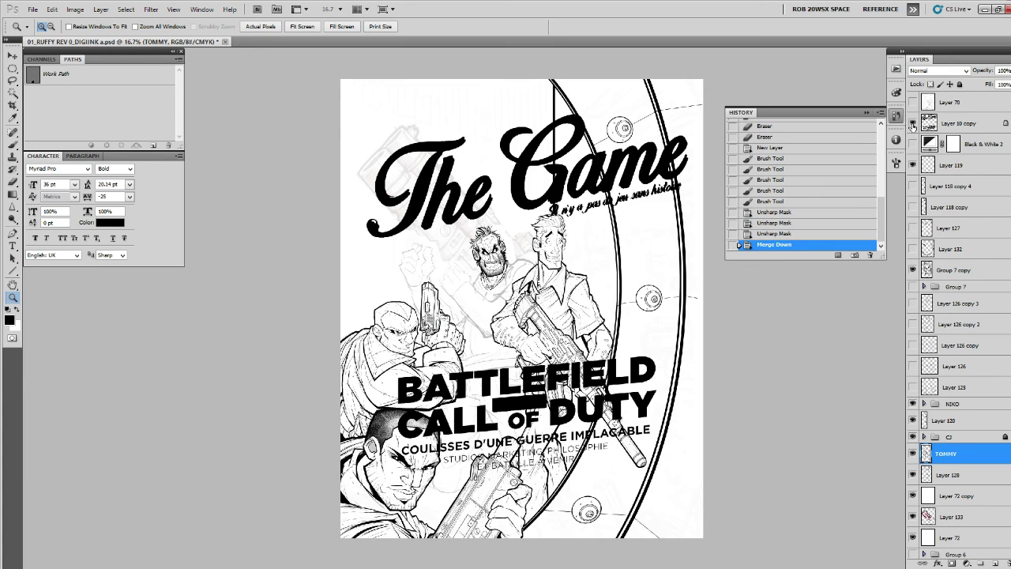
# Hide the title and headline lettering on Layer 10 copy and save the document.
pyautogui.click(515, 504)
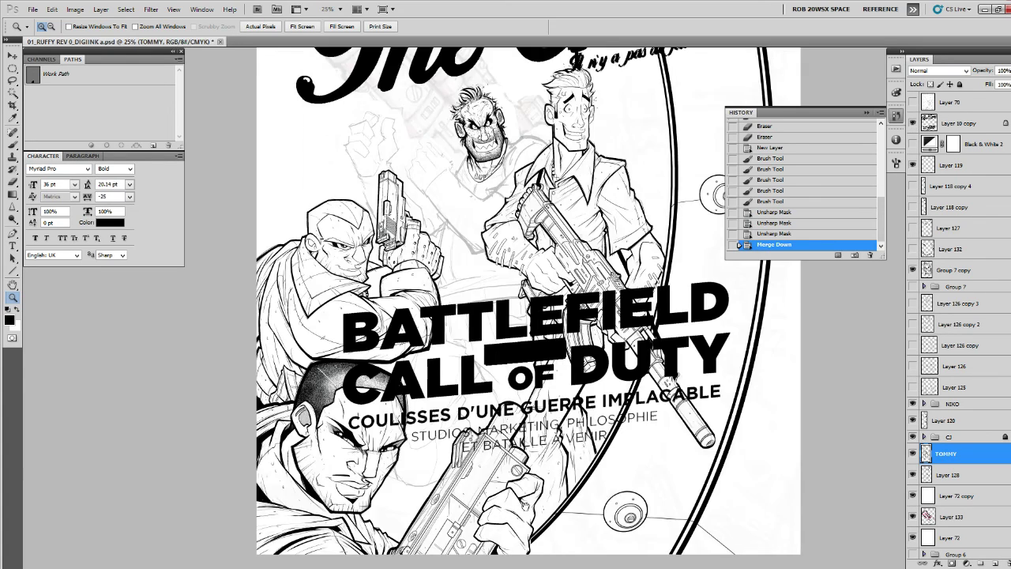
pyautogui.click(524, 507)
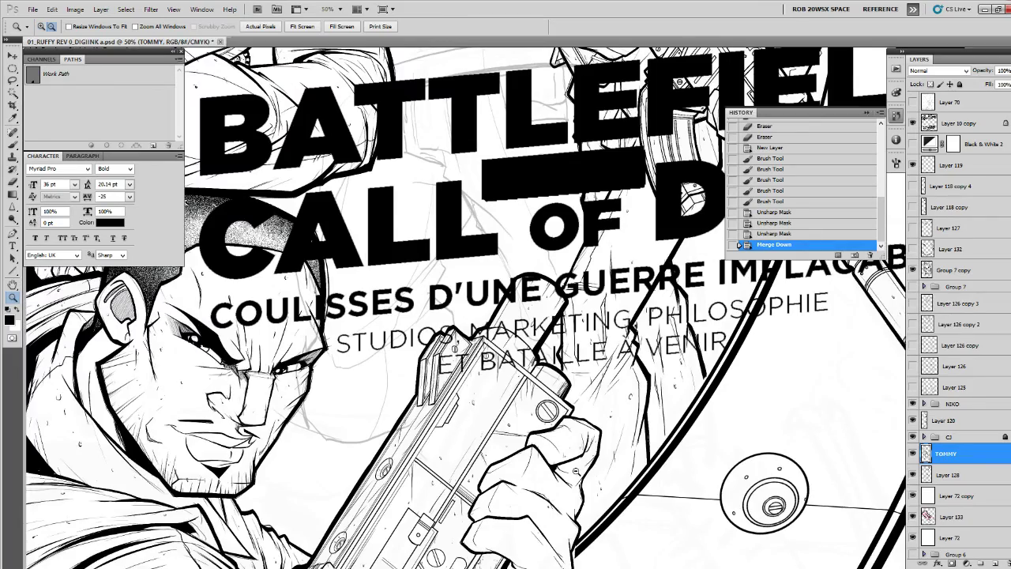
pyautogui.keyDown('alt'); pyautogui.click(575, 472); pyautogui.keyUp('alt')
pyautogui.keyDown('alt'); pyautogui.click(576, 472); pyautogui.keyUp('alt')
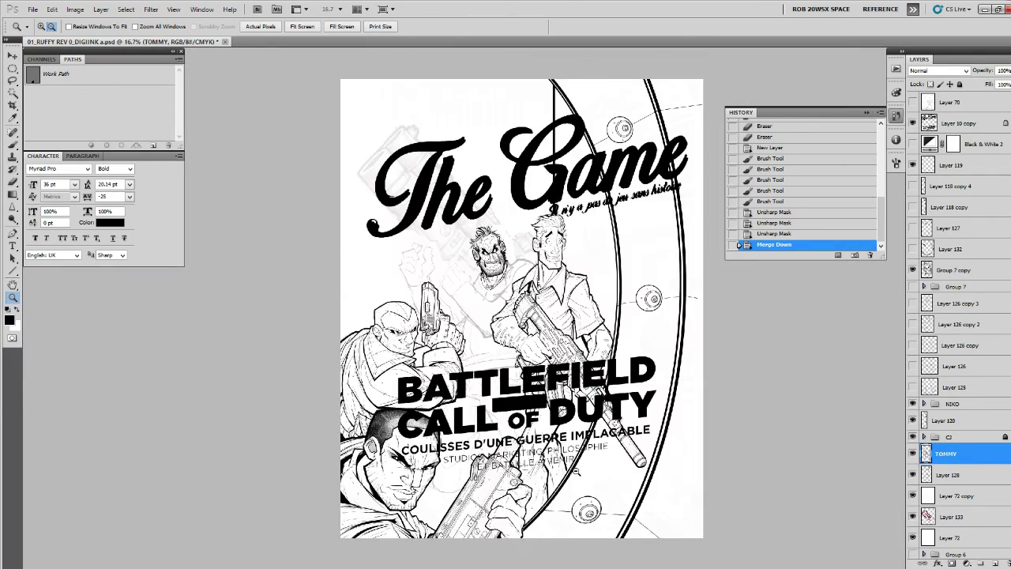
pyautogui.click(576, 472)
pyautogui.moveTo(583, 434); pyautogui.dragTo(630, 518)
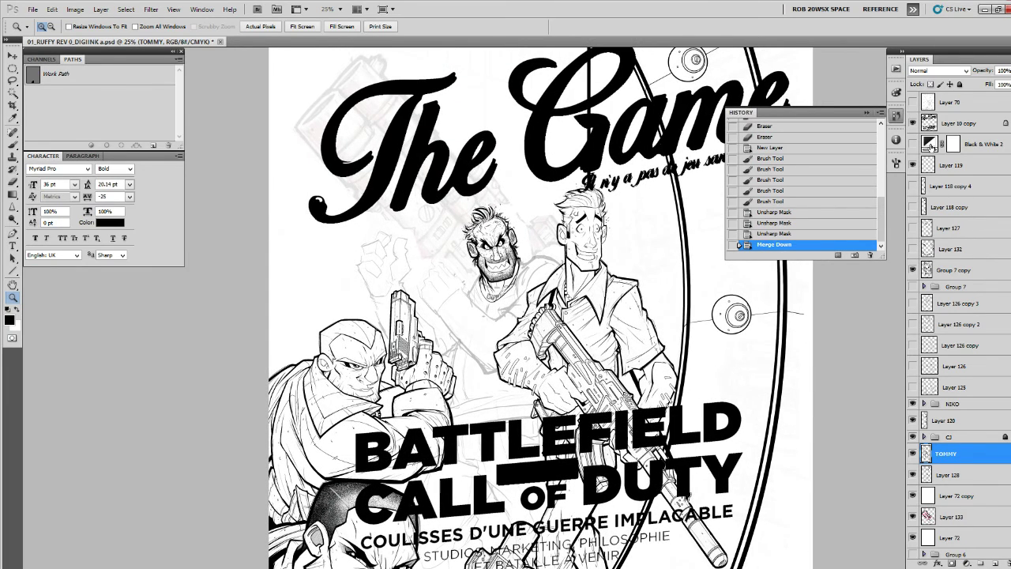
pyautogui.click(922, 130)
pyautogui.click(914, 125)
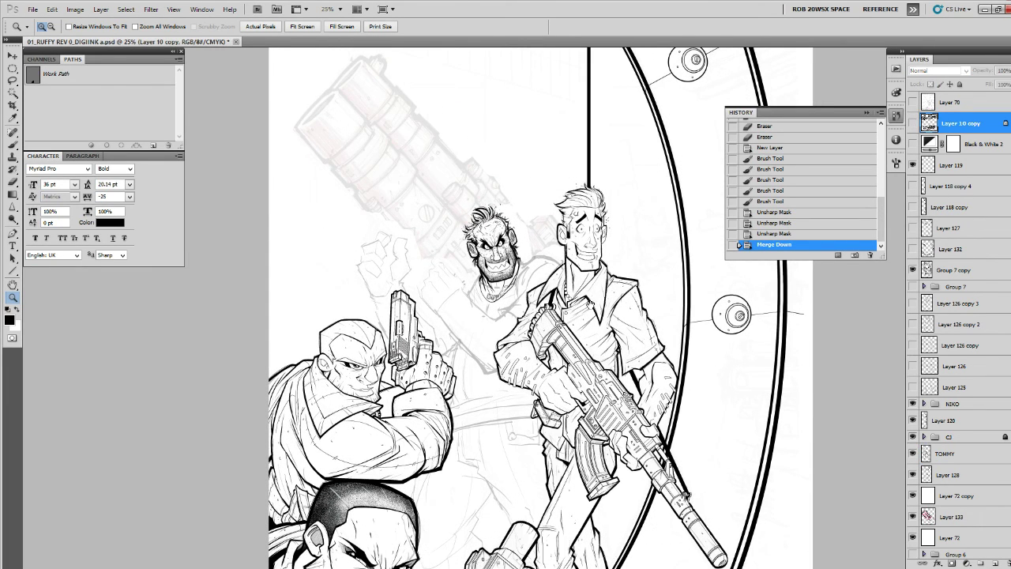
pyautogui.moveTo(589, 303); pyautogui.dragTo(571, 320)
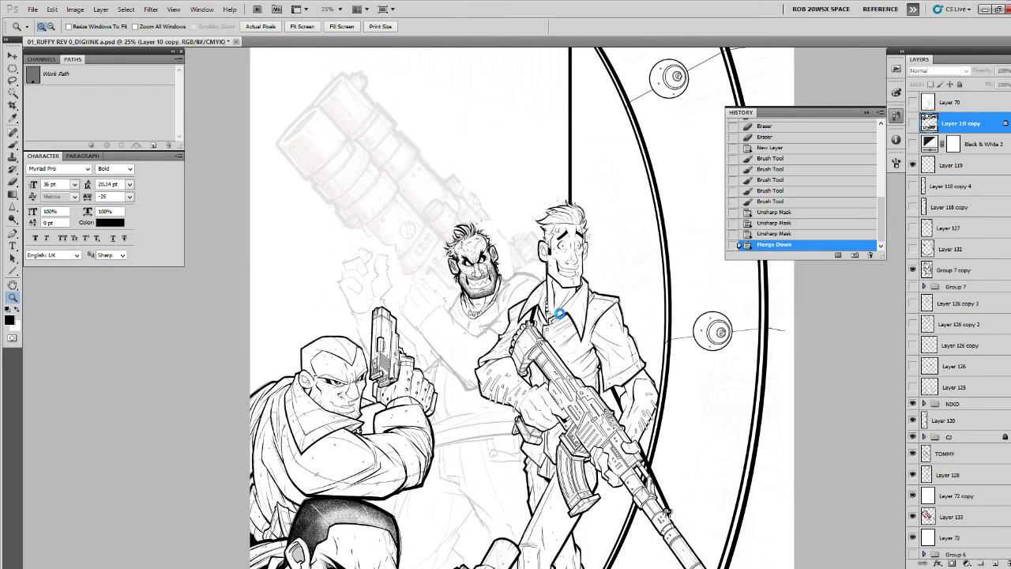
pyautogui.hotkey('ctrl', 's')
# Examine the inked figures and the remaining faded sketch over the full height of the cover without the lettering.
pyautogui.scroll(-1, 517, 363)
pyautogui.scroll(-2, 425, 277)
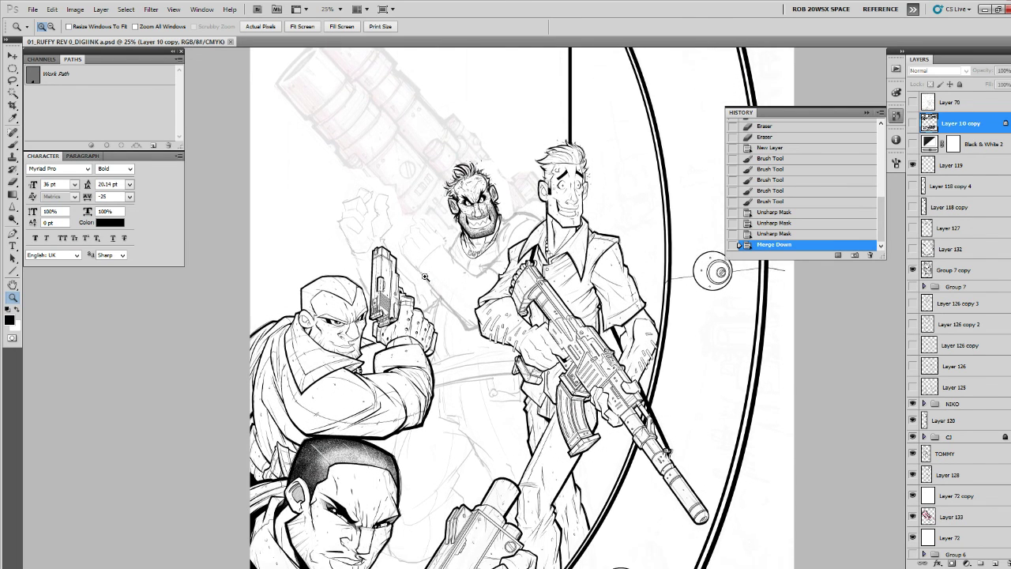
pyautogui.scroll(-2, 425, 276)
pyautogui.scroll(2, 425, 277)
pyautogui.click(913, 387)
pyautogui.scroll(-2, 794, 347)
pyautogui.scroll(-2, 794, 348)
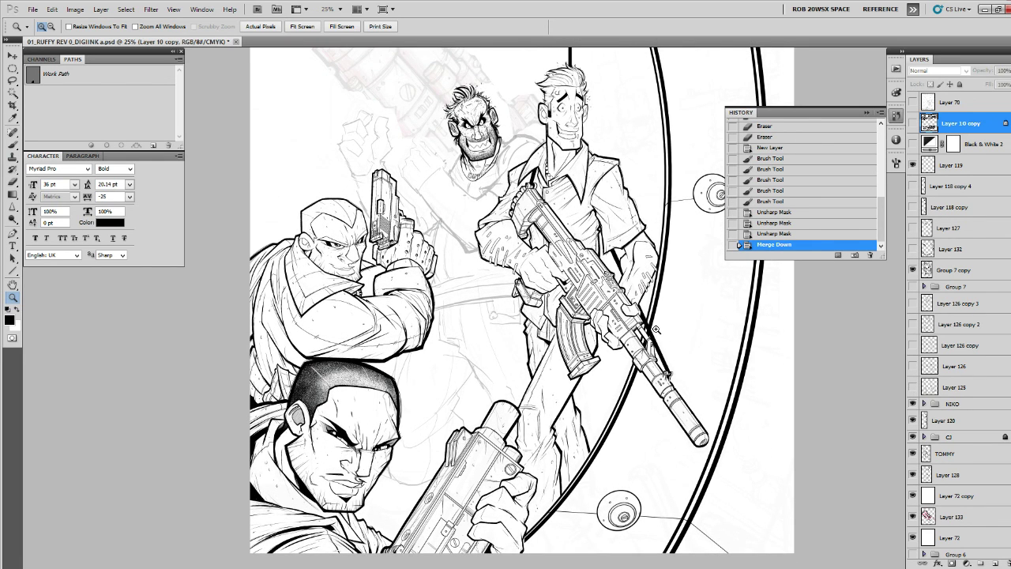
pyautogui.scroll(-2, 659, 330)
pyautogui.scroll(6, 659, 330)
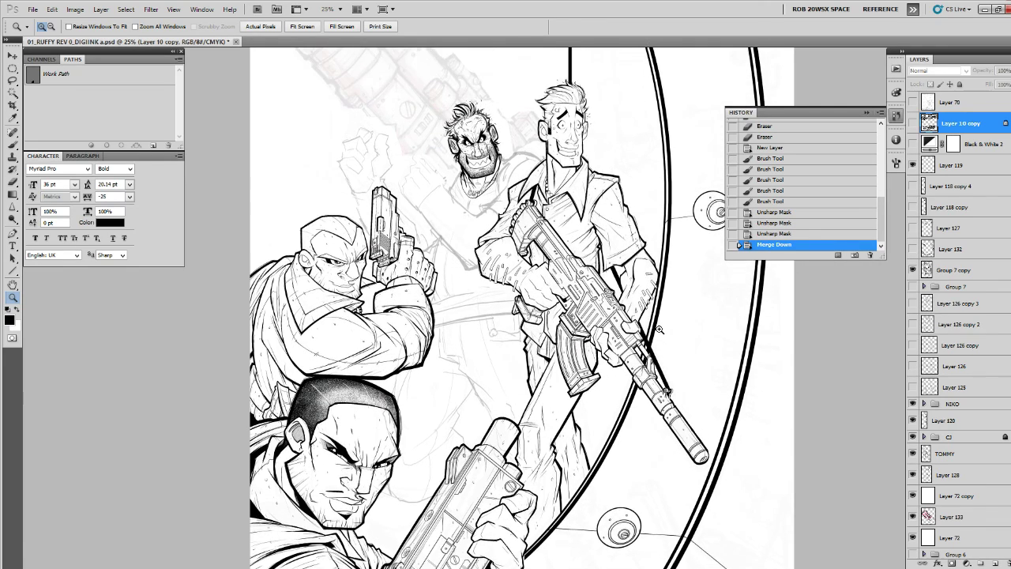
pyautogui.scroll(4, 634, 231)
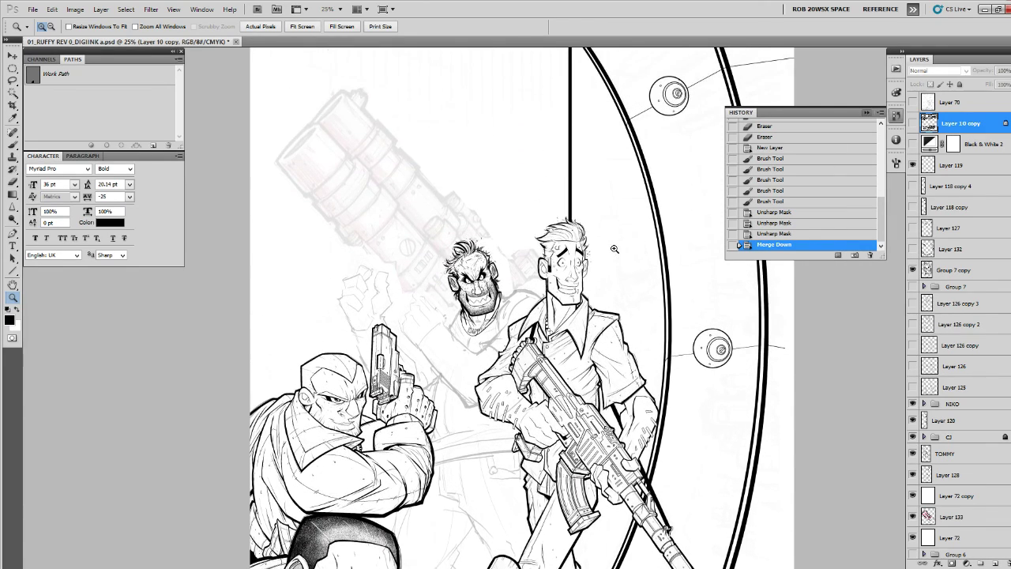
pyautogui.scroll(-3, 717, 336)
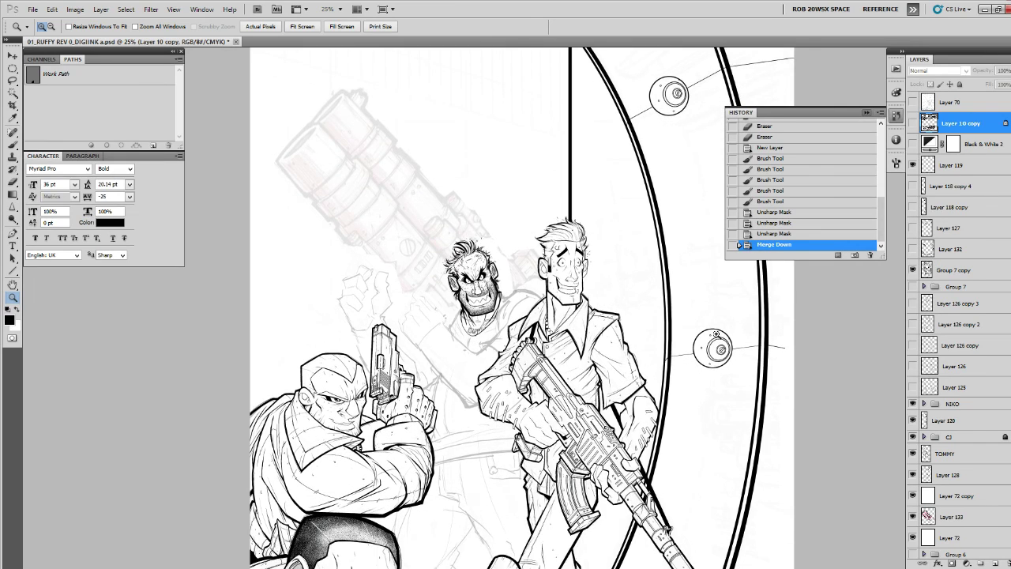